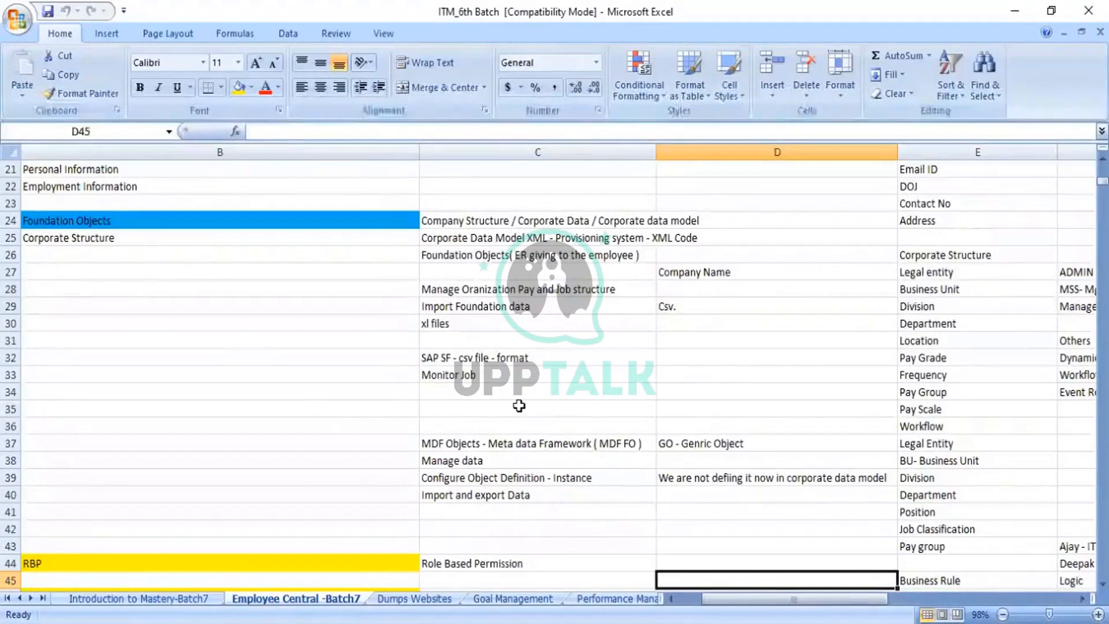
# - Go over the template's MDF object list: Legal Entity, Business Unit, Division, Department, Position, Job Classification
pyautogui.click(467, 444)
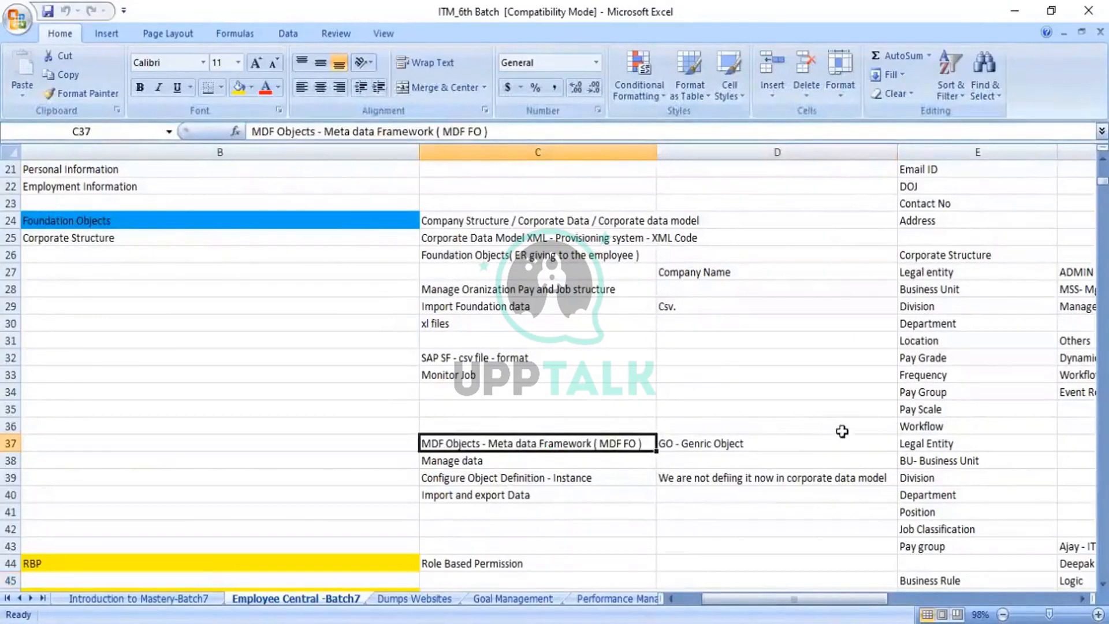
pyautogui.click(932, 449)
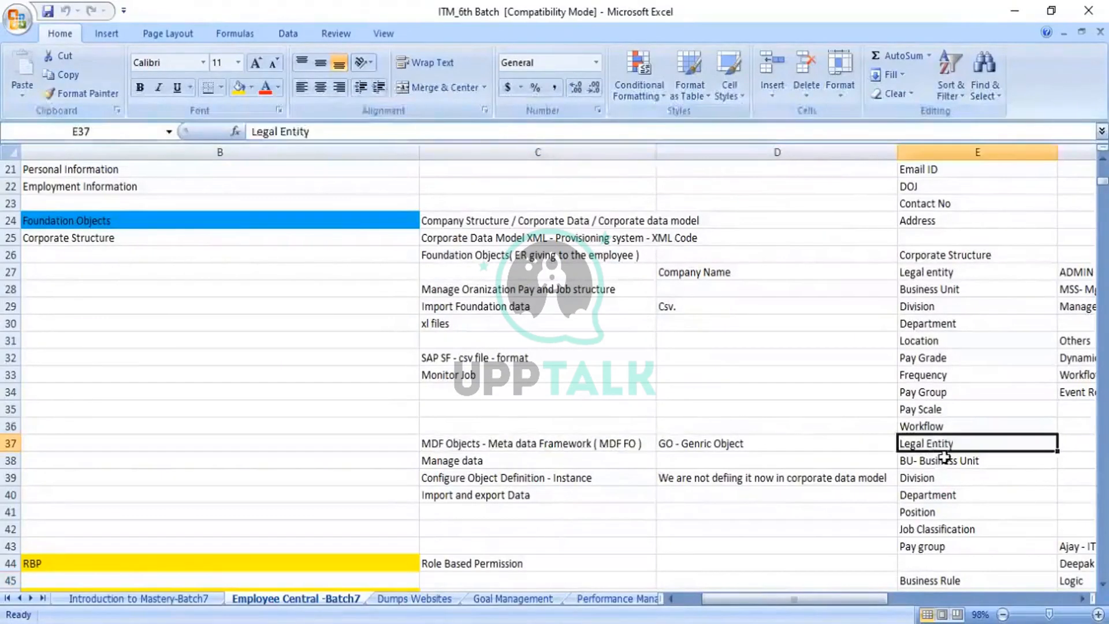
pyautogui.click(933, 461)
pyautogui.click(932, 478)
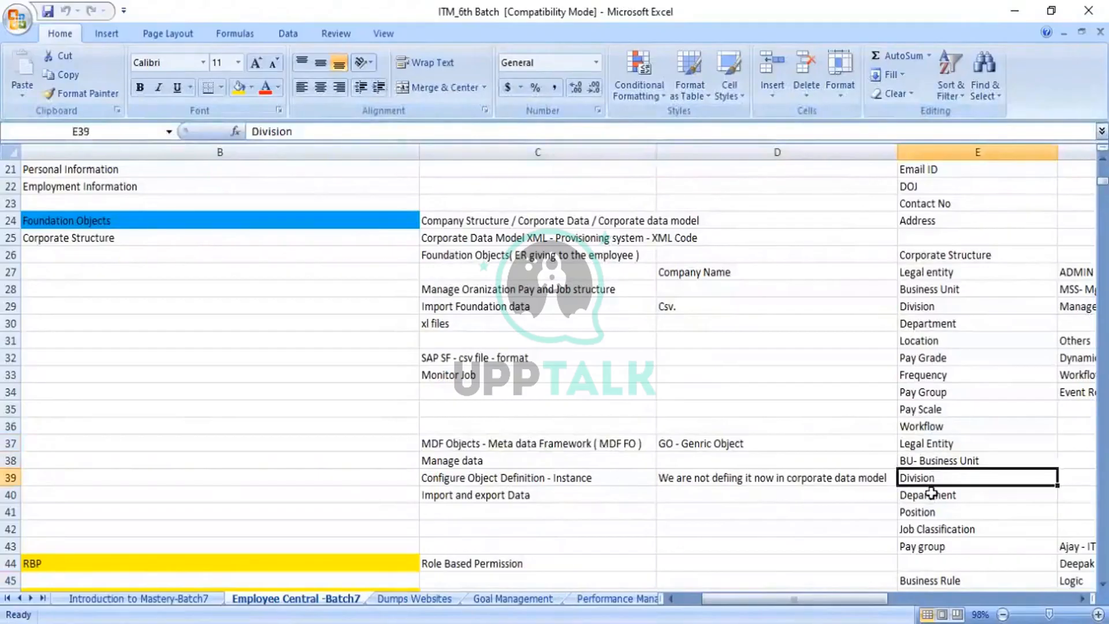
pyautogui.click(930, 496)
pyautogui.click(926, 512)
pyautogui.click(929, 528)
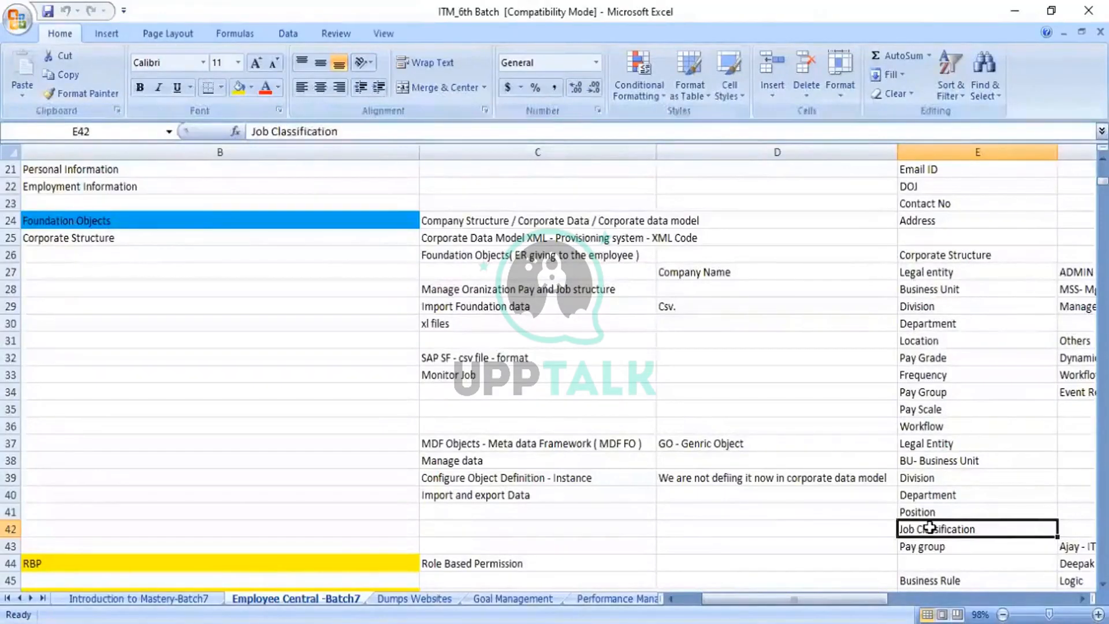
# - Review the Manage data, Configure Object Definition and Import and export Data notes in column C
pyautogui.click(454, 456)
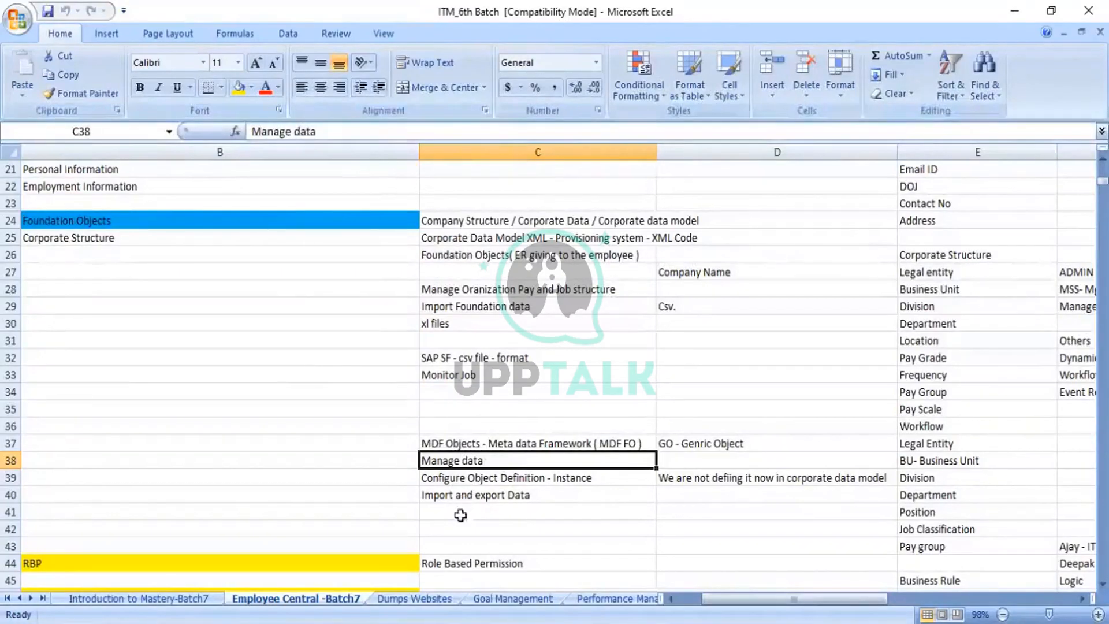
pyautogui.click(493, 501)
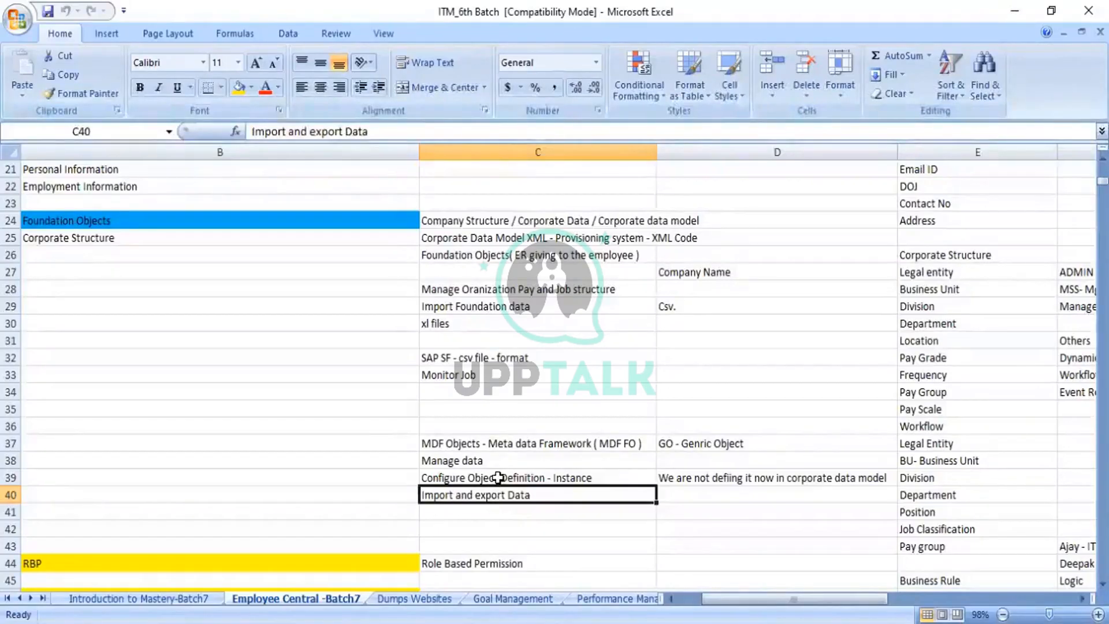
pyautogui.click(498, 478)
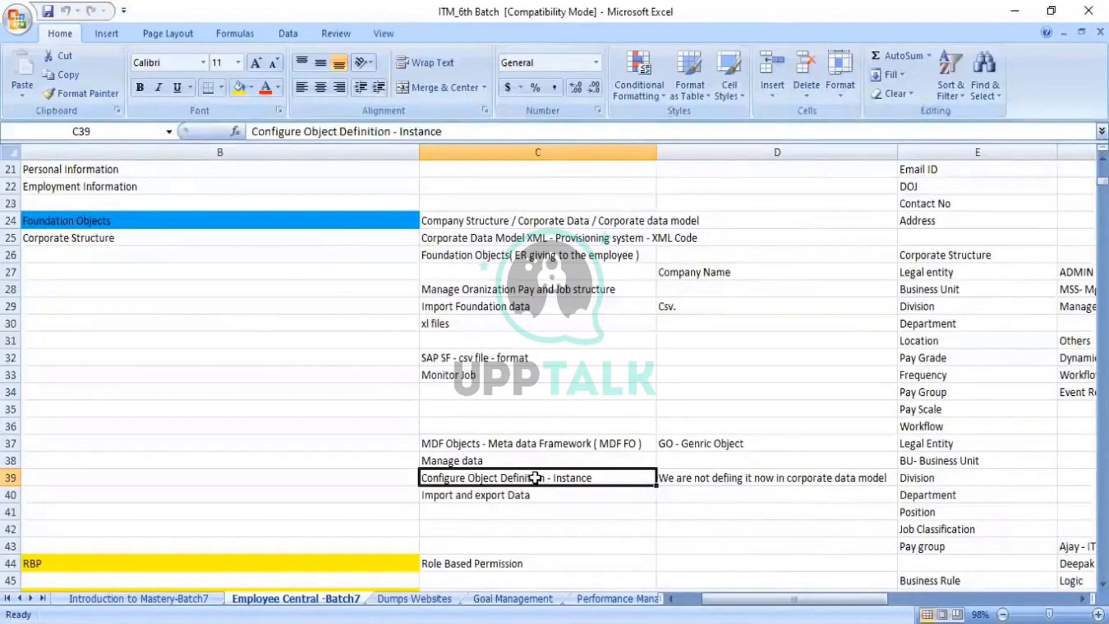
pyautogui.click(493, 461)
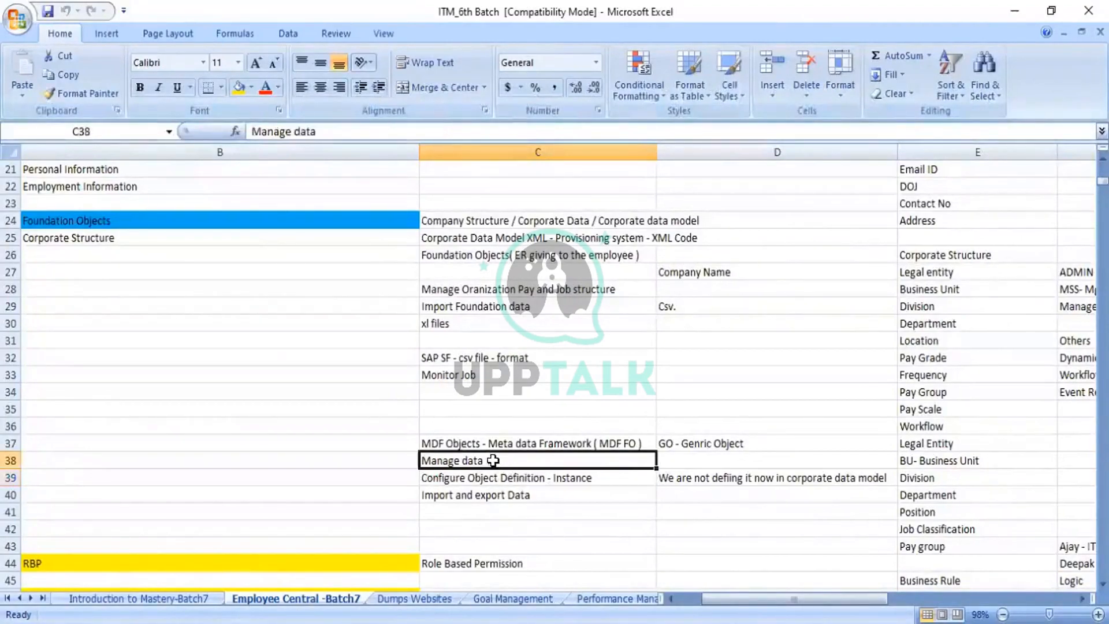
pyautogui.click(507, 495)
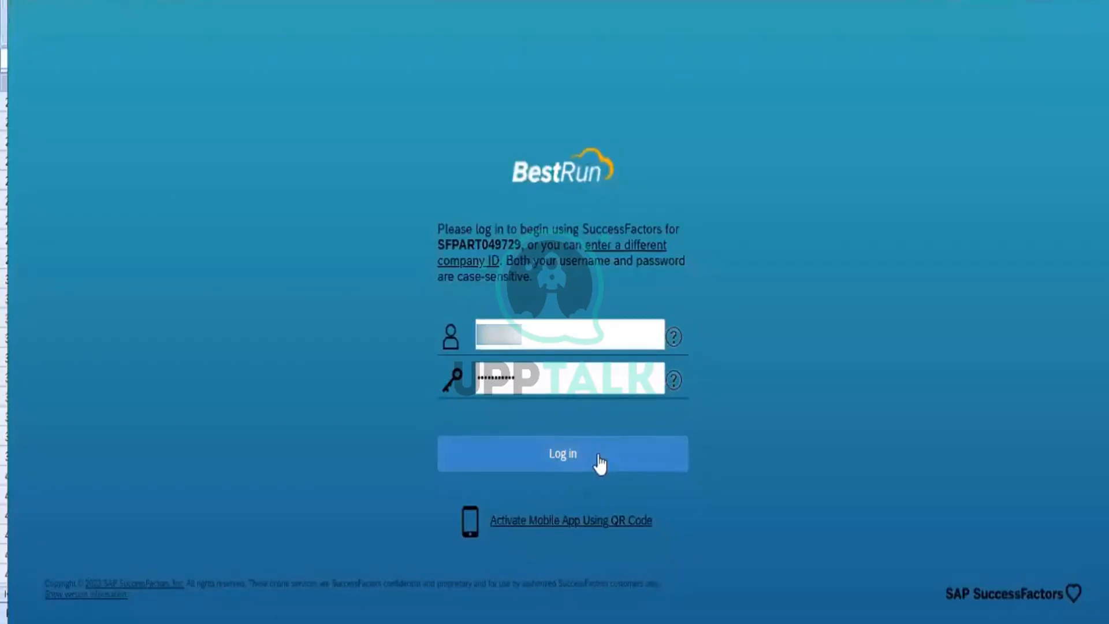
# - Sign in to SuccessFactors and search the actions for 'Manage data'
pyautogui.click(598, 455)
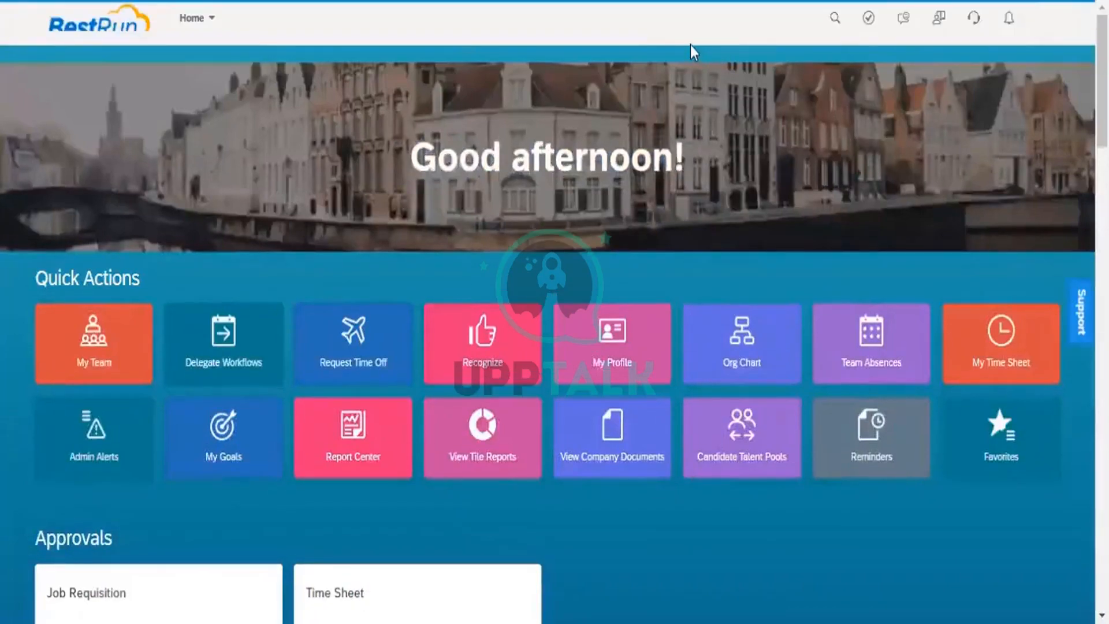
pyautogui.click(617, 26)
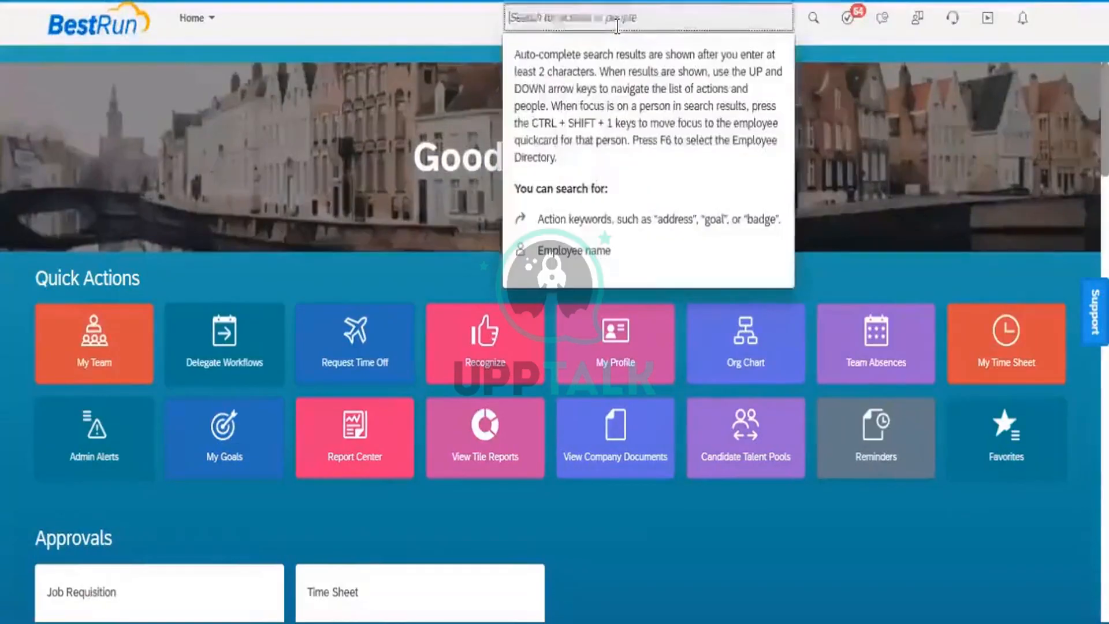
pyautogui.write('Mara')
pyautogui.write('ge ')
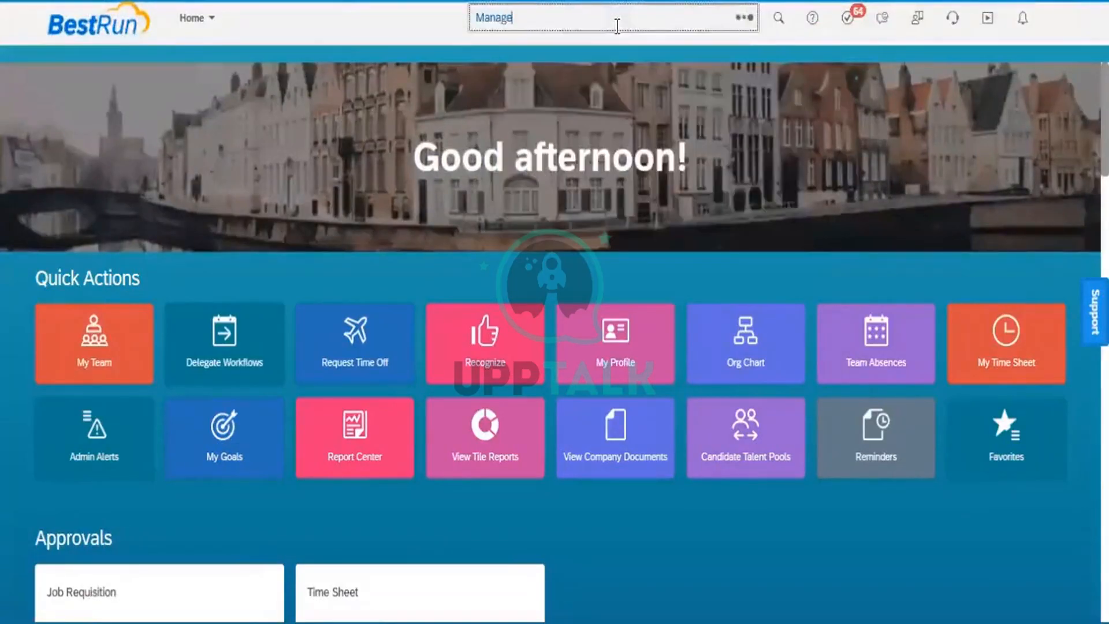
pyautogui.write('data')
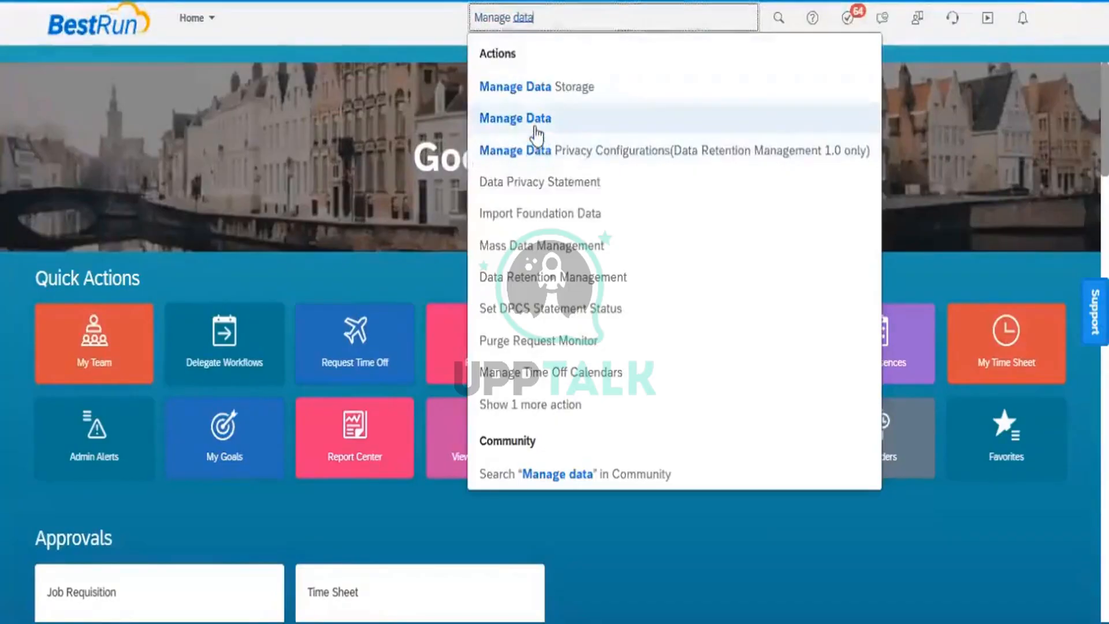
# - Open Manage Data and set the search object type to Legal Entity
pyautogui.click(563, 123)
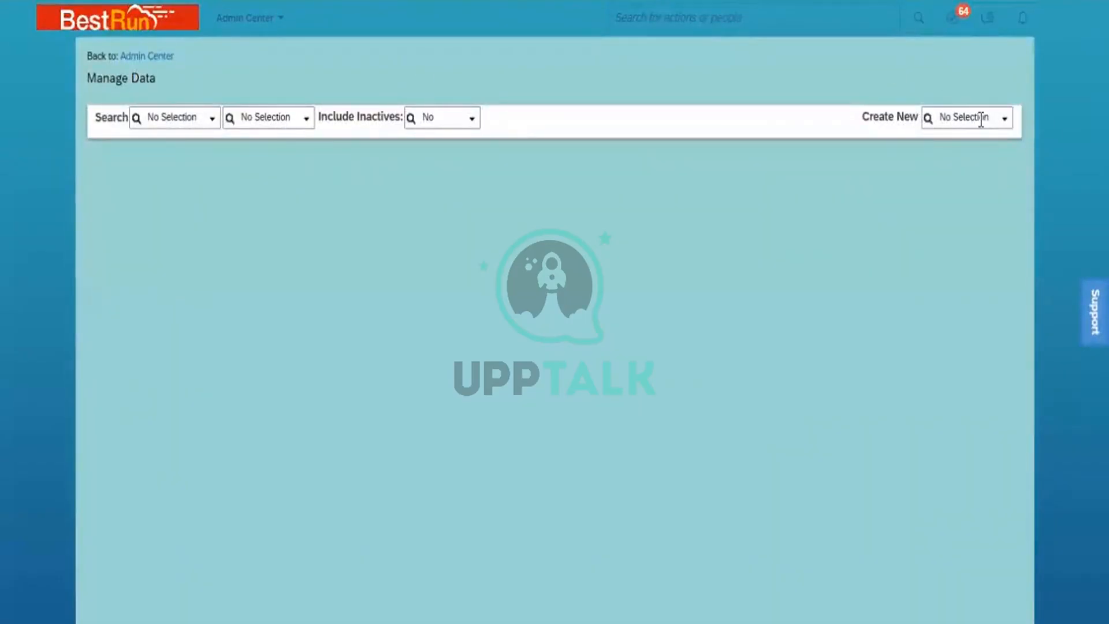
pyautogui.click(212, 120)
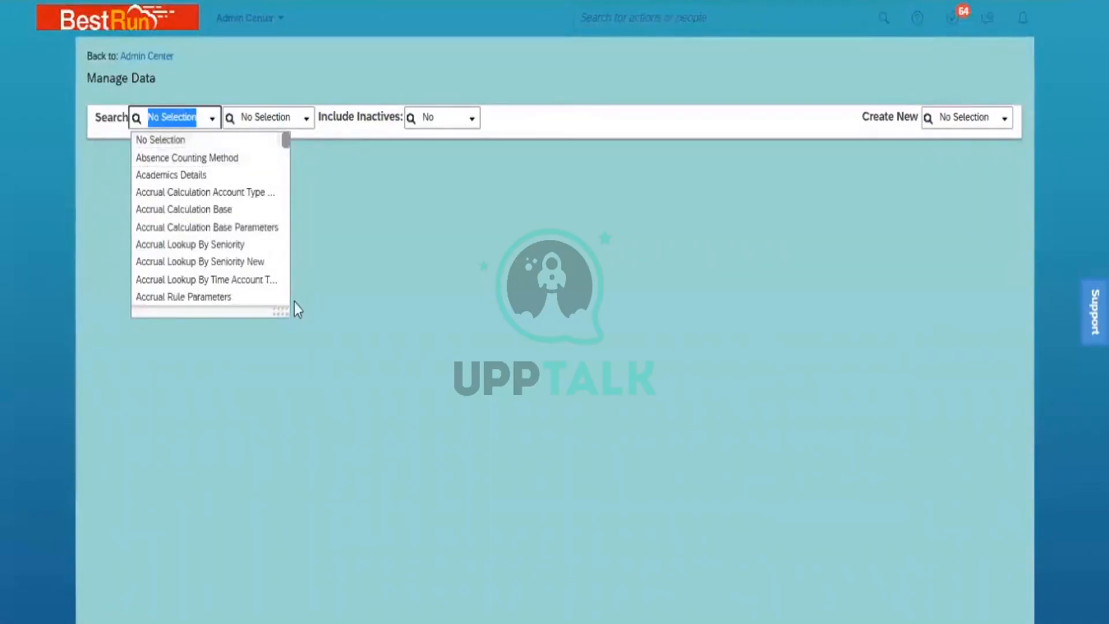
pyautogui.moveTo(321, 340); pyautogui.dragTo(361, 404)
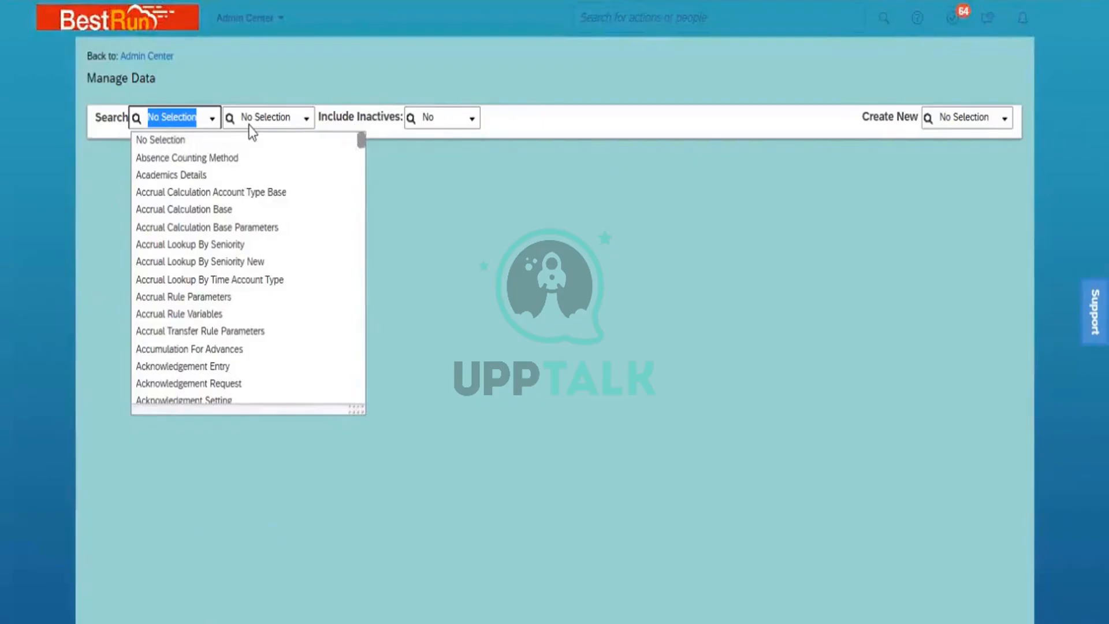
pyautogui.write('Le')
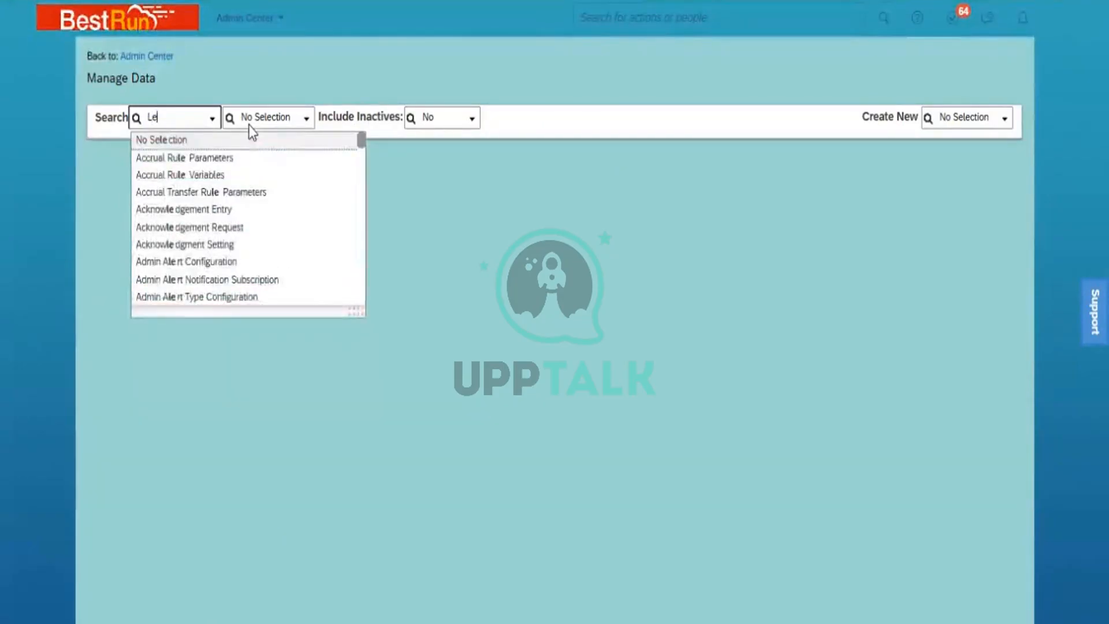
pyautogui.write('ga')
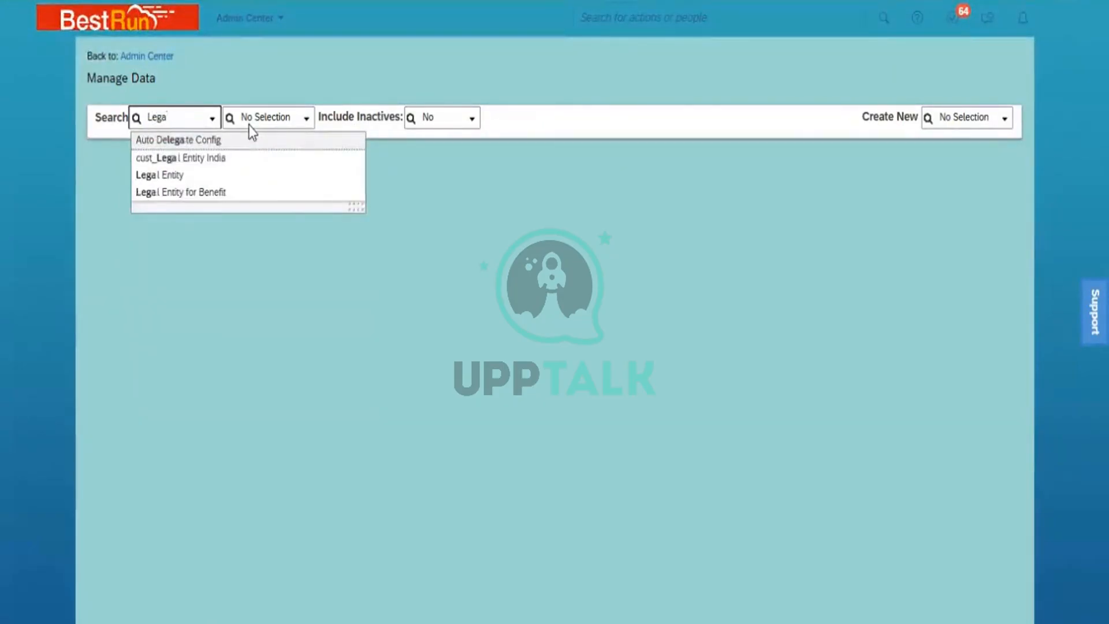
pyautogui.write('l')
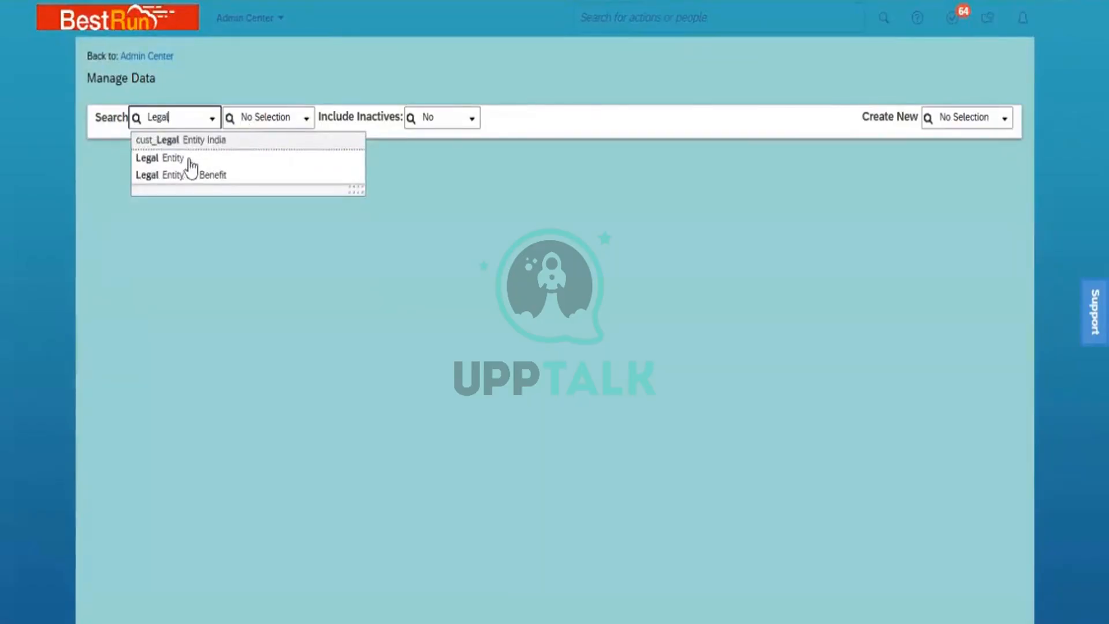
pyautogui.click(172, 161)
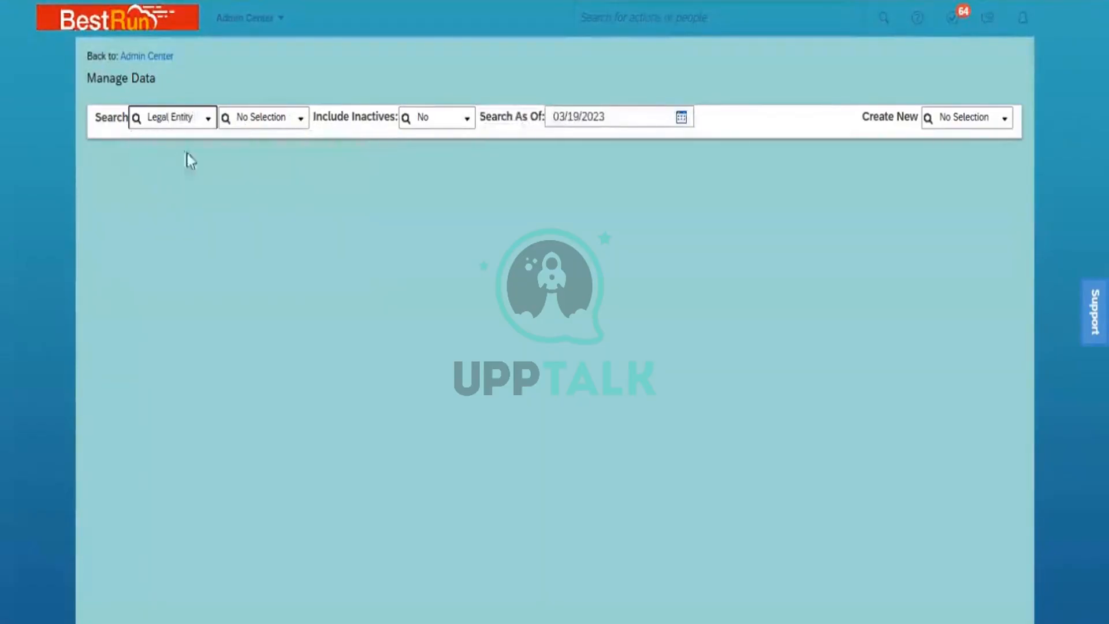
# - Look up 'power' and open the Power Mech Infra Pvt Ltd legal entity
pyautogui.click(299, 120)
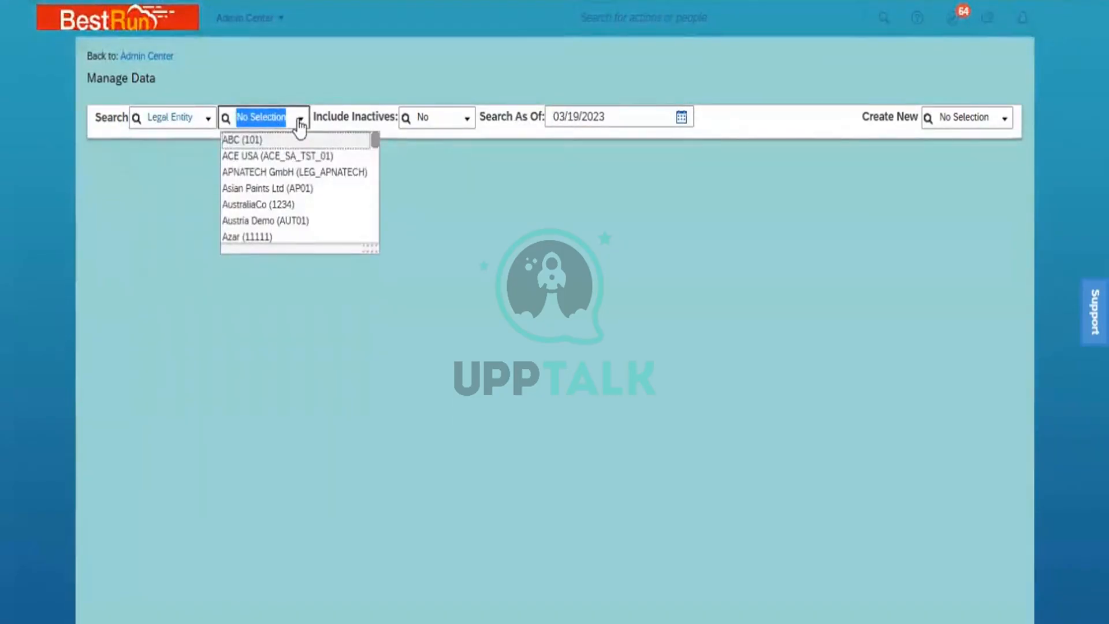
pyautogui.write('power')
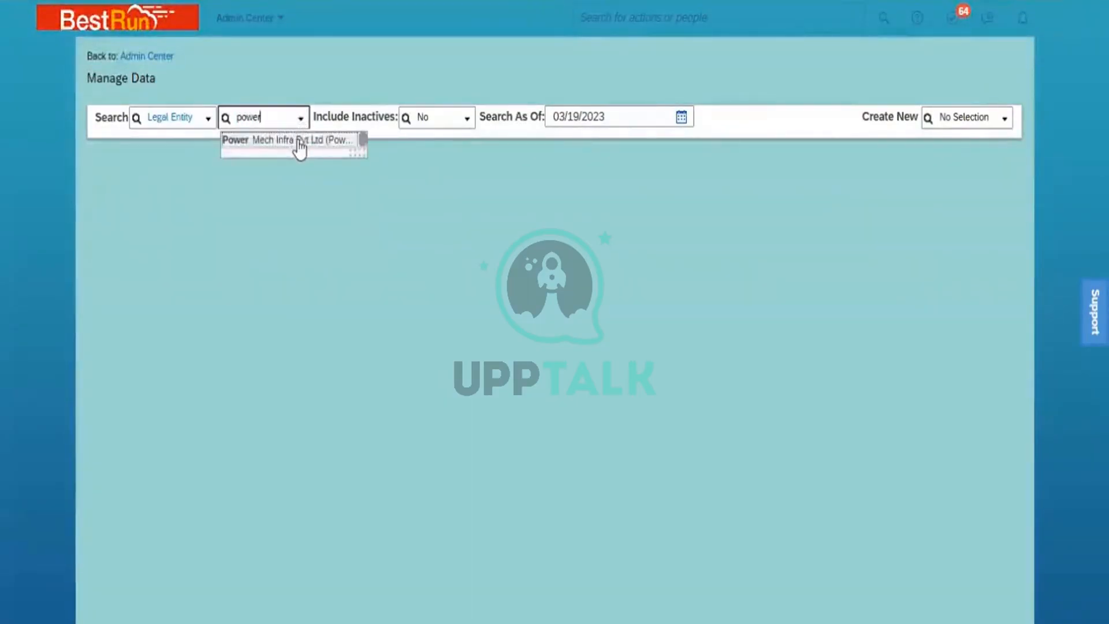
pyautogui.click(300, 141)
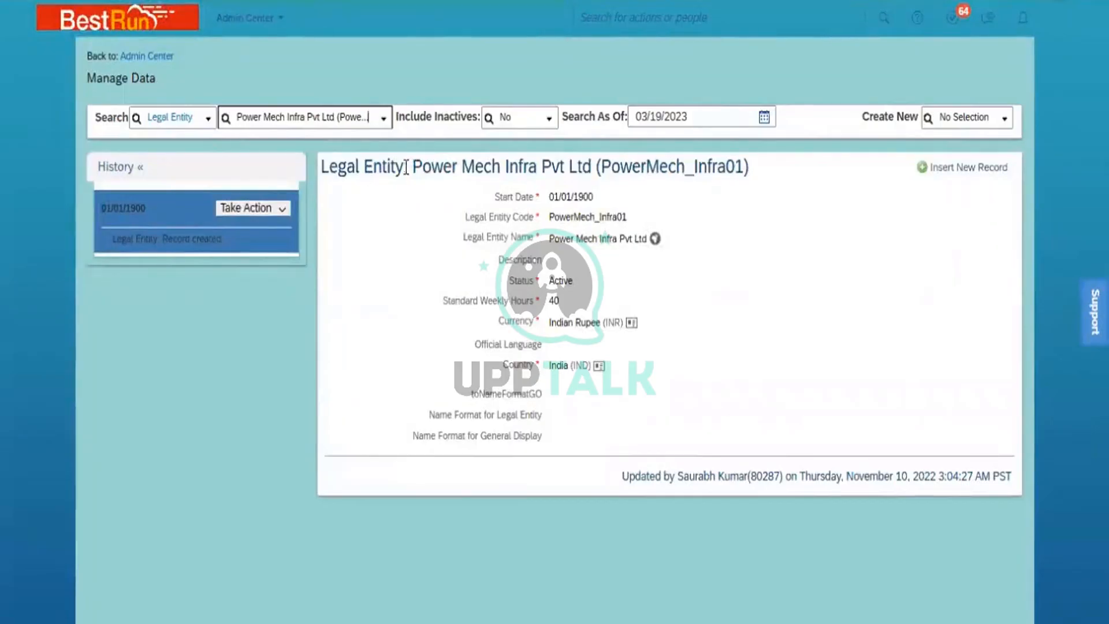
# - Select the record title's entity name and code, then show actions for the 01/01/1900 entry
pyautogui.moveTo(406, 167); pyautogui.dragTo(325, 168)
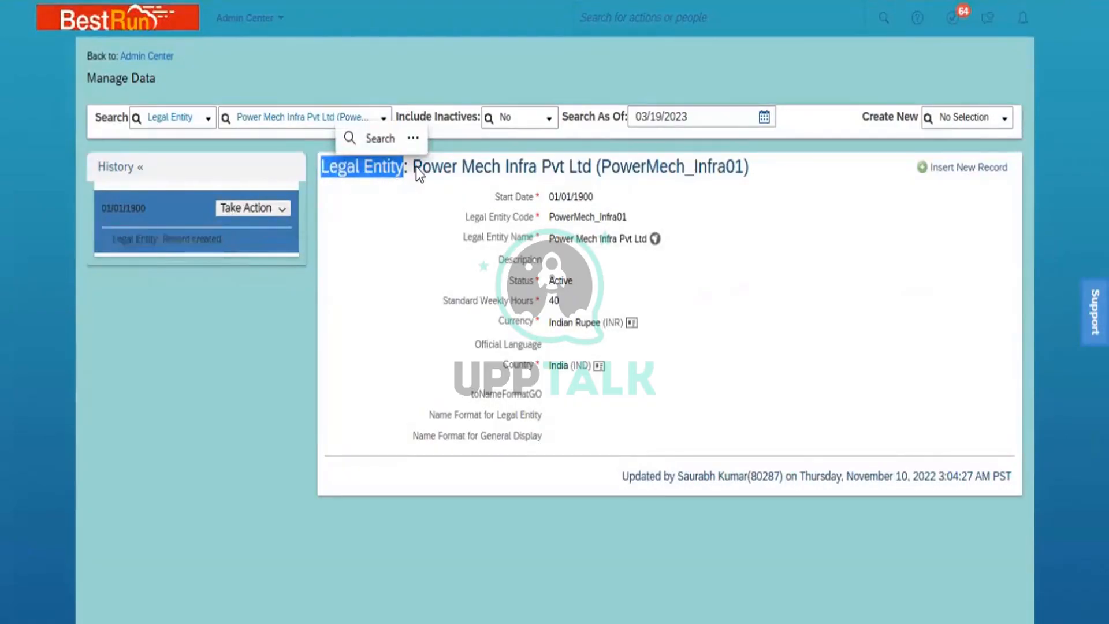
pyautogui.moveTo(414, 167); pyautogui.dragTo(751, 169)
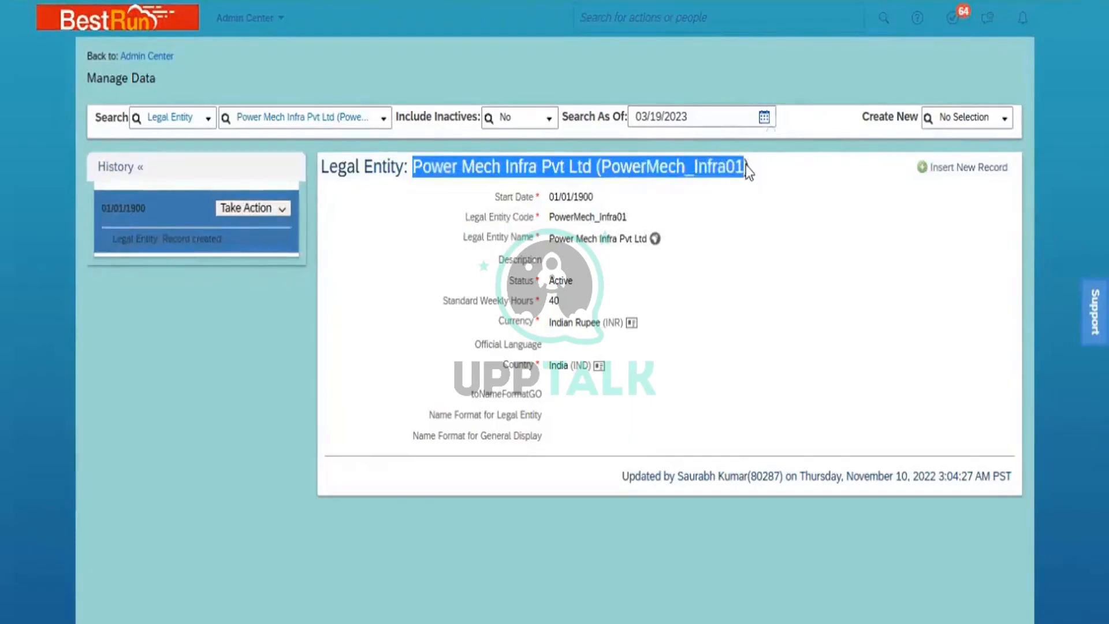
pyautogui.click(755, 201)
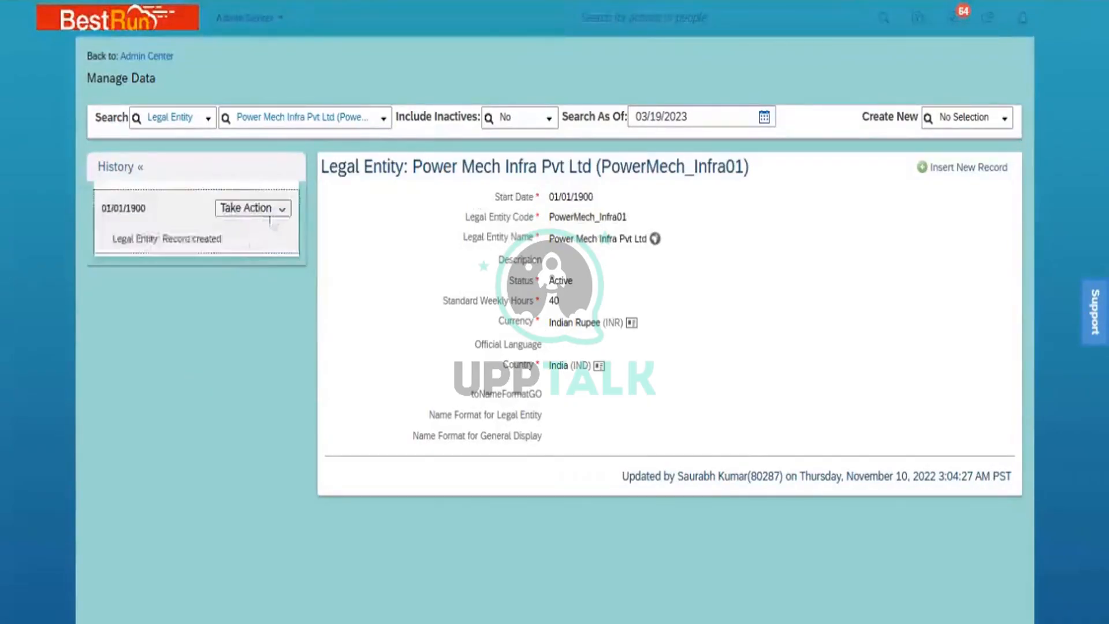
pyautogui.click(284, 209)
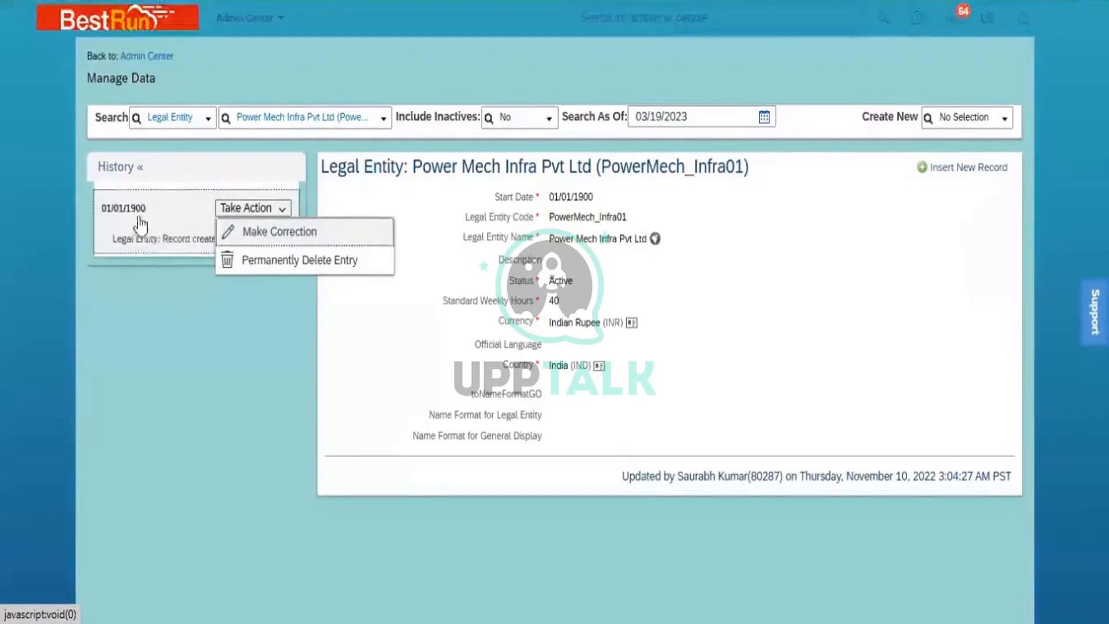
# - Dismiss the 01/01/1900 entry's action options, briefly reopening them before closing again
pyautogui.click(164, 315)
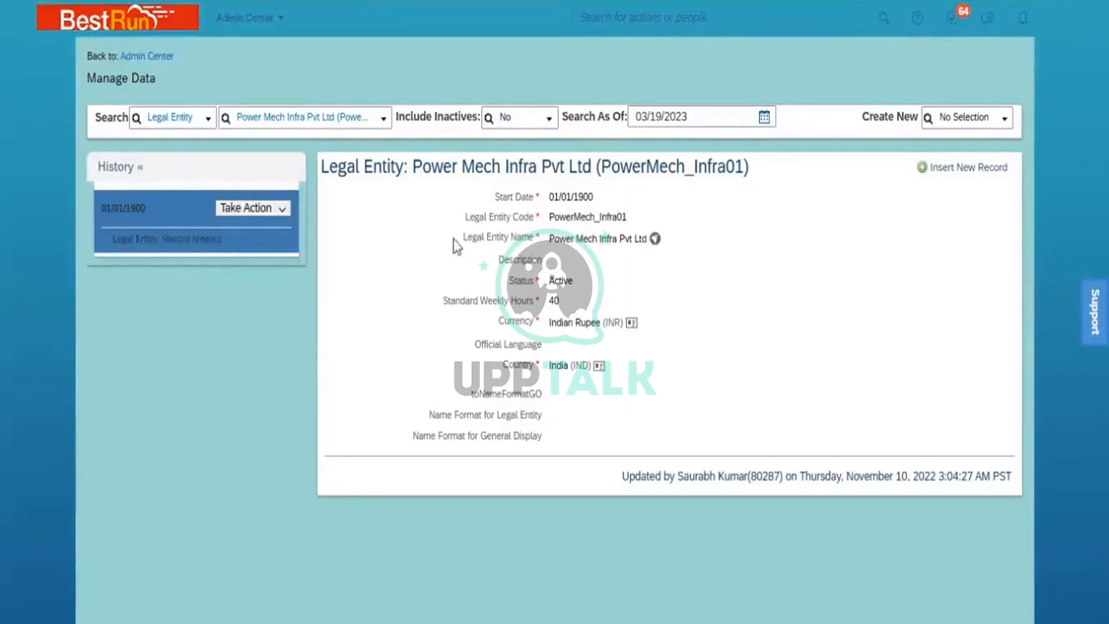
pyautogui.click(283, 211)
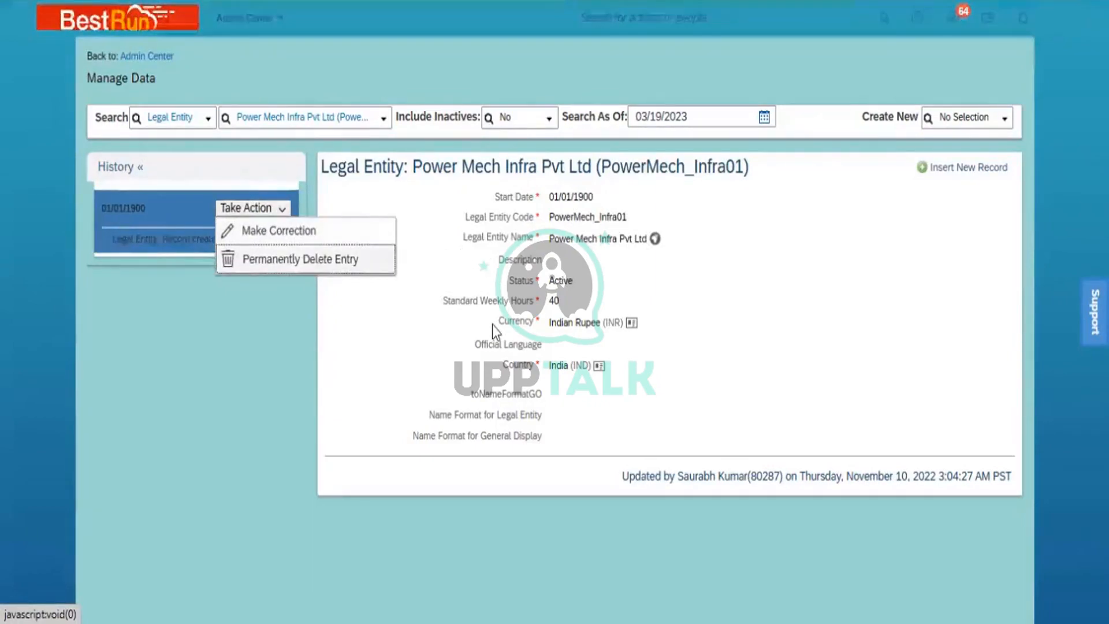
pyautogui.click(688, 341)
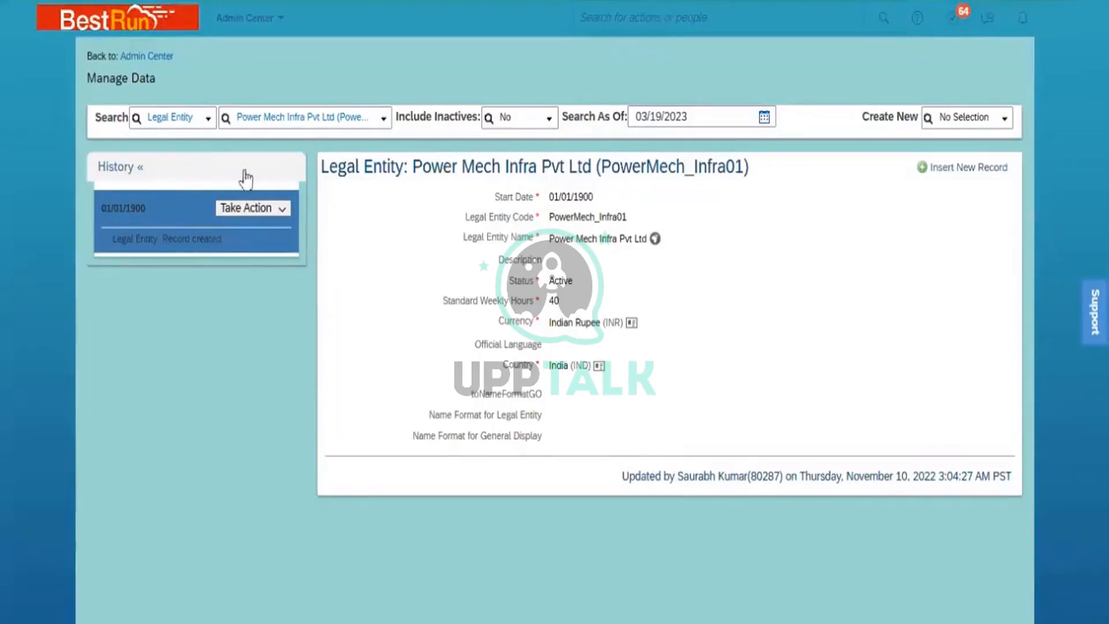
# - Switch the search to Business Unit, look up 'ONM' and open BU ONM South
pyautogui.click(185, 119)
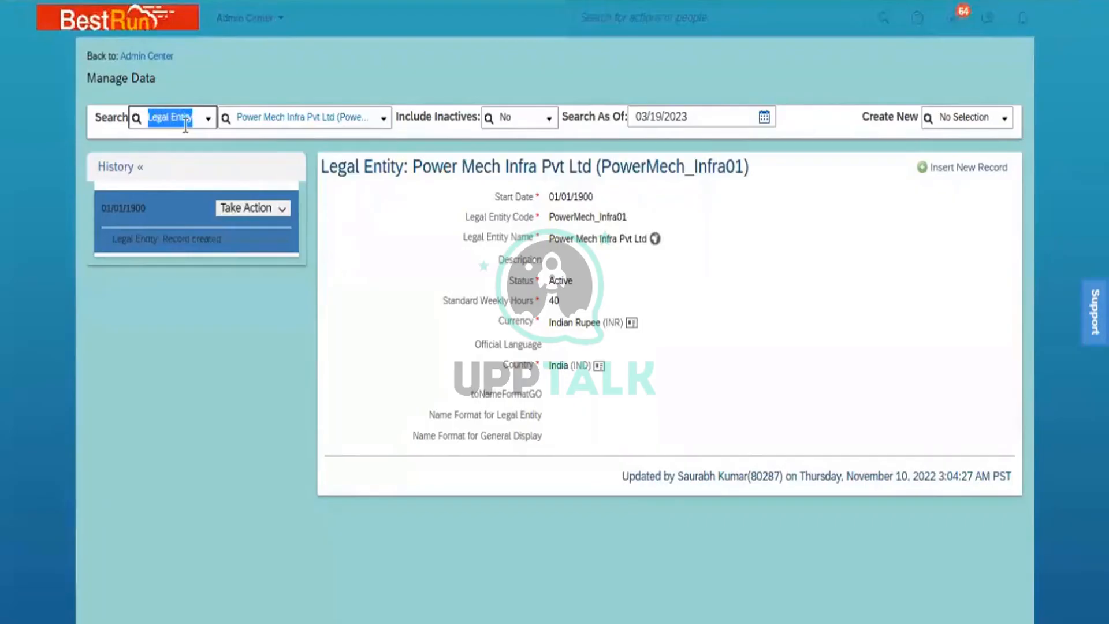
pyautogui.write('busine')
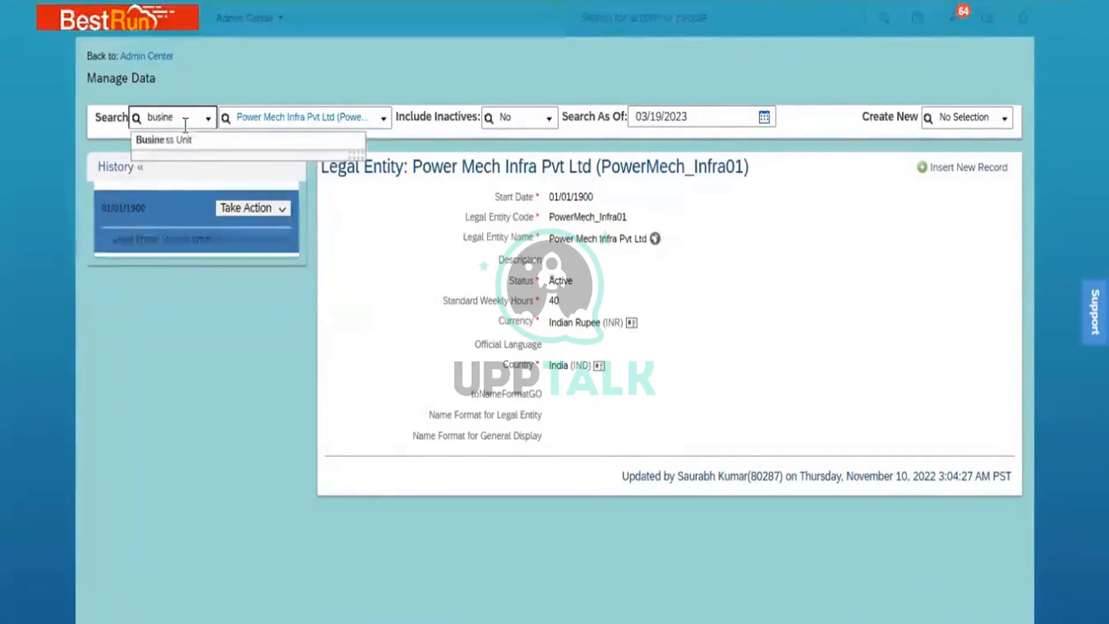
pyautogui.click(201, 142)
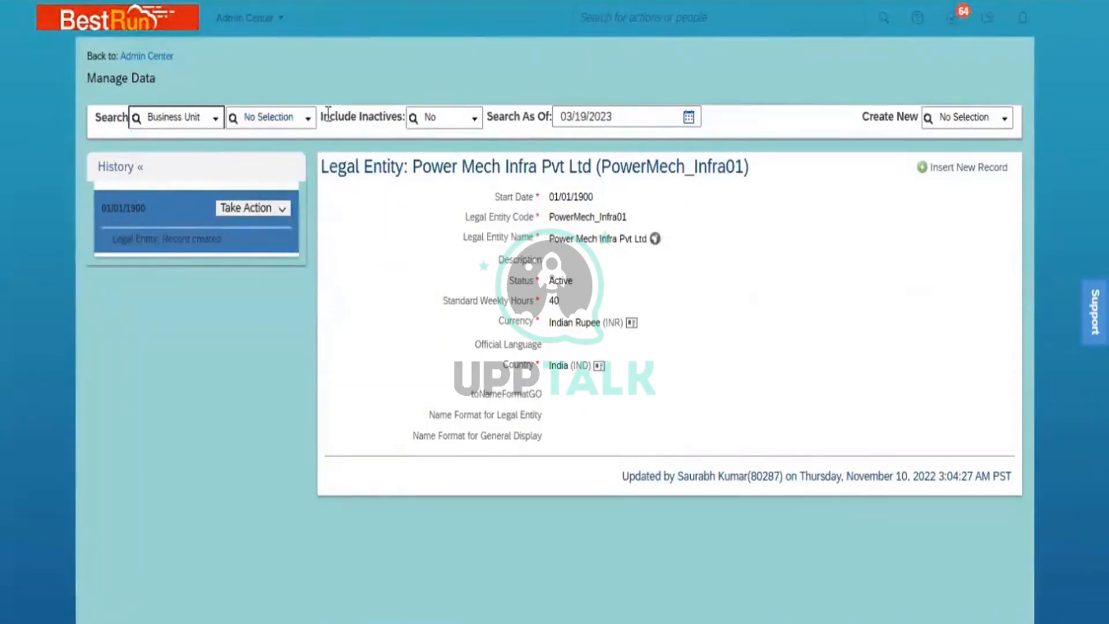
pyautogui.click(309, 127)
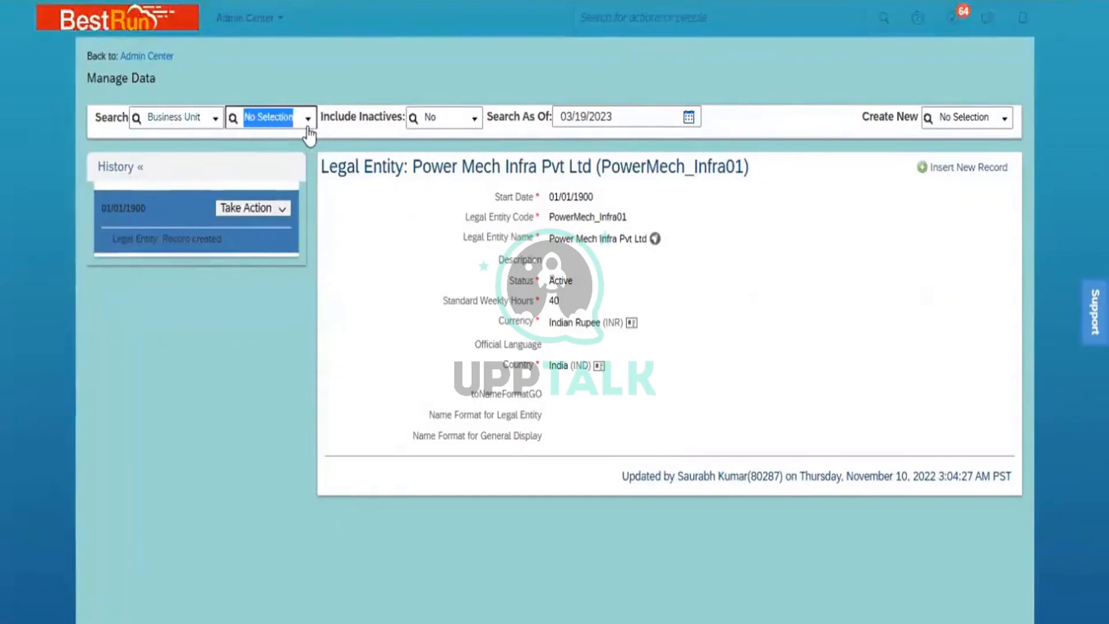
pyautogui.write('ONM')
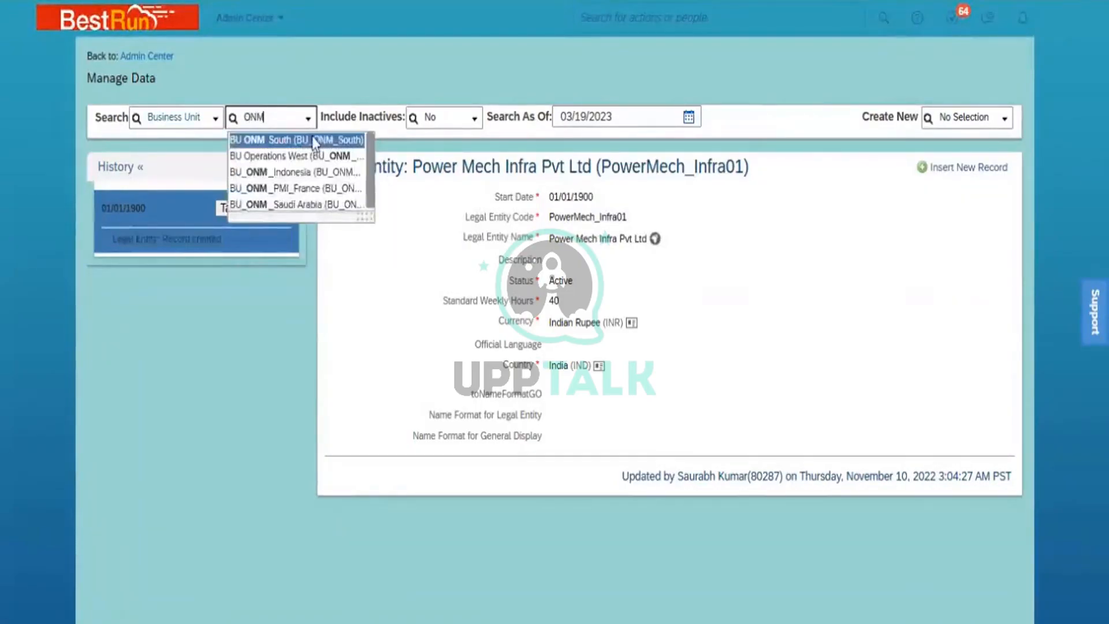
pyautogui.click(315, 140)
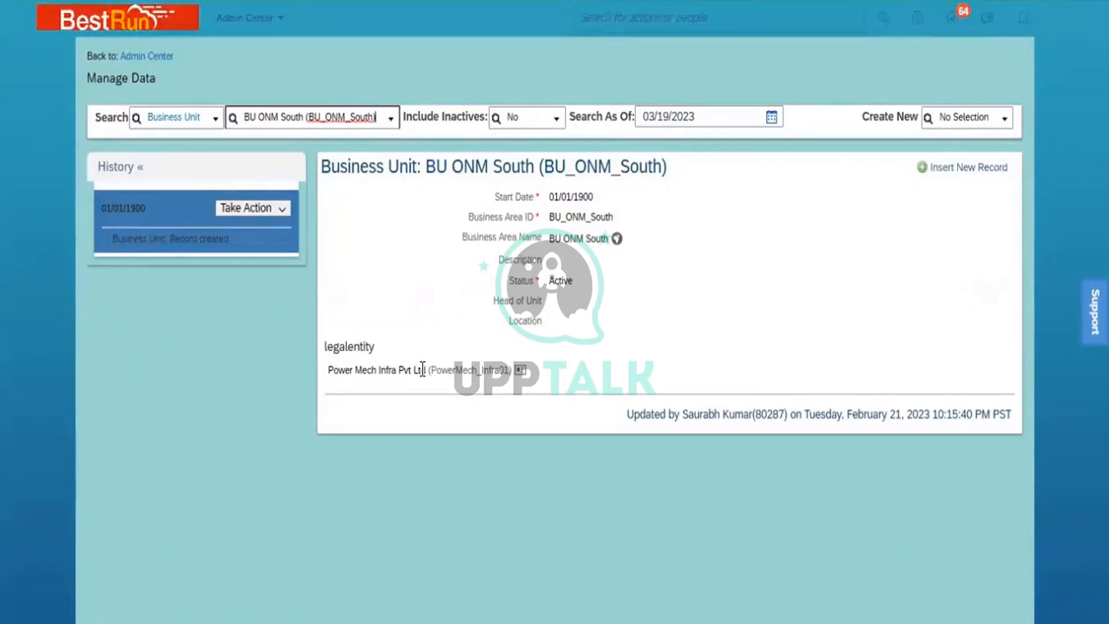
pyautogui.click(169, 118)
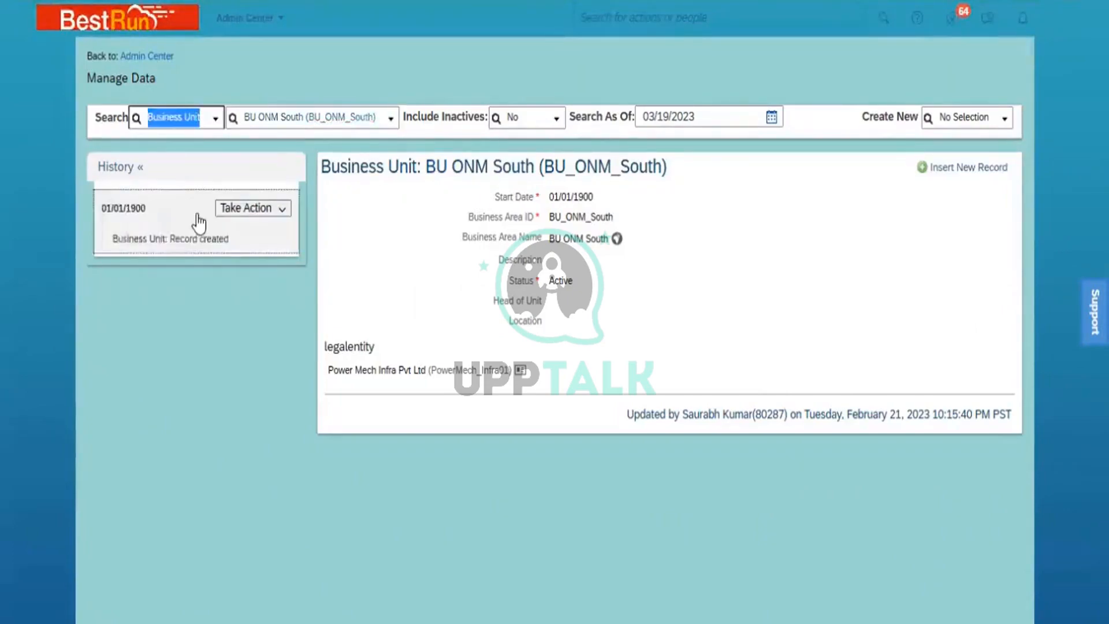
# - Switch the search to Division, look up 'ONM' and open Power Mech ONM
pyautogui.write('dib')
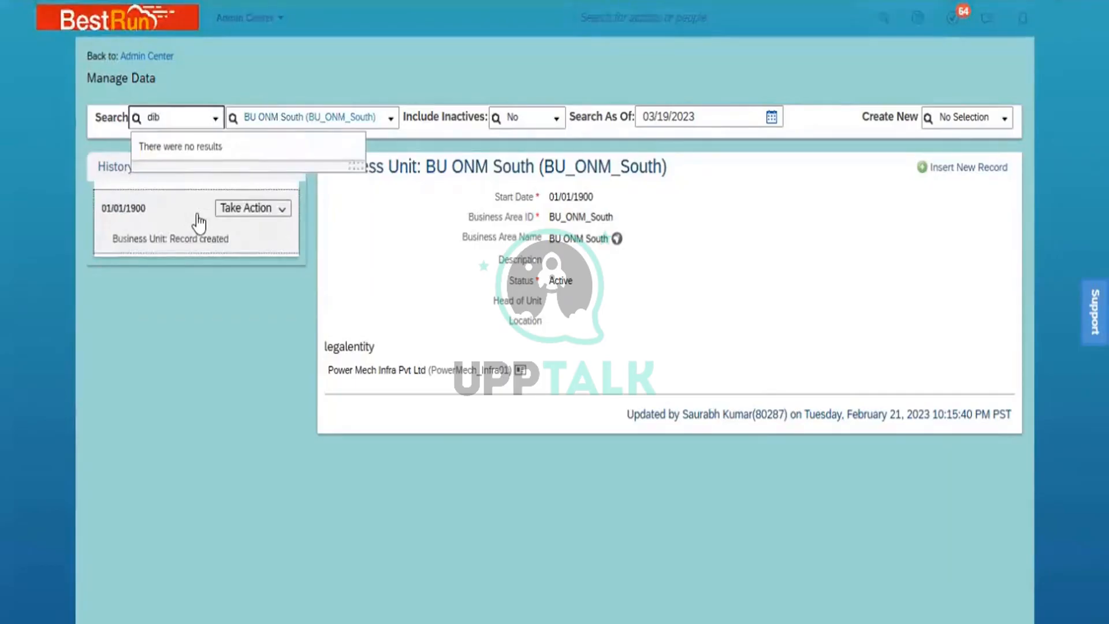
pyautogui.write('//')
pyautogui.press('BackSpace')
pyautogui.press('BackSpace')
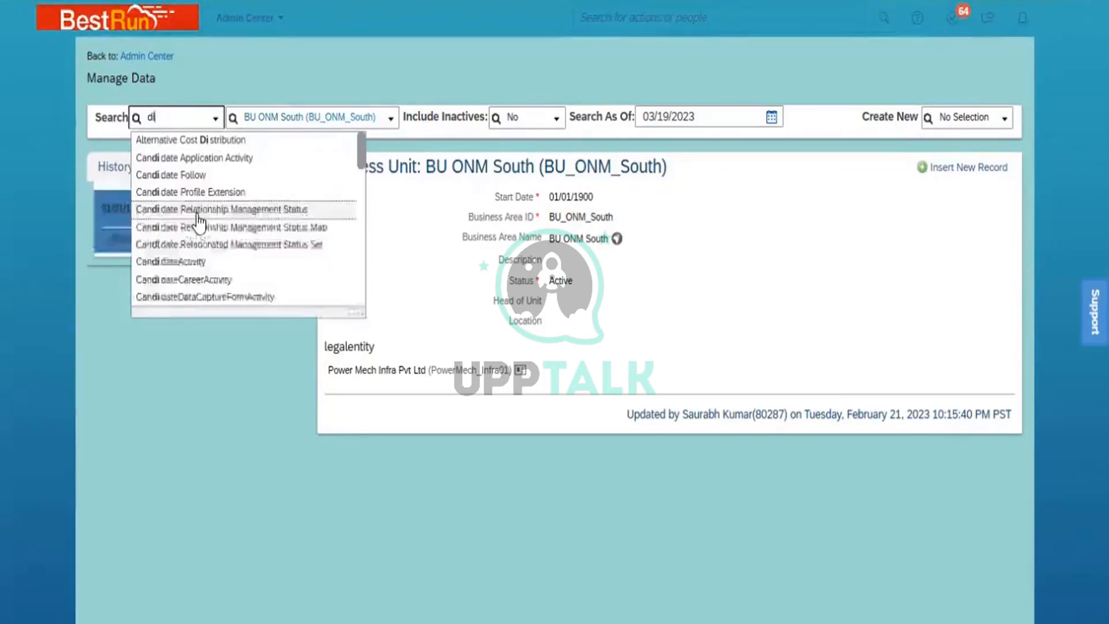
pyautogui.write('vi')
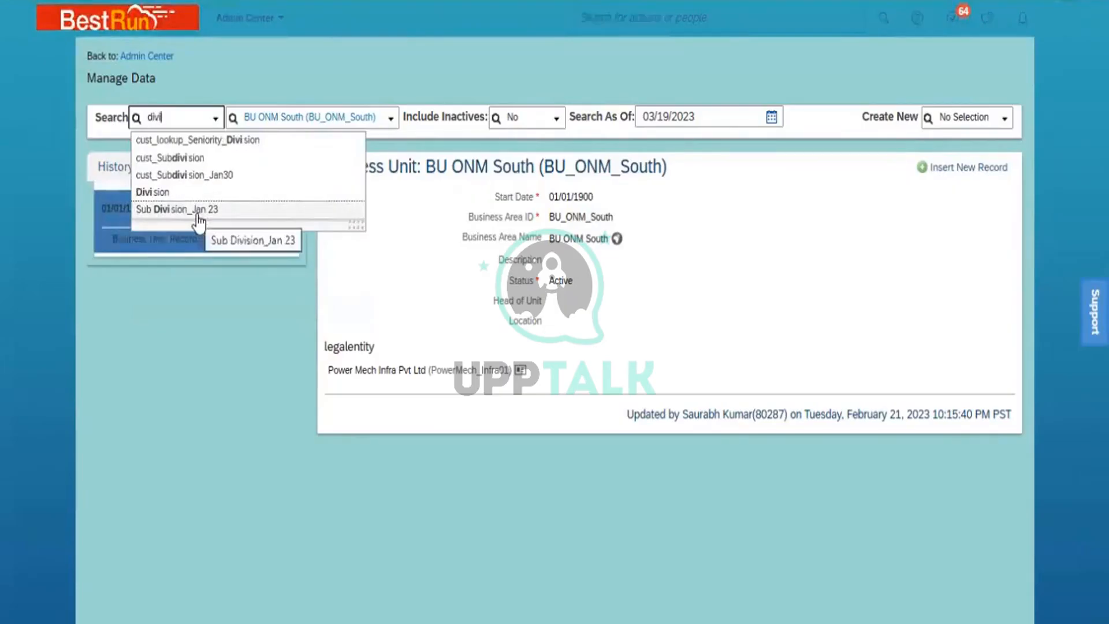
pyautogui.click(191, 194)
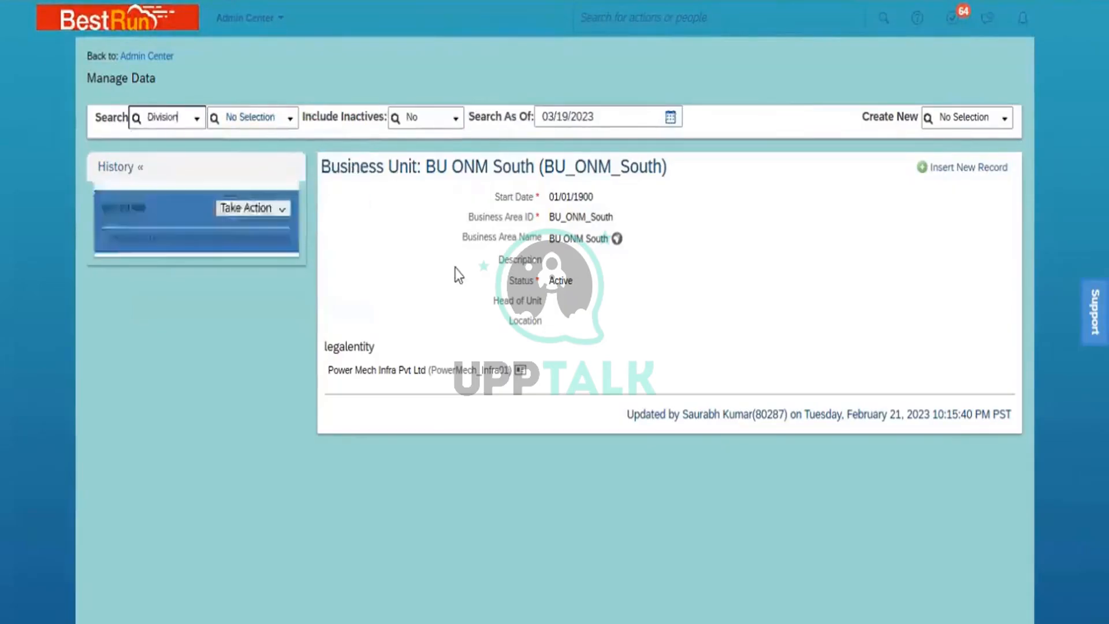
pyautogui.click(257, 117)
pyautogui.write('O')
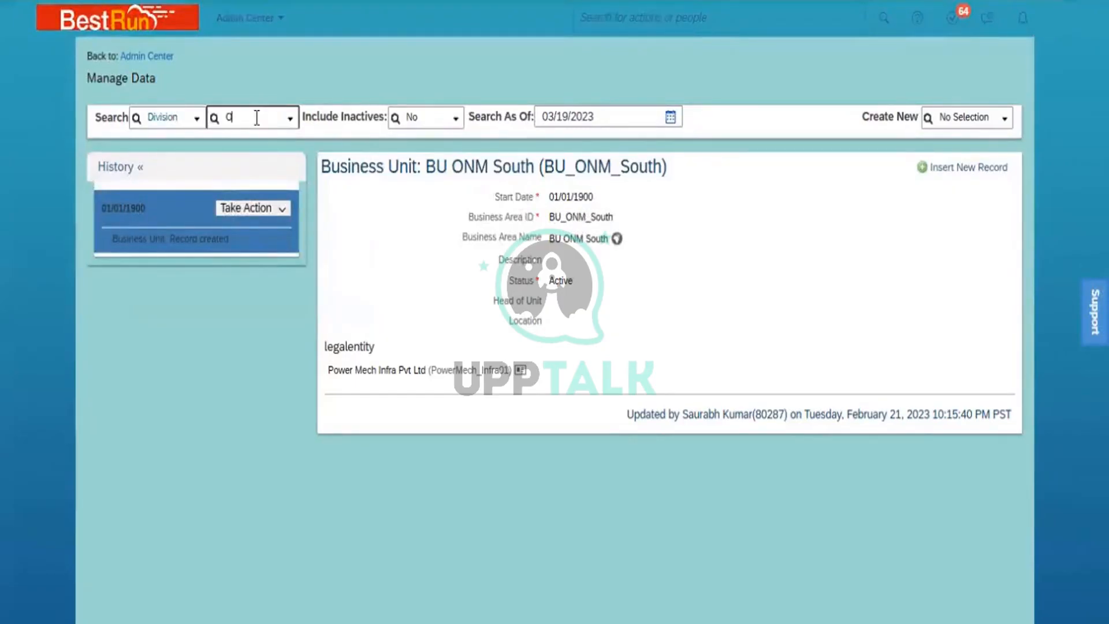
pyautogui.write('NM')
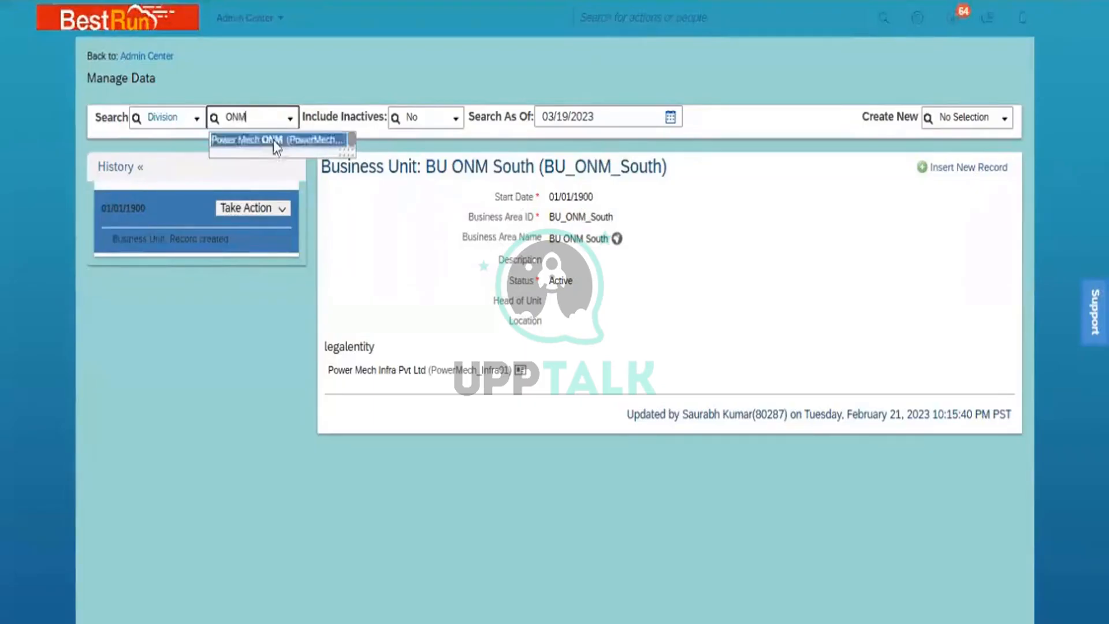
pyautogui.click(275, 141)
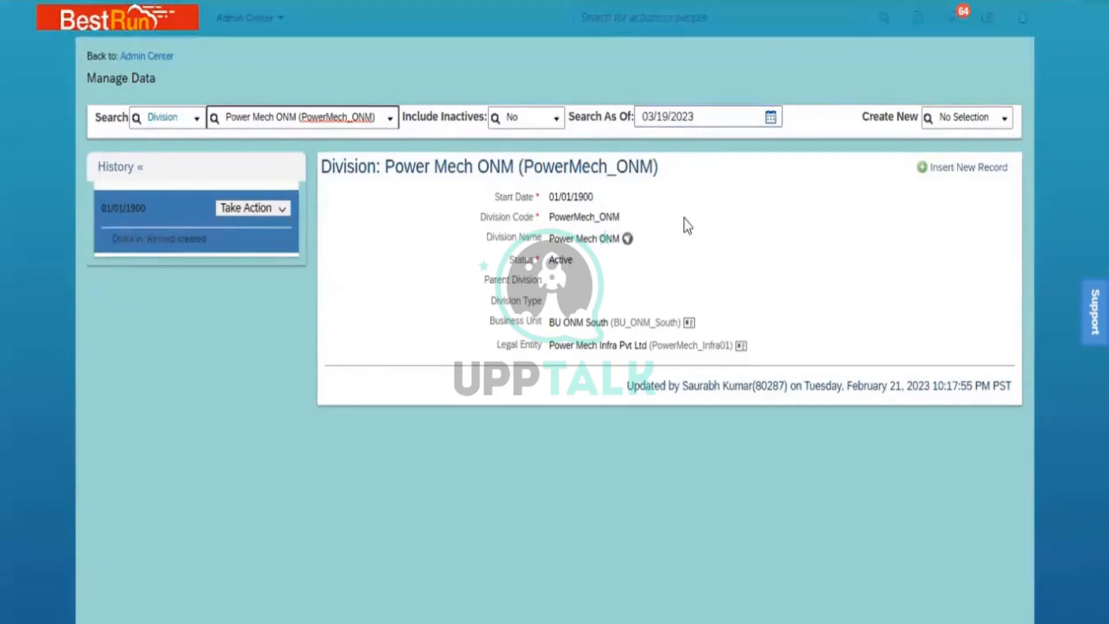
# - View and close the Division Name translations, then start switching the search to 'depart'
pyautogui.click(630, 241)
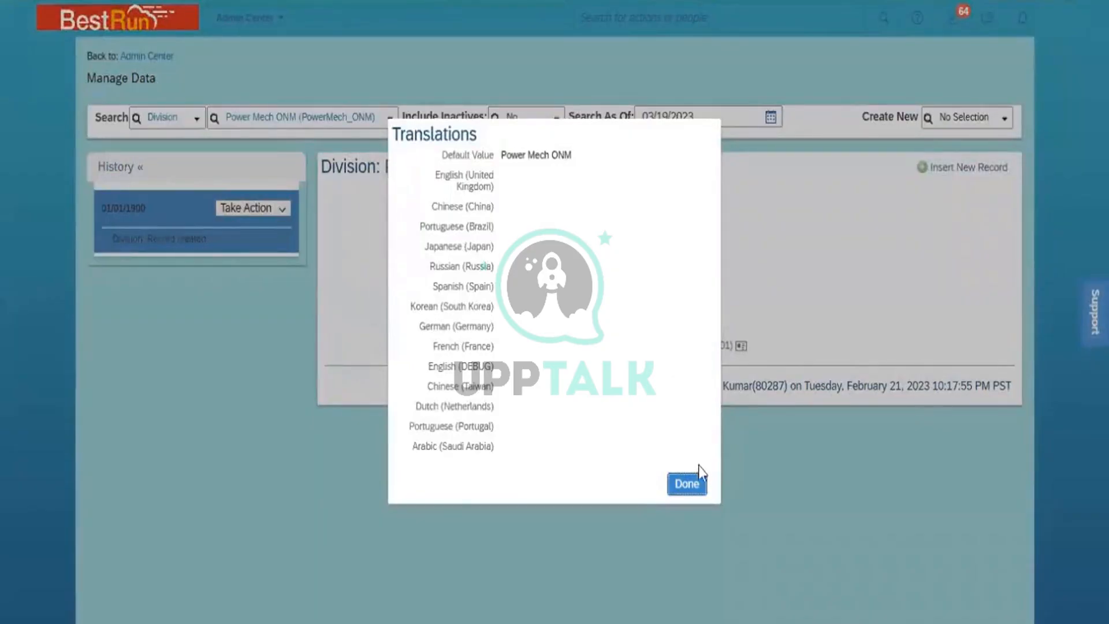
pyautogui.click(694, 487)
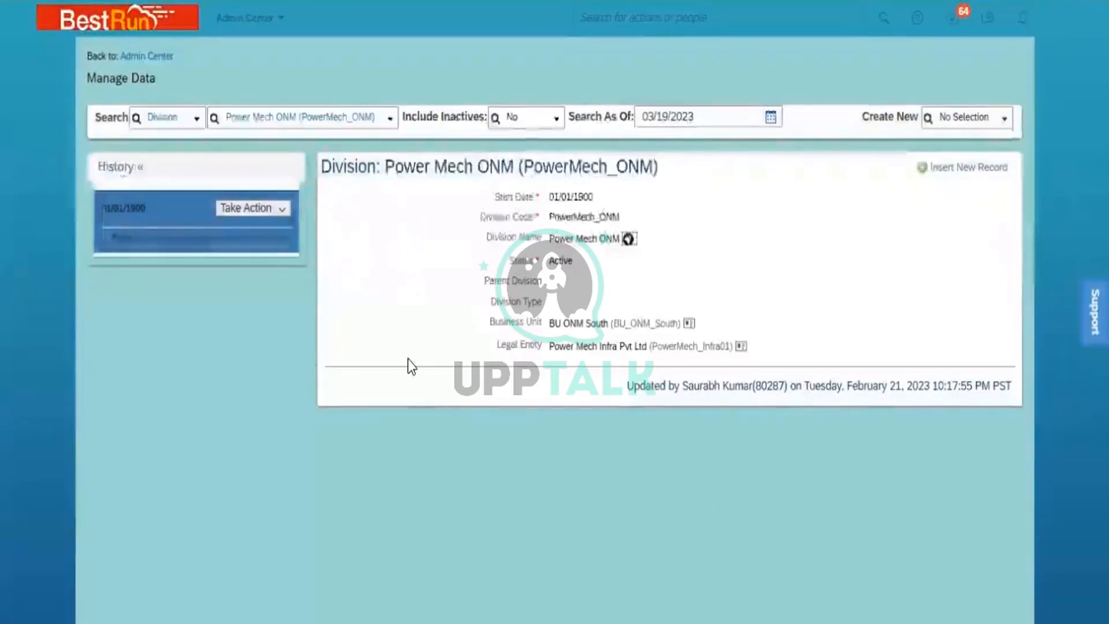
pyautogui.doubleClick(177, 117)
pyautogui.write('depart')
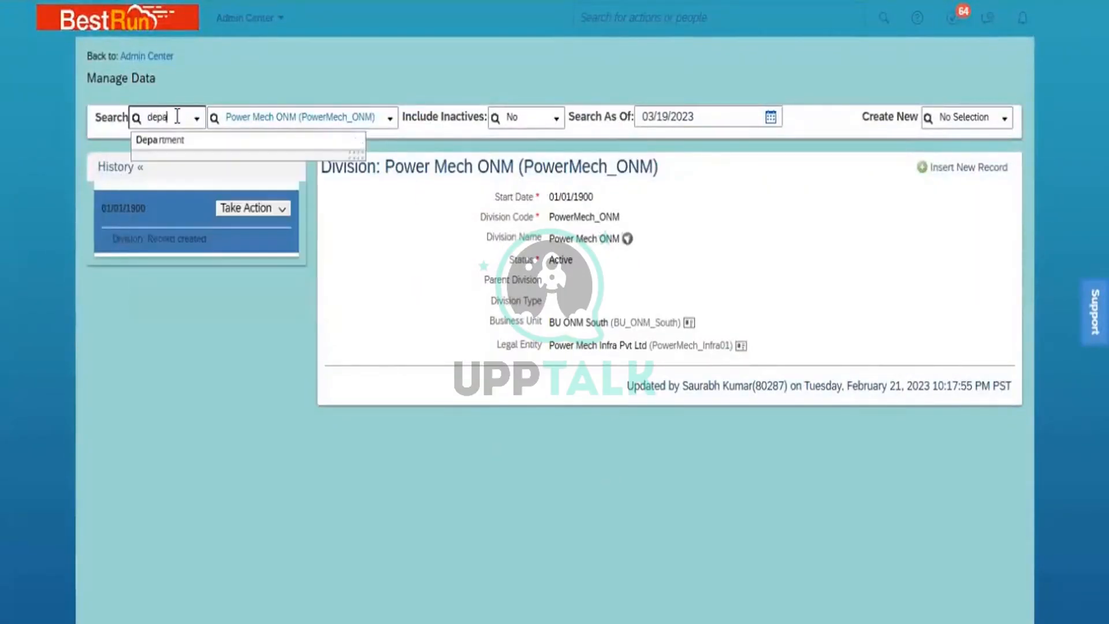
# - Switch the search to Department, look up 'PMI' and open C & I Operations_PMI (5000193)
pyautogui.click(192, 142)
pyautogui.click(304, 119)
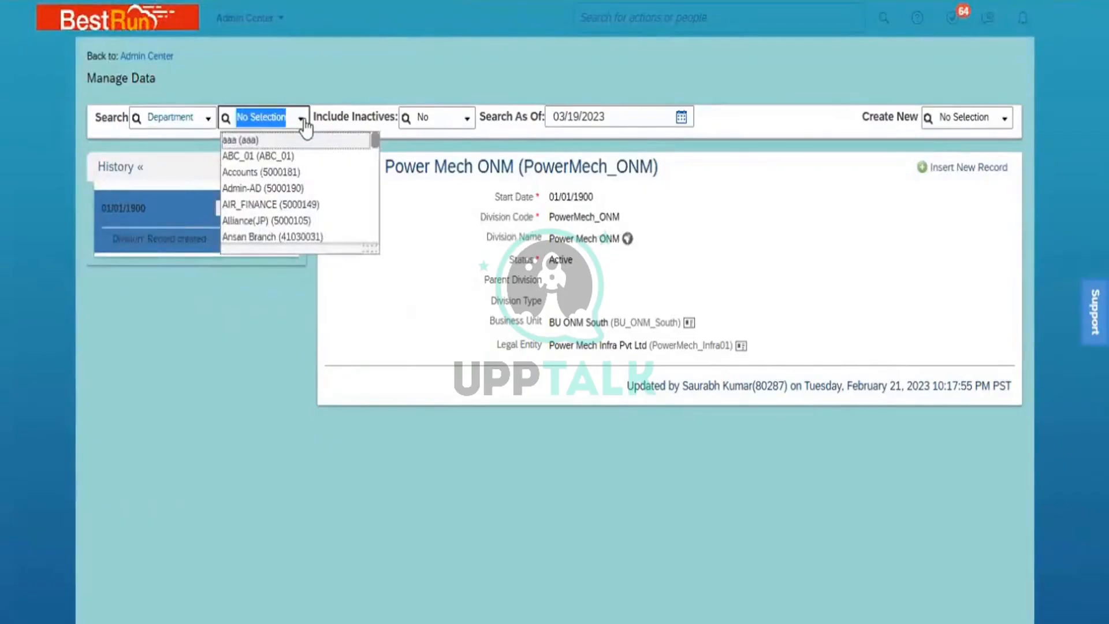
pyautogui.write('PM')
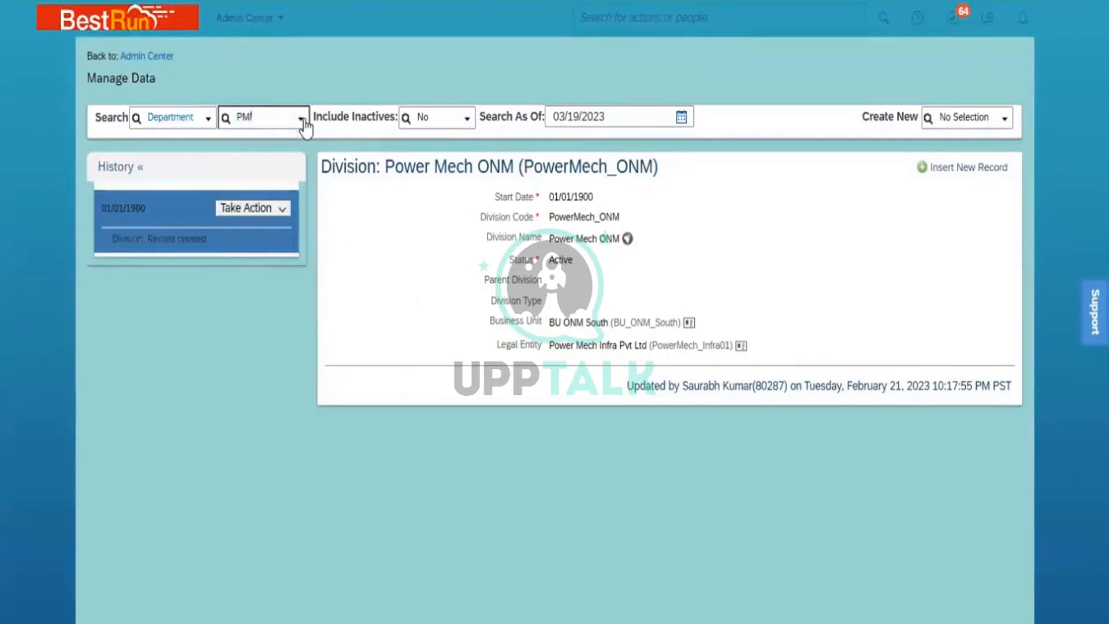
pyautogui.write('I')
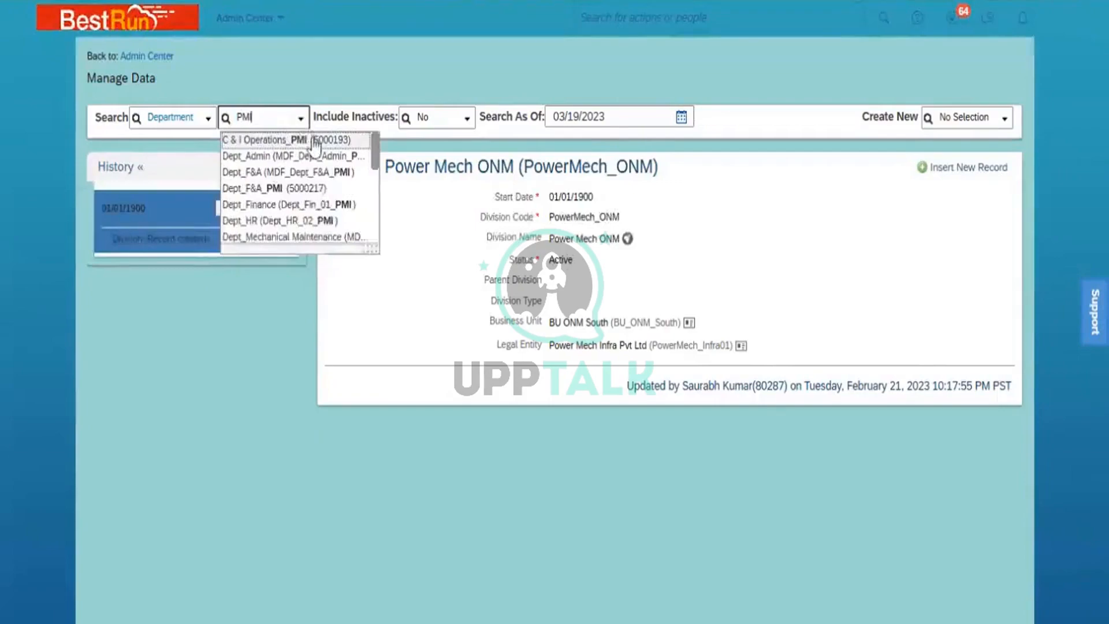
pyautogui.click(315, 145)
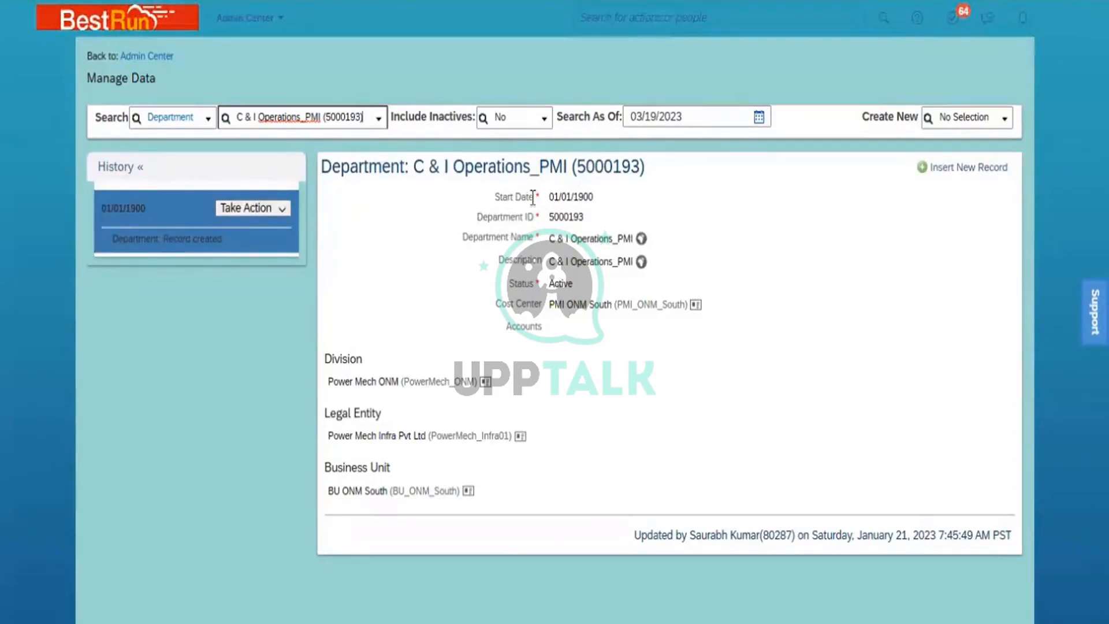
pyautogui.moveTo(530, 197); pyautogui.dragTo(495, 197)
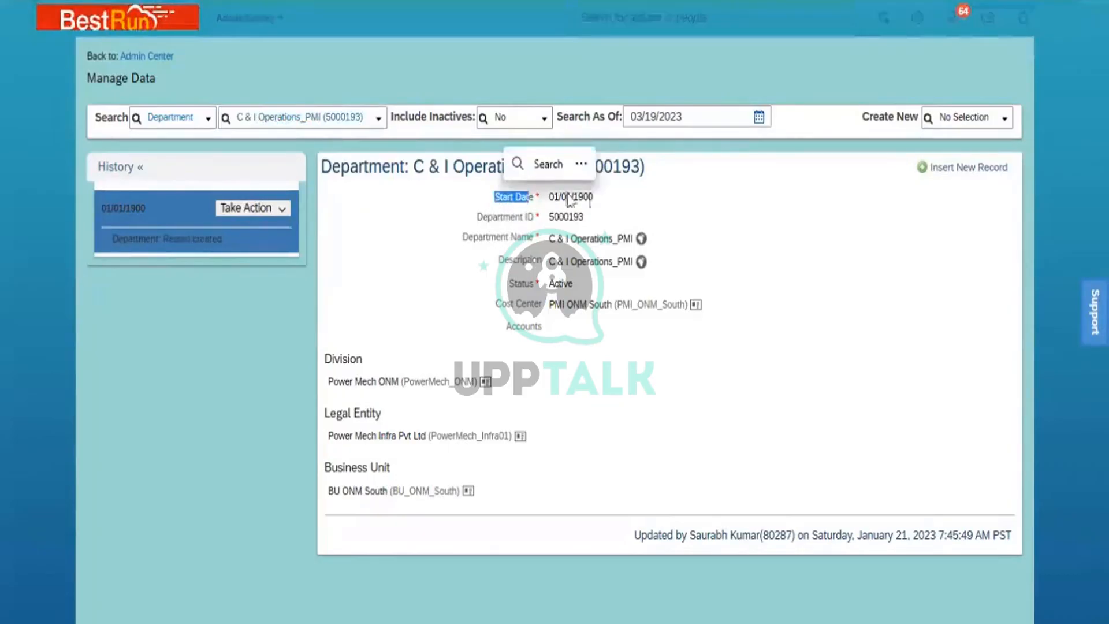
pyautogui.click(639, 202)
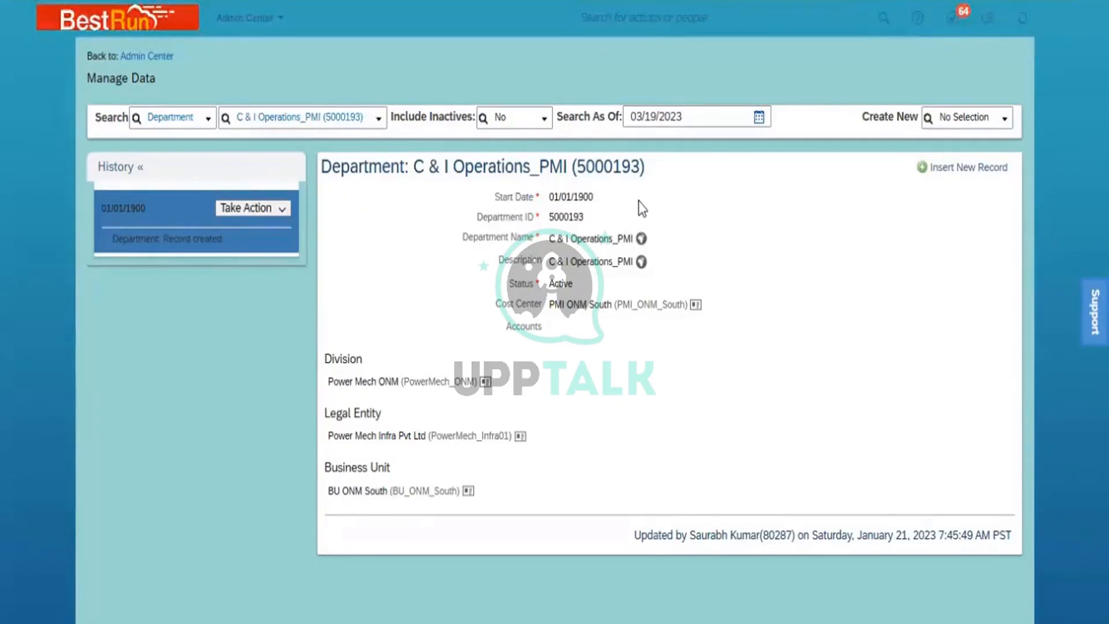
pyautogui.click(190, 116)
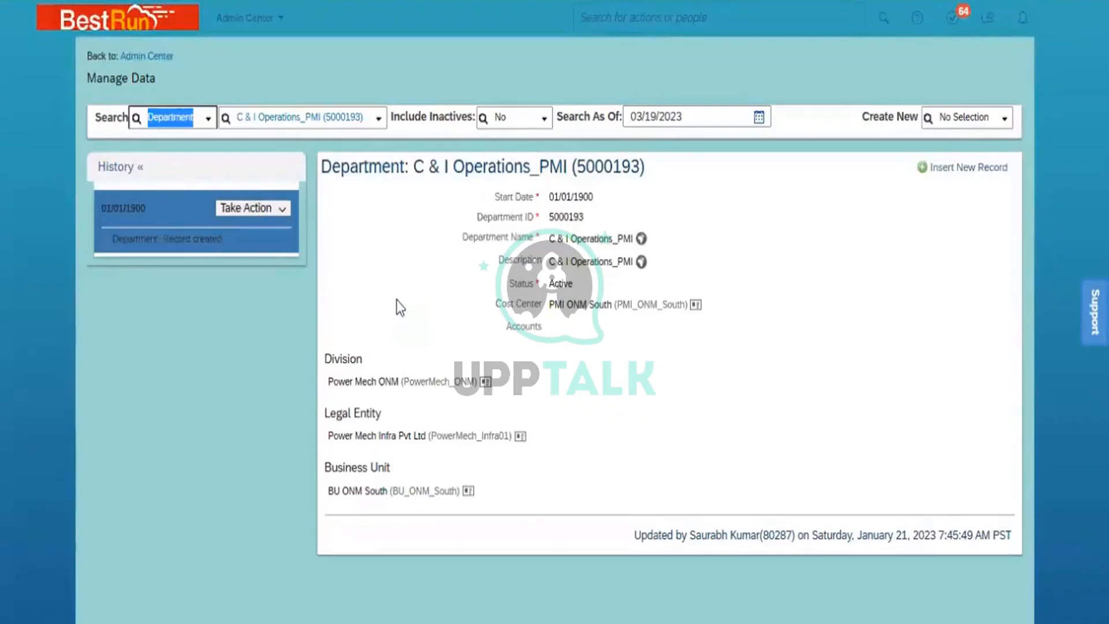
pyautogui.write('coun')
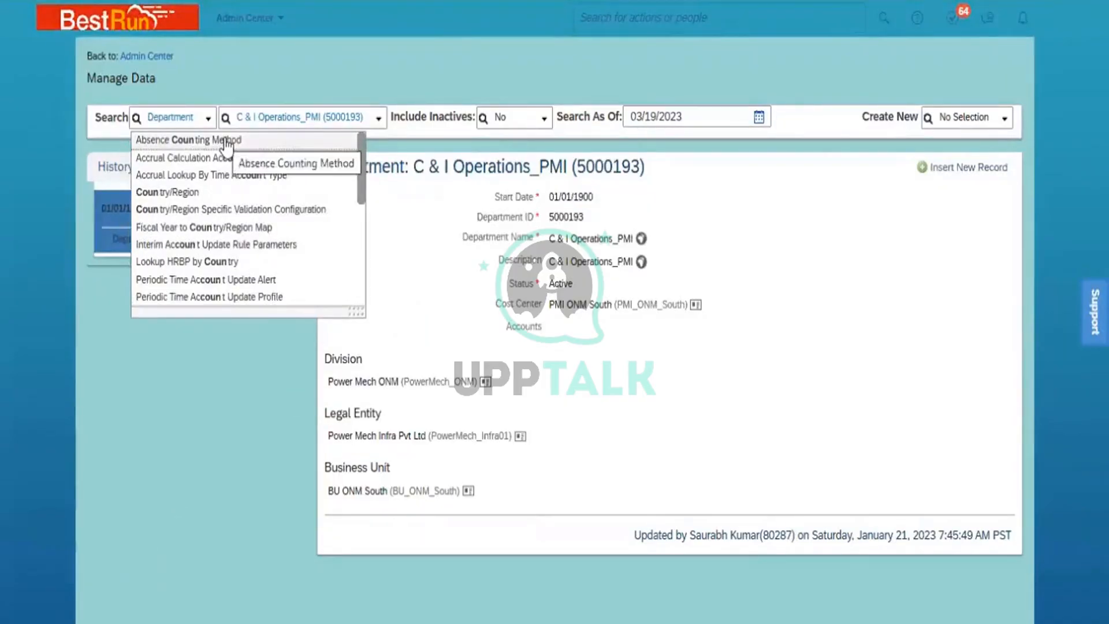
# - Switch the search to Country/Region, look up 'Indi', open India (IND) and list its actions
pyautogui.click(195, 114)
pyautogui.write('co')
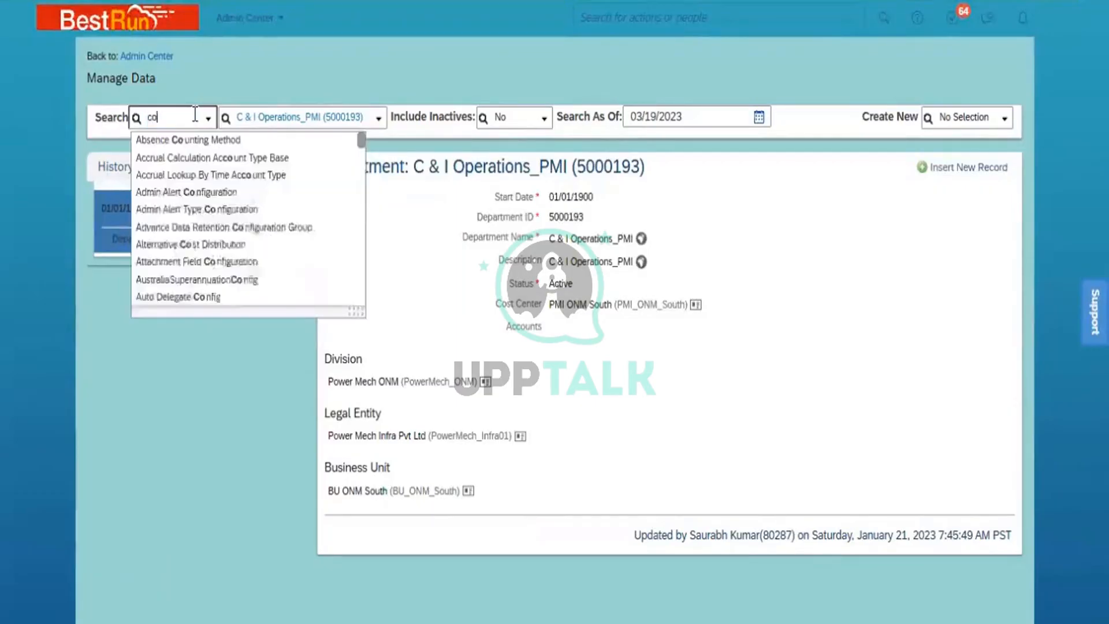
pyautogui.write('untry')
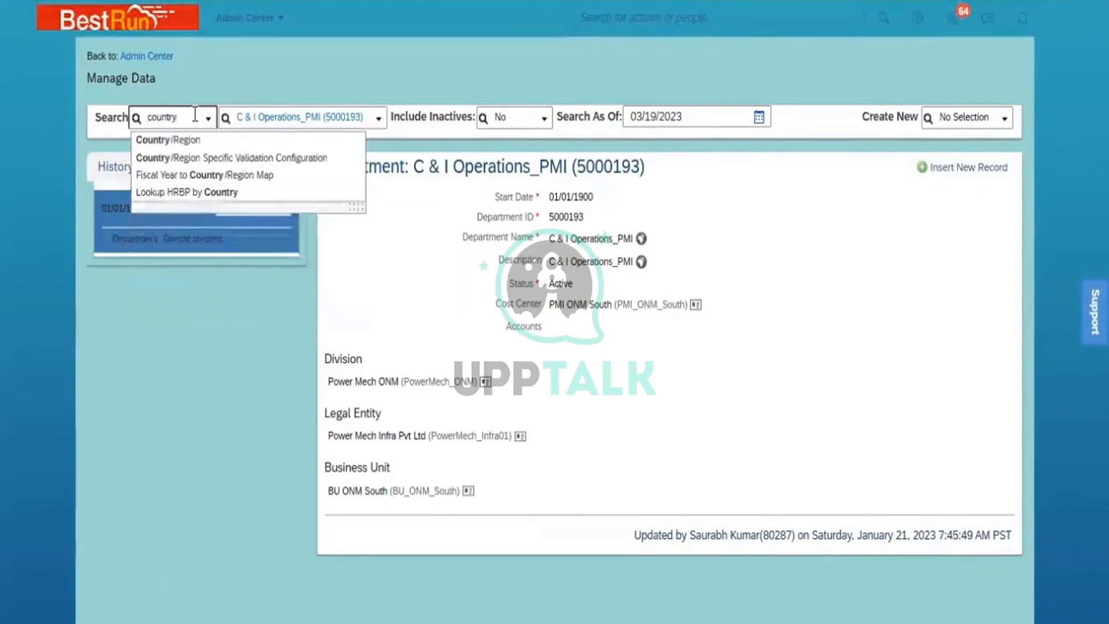
pyautogui.click(192, 141)
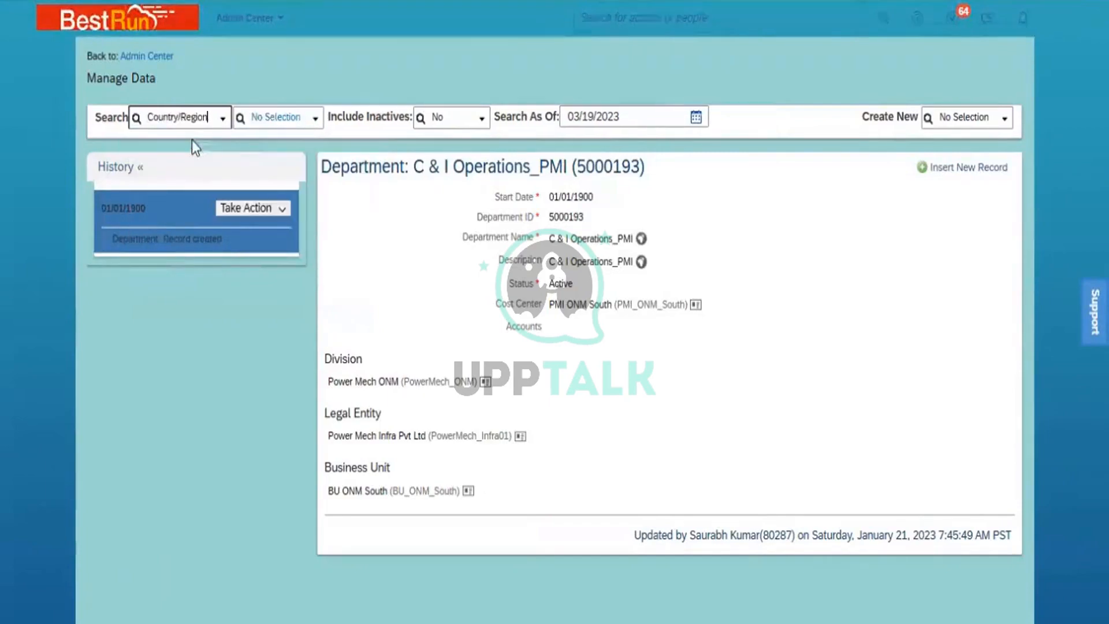
pyautogui.click(294, 119)
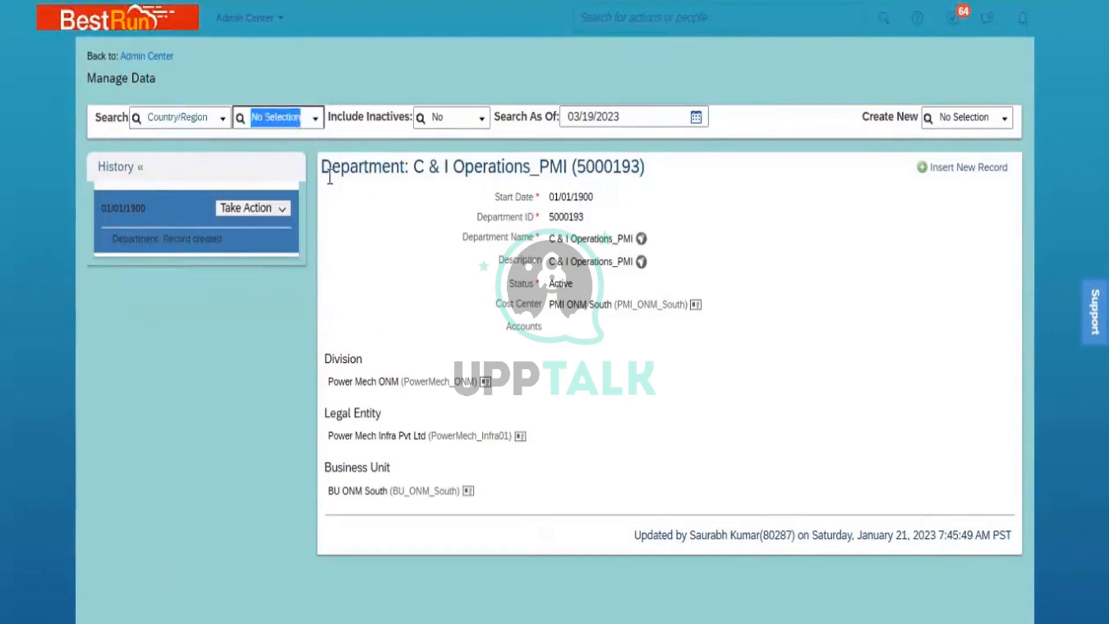
pyautogui.write('Indi')
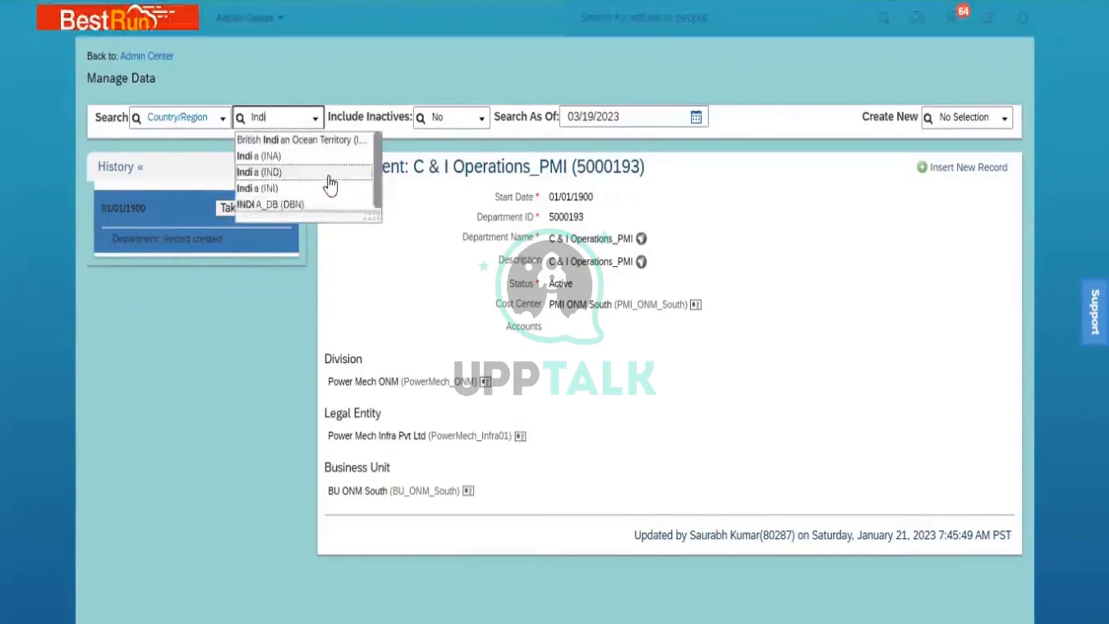
pyautogui.click(301, 176)
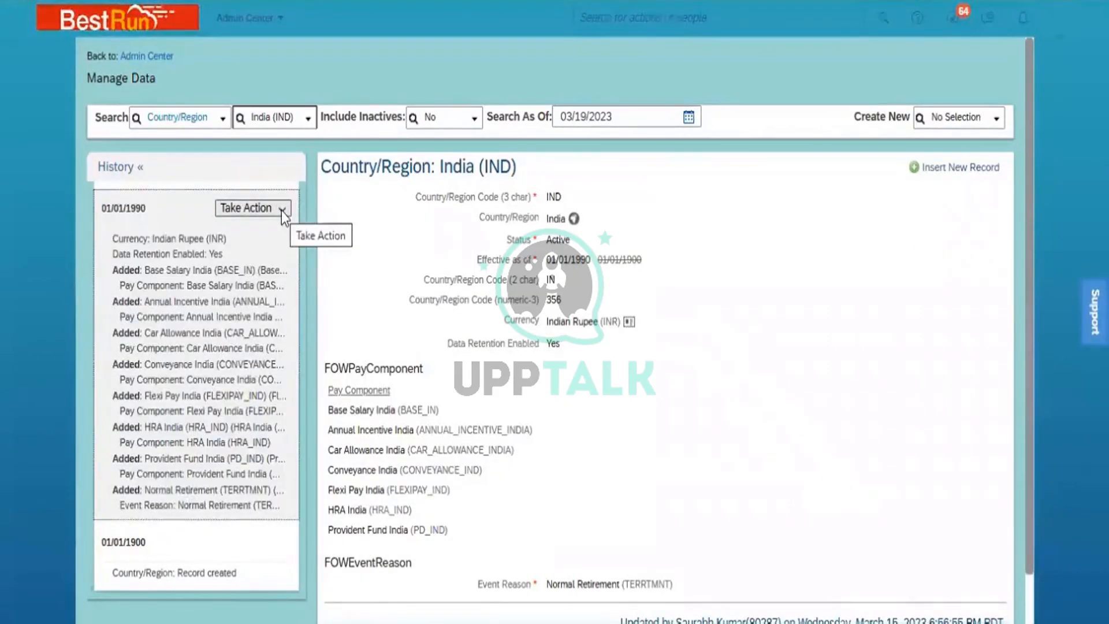
pyautogui.click(282, 210)
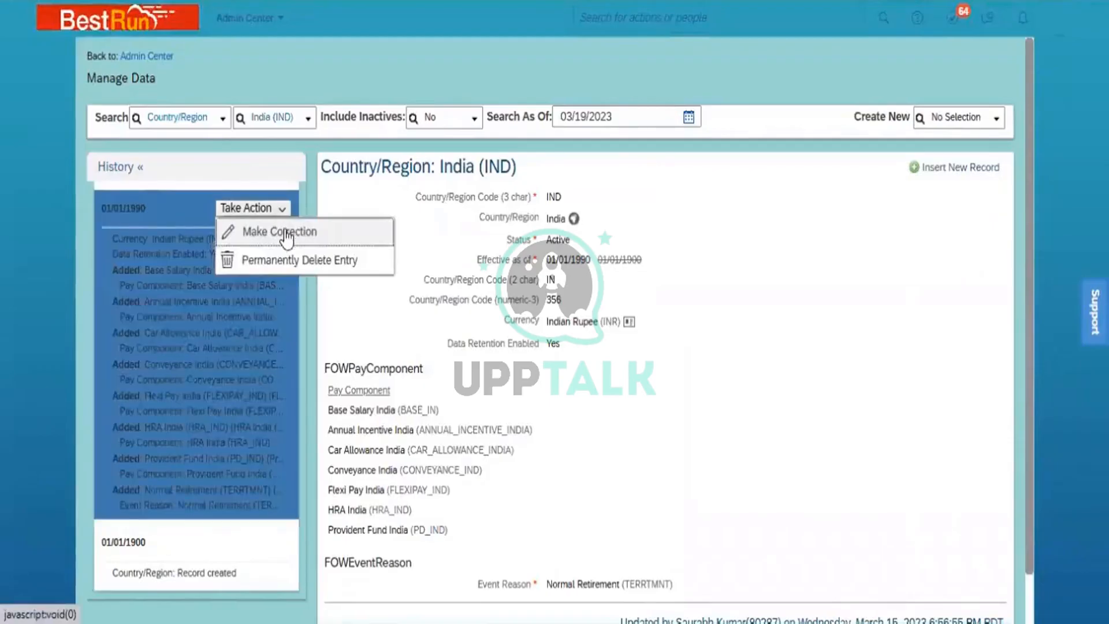
# - Put the India entry into correction mode, review its form, then enter 'depar' in Create New
pyautogui.click(283, 232)
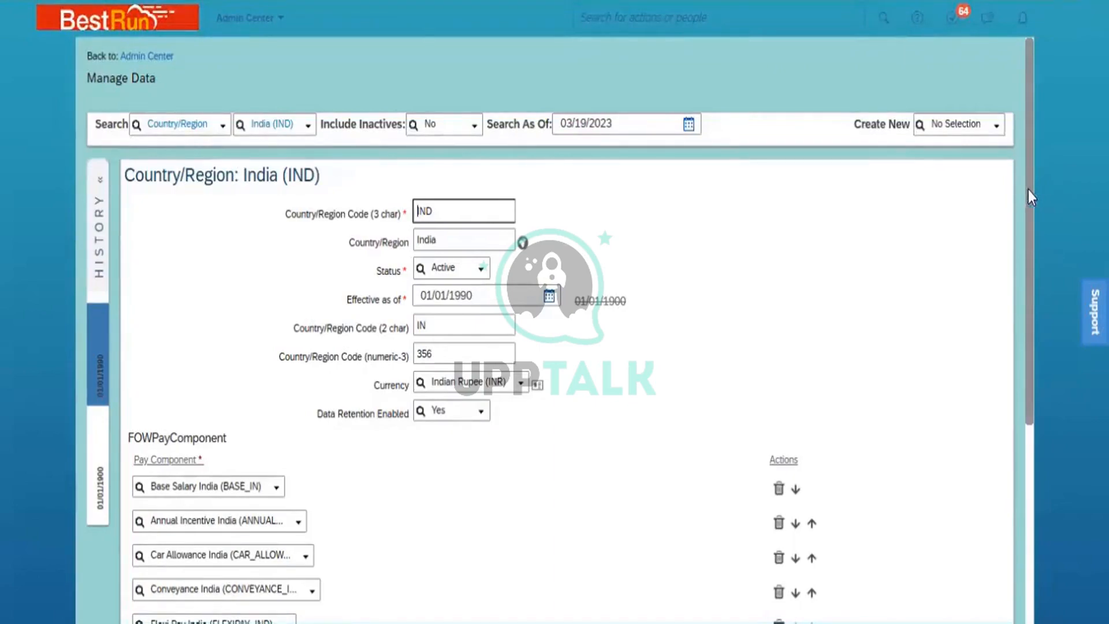
pyautogui.moveTo(1028, 189); pyautogui.dragTo(1053, 467)
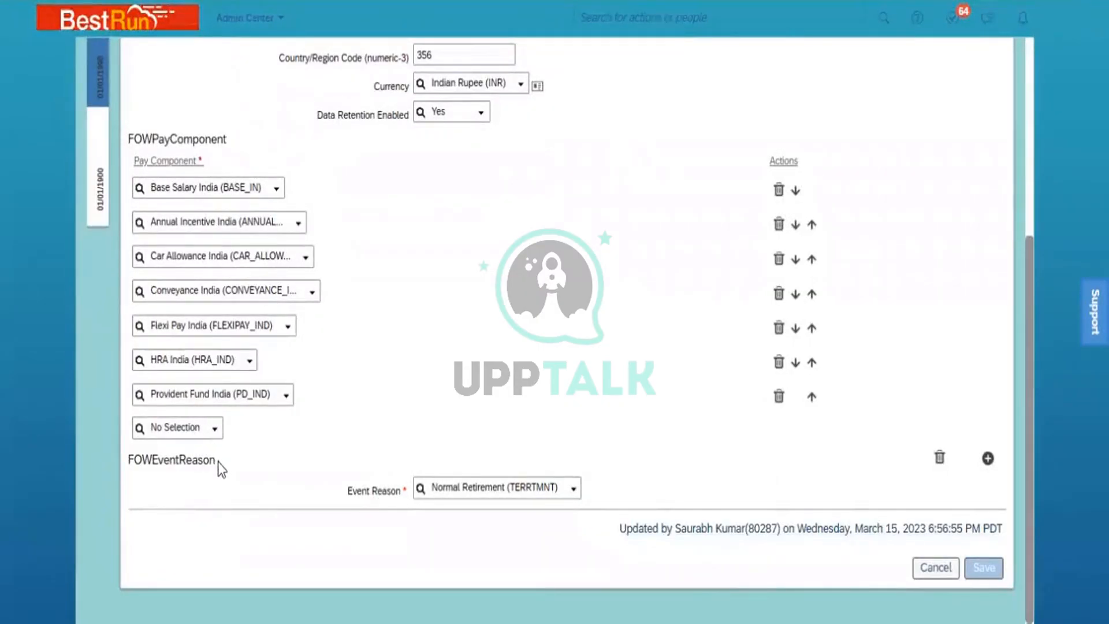
pyautogui.moveTo(217, 463); pyautogui.dragTo(159, 472)
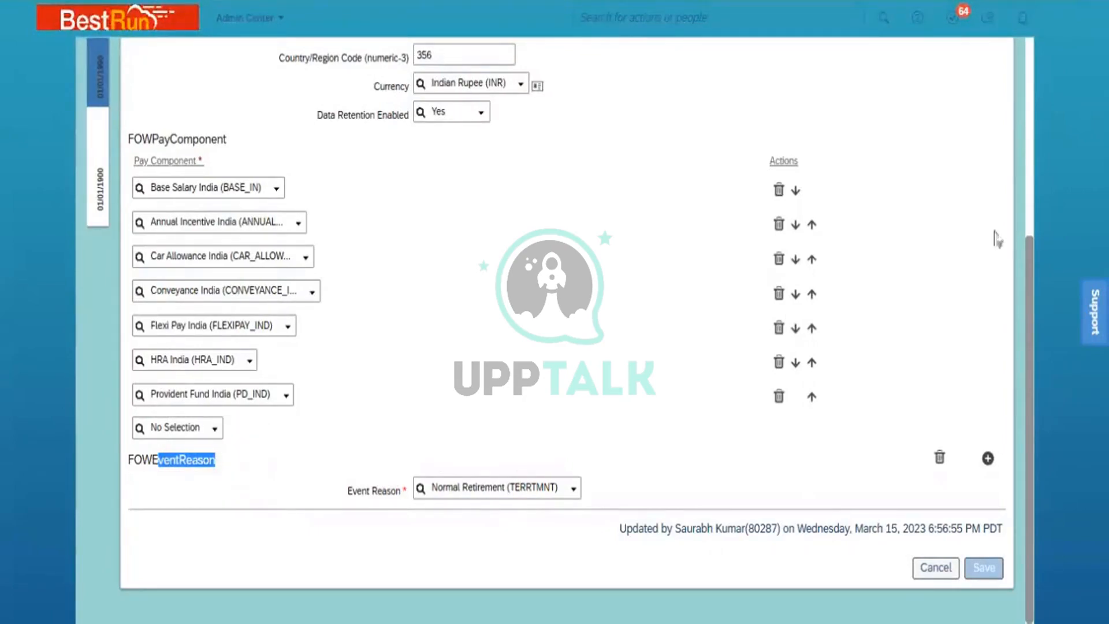
pyautogui.scroll(5, 1031, 190)
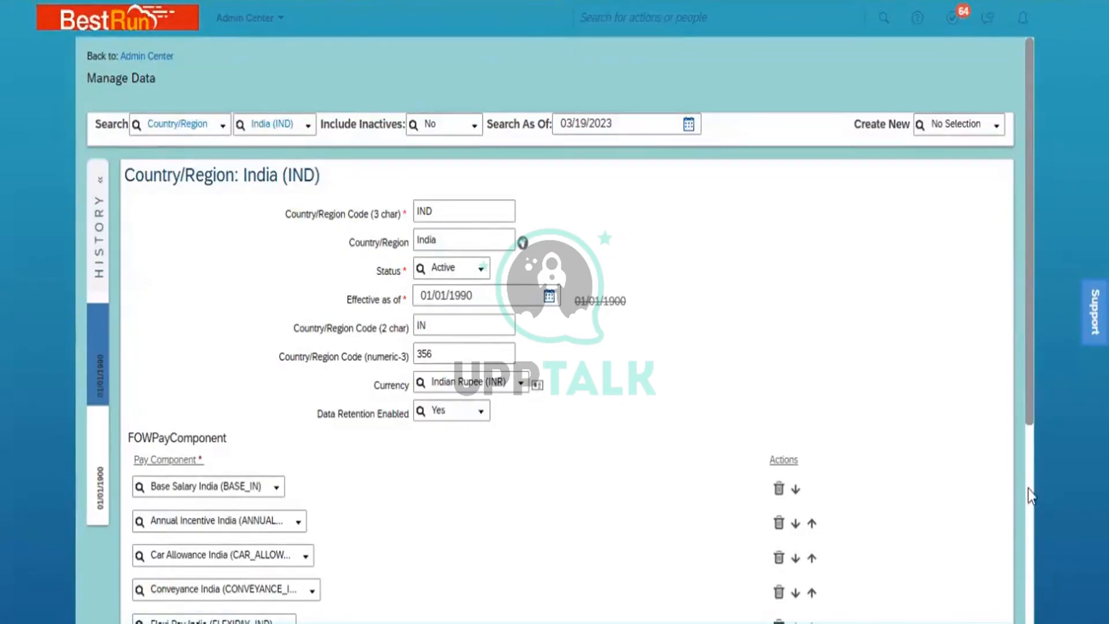
pyautogui.scroll(-5, 1029, 489)
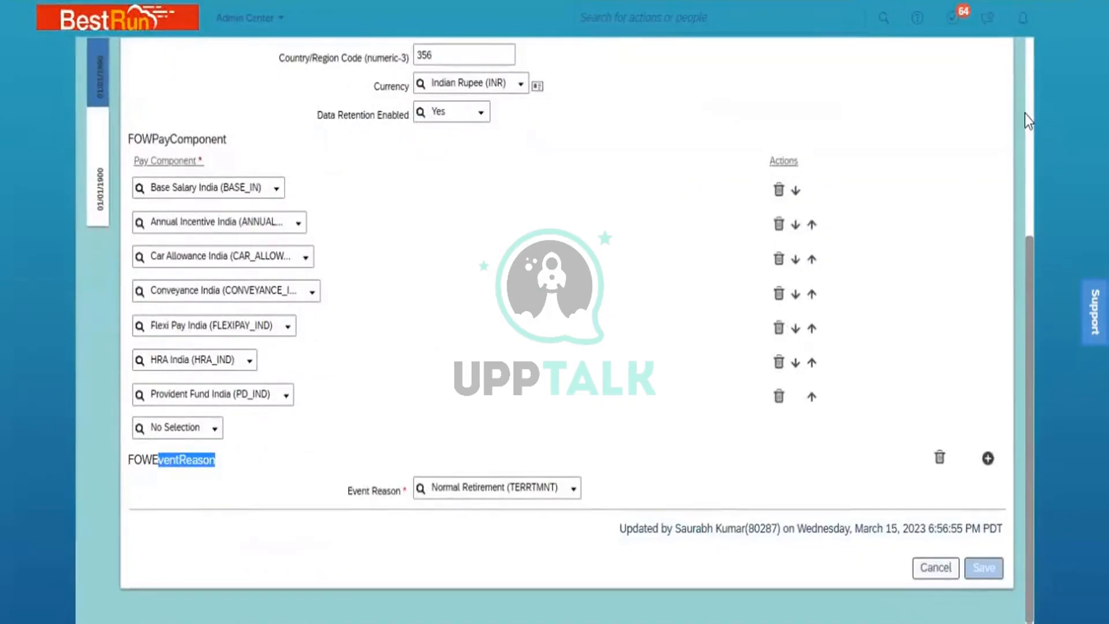
pyautogui.scroll(5, 1028, 117)
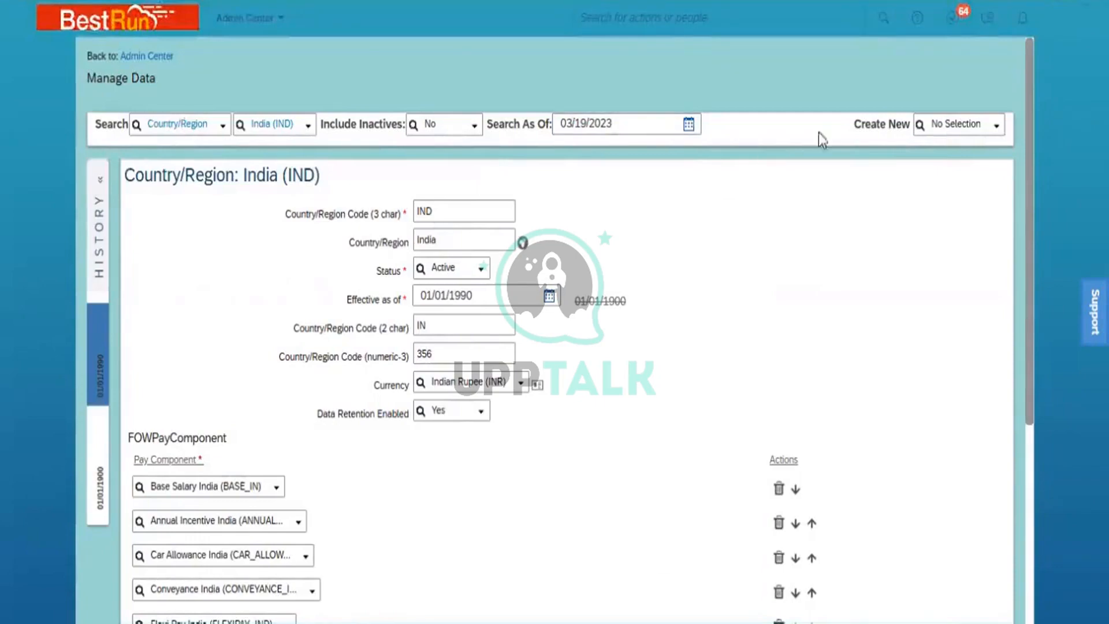
pyautogui.click(970, 126)
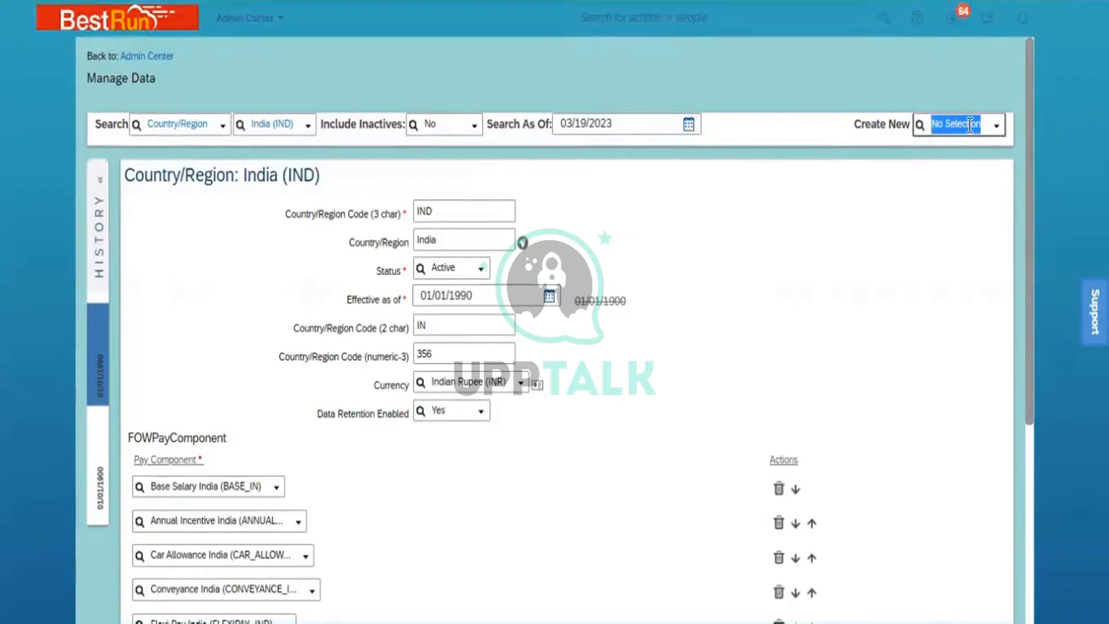
pyautogui.write('depar')
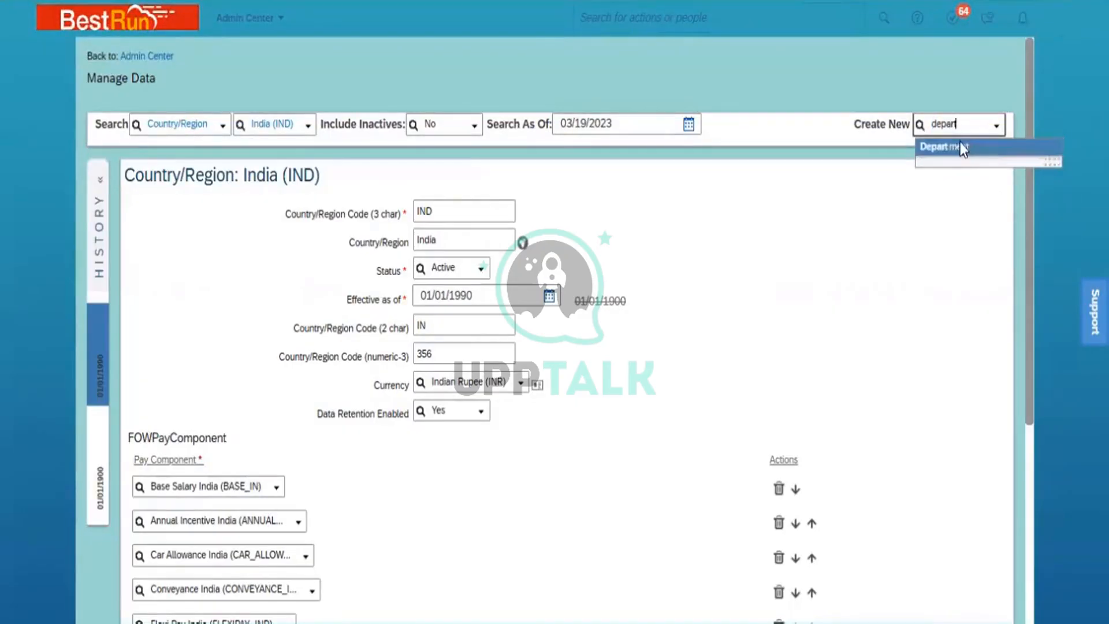
# - Create a new Department record with Start Date 01/01/1900 picked from the calendar
pyautogui.click(961, 145)
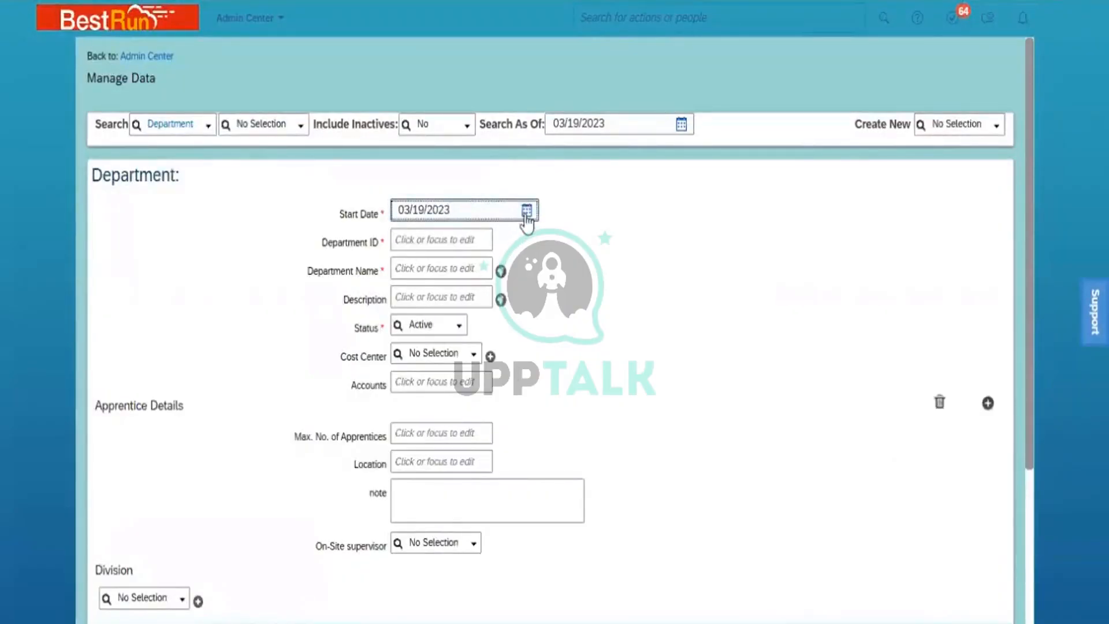
pyautogui.click(527, 211)
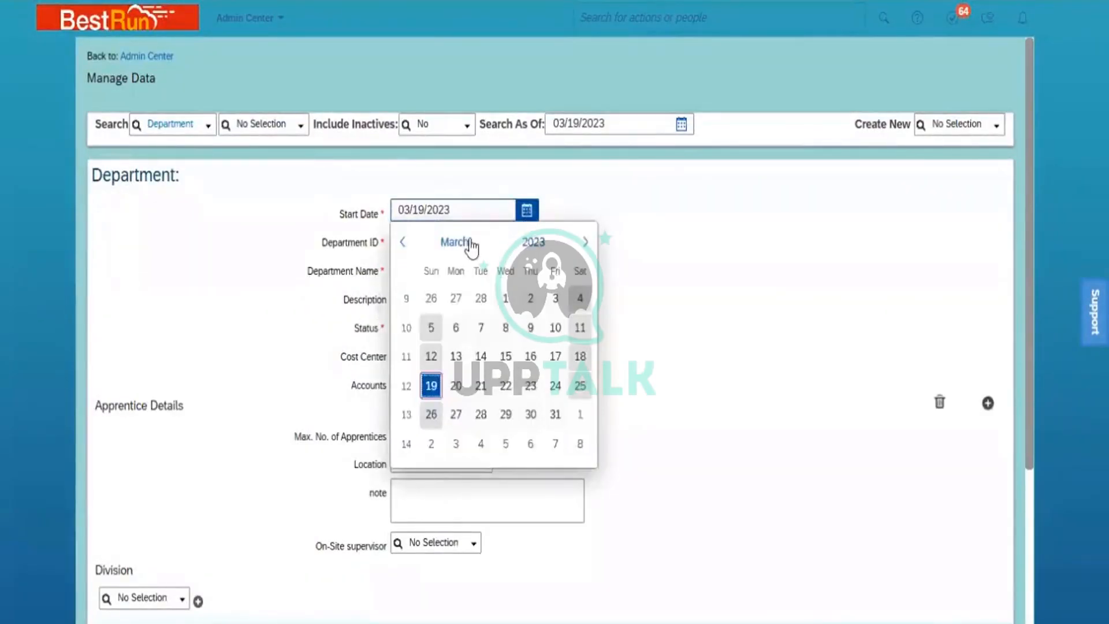
pyautogui.click(531, 243)
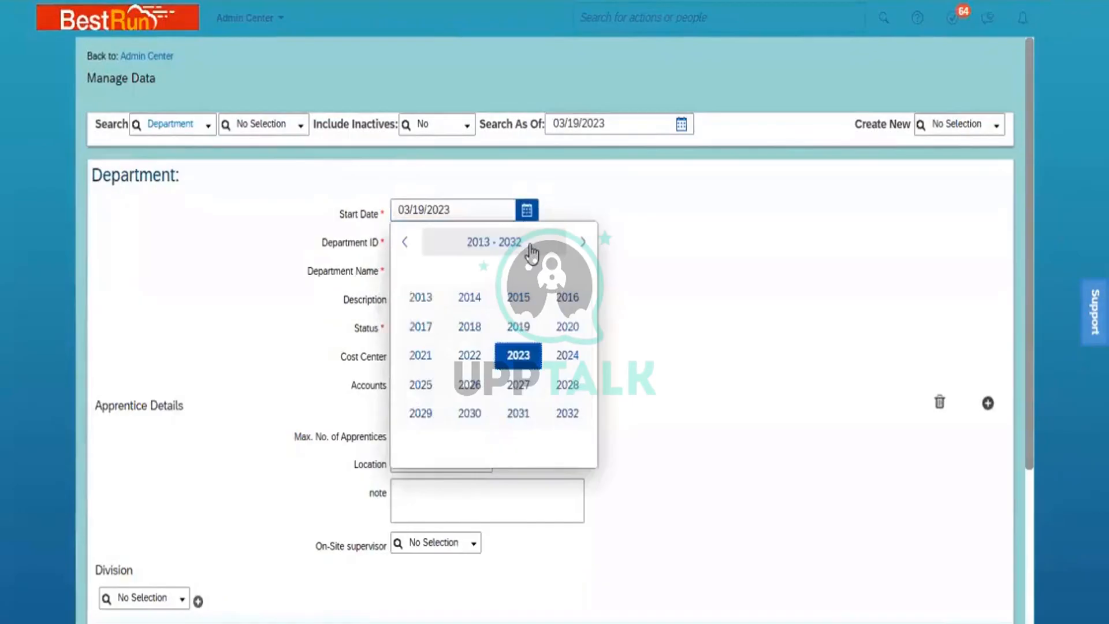
pyautogui.click(408, 242)
pyautogui.click(407, 243)
pyautogui.click(408, 242)
pyautogui.click(407, 243)
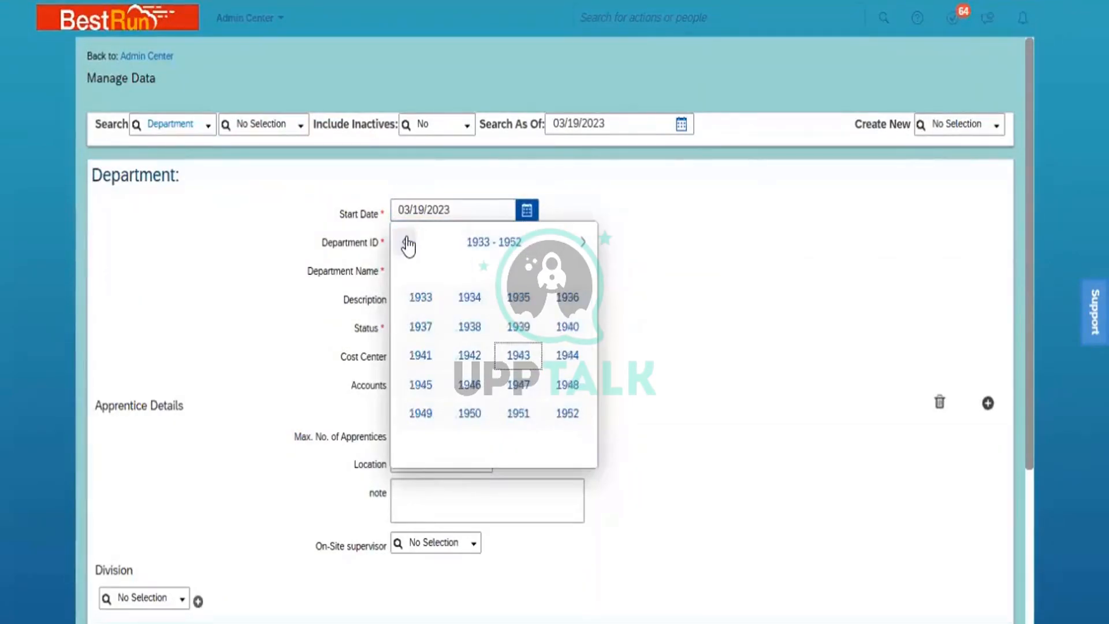
pyautogui.click(407, 242)
pyautogui.click(408, 242)
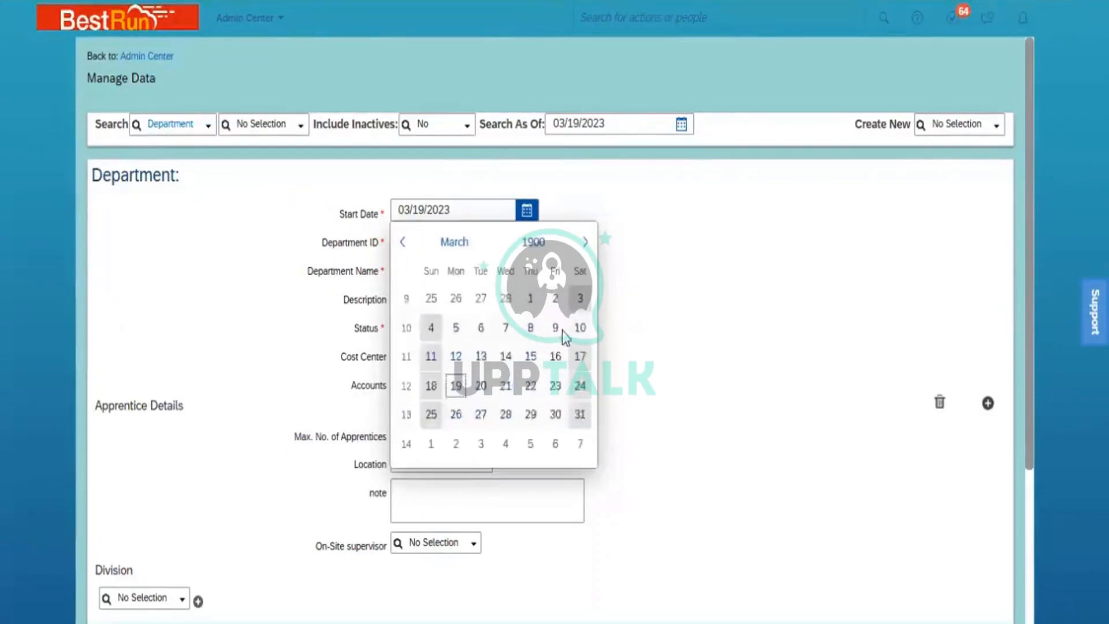
pyautogui.click(456, 250)
pyautogui.click(429, 298)
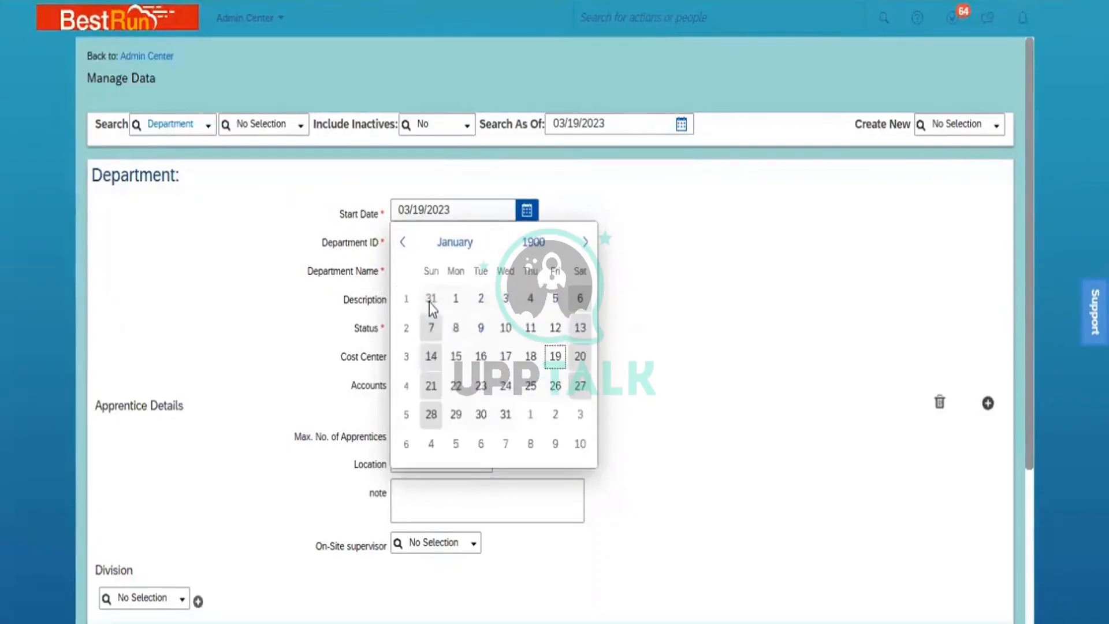
pyautogui.click(454, 300)
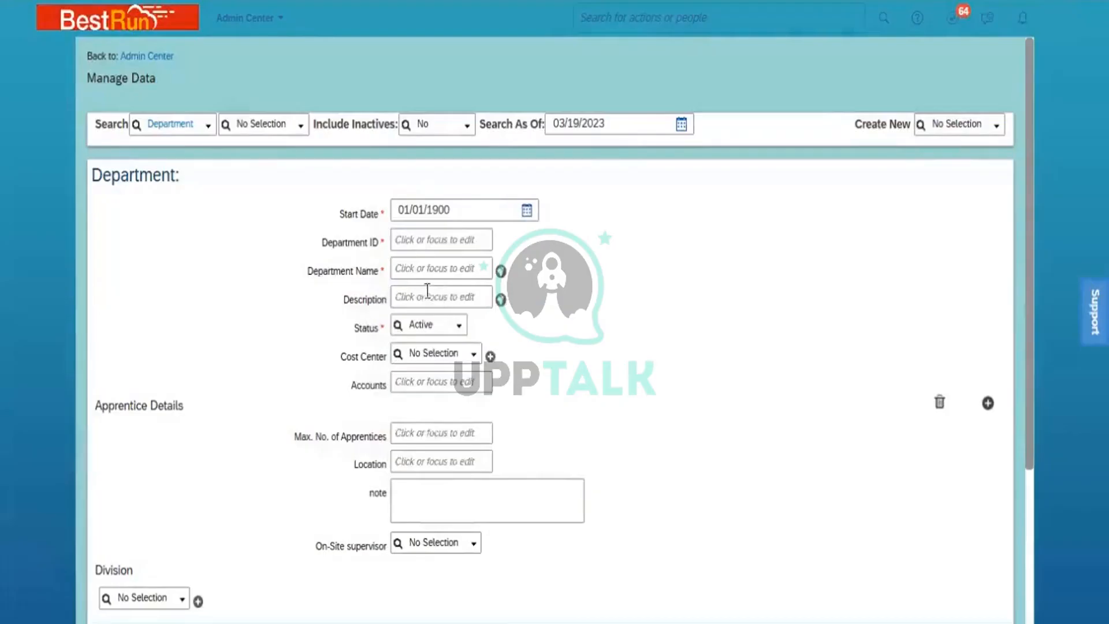
pyautogui.click(416, 240)
# - Enter Department ID Dept_HR_PMI and Department Name Dept_HR
pyautogui.write('Dept')
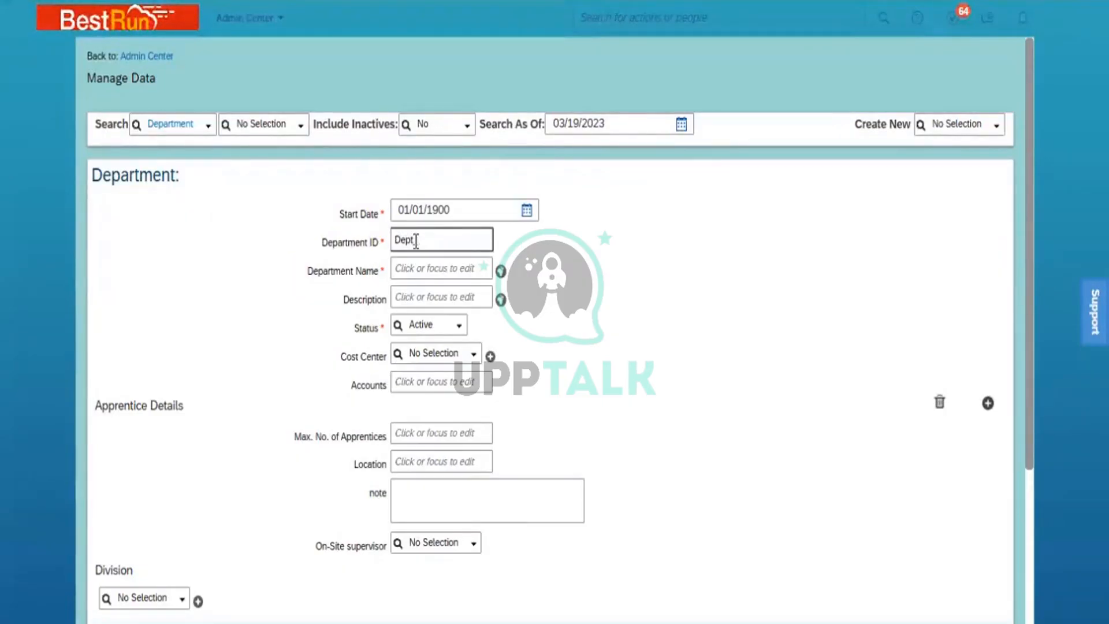
pyautogui.write('_HR_')
pyautogui.write('PMI')
pyautogui.click(433, 263)
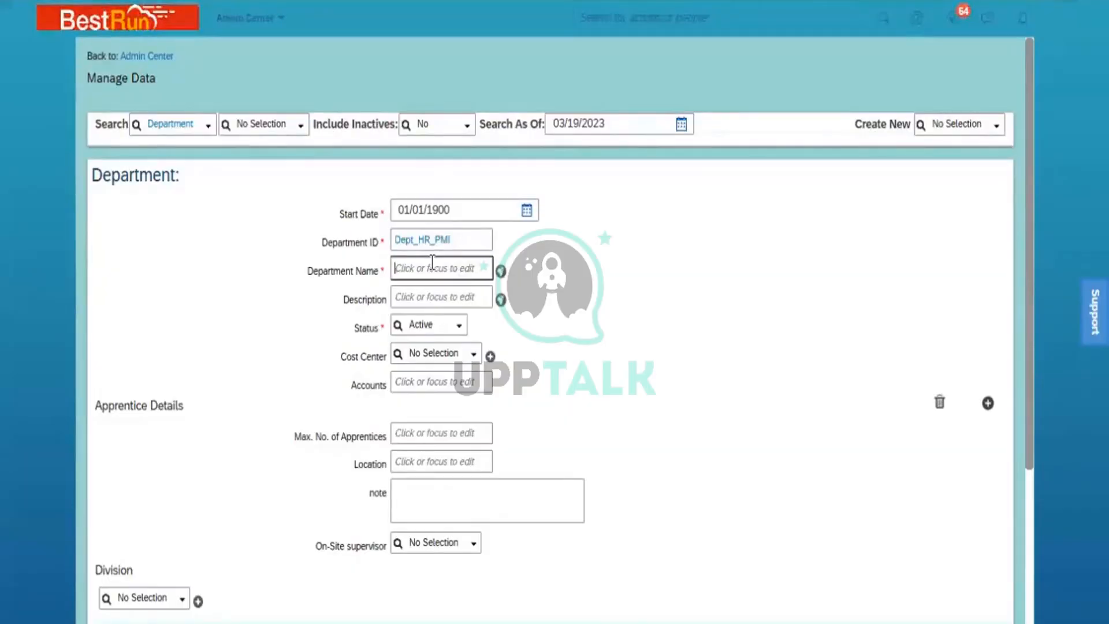
pyautogui.write('Dept_HR')
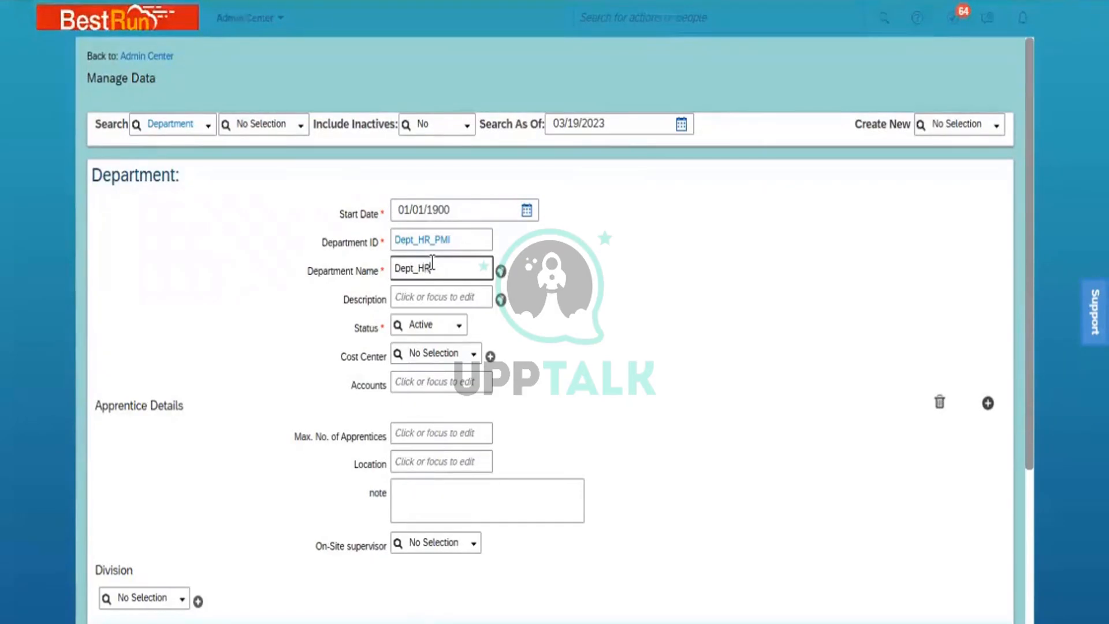
pyautogui.click(615, 307)
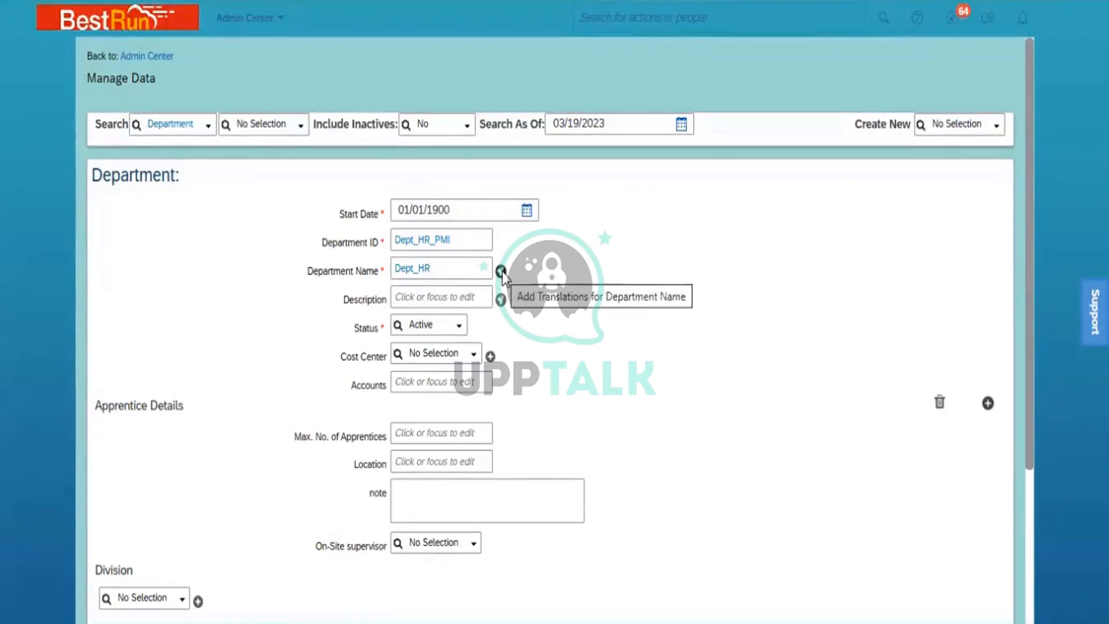
# - Copy the name Dept_HR into the Description field
pyautogui.click(445, 274)
pyautogui.doubleClick(445, 273)
pyautogui.hotkey('ctrl', 'c')
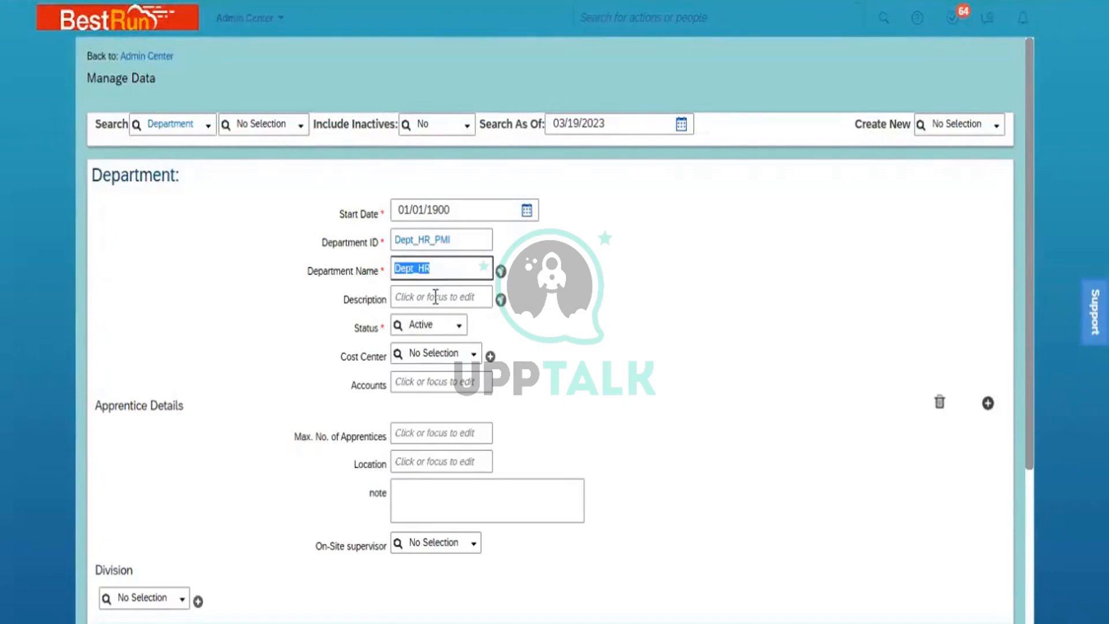
pyautogui.click(436, 297)
pyautogui.hotkey('ctrl', 'v')
pyautogui.click(601, 320)
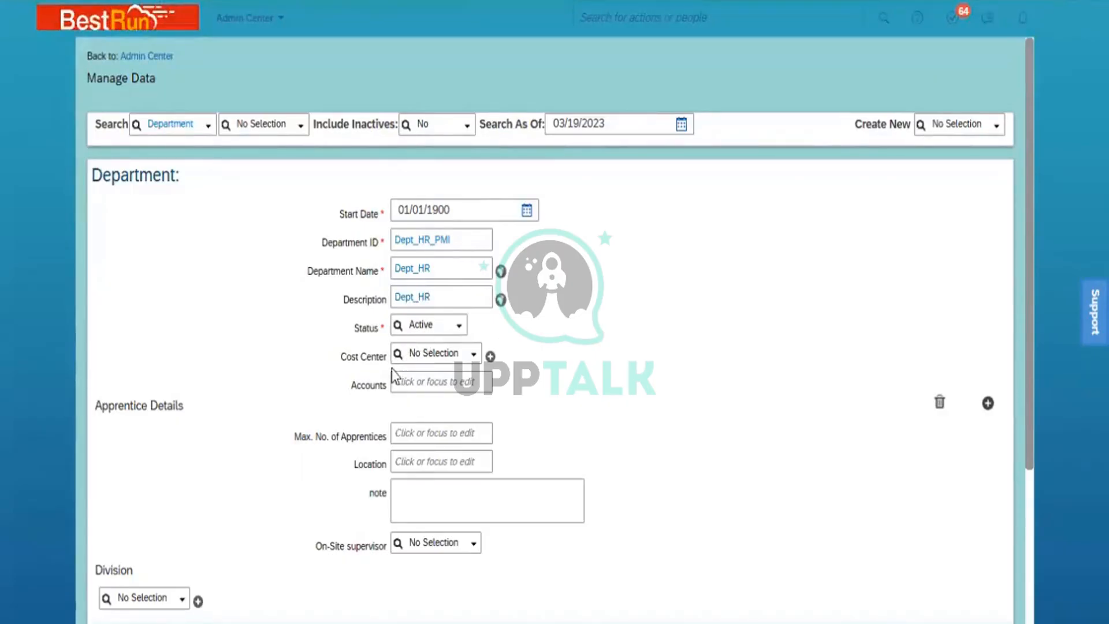
pyautogui.click(453, 354)
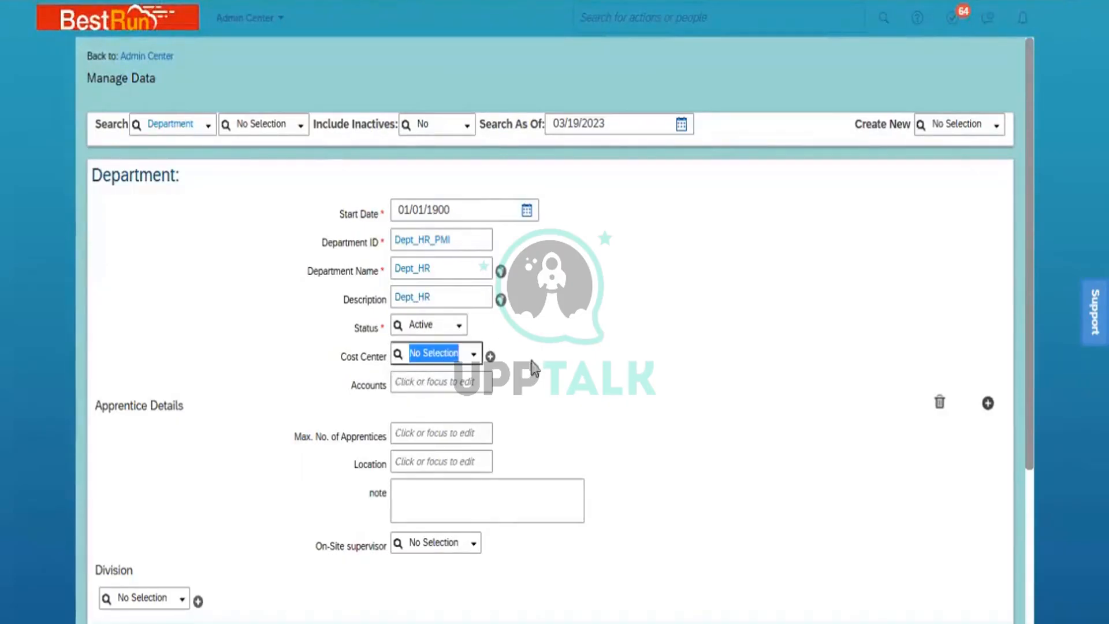
# - Set the cost center to PMI ONM South and remove the Apprentice Details section
pyautogui.write('ONM')
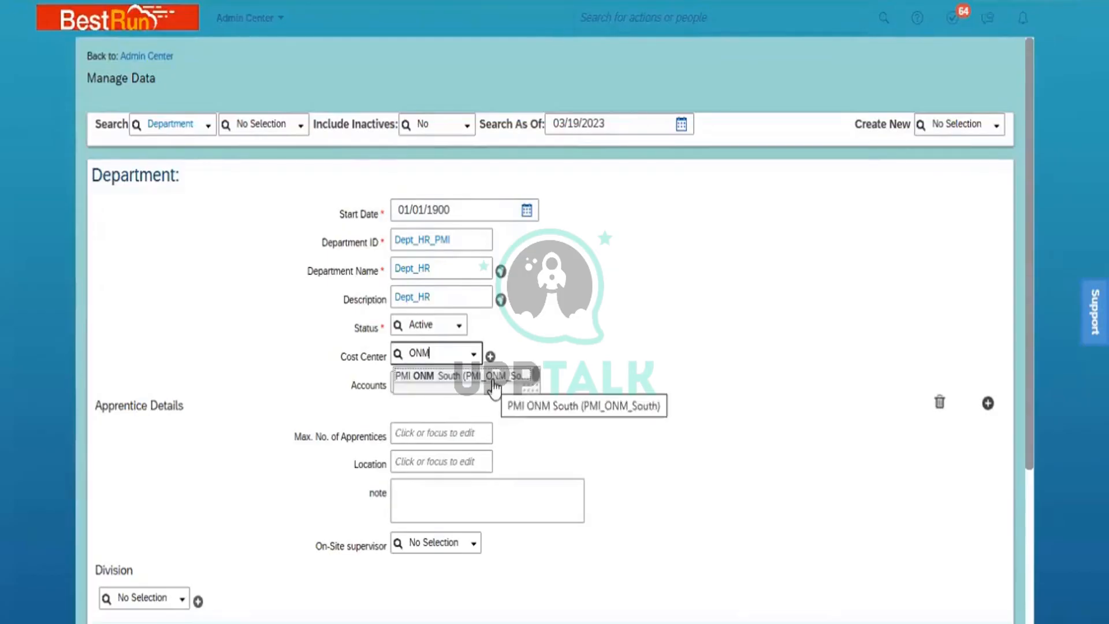
pyautogui.click(494, 376)
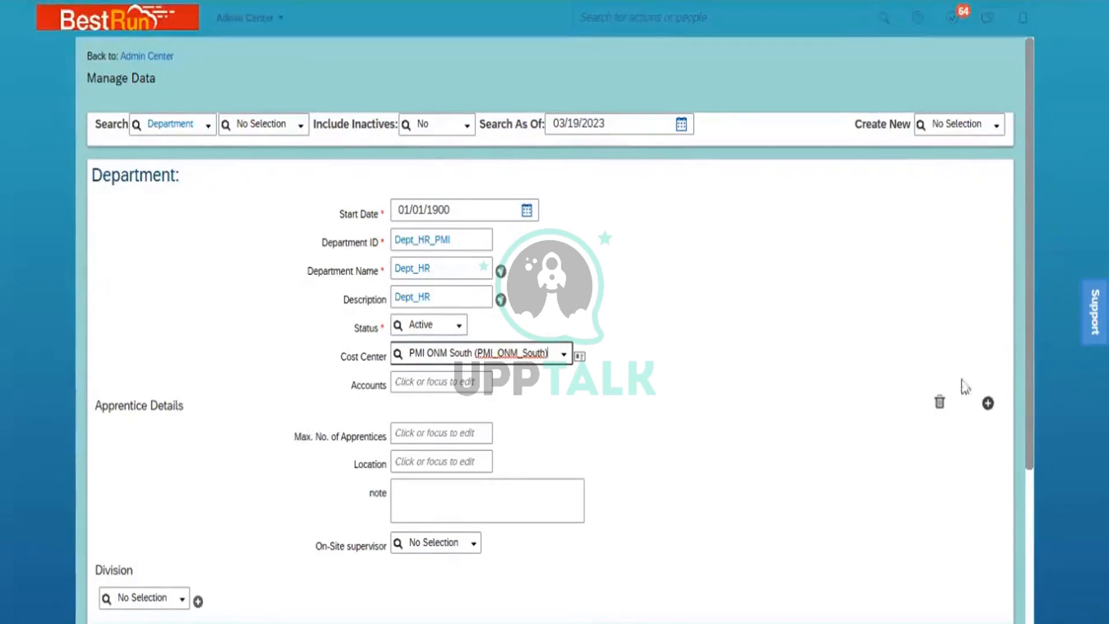
pyautogui.click(940, 403)
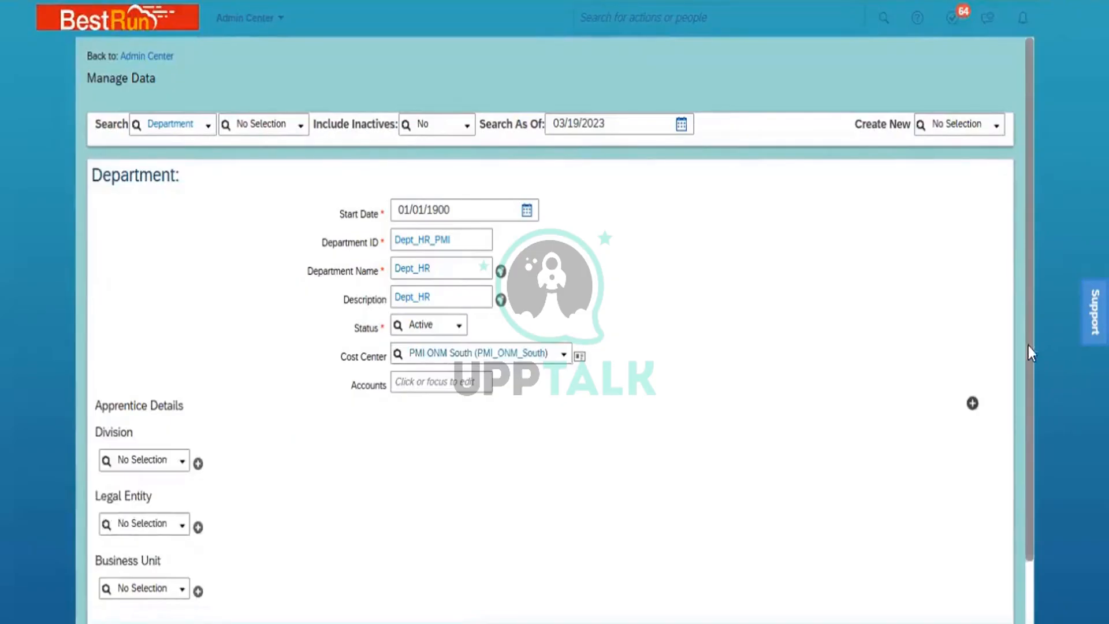
pyautogui.moveTo(1028, 346); pyautogui.dragTo(1030, 477)
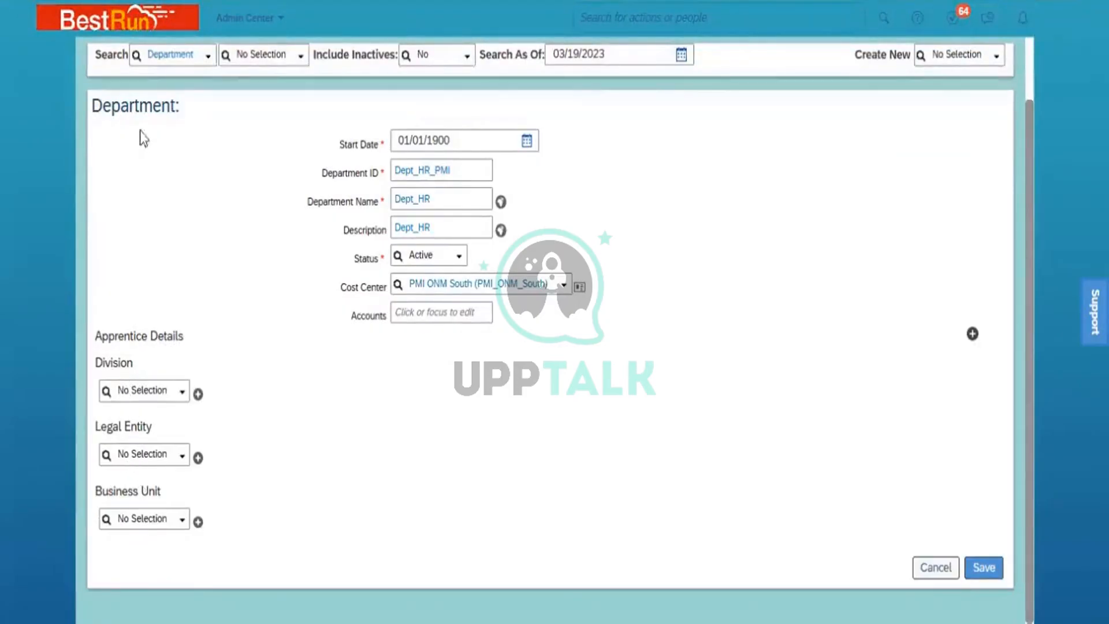
# - Set division Power Mech ONM and legal entity Power Mech Infra Pvt Ltd
pyautogui.click(149, 390)
pyautogui.write('ONM')
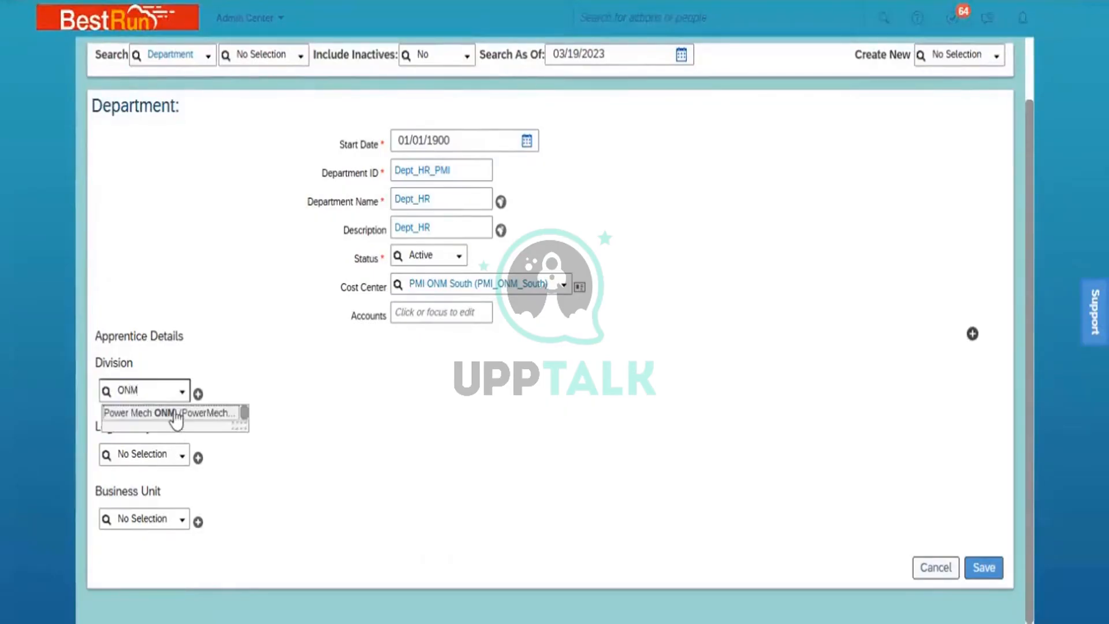
pyautogui.click(171, 415)
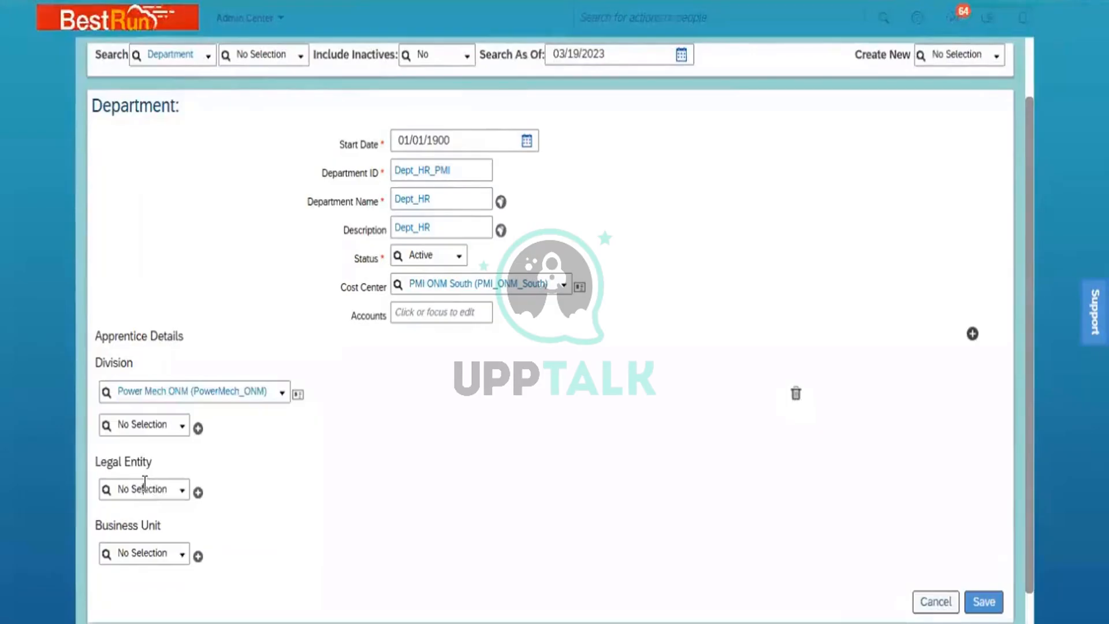
pyautogui.click(145, 488)
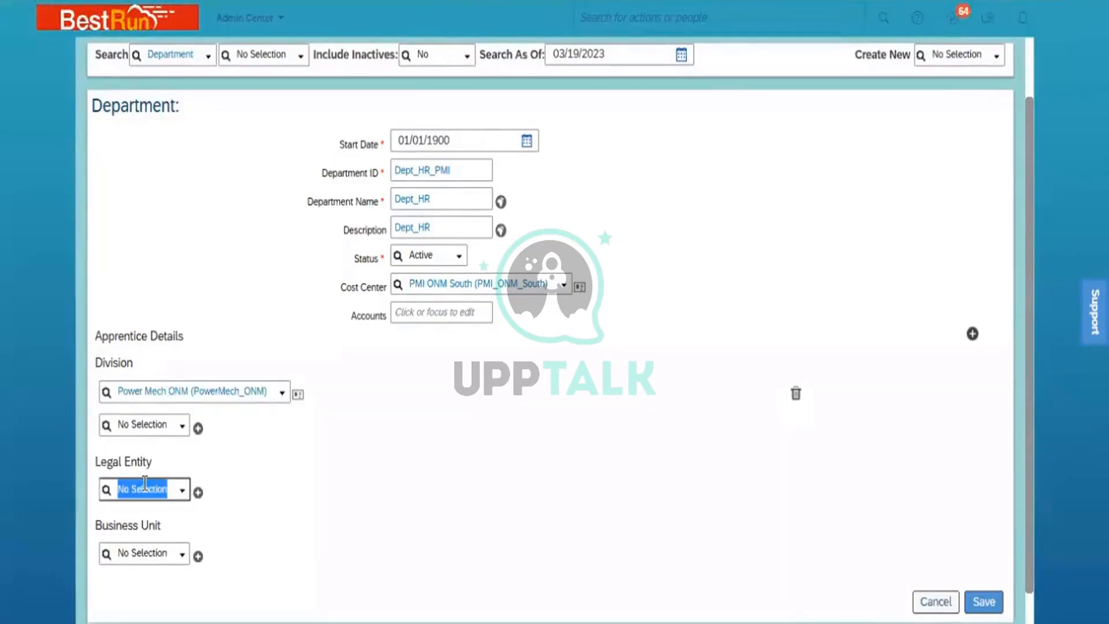
pyautogui.write('Power')
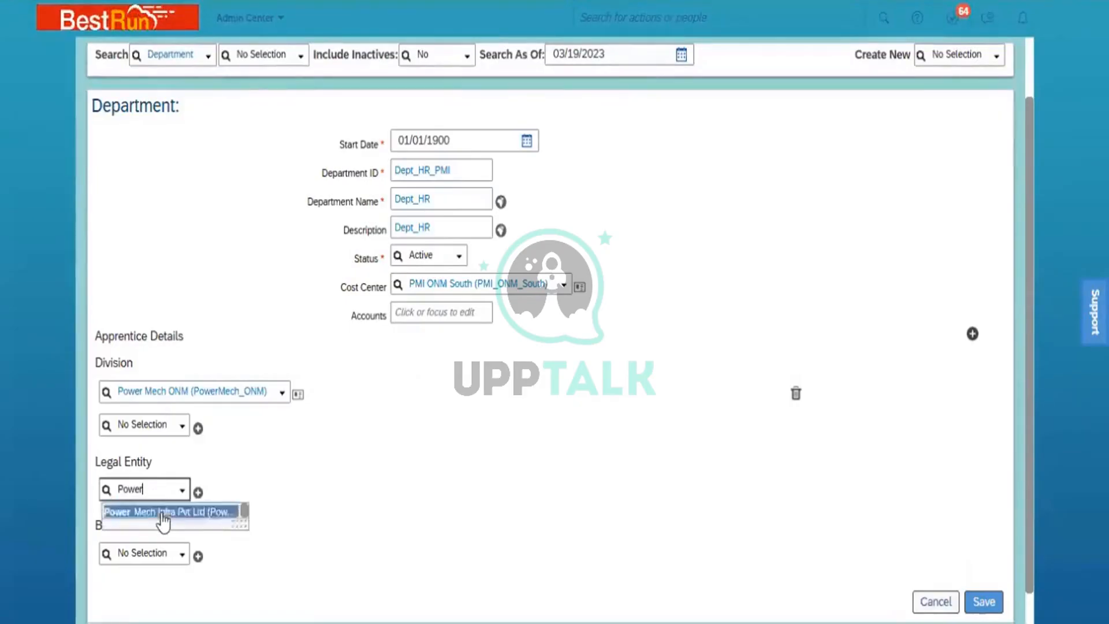
pyautogui.click(162, 513)
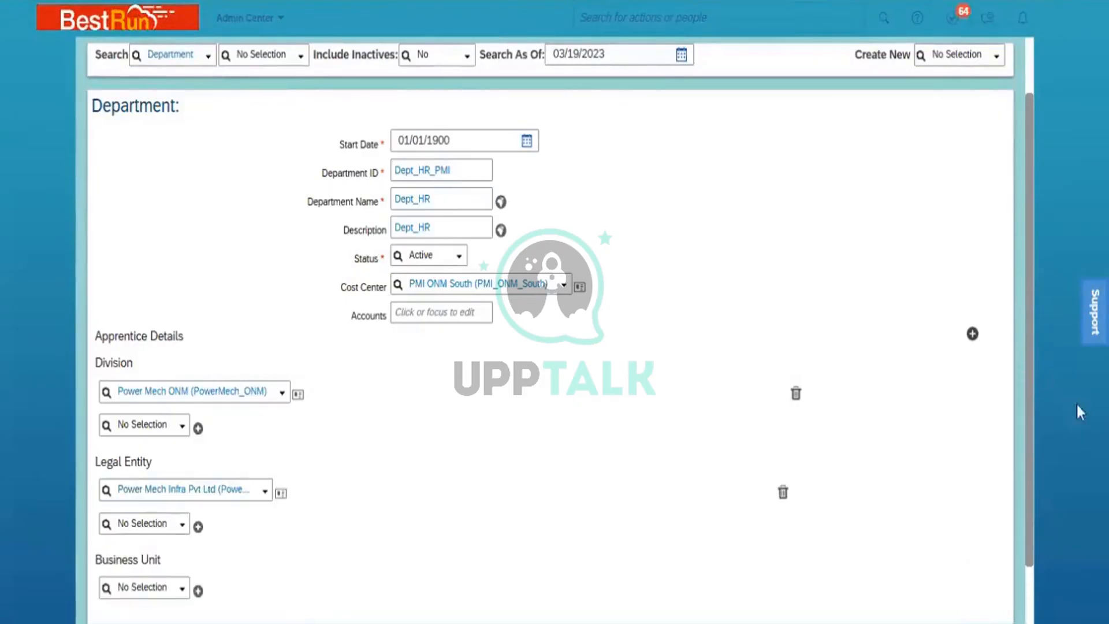
# - Set the business unit to BU ONM South
pyautogui.moveTo(1029, 419); pyautogui.dragTo(1033, 522)
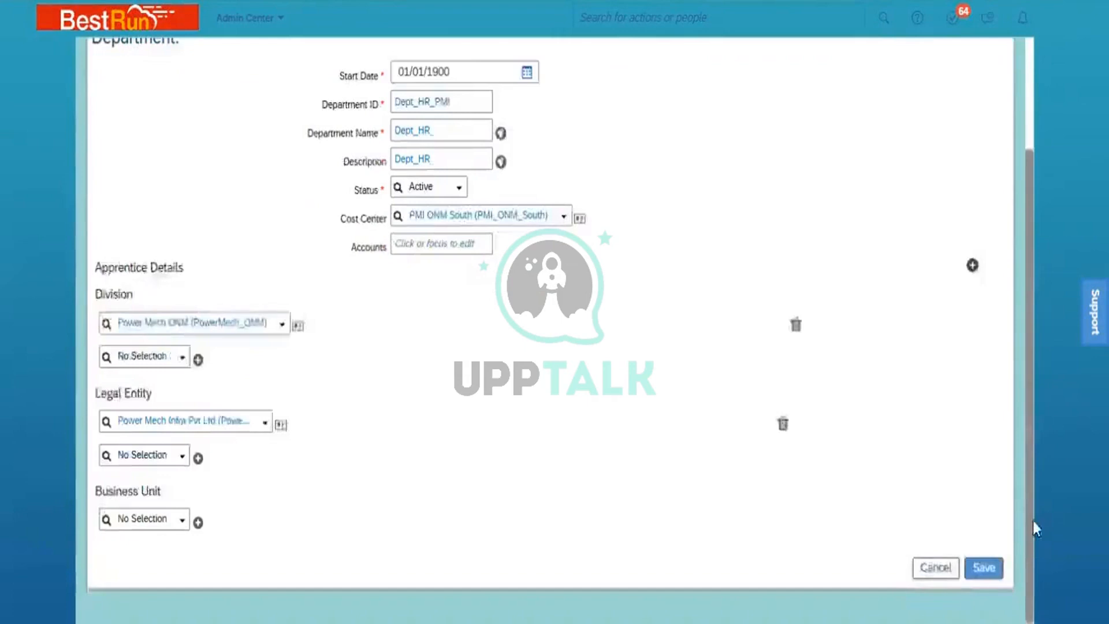
pyautogui.click(135, 517)
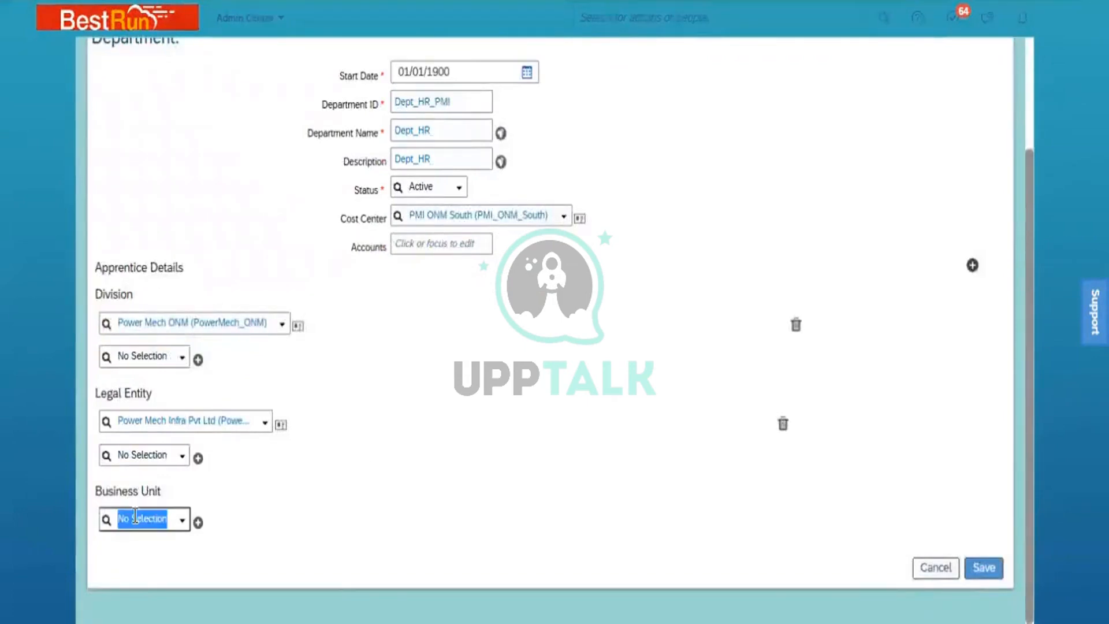
pyautogui.write('ONM')
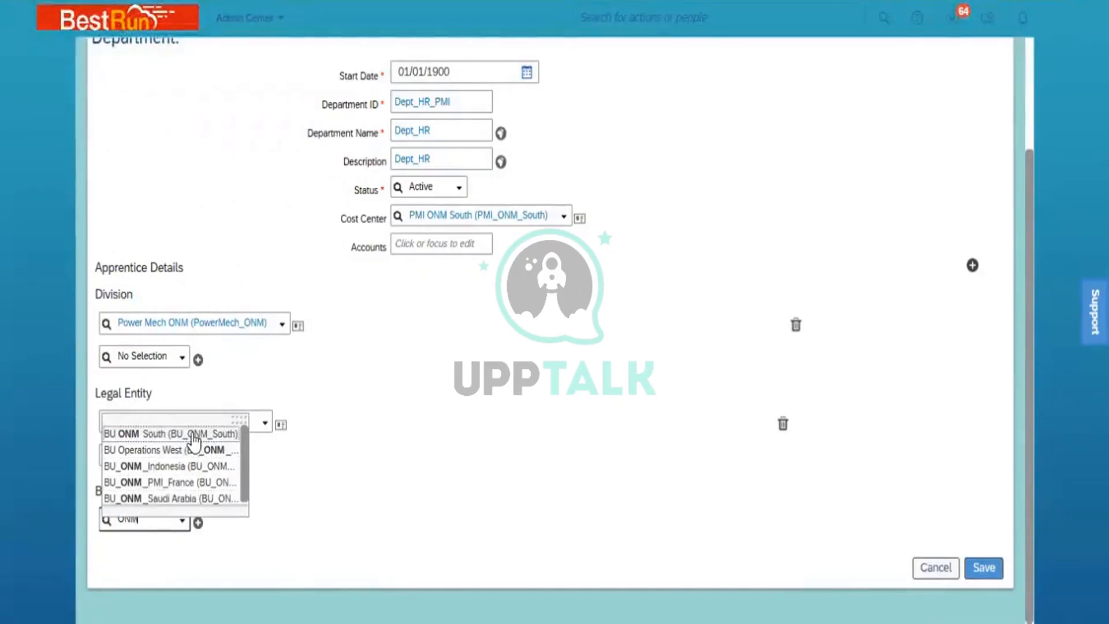
pyautogui.click(192, 435)
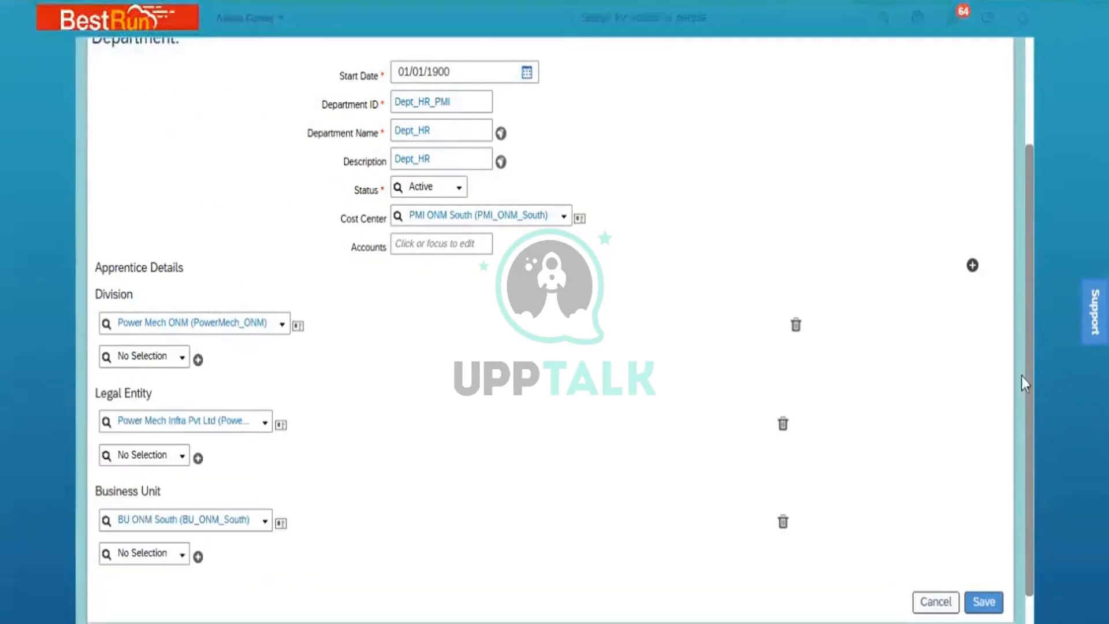
pyautogui.moveTo(1029, 383); pyautogui.dragTo(1024, 310)
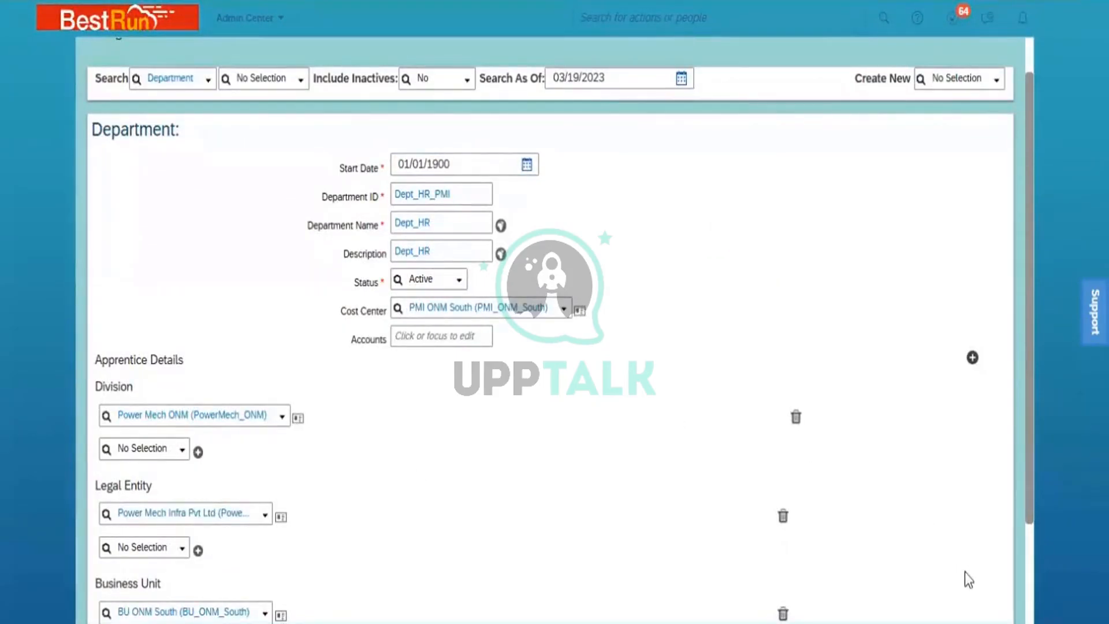
pyautogui.click(1031, 577)
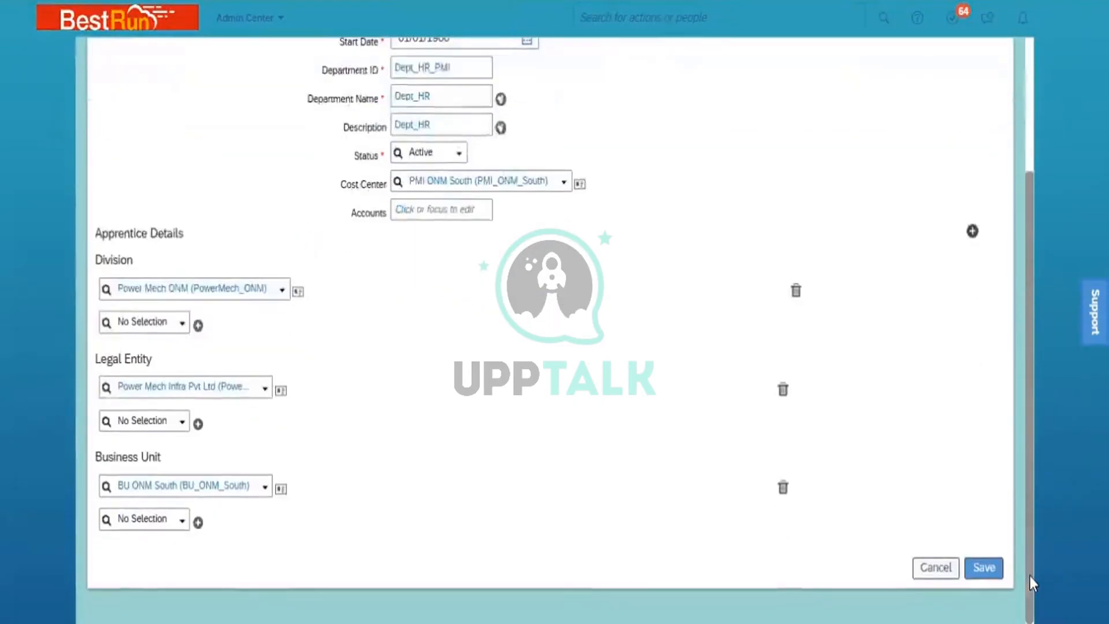
# - Save the Dept_HR department, then switch the search object type to 'legal'
pyautogui.click(986, 568)
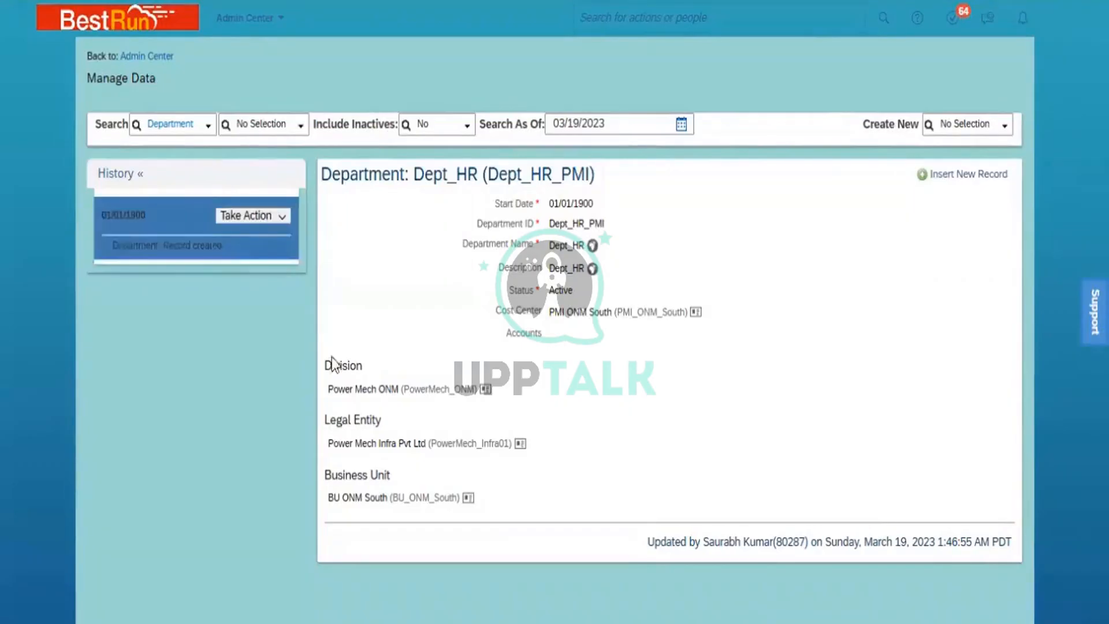
pyautogui.click(189, 123)
pyautogui.write('leh')
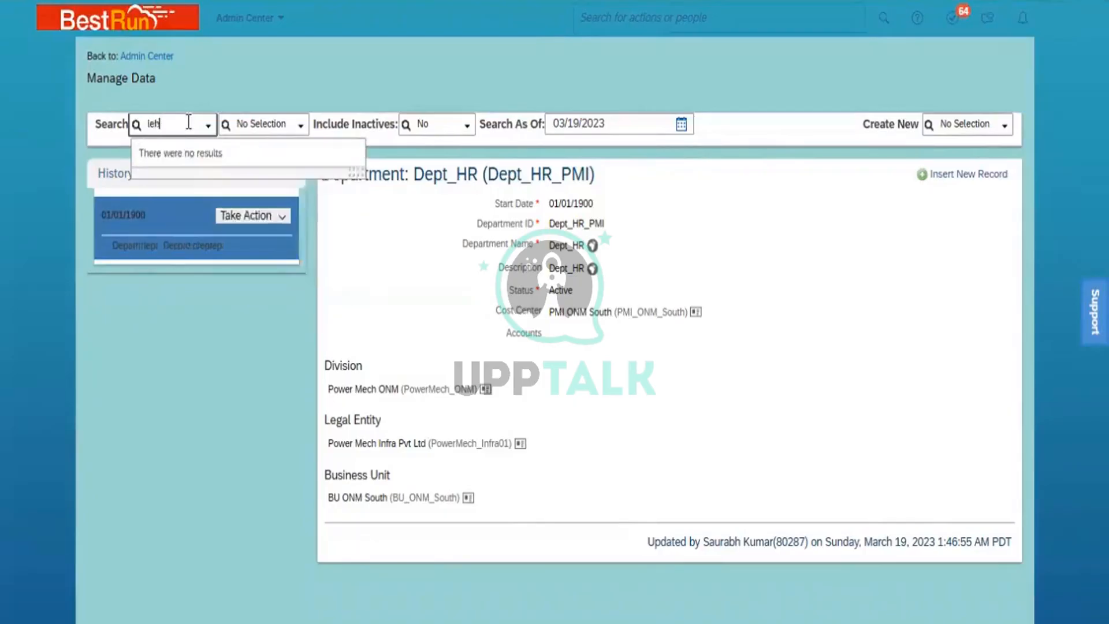
pyautogui.press('BackSpace')
pyautogui.write('gal')
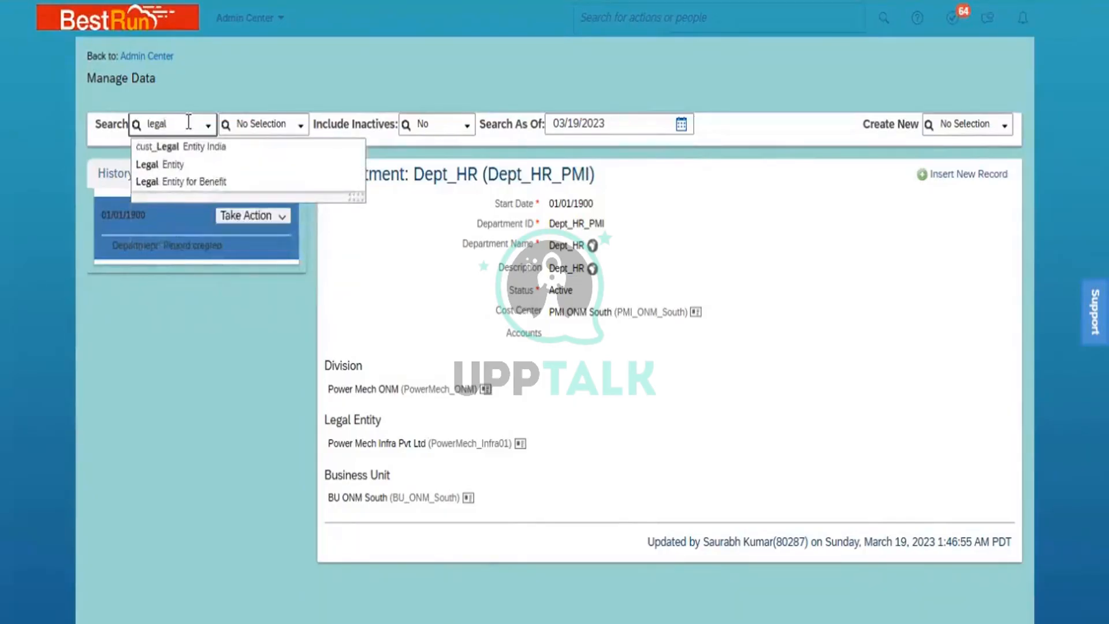
# - Search Legal Entity records for 'power' and open Power Mech Infra Pvt Ltd
pyautogui.click(172, 165)
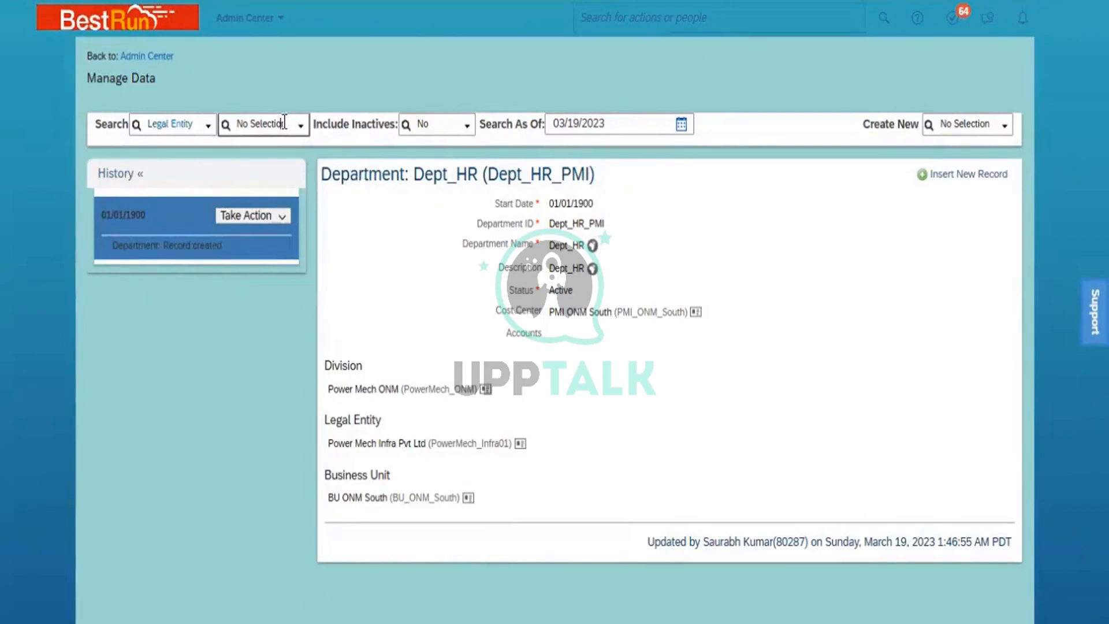
pyautogui.click(285, 124)
pyautogui.write('power')
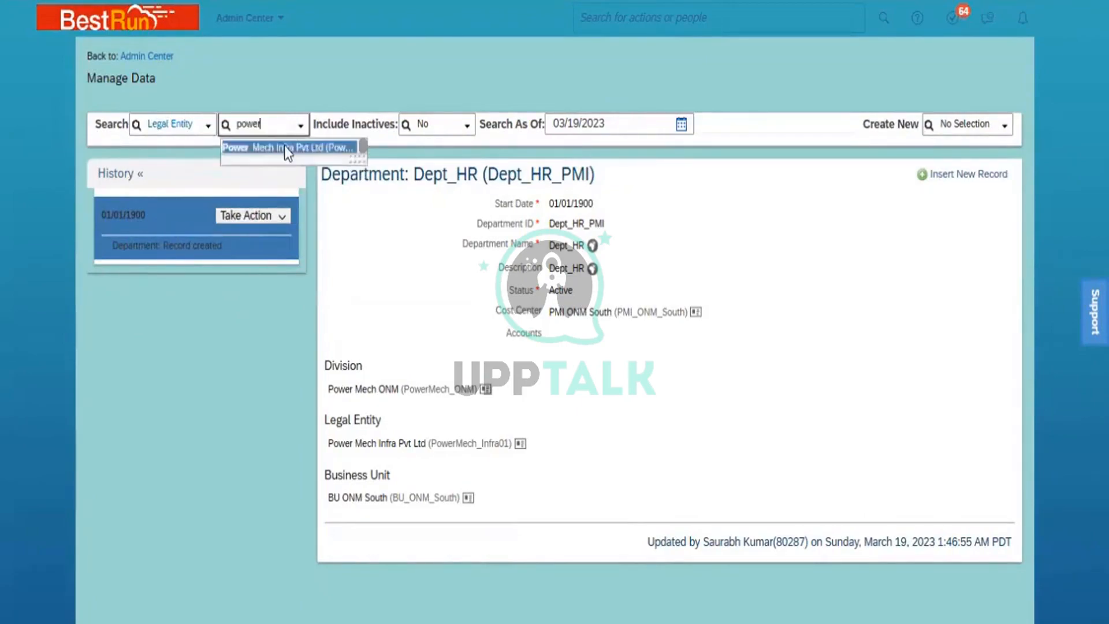
pyautogui.click(284, 146)
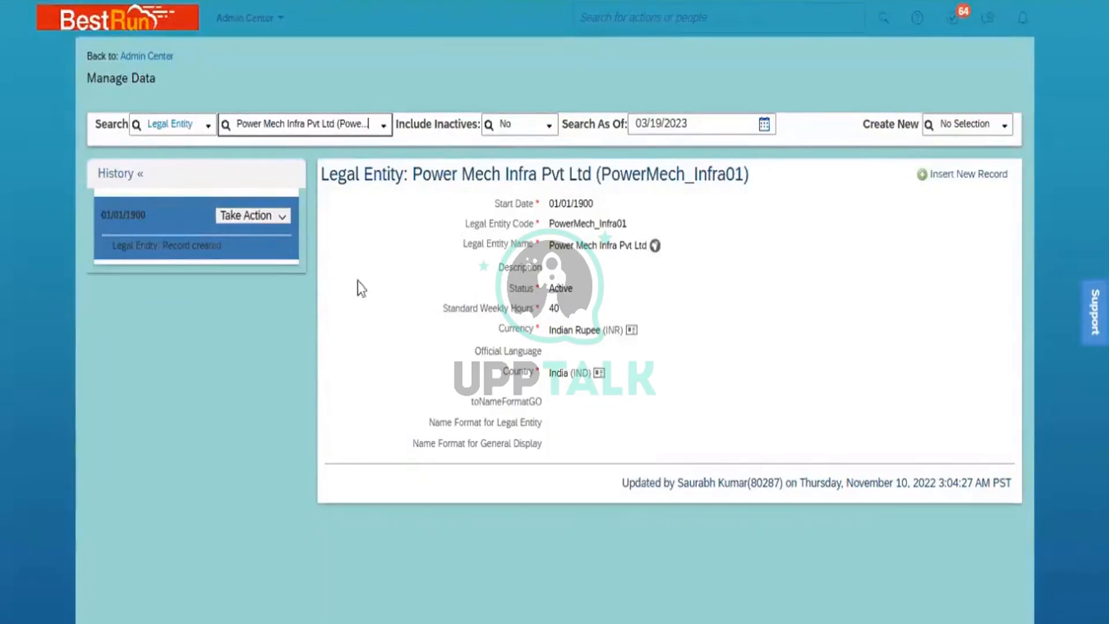
# - Search Business Unit records for 'ONM' and open BU ONM South
pyautogui.click(172, 119)
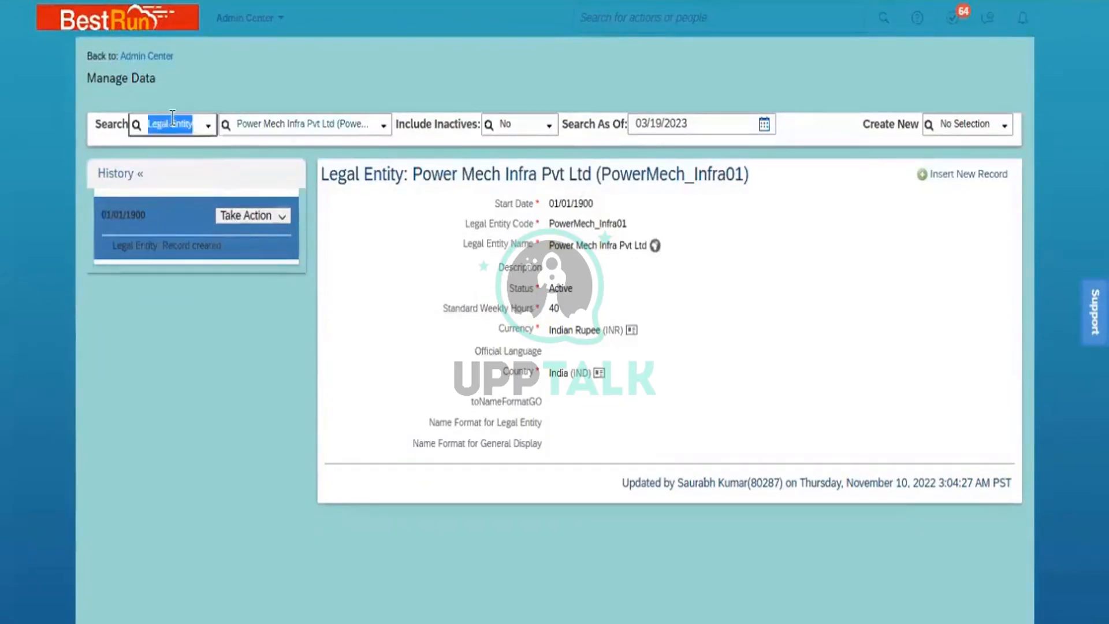
pyautogui.write('busine')
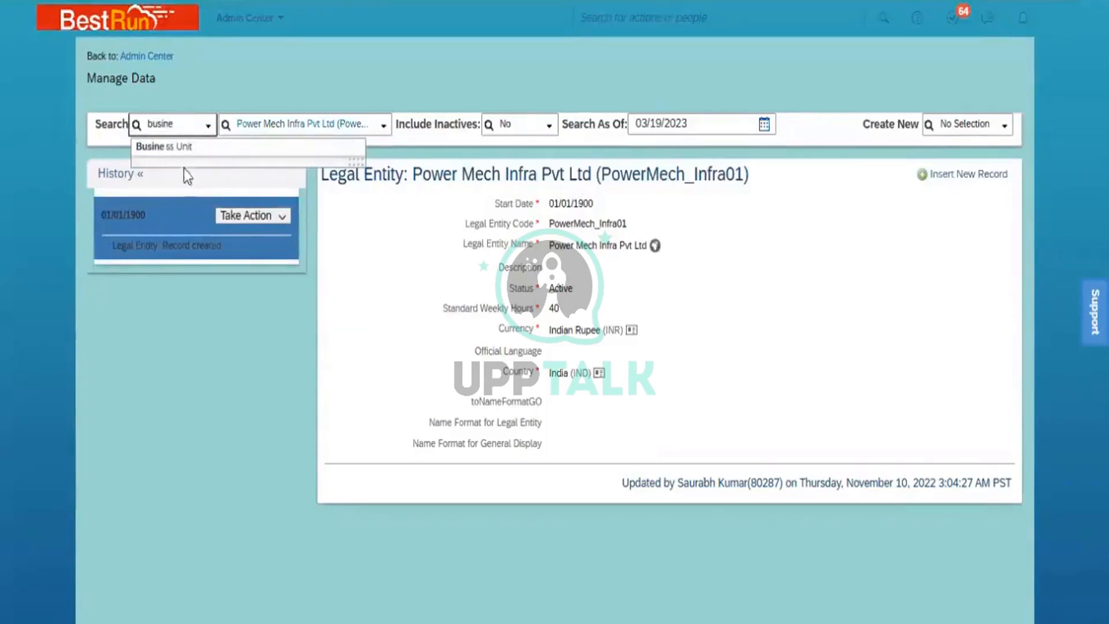
pyautogui.click(197, 149)
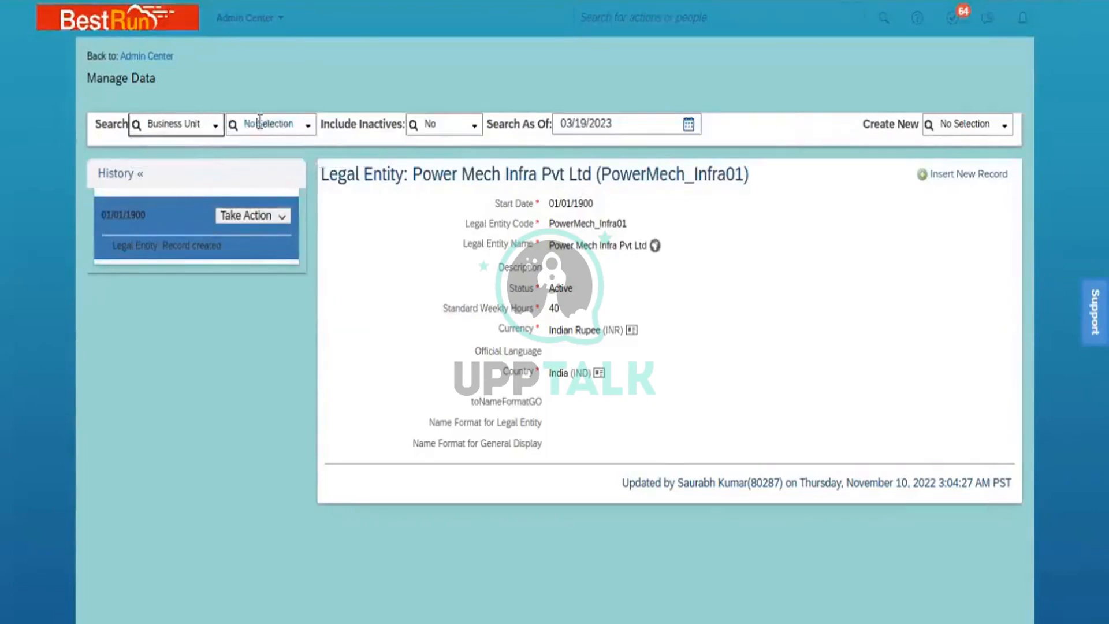
pyautogui.click(260, 121)
pyautogui.write('ON')
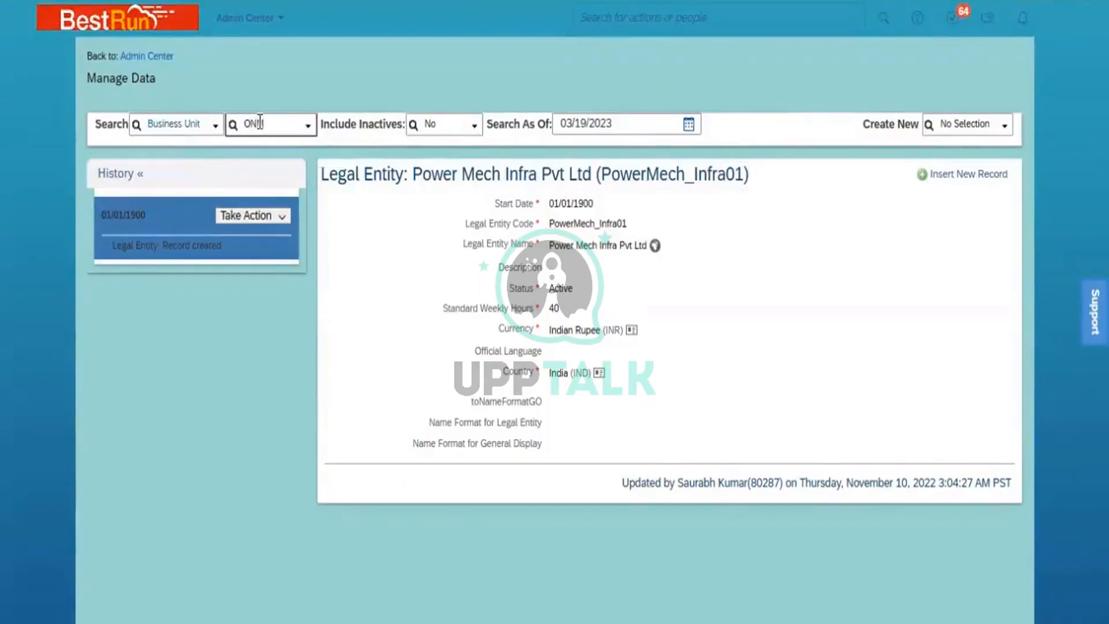
pyautogui.write('M')
pyautogui.click(276, 147)
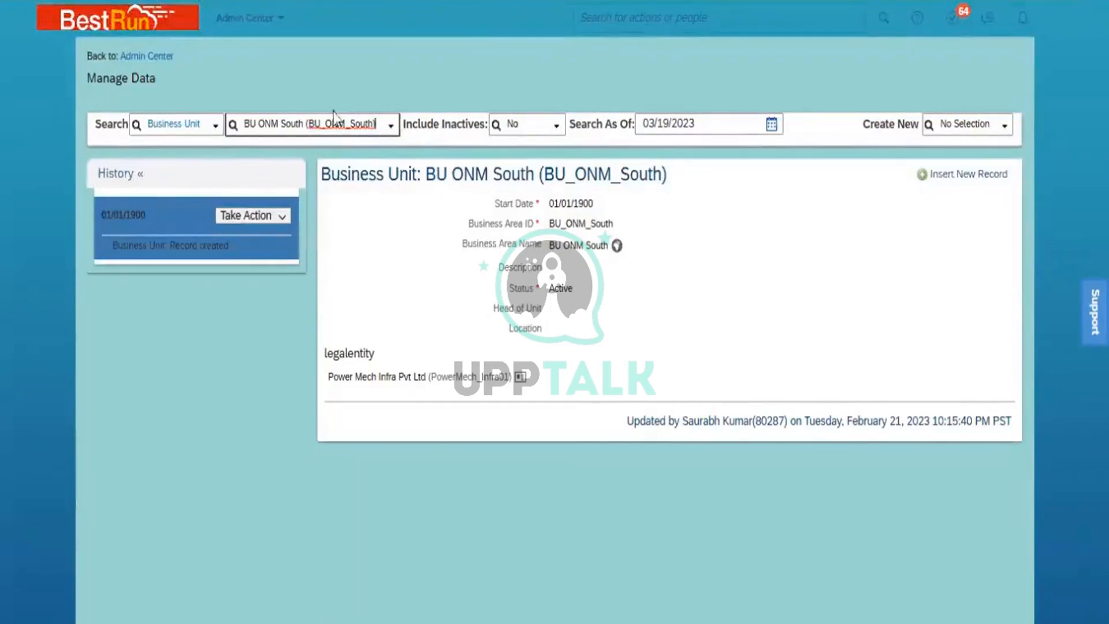
pyautogui.click(958, 122)
# - Start a new Legal Entity record from Create New using 'legal'
pyautogui.write('legal')
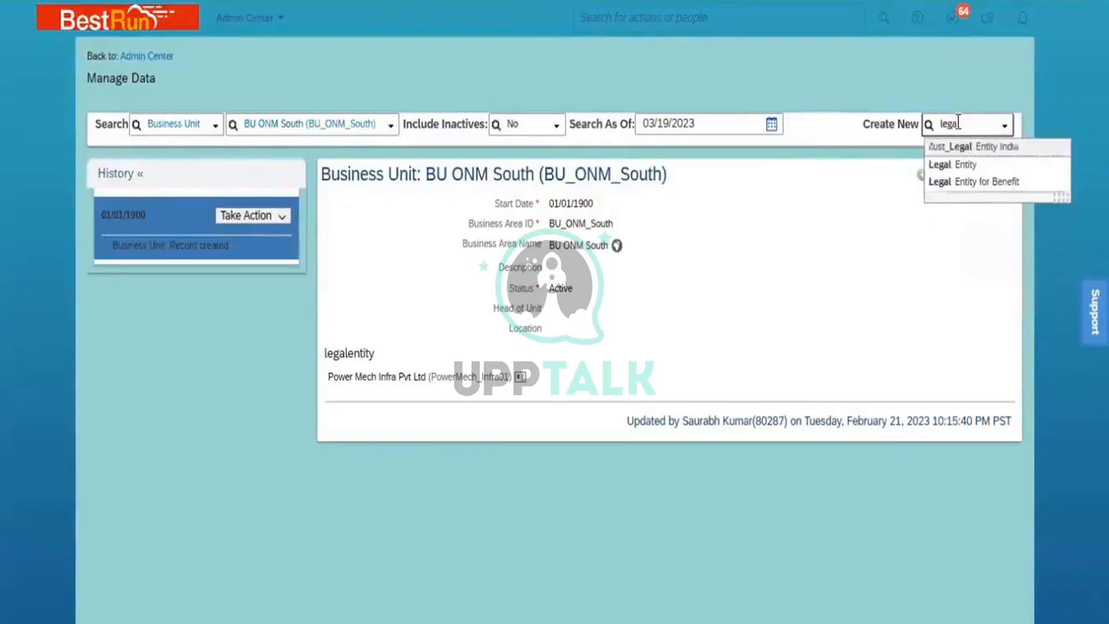
pyautogui.click(963, 166)
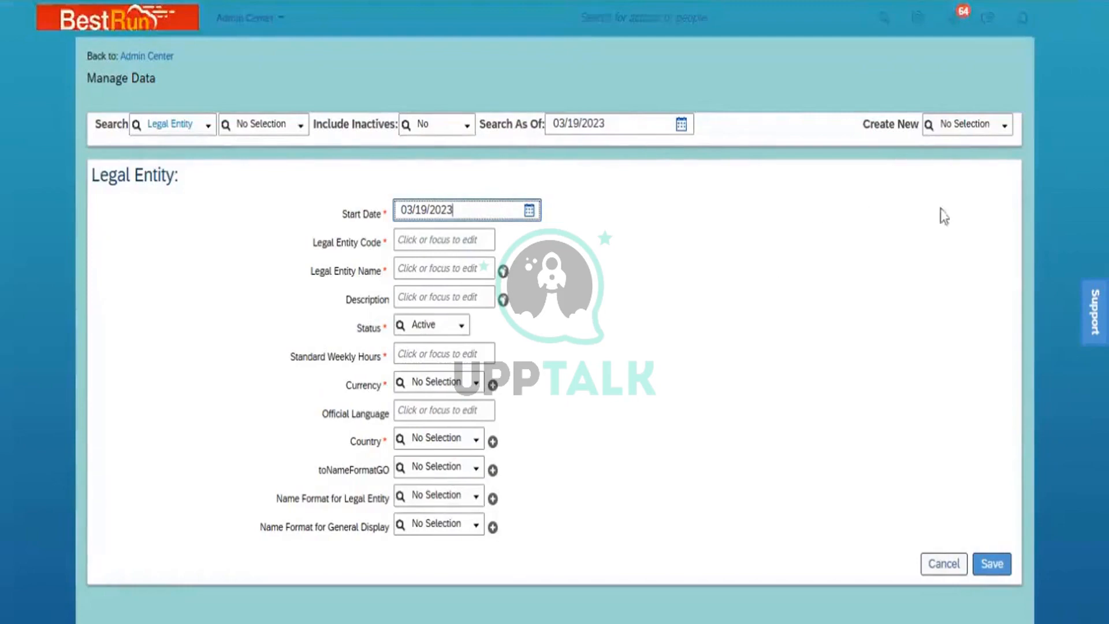
# - Switch to a blank Business Unit creation form and duplicate the browser tab
pyautogui.click(953, 126)
pyautogui.write('busine')
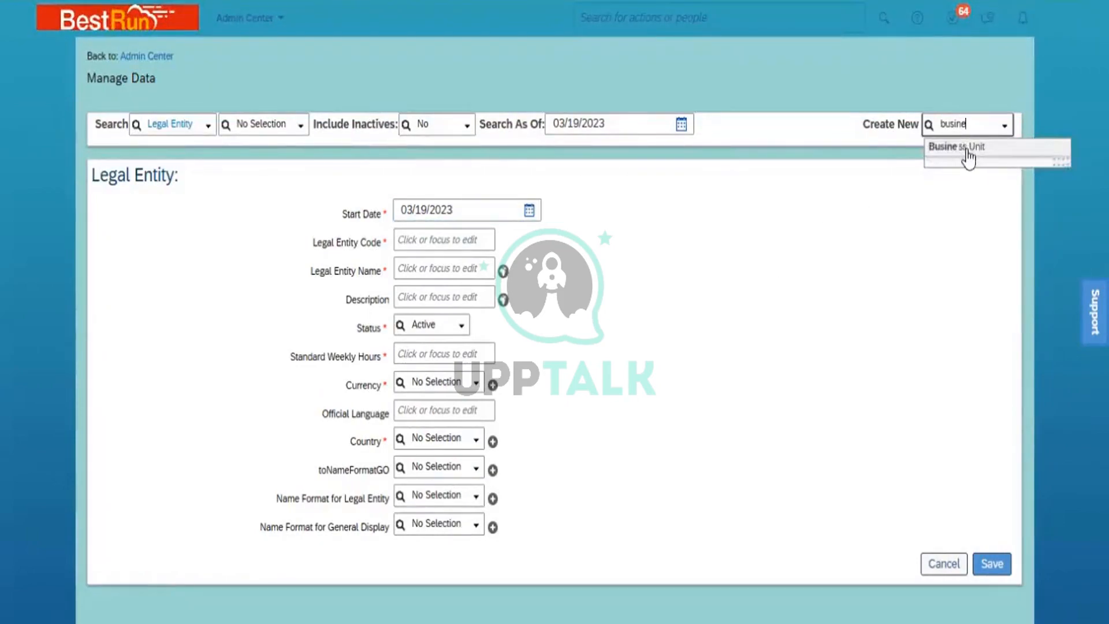
pyautogui.click(966, 149)
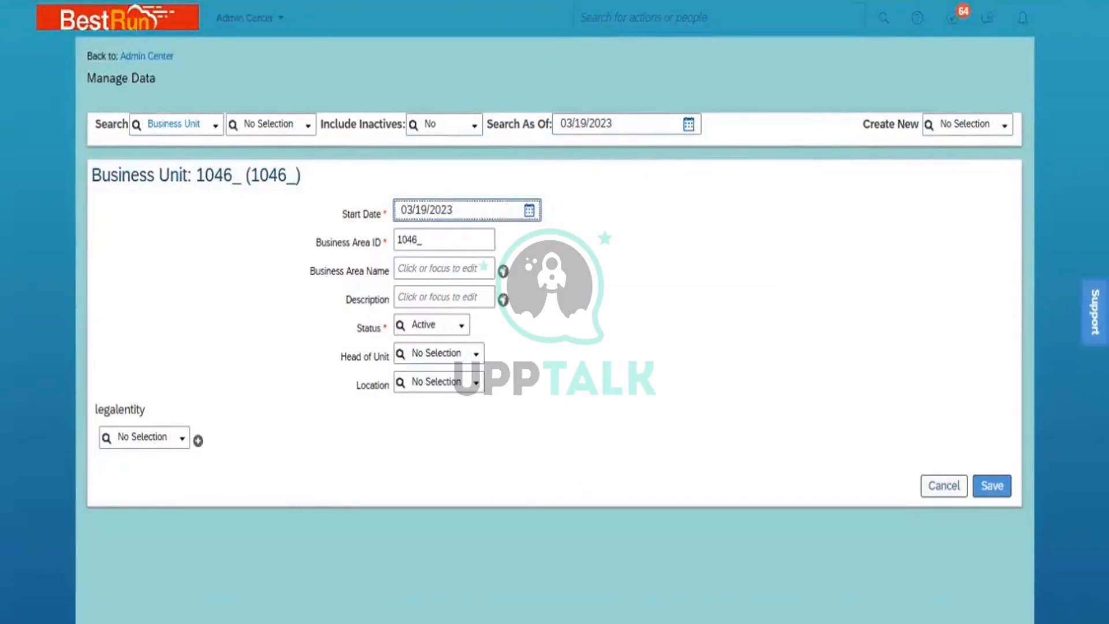
pyautogui.rightClick(164, 1)
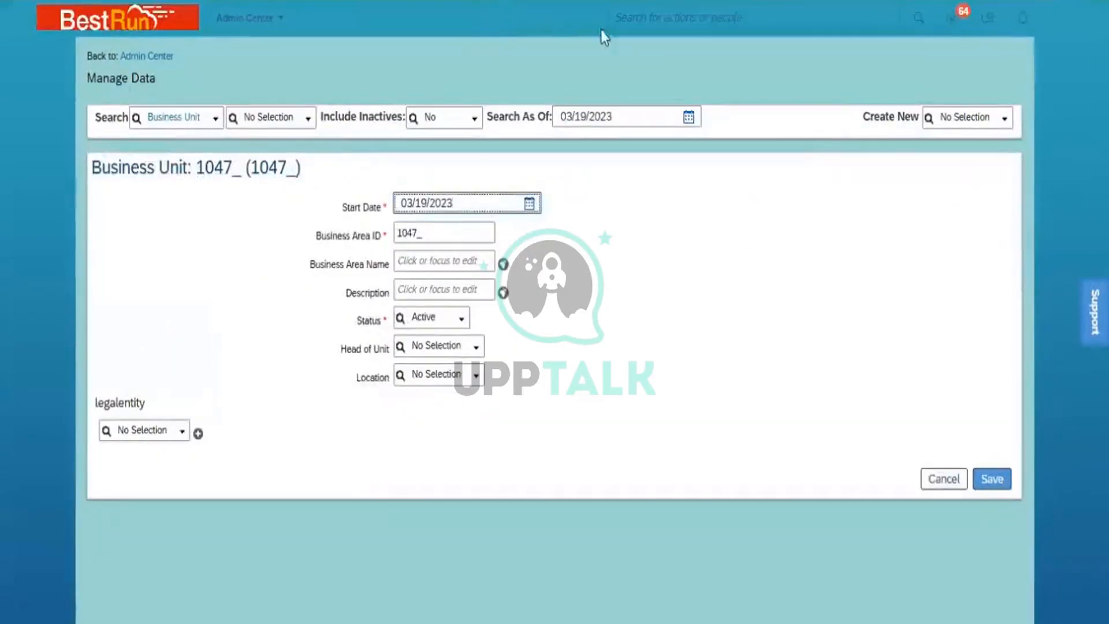
# - Open the Business Unit object definition in Configure Object Definitions
pyautogui.click(699, 11)
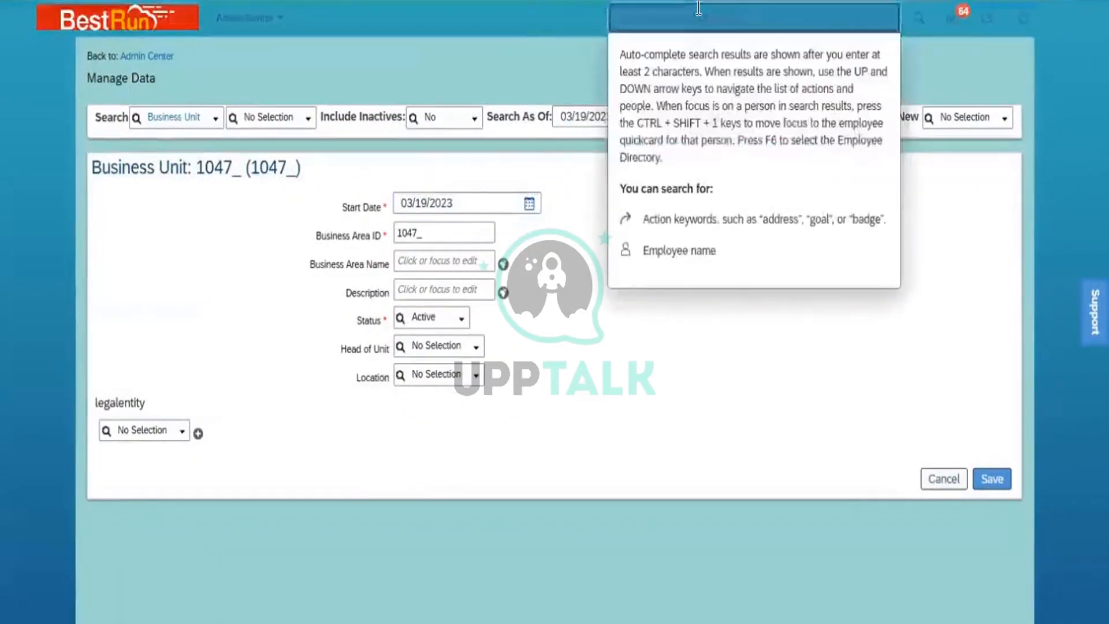
pyautogui.write('configu')
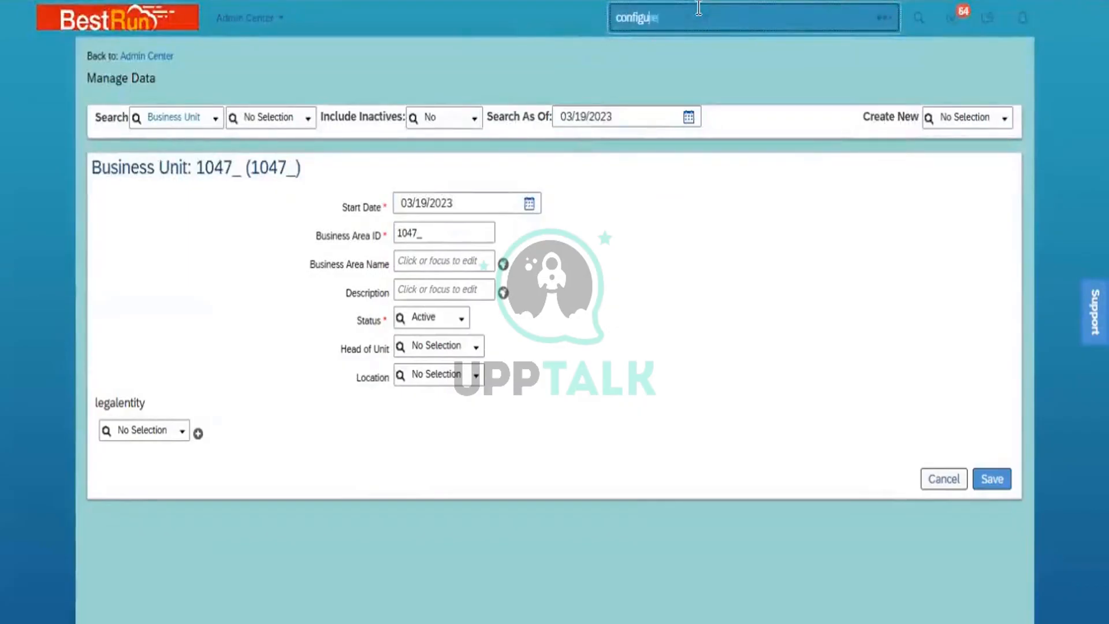
pyautogui.write('re')
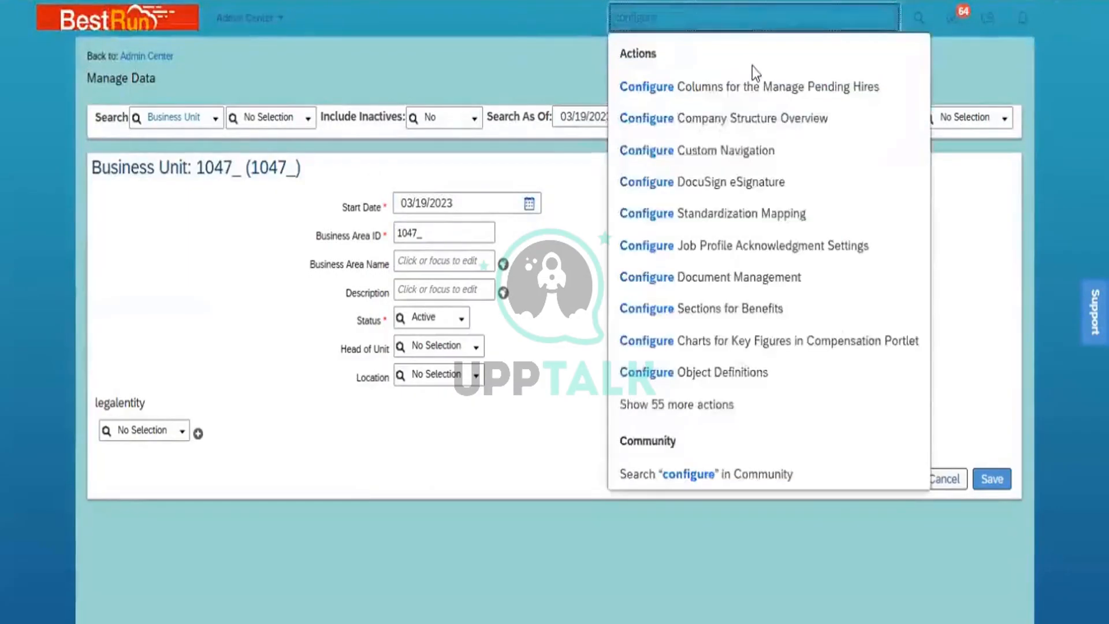
pyautogui.write(' ui')
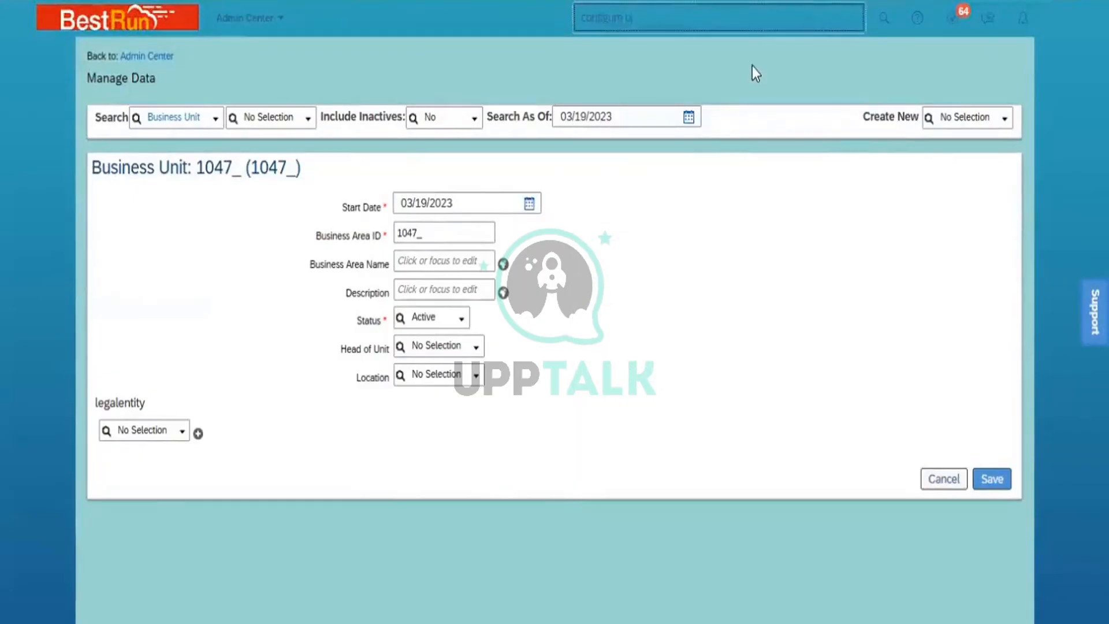
pyautogui.write('bject')
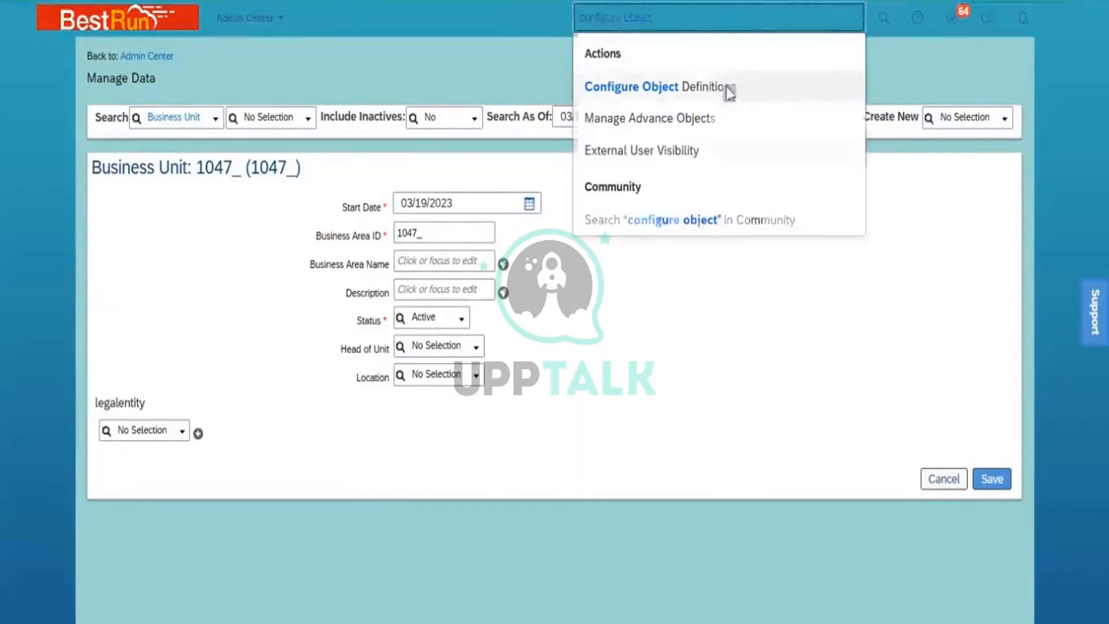
pyautogui.click(727, 90)
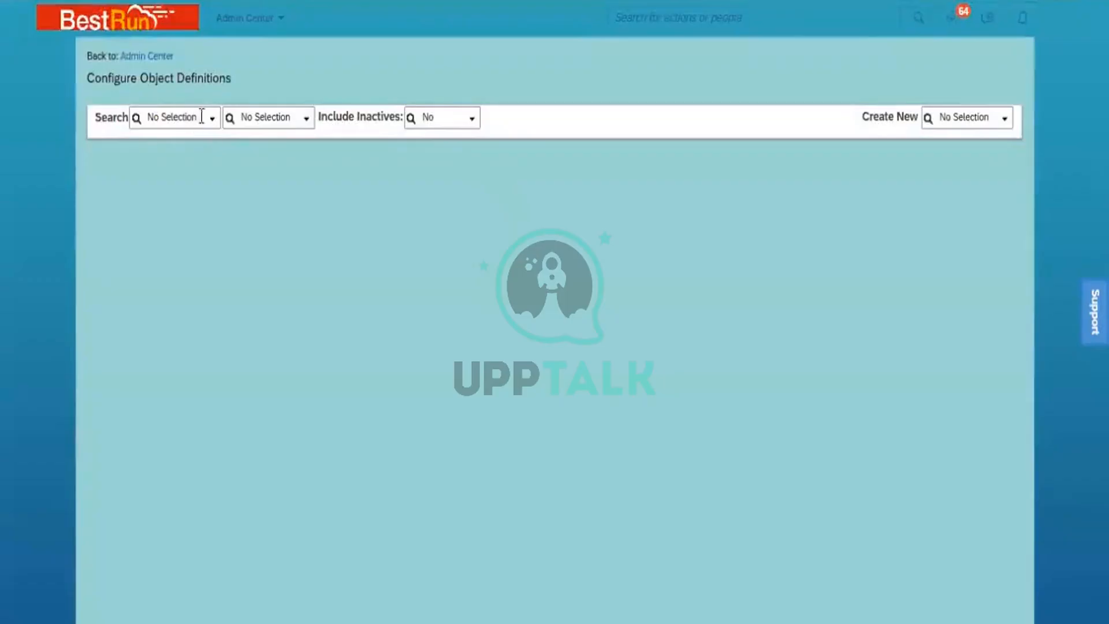
pyautogui.click(213, 119)
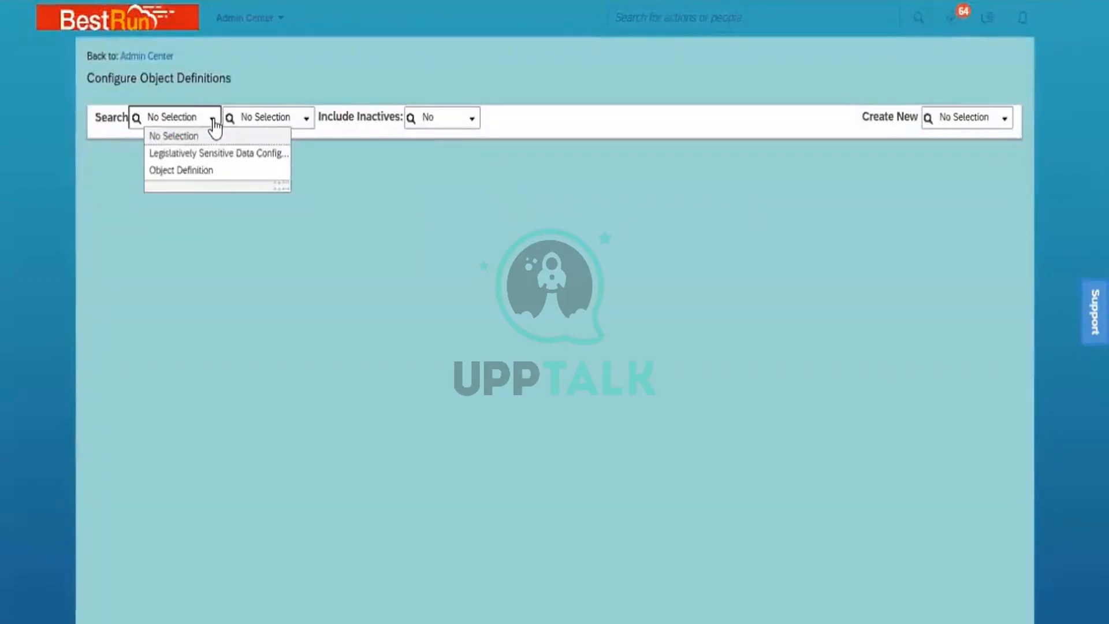
pyautogui.click(196, 174)
pyautogui.click(257, 124)
pyautogui.write('busi')
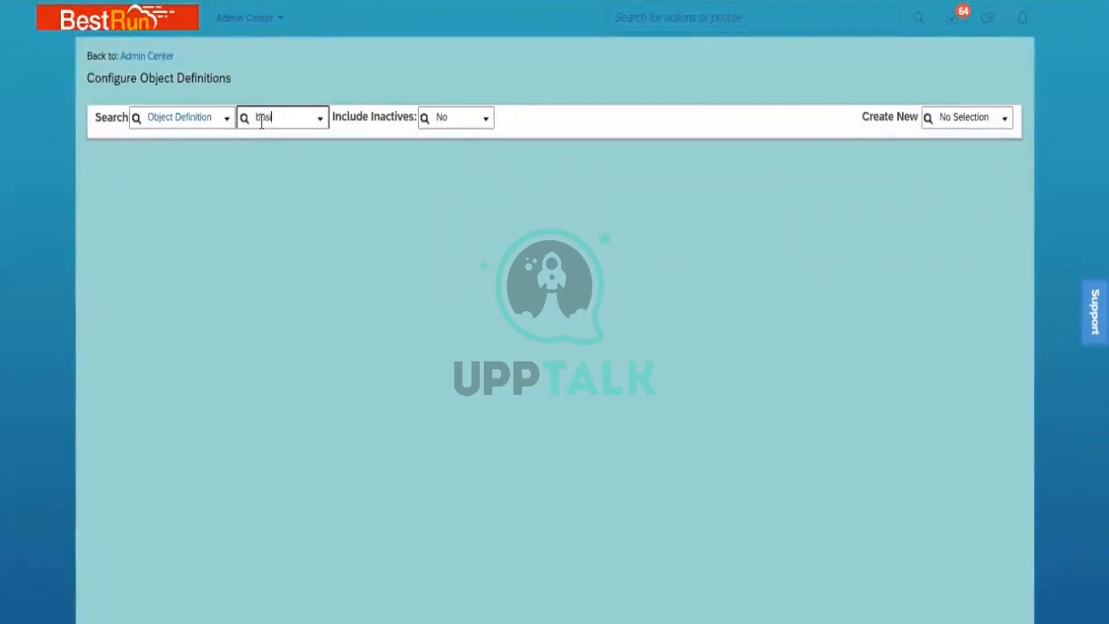
pyautogui.write('ness')
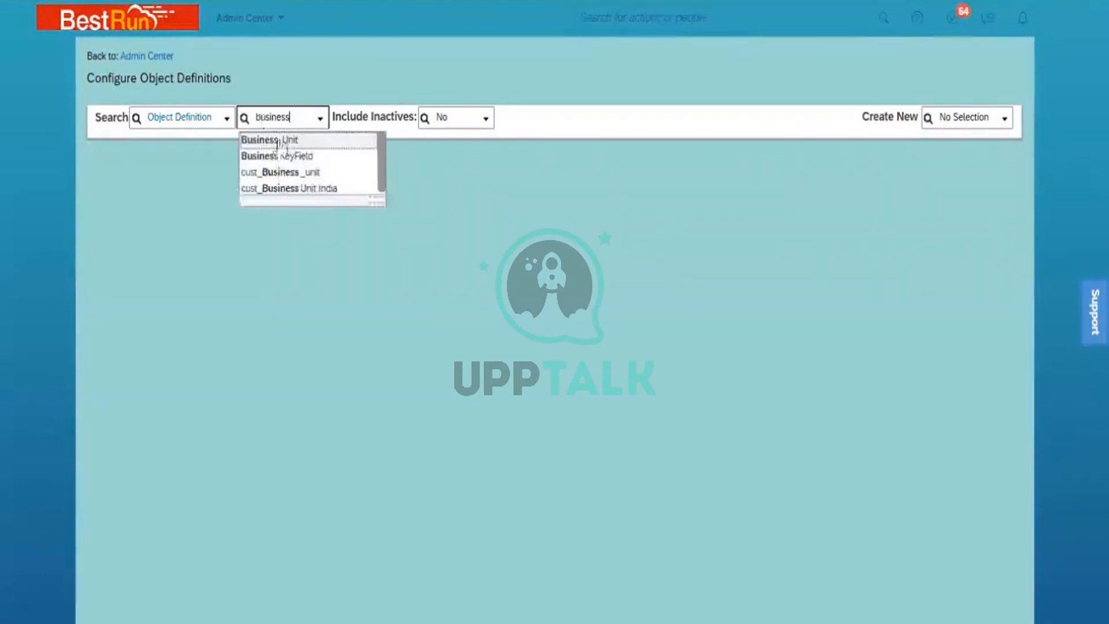
pyautogui.click(297, 142)
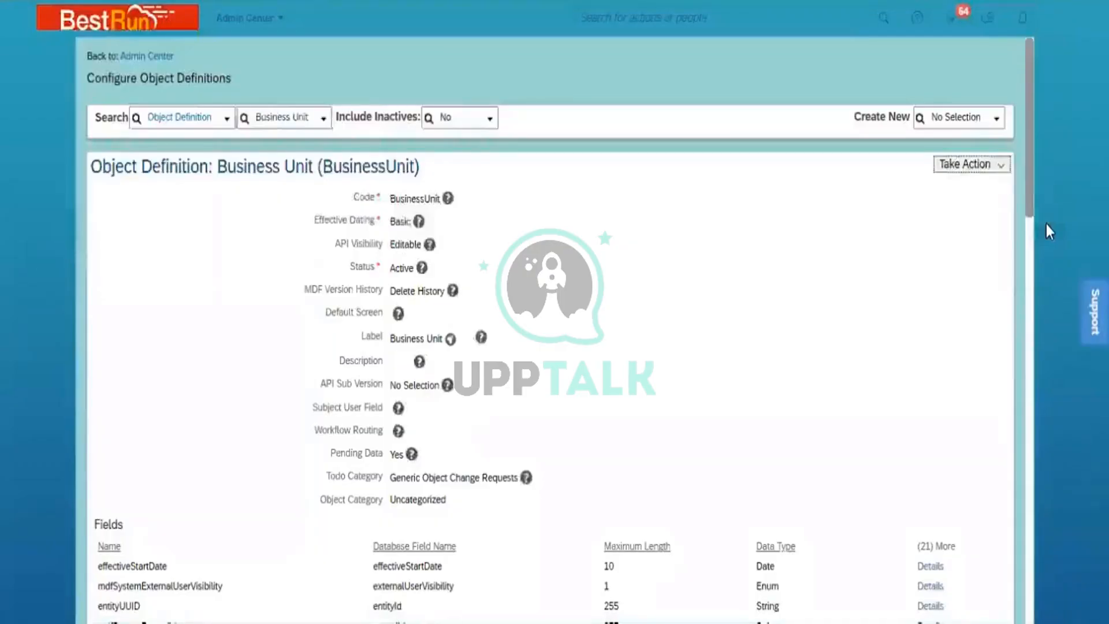
# - Make a correction deleting the SN_BU_Code initialize rule and save it
pyautogui.click(1000, 167)
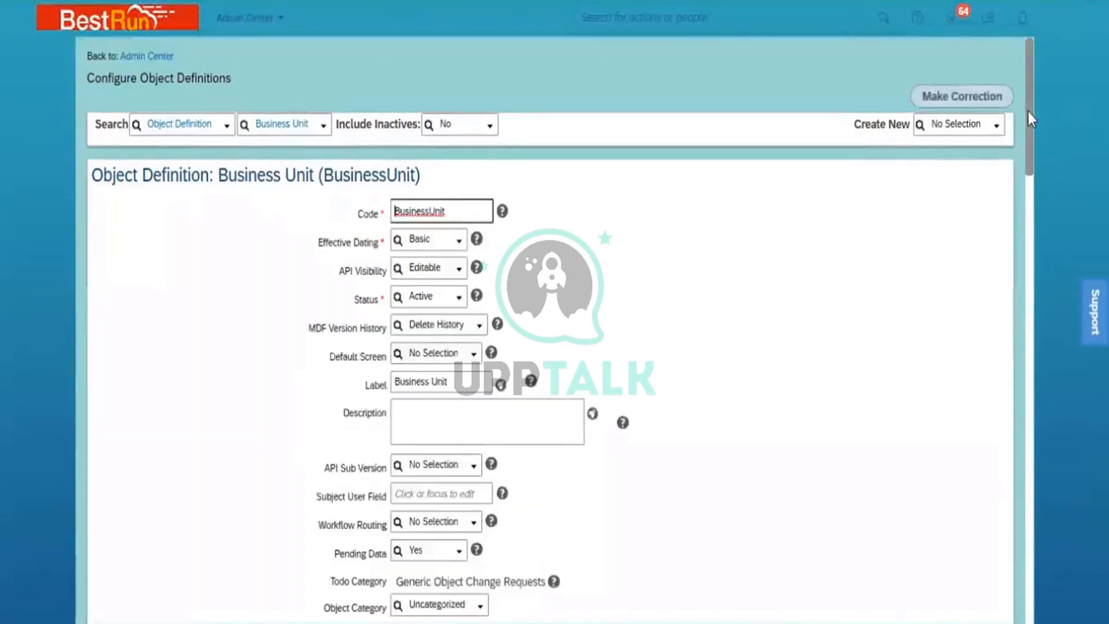
pyautogui.moveTo(1028, 112); pyautogui.dragTo(1076, 529)
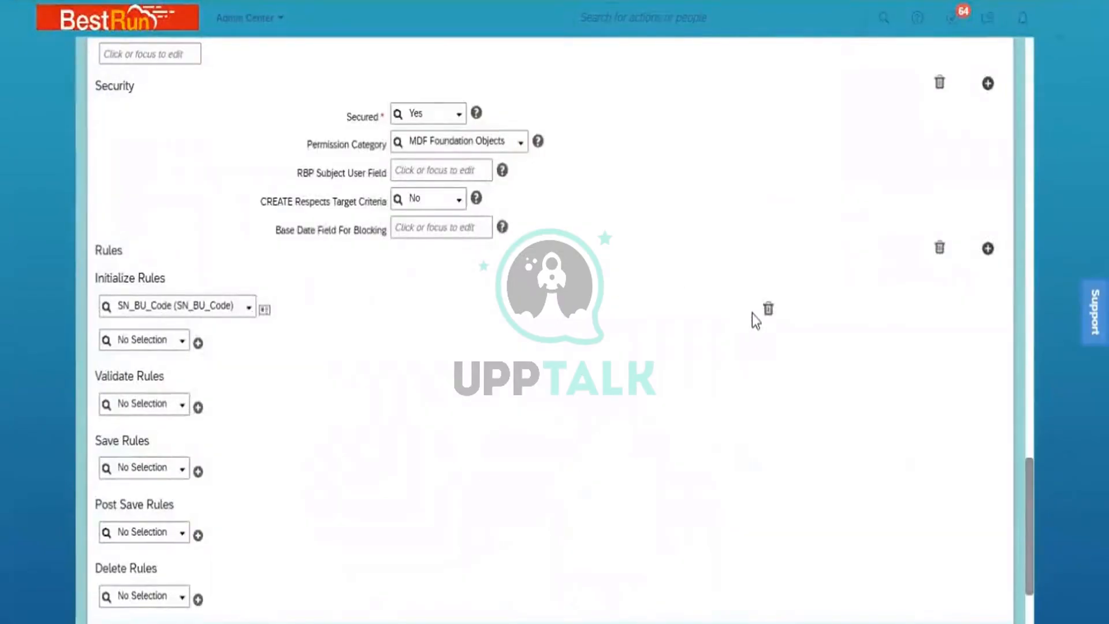
pyautogui.click(769, 309)
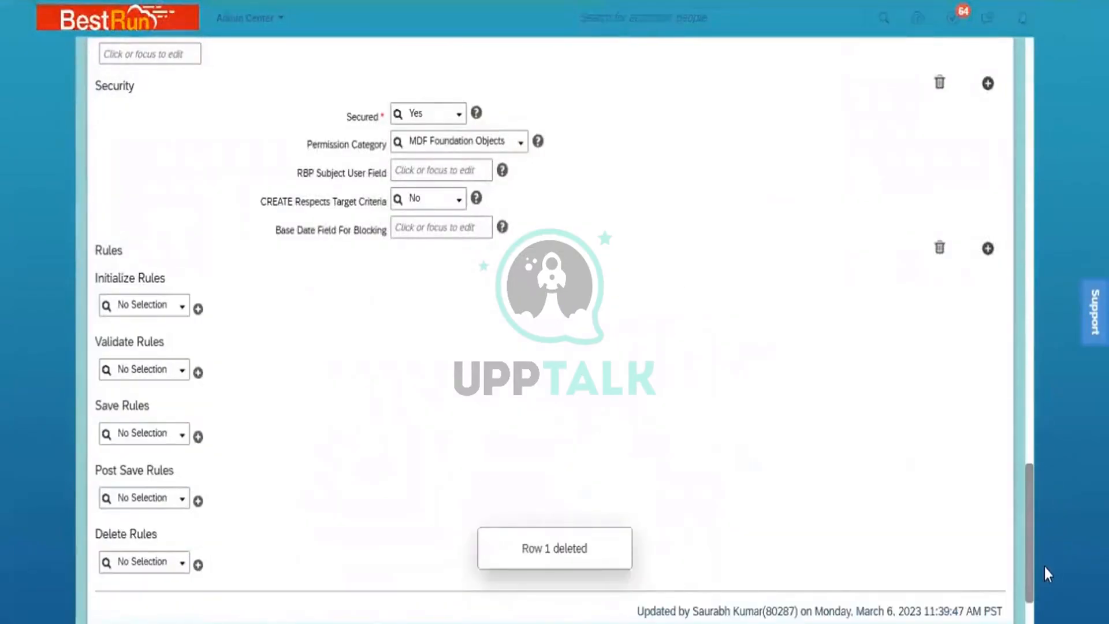
pyautogui.scroll(-2, 751, 404)
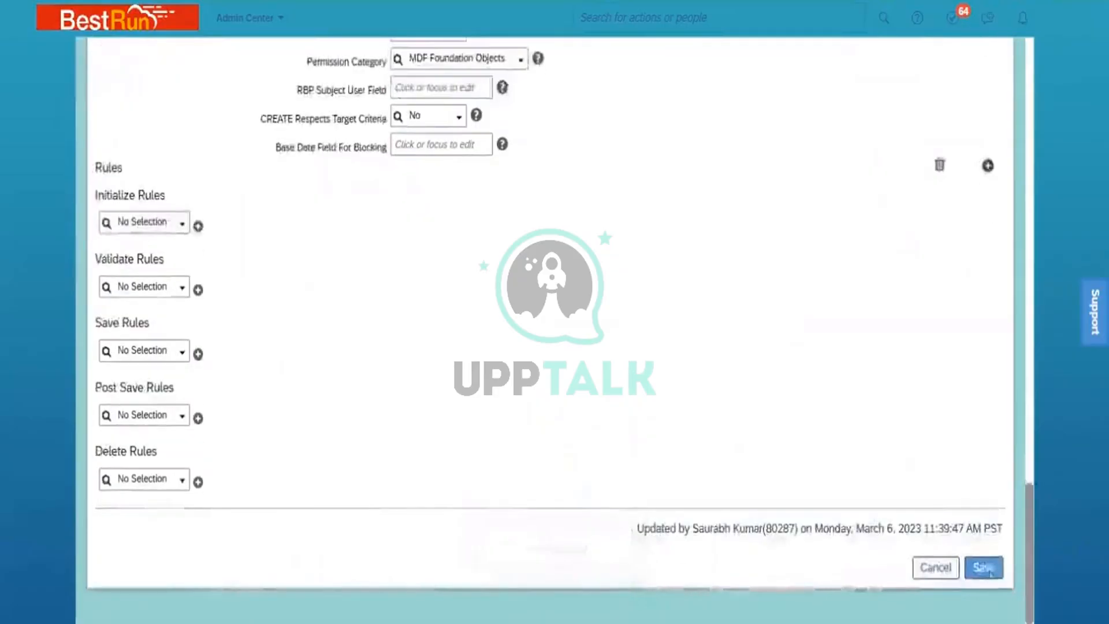
pyautogui.click(984, 567)
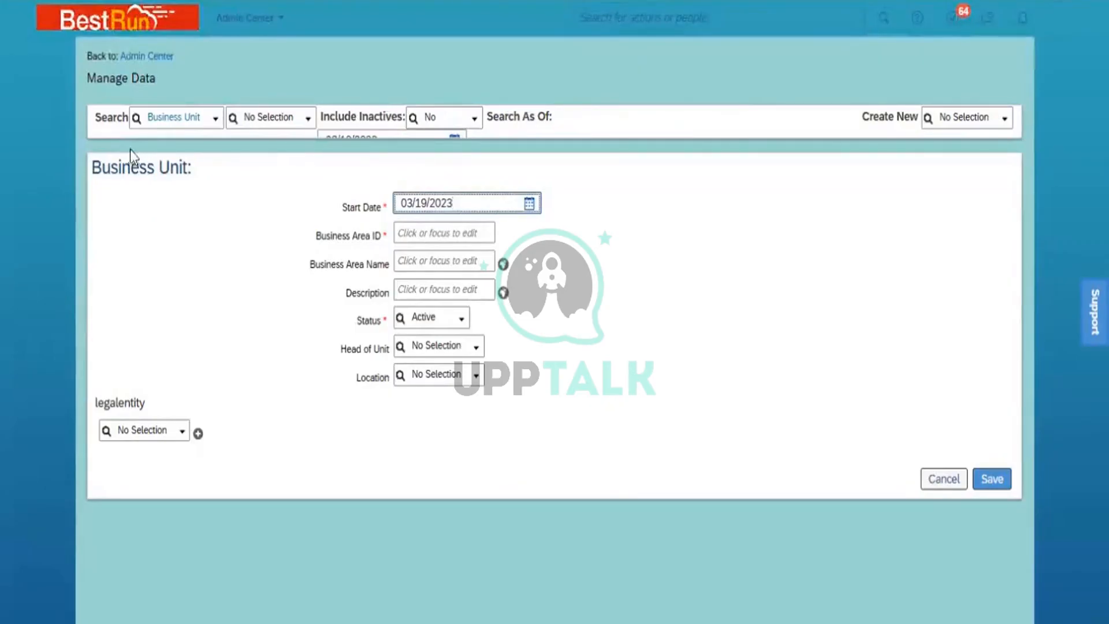
# - View the list of existing business units, then dismiss it
pyautogui.click(308, 120)
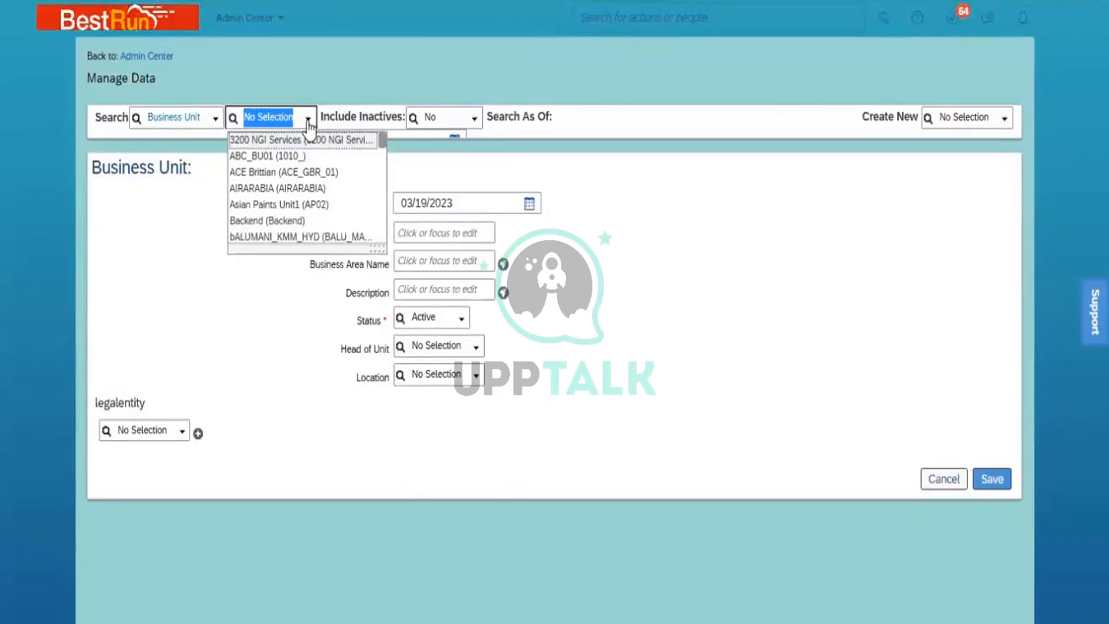
pyautogui.click(635, 325)
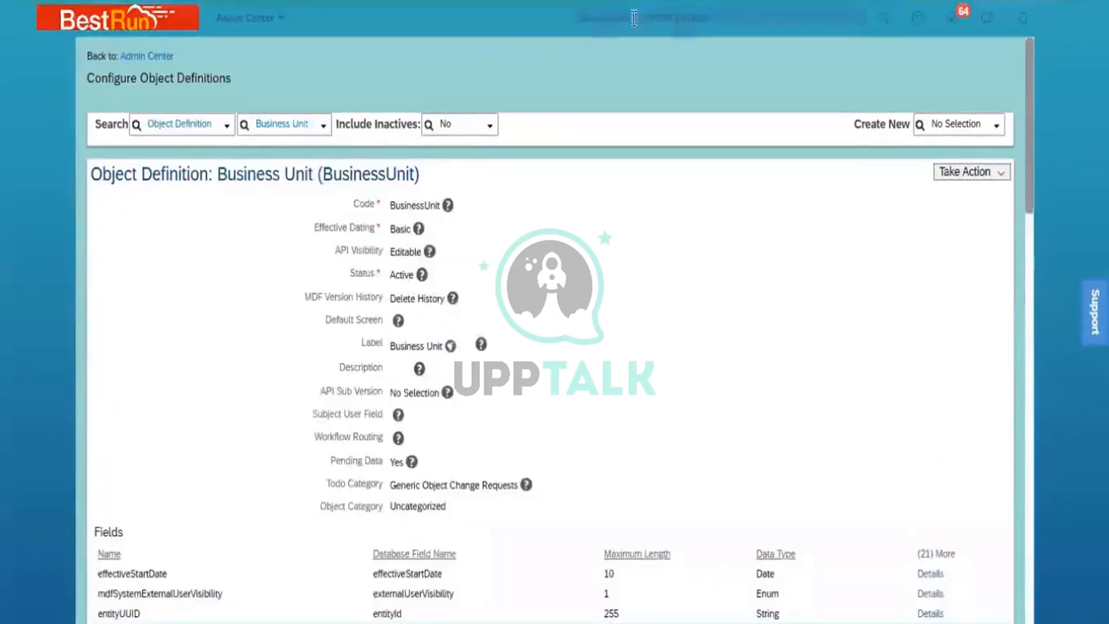
pyautogui.click(635, 17)
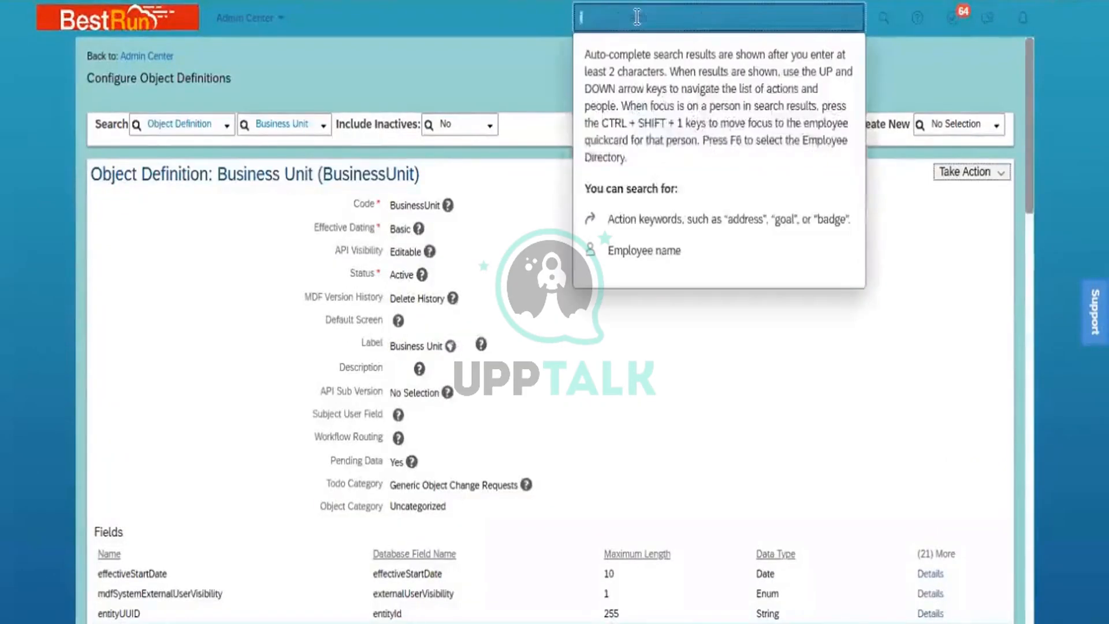
# - Search the header for 'import and export' and open the Import and Export Data page
pyautogui.write('impor')
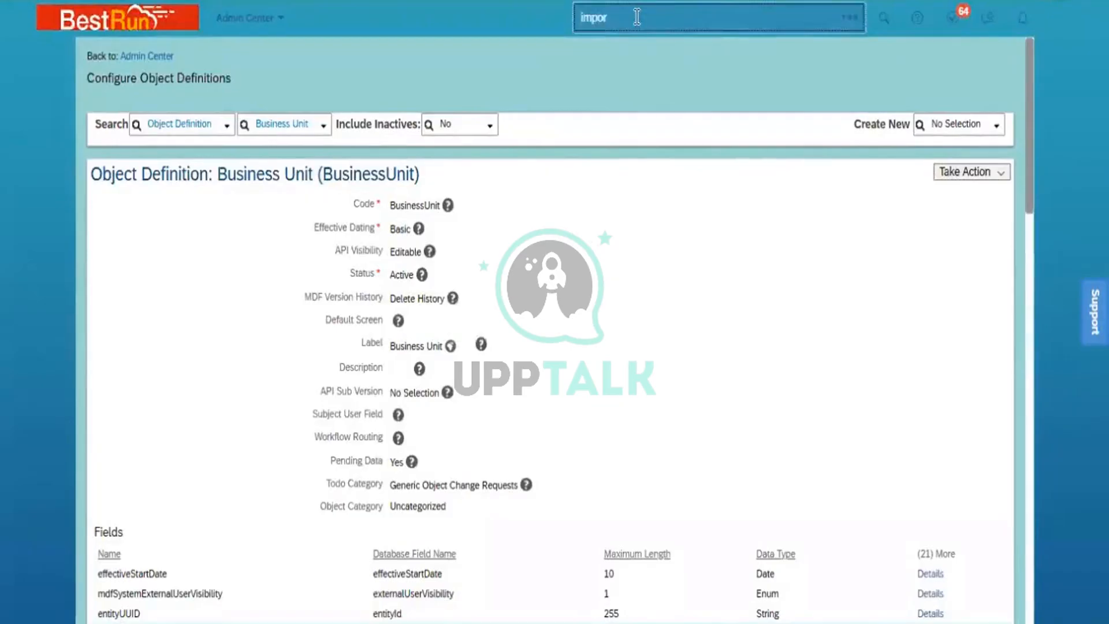
pyautogui.write('t')
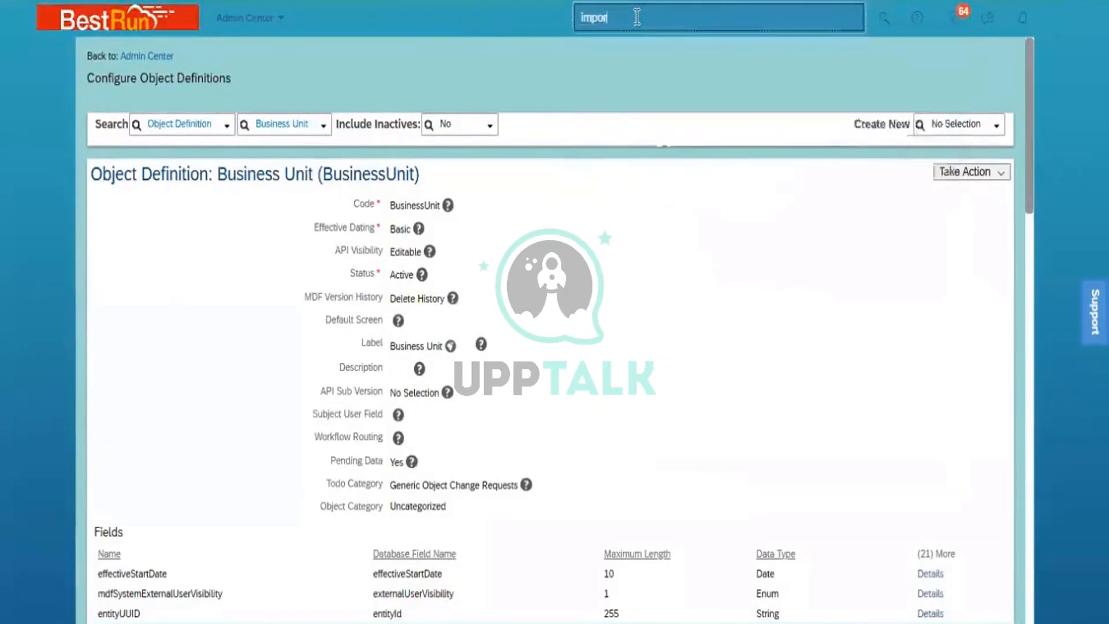
pyautogui.write(' and ex')
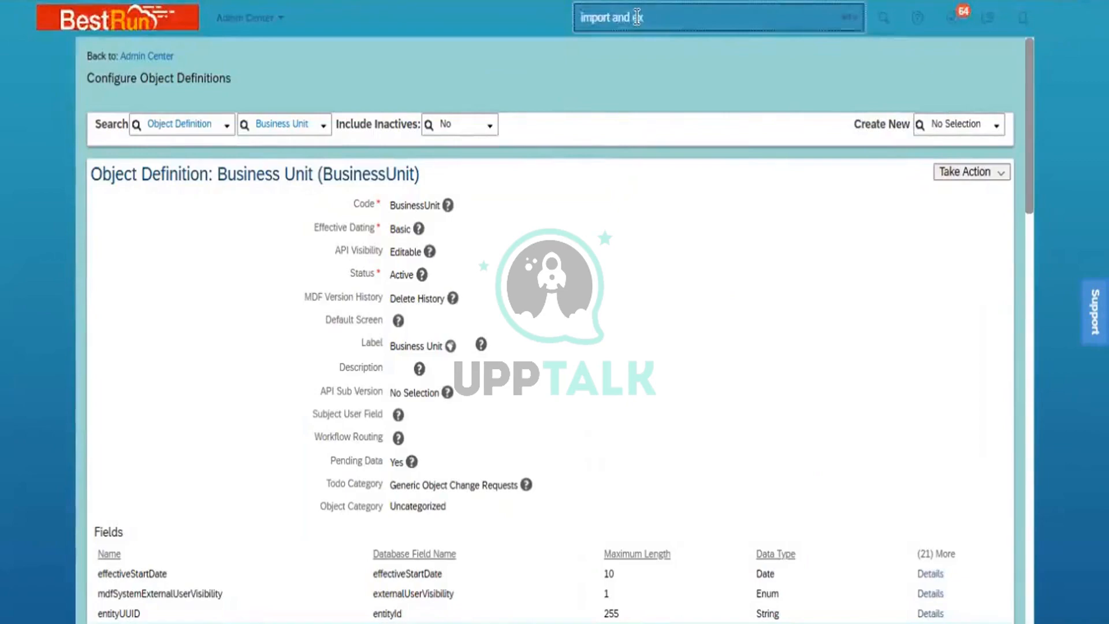
pyautogui.write('port')
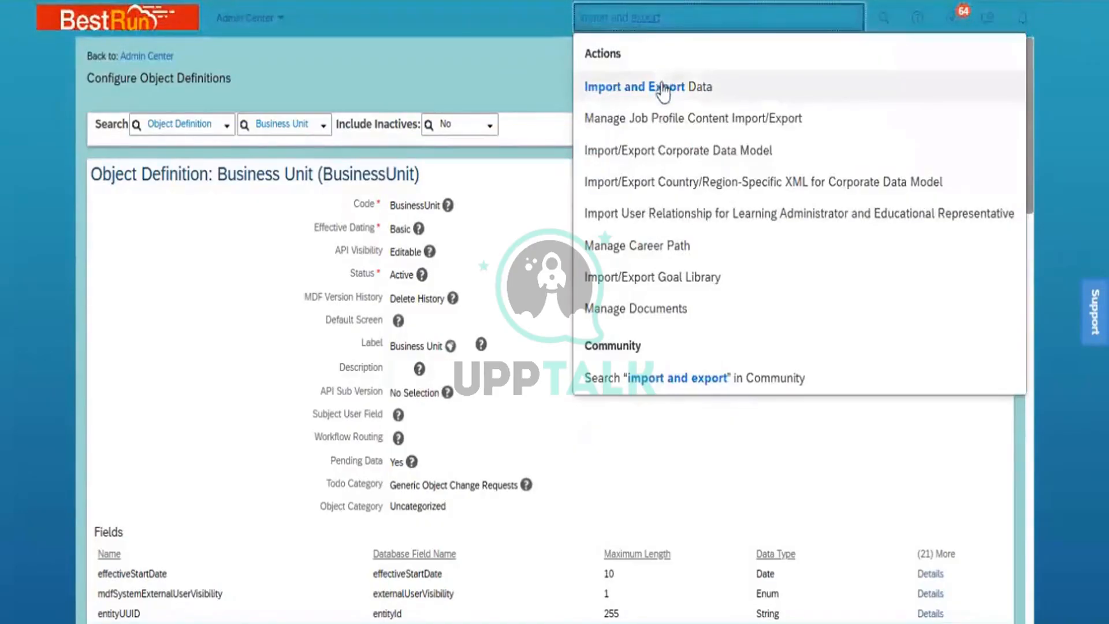
pyautogui.click(604, 86)
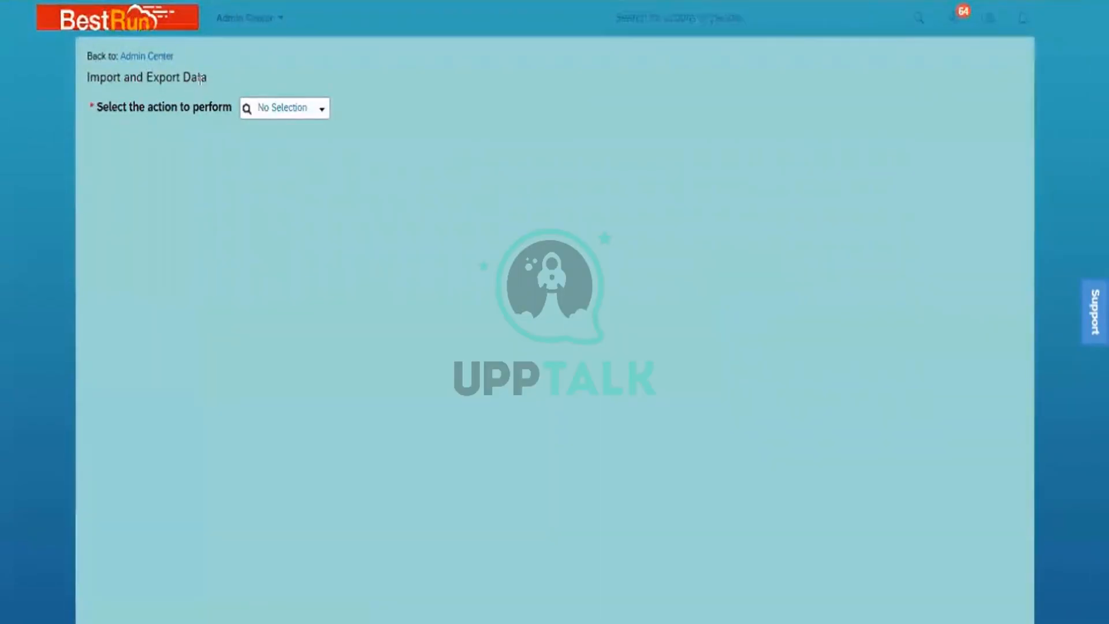
# - Download the Department import template with Include dependencies set to No
pyautogui.click(320, 111)
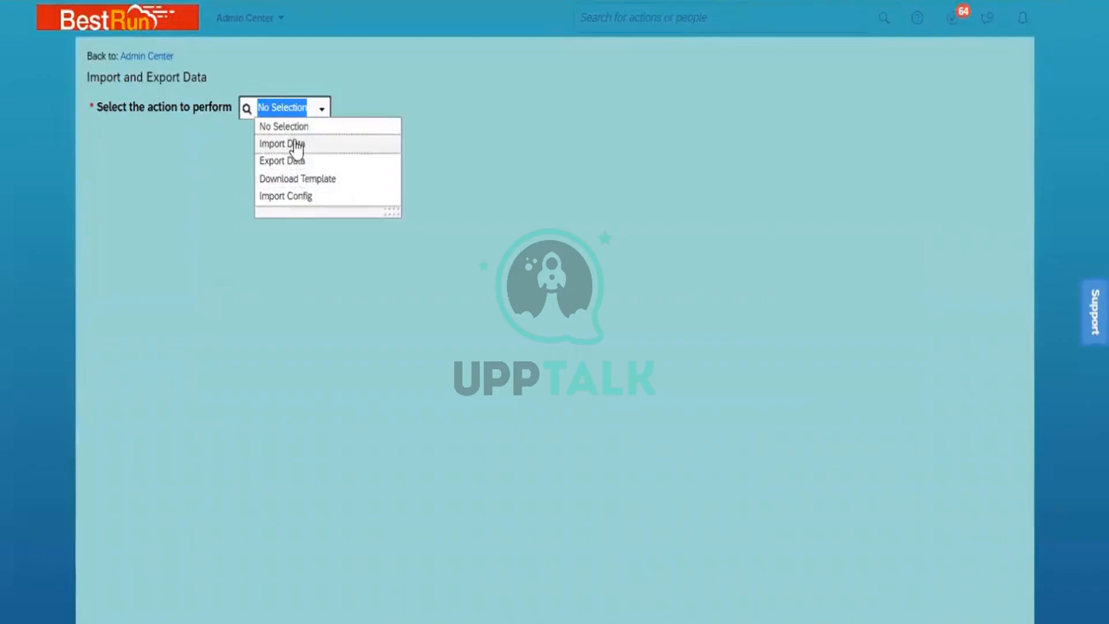
pyautogui.click(314, 181)
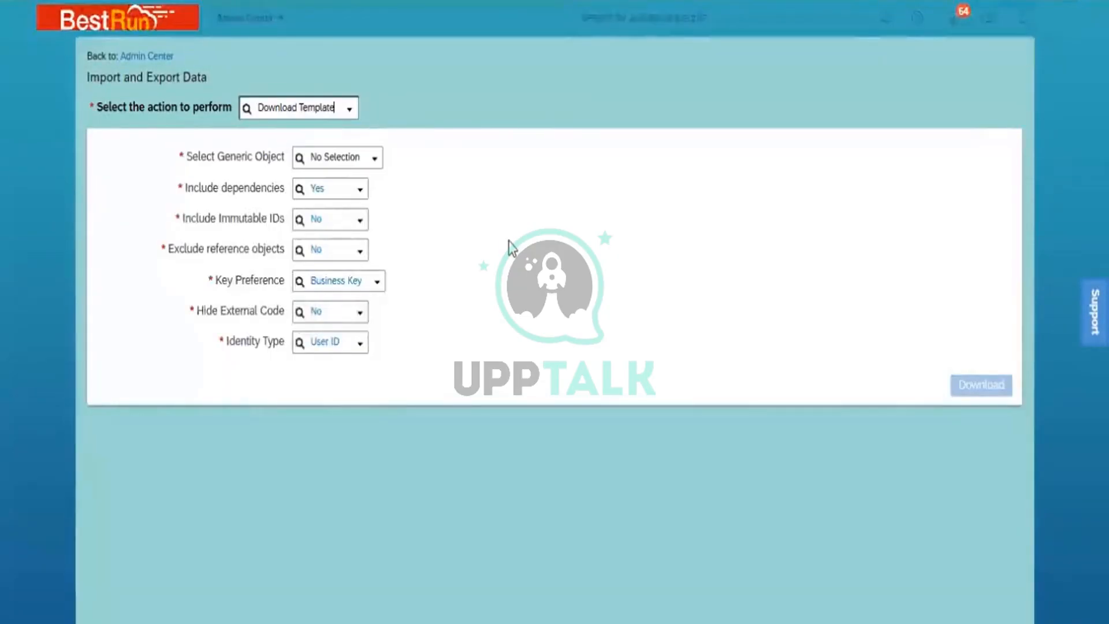
pyautogui.click(332, 156)
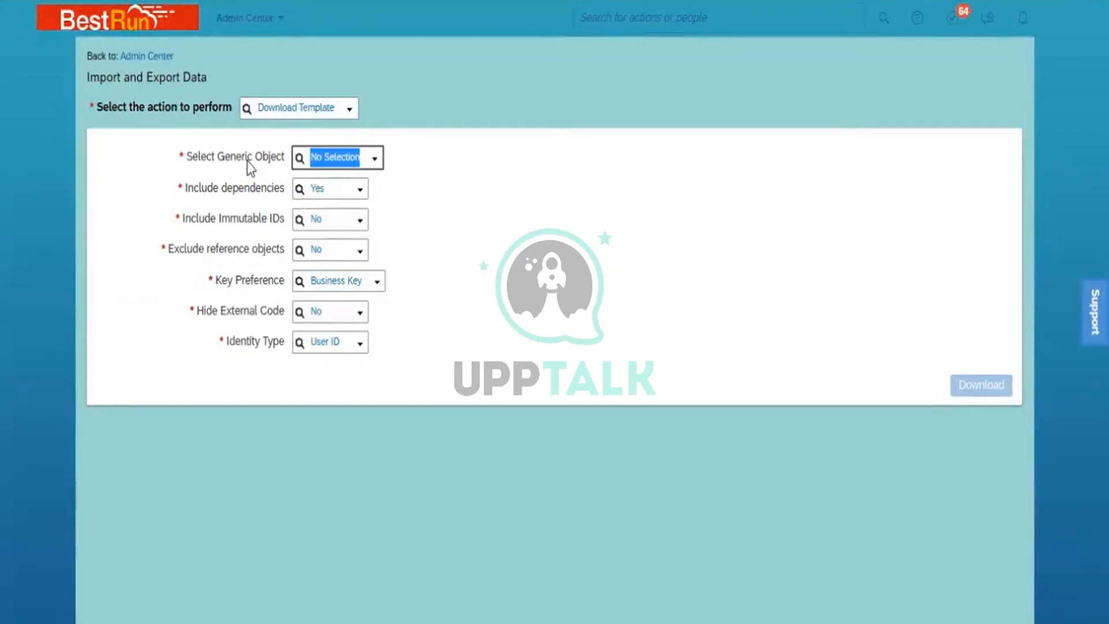
pyautogui.write('depar')
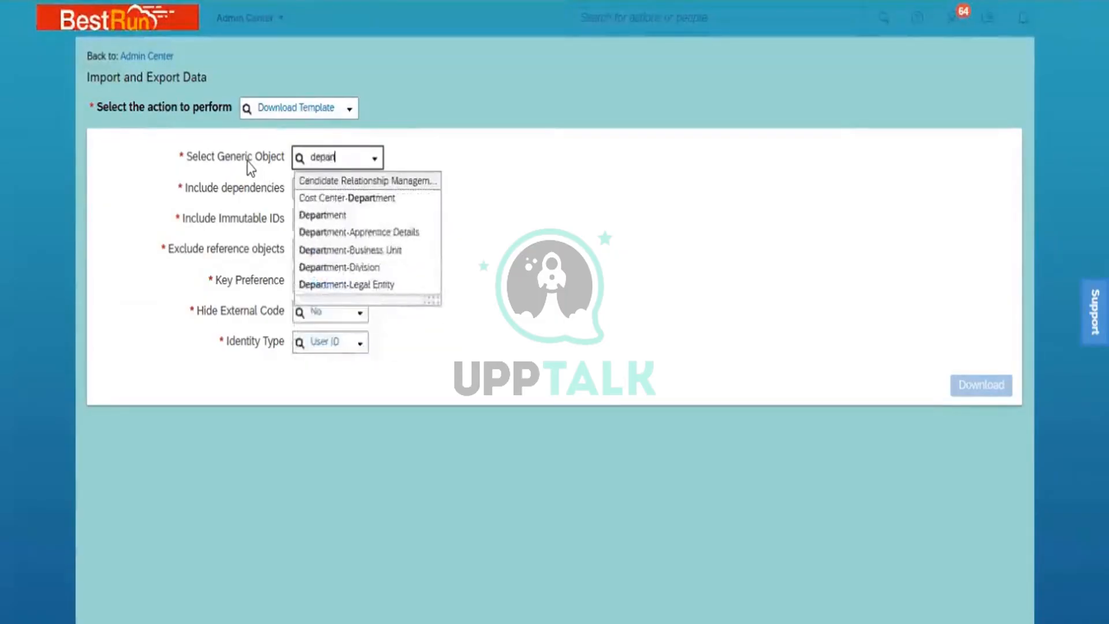
pyautogui.click(322, 215)
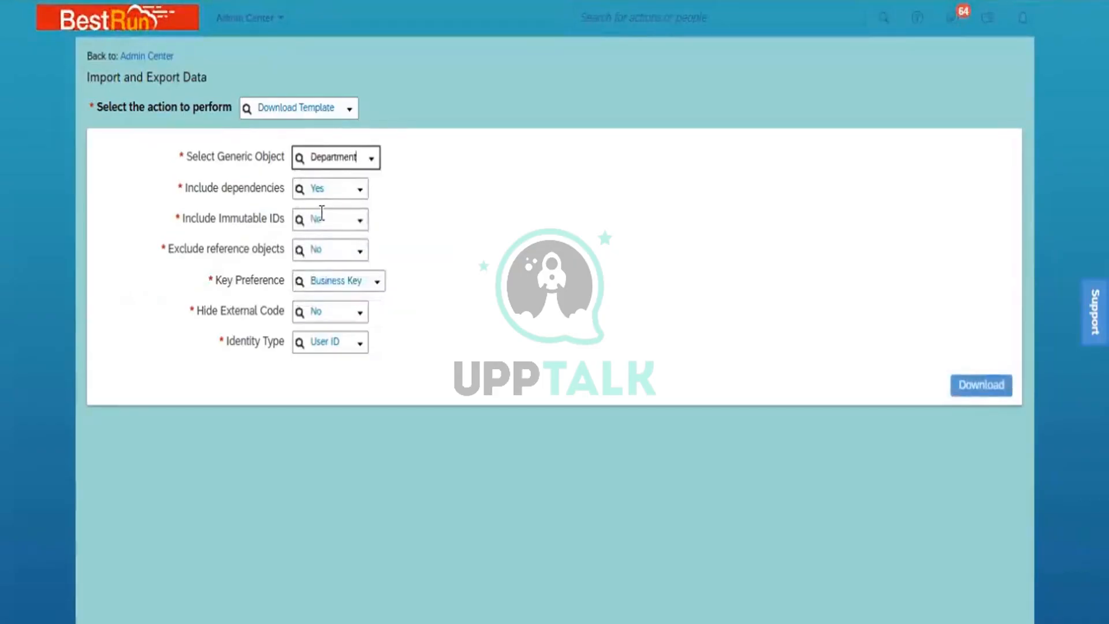
pyautogui.click(361, 191)
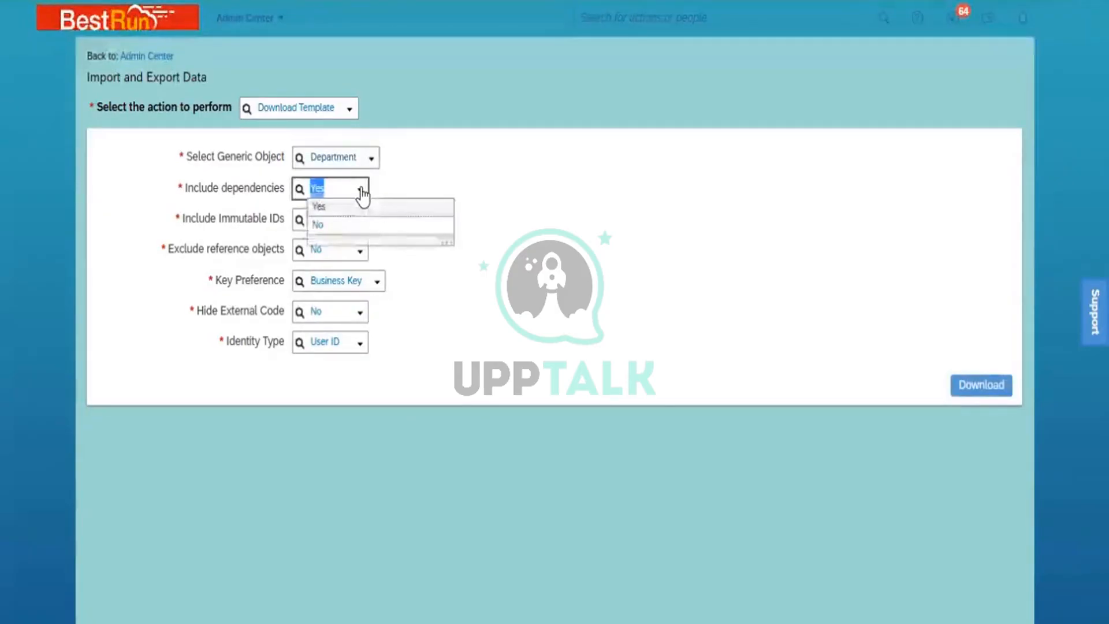
pyautogui.click(357, 228)
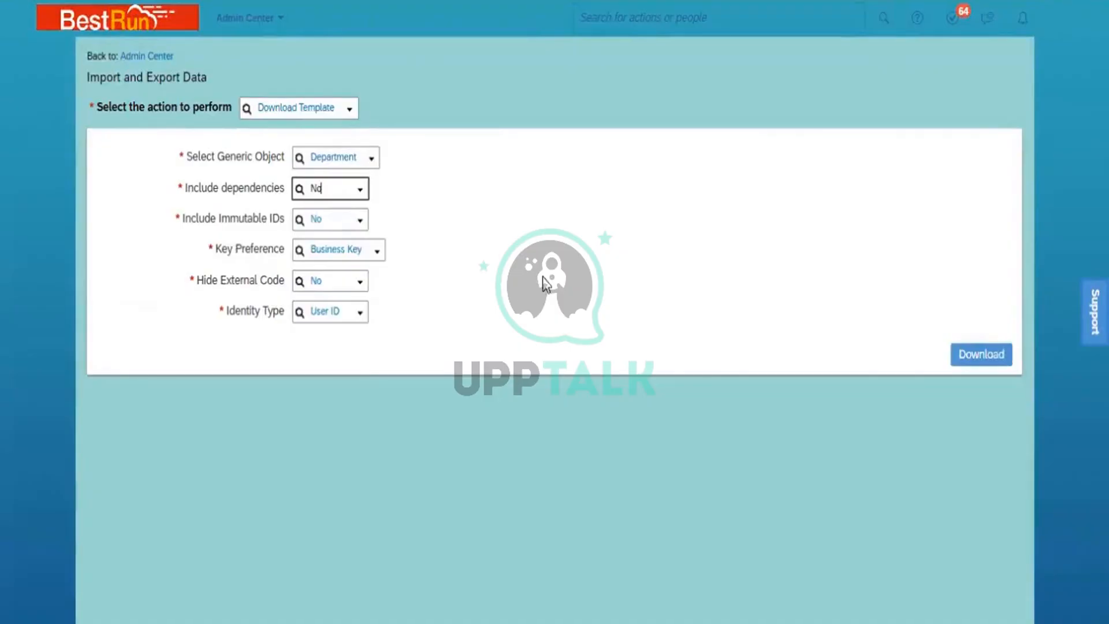
pyautogui.click(967, 361)
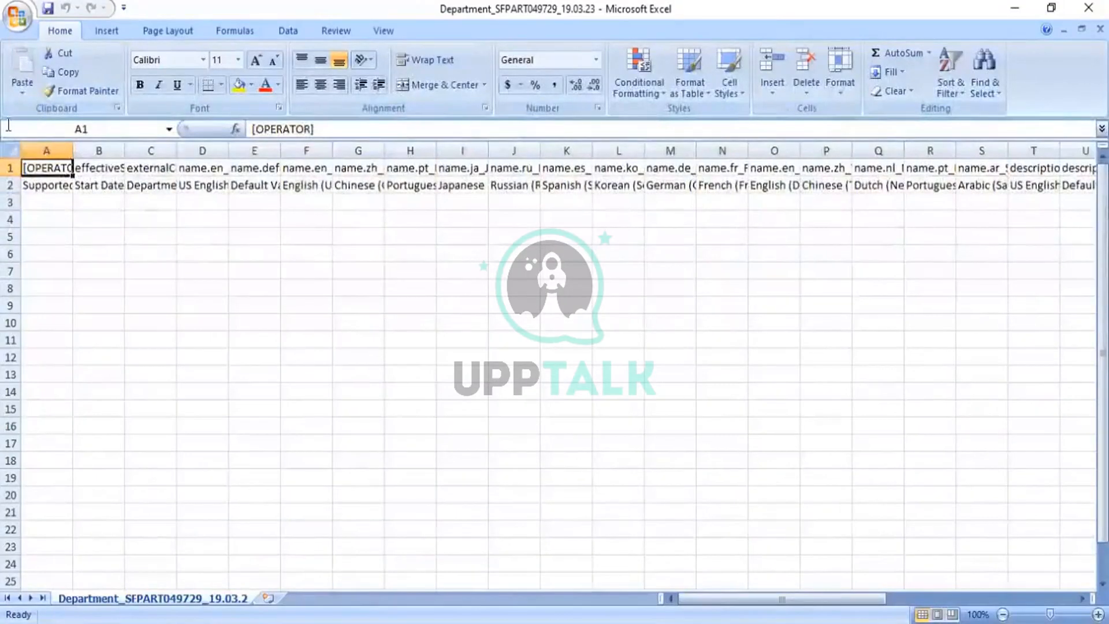
# - Auto-fit every column of the Department template to its contents
pyautogui.click(12, 152)
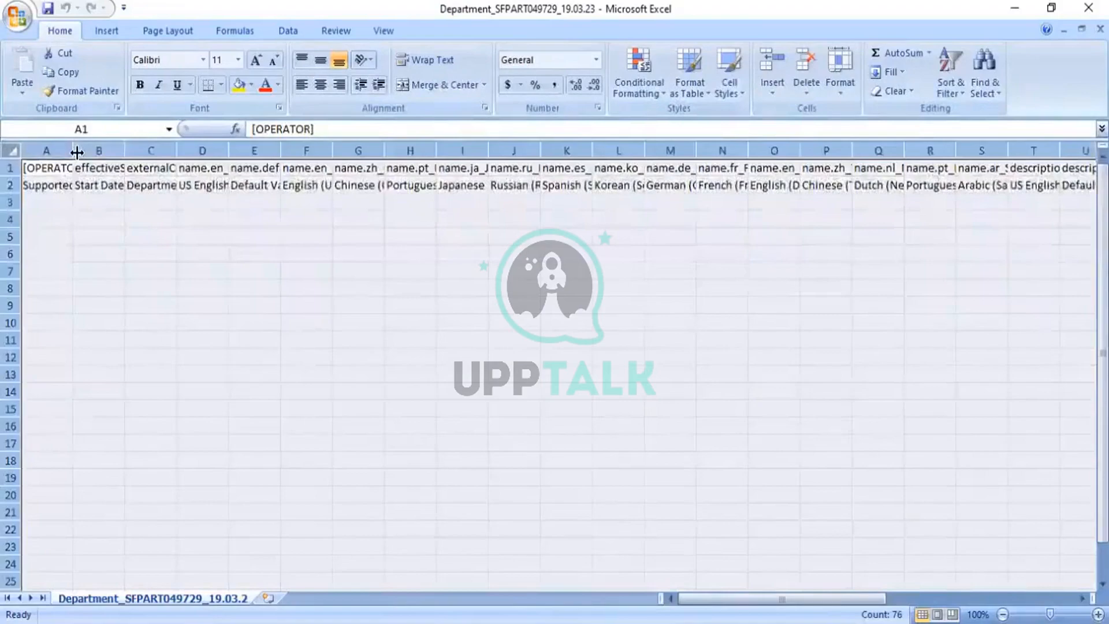
pyautogui.doubleClick(73, 151)
pyautogui.click(127, 238)
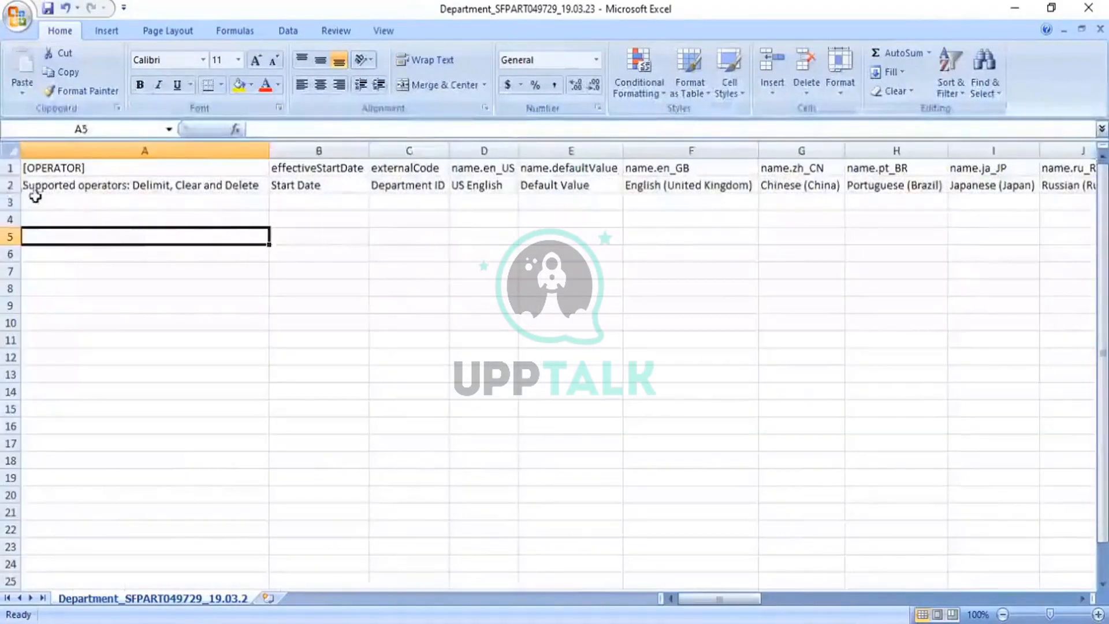
# - Make the label row 2 slightly shorter by dragging its bottom border up
pyautogui.click(12, 168)
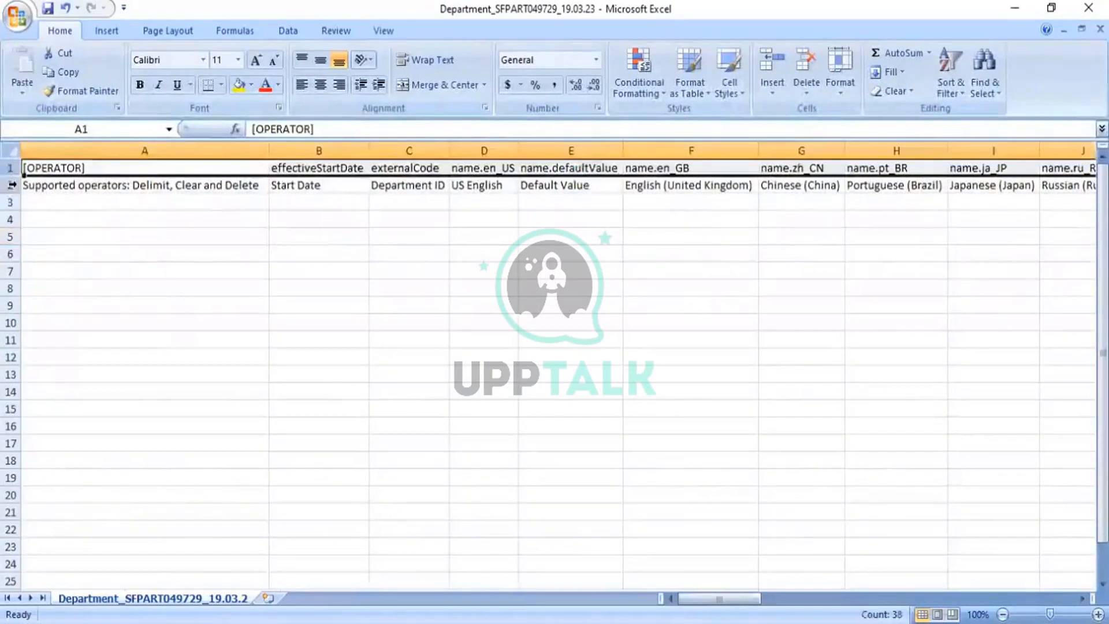
pyautogui.click(10, 183)
pyautogui.click(10, 168)
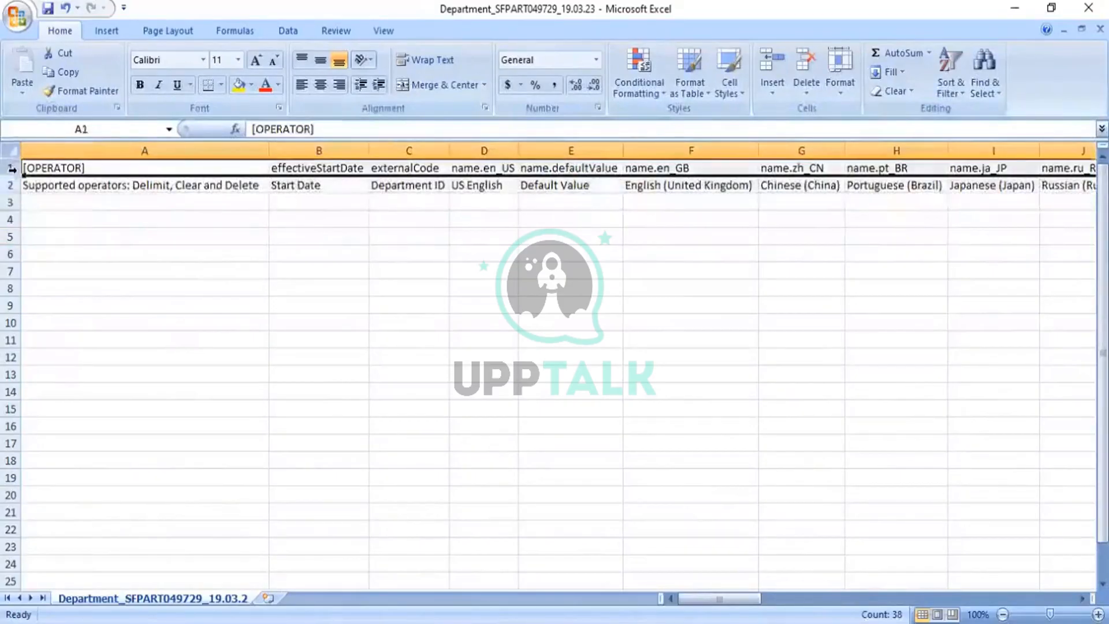
pyautogui.click(11, 184)
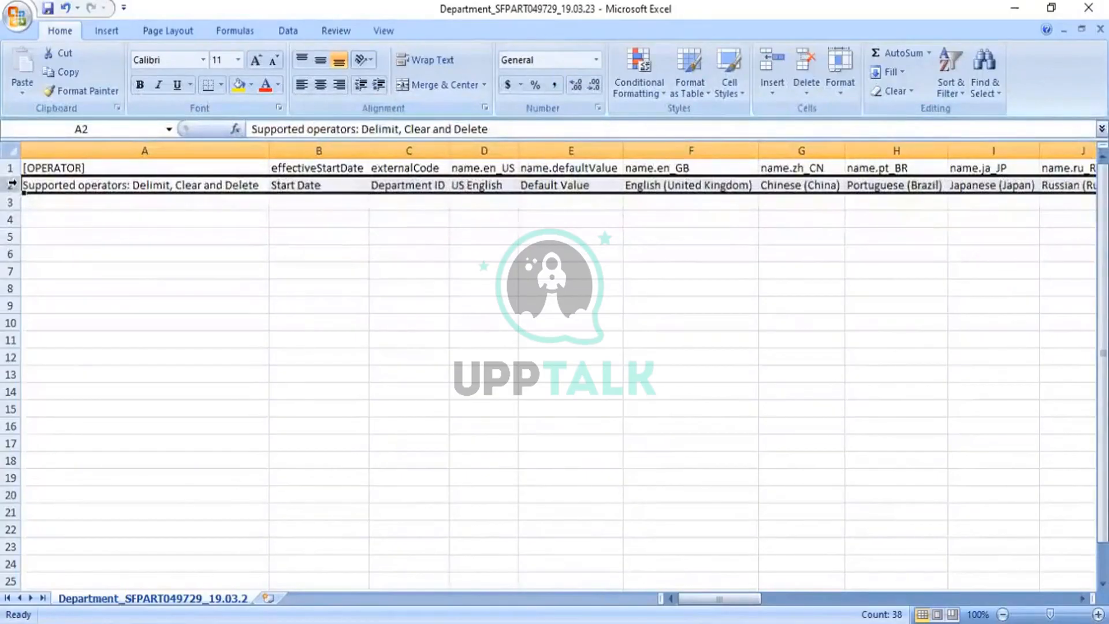
pyautogui.click(12, 167)
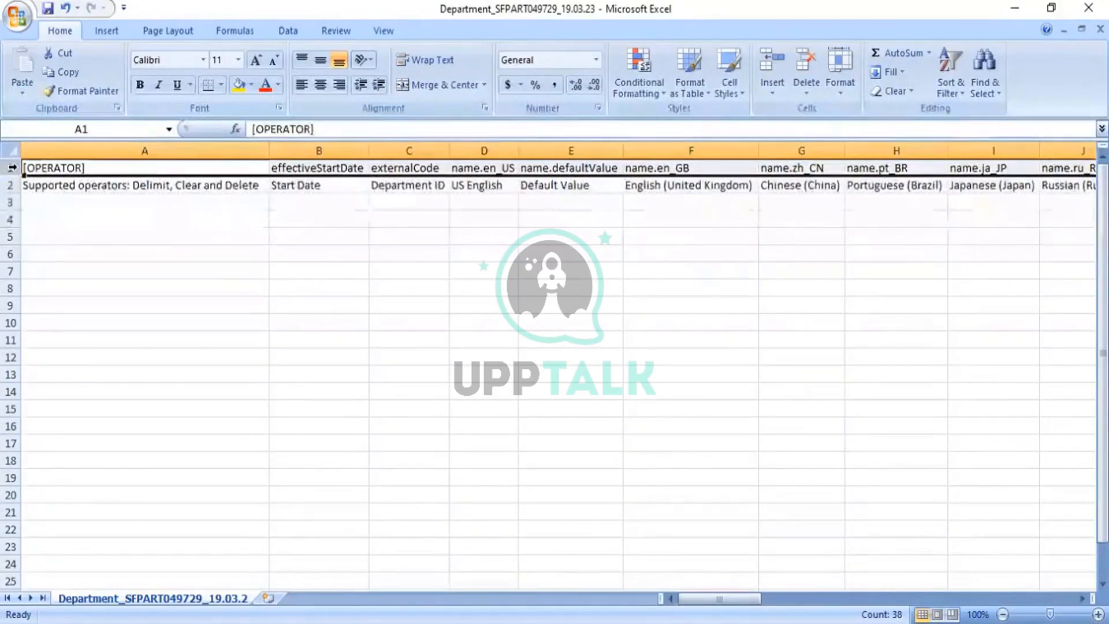
pyautogui.moveTo(8, 193); pyautogui.dragTo(8, 189)
pyautogui.click(12, 184)
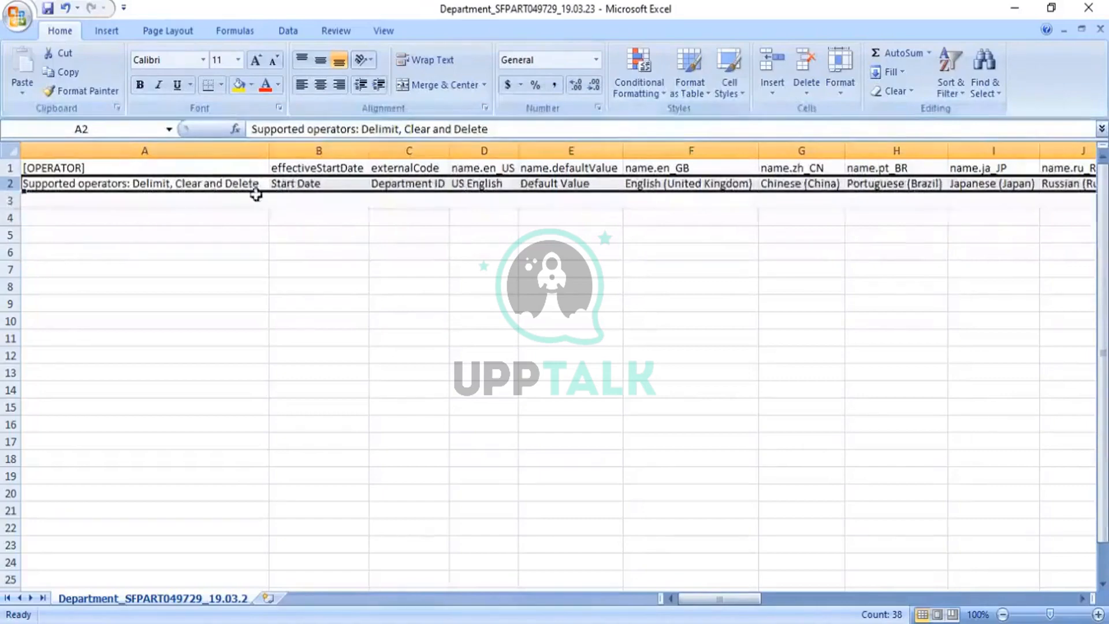
pyautogui.click(312, 184)
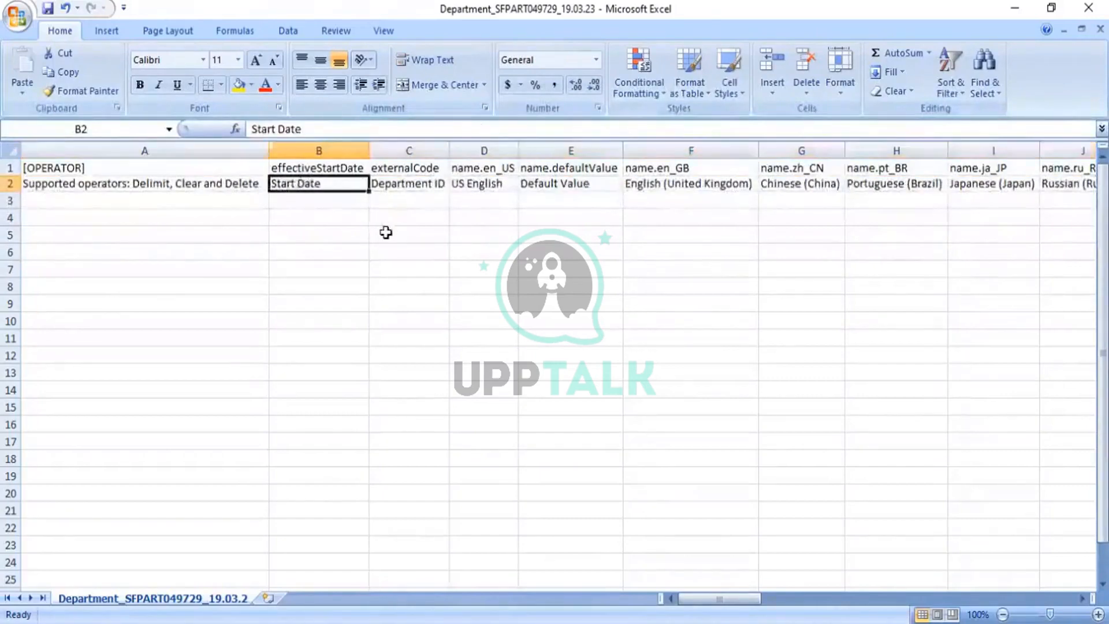
pyautogui.press('Right')
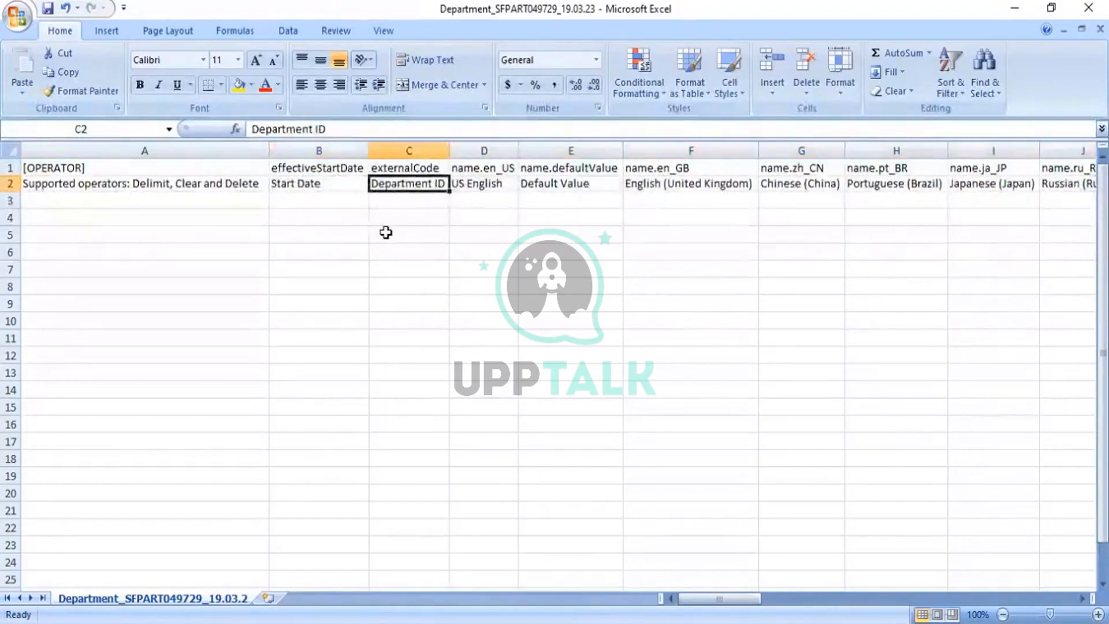
pyautogui.press('Right')
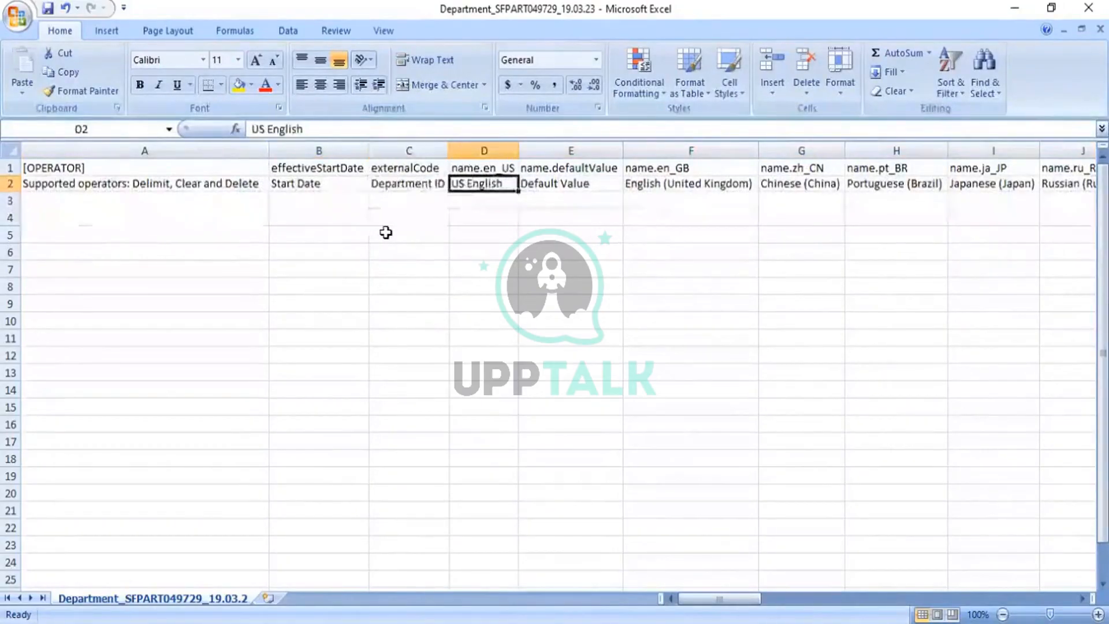
pyautogui.press('Right')
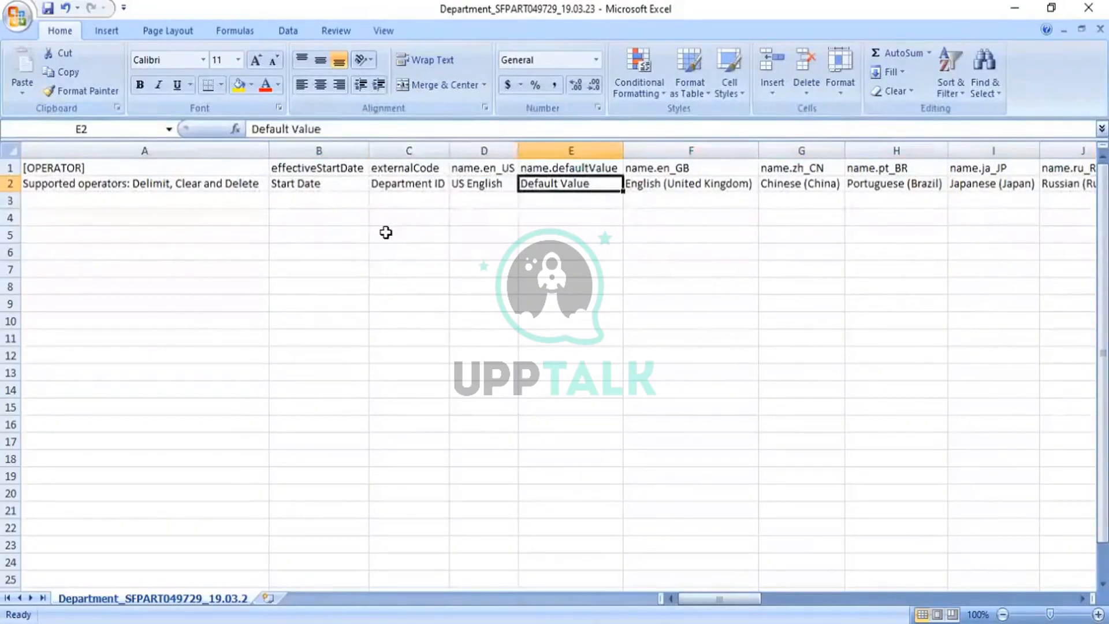
pyautogui.press('Right')
pyautogui.press('Right')
pyautogui.press('Right')
pyautogui.press('Right')
pyautogui.press('Right')
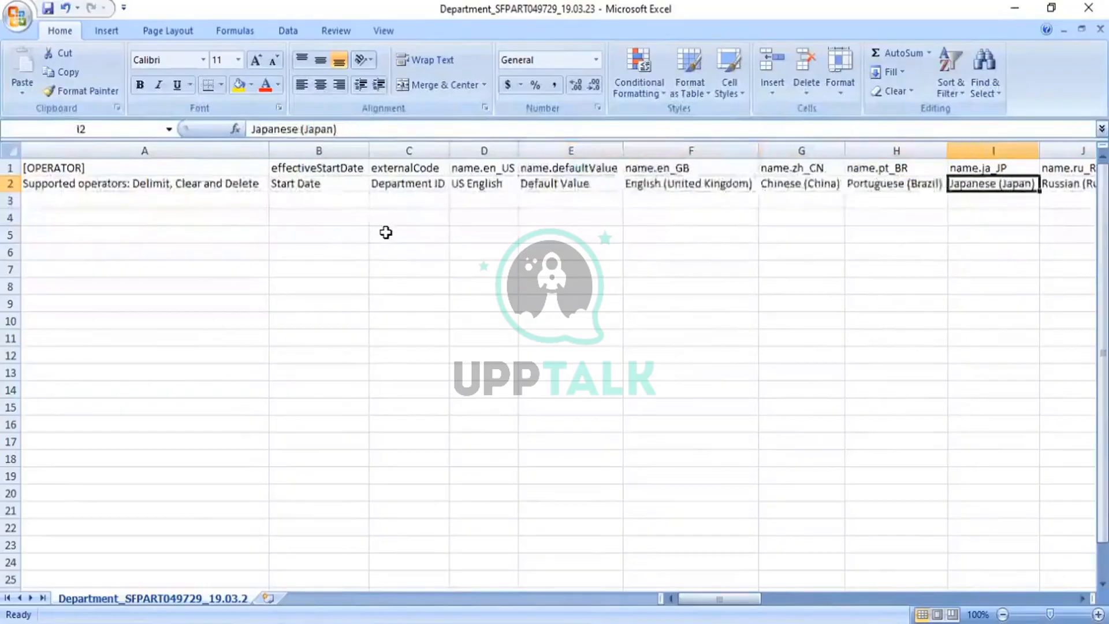
pyautogui.press('Right')
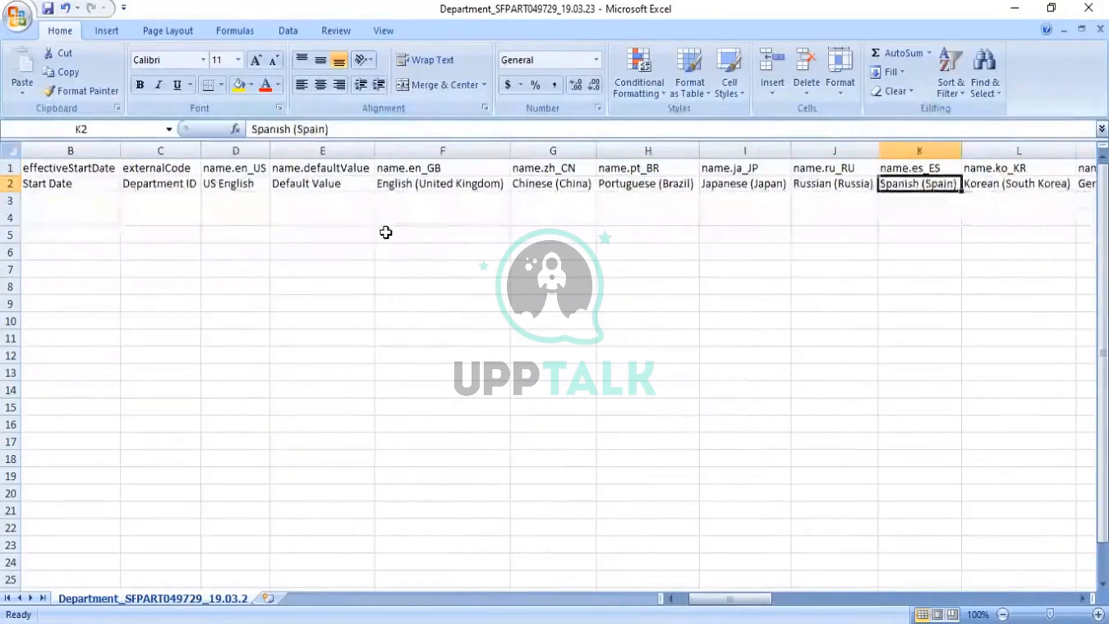
pyautogui.press('Right')
pyautogui.press('Right')
pyautogui.press('Right')
pyautogui.press('Right')
pyautogui.press('Right')
pyautogui.press('Right')
pyautogui.press('Right')
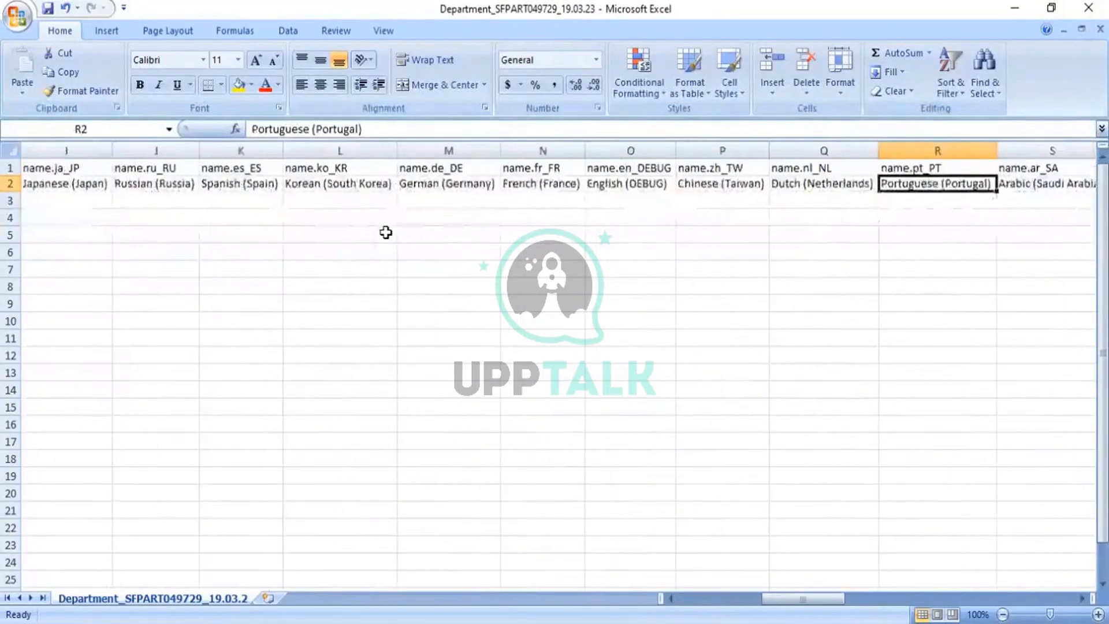
pyautogui.press('Right')
pyautogui.press('Right')
pyautogui.press('Right')
pyautogui.press('Right')
pyautogui.press('Right')
pyautogui.press('Right')
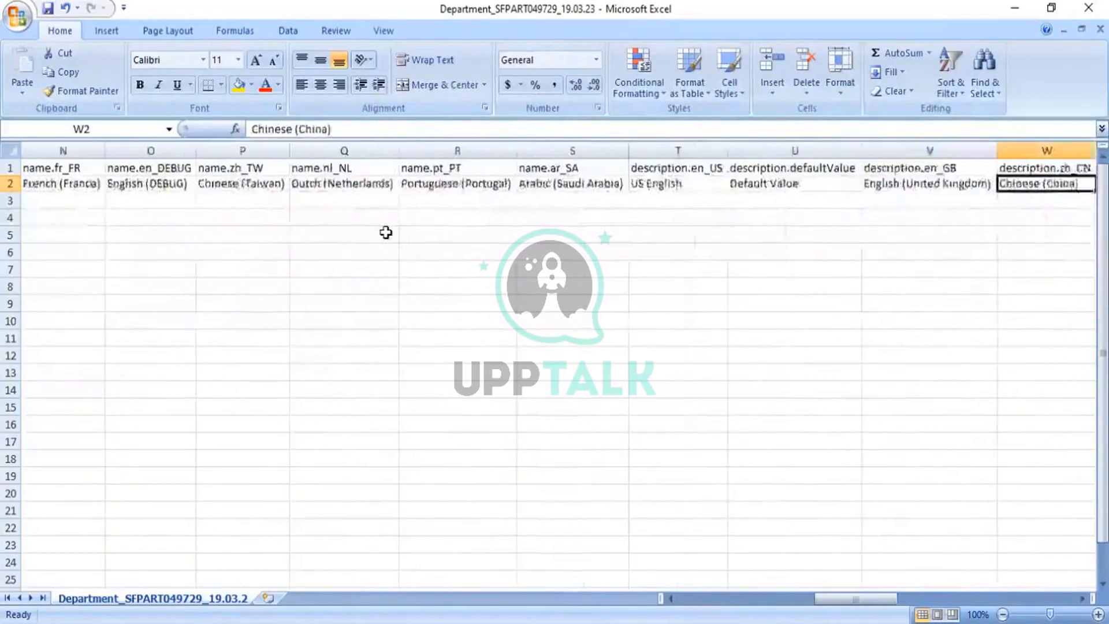
pyautogui.press('Right')
pyautogui.press('Right')
pyautogui.press('Right')
pyautogui.press('Right')
pyautogui.press('Right')
pyautogui.press('Right')
pyautogui.press('Right')
pyautogui.press('Right')
pyautogui.press('Right')
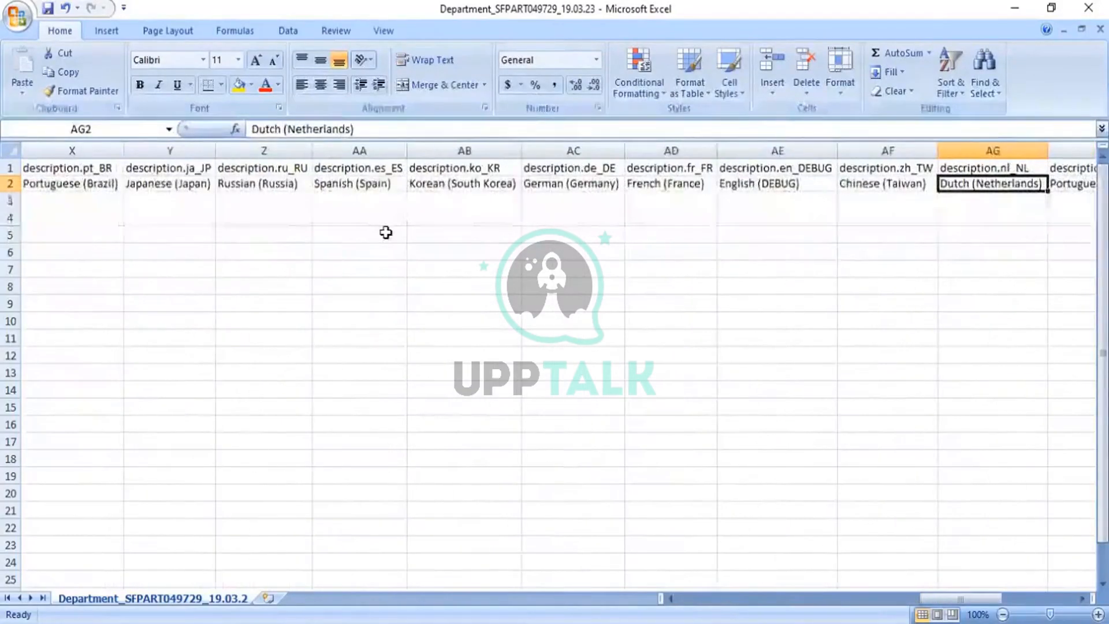
pyautogui.press('Right')
pyautogui.press('Right')
pyautogui.press('Right')
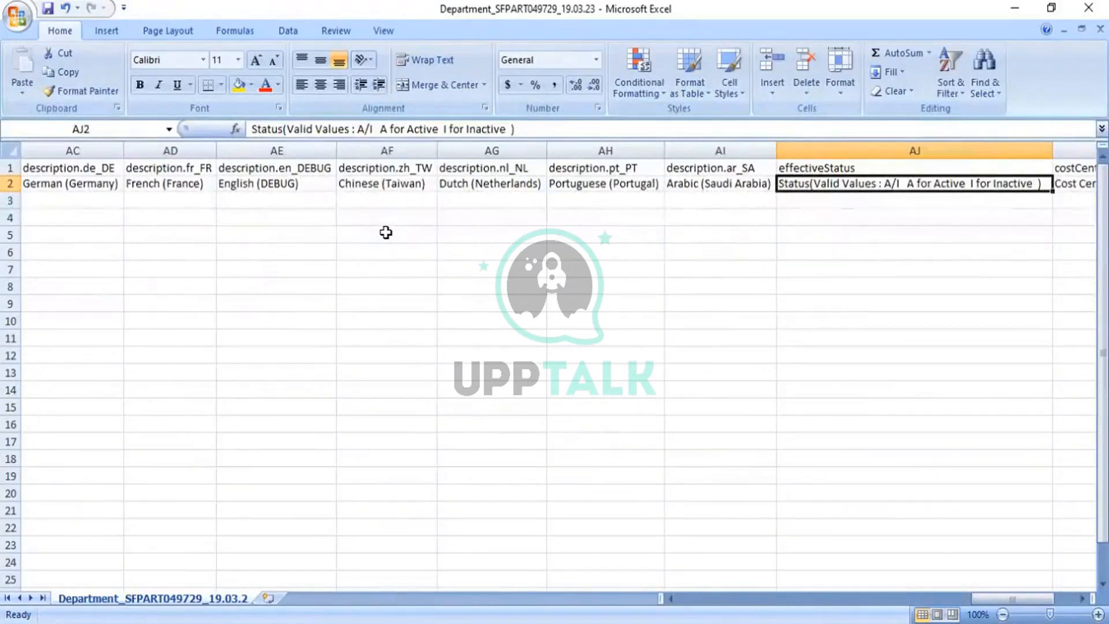
pyautogui.press('Right')
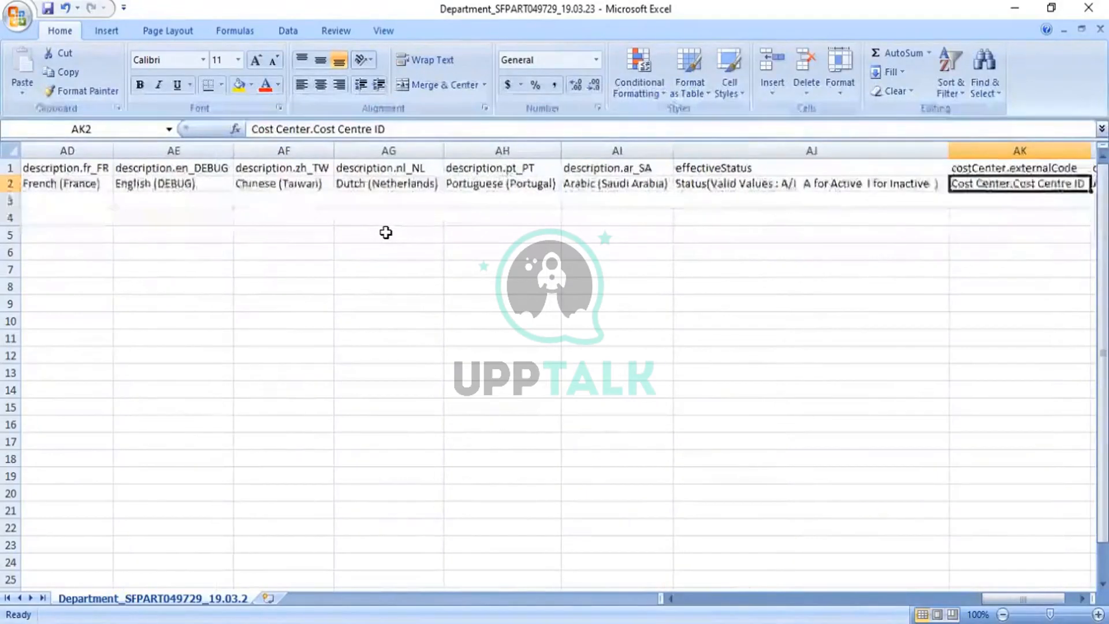
pyautogui.press('Right')
pyautogui.press('Right')
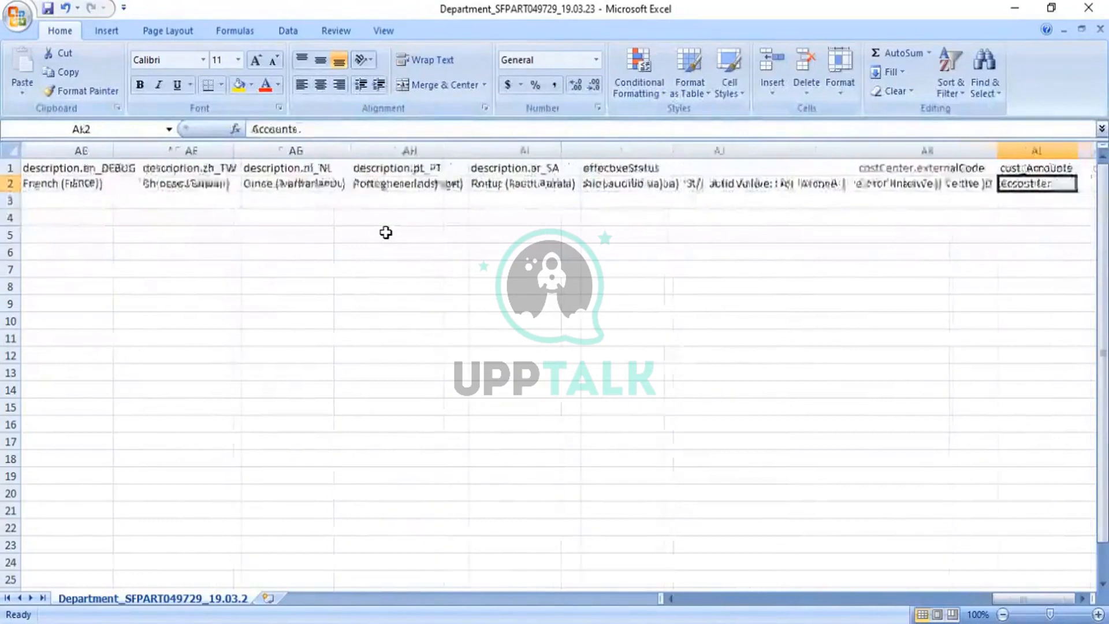
pyautogui.press('Left')
pyautogui.press('Left')
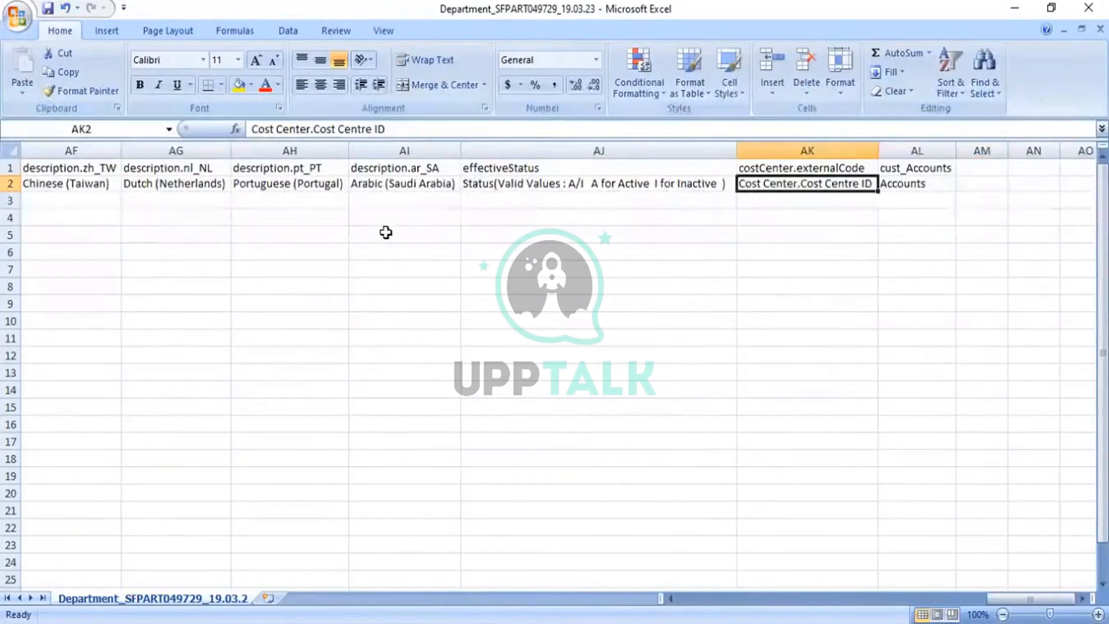
pyautogui.press('Down')
pyautogui.press('Left')
pyautogui.press('Left')
pyautogui.press('Left')
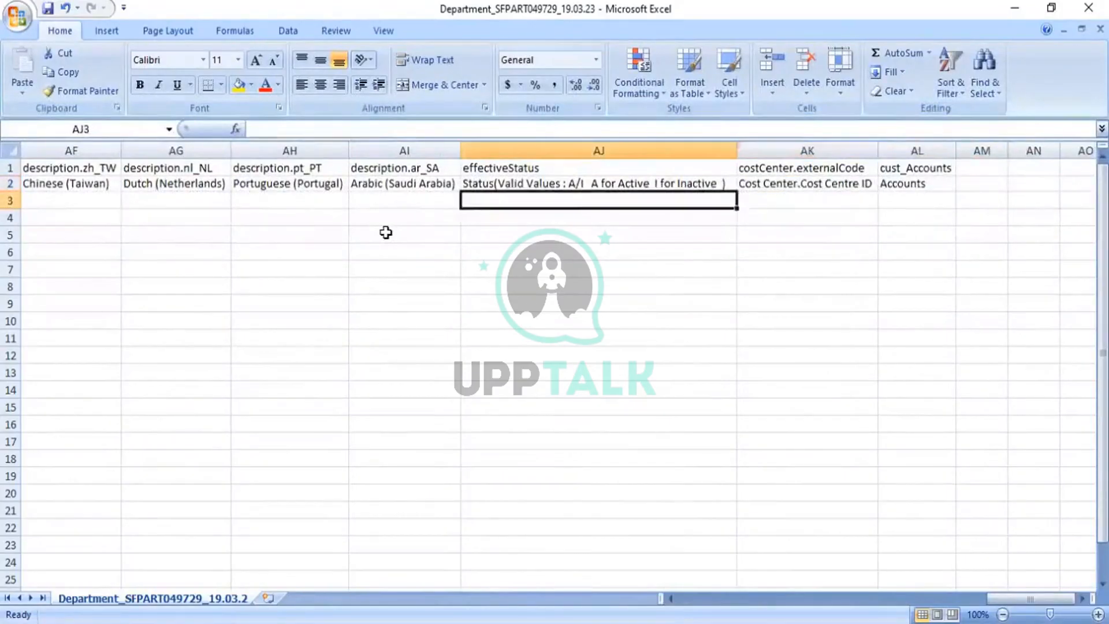
pyautogui.press('Left')
pyautogui.press('Left')
pyautogui.press('Left')
pyautogui.press('Left')
pyautogui.press('Left')
pyautogui.press('Left')
pyautogui.press('Left')
pyautogui.press('Left')
pyautogui.press('Left')
pyautogui.press('Left')
pyautogui.press('Left')
pyautogui.press('Left')
pyautogui.press('Left')
pyautogui.press('Left')
pyautogui.press('Left')
pyautogui.press('Left')
pyautogui.press('Left')
pyautogui.press('Left')
pyautogui.press('Left')
pyautogui.press('Left')
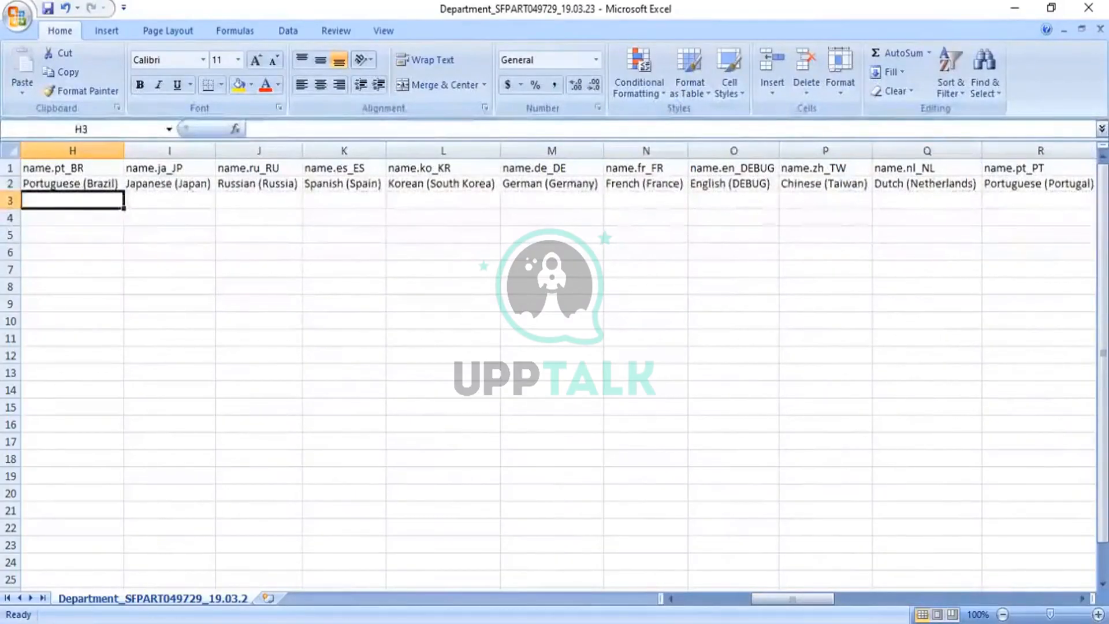
pyautogui.hotkey('alt', 'Tab')
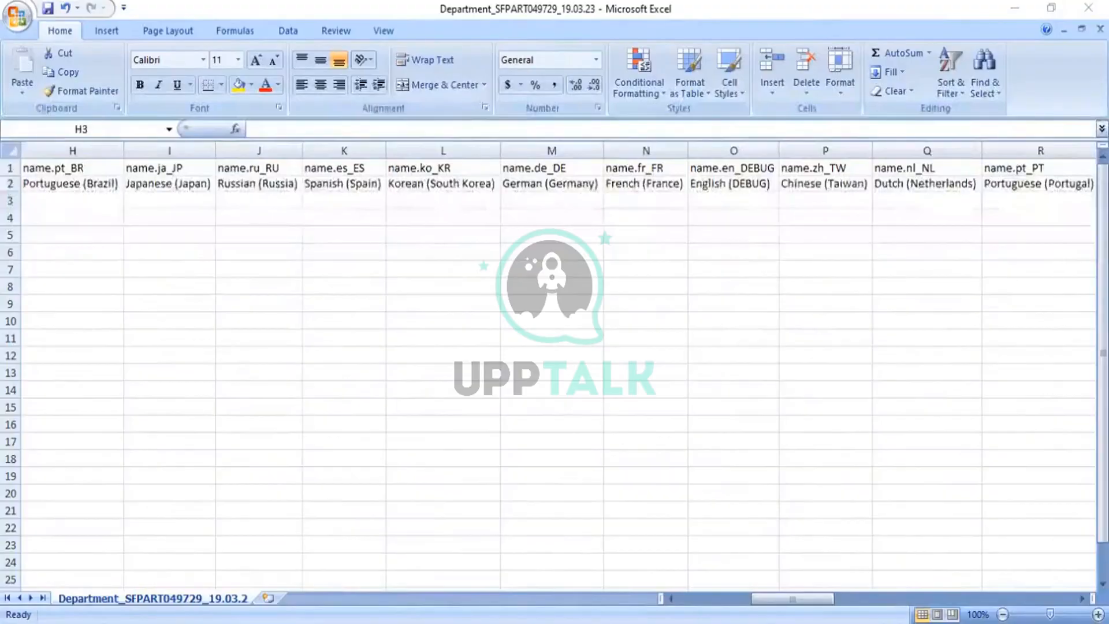
# - Auto-fit all columns in the 17.01.23 Department workbook to show MDF_Dept_F&A_PMI and MDF_Dept_Stores_PMI
pyautogui.click(633, 353)
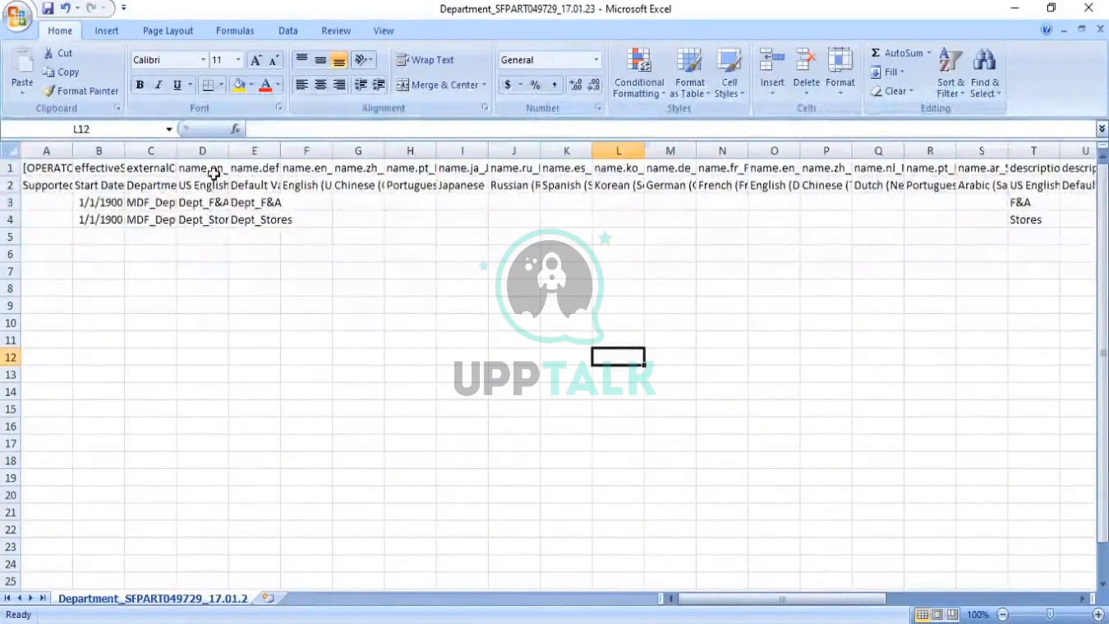
pyautogui.click(8, 153)
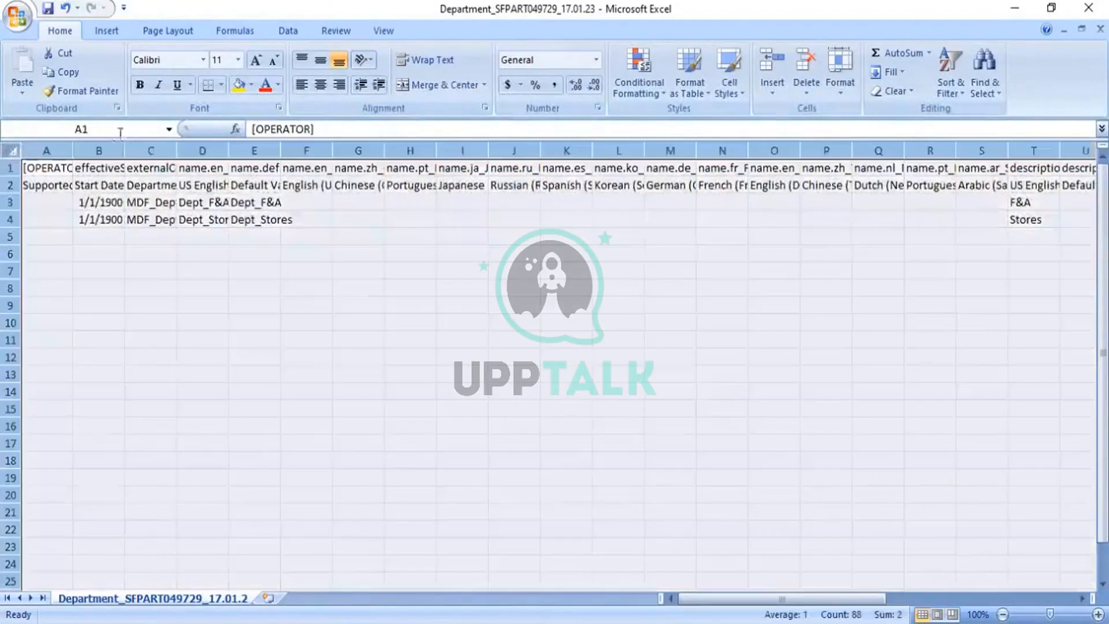
pyautogui.doubleClick(173, 149)
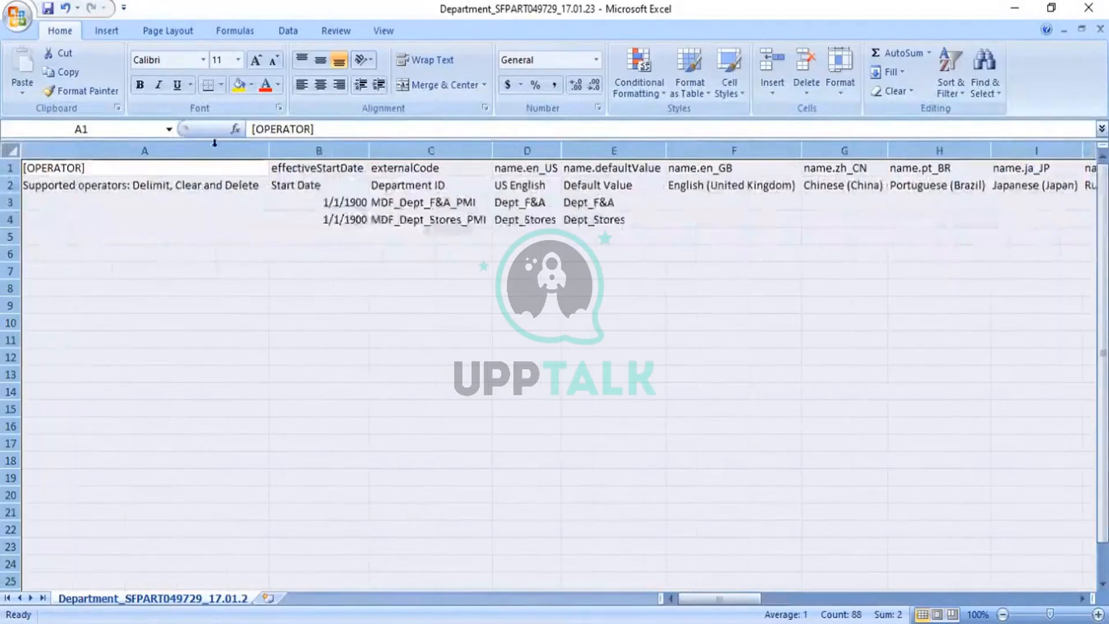
pyautogui.click(465, 301)
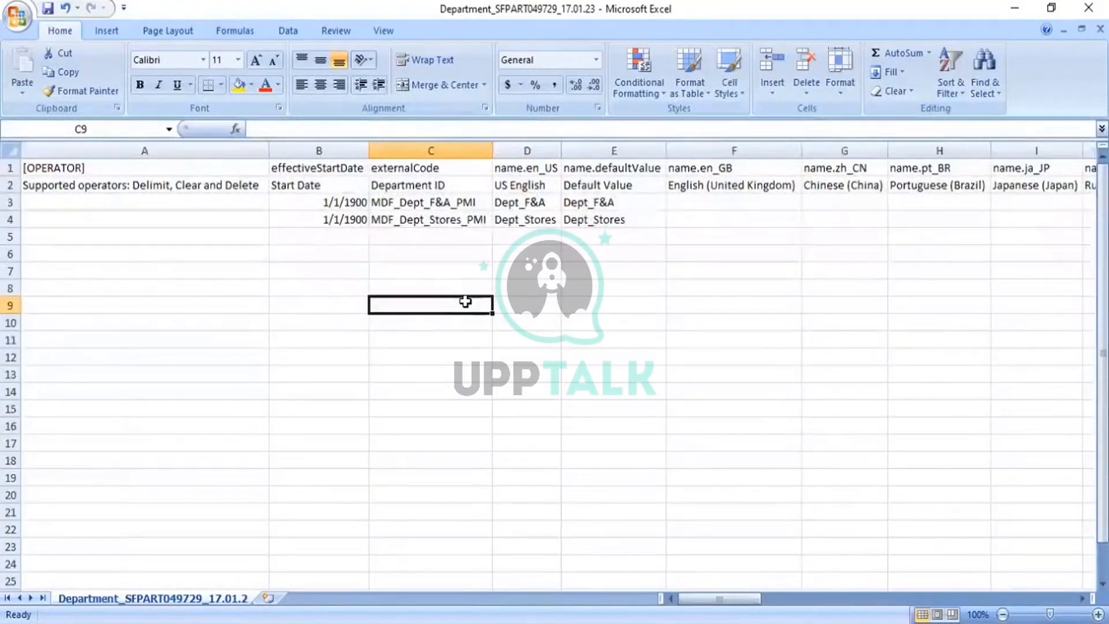
pyautogui.click(11, 204)
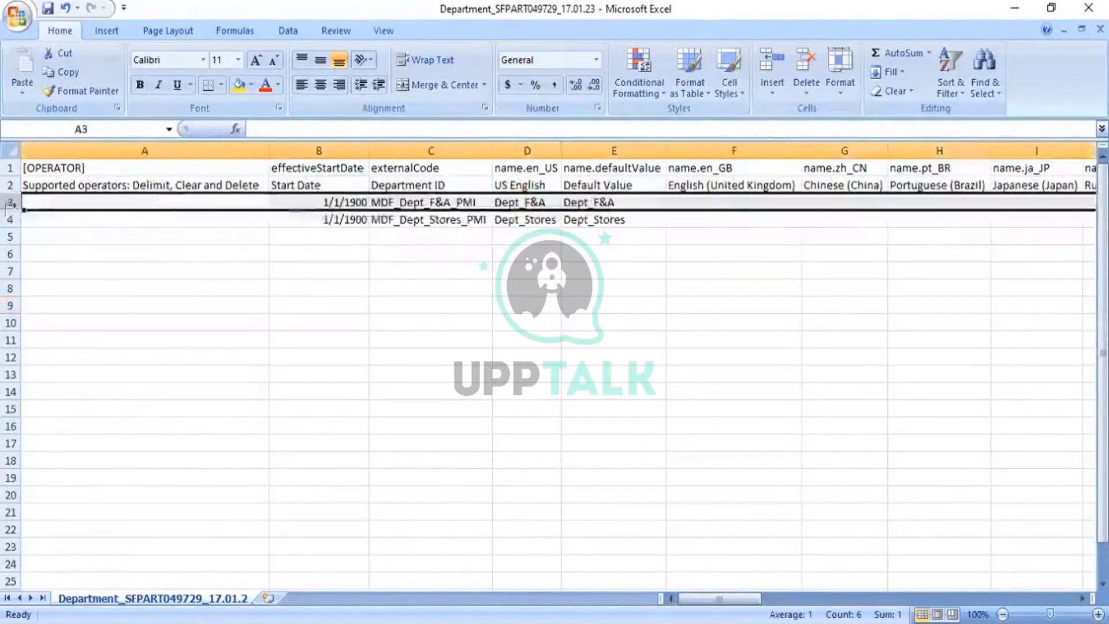
# - Copy the Dept_F&A and Dept_Stores rows into rows 3–4 of the 19.03.23 template
pyautogui.hotkey('shift', 'Down')
pyautogui.hotkey('ctrl', 'c')
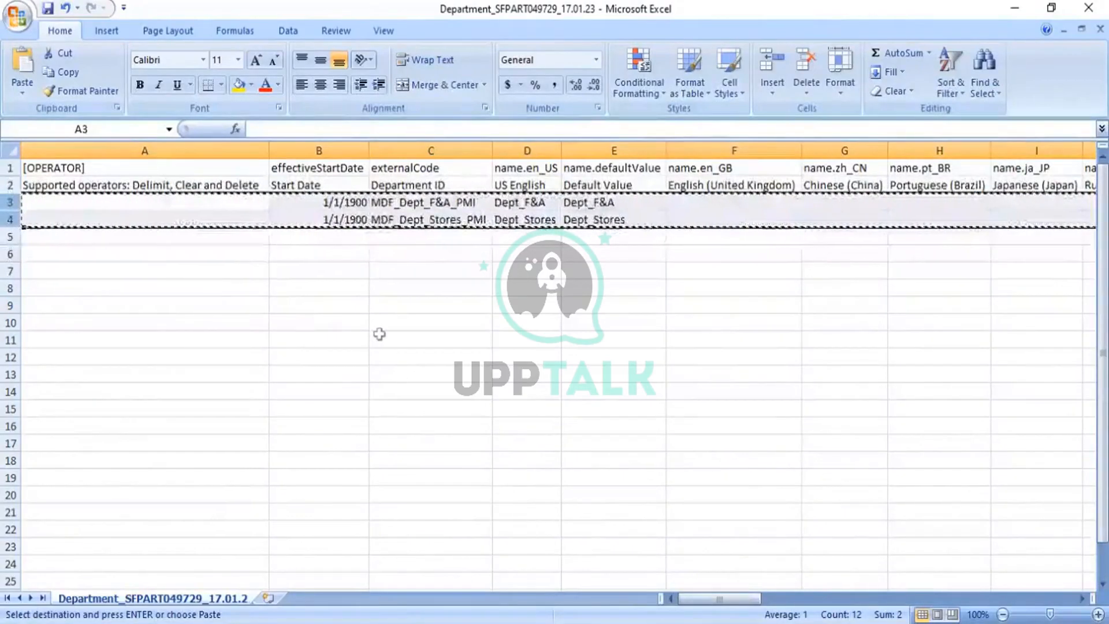
pyautogui.hotkey('alt', 'Tab')
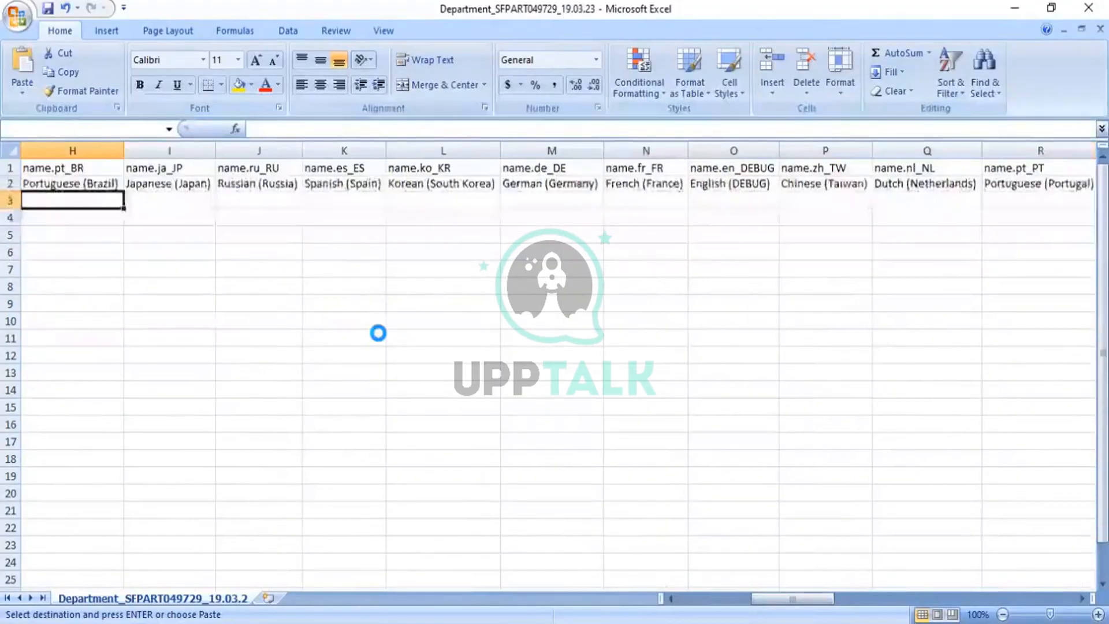
pyautogui.hotkey('ctrl', 'v')
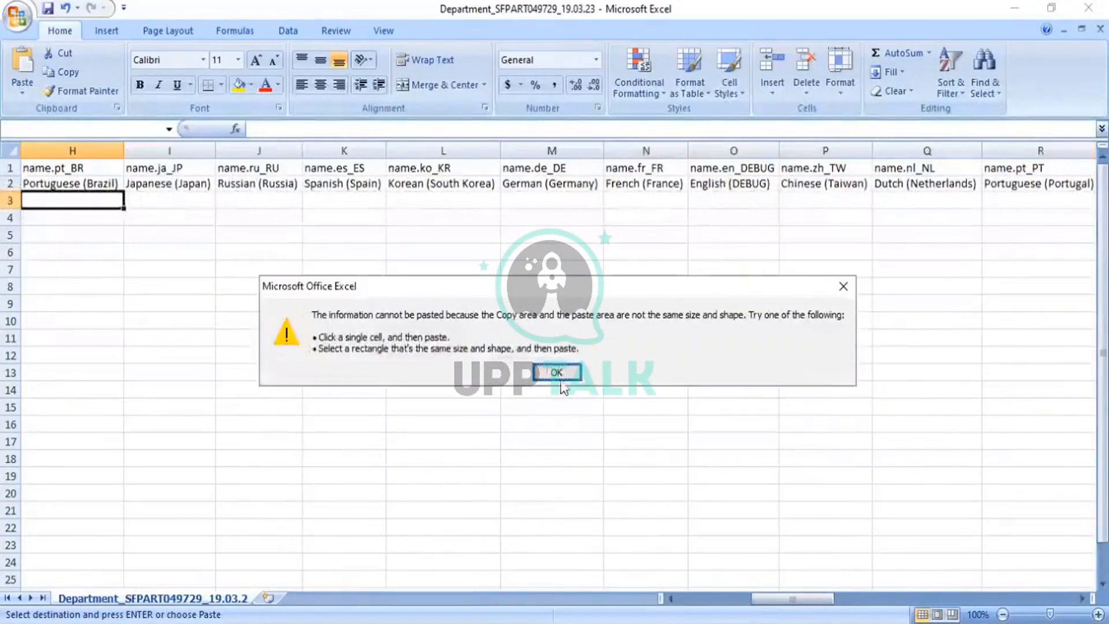
pyautogui.click(560, 376)
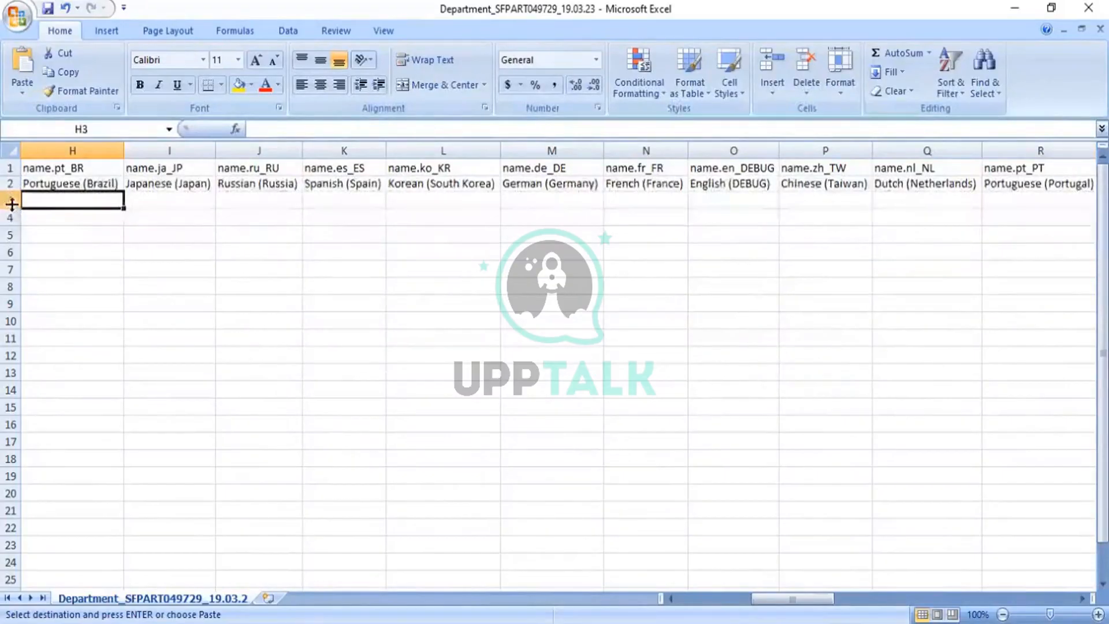
pyautogui.press('Left')
pyautogui.press('Left')
pyautogui.press('Left')
pyautogui.press('Left')
pyautogui.press('Left')
pyautogui.press('Left')
pyautogui.press('Left')
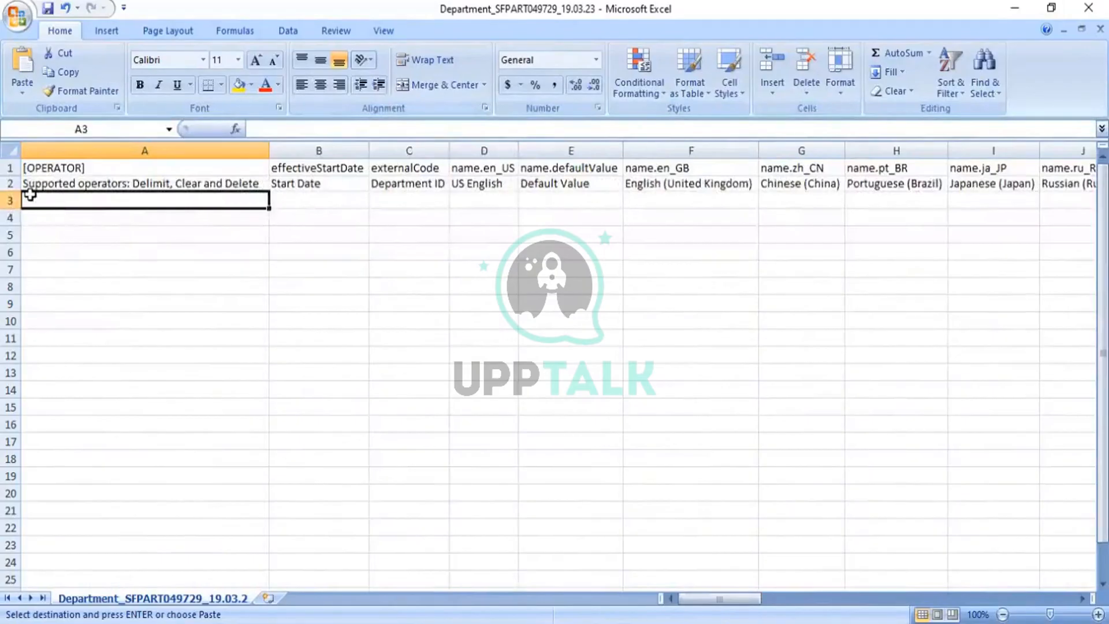
pyautogui.hotkey('ctrl', 'v')
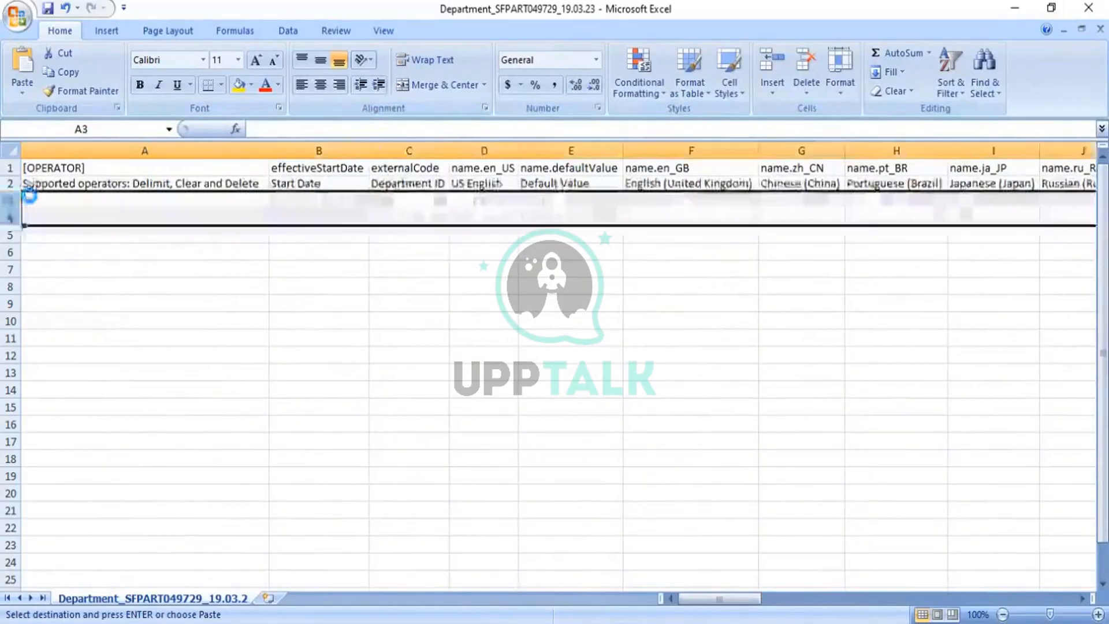
pyautogui.click(308, 286)
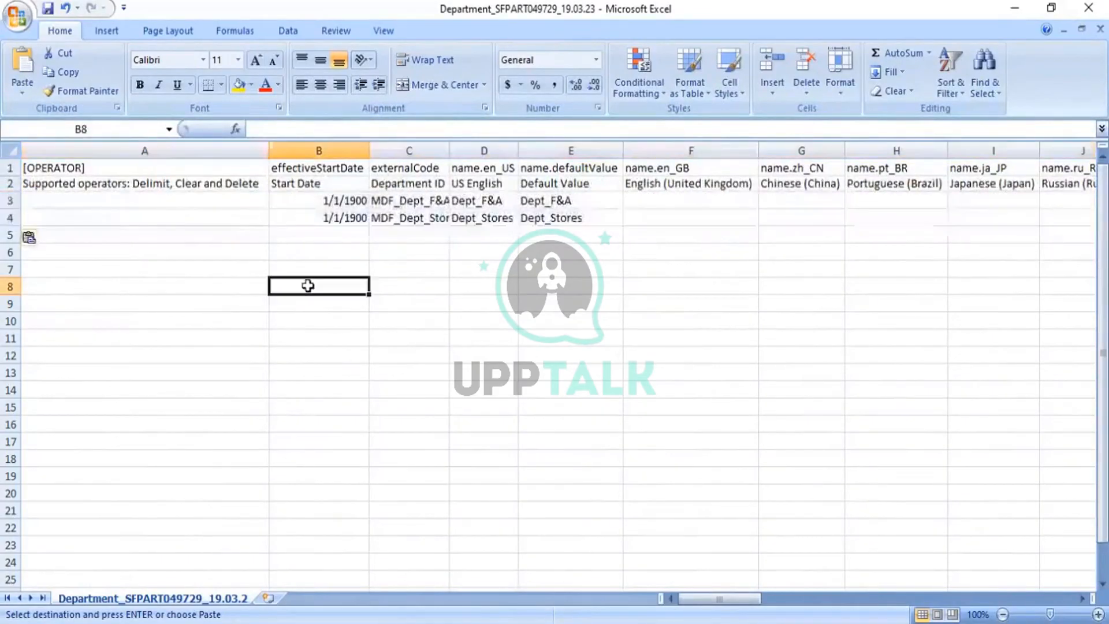
# - Re-enter B3's 1/1/1900 start date as a real date and widen column C for the codes
pyautogui.click(349, 201)
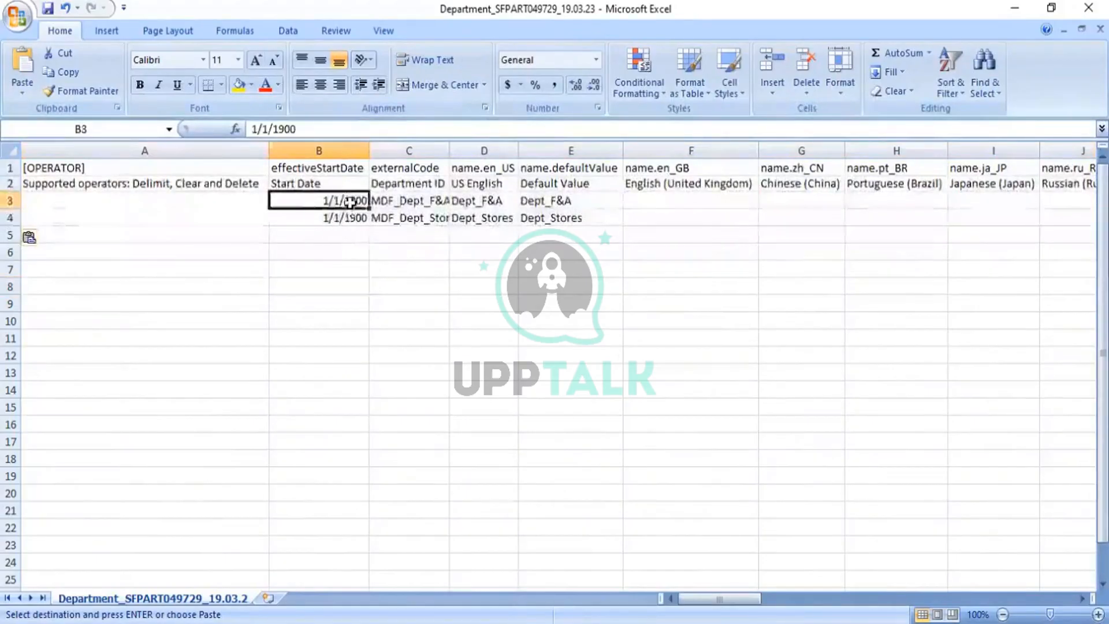
pyautogui.click(257, 129)
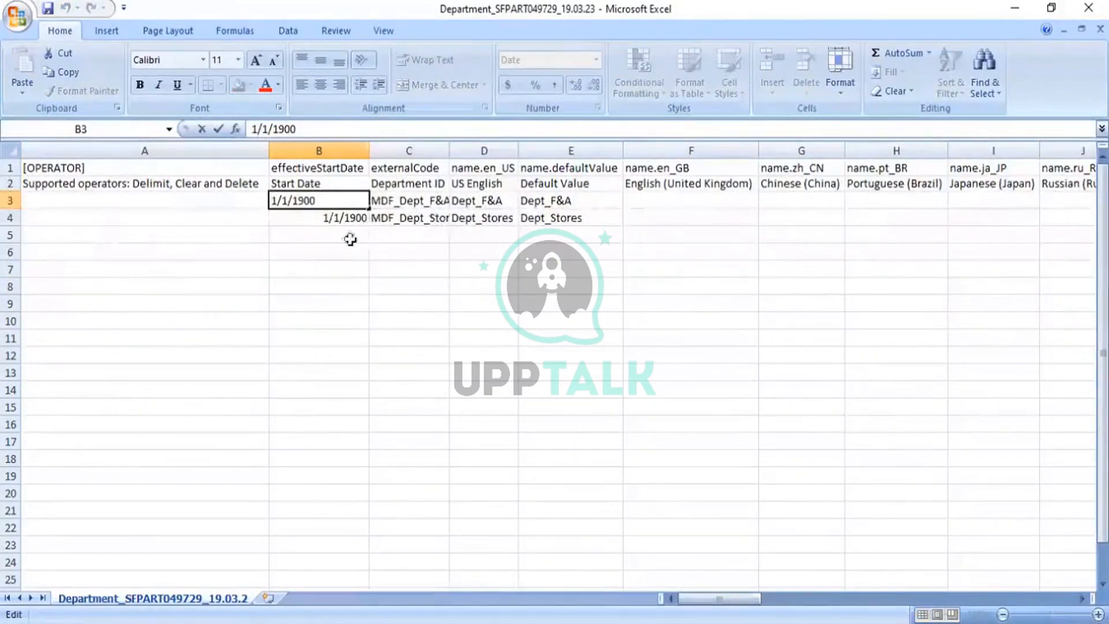
pyautogui.click(350, 221)
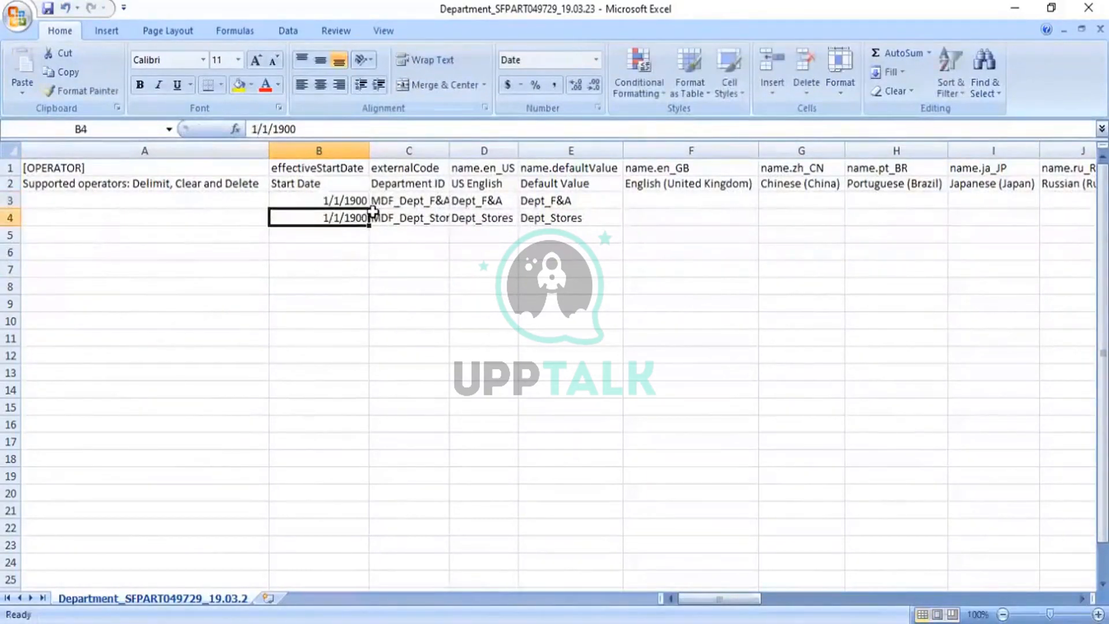
pyautogui.click(415, 203)
pyautogui.doubleClick(450, 150)
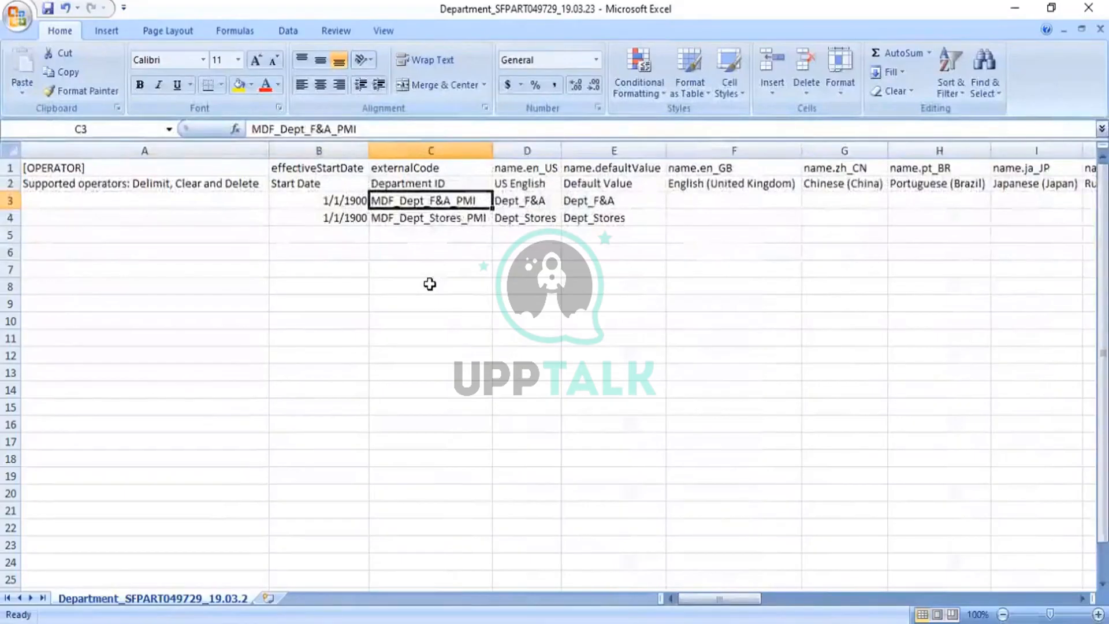
# - Change the department code in C3 to Dept_Admin_PMI
pyautogui.write('DPE')
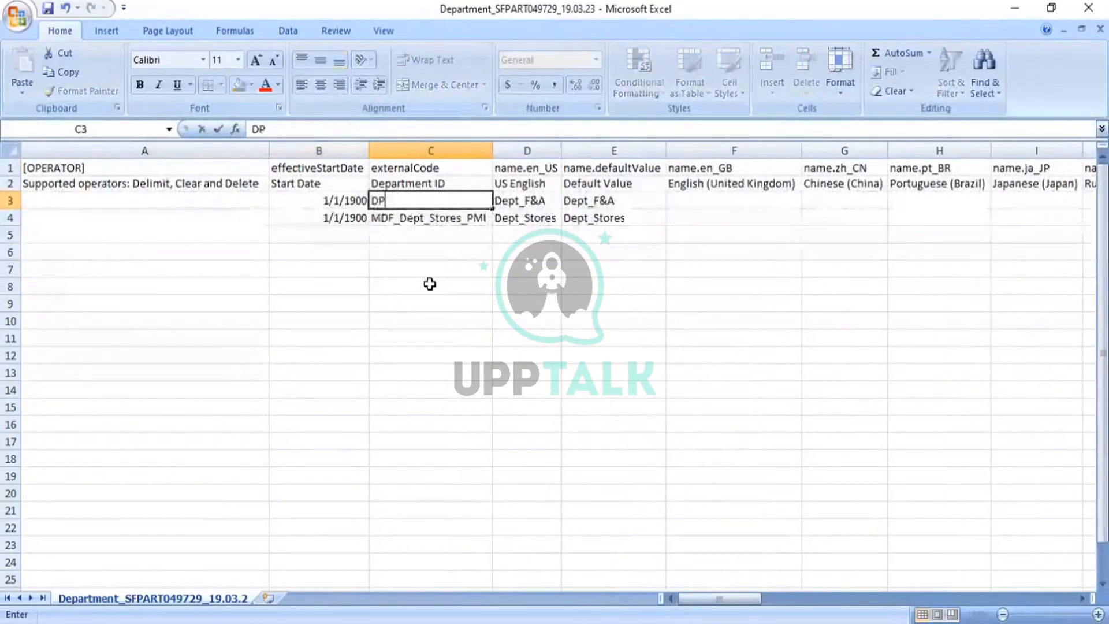
pyautogui.press('BackSpace')
pyautogui.press('BackSpace')
pyautogui.press('BackSpace')
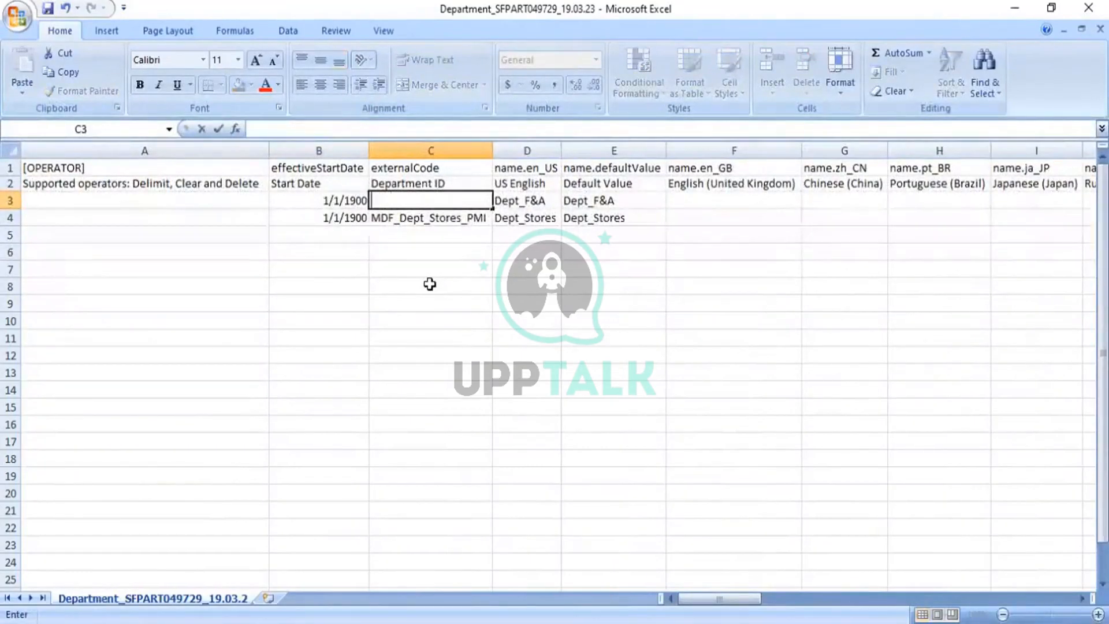
pyautogui.write('Dept')
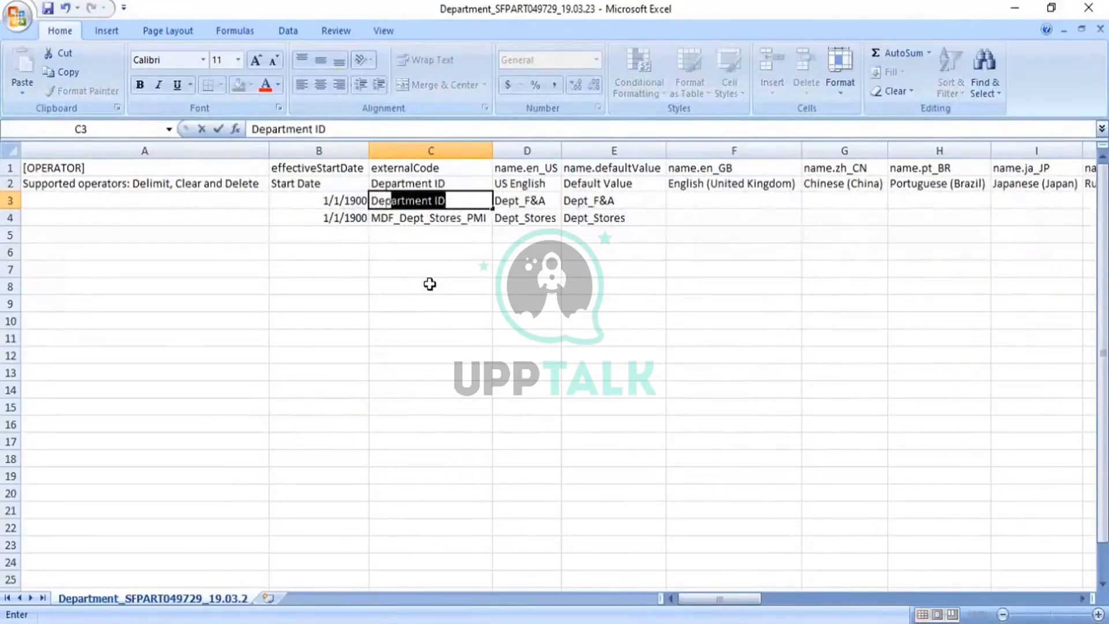
pyautogui.write('_')
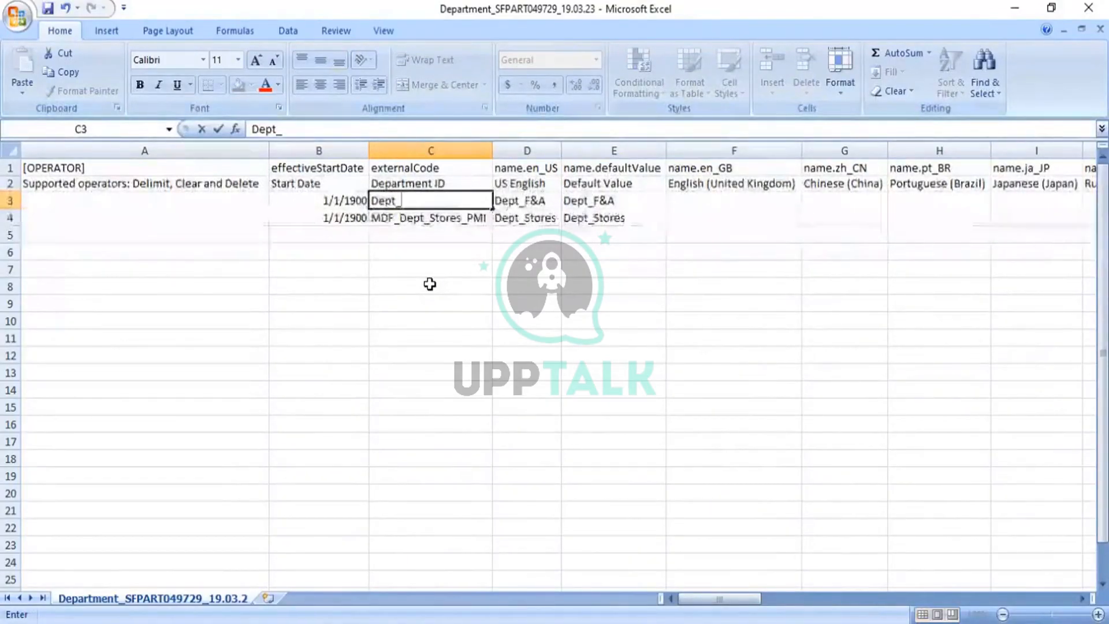
pyautogui.write('Ad')
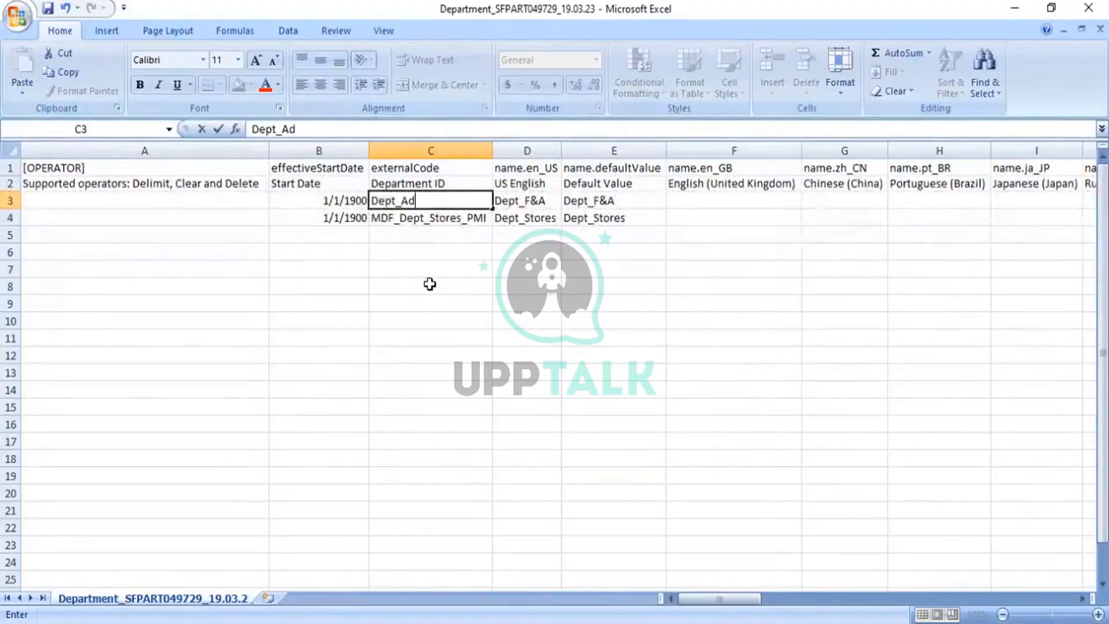
pyautogui.write('mi')
pyautogui.press('BackSpace')
pyautogui.write('min')
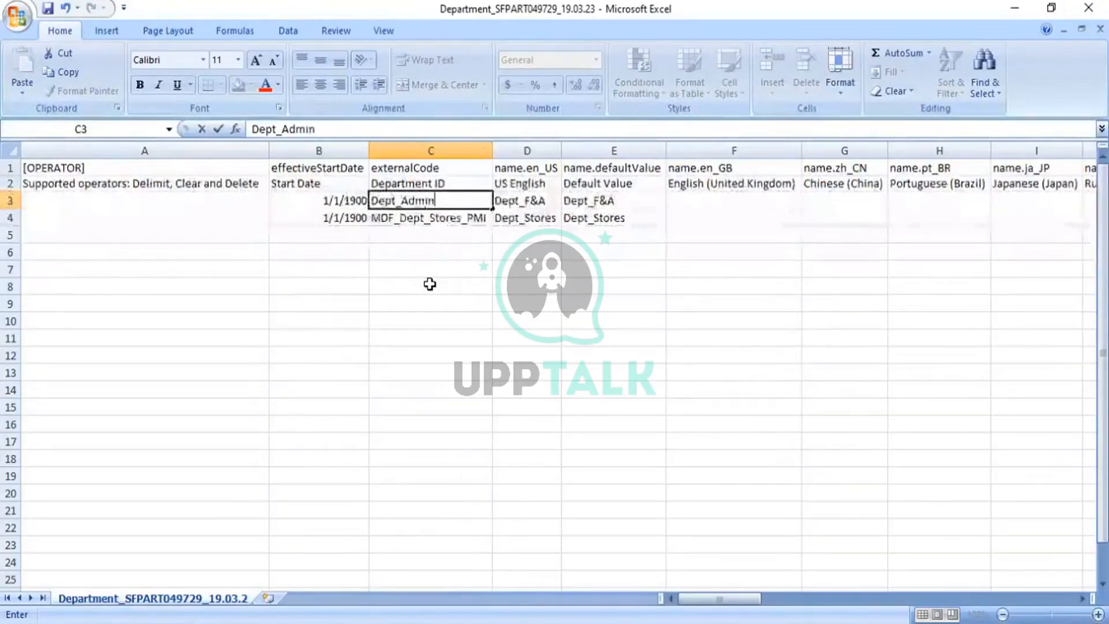
pyautogui.write('_PMI')
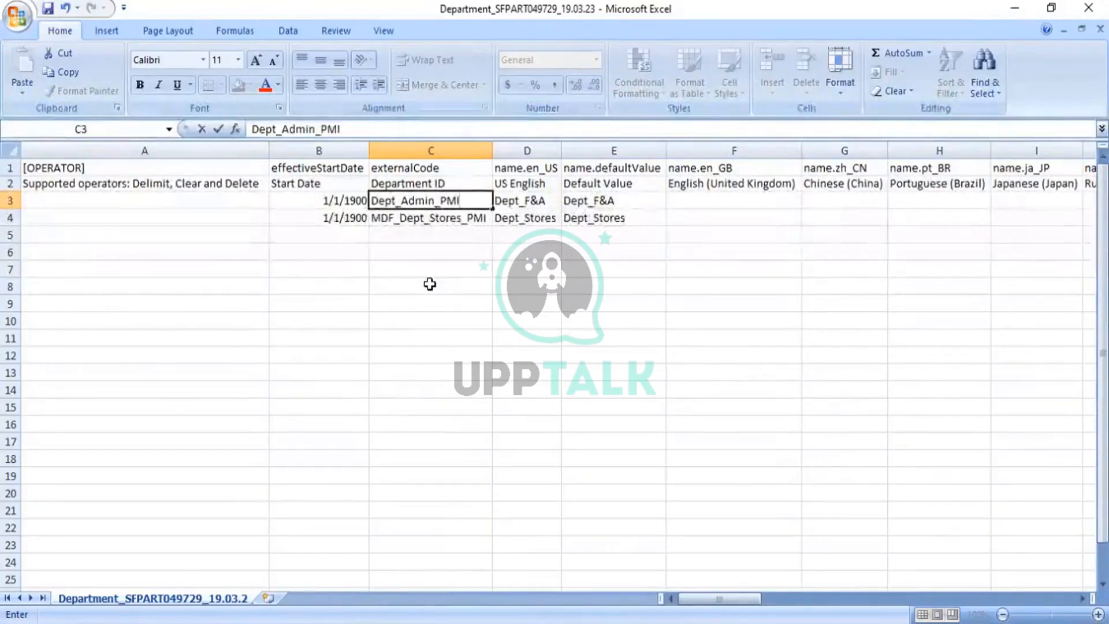
pyautogui.click(524, 202)
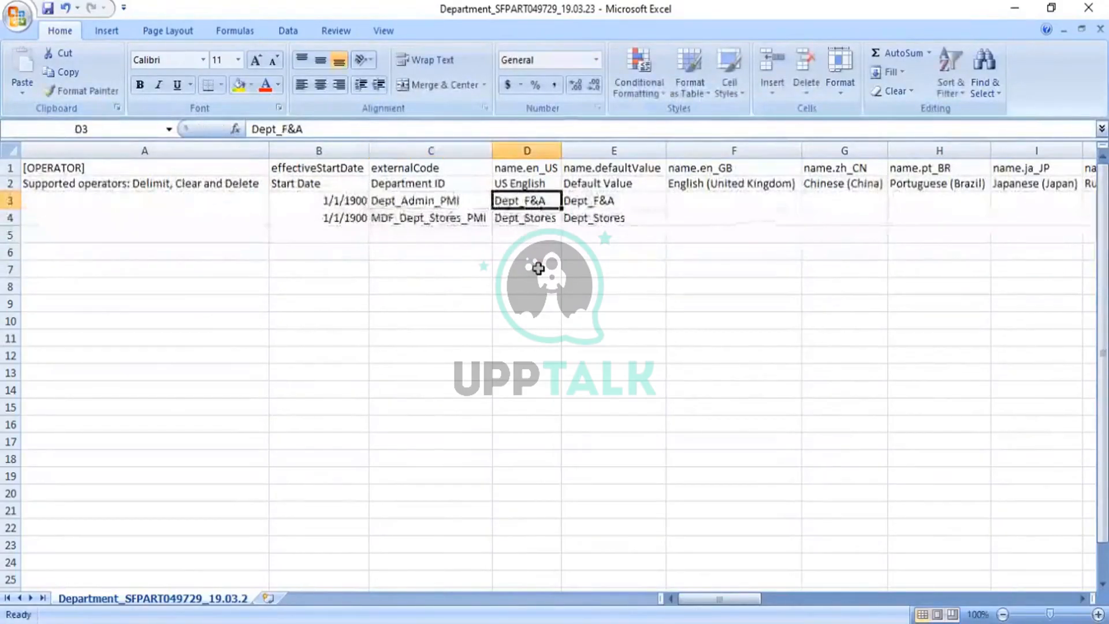
# - Enter Dept_Admin as the US English name in D3 and copy it into the default value E3
pyautogui.write('Dept_')
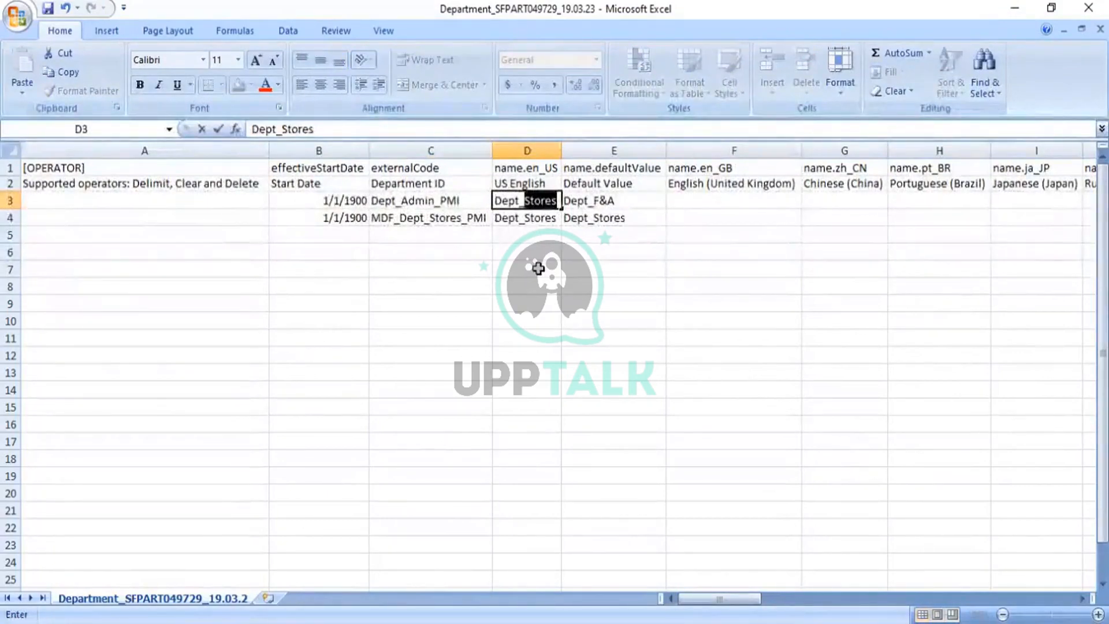
pyautogui.write('Admin')
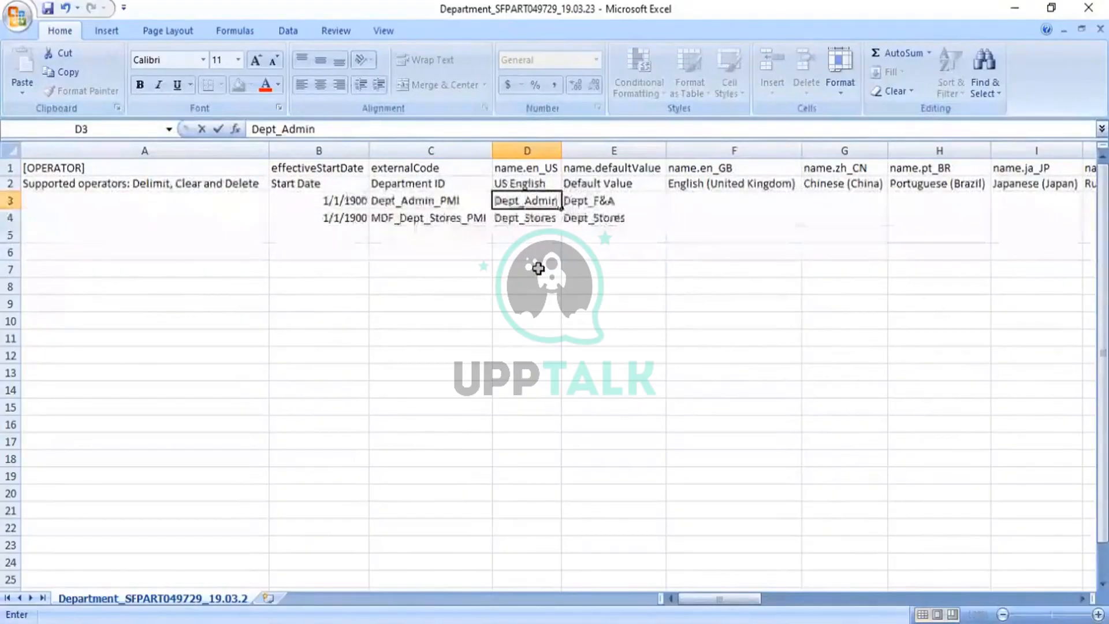
pyautogui.press('Tab')
pyautogui.press('Left')
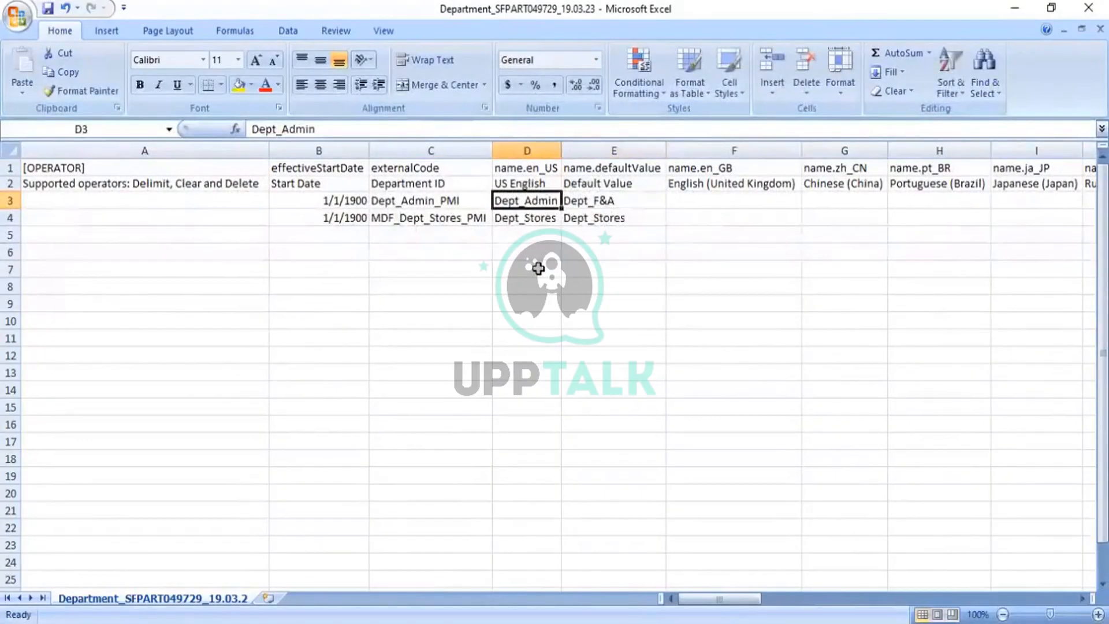
pyautogui.hotkey('ctrl', 'c')
pyautogui.press('Right')
pyautogui.hotkey('ctrl', 'v')
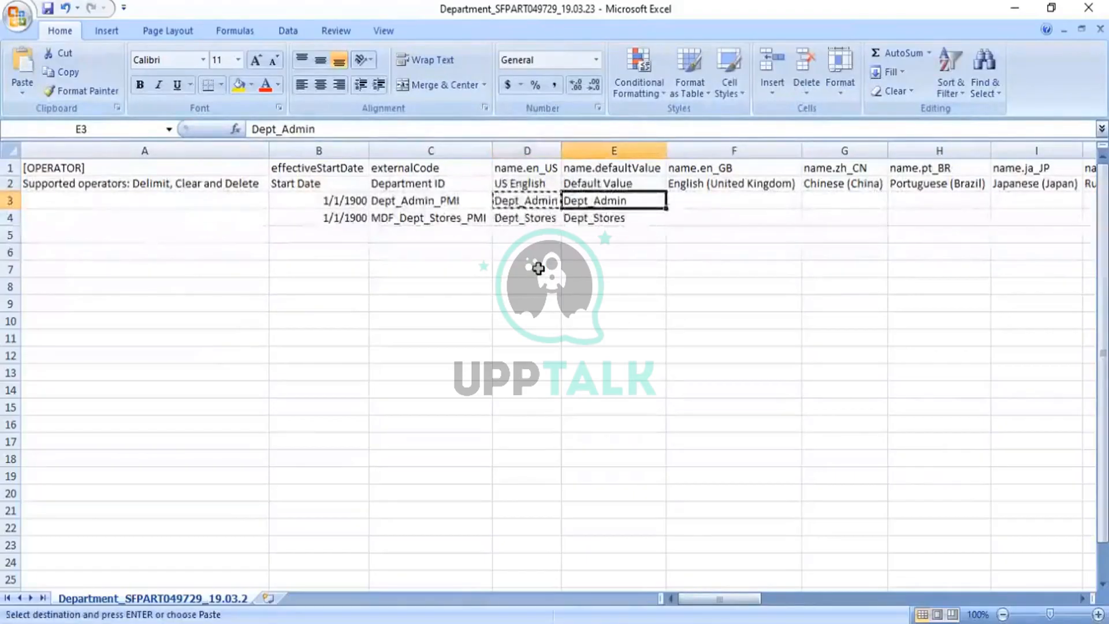
# - Begin retyping the Stores department code in C4, starting with 'Dept_'
pyautogui.press('Left')
pyautogui.press('Left')
pyautogui.press('Down')
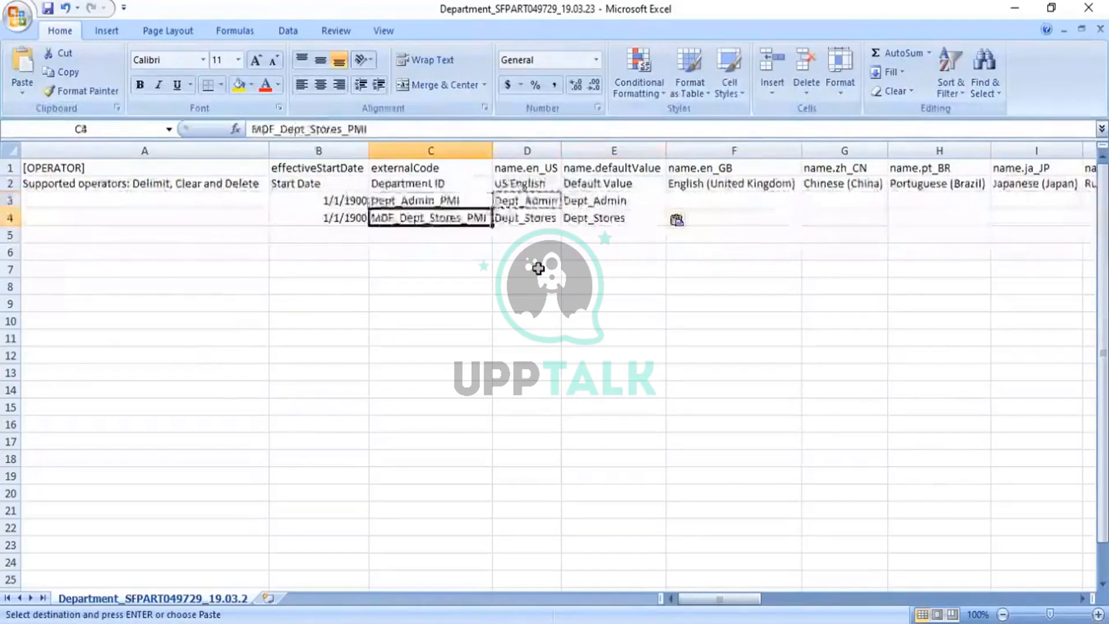
pyautogui.write('Dept')
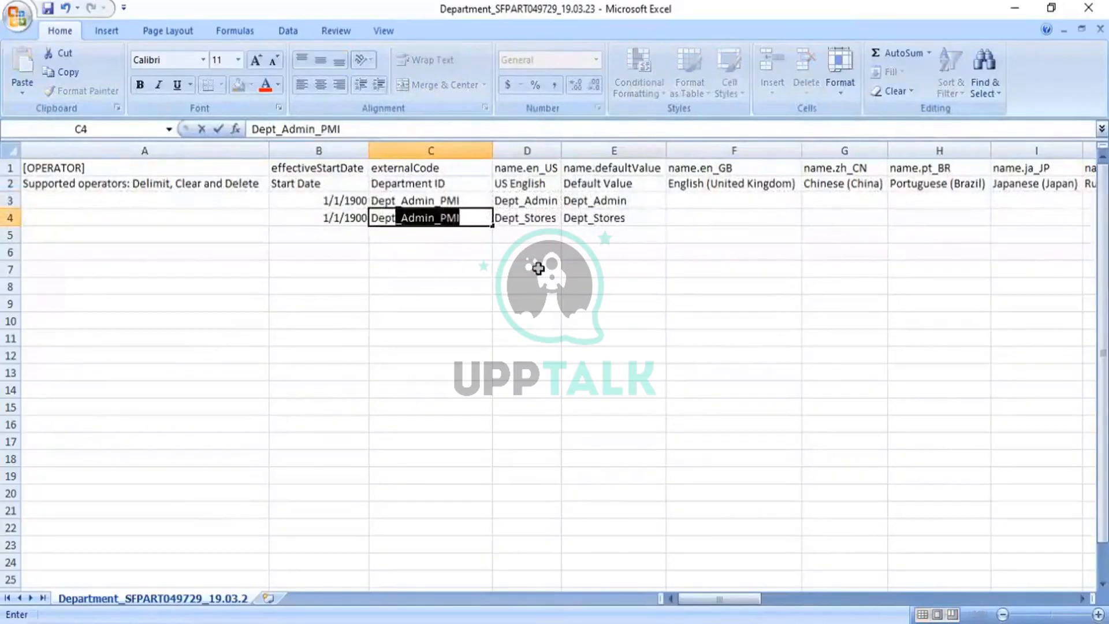
pyautogui.write('_Sales_PMI')
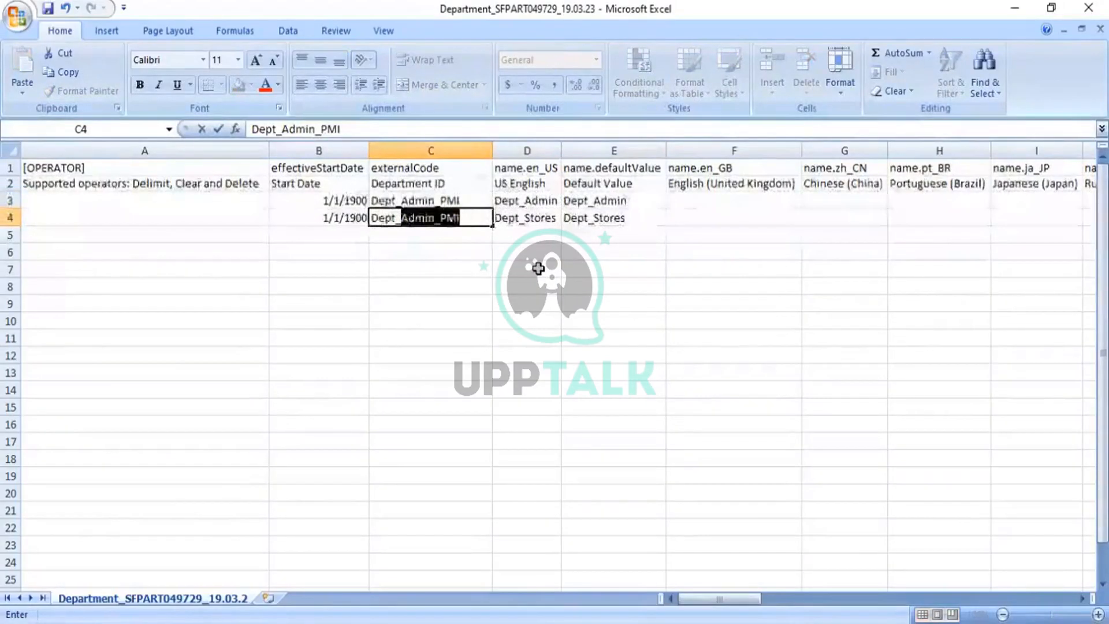
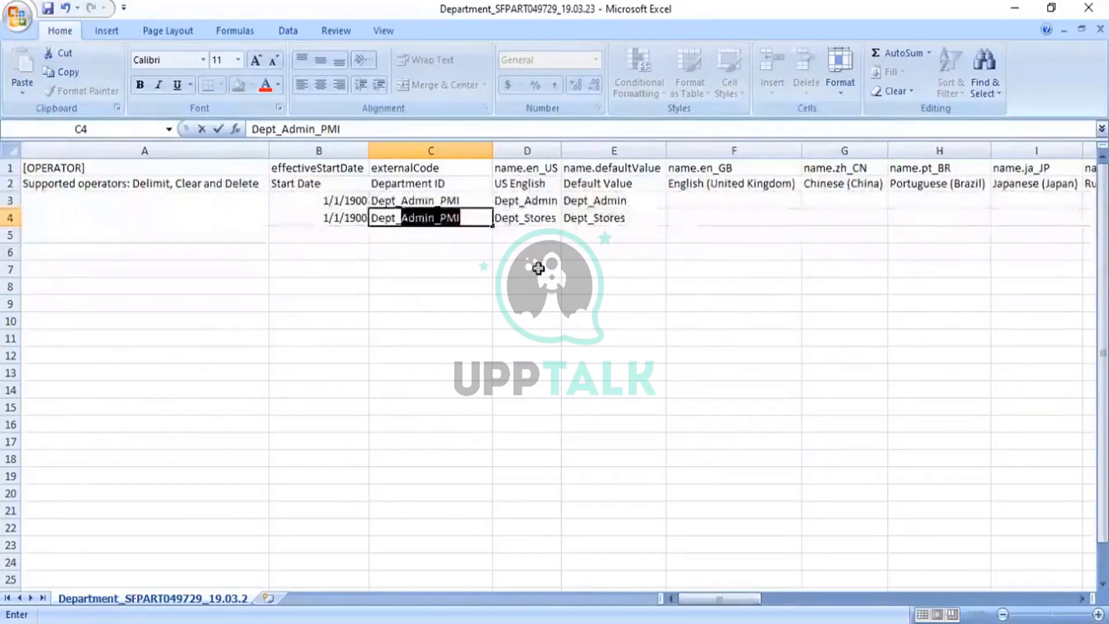
# - Finish C4 as Dept_Sales_PMI and enter Dept_Sales as the US English name in D4
pyautogui.write('Sales')
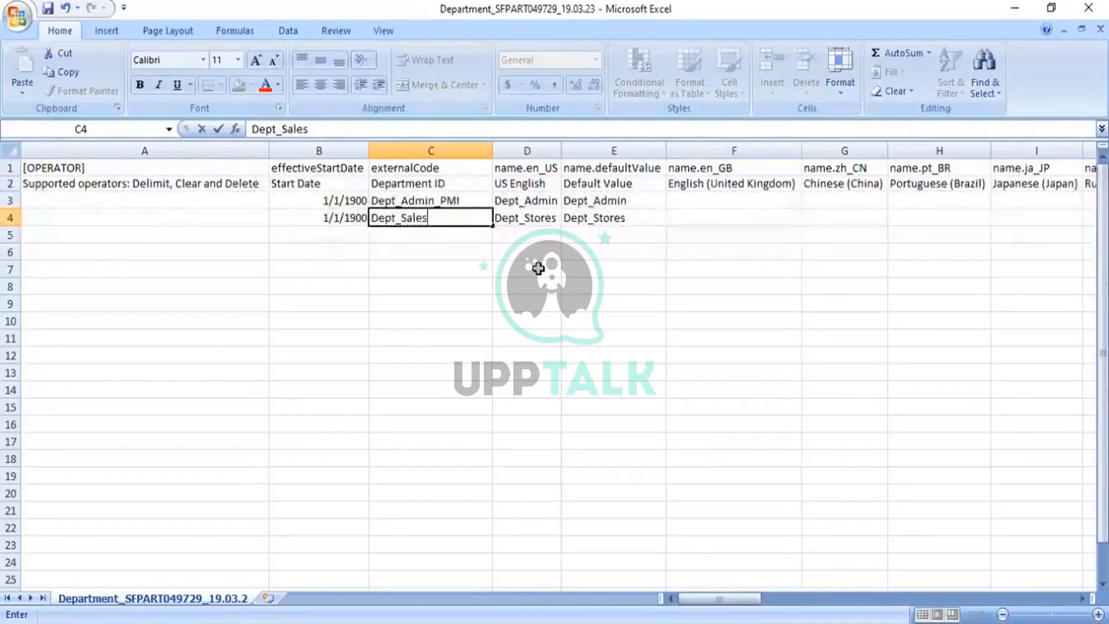
pyautogui.write('_PMI')
pyautogui.press('Tab')
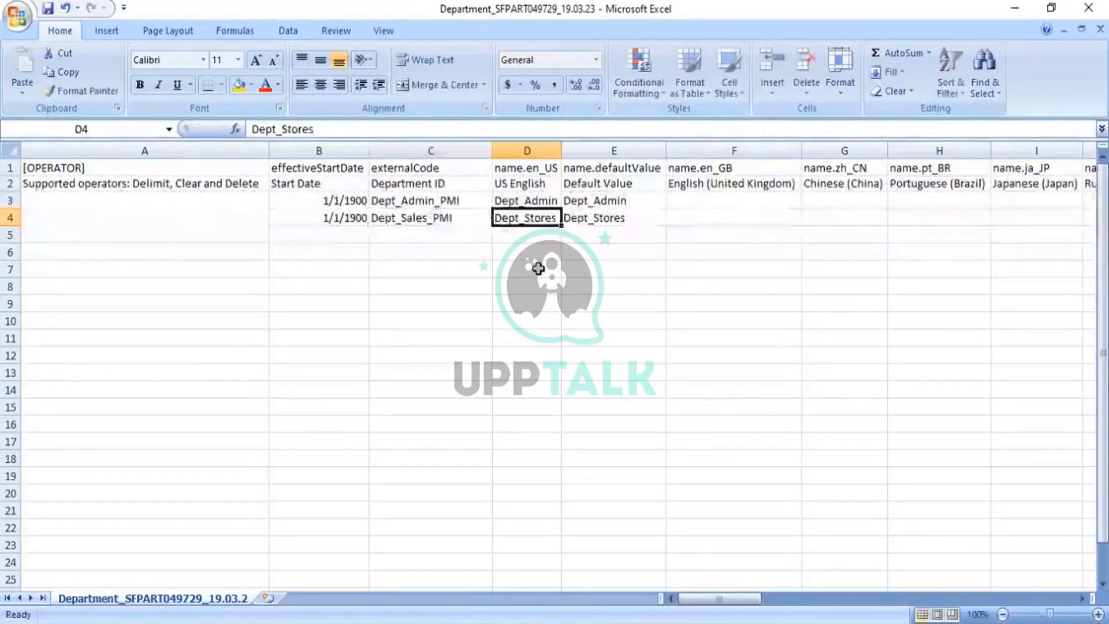
pyautogui.write('Dept_')
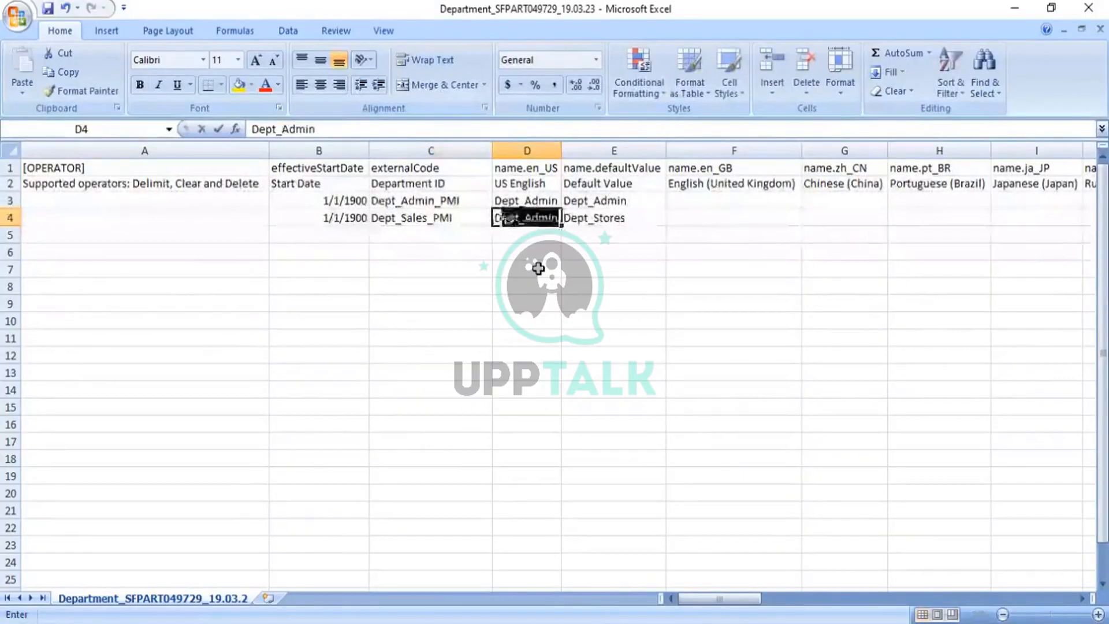
pyautogui.write('Sale')
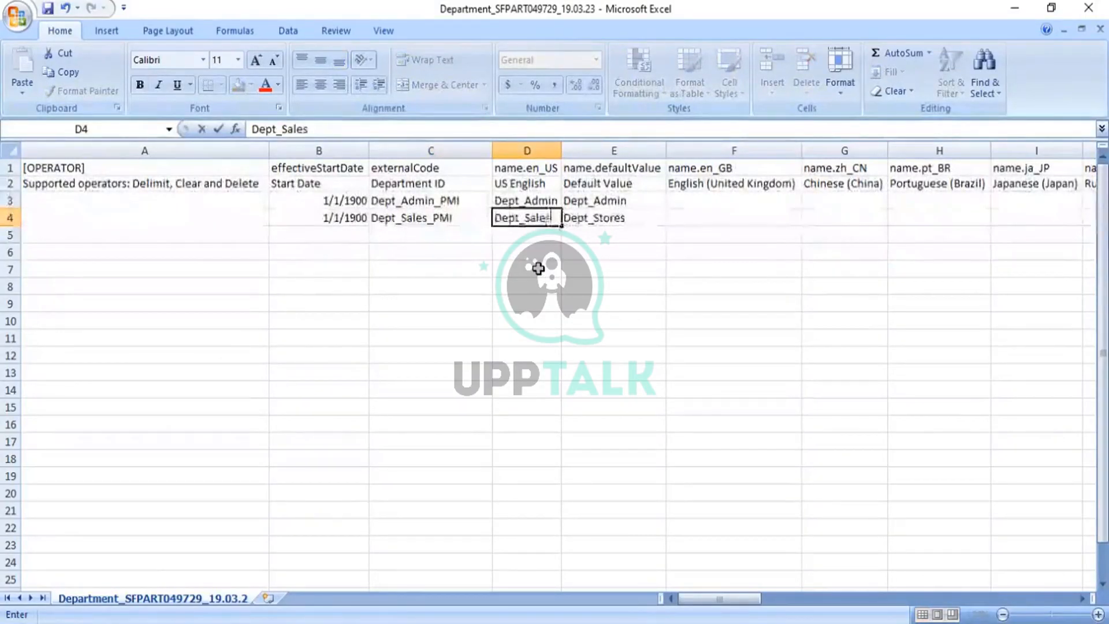
pyautogui.write('s')
pyautogui.press('Tab')
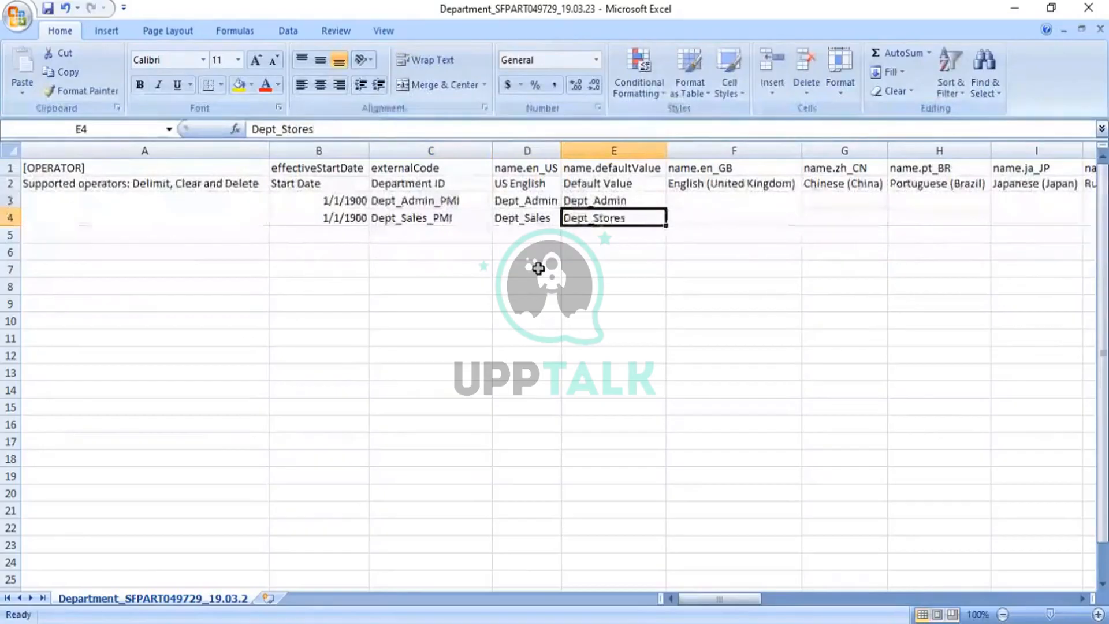
# - Copy Dept_Sales from D4 into the default value cell E4
pyautogui.press('Left')
pyautogui.hotkey('ctrl', 'c')
pyautogui.press('Right')
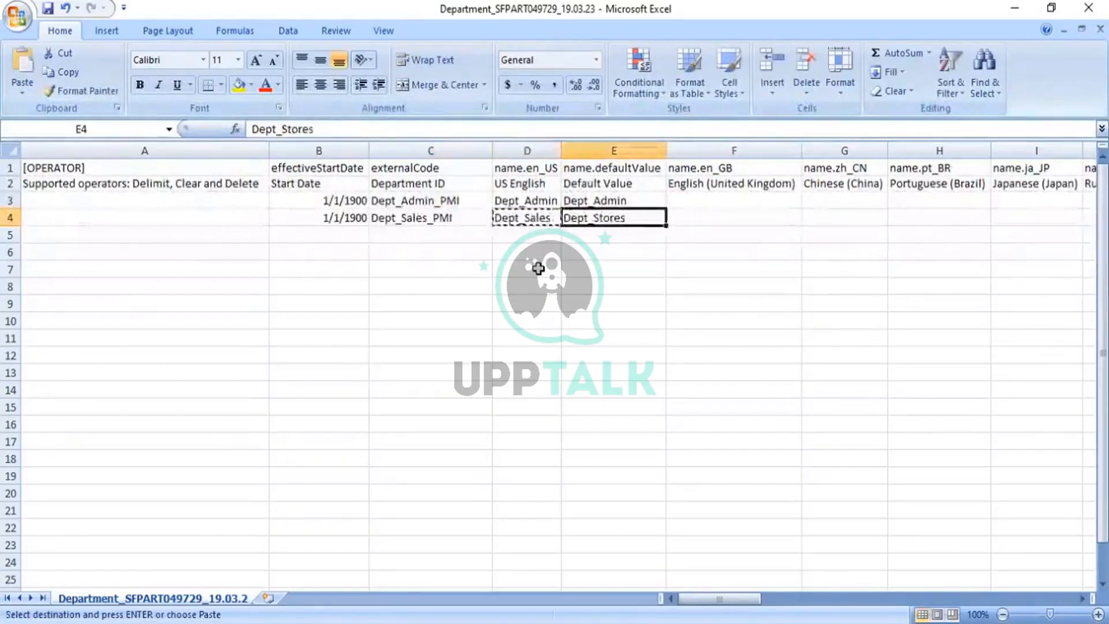
pyautogui.hotkey('ctrl', 'v')
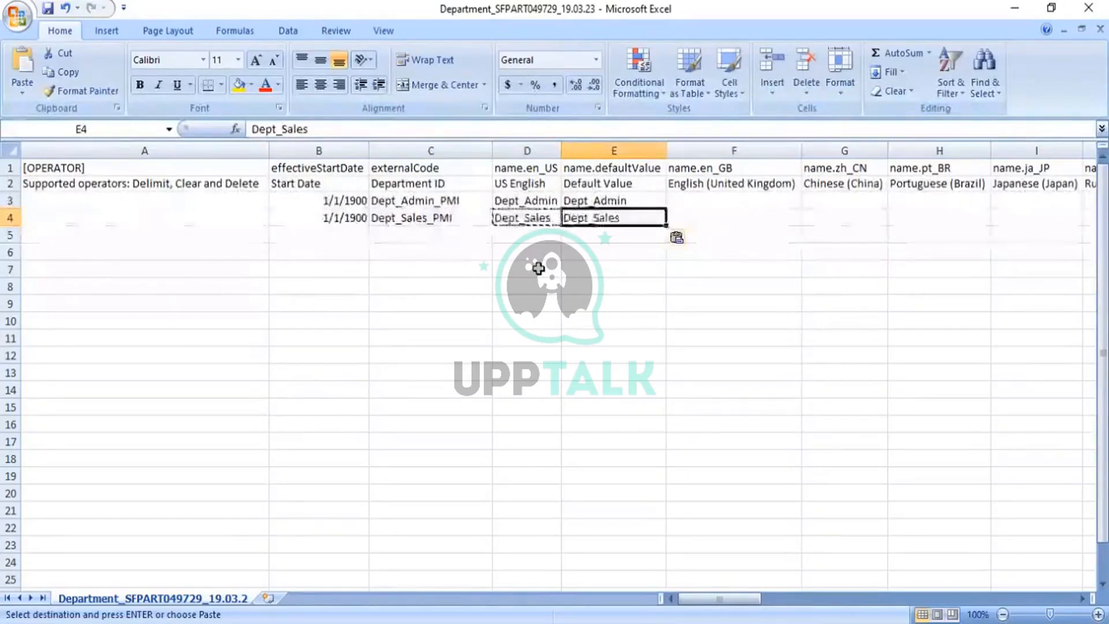
pyautogui.press('Right')
pyautogui.press('Right')
pyautogui.press('Right')
pyautogui.press('Right')
pyautogui.press('Right')
pyautogui.press('Right')
pyautogui.press('Right')
pyautogui.press('Right')
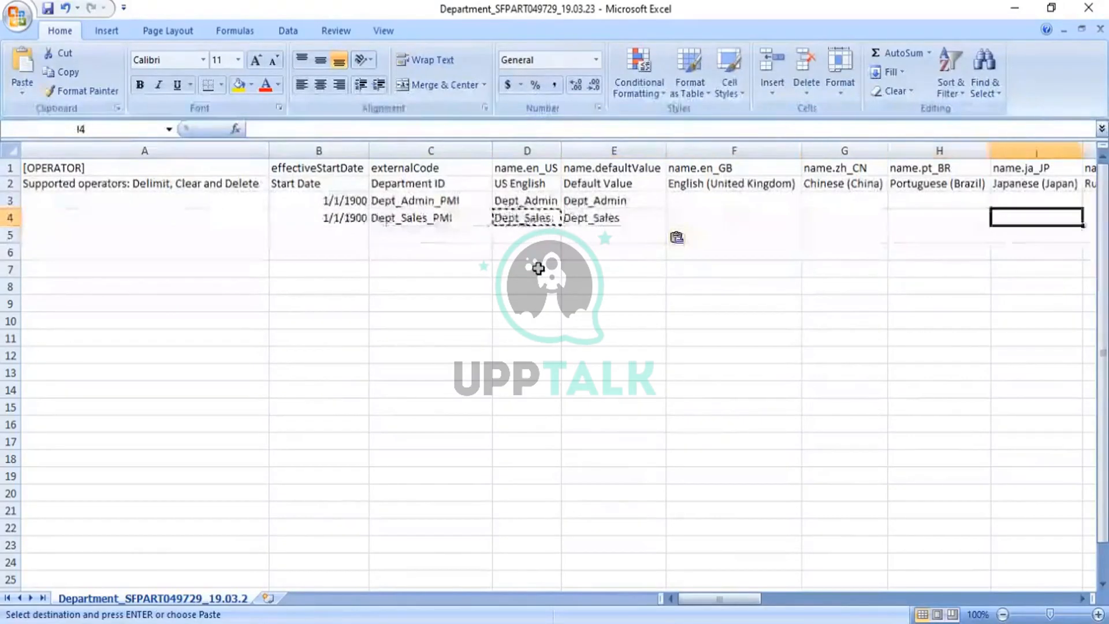
pyautogui.press('Right')
pyautogui.press('Right')
pyautogui.press('Right')
pyautogui.press('Right')
pyautogui.press('Right')
pyautogui.press('Right')
pyautogui.press('Right')
pyautogui.press('Right')
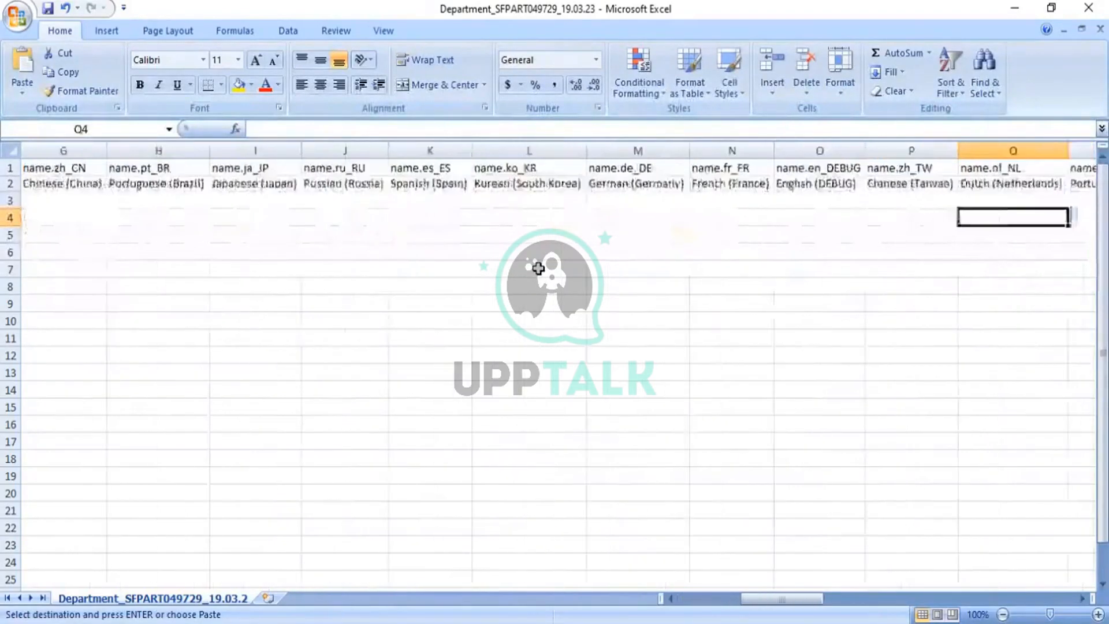
# - Enter the descriptions Admin in T3 and Sales in T4
pyautogui.press('Up')
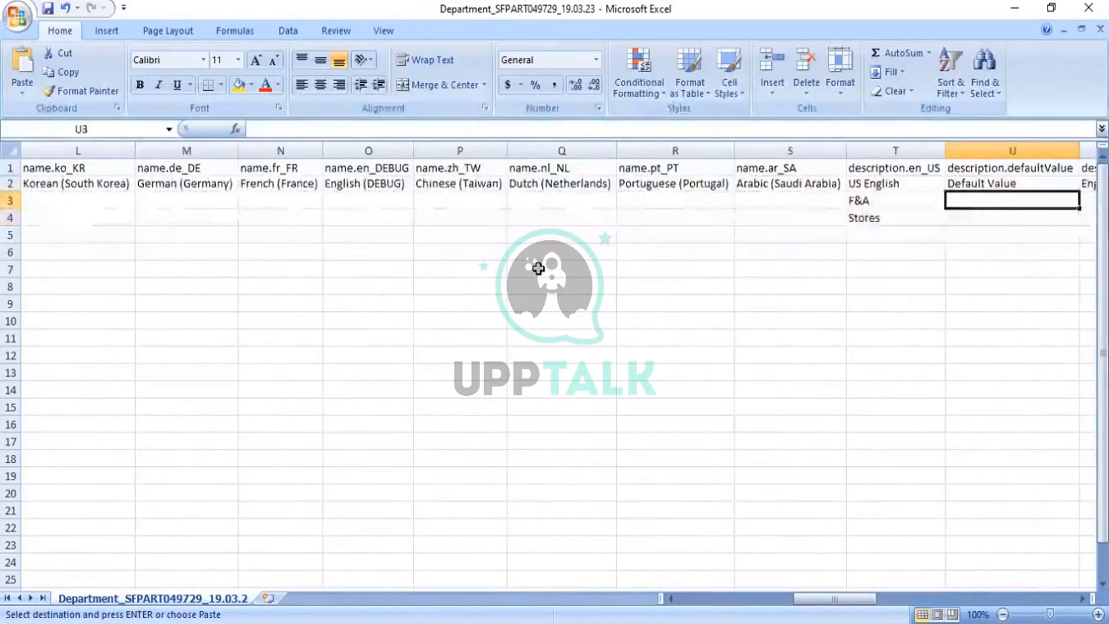
pyautogui.press('Left')
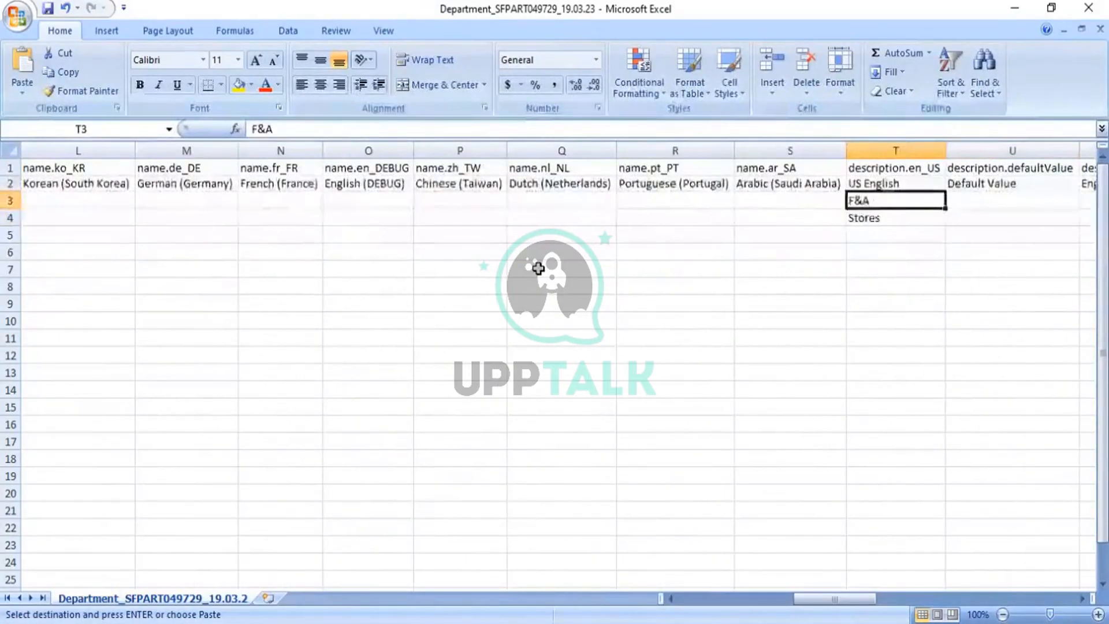
pyautogui.write('Admin')
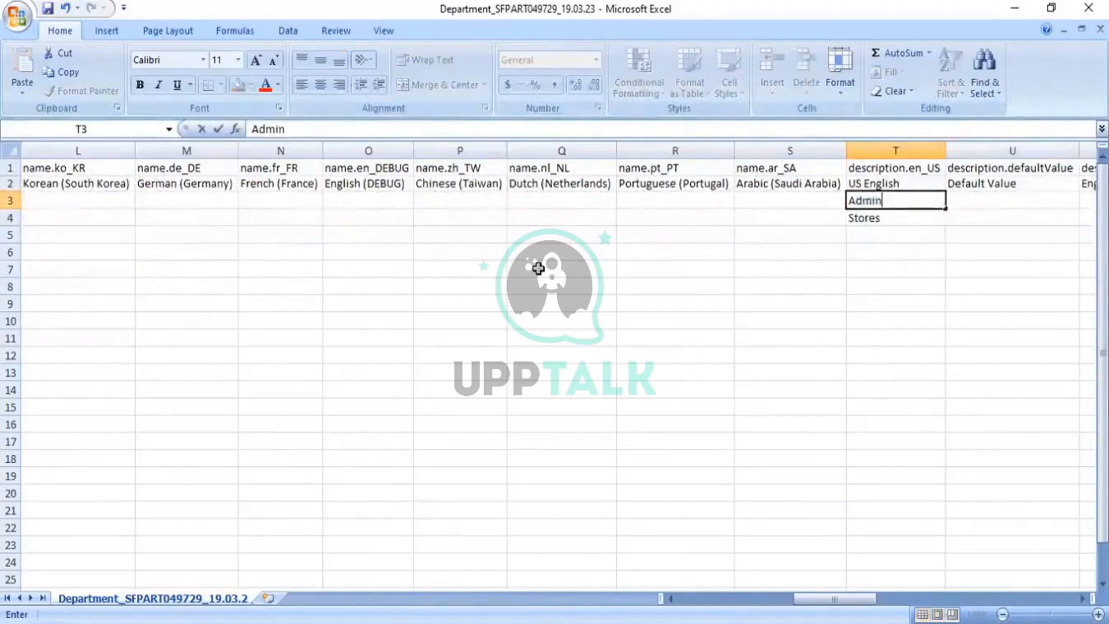
pyautogui.press('Return')
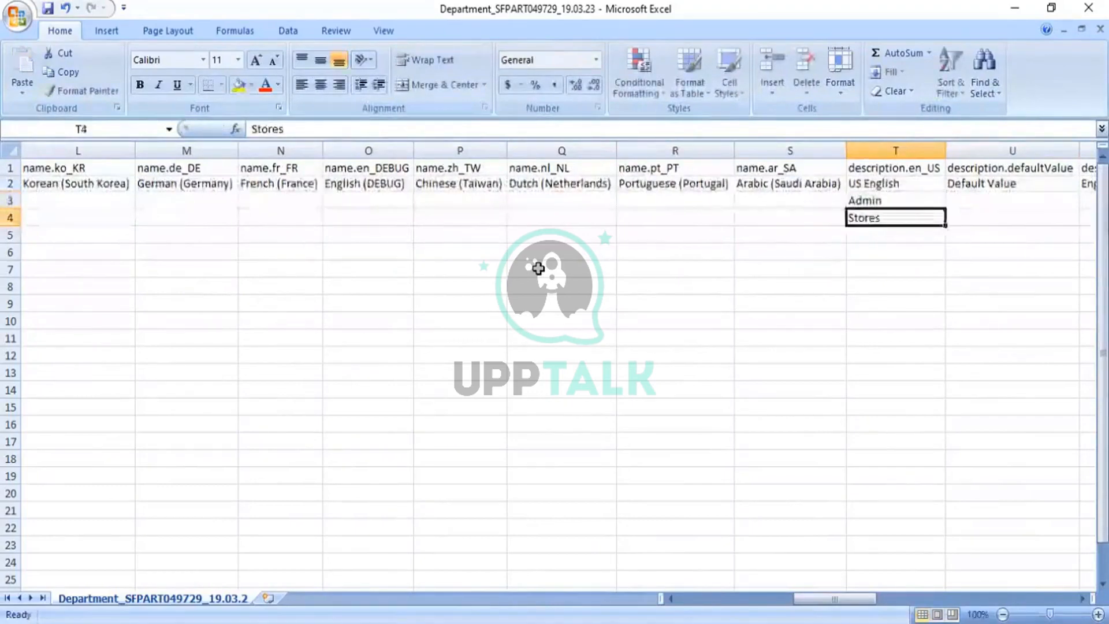
pyautogui.write('Sales')
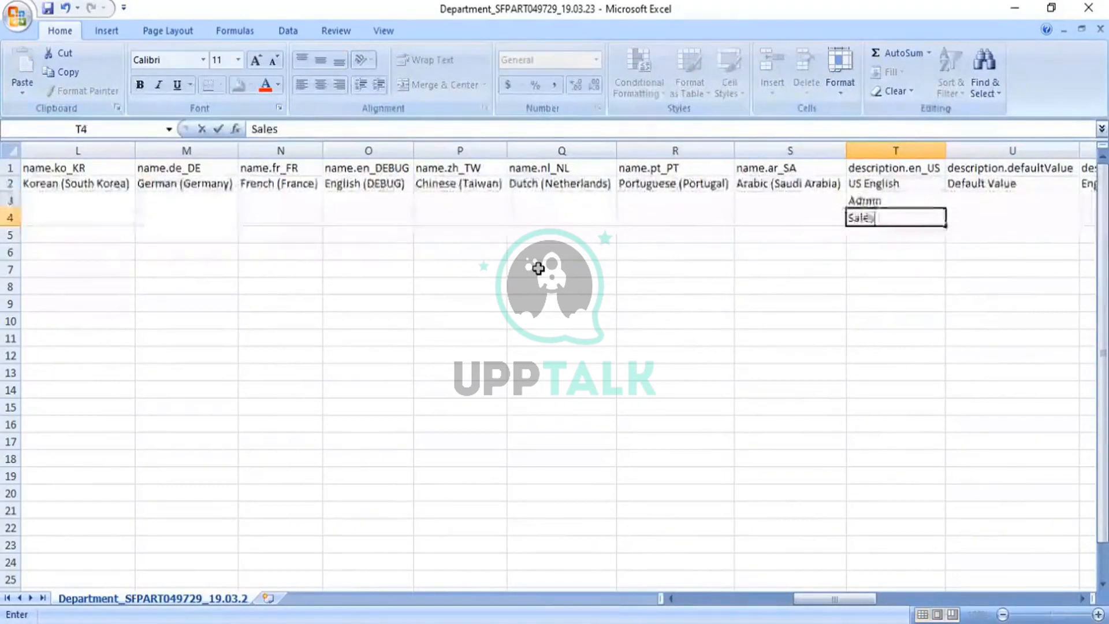
pyautogui.press('Tab')
# - Set effectiveStatus to A in AJ3 for the new departments
pyautogui.press('Right')
pyautogui.press('Right')
pyautogui.press('Right')
pyautogui.press('Right')
pyautogui.press('Right')
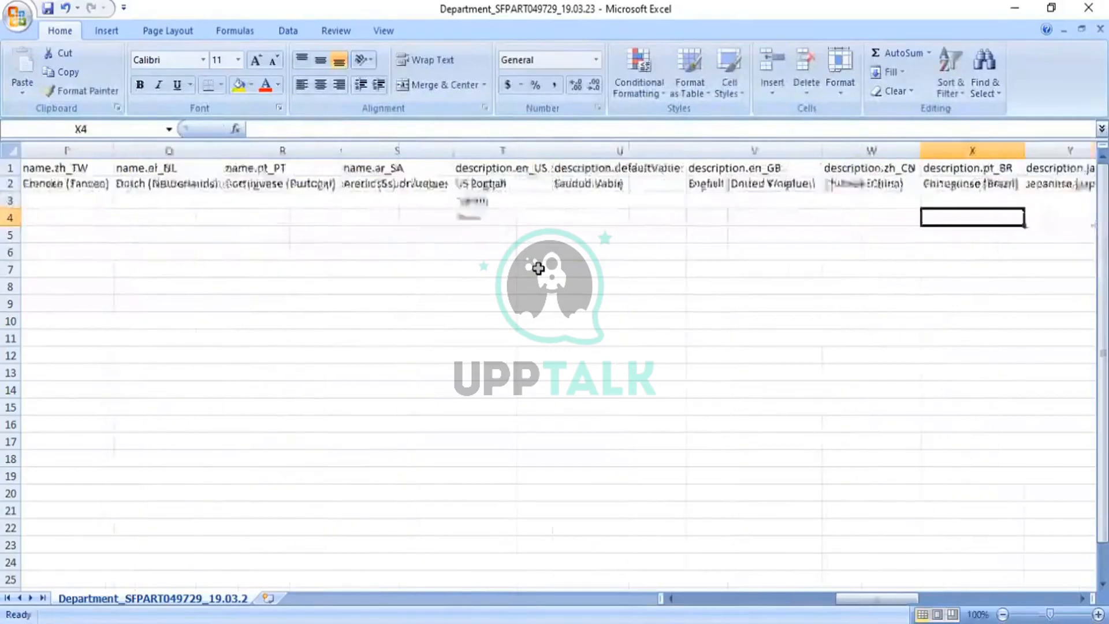
pyautogui.press('Right')
pyautogui.press('Right')
pyautogui.press('Right')
pyautogui.press('Up')
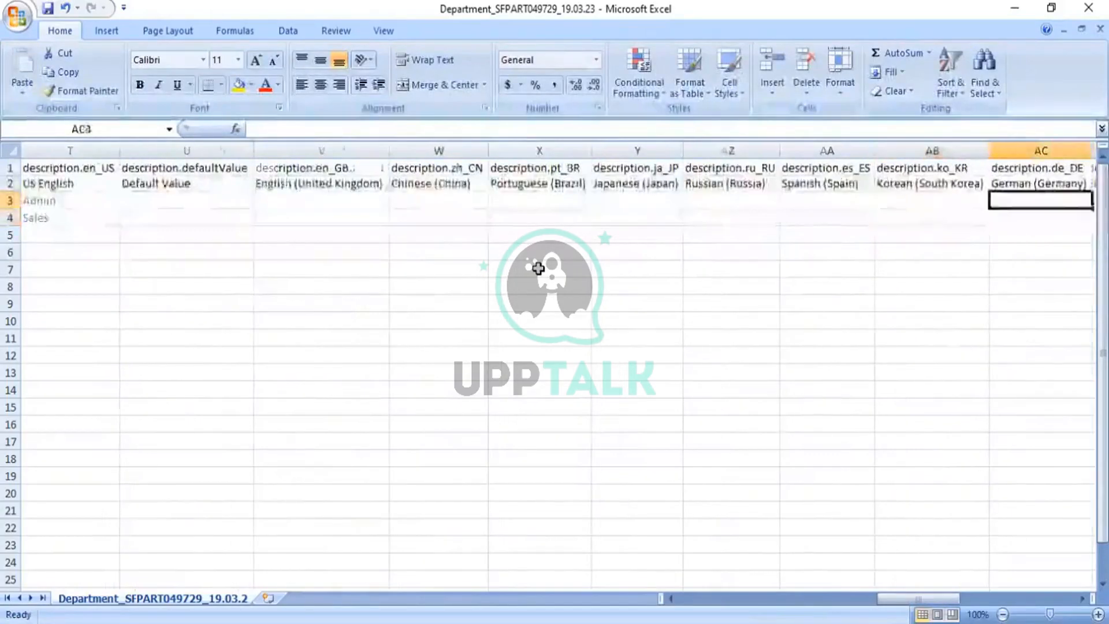
pyautogui.press('Right')
pyautogui.press('Right')
pyautogui.press('Right')
pyautogui.press('Right')
pyautogui.press('Right')
pyautogui.press('Right')
pyautogui.press('Right')
pyautogui.write('A')
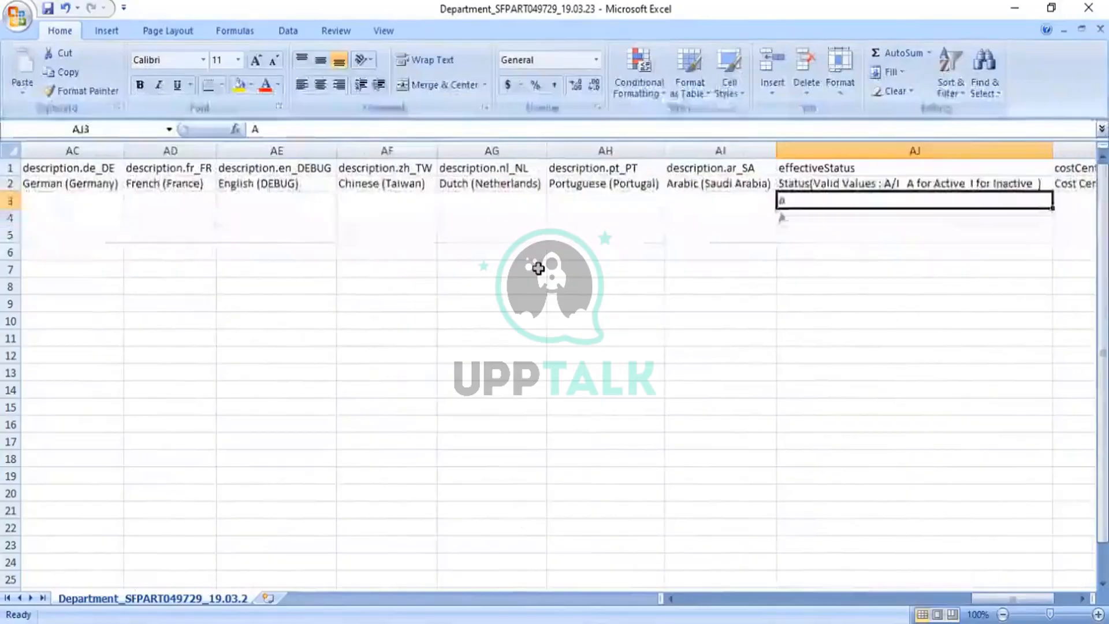
pyautogui.press('Return')
pyautogui.press('Right')
pyautogui.press('Right')
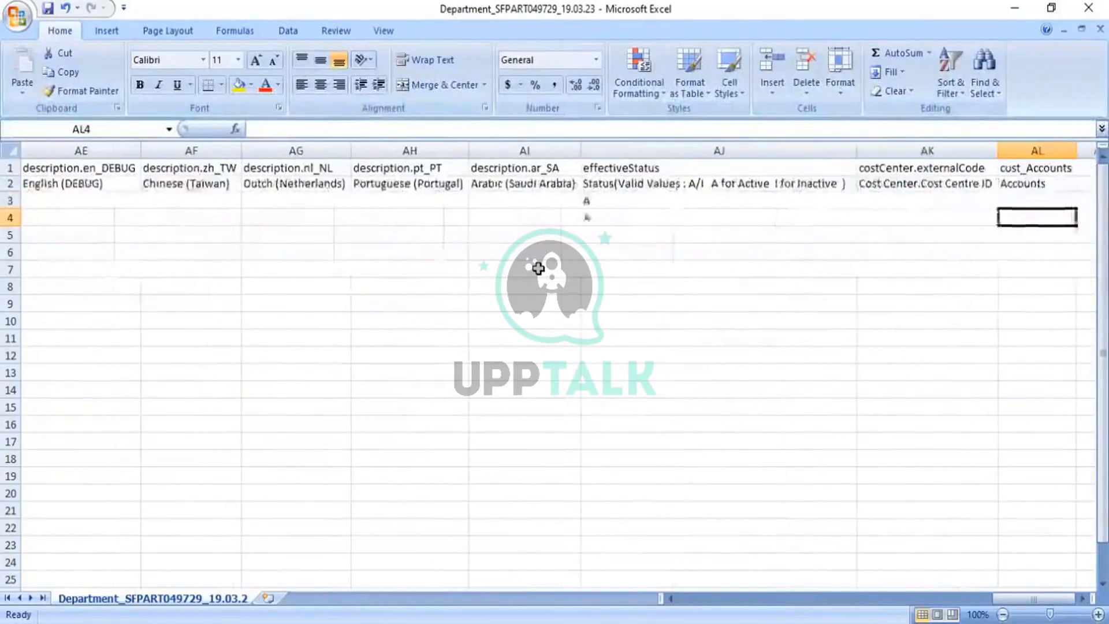
pyautogui.press('Up')
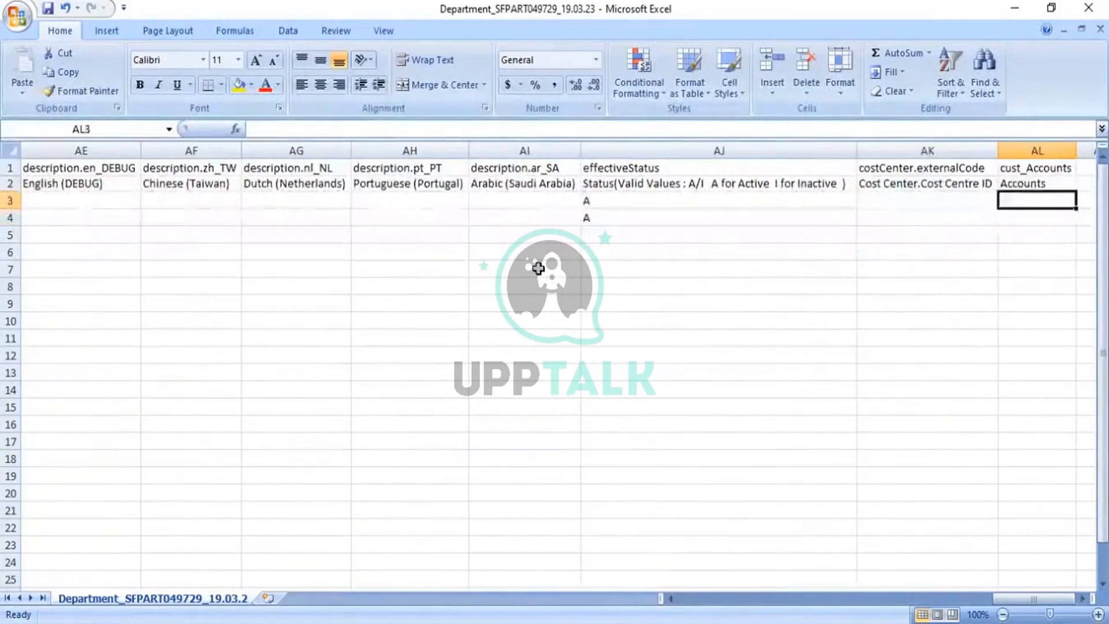
pyautogui.press('Left')
pyautogui.press('Left')
pyautogui.press('Left')
pyautogui.press('Left')
pyautogui.press('Left')
pyautogui.press('Left')
pyautogui.press('Left')
pyautogui.press('Left')
pyautogui.press('Left')
pyautogui.press('Left')
pyautogui.press('Left')
pyautogui.press('Left')
pyautogui.press('Left')
pyautogui.press('Left')
pyautogui.press('Left')
pyautogui.press('Left')
pyautogui.press('Left')
pyautogui.press('Left')
pyautogui.press('Left')
pyautogui.press('Left')
pyautogui.press('Left')
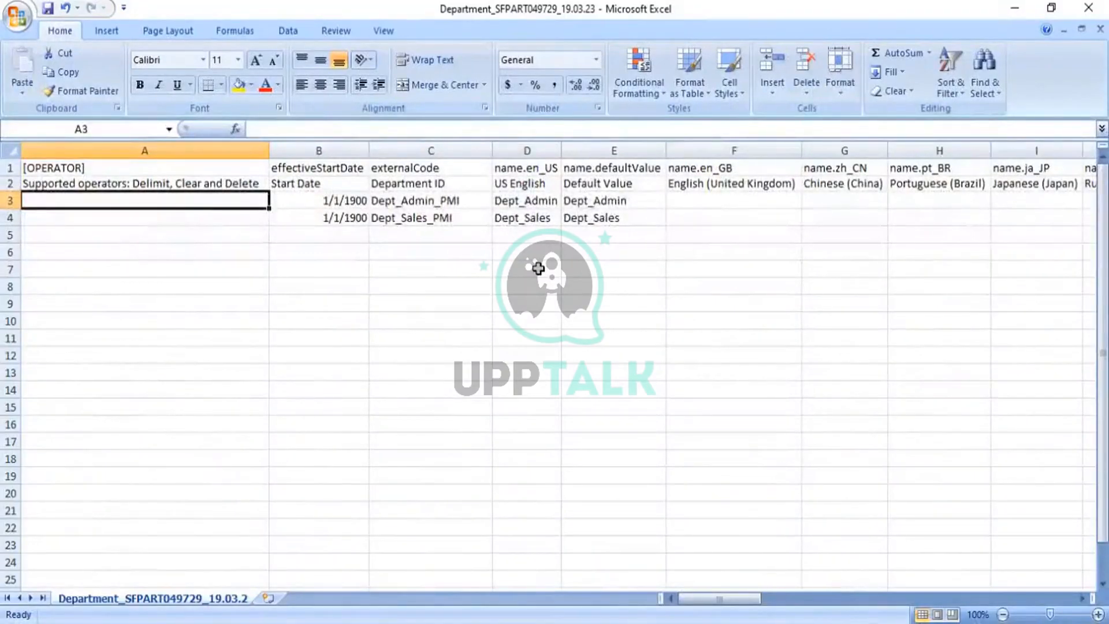
# - Save the Department file in CSV format and close it, keeping CSV format
pyautogui.hotkey('ctrl', 's')
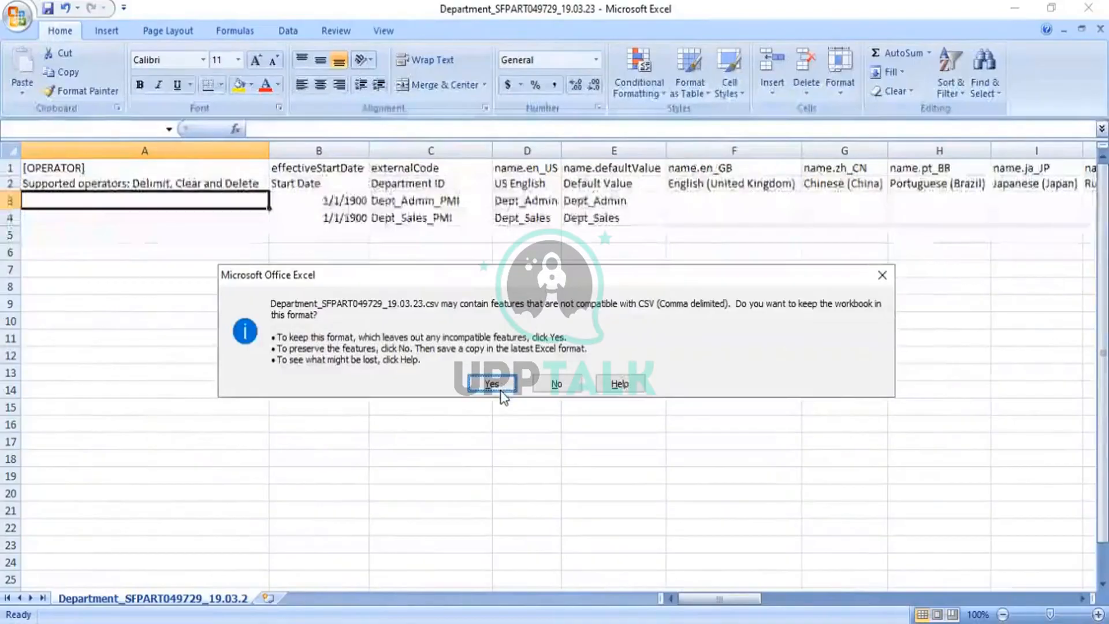
pyautogui.click(494, 384)
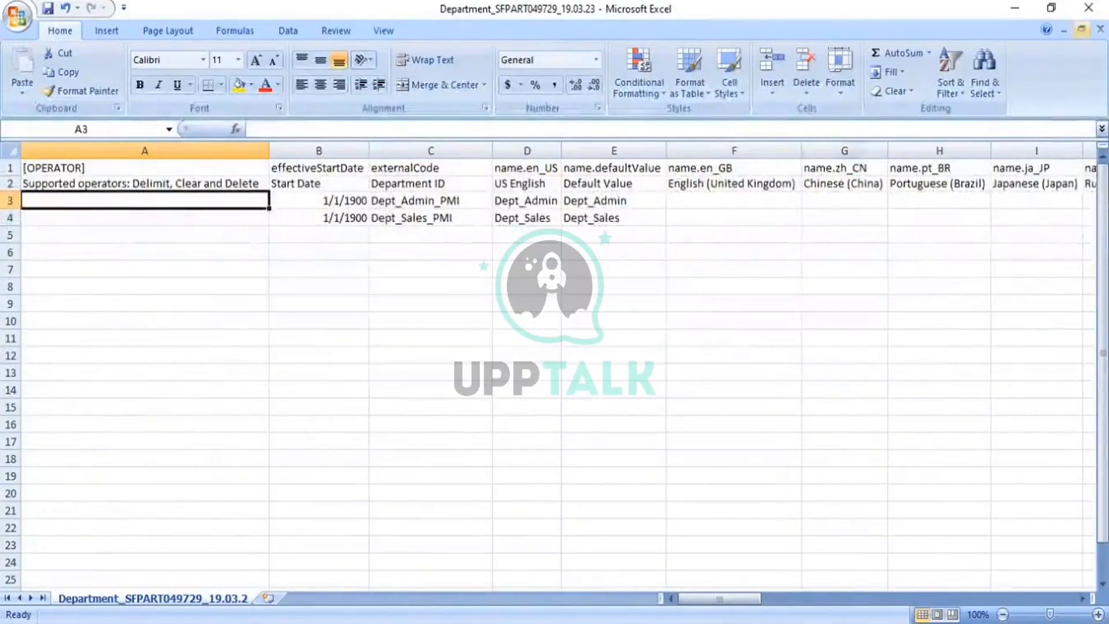
pyautogui.click(1101, 29)
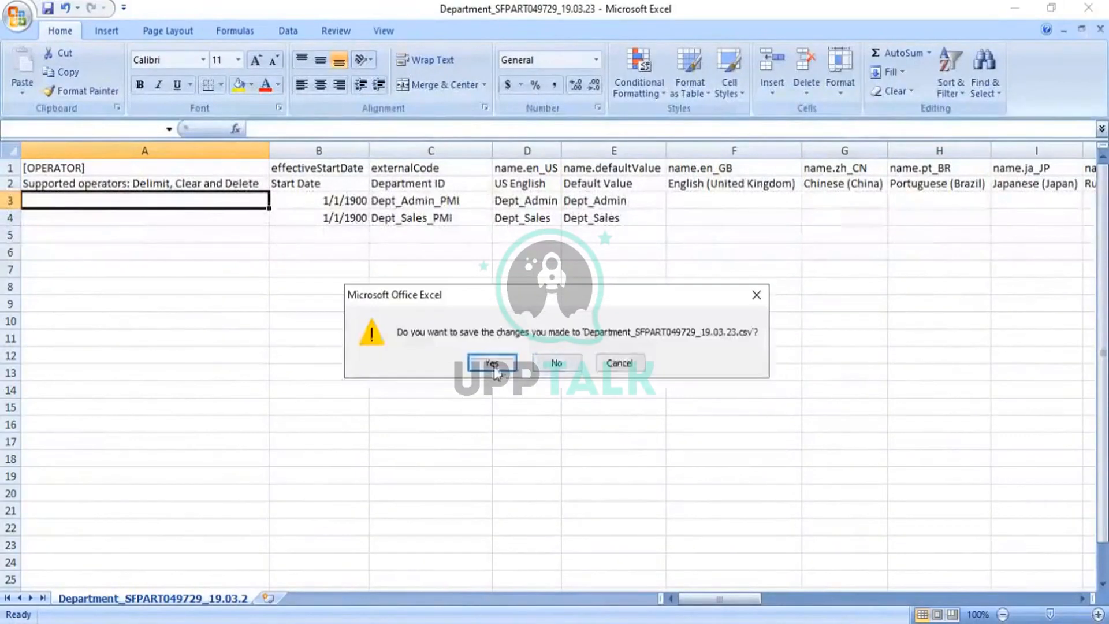
pyautogui.click(493, 364)
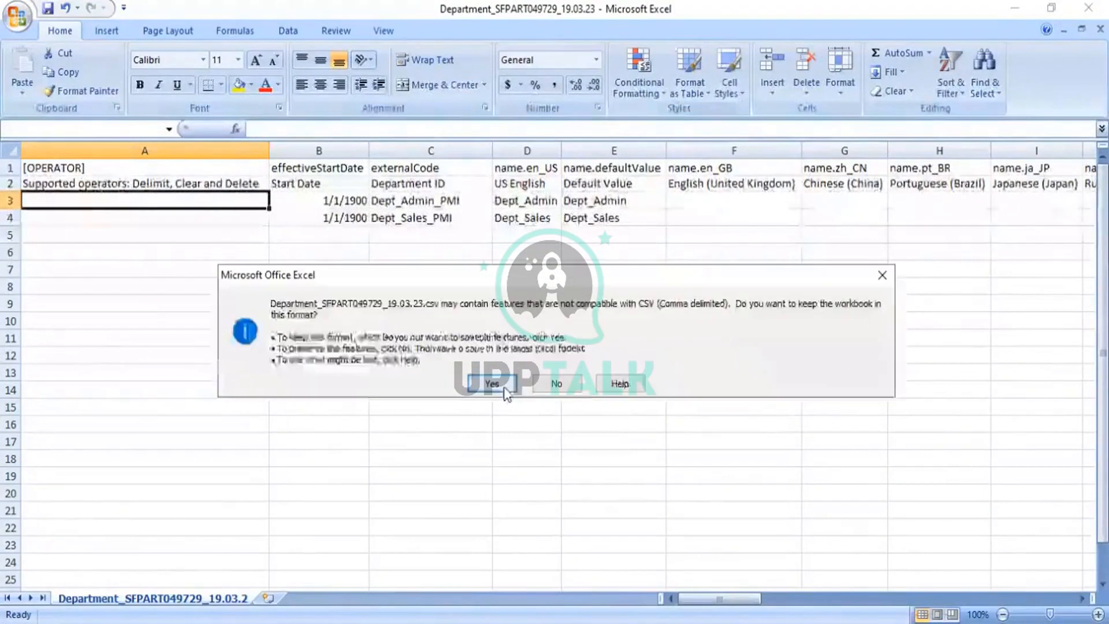
pyautogui.click(494, 384)
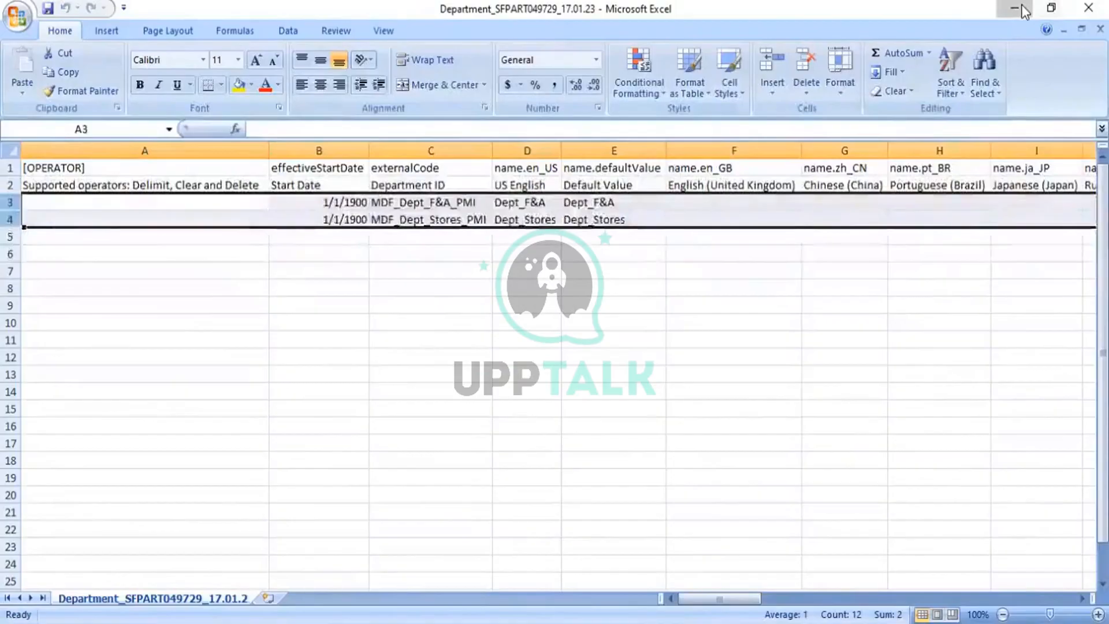
pyautogui.click(1016, 8)
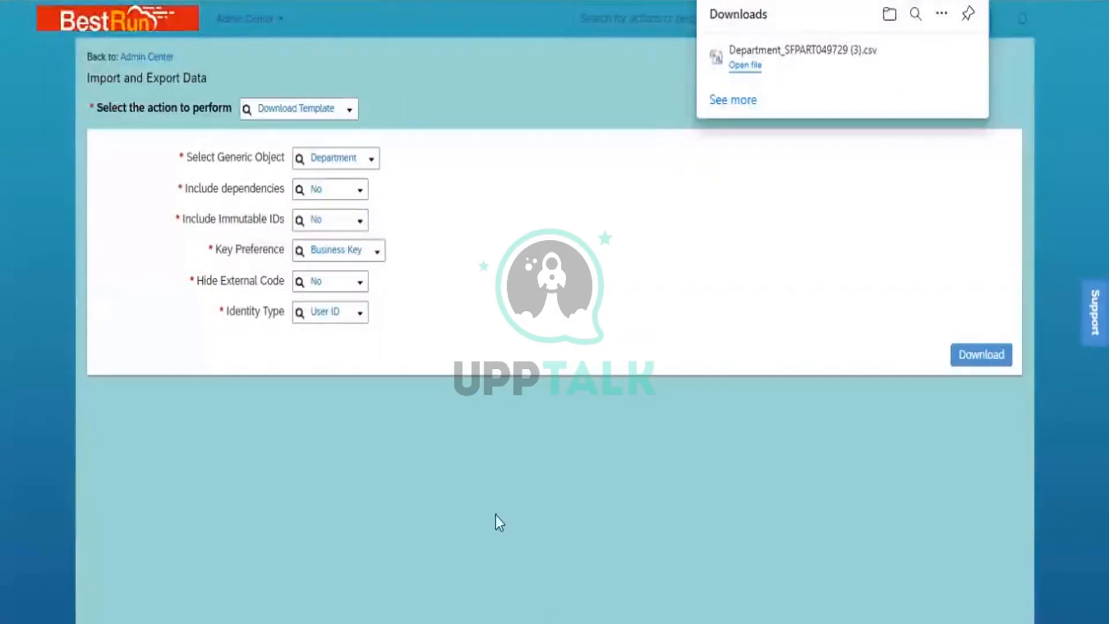
# - Choose Import Data with Department as the generic object
pyautogui.click(349, 118)
pyautogui.click(349, 118)
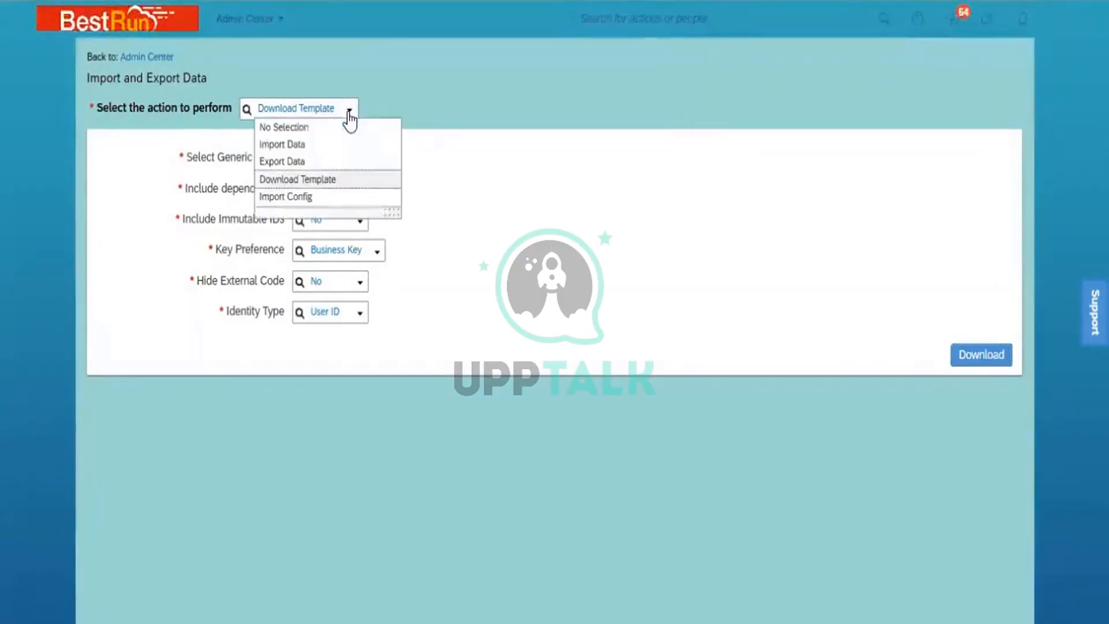
pyautogui.click(321, 144)
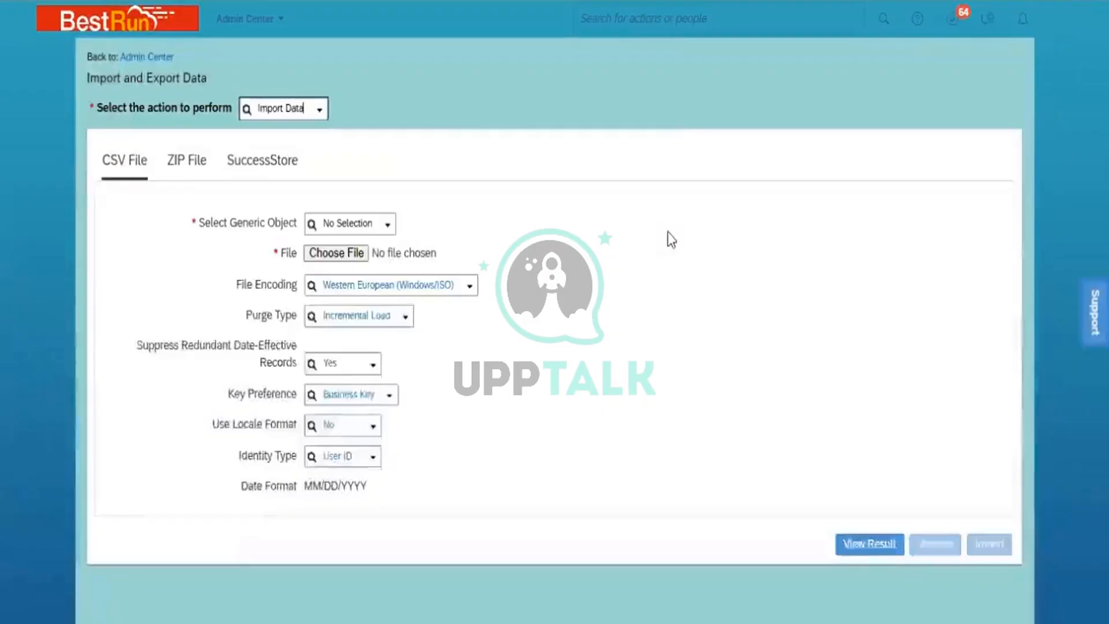
pyautogui.click(368, 222)
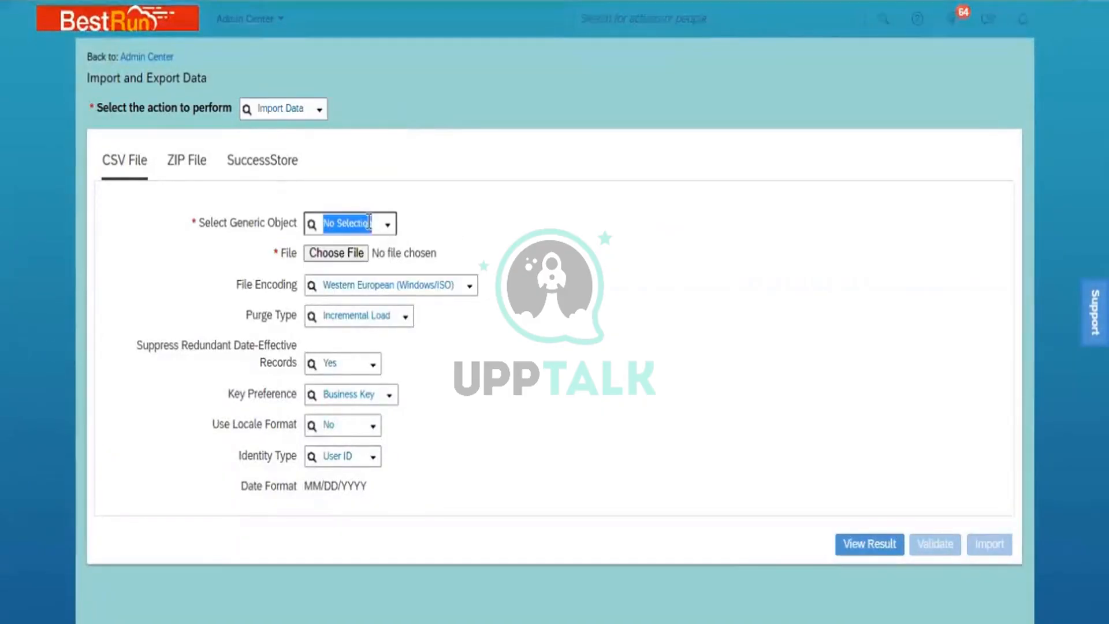
pyautogui.write('depart')
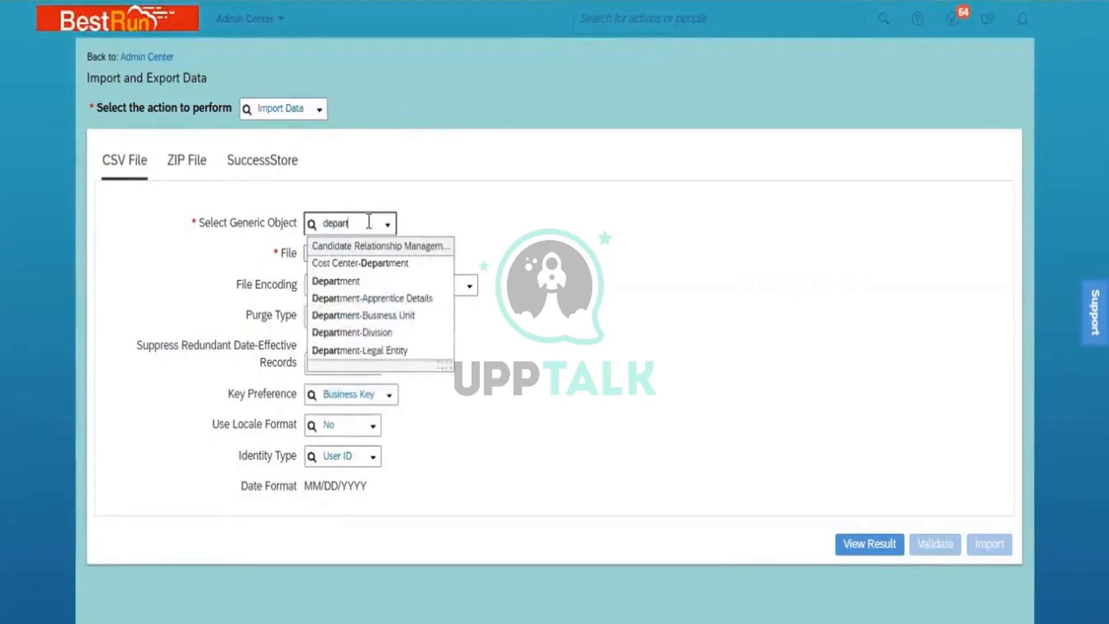
pyautogui.click(382, 280)
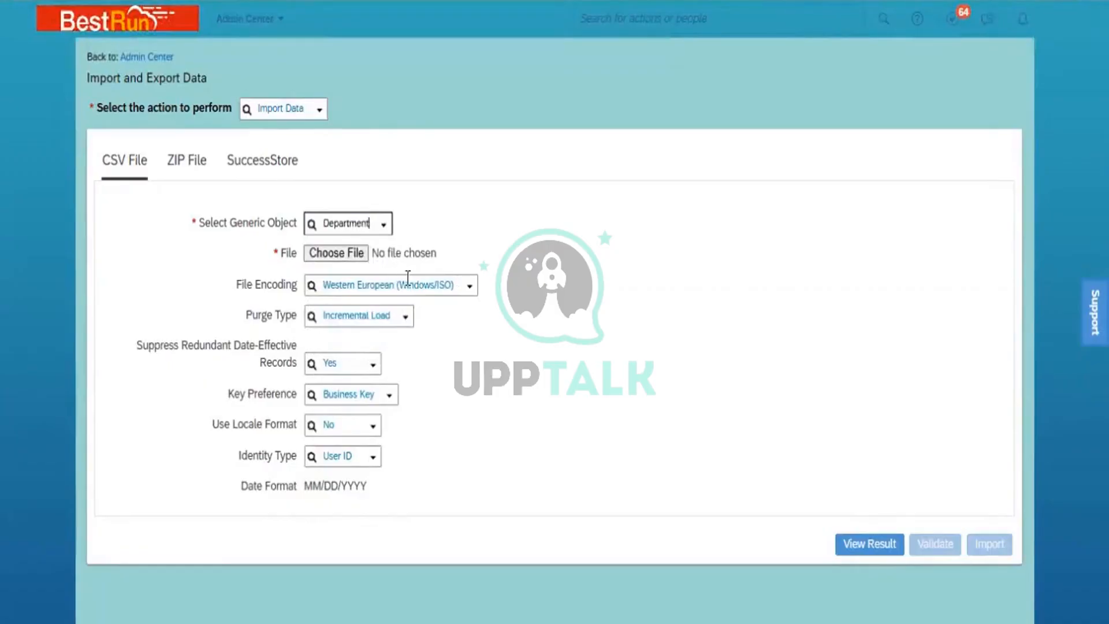
# - Set file encoding to Unicode (UTF-8) and purge type to Full Purge
pyautogui.click(470, 286)
pyautogui.click(409, 325)
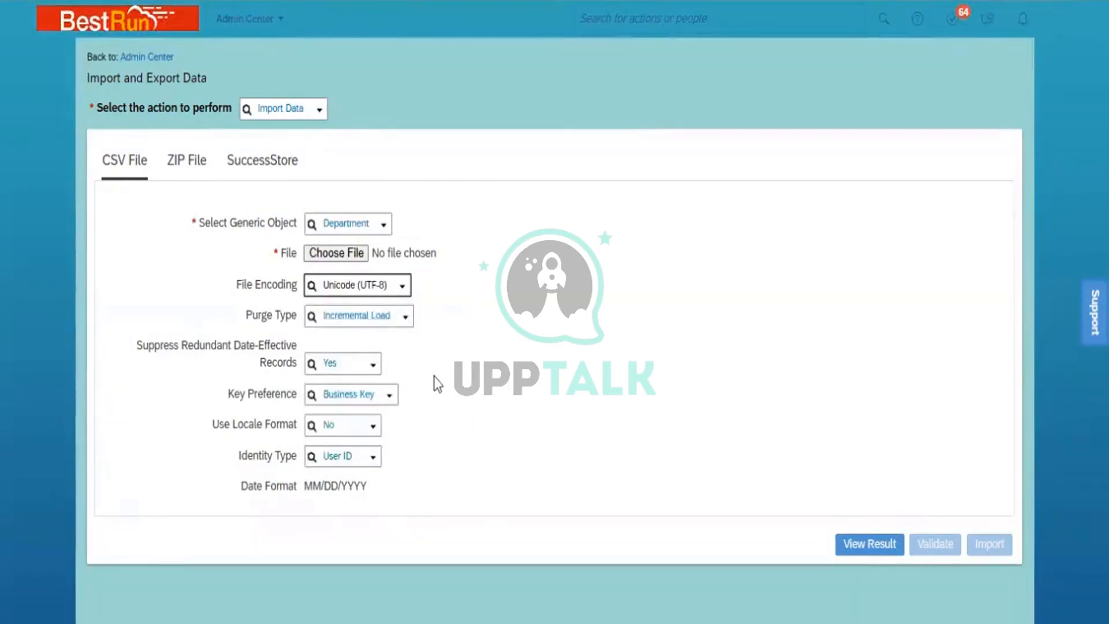
pyautogui.click(405, 318)
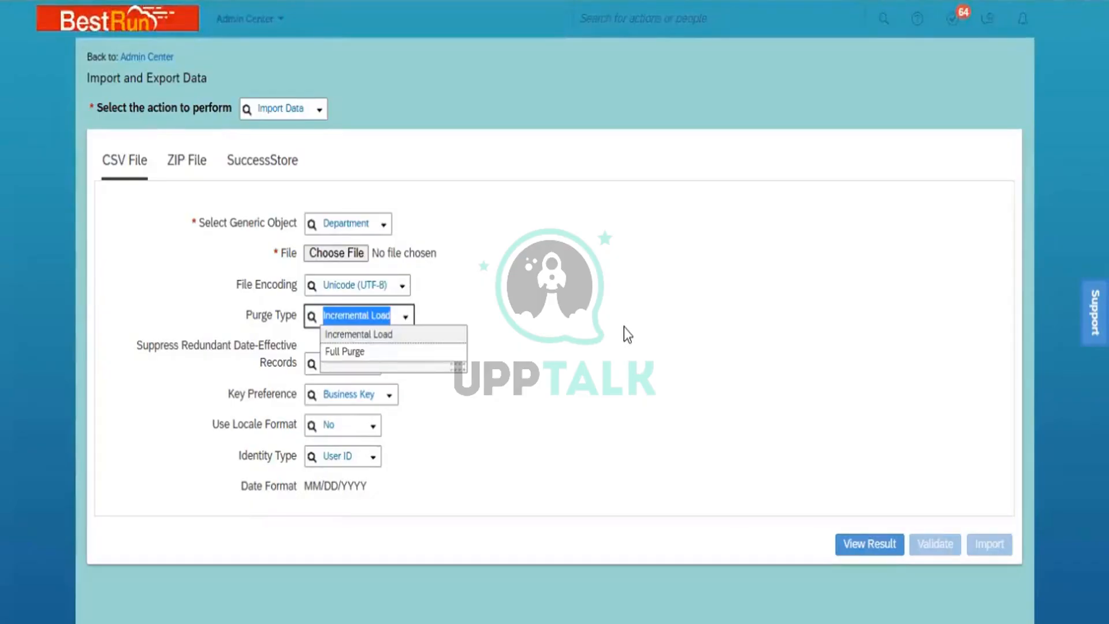
pyautogui.click(341, 353)
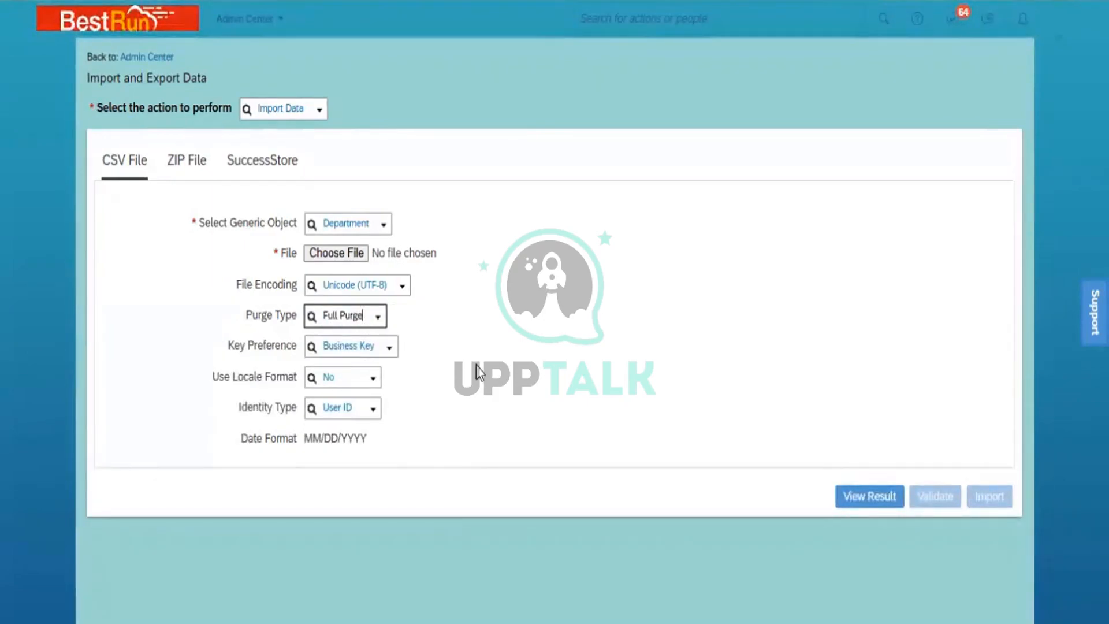
# - Attach the Department 19.03.23 CSV file and submit it for validation
pyautogui.click(345, 257)
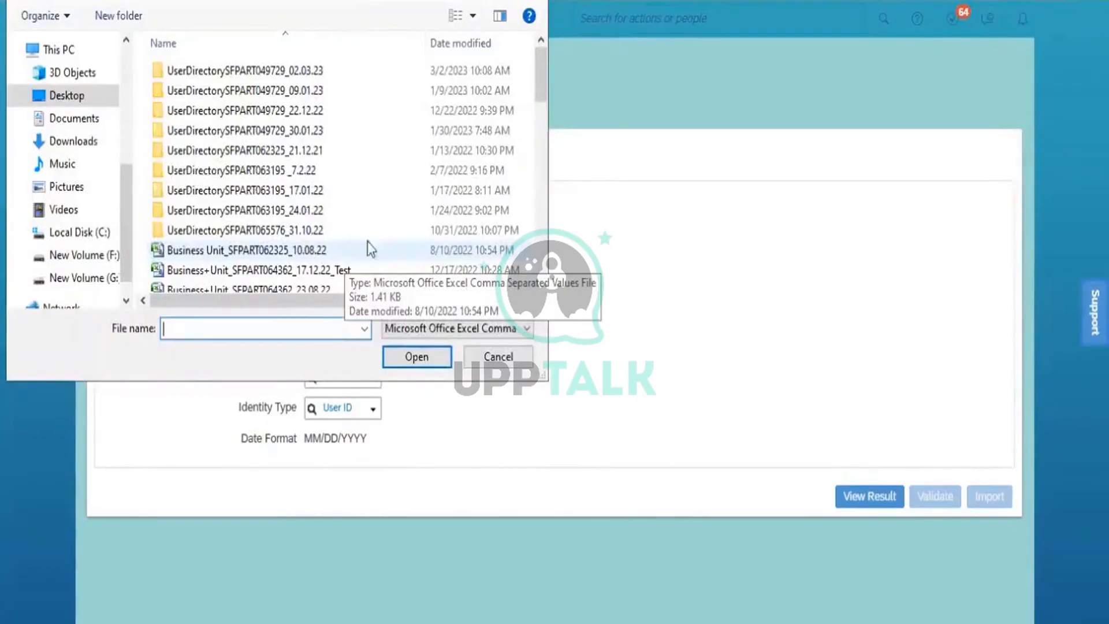
pyautogui.click(542, 203)
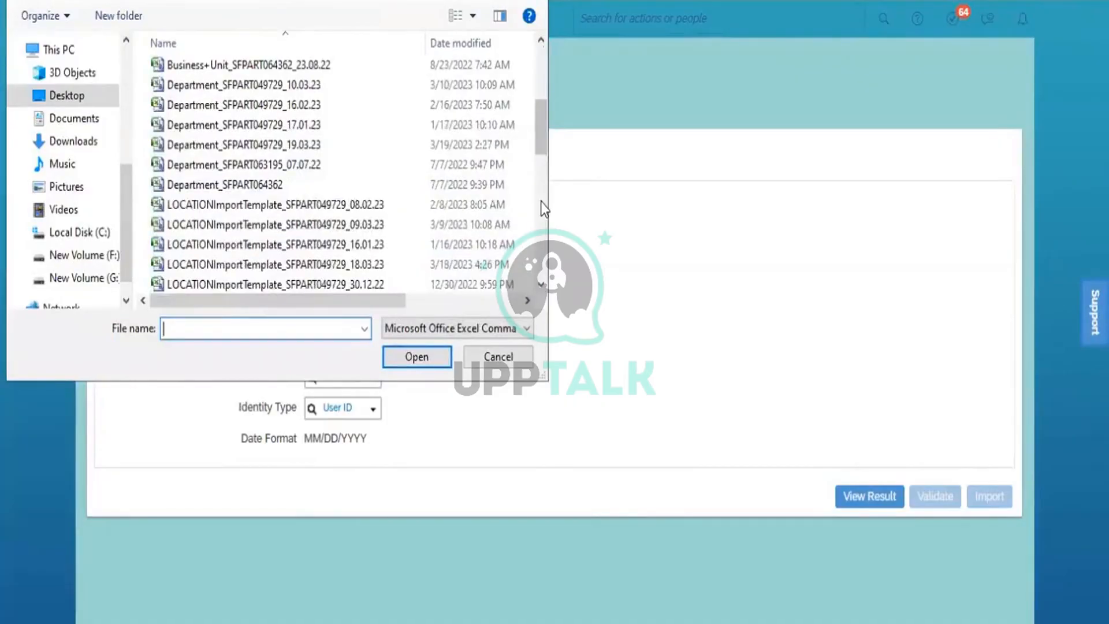
pyautogui.click(307, 148)
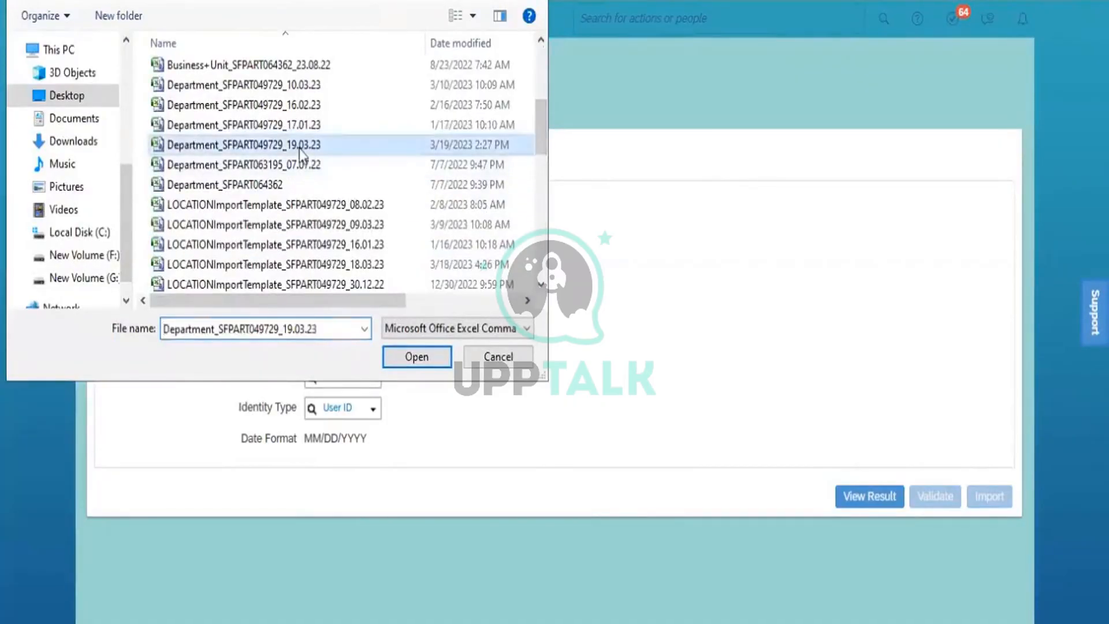
pyautogui.click(422, 360)
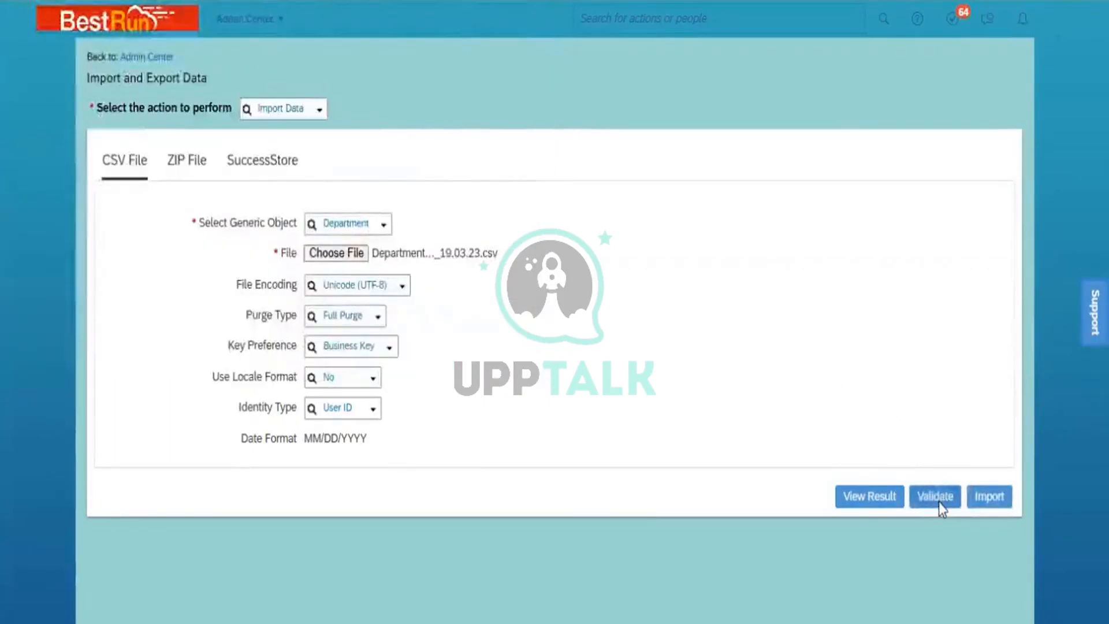
pyautogui.click(937, 500)
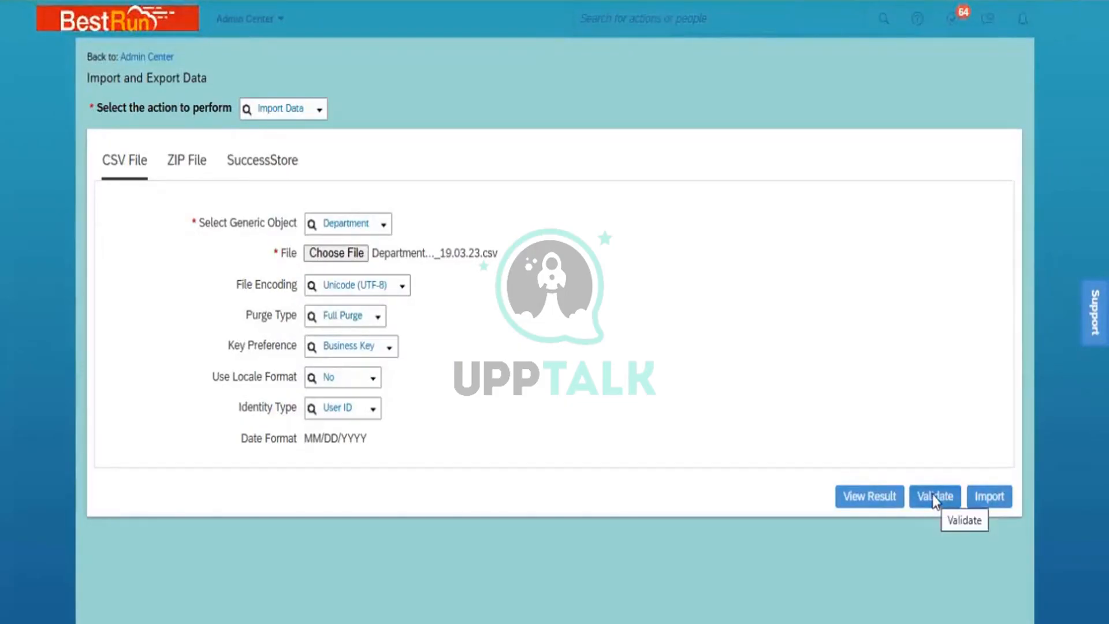
pyautogui.click(932, 496)
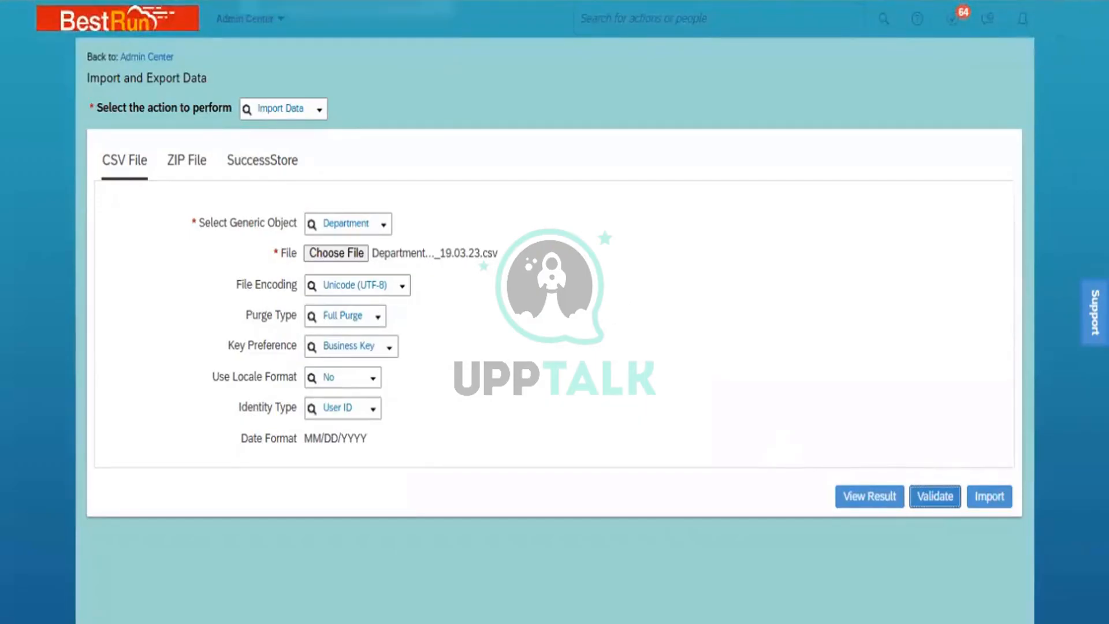
pyautogui.rightClick(315, 2)
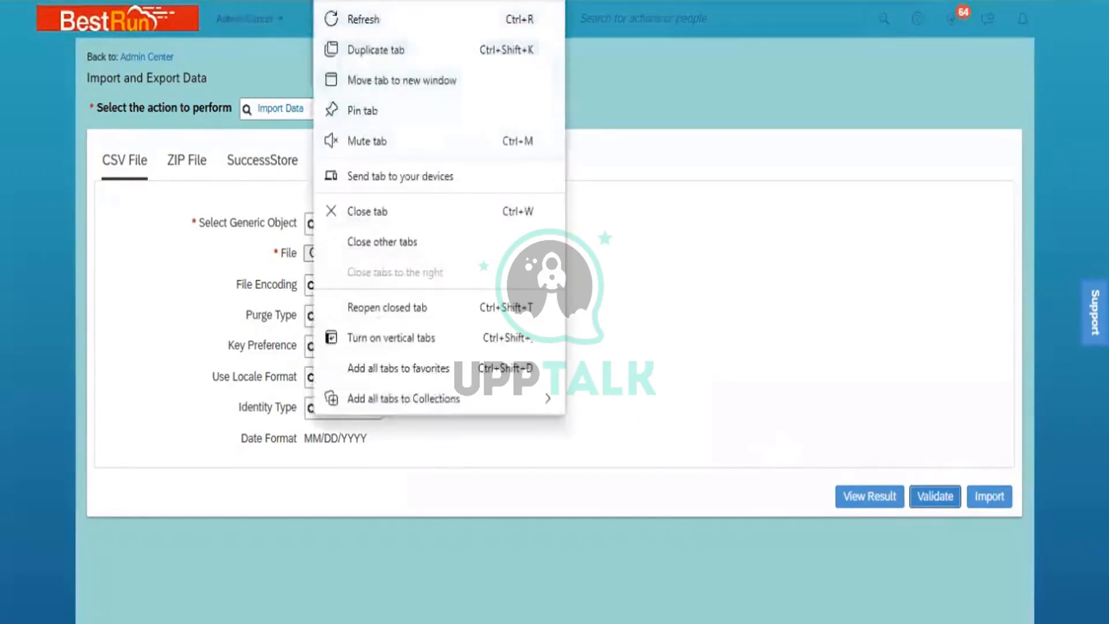
# - Duplicate the browser tab and open Monitor Job via a search for 'Monitor'
pyautogui.click(384, 43)
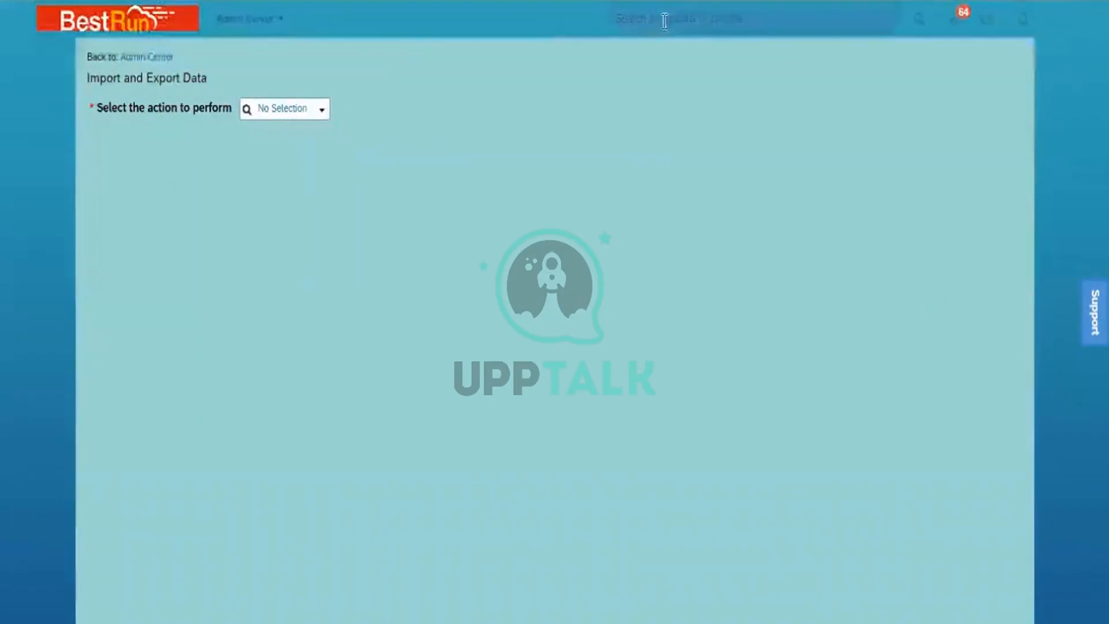
pyautogui.click(686, 25)
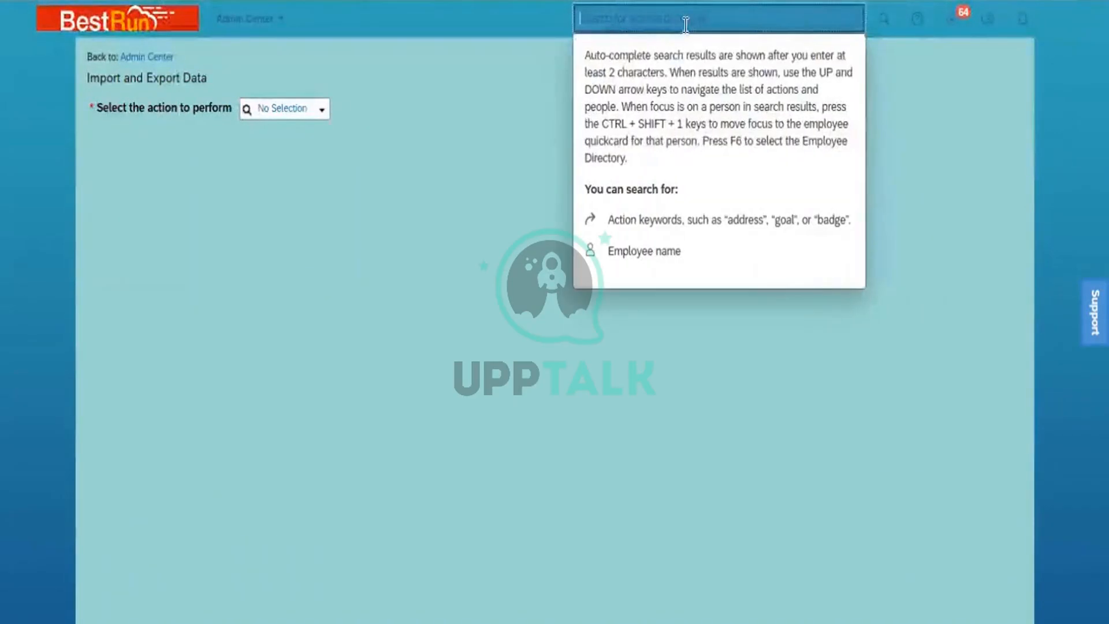
pyautogui.write('M')
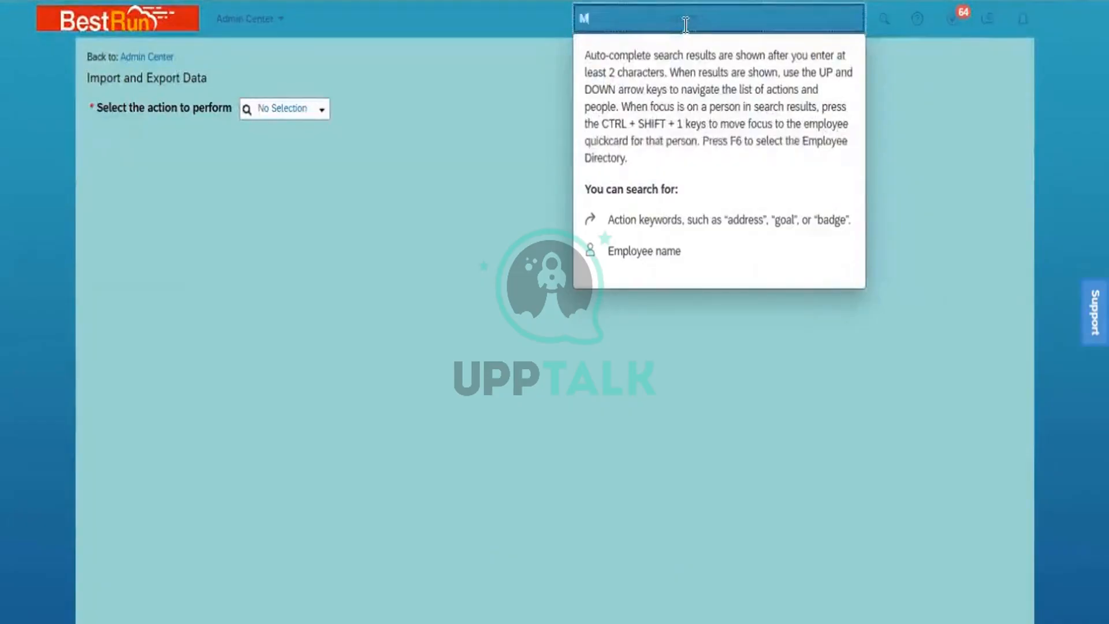
pyautogui.write('onitor')
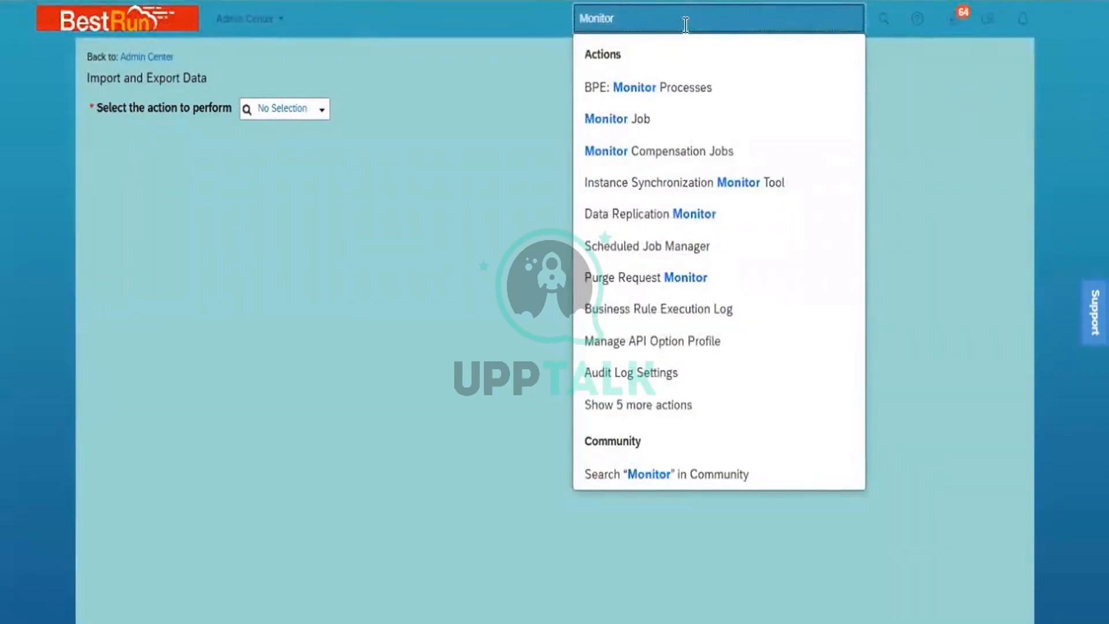
pyautogui.click(656, 118)
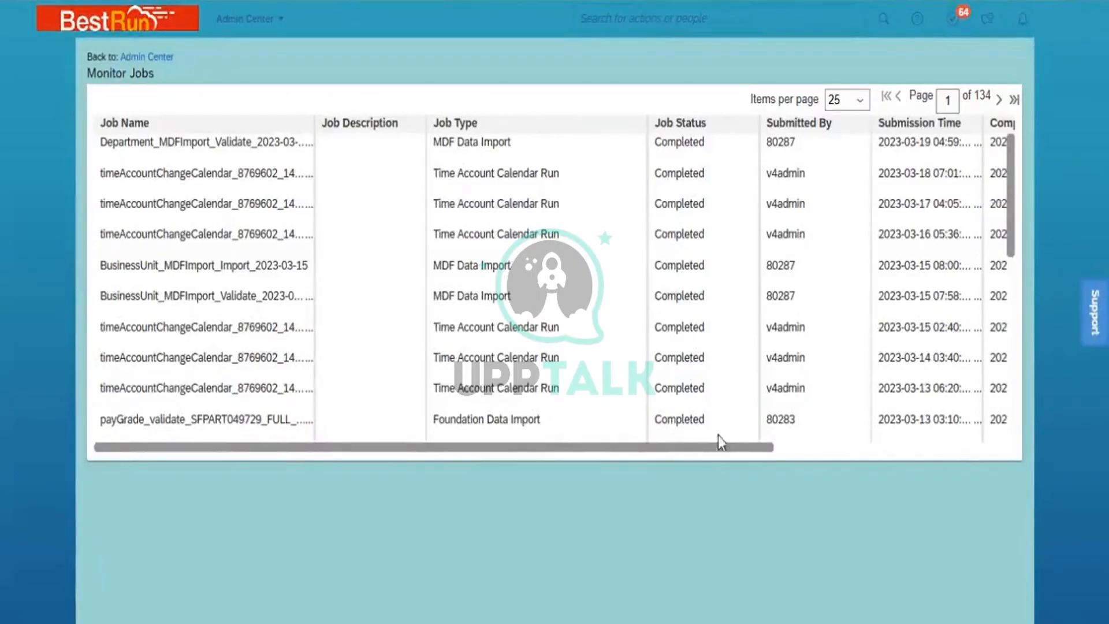
# - Widen Job Details to confirm Passed:2/Failed:0 and download the validate job's status file
pyautogui.moveTo(719, 447); pyautogui.dragTo(994, 451)
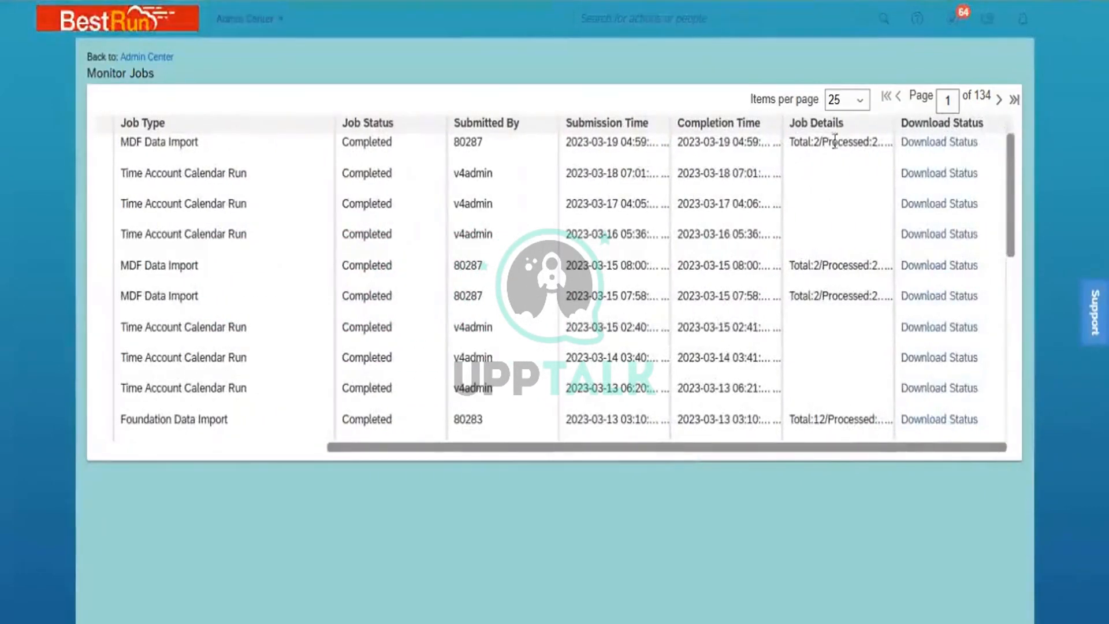
pyautogui.moveTo(893, 124); pyautogui.dragTo(969, 125)
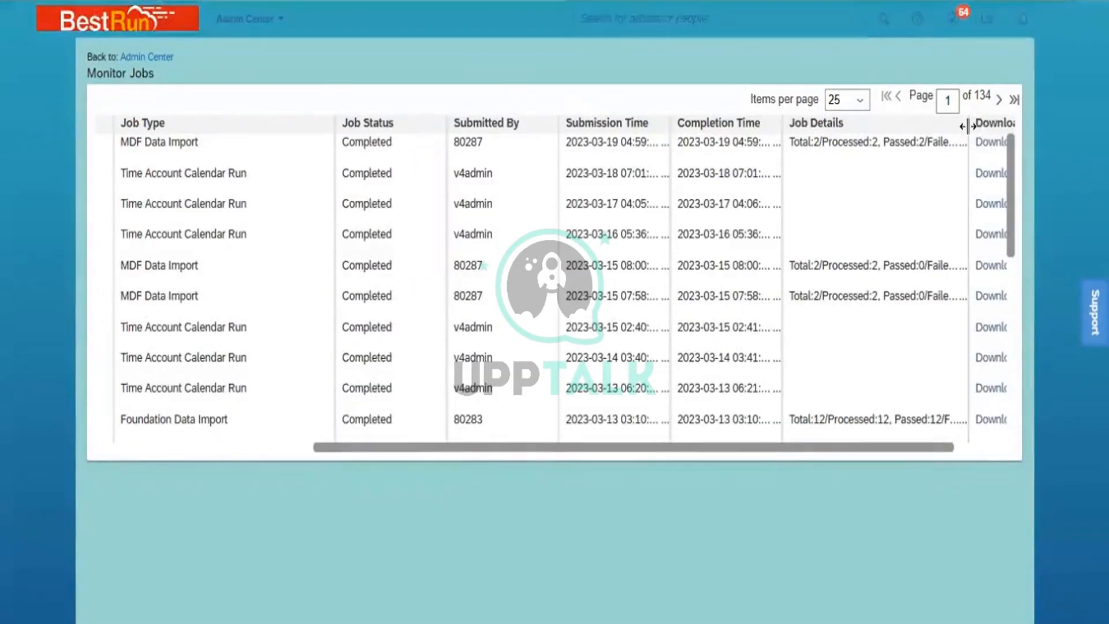
pyautogui.moveTo(969, 141); pyautogui.dragTo(994, 142)
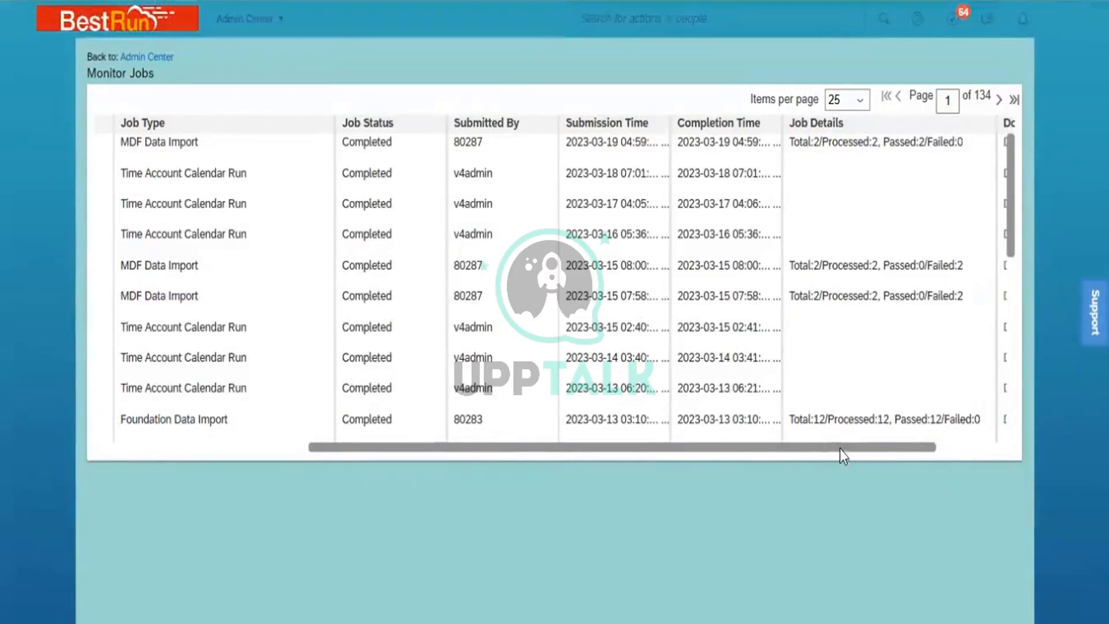
pyautogui.moveTo(862, 448); pyautogui.dragTo(938, 463)
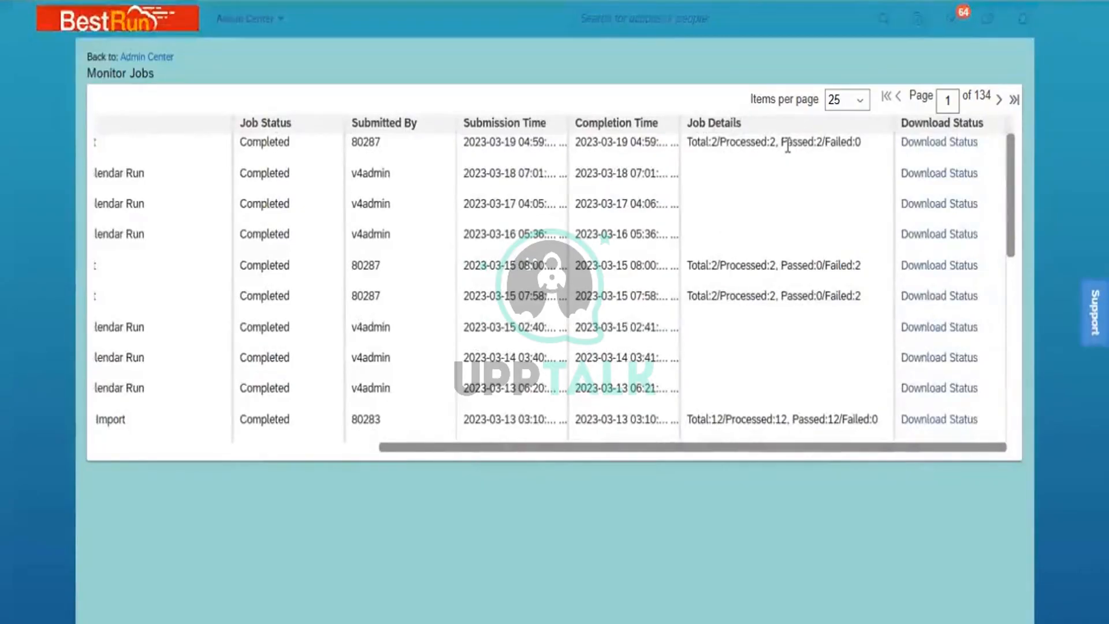
pyautogui.click(919, 141)
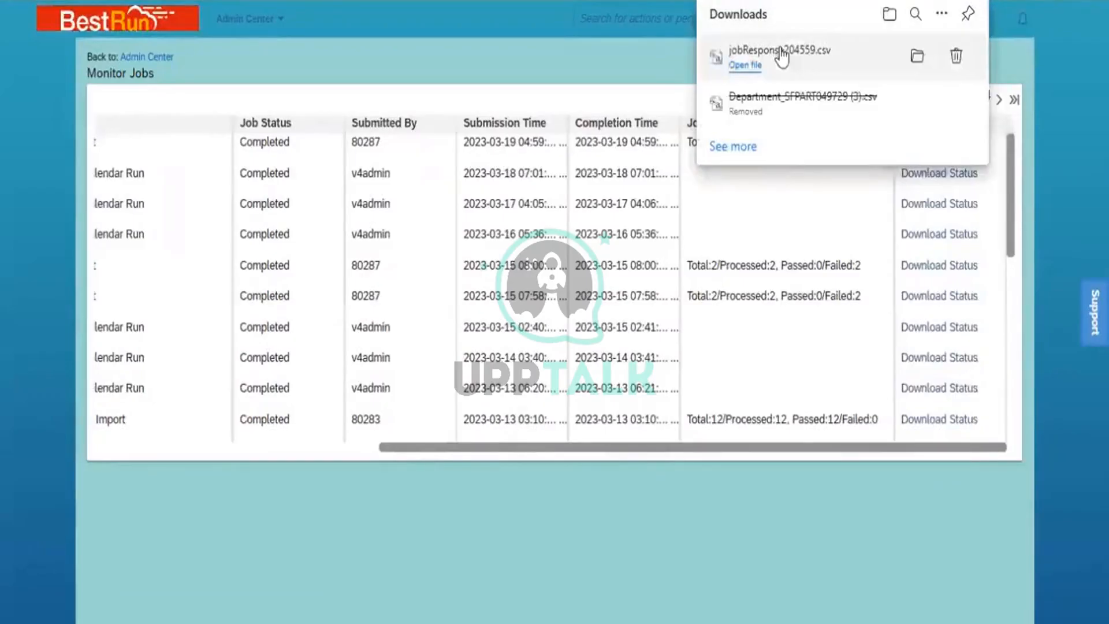
# - Open jobResponse204559.csv in Excel, confirm 2 records with no errors, then close it
pyautogui.click(782, 56)
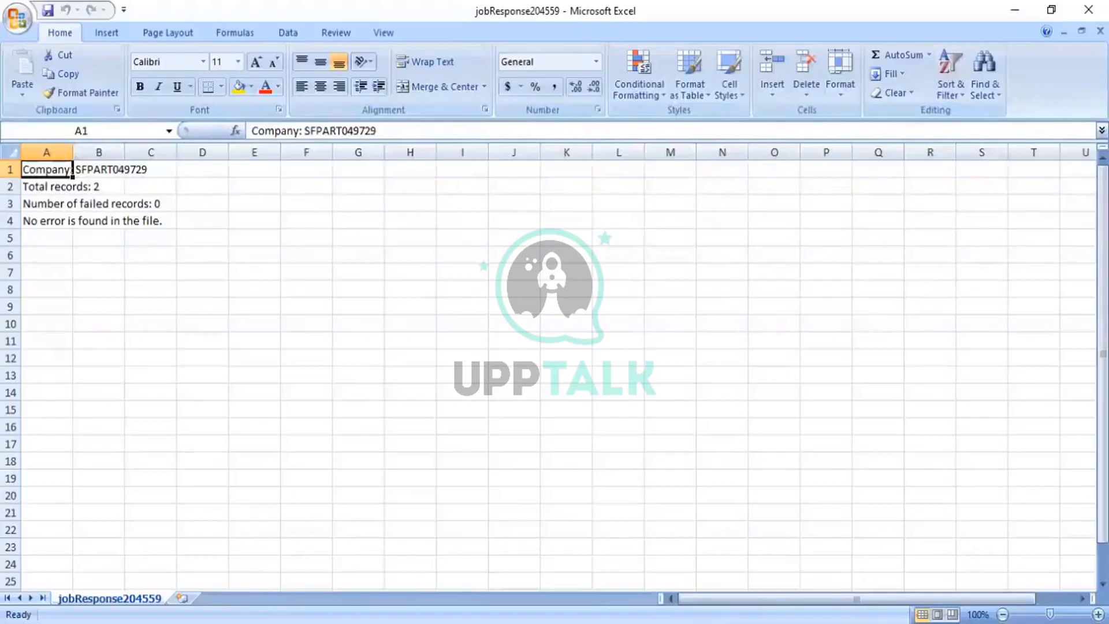
pyautogui.click(1100, 32)
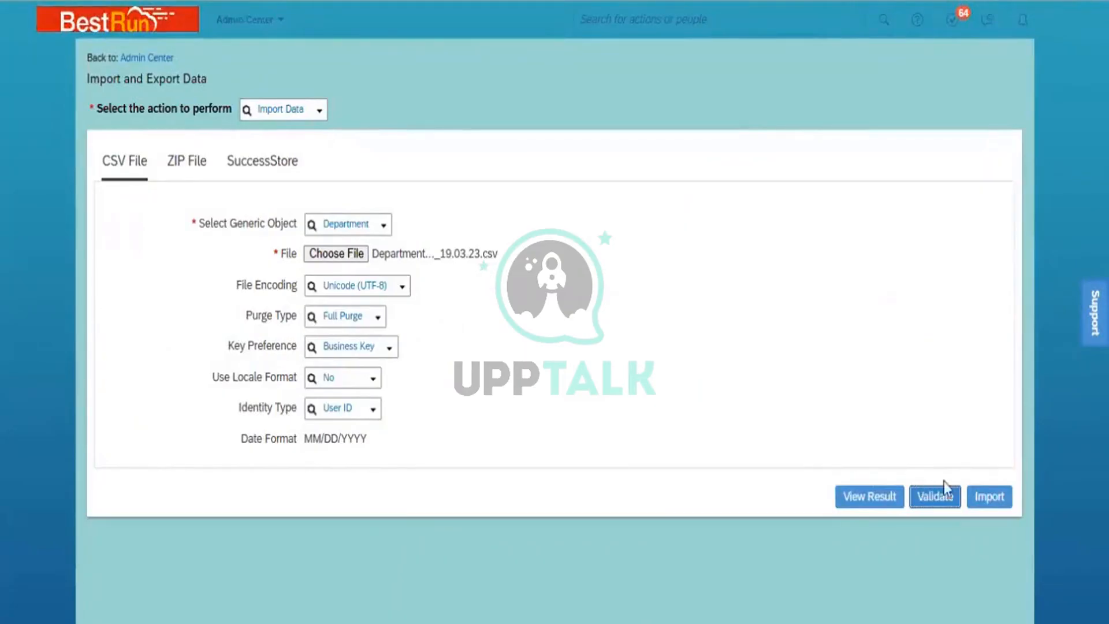
# - Run the Department import, refresh Monitor Jobs, and download and open jobResponse204560.csv
pyautogui.click(994, 500)
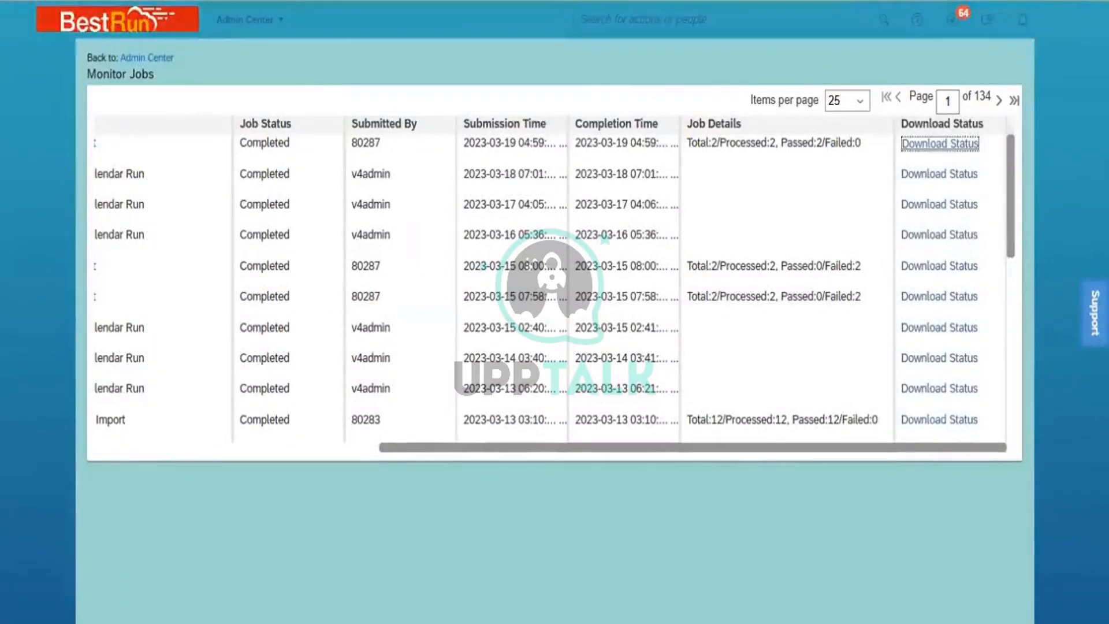
pyautogui.press('F5')
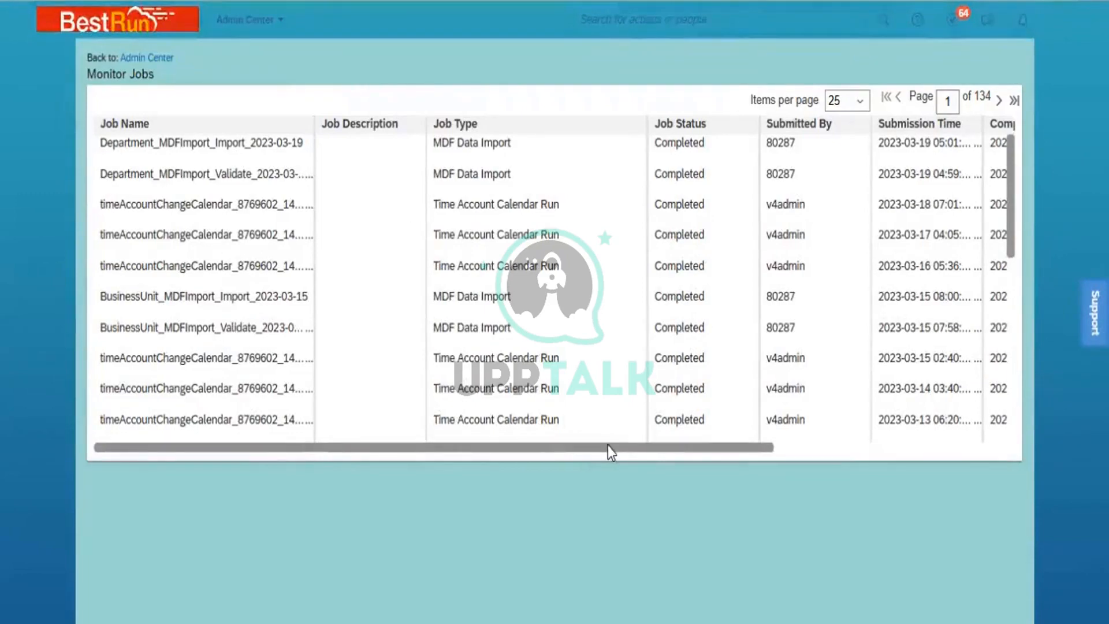
pyautogui.moveTo(608, 445); pyautogui.dragTo(901, 489)
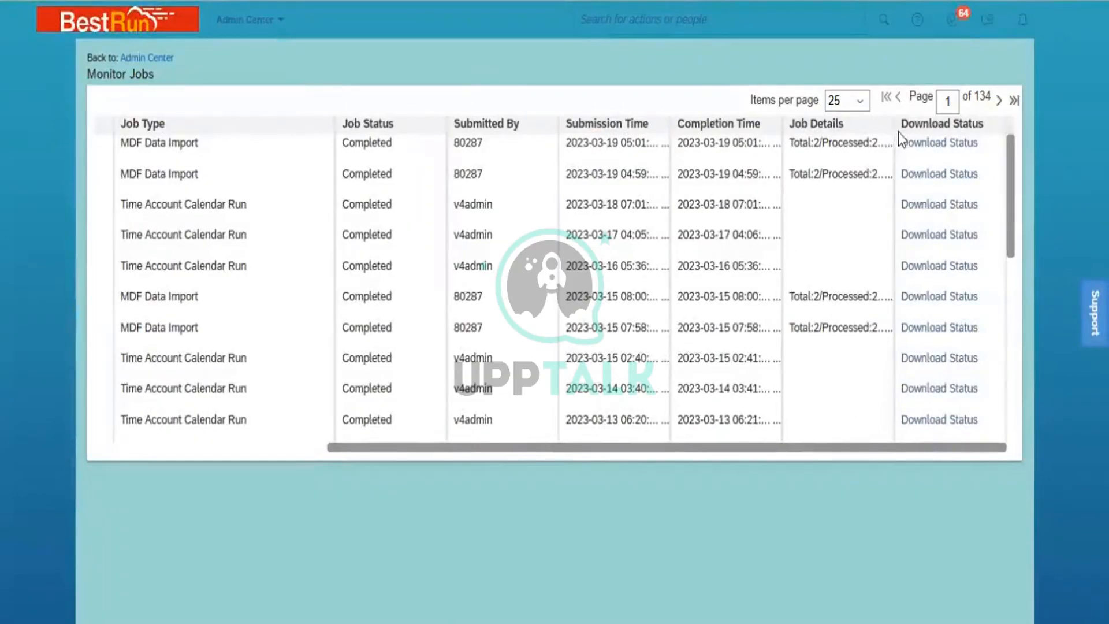
pyautogui.moveTo(893, 125); pyautogui.dragTo(966, 228)
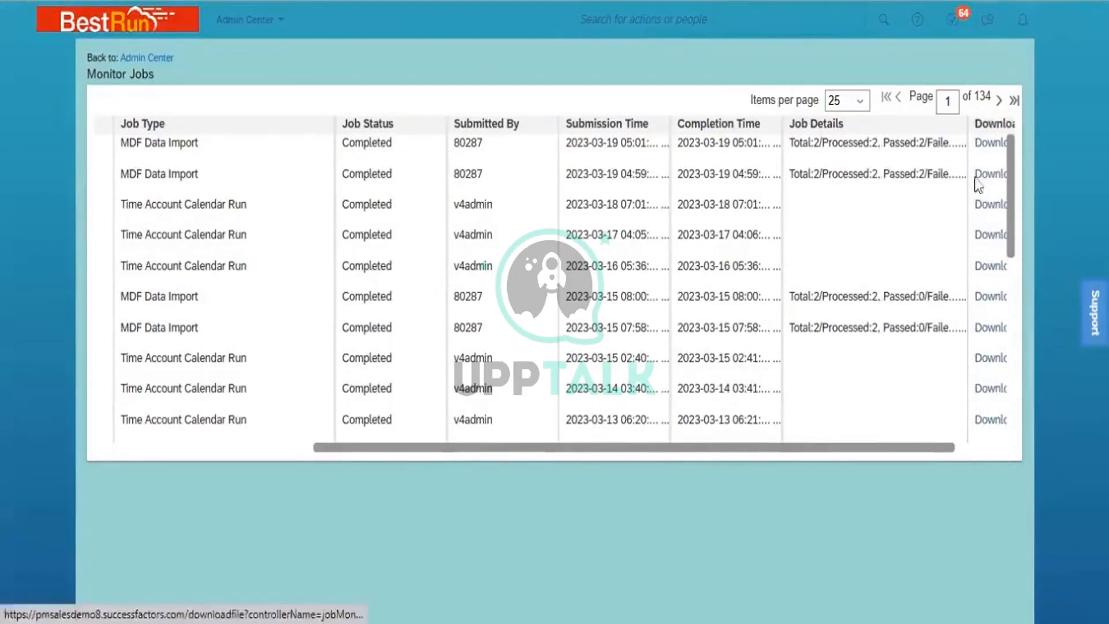
pyautogui.click(990, 144)
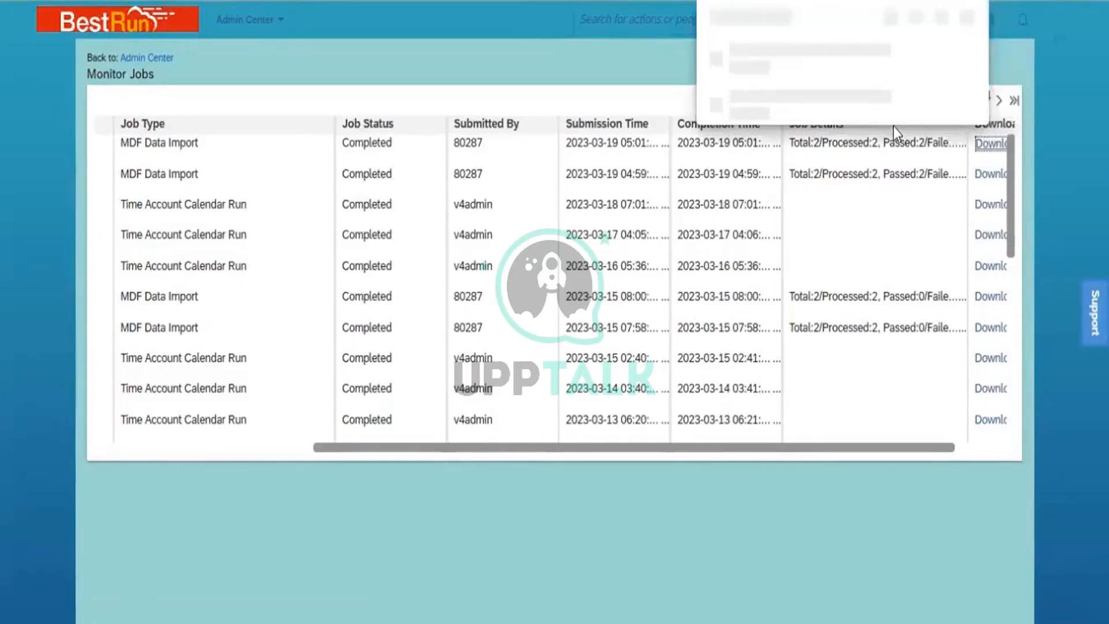
pyautogui.click(792, 55)
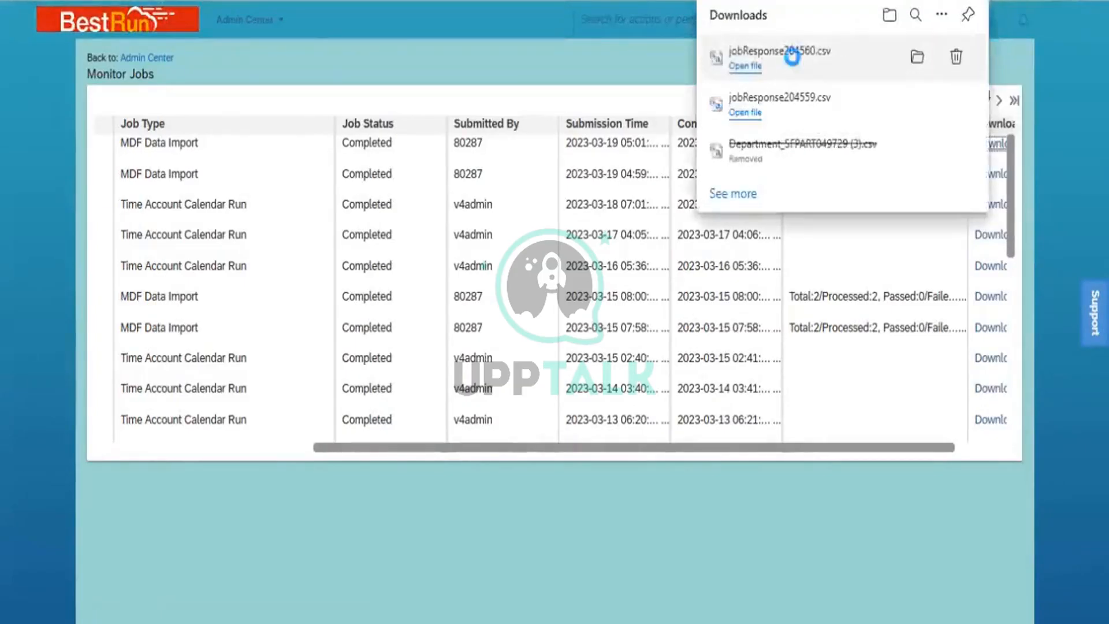
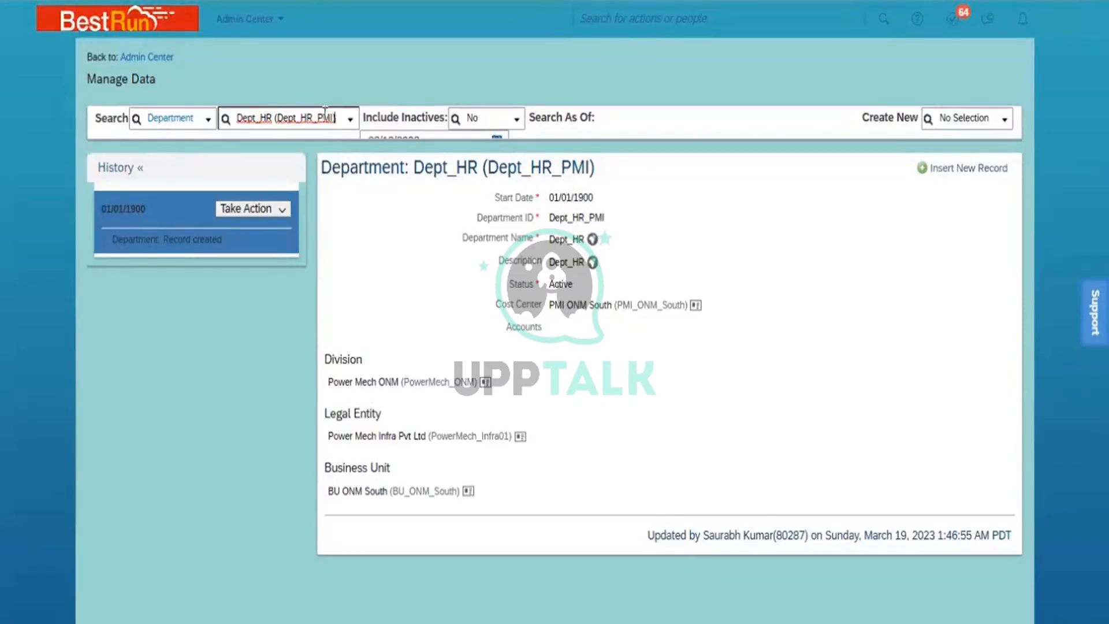
# - Look up the Dept_Admin department record in Manage Data
pyautogui.click(301, 124)
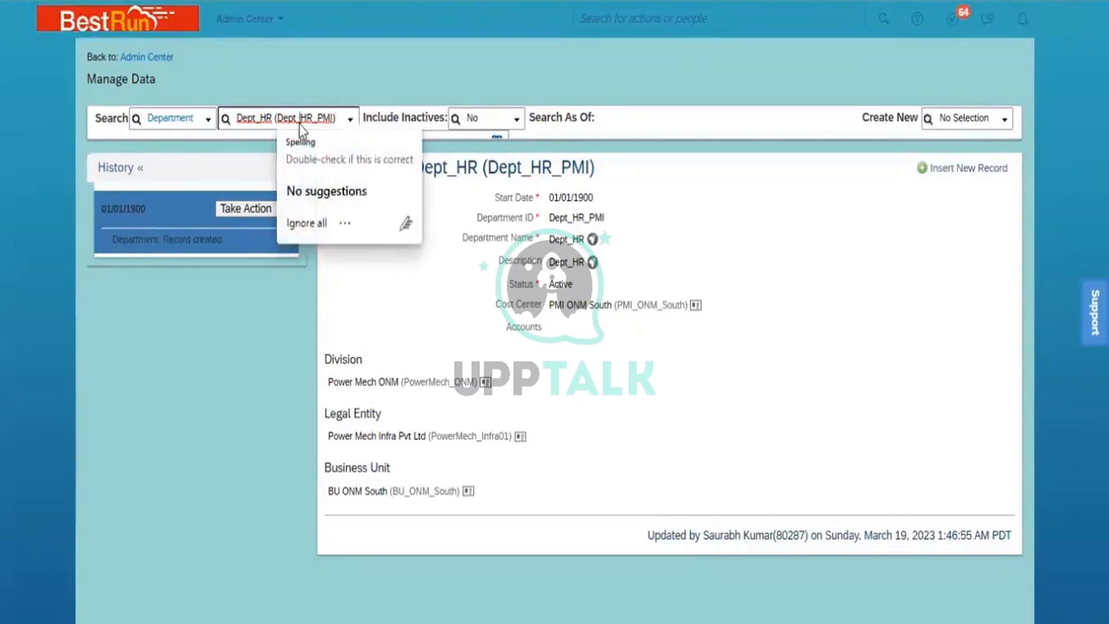
pyautogui.hotkey('ctrl', 'a')
pyautogui.write('Dep')
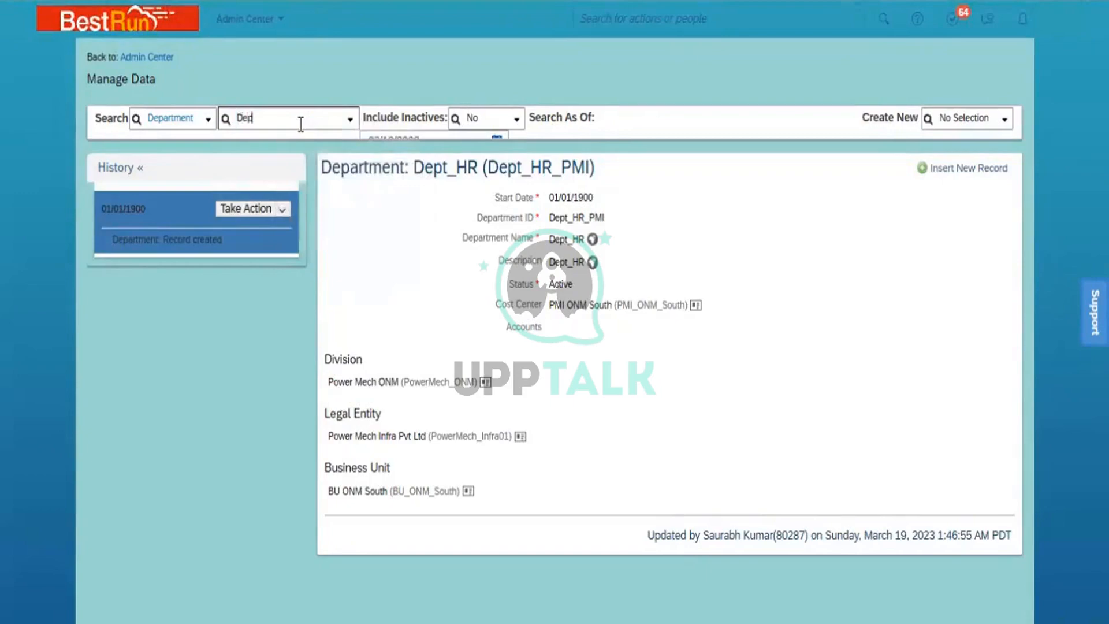
pyautogui.write('t_Admin')
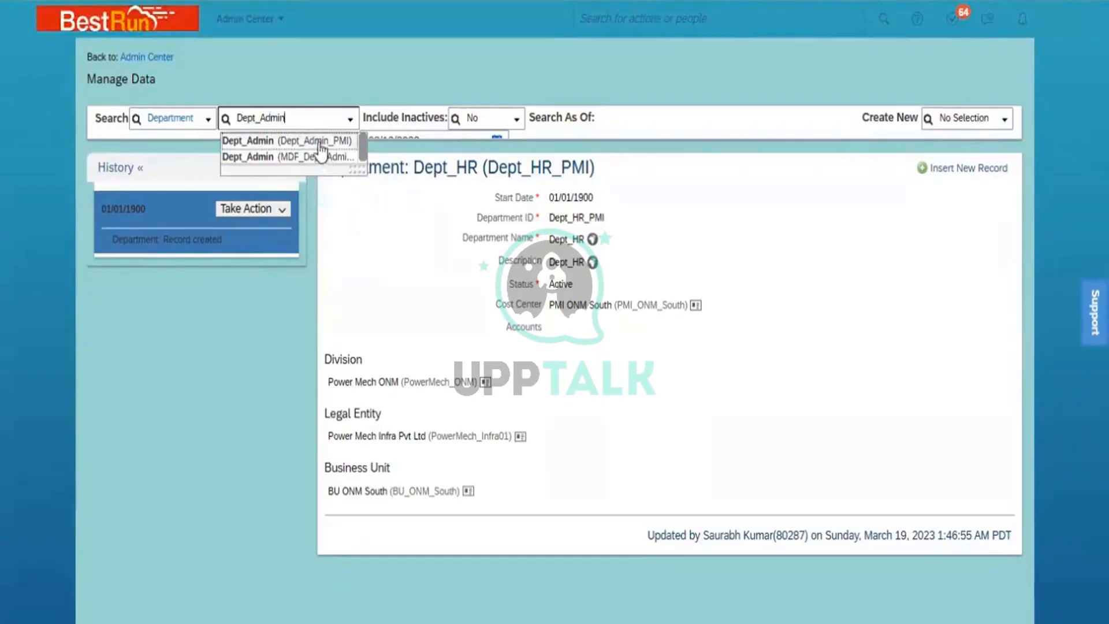
pyautogui.click(319, 144)
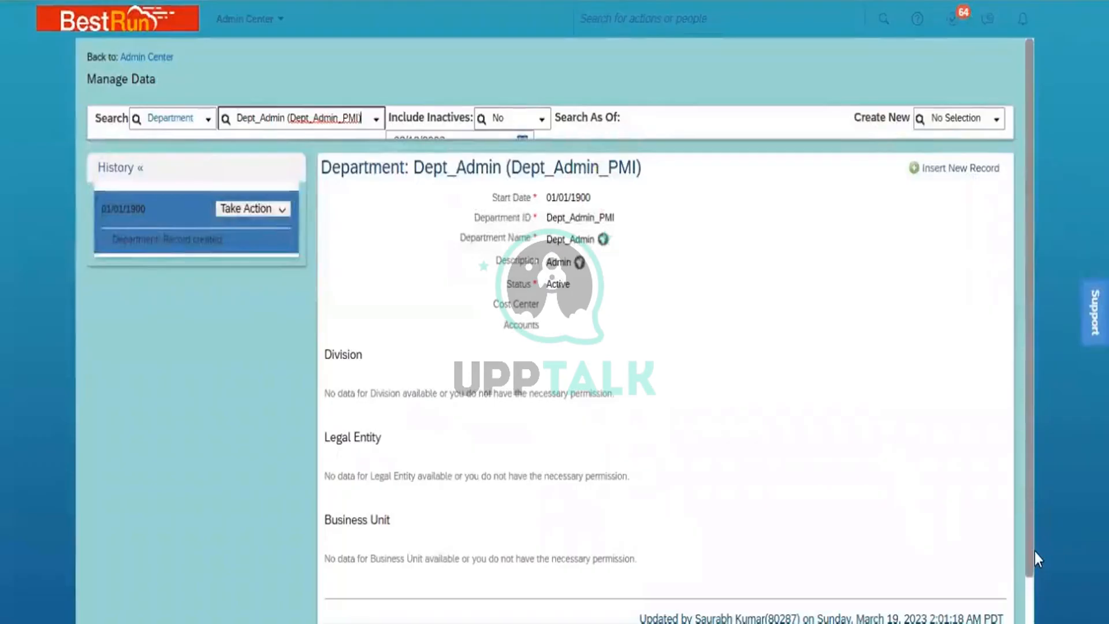
pyautogui.scroll(-1, 664, 347)
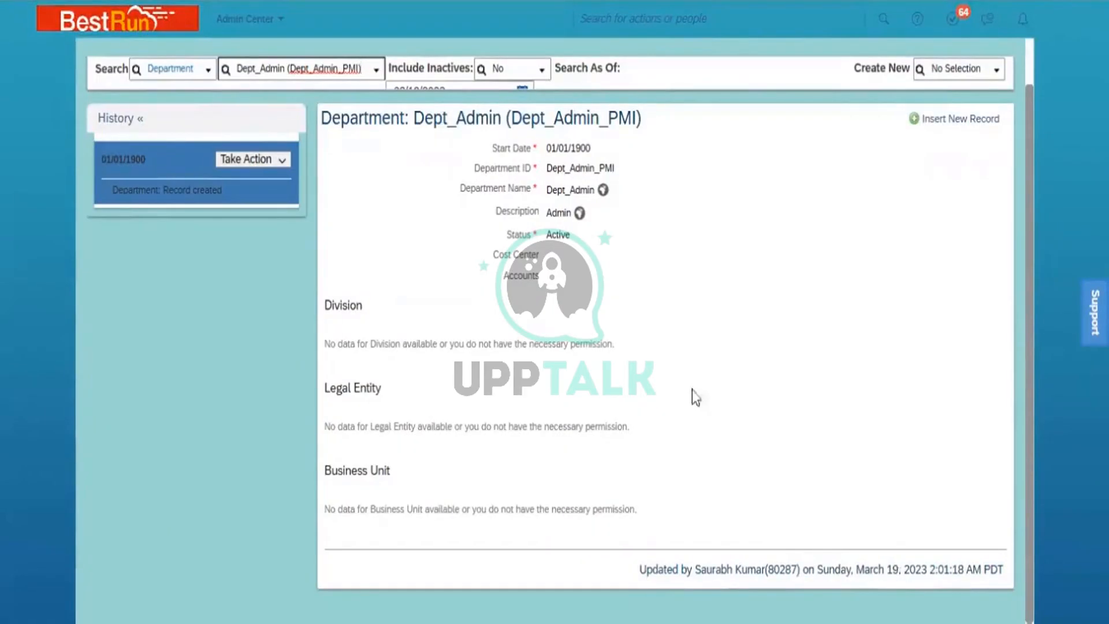
# - Open the Dept_Sales (Dept_Sales_PMI) department record, active from 01/01/1900 with description Sales
pyautogui.click(330, 69)
pyautogui.click(330, 68)
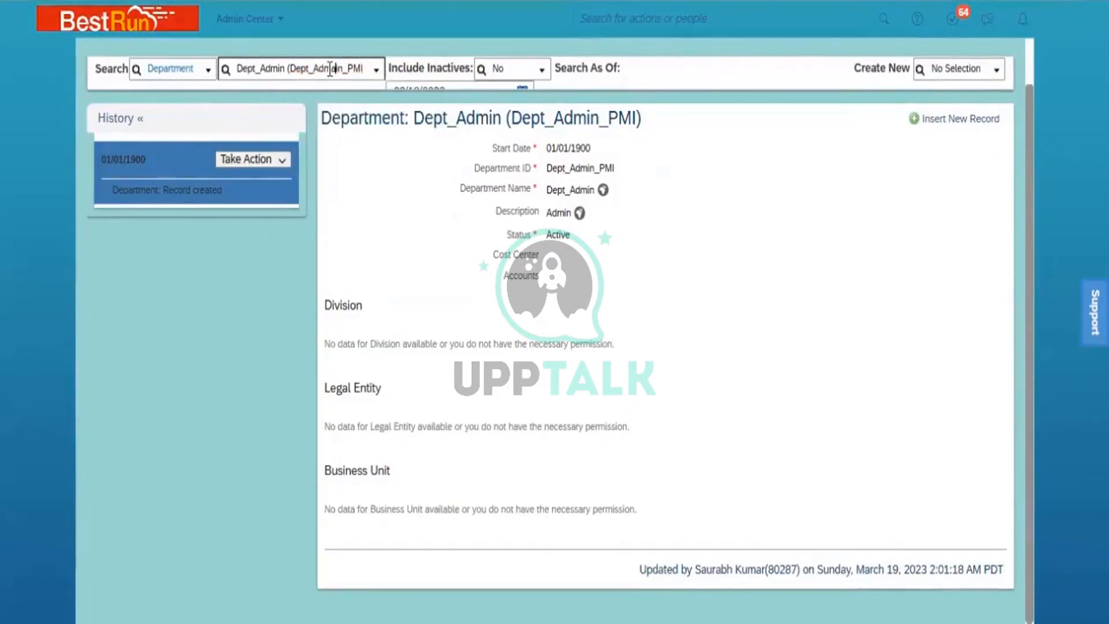
pyautogui.hotkey('ctrl', 'a')
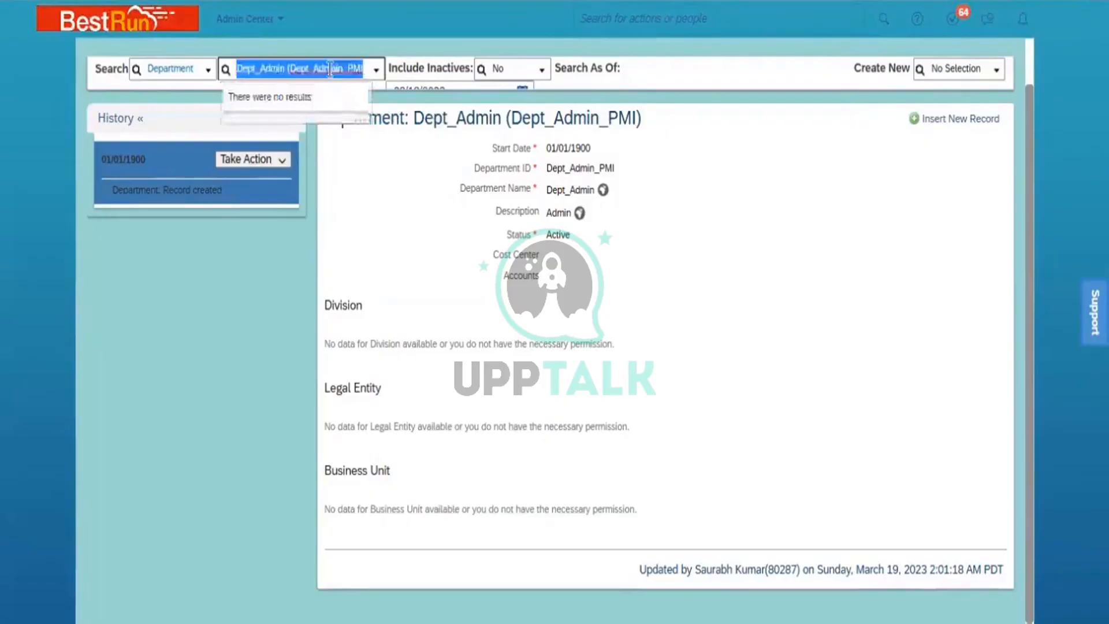
pyautogui.write('Dept')
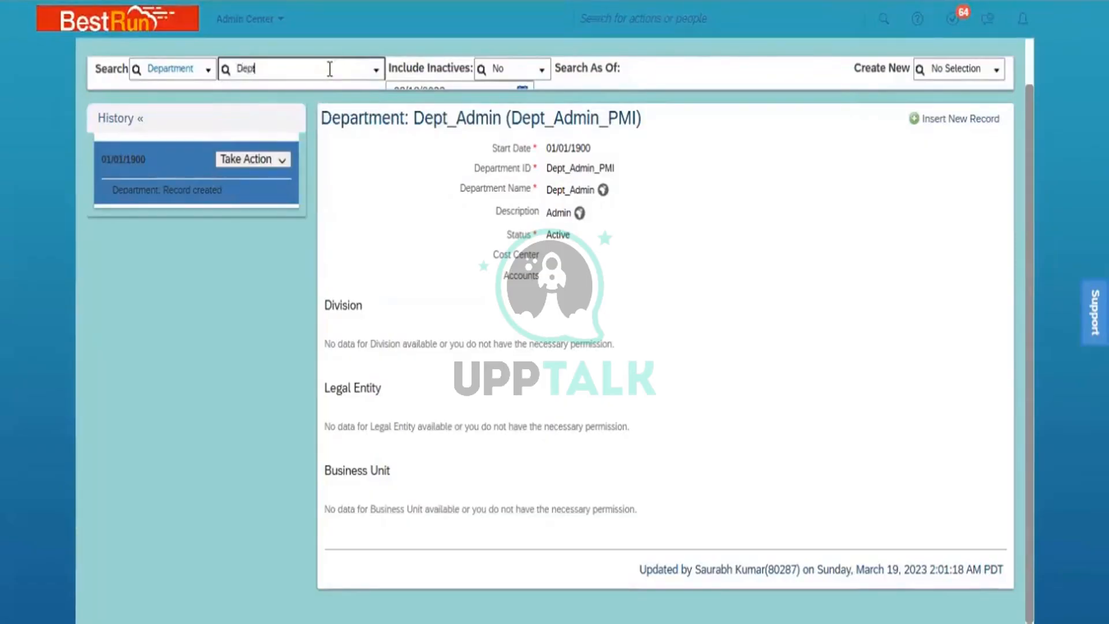
pyautogui.write('_Sales')
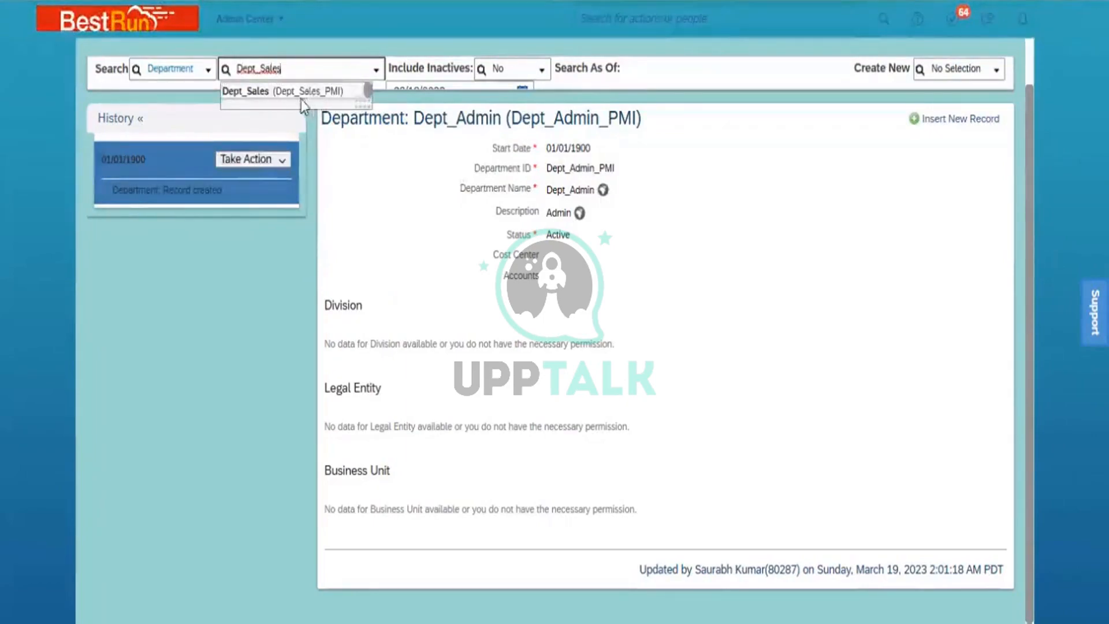
pyautogui.click(301, 99)
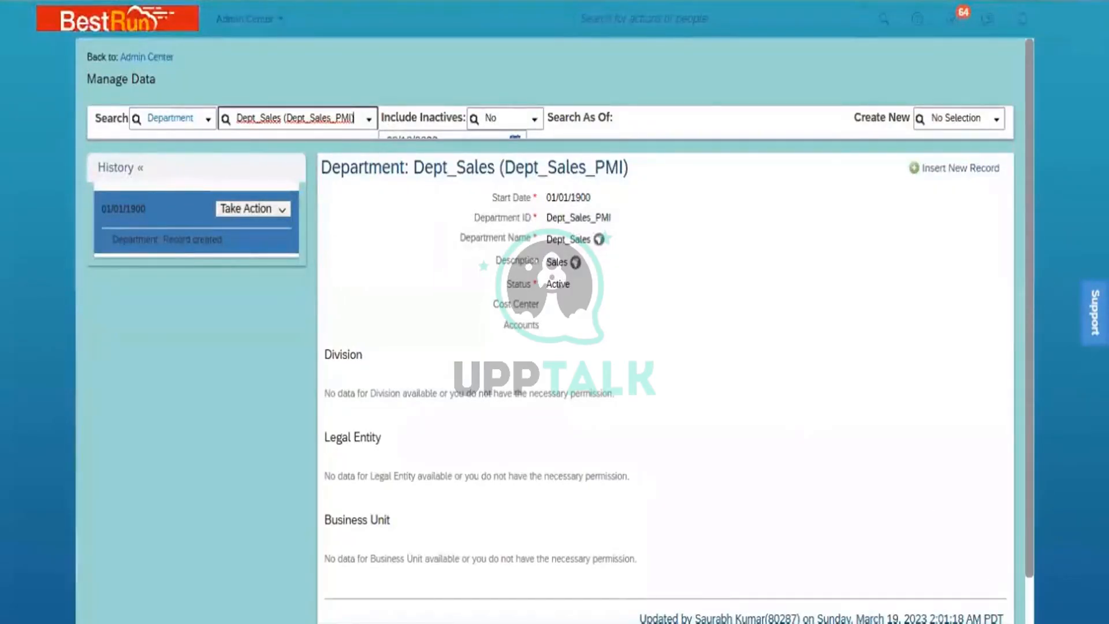
pyautogui.scroll(-1, 560, 331)
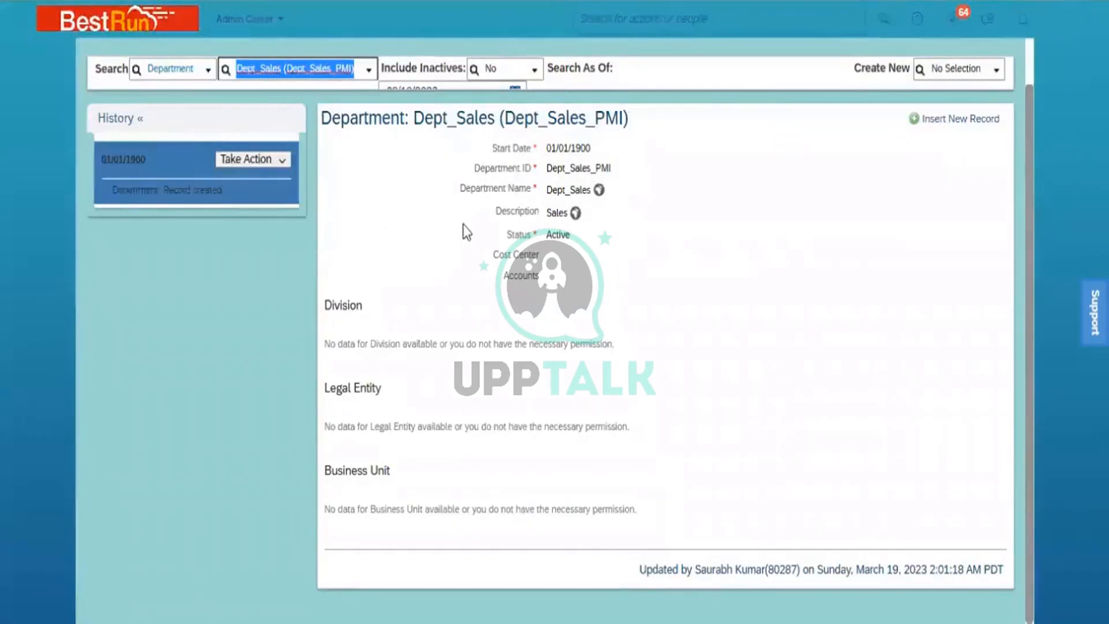
# - Open the C & I Ops_PMI Job Classification record and select its job ID 7000056
pyautogui.click(962, 71)
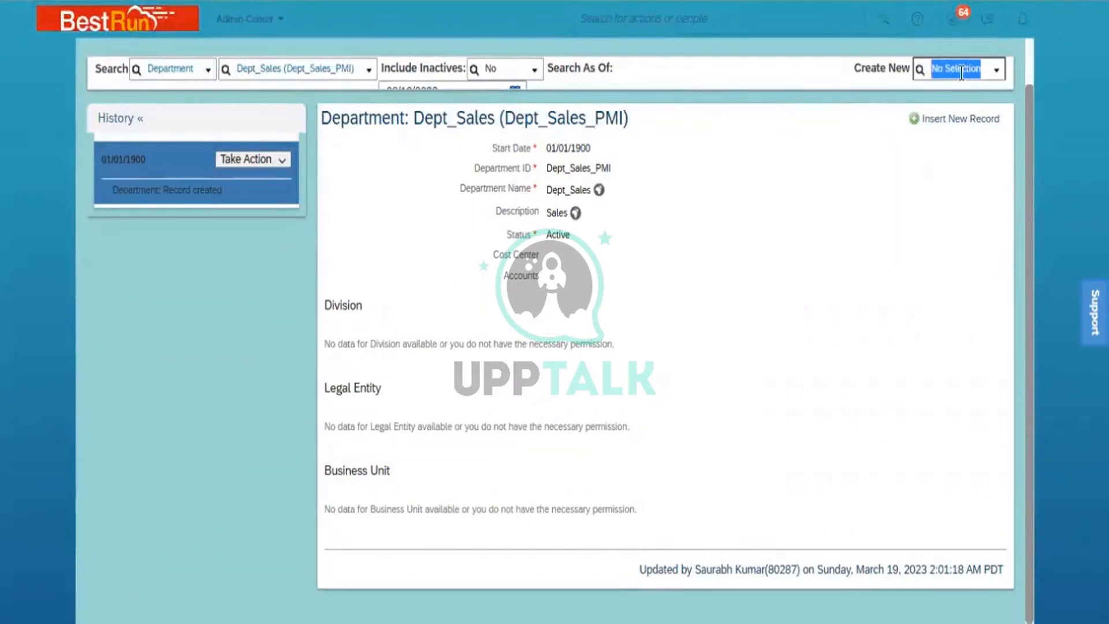
pyautogui.write('Job C')
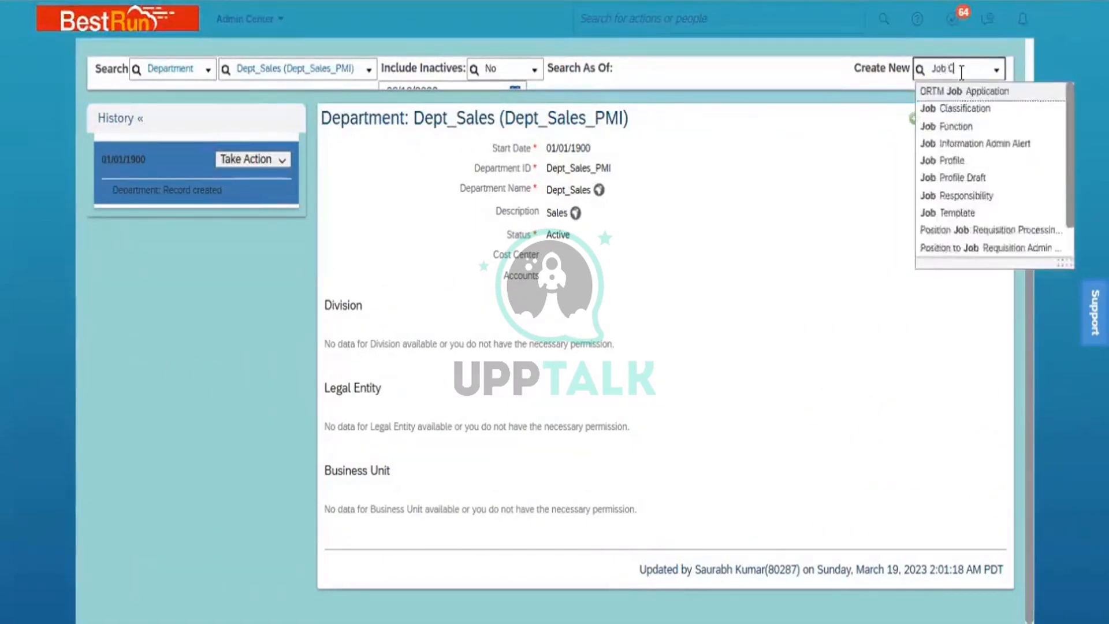
pyautogui.write('lass')
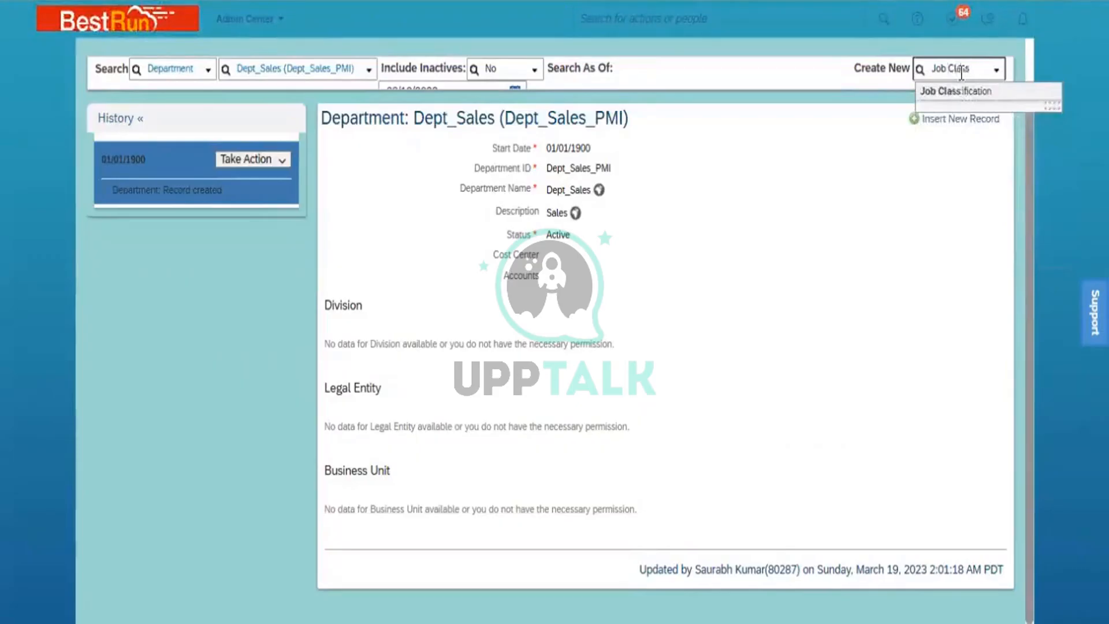
pyautogui.click(965, 94)
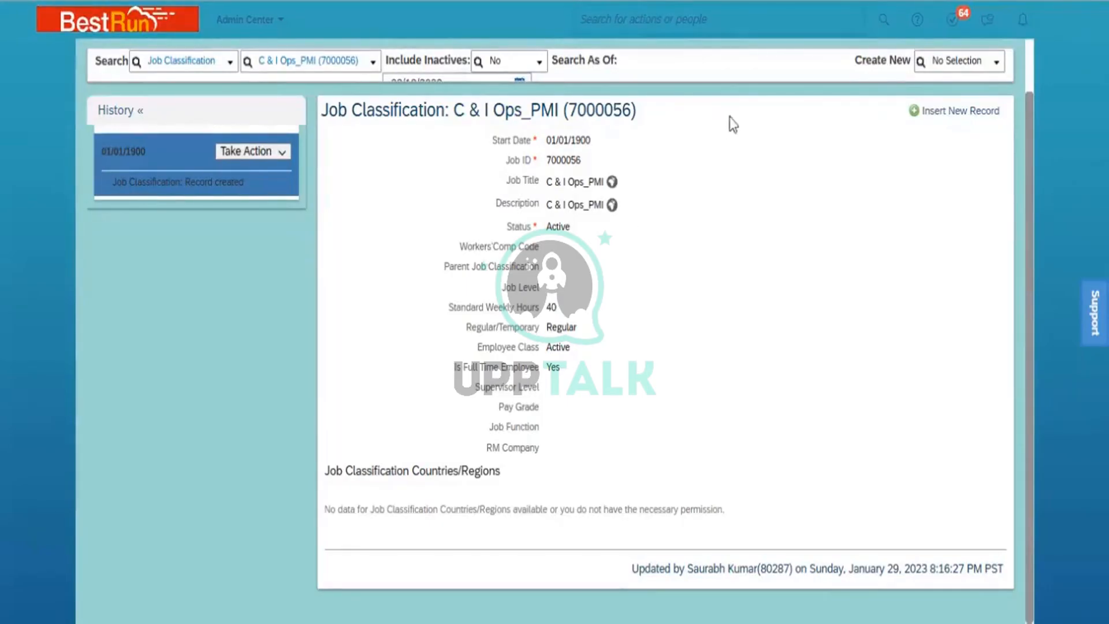
pyautogui.click(955, 62)
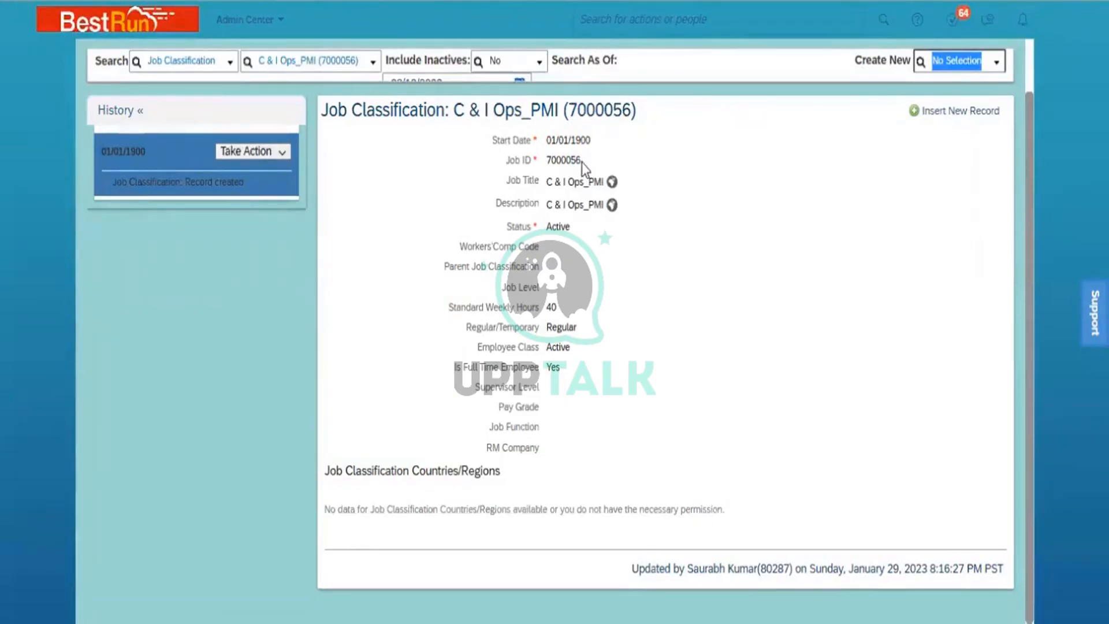
pyautogui.moveTo(581, 162); pyautogui.dragTo(548, 163)
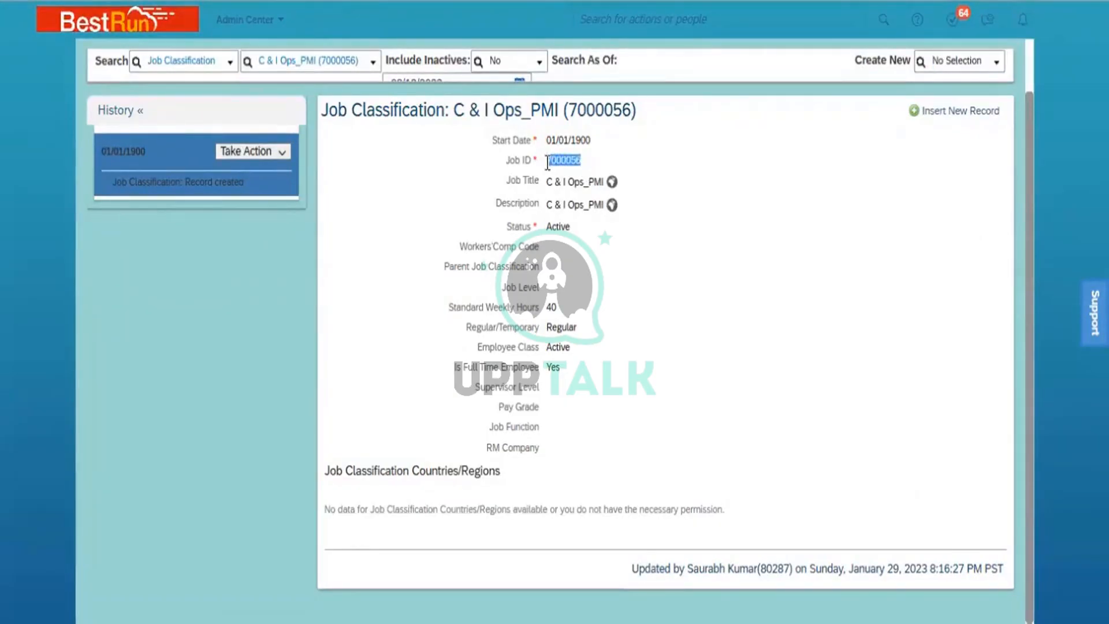
# - Start a new Position record in Manage Data
pyautogui.click(947, 66)
pyautogui.write('posi')
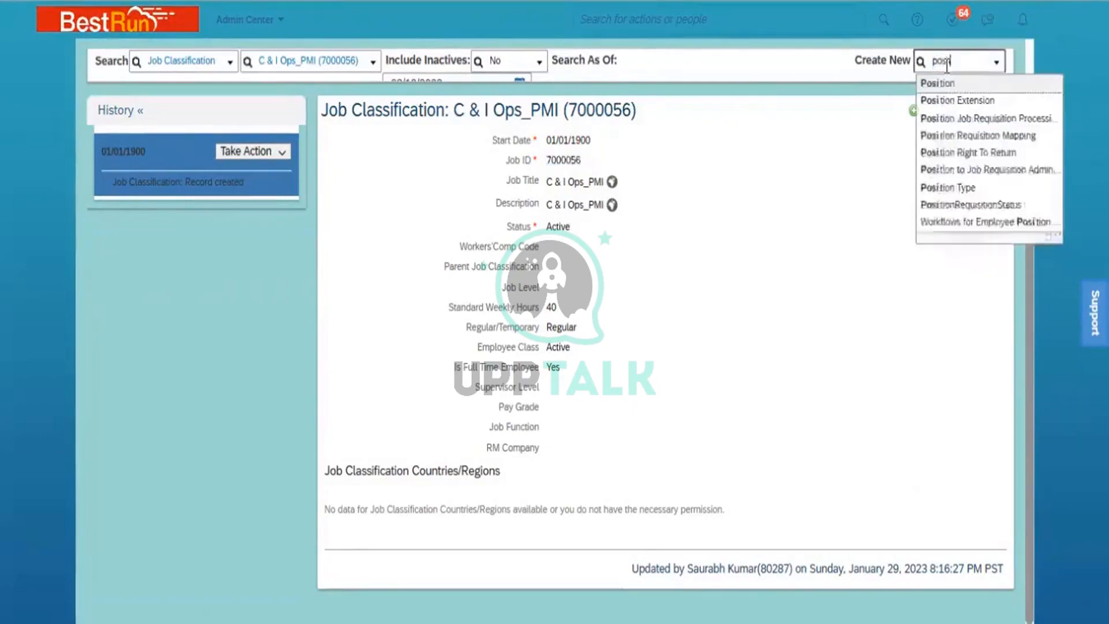
pyautogui.write('tion')
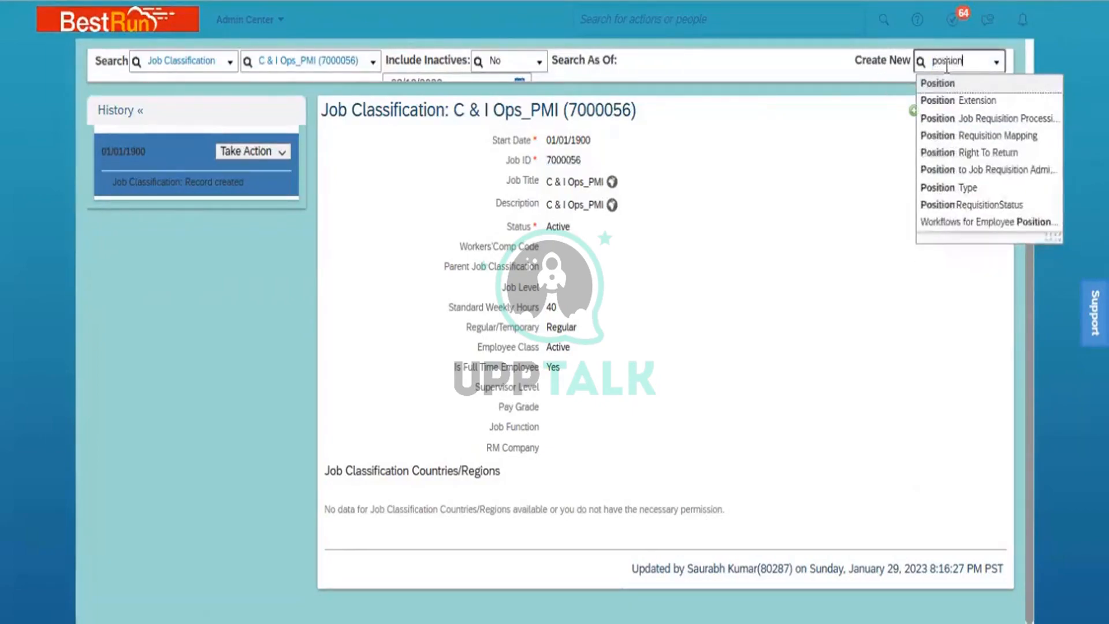
pyautogui.click(966, 85)
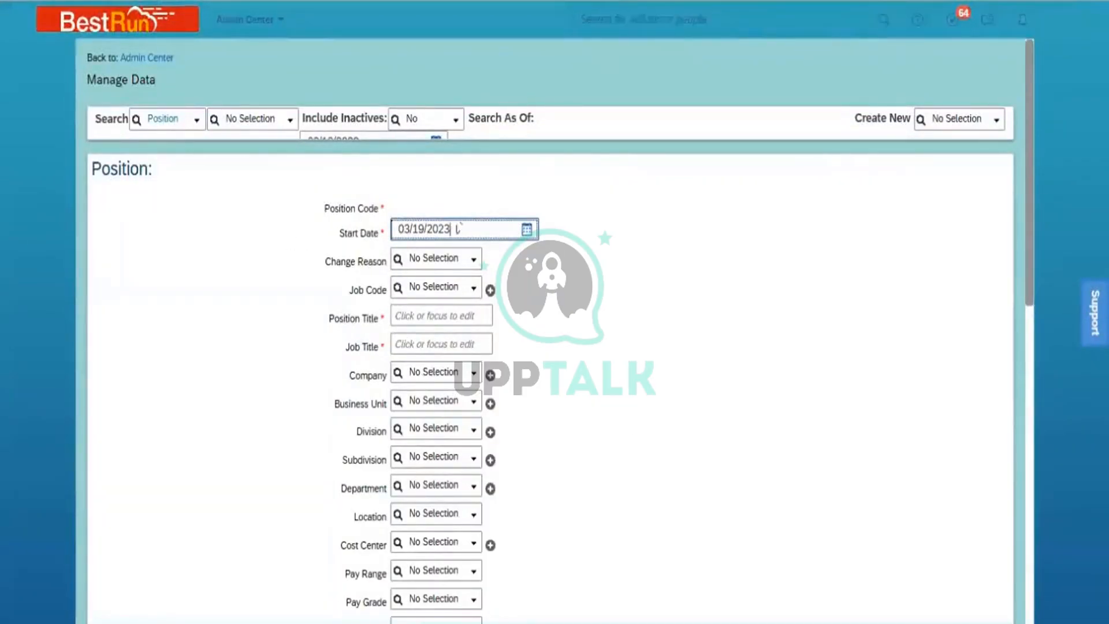
# - Set the position's start date to January 1, 1900
pyautogui.click(526, 229)
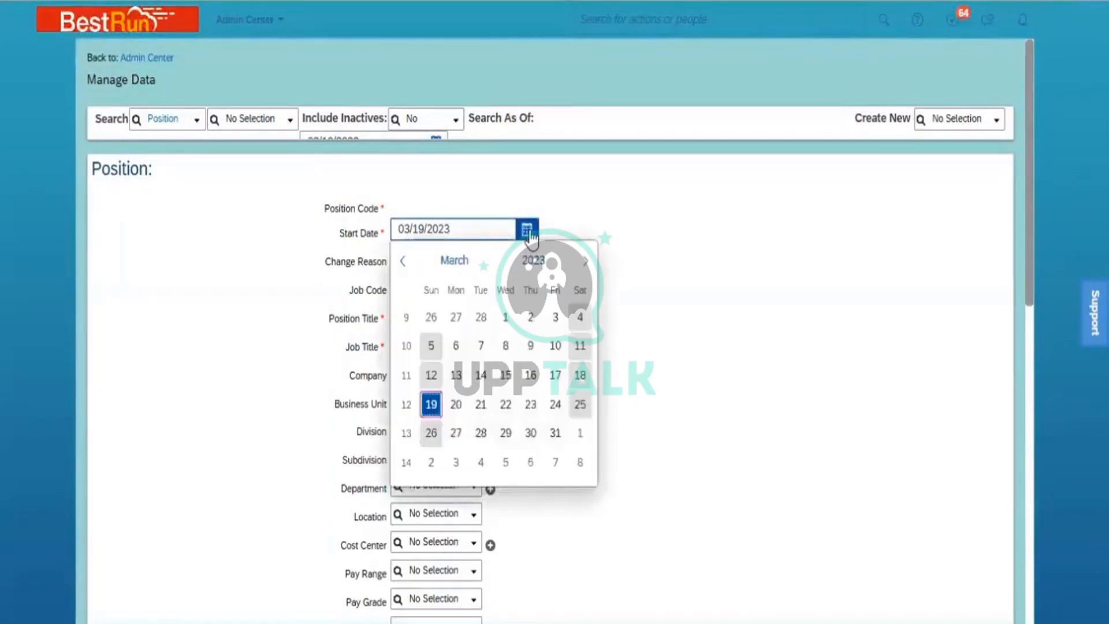
pyautogui.click(534, 261)
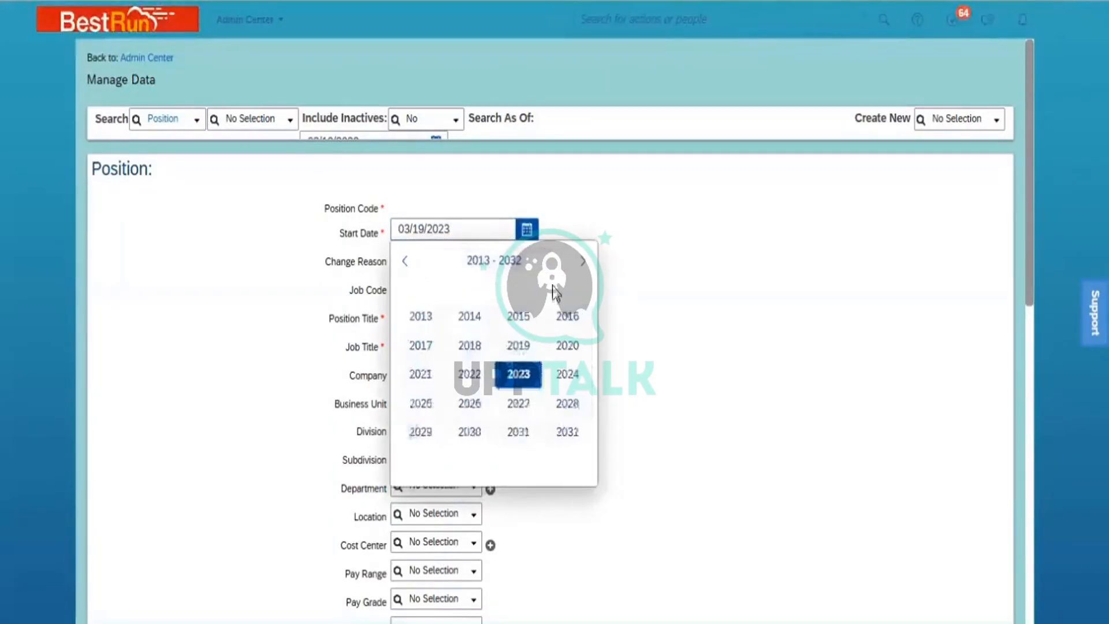
pyautogui.click(406, 261)
pyautogui.click(406, 263)
pyautogui.click(406, 263)
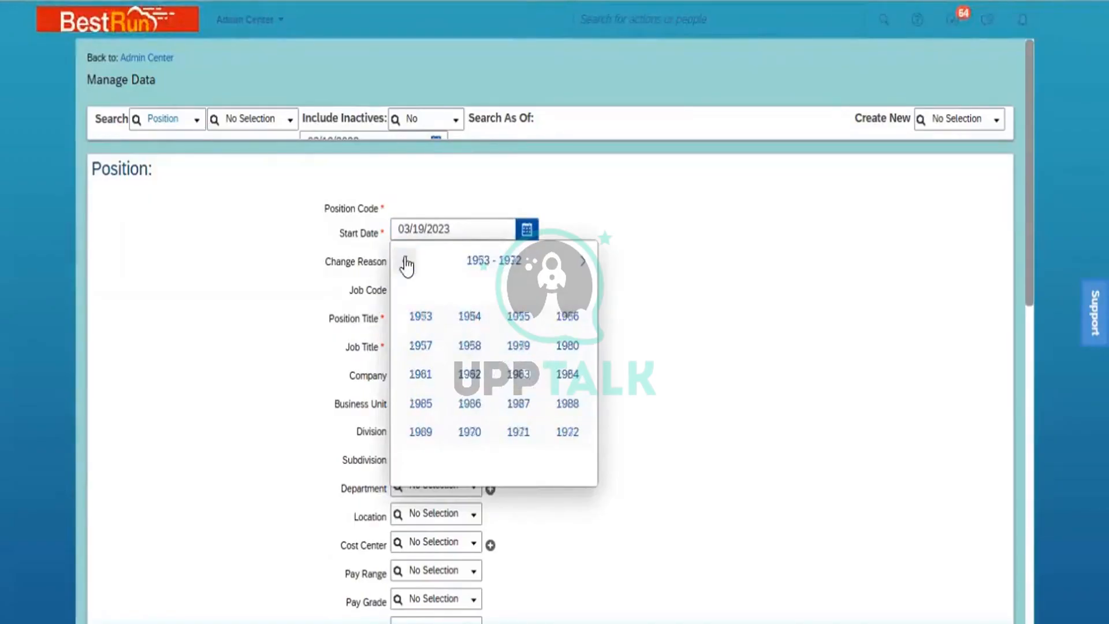
pyautogui.click(406, 263)
pyautogui.click(406, 263)
pyautogui.click(406, 263)
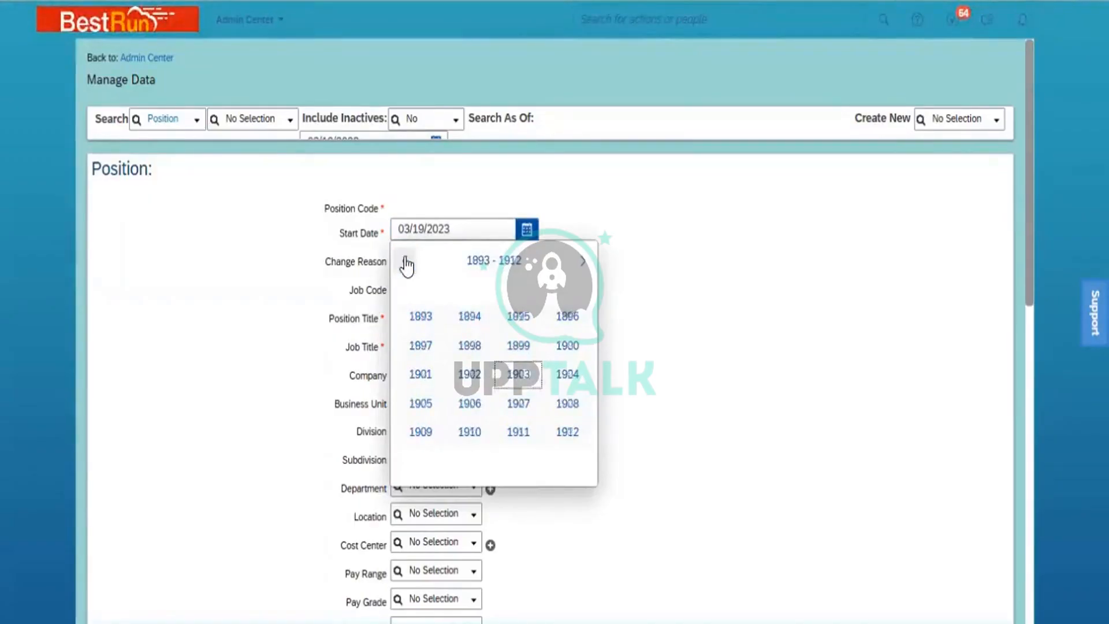
pyautogui.click(569, 347)
pyautogui.click(441, 267)
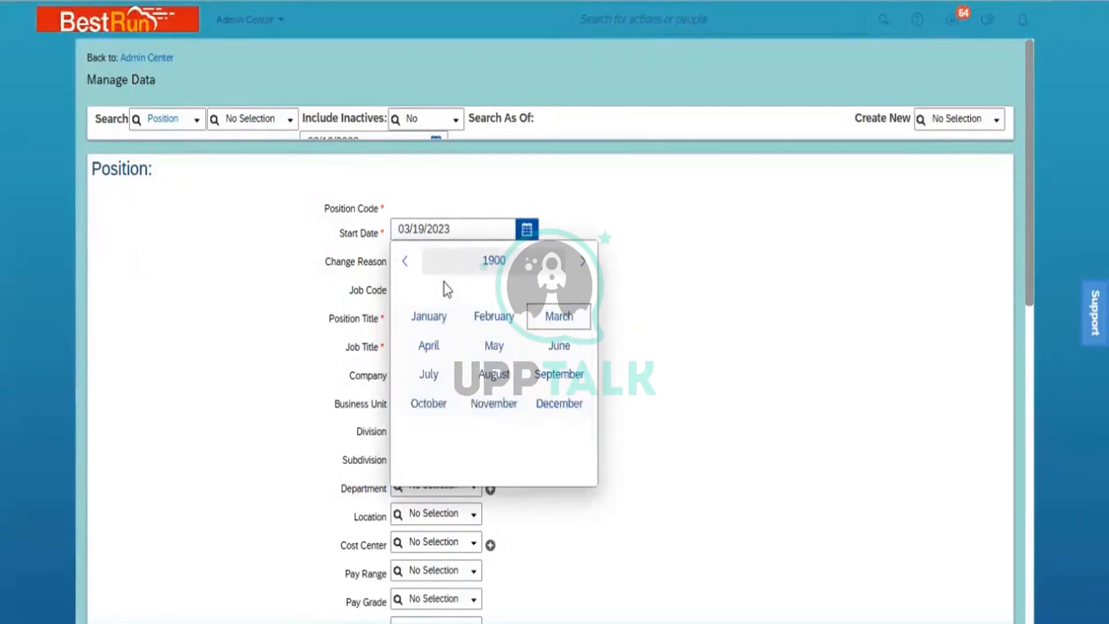
pyautogui.click(434, 318)
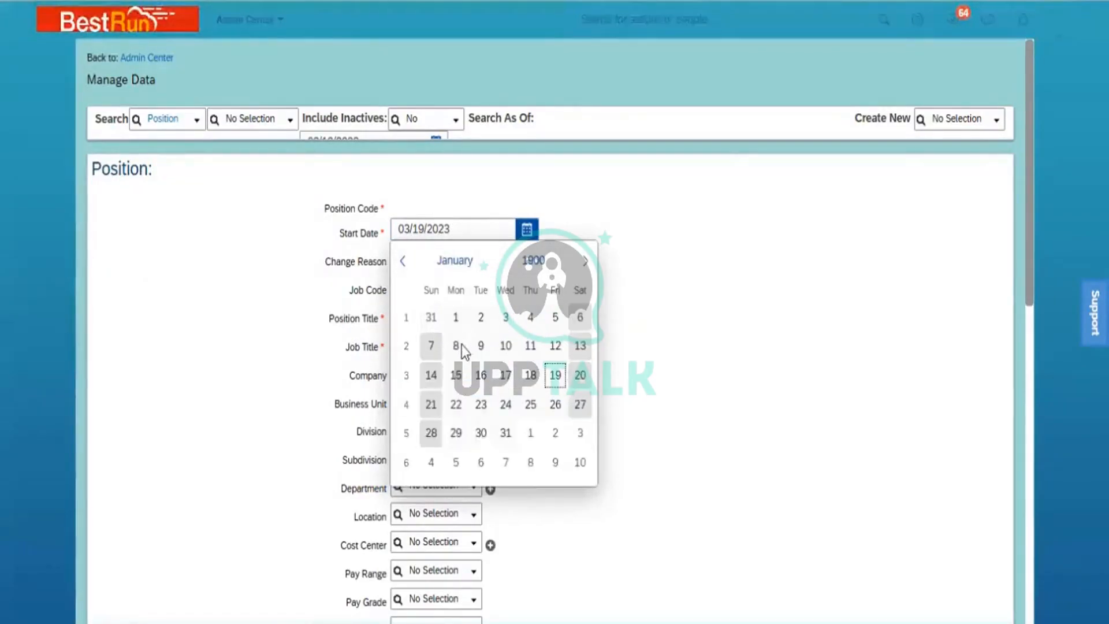
pyautogui.click(455, 317)
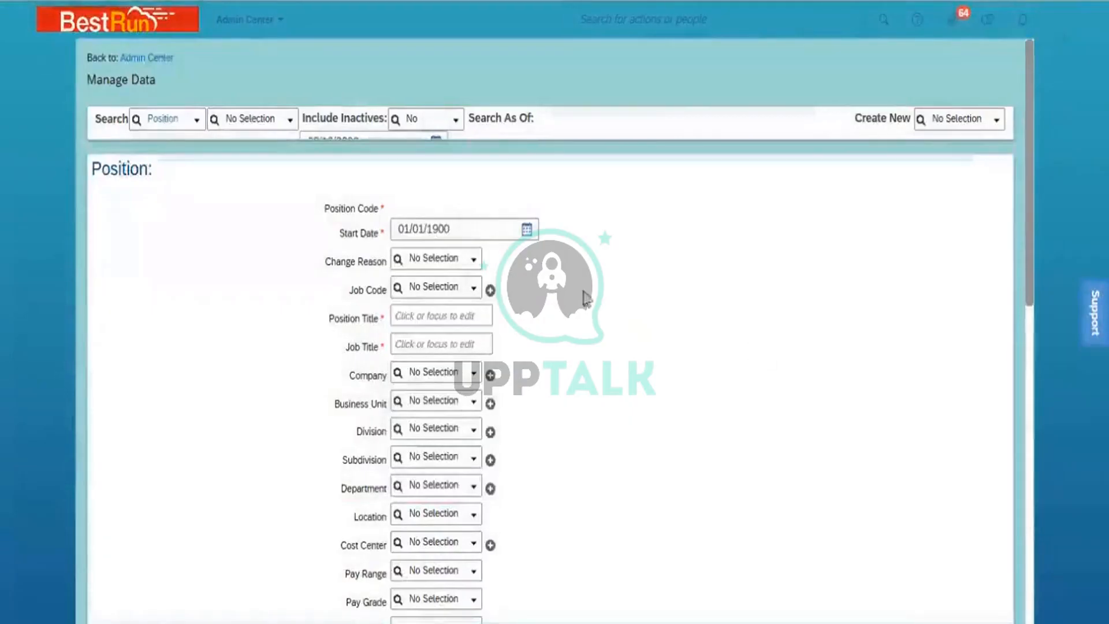
# - Set the position's job code to C & I Ops_PMI (7000056)
pyautogui.click(434, 288)
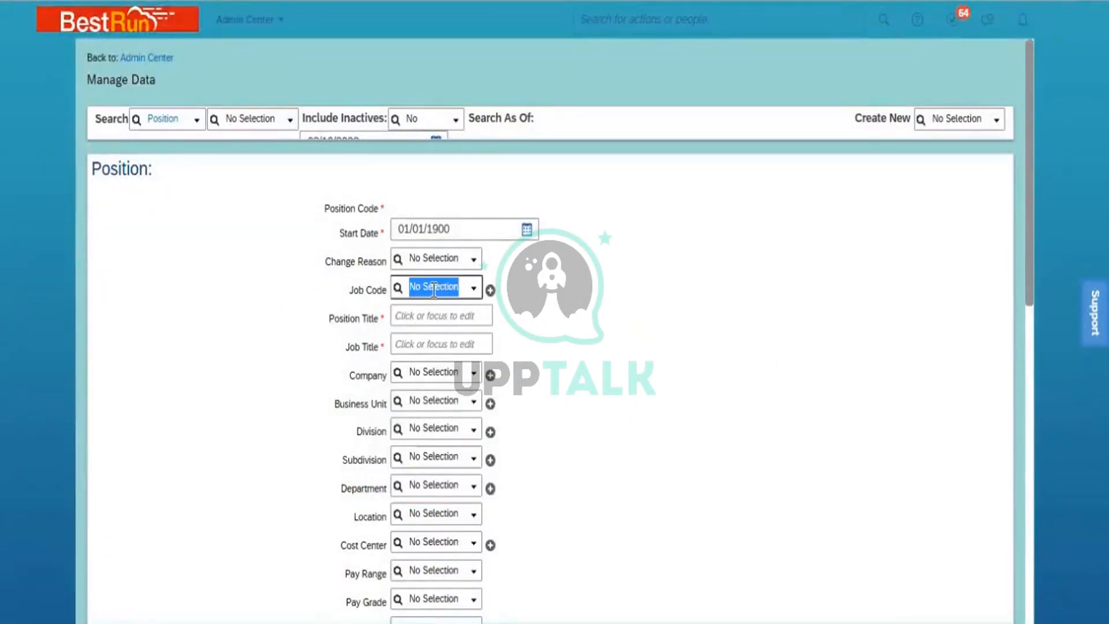
pyautogui.write('7000056')
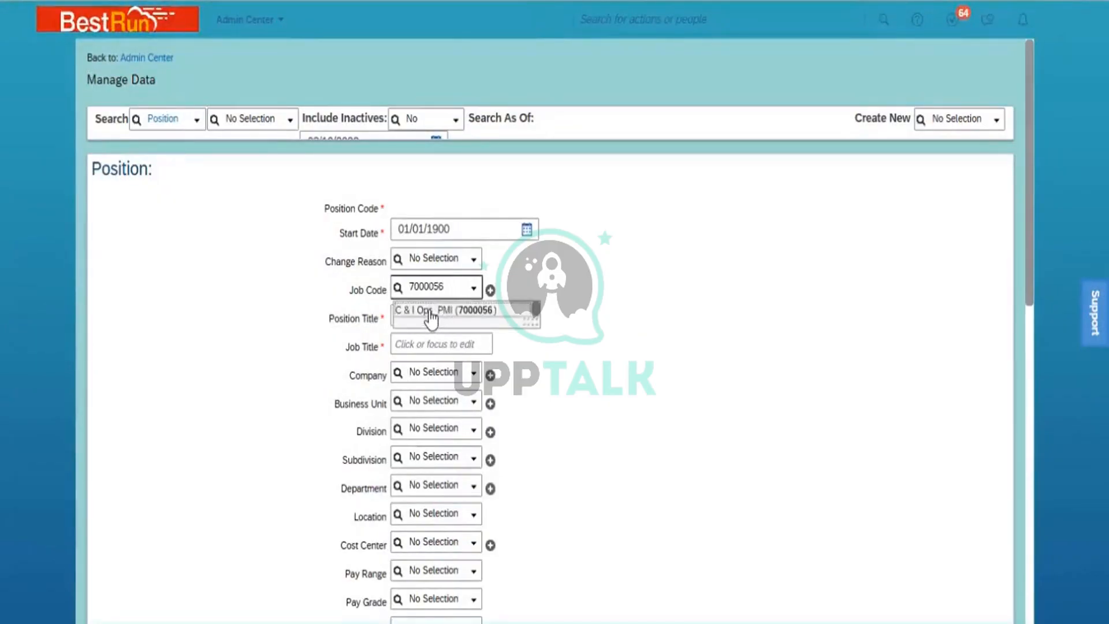
pyautogui.click(427, 313)
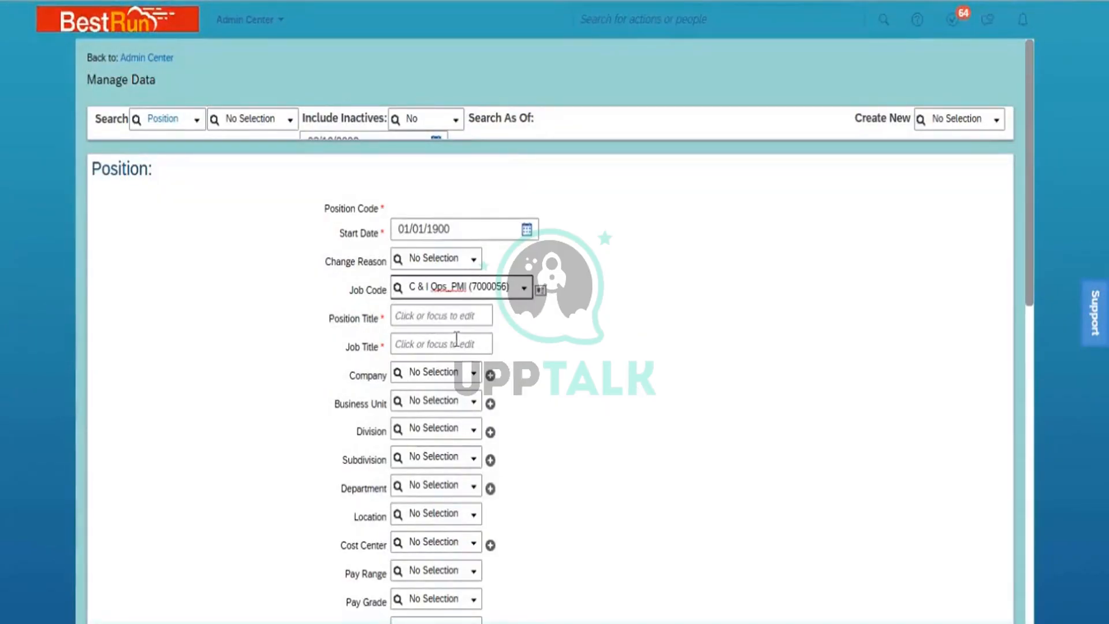
# - Enter 'Senior Engineer C & I_PMI' as Position Title and copy it into Job Title
pyautogui.click(421, 318)
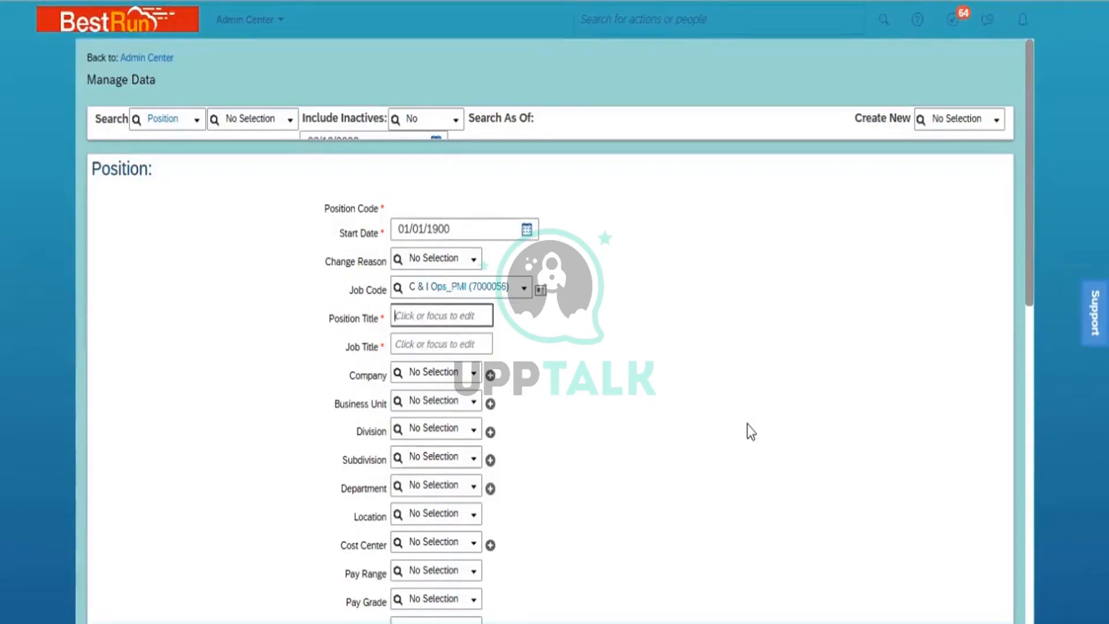
pyautogui.write('Senior Engineer')
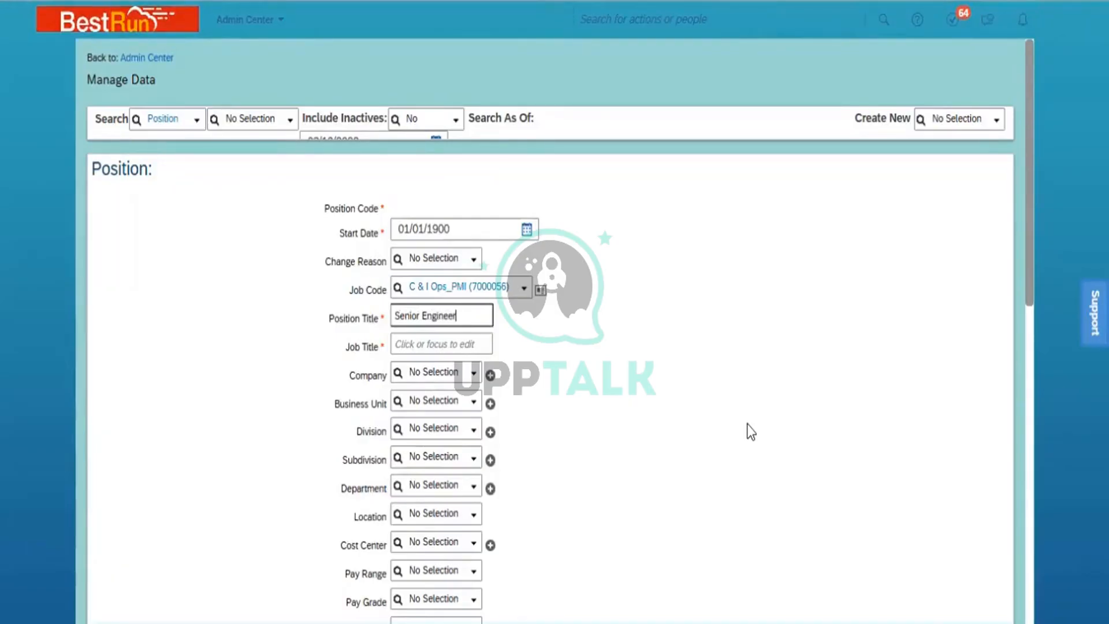
pyautogui.write(' C & I')
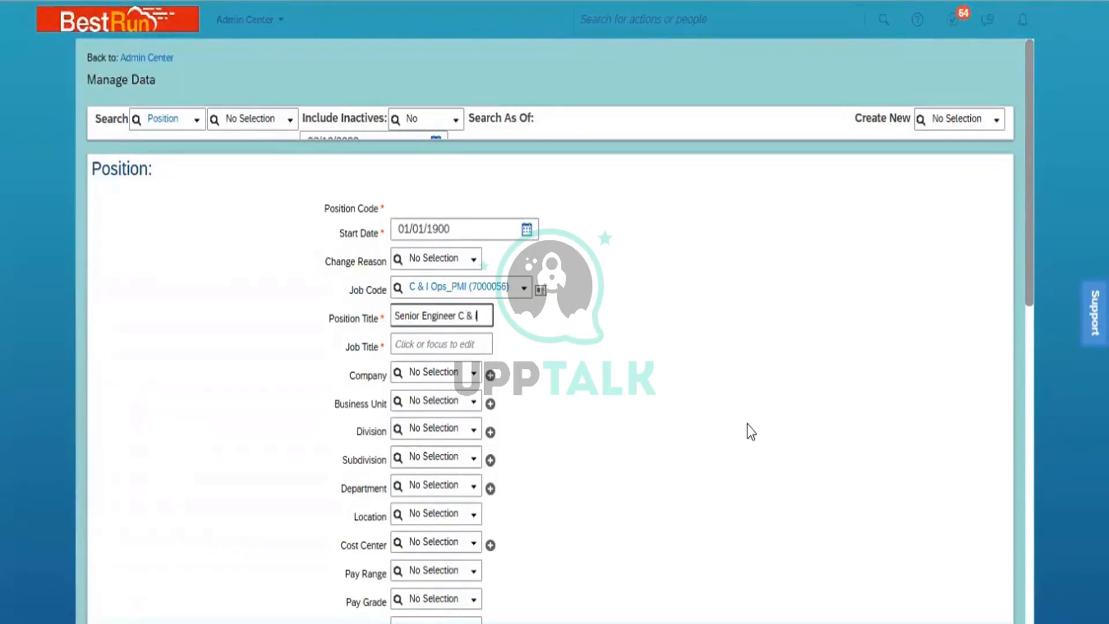
pyautogui.write('_PMI')
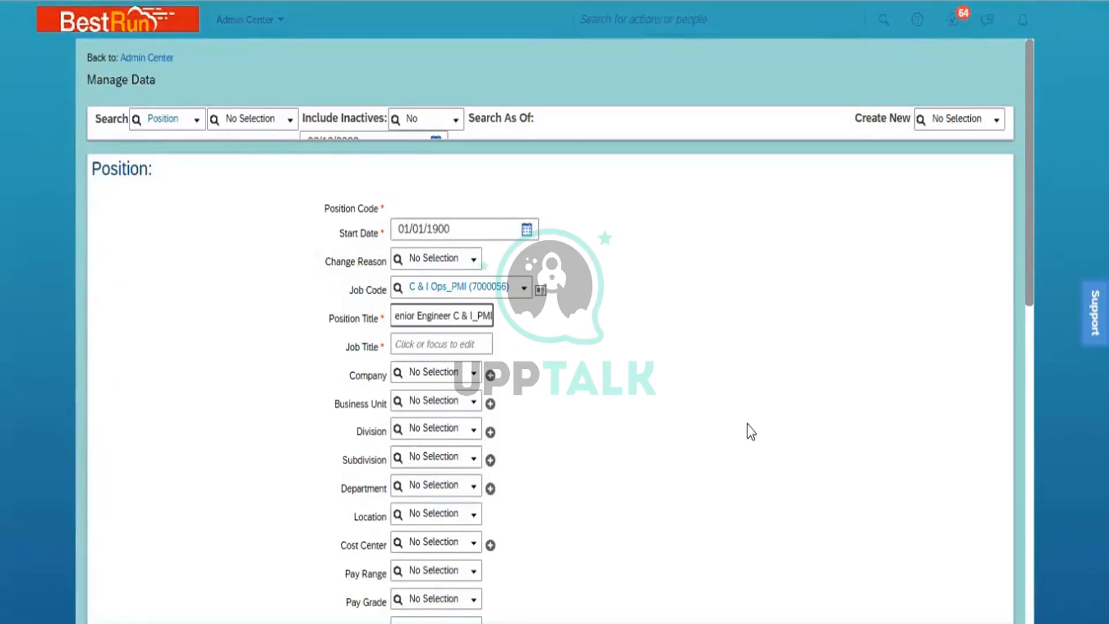
pyautogui.hotkey('ctrl', 'a')
pyautogui.hotkey('ctrl', 'c')
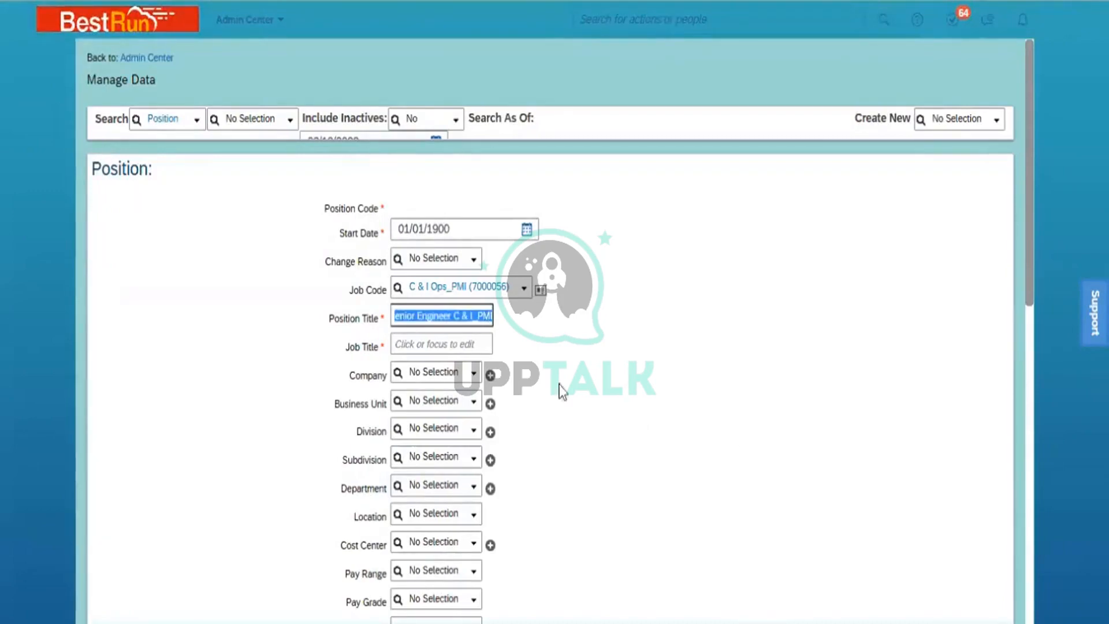
pyautogui.click(457, 342)
pyautogui.hotkey('ctrl', 'v')
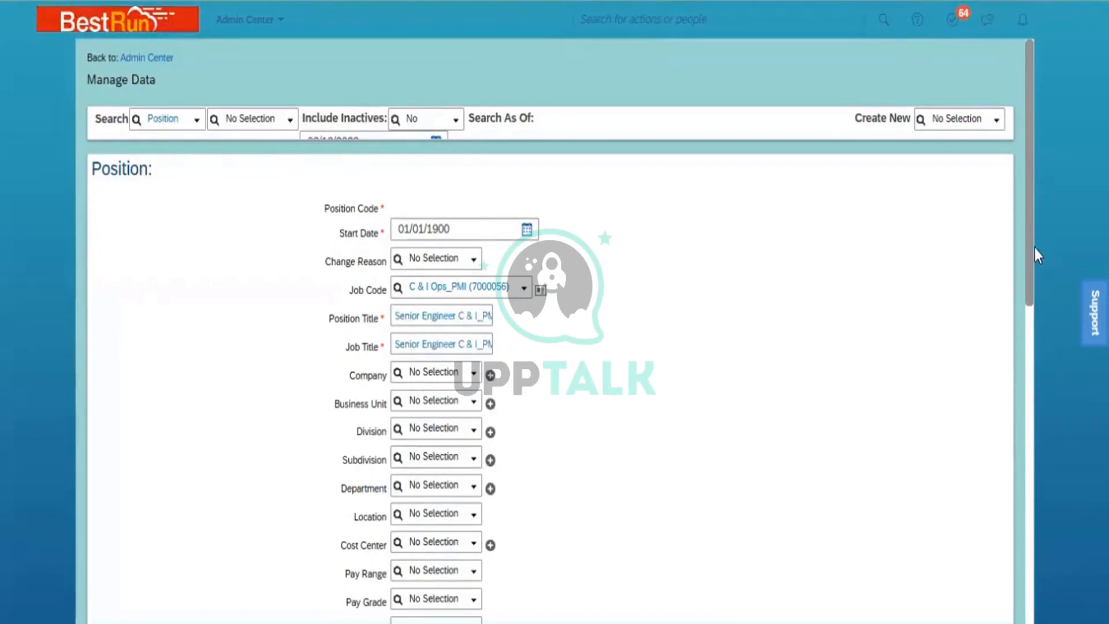
# - Set Company Power Mech Infra Pvt Ltd, Business Unit BU ONM South, Division Power Mech ONM
pyautogui.moveTo(1031, 248); pyautogui.dragTo(1028, 351)
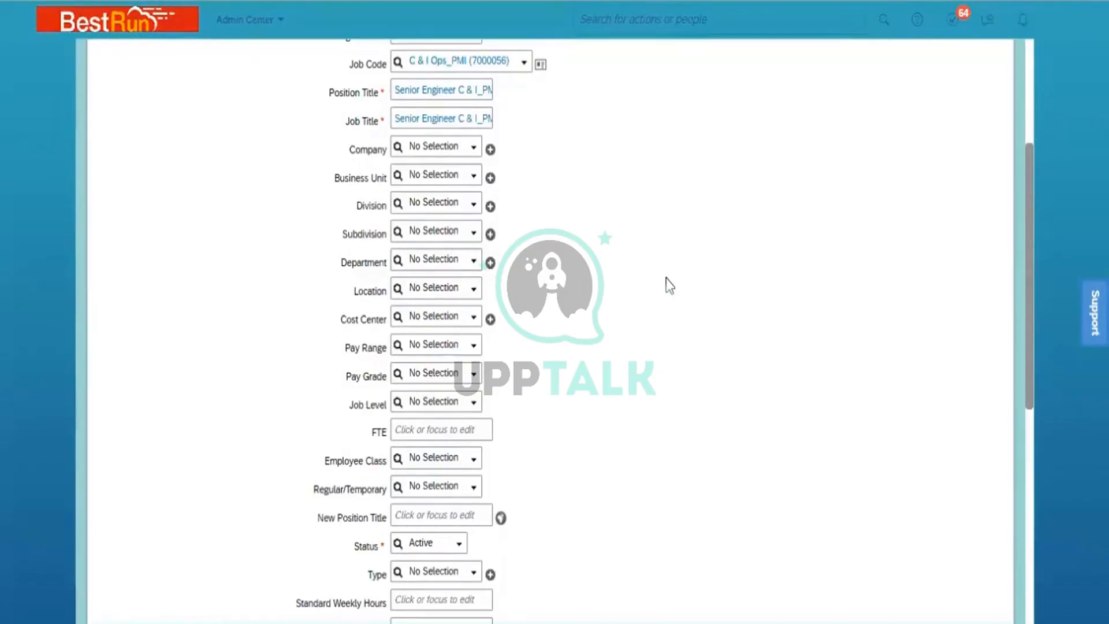
pyautogui.click(434, 147)
pyautogui.write('Power')
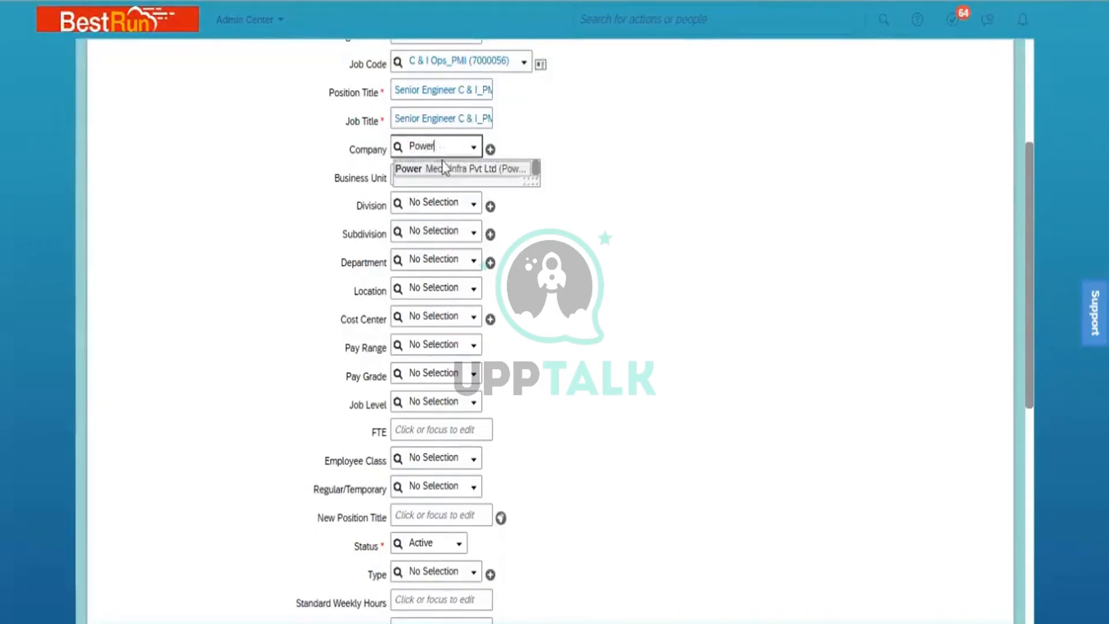
pyautogui.click(447, 168)
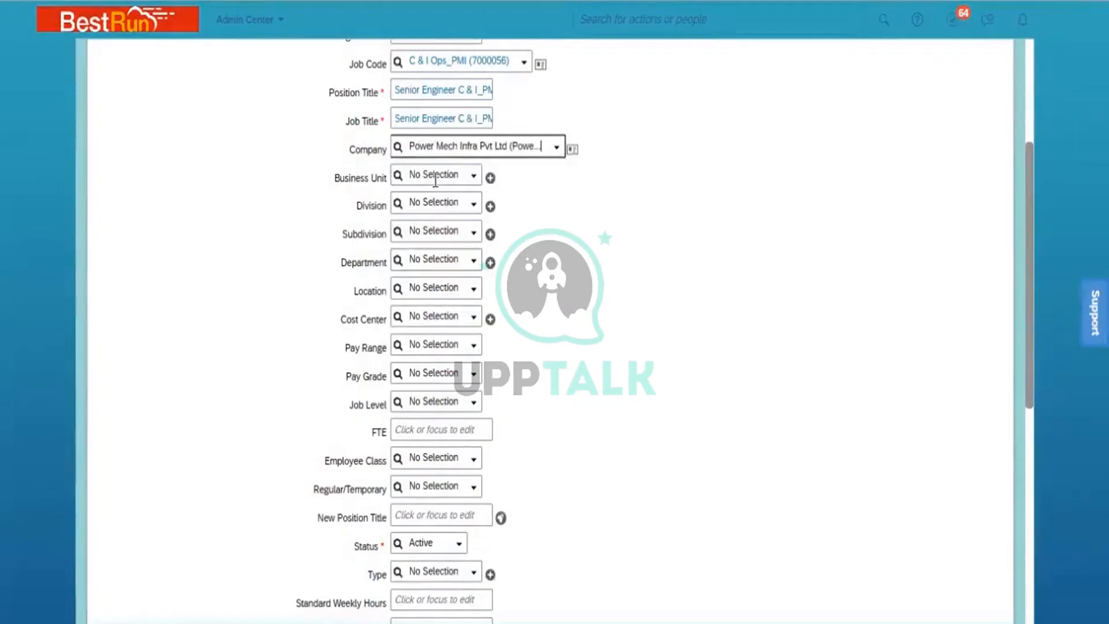
pyautogui.click(435, 180)
pyautogui.write('ONM')
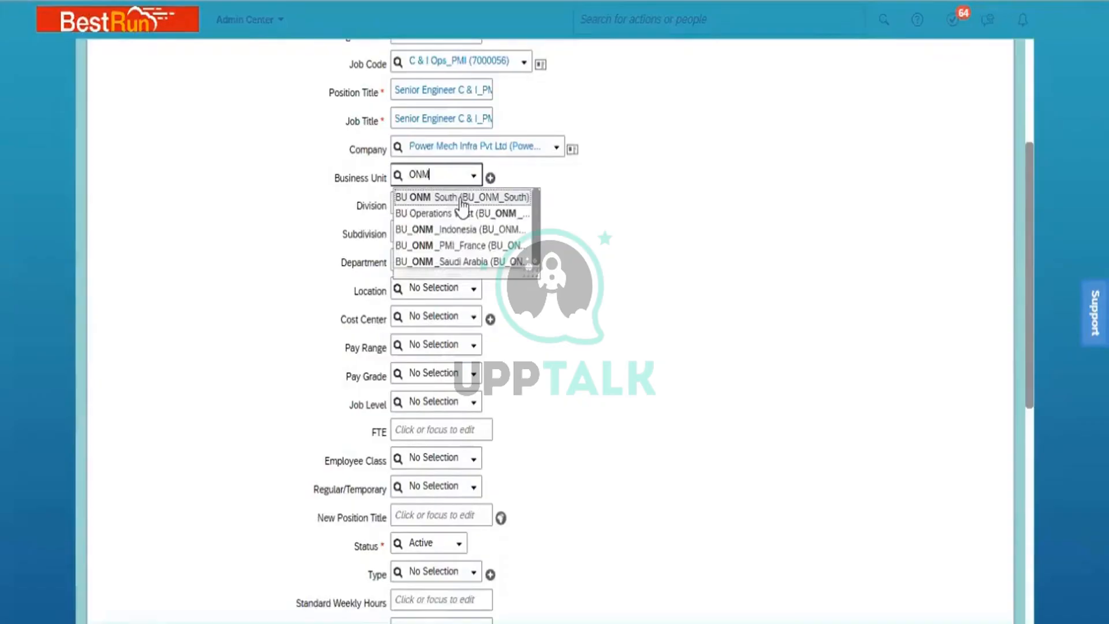
pyautogui.click(462, 198)
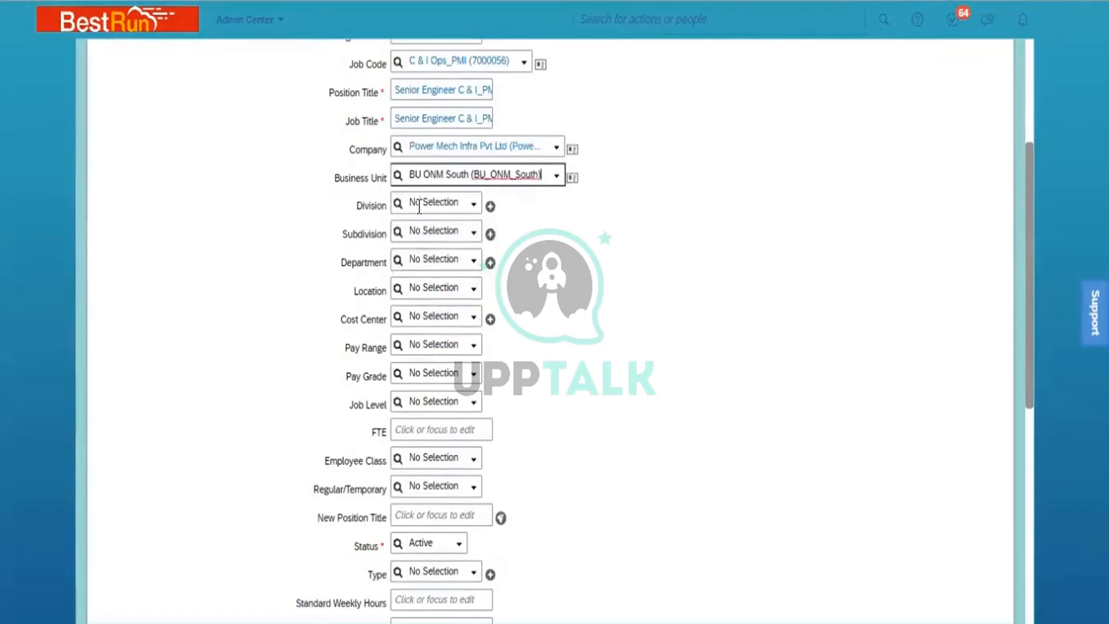
pyautogui.press('Tab')
pyautogui.write('ONM')
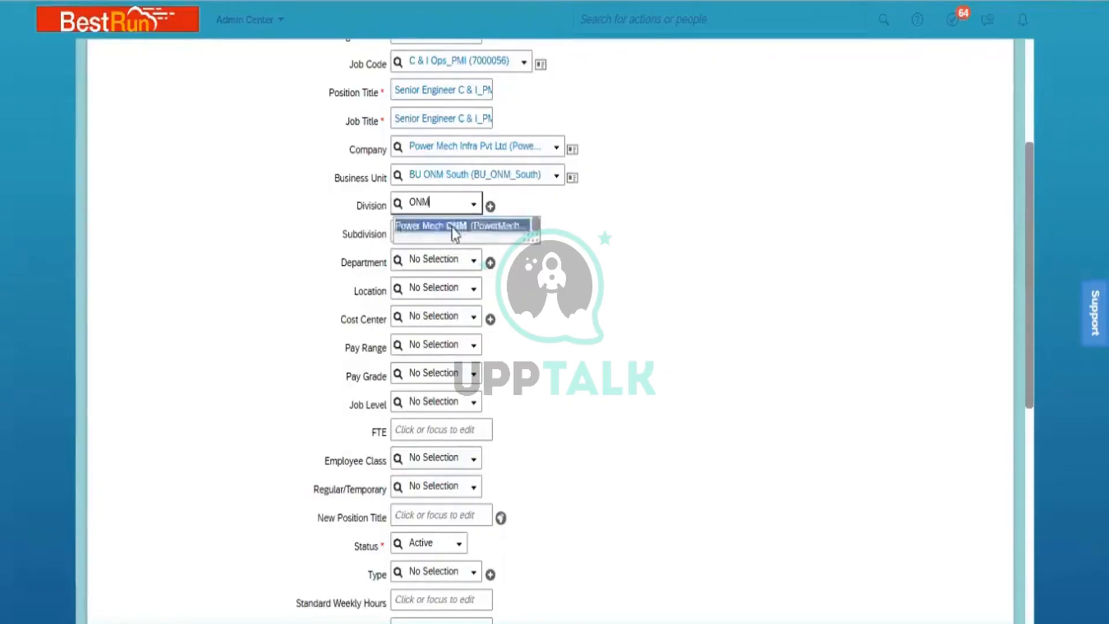
pyautogui.click(452, 227)
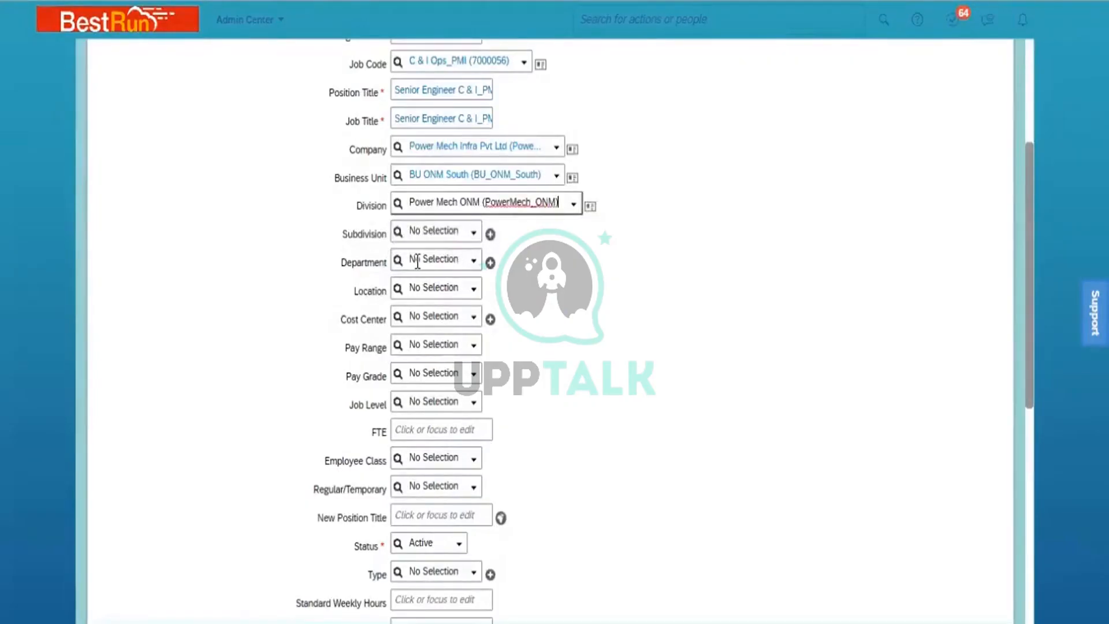
# - Set Department C & I Operations_PMI, Location Location_Hyd_PMI and Cost Center PMI ONM South
pyautogui.click(418, 260)
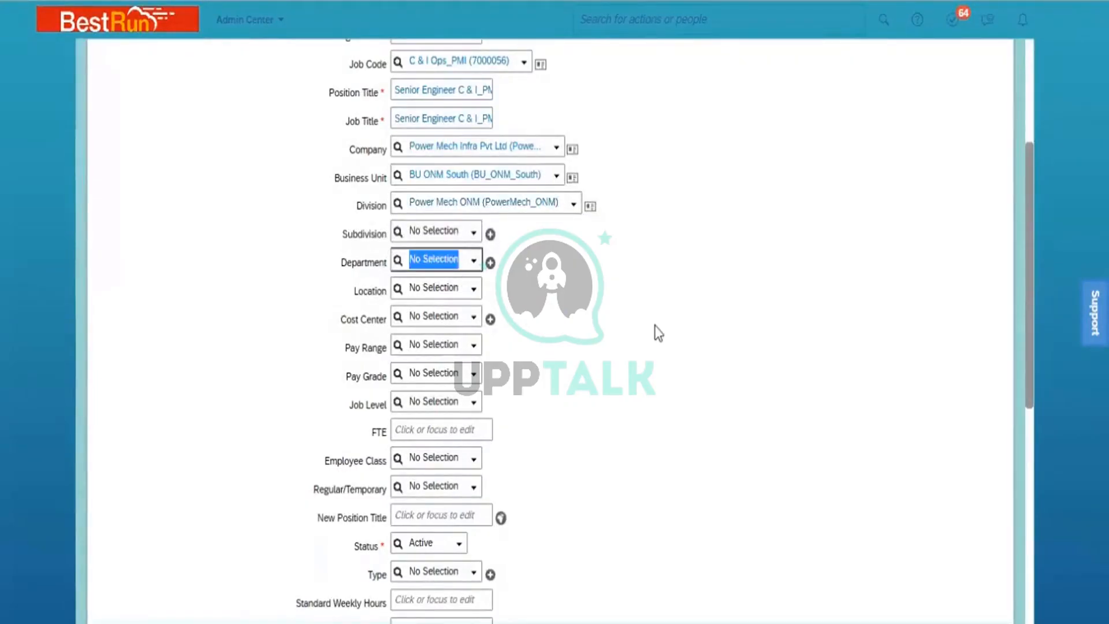
pyautogui.write('PM')
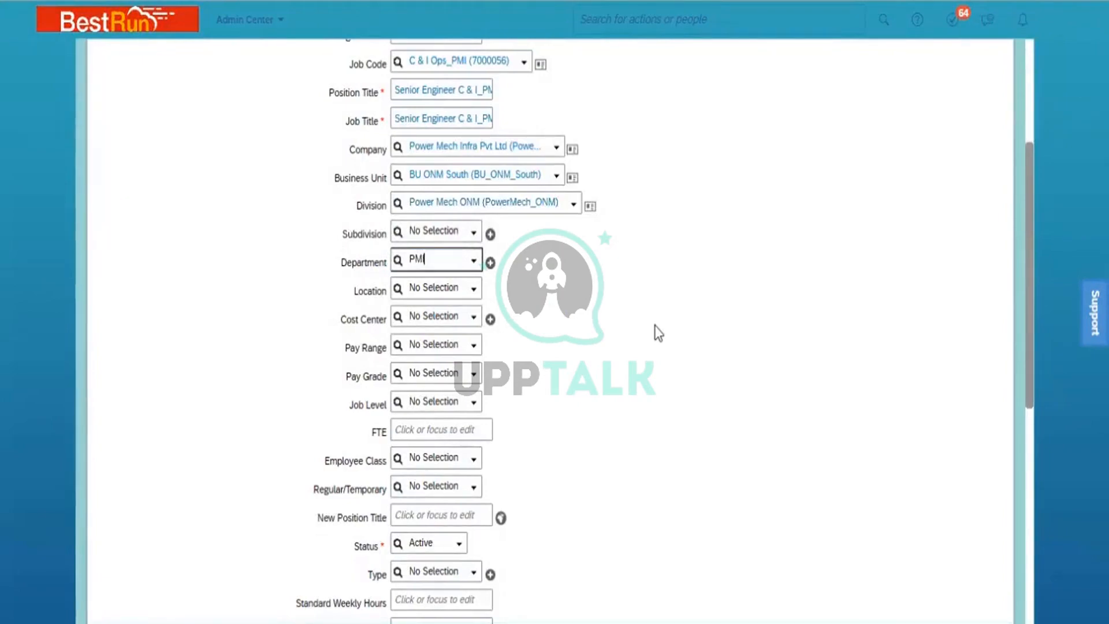
pyautogui.write('I')
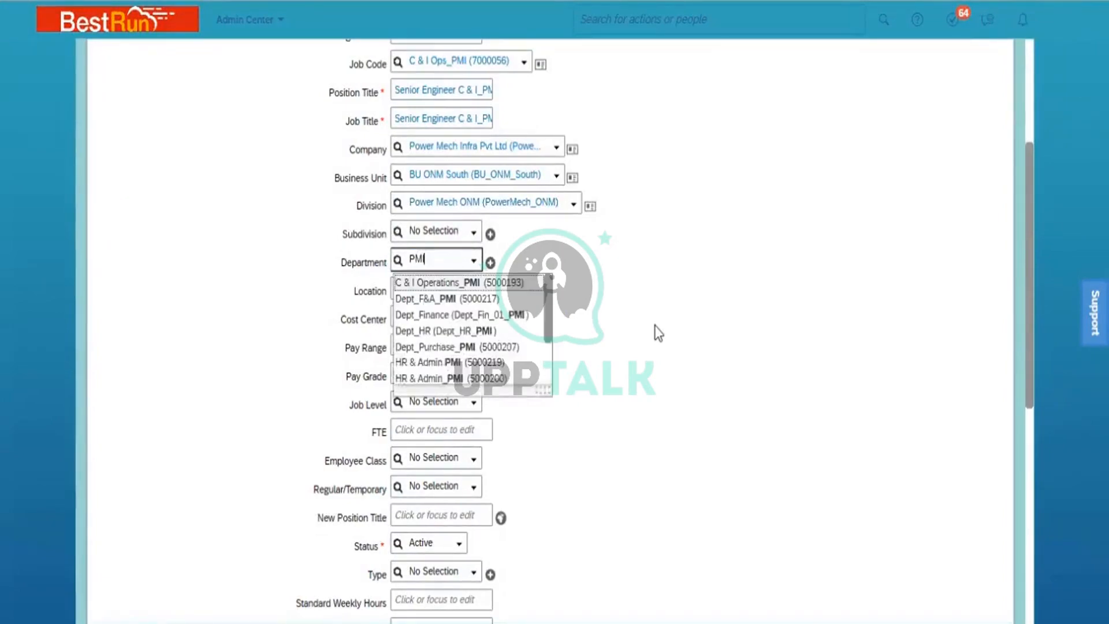
pyautogui.click(480, 282)
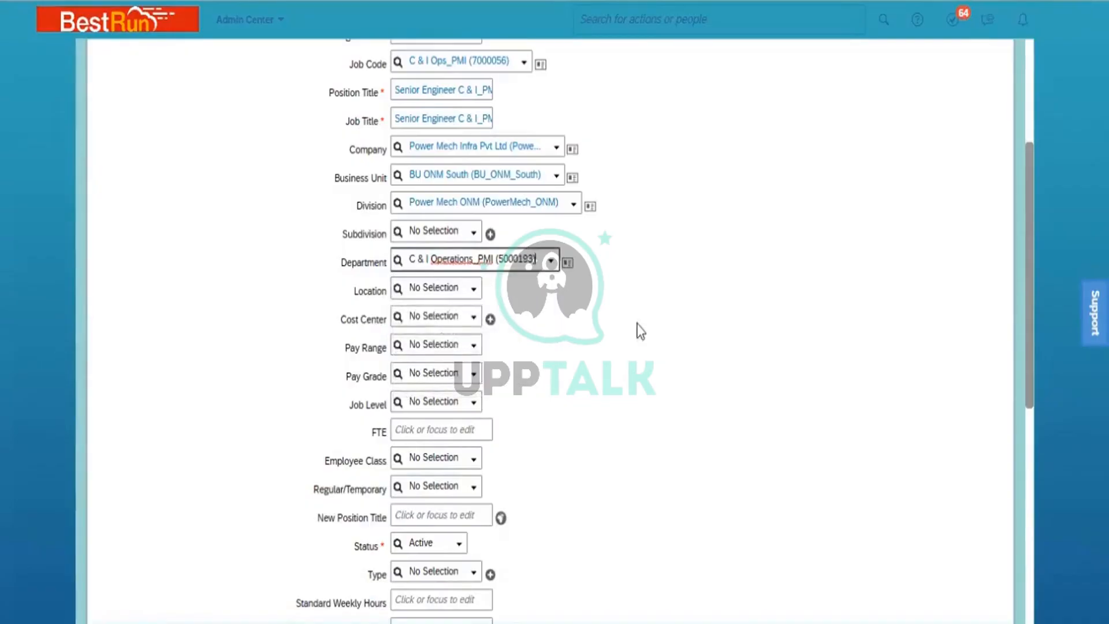
pyautogui.click(424, 288)
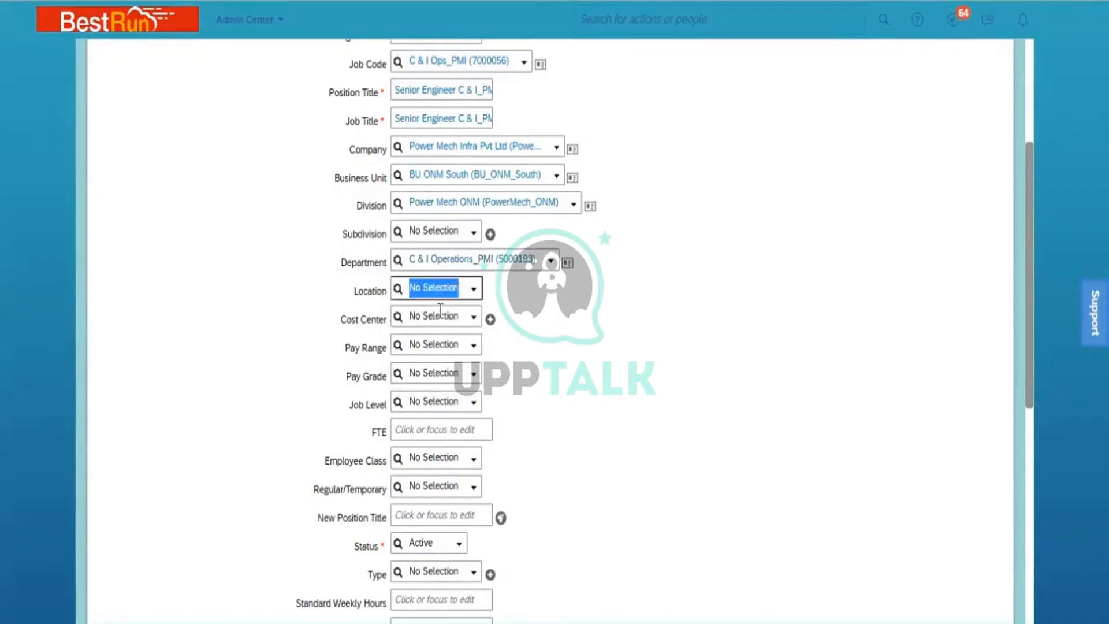
pyautogui.write('PMI')
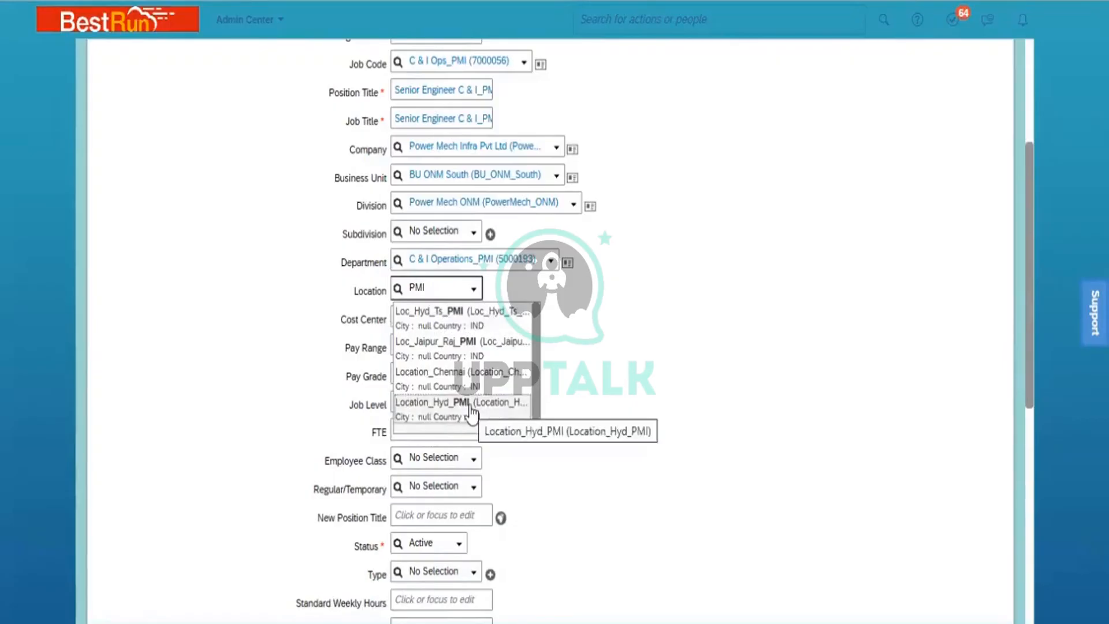
pyautogui.click(468, 408)
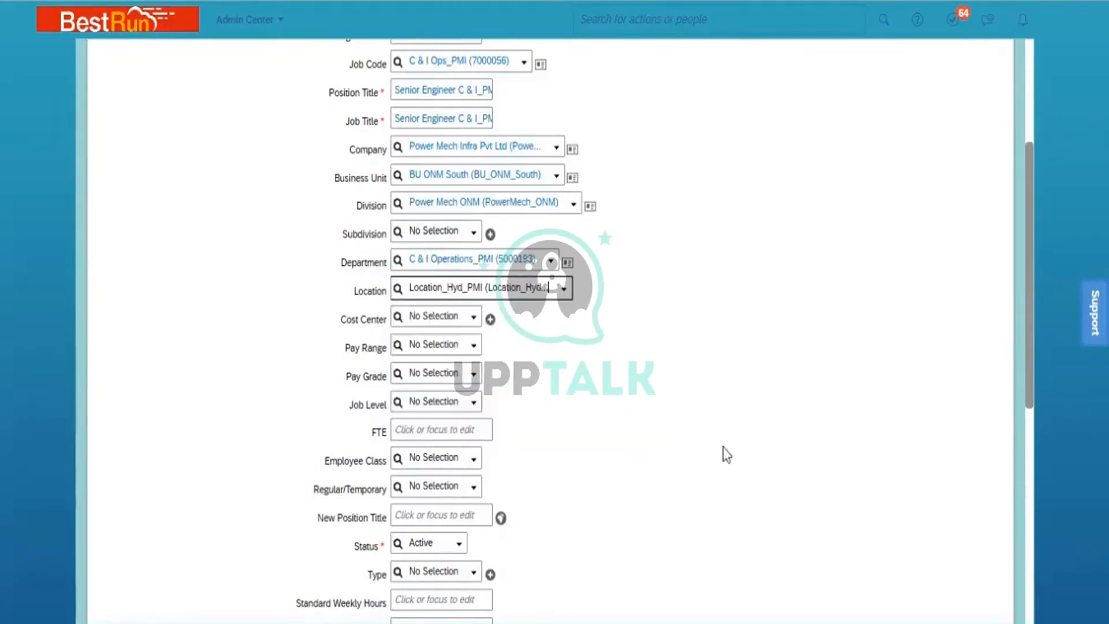
pyautogui.click(441, 316)
pyautogui.write('ONM')
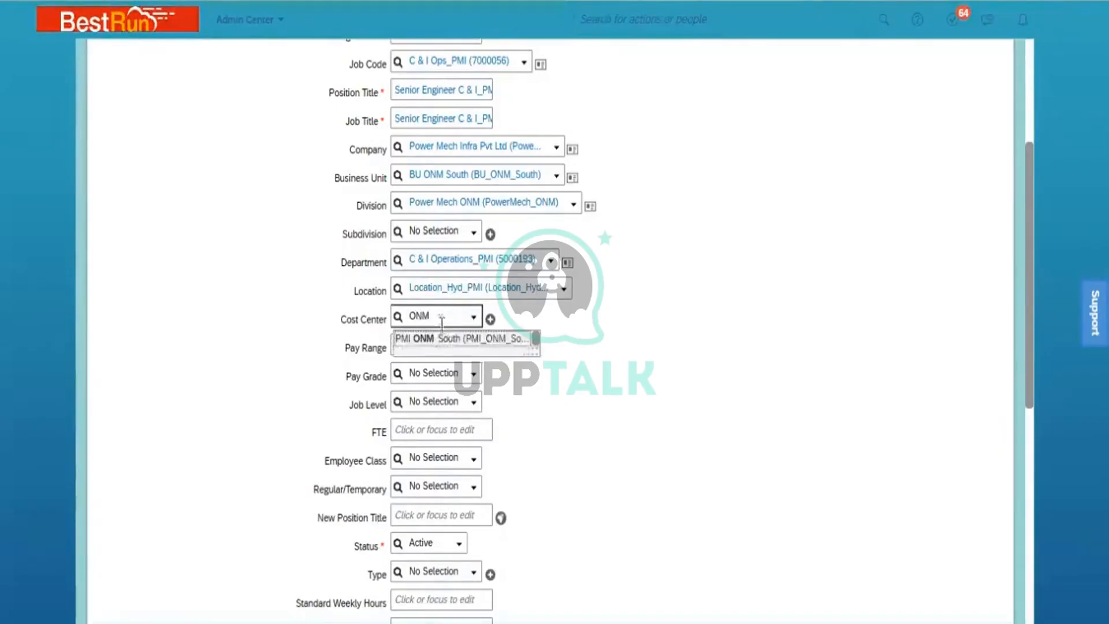
pyautogui.click(445, 338)
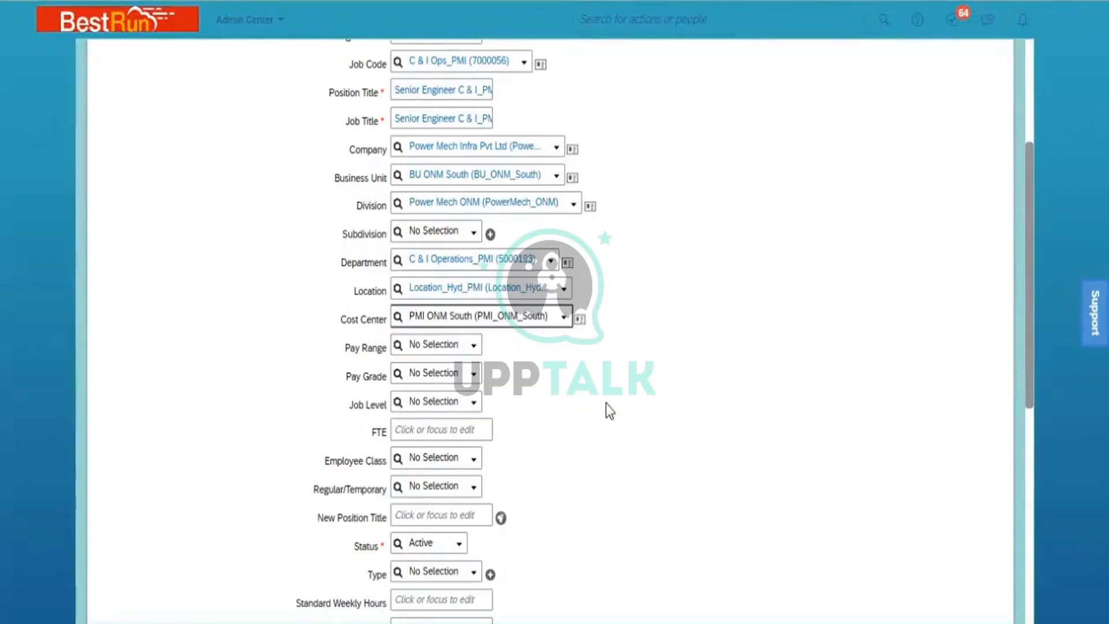
pyautogui.click(483, 376)
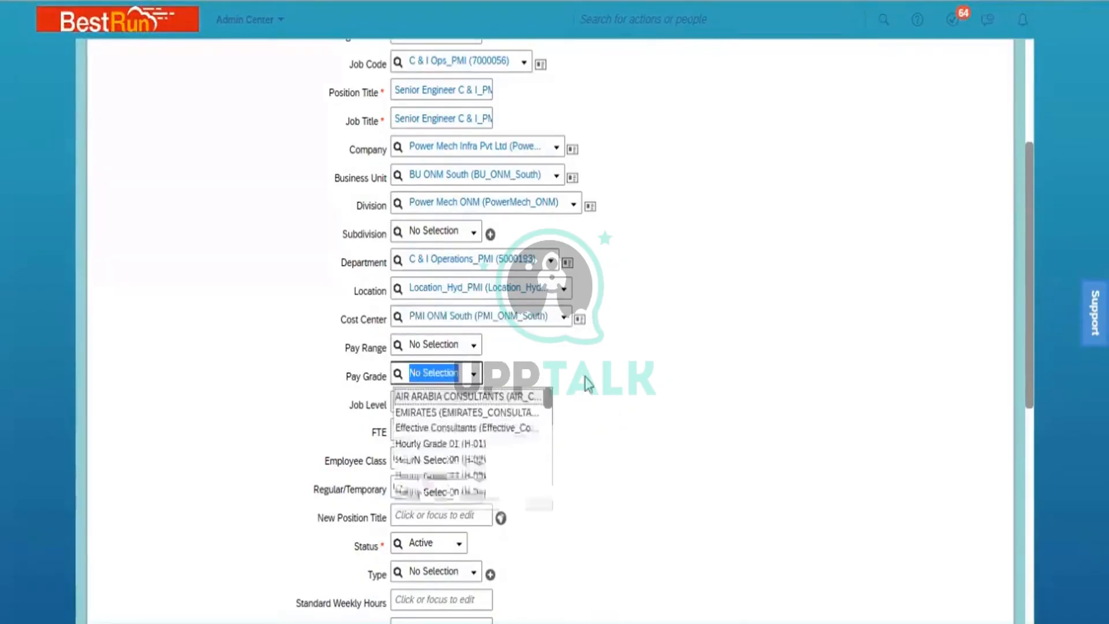
# - Choose pay grade Salary Grade 01 (GR-01) and enter an FTE of 1
pyautogui.scroll(-5, 546, 464)
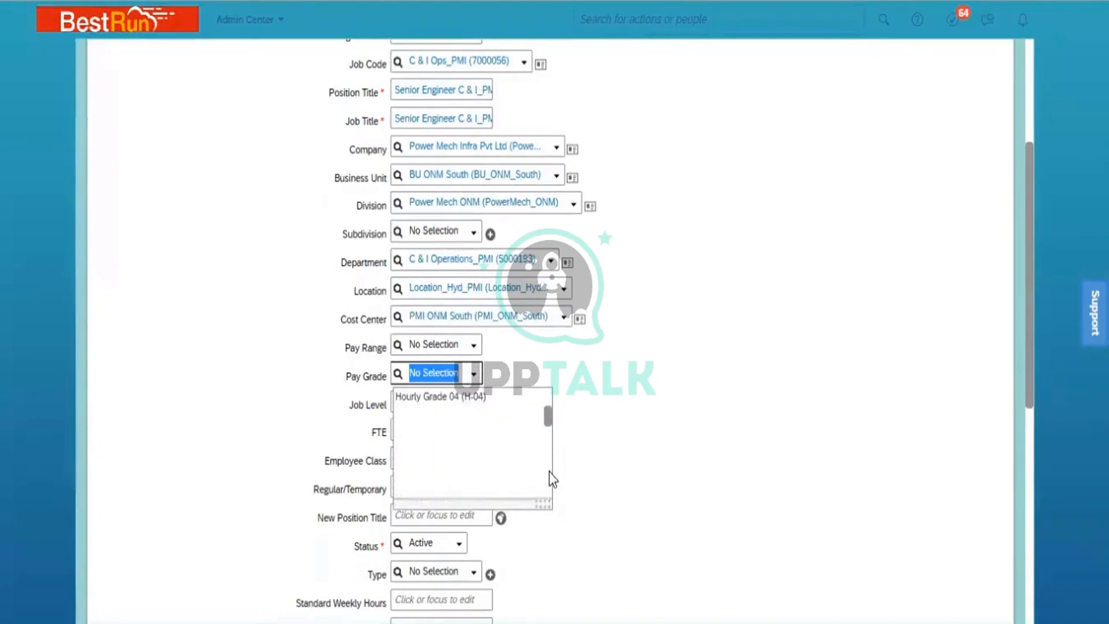
pyautogui.scroll(-2, 553, 483)
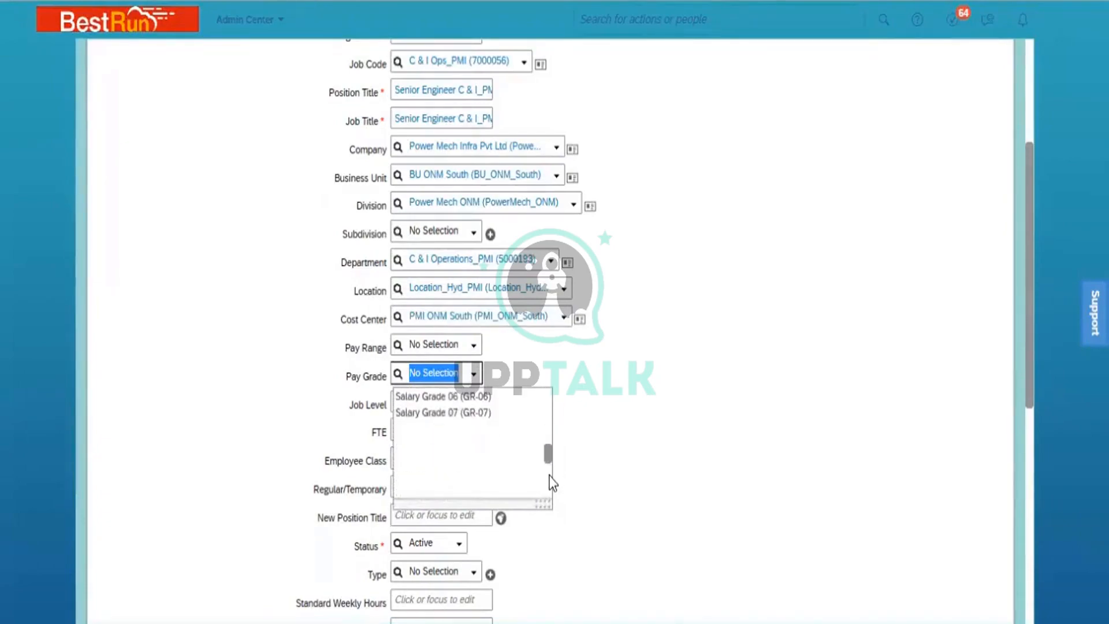
pyautogui.scroll(2, 547, 422)
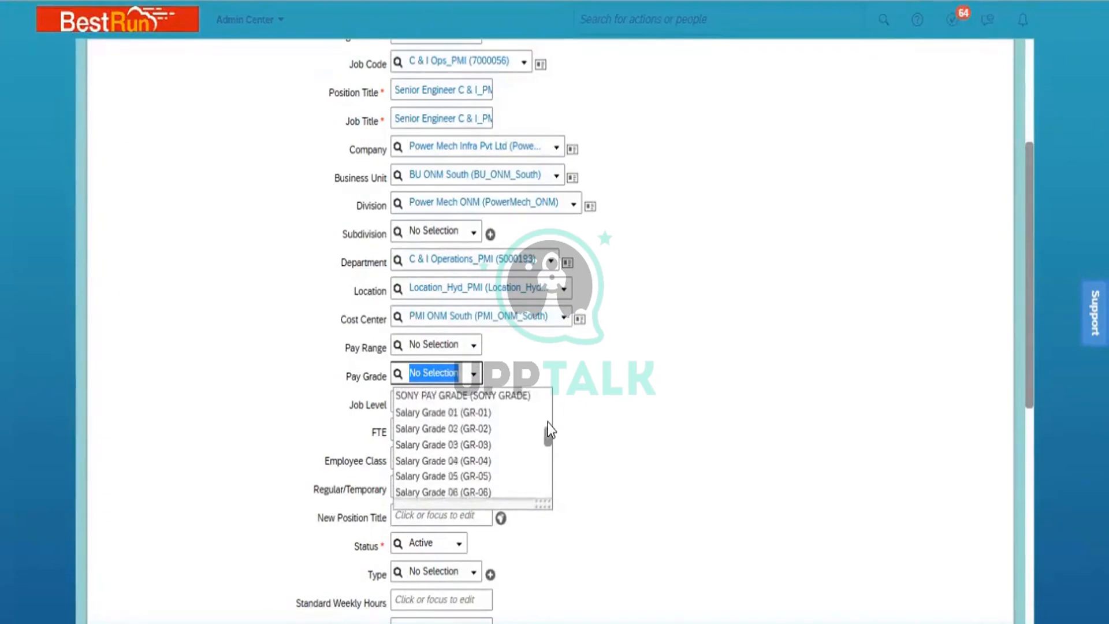
pyautogui.click(457, 412)
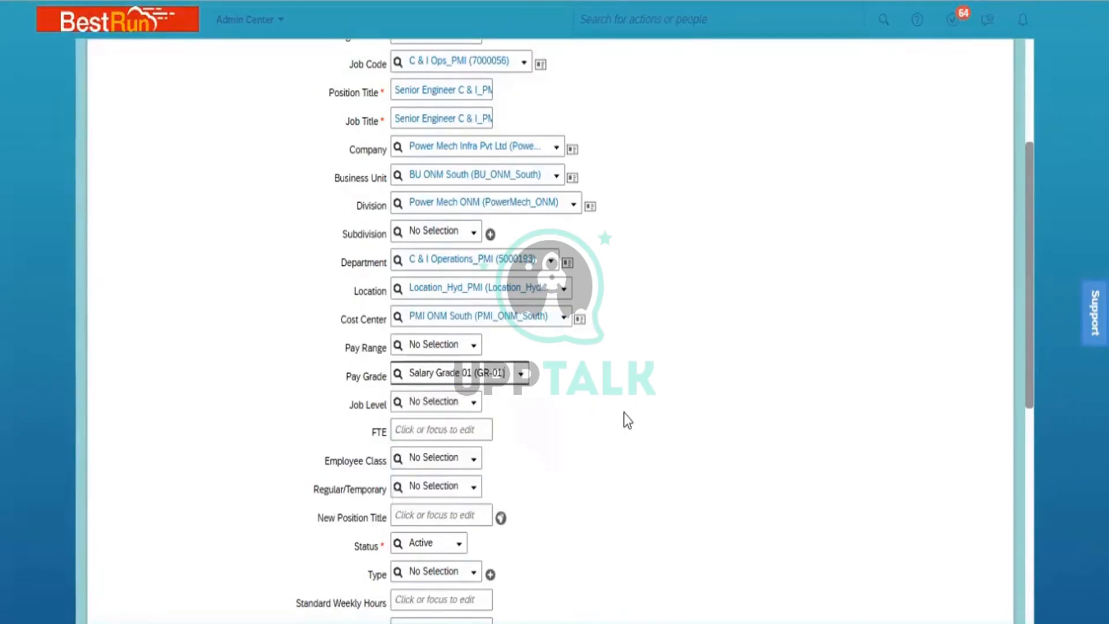
pyautogui.click(416, 431)
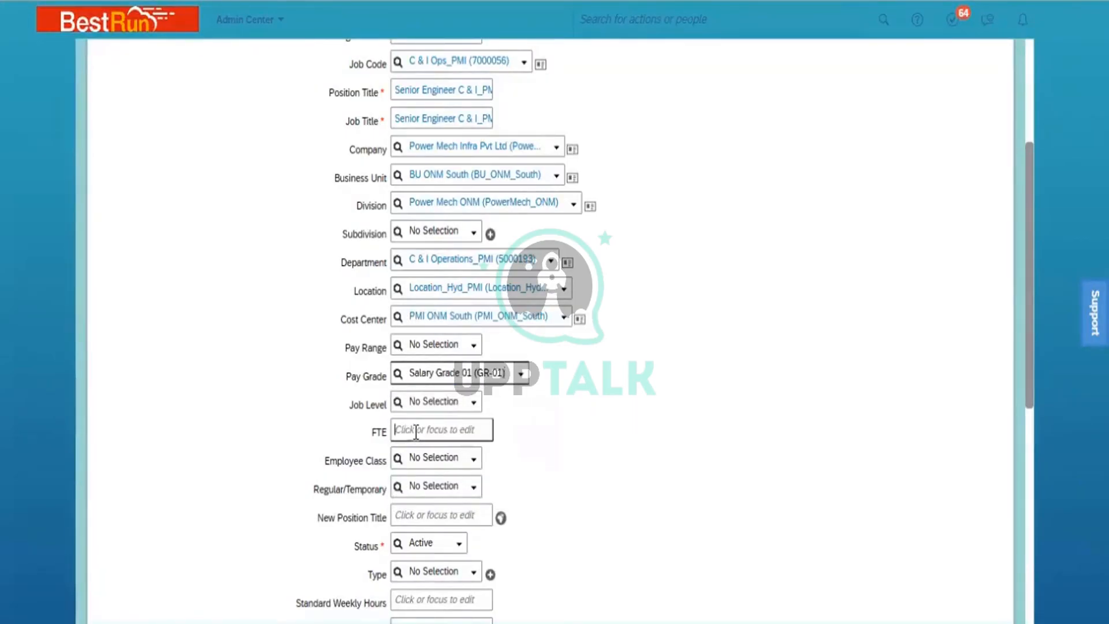
pyautogui.write('1')
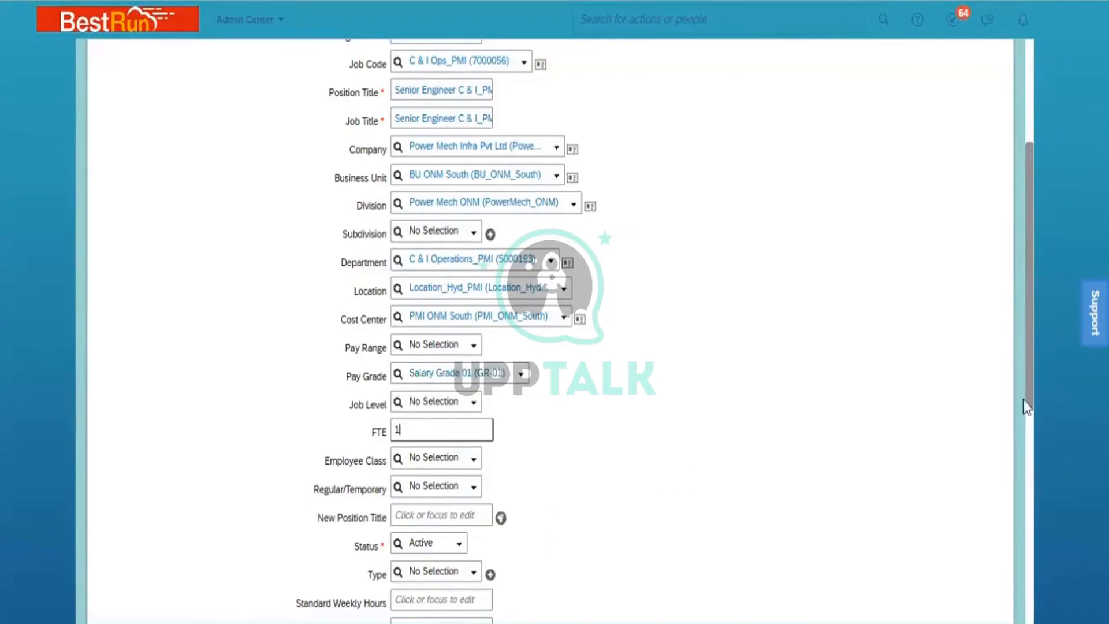
pyautogui.click(1034, 382)
pyautogui.moveTo(1031, 375); pyautogui.dragTo(1046, 557)
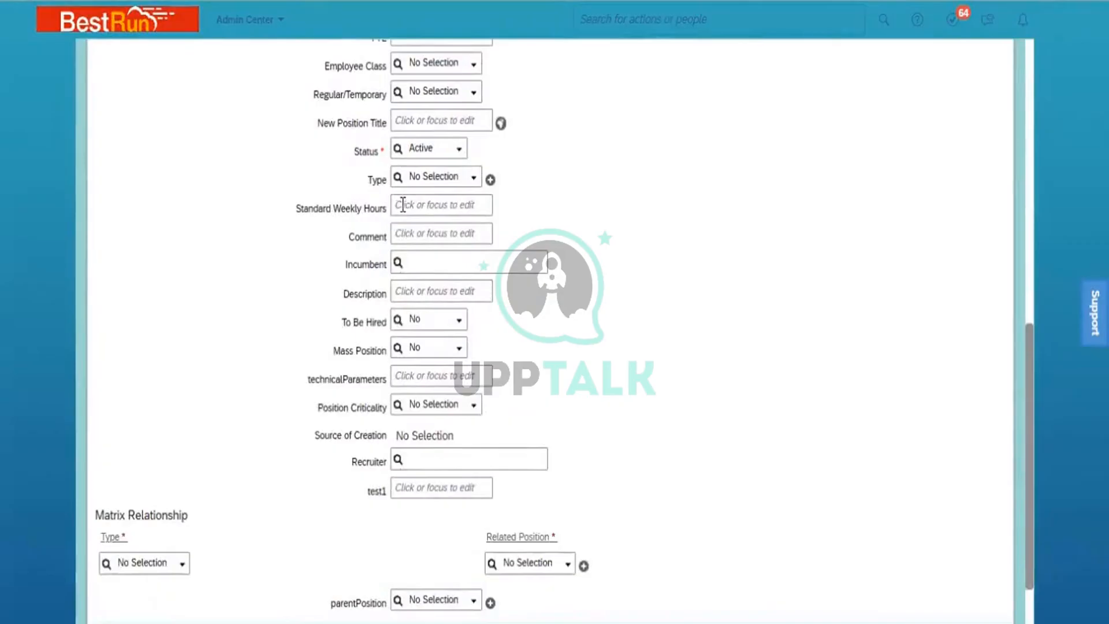
# - Set Employee Class to Active (1) and Regular/Temporary to Regular (R)
pyautogui.click(474, 68)
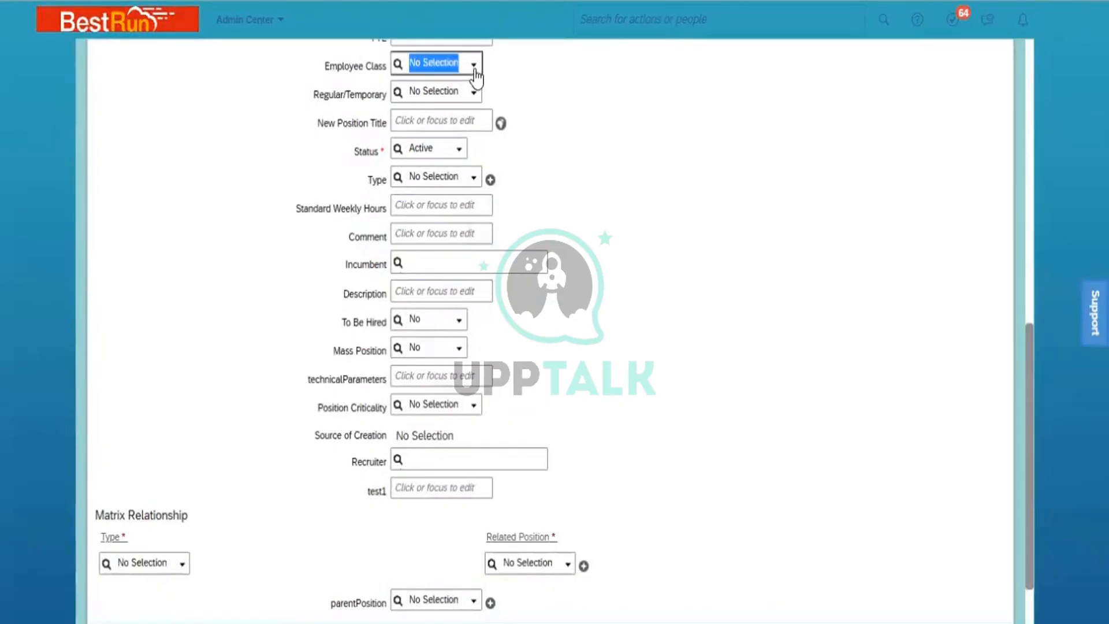
pyautogui.click(474, 66)
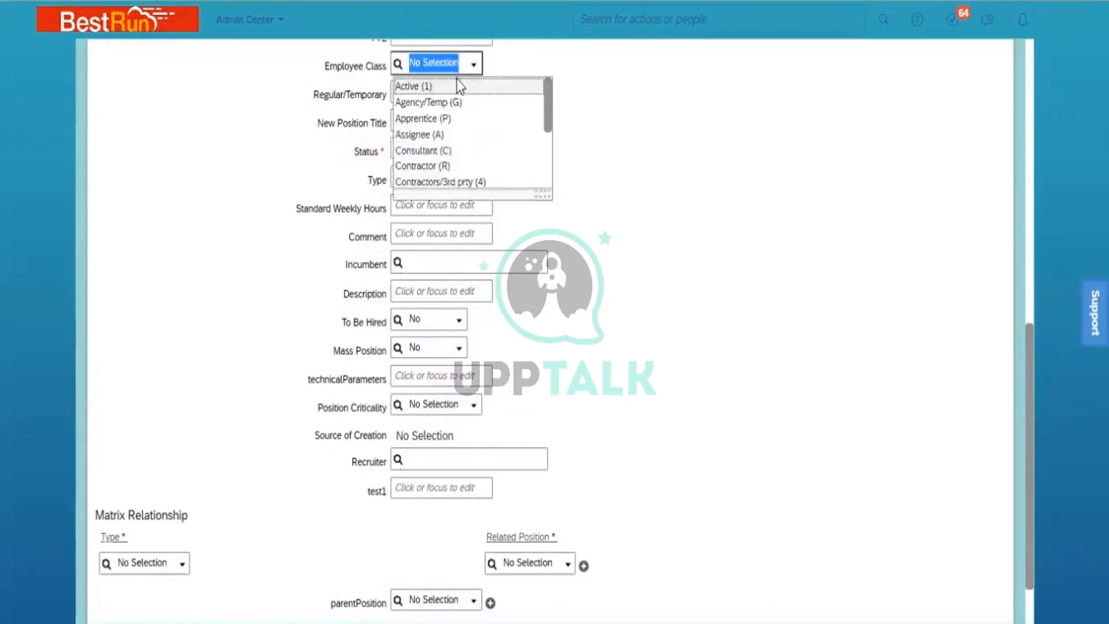
pyautogui.click(453, 85)
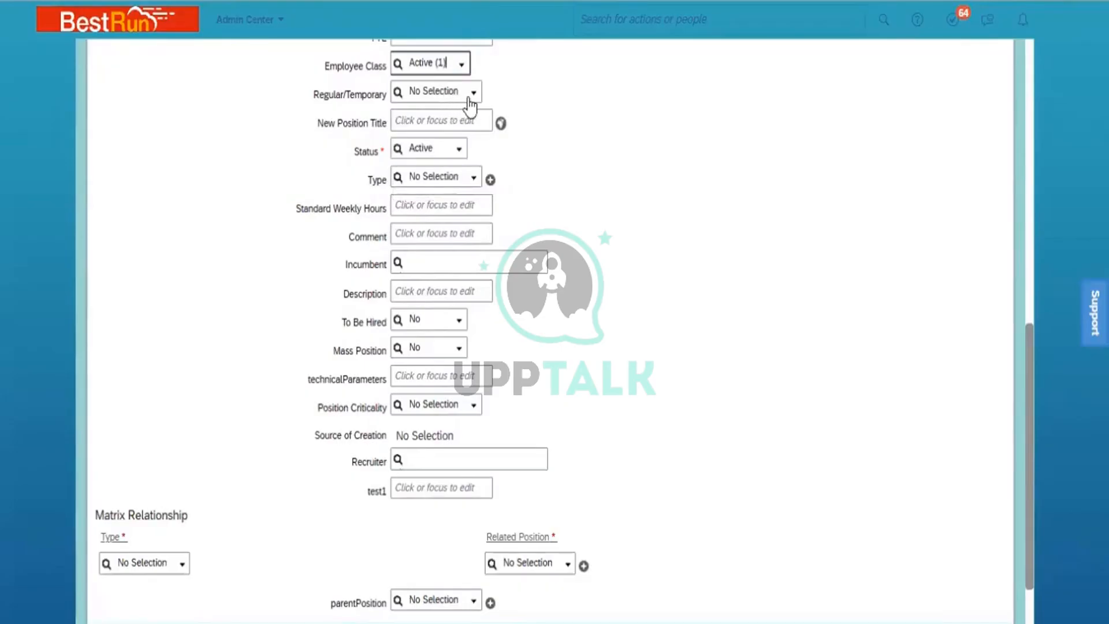
pyautogui.click(473, 96)
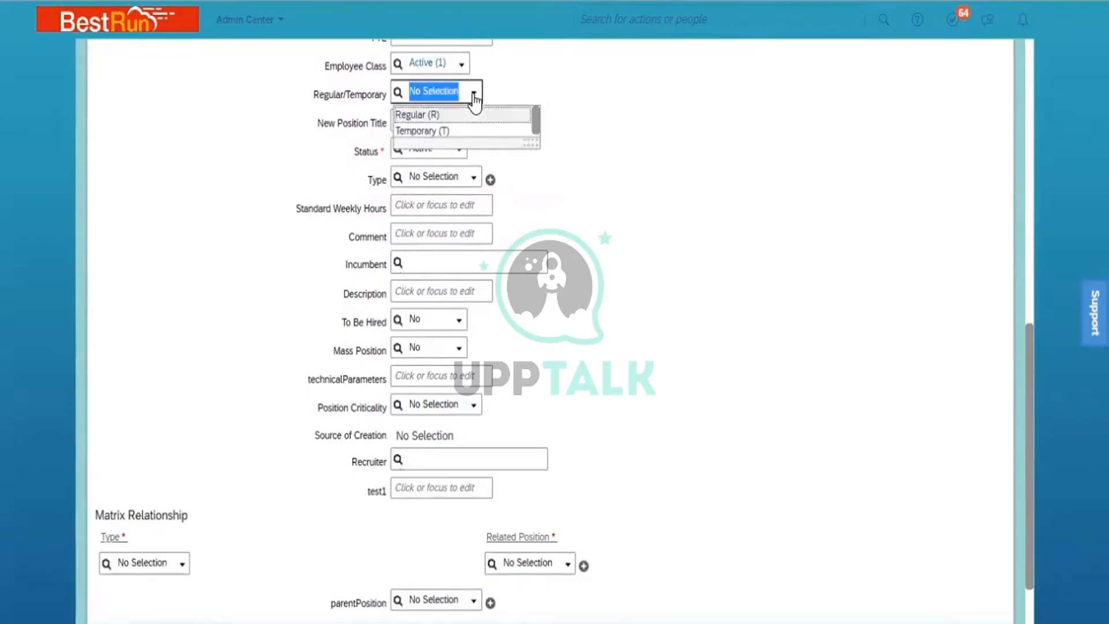
pyautogui.click(444, 117)
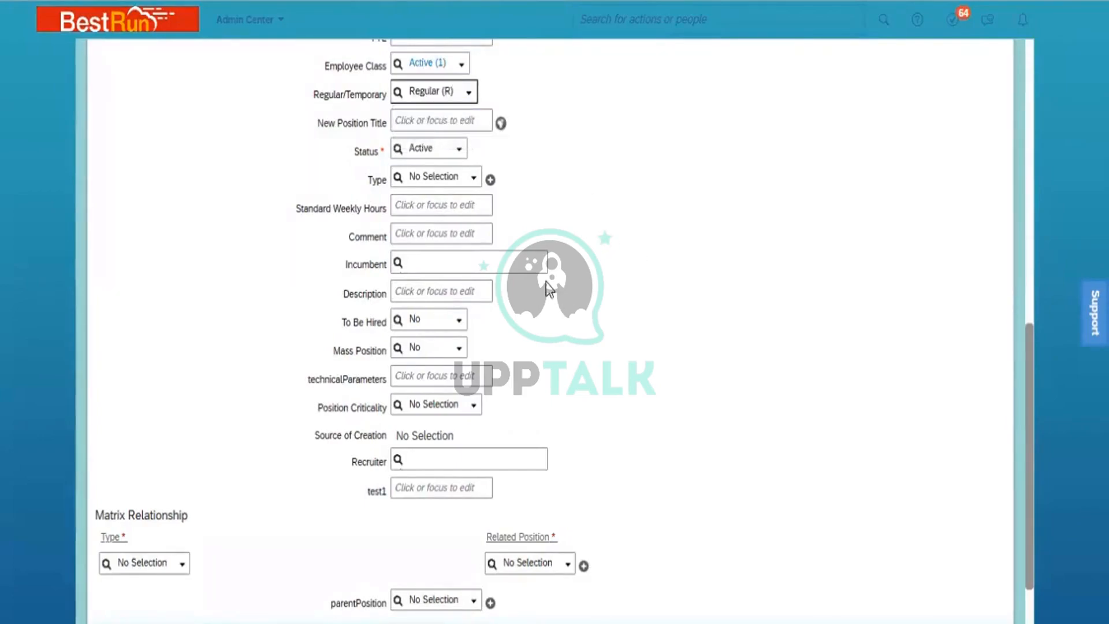
# - Enter 40 standard weekly hours and set To Be Hired to Yes
pyautogui.click(424, 204)
pyautogui.write('40')
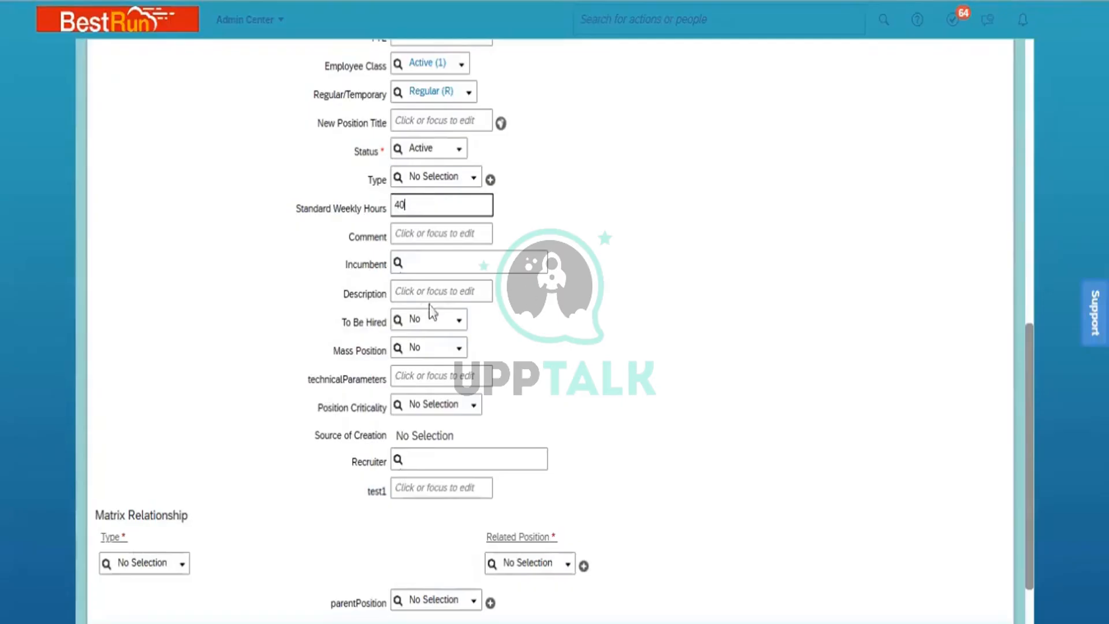
pyautogui.click(459, 322)
pyautogui.click(451, 353)
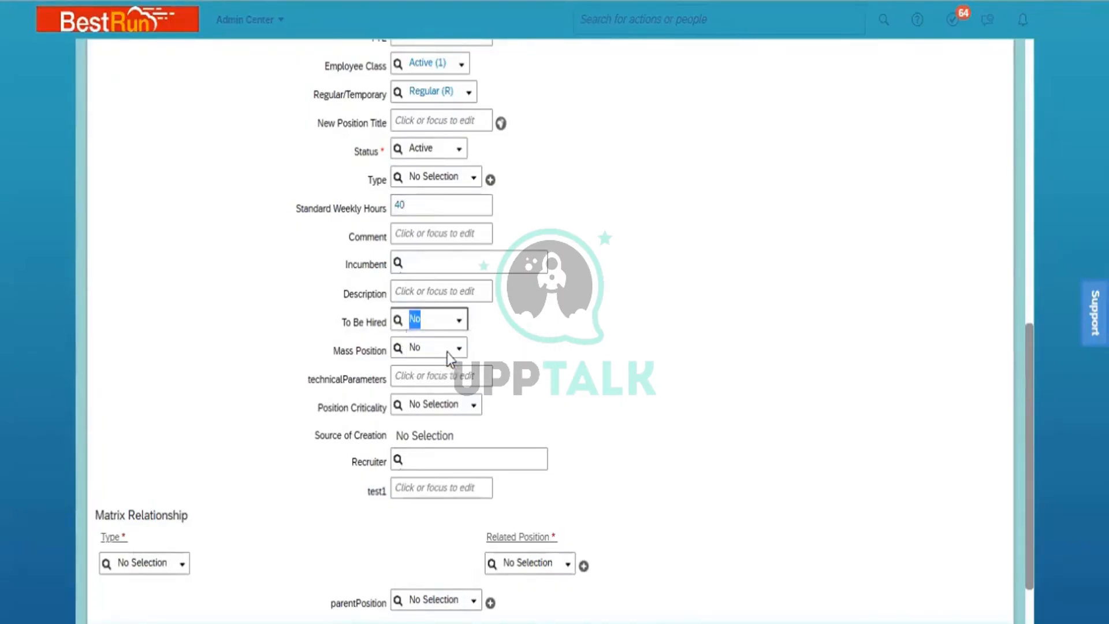
pyautogui.click(675, 395)
pyautogui.moveTo(1027, 452); pyautogui.dragTo(1028, 500)
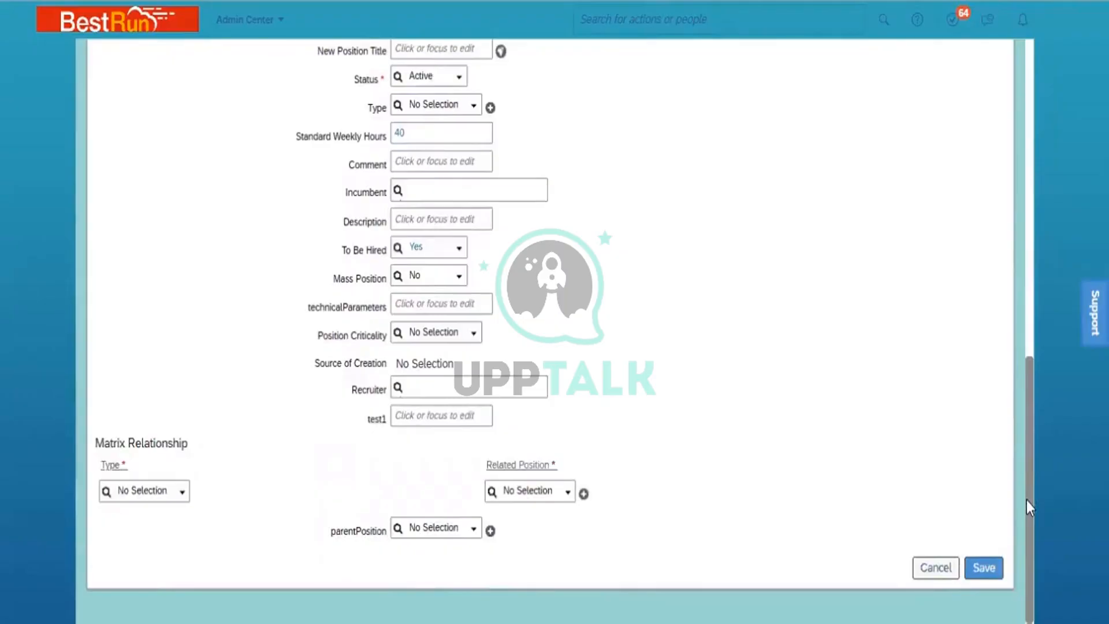
# - Save the completed position form, creating Position 48
pyautogui.moveTo(1028, 466); pyautogui.dragTo(1015, 217)
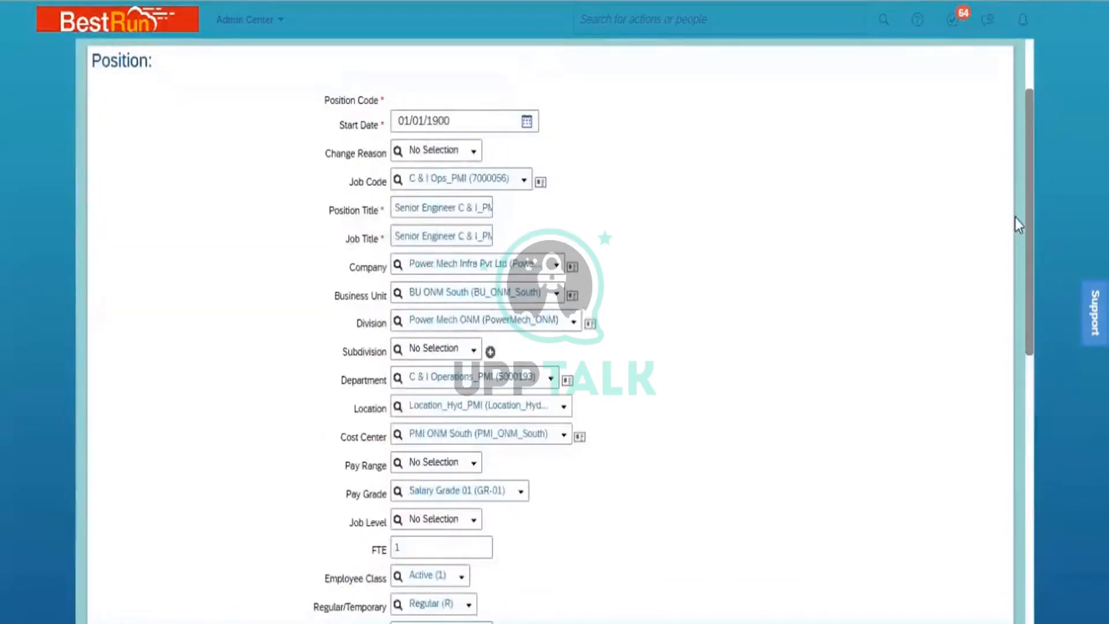
pyautogui.moveTo(1014, 217); pyautogui.dragTo(1053, 547)
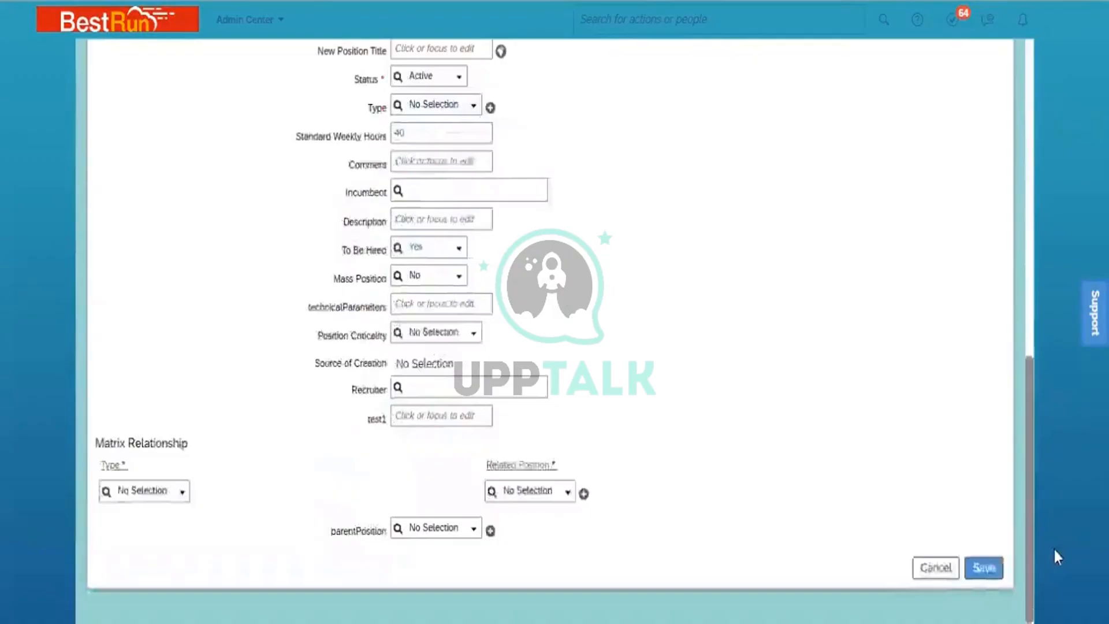
pyautogui.click(983, 567)
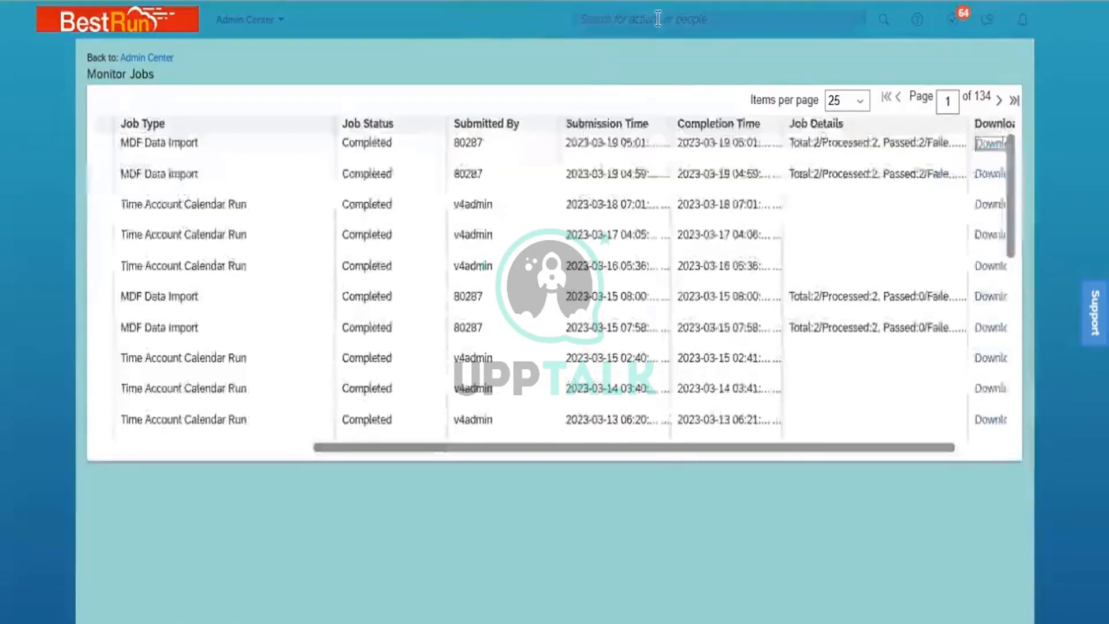
# - Search for 'Add new employee' and launch the Add New Employee action
pyautogui.click(658, 19)
pyautogui.write('Add new')
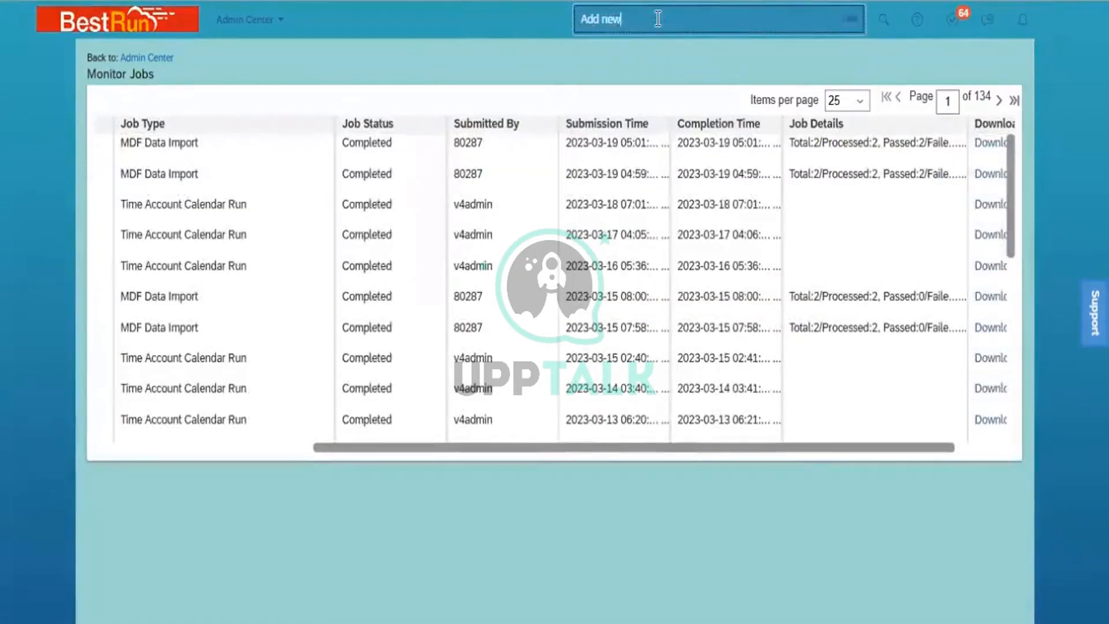
pyautogui.write(' employee')
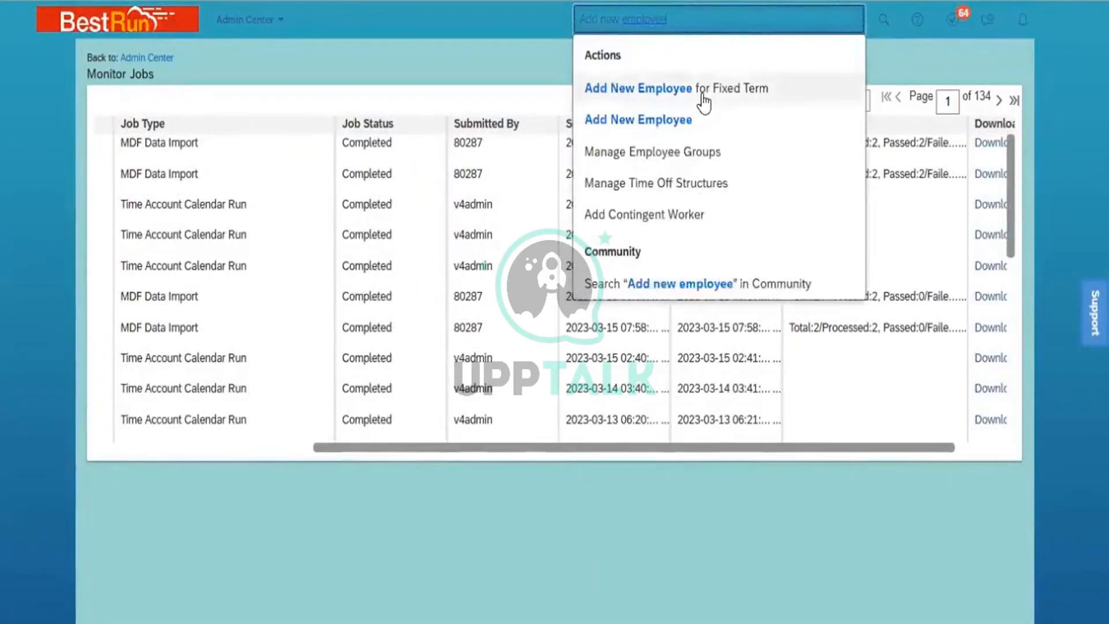
pyautogui.click(706, 123)
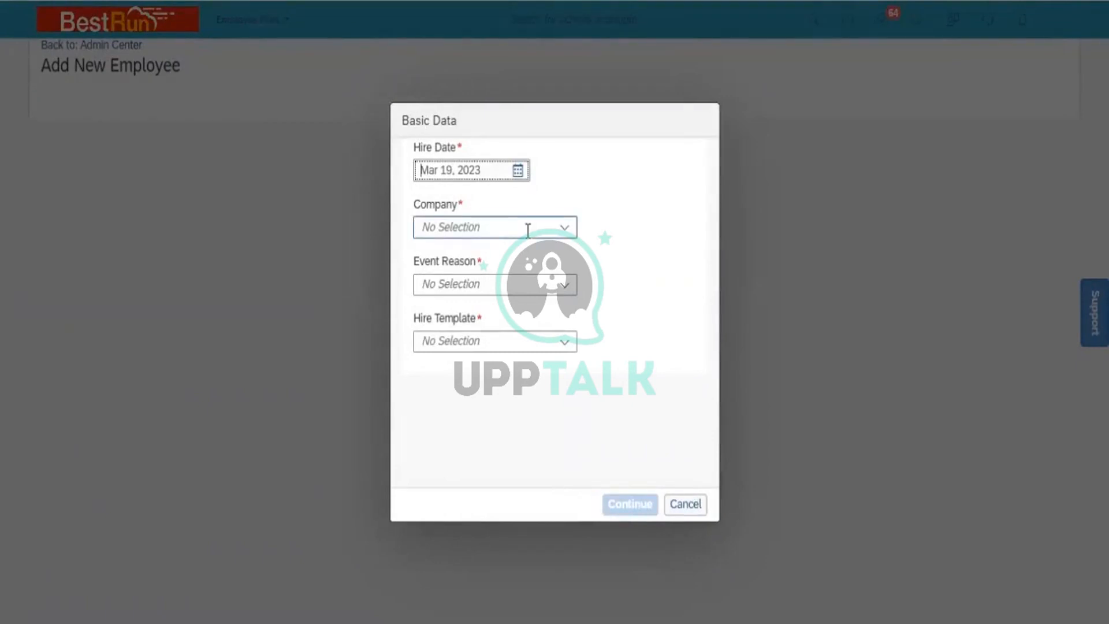
# - Set the new hire's Hire Date to Jan 01, 2020
pyautogui.press('Tab')
pyautogui.click(519, 171)
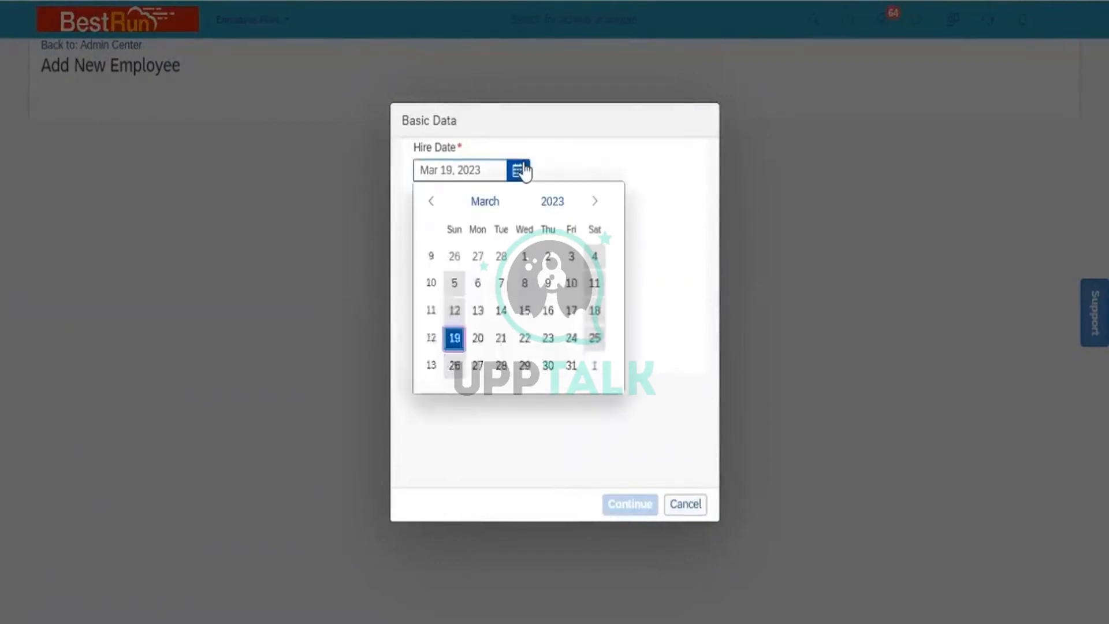
pyautogui.click(552, 196)
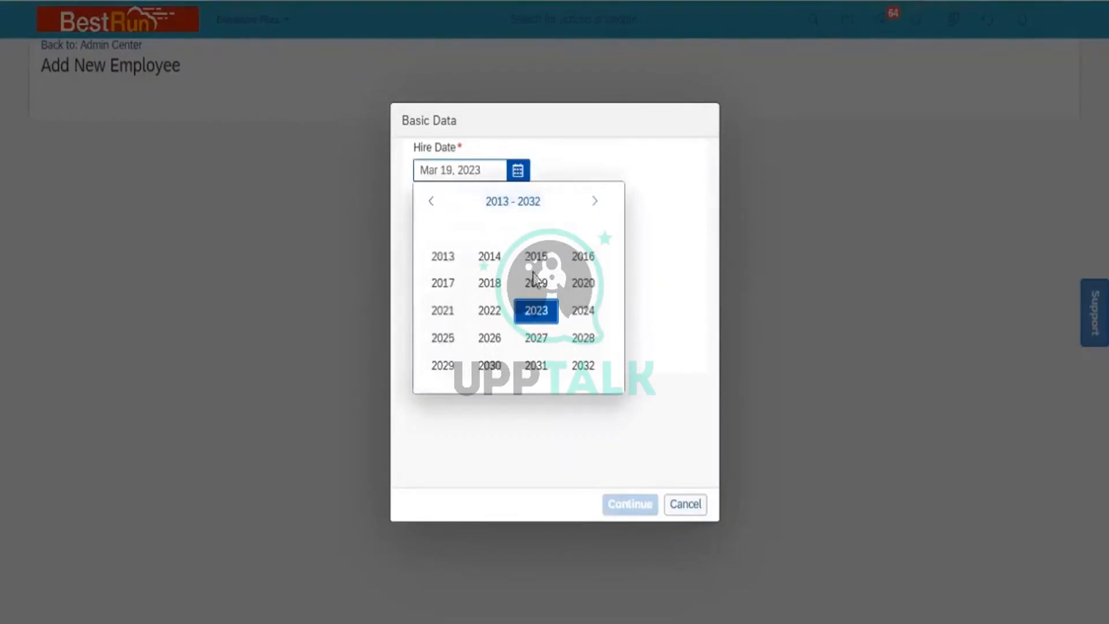
pyautogui.click(578, 285)
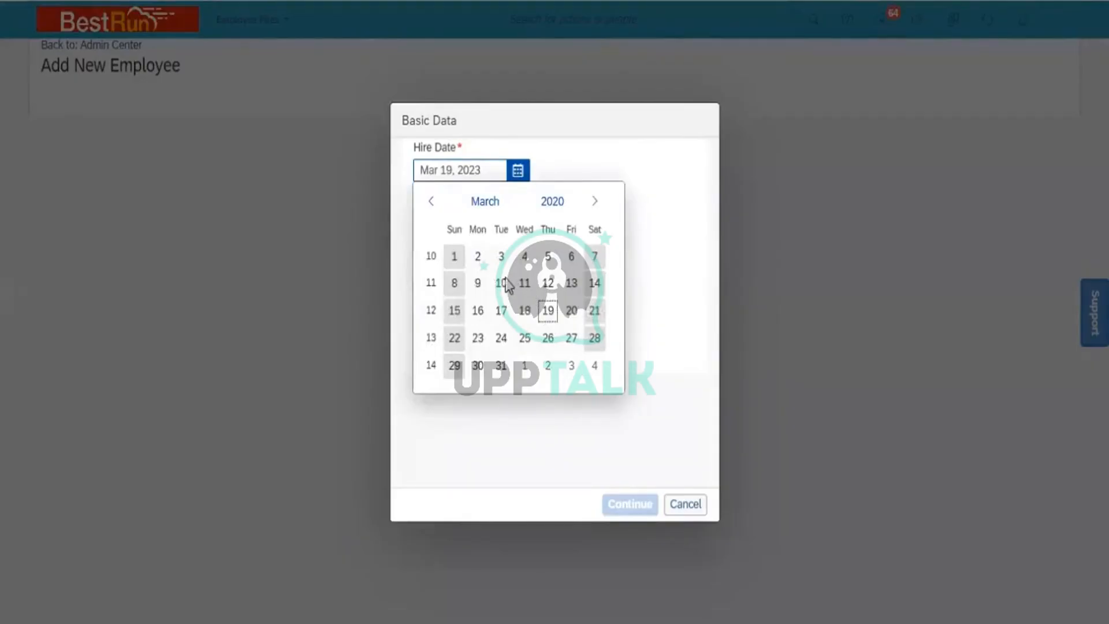
pyautogui.click(432, 203)
pyautogui.click(433, 203)
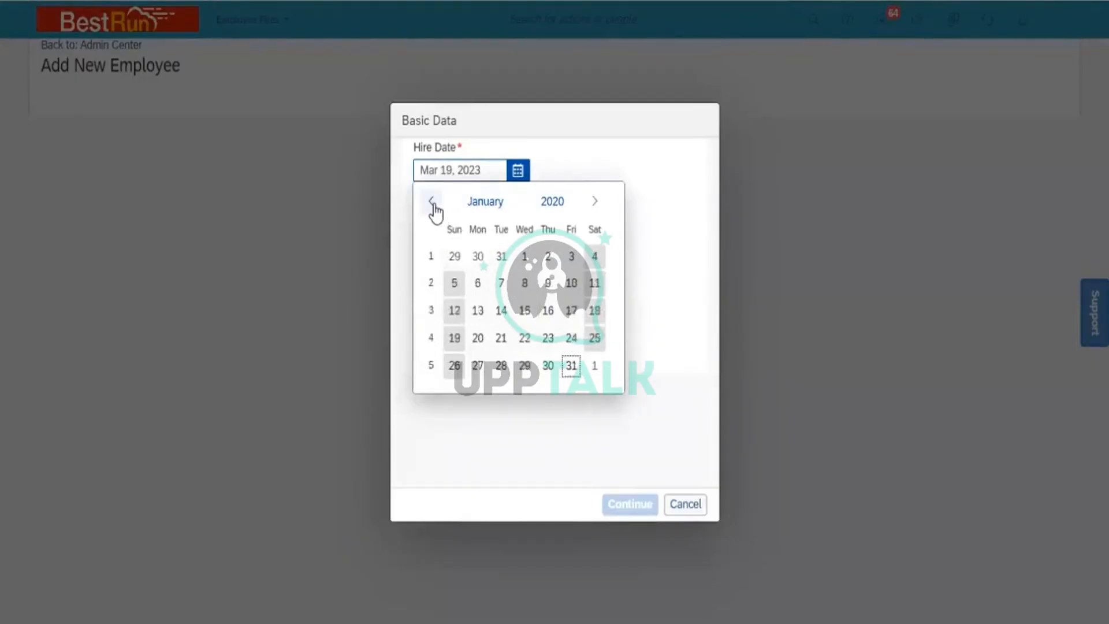
pyautogui.click(517, 256)
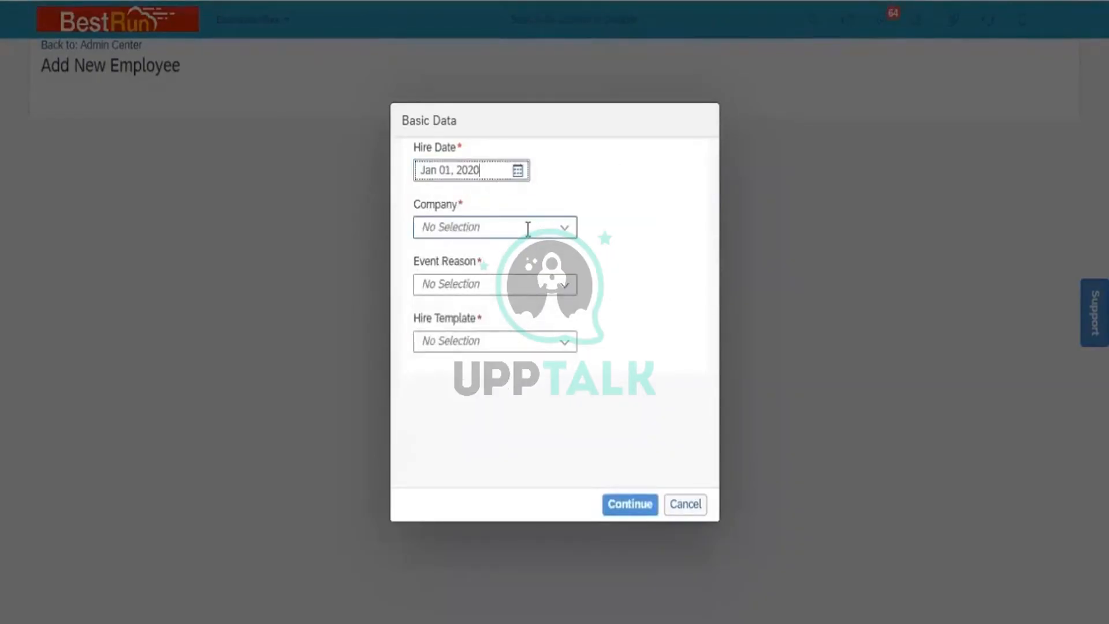
# - Set the new hire's Company to Power Mech Infra Pvt Ltd
pyautogui.click(527, 229)
pyautogui.write('power')
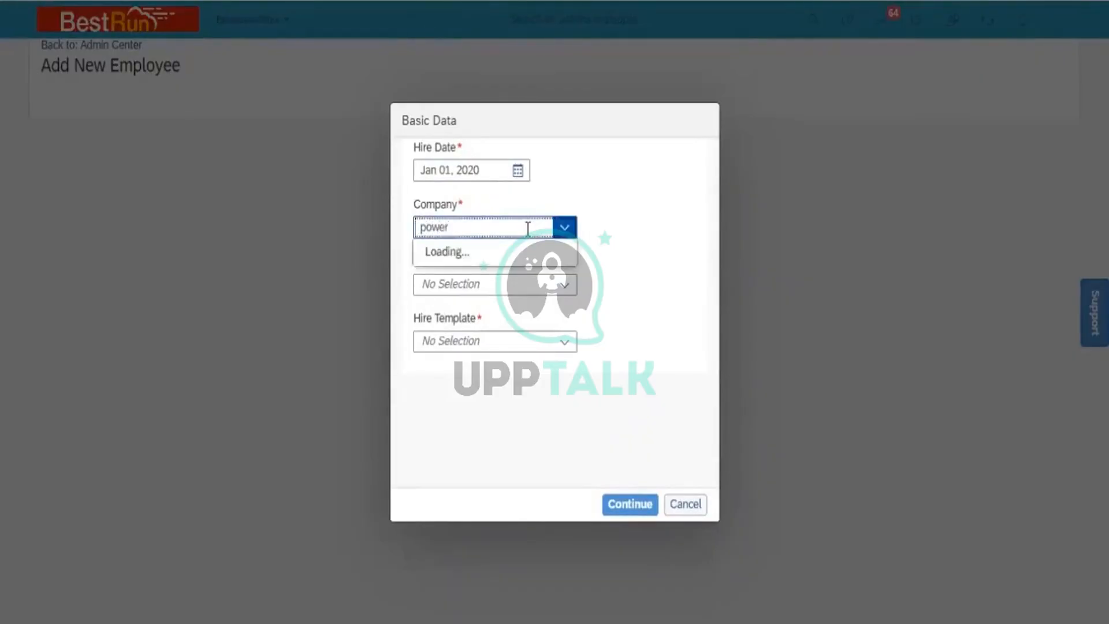
pyautogui.click(529, 254)
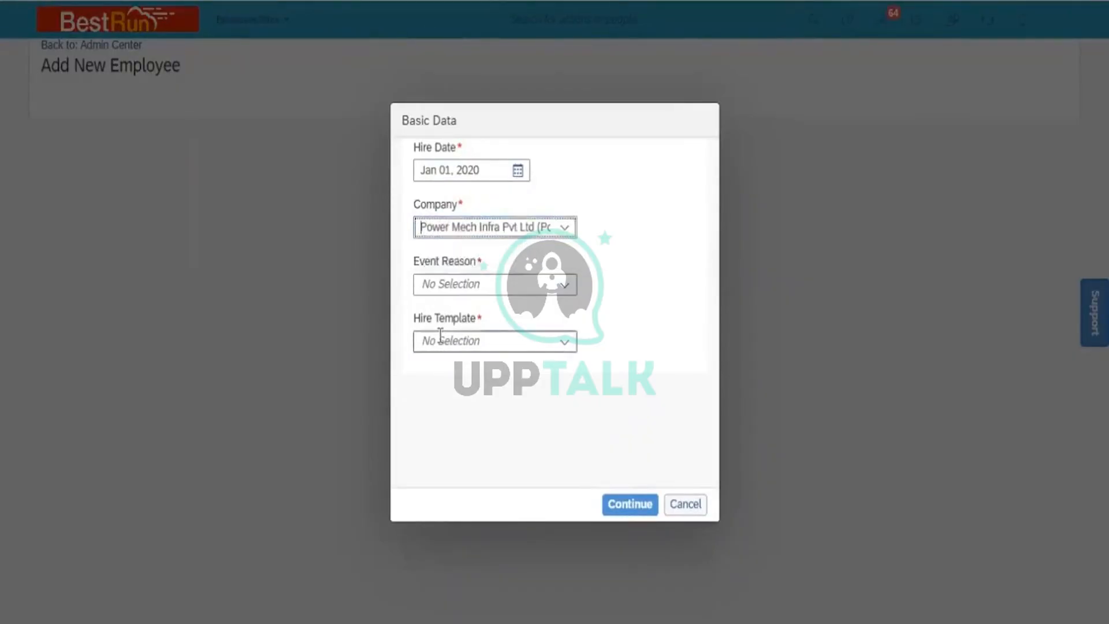
pyautogui.click(564, 289)
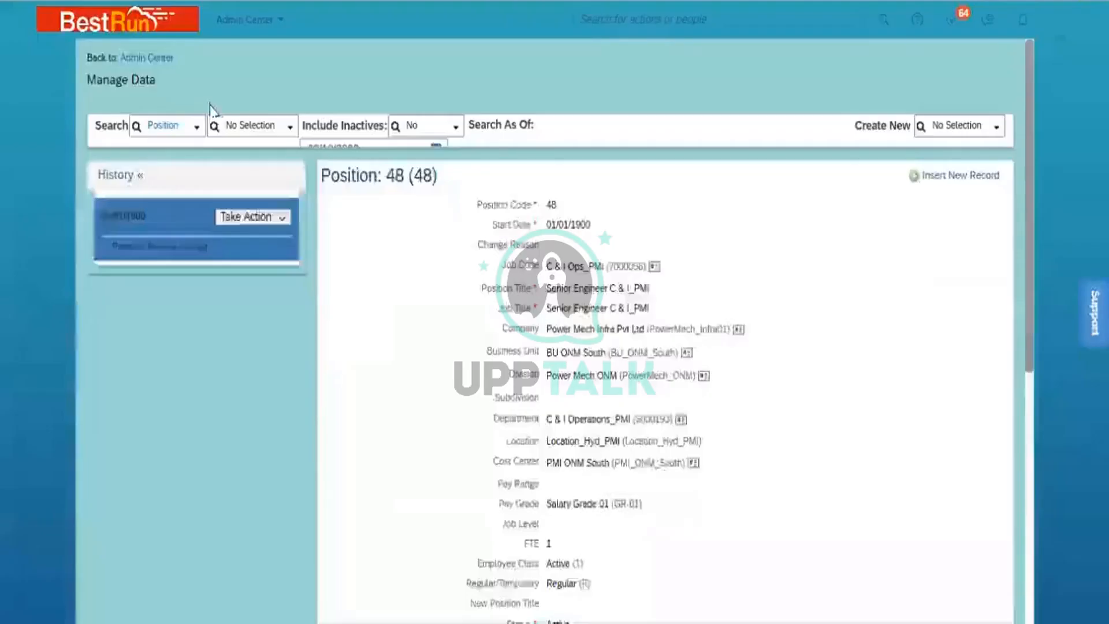
# - Search Manage Data by Legal Entity and open the Power Mech Infra Pvt Ltd record
pyautogui.click(181, 128)
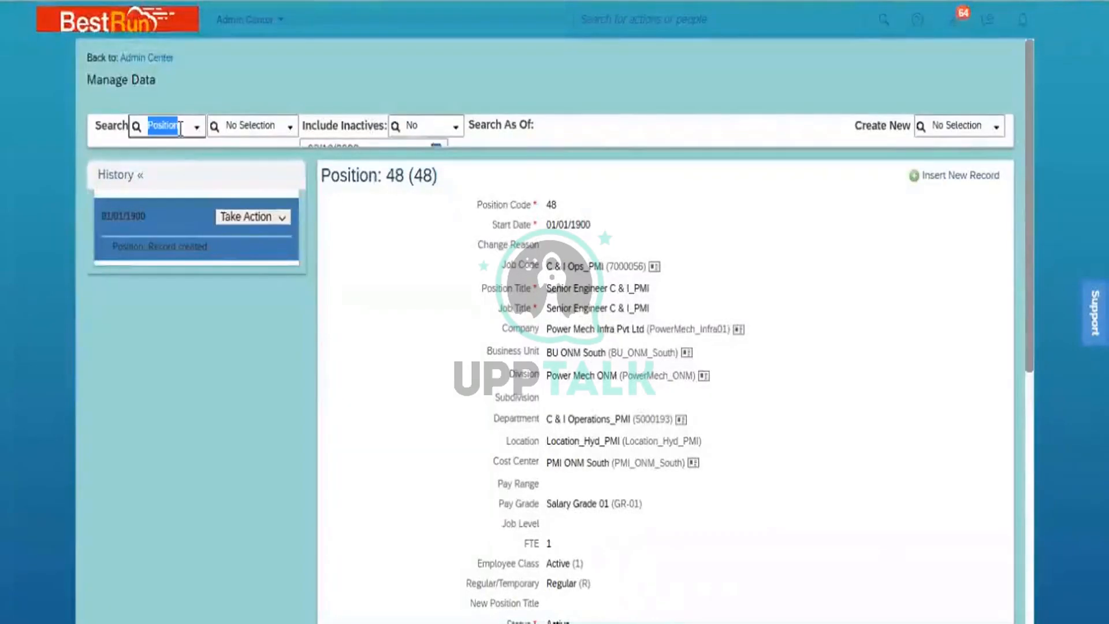
pyautogui.press('BackSpace')
pyautogui.write('legal')
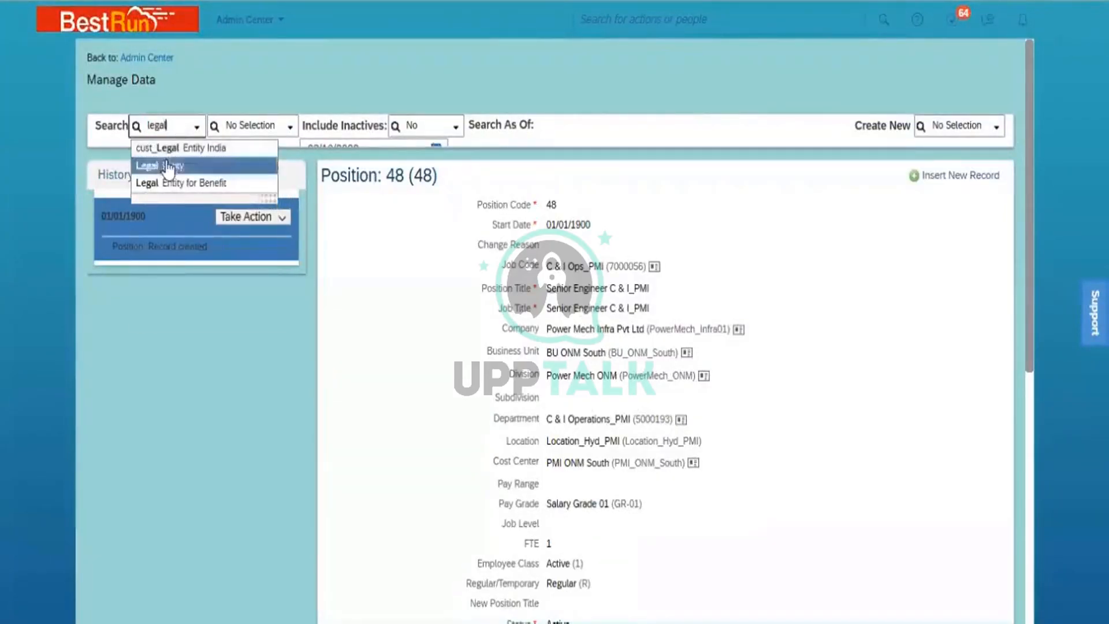
pyautogui.click(168, 168)
pyautogui.click(257, 127)
pyautogui.write('power')
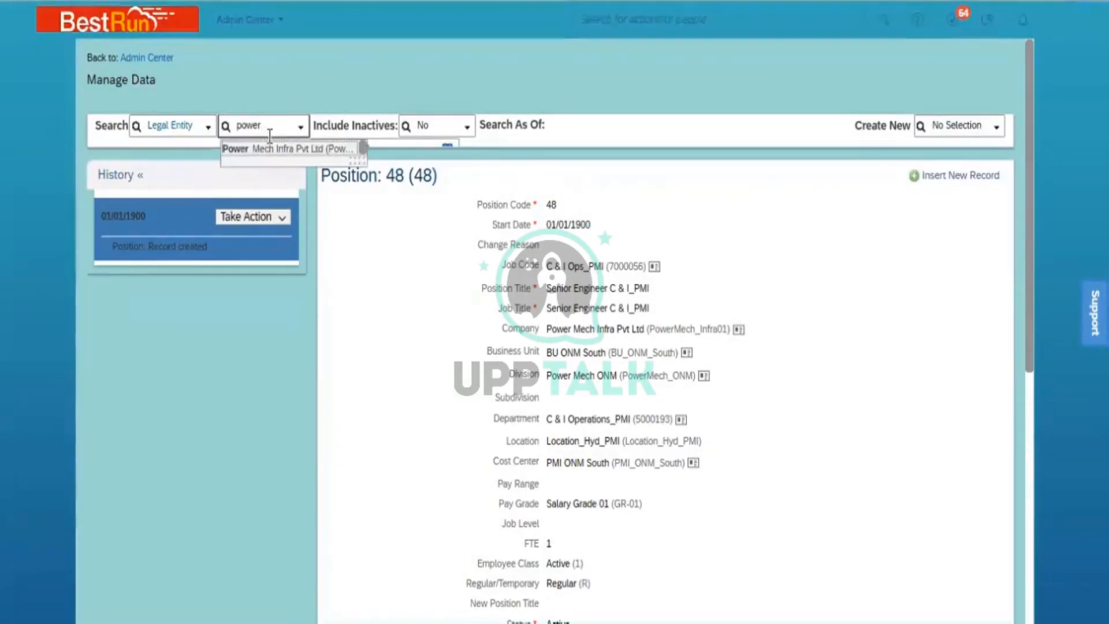
pyautogui.click(277, 146)
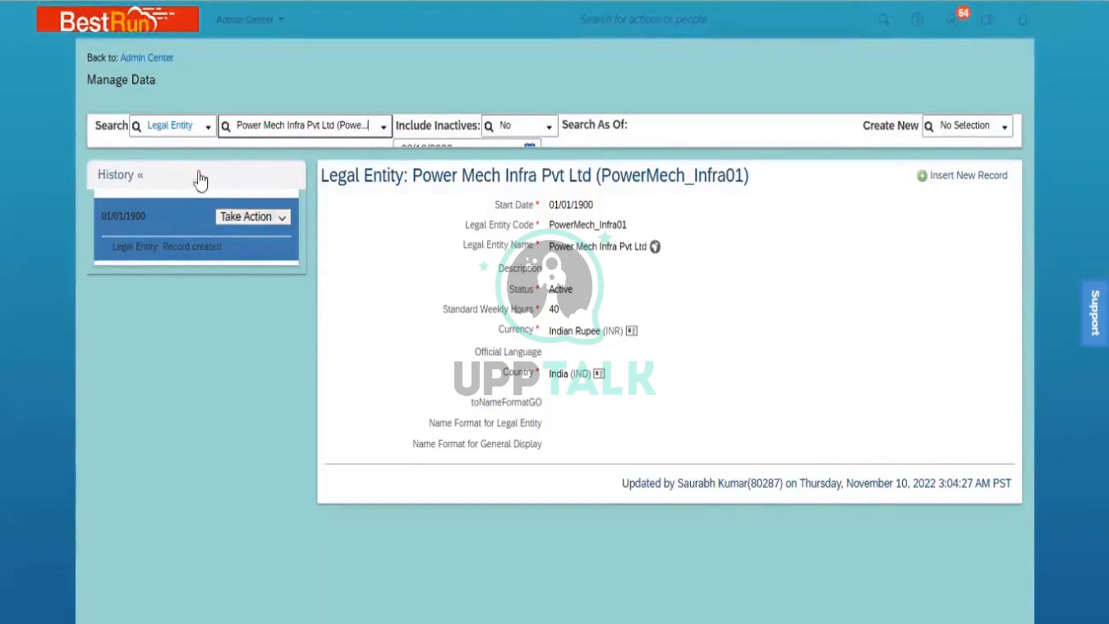
# - Switch the search to Country/Region and load the India (IND) record
pyautogui.click(187, 129)
pyautogui.write('country')
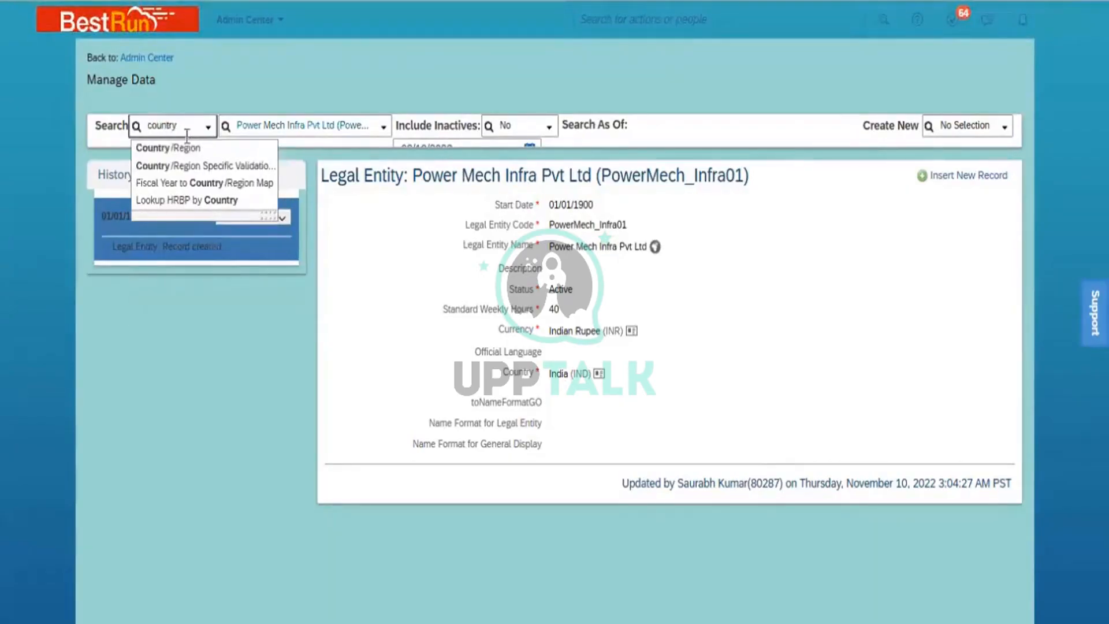
pyautogui.click(186, 149)
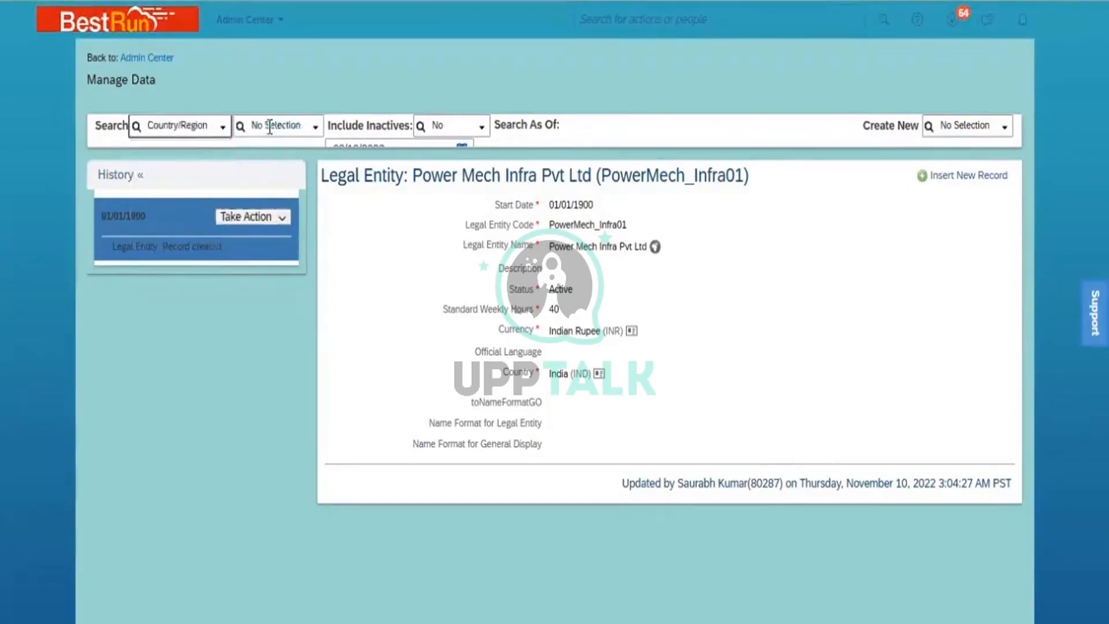
pyautogui.write('IND')
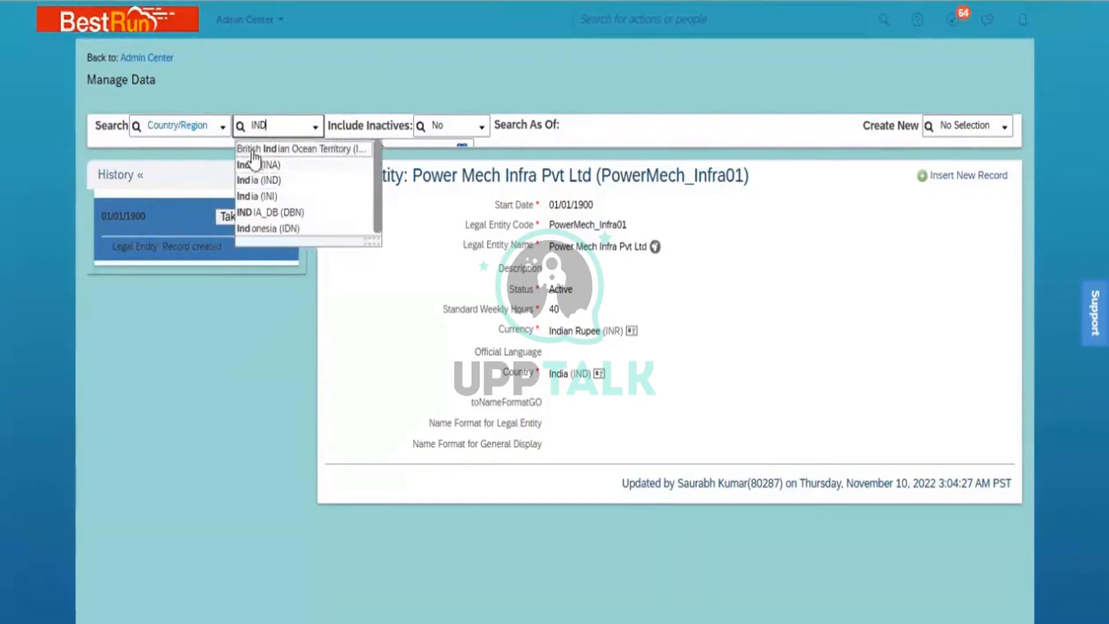
pyautogui.click(264, 181)
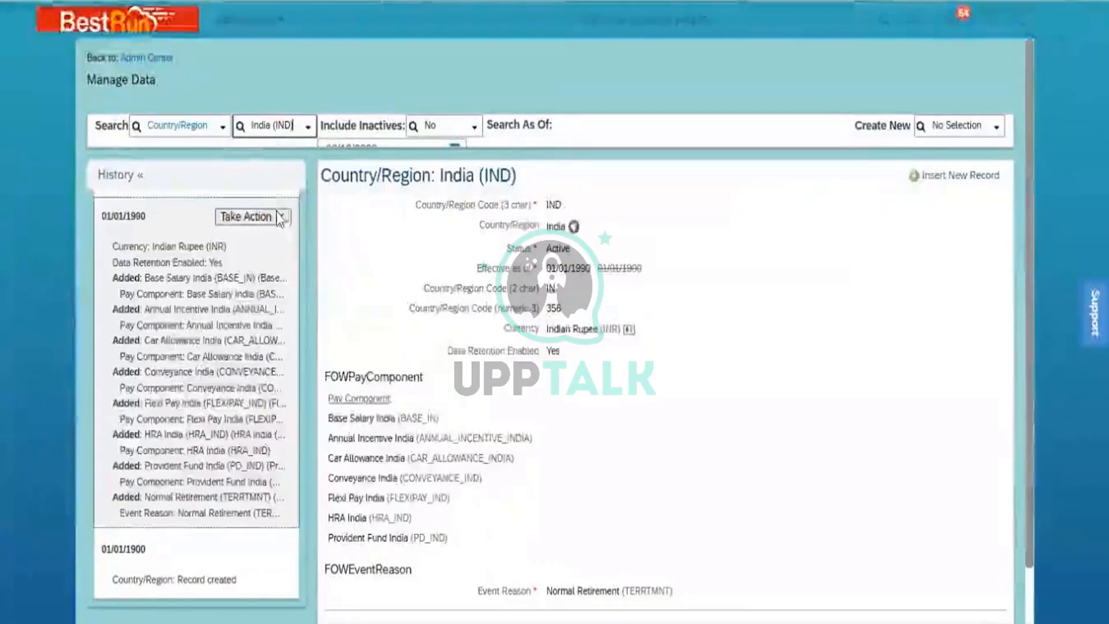
pyautogui.click(285, 223)
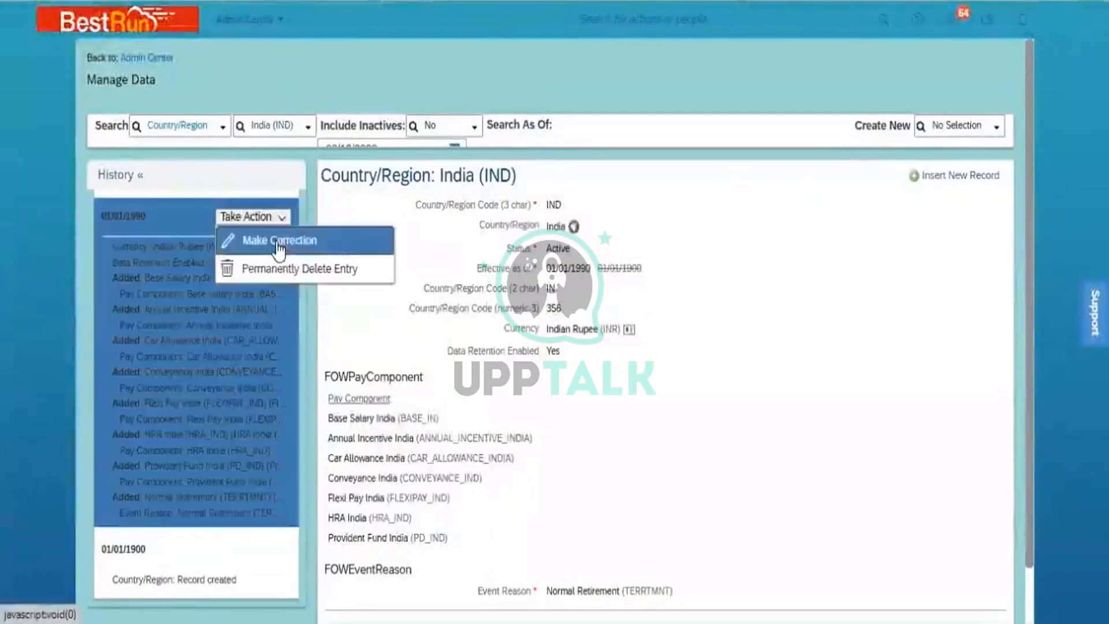
# - Correct the India record's Event Reason to New Hire (HIRNEW) and save it
pyautogui.click(280, 243)
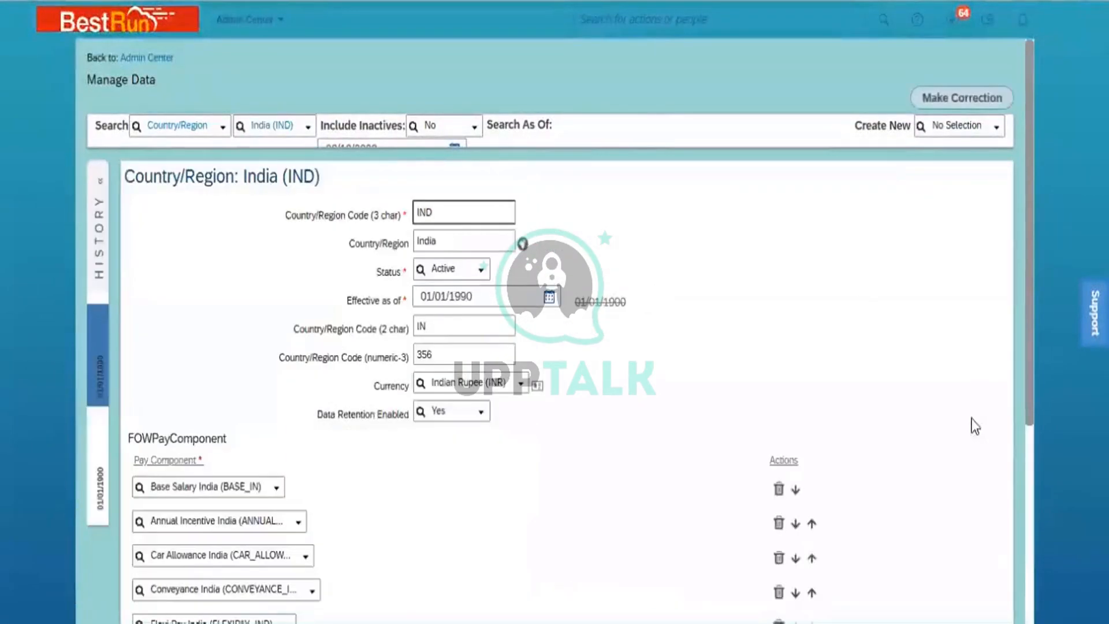
pyautogui.click(1028, 495)
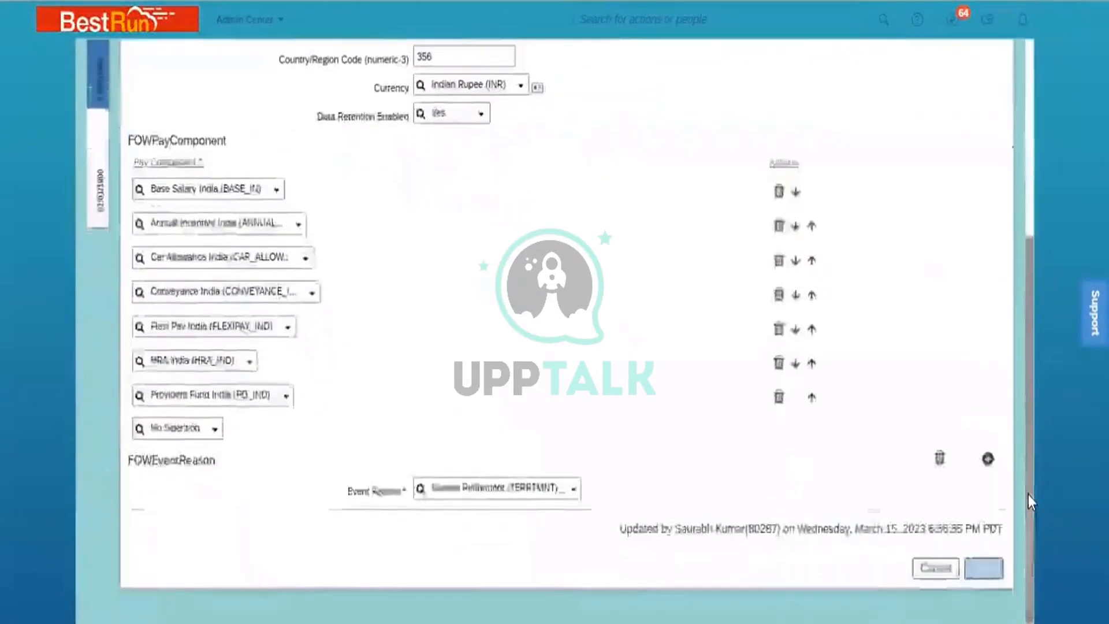
pyautogui.click(520, 488)
pyautogui.write('NEW')
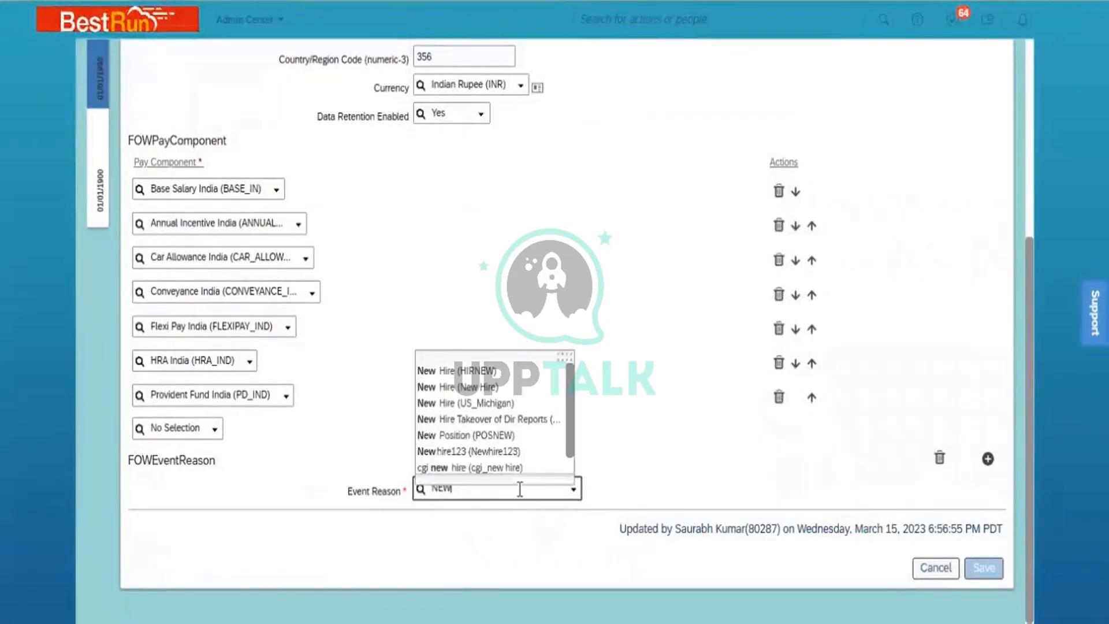
pyautogui.click(498, 370)
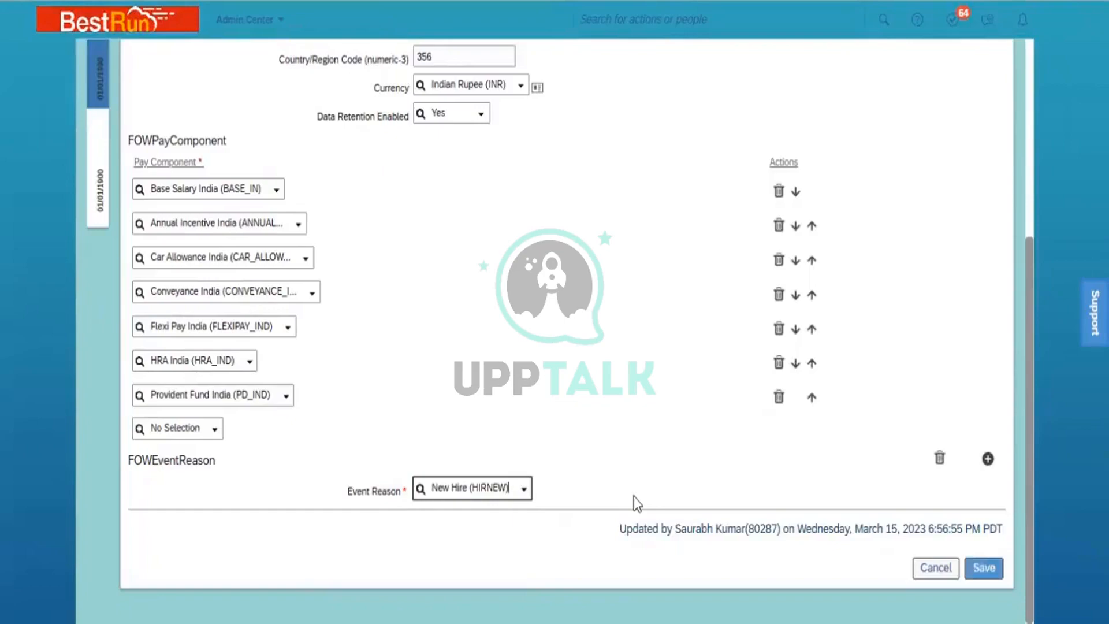
pyautogui.click(986, 571)
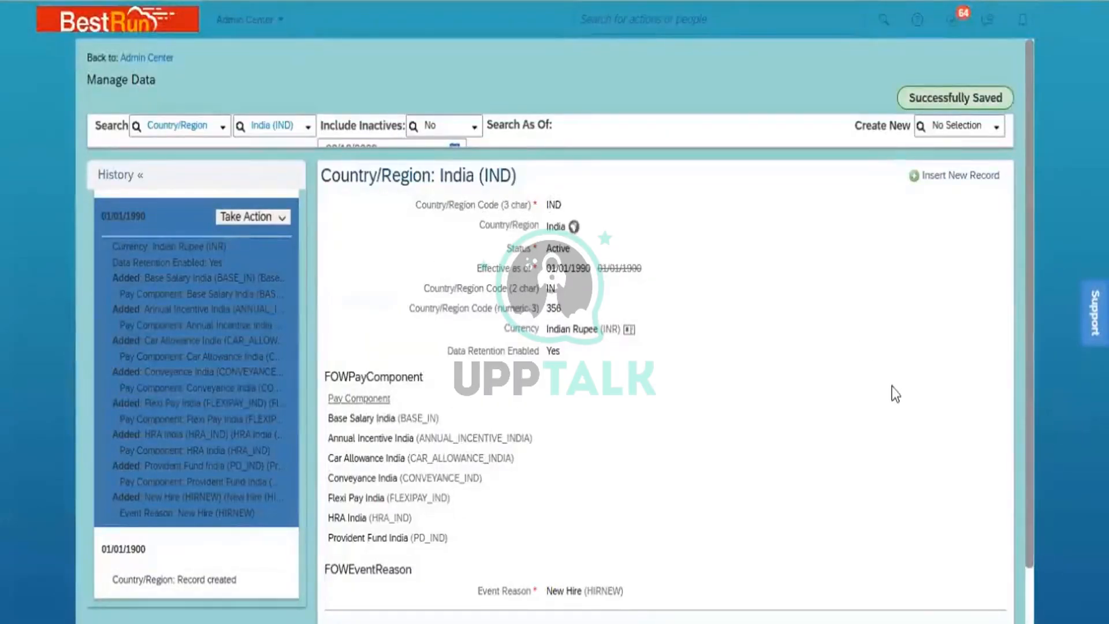
pyautogui.scroll(-1, 556, 546)
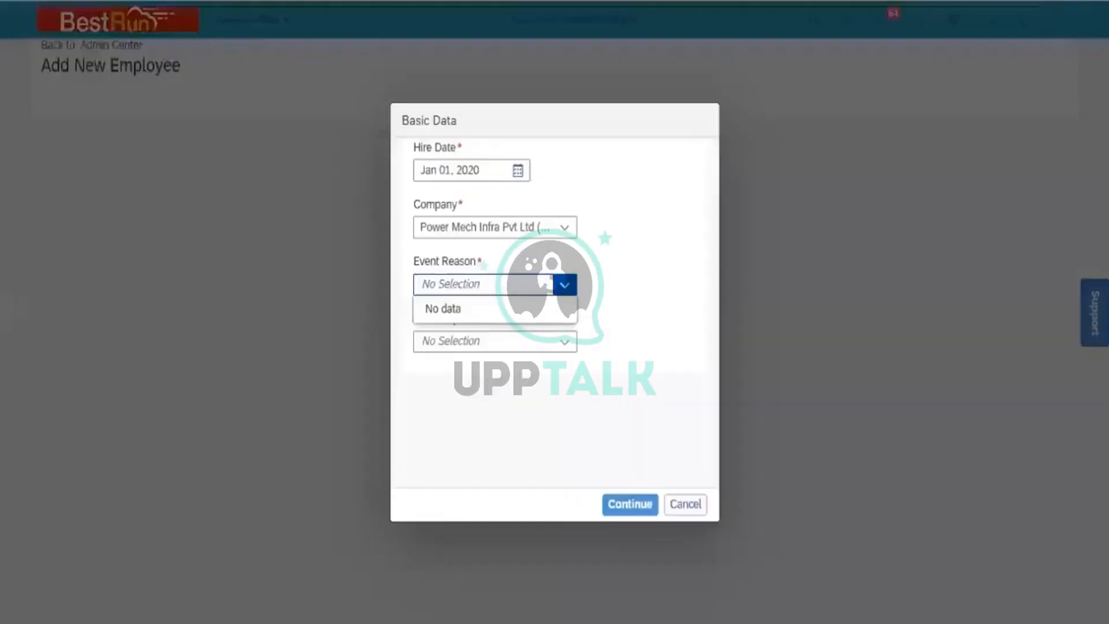
# - Choose Event Reason New Hire (HIRNEW) and Hire Template Standard Template, then continue
pyautogui.click(658, 325)
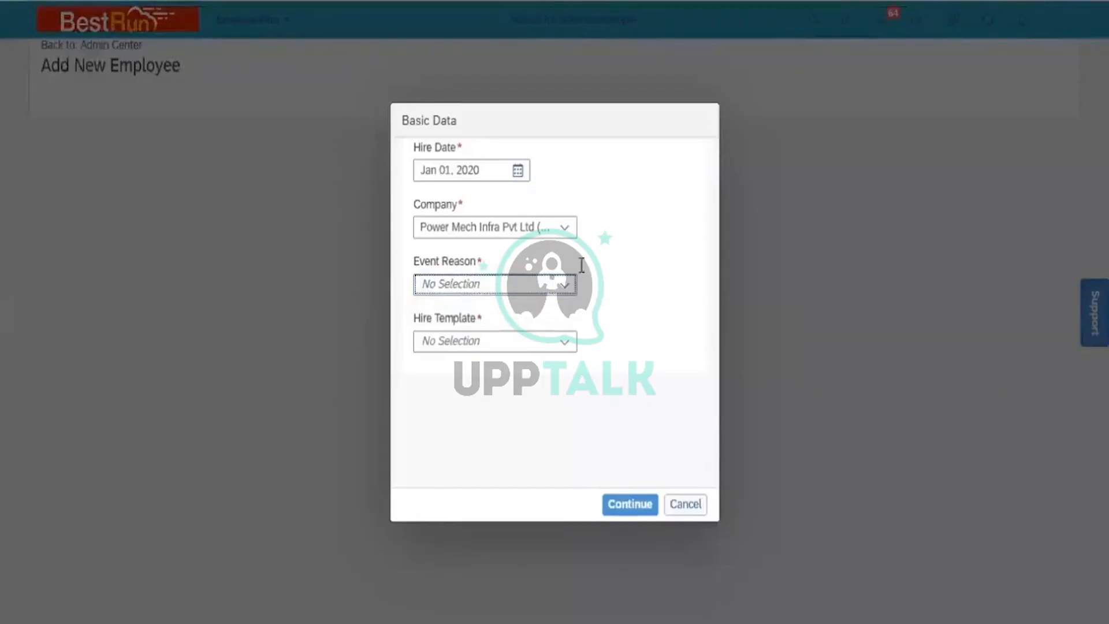
pyautogui.click(565, 285)
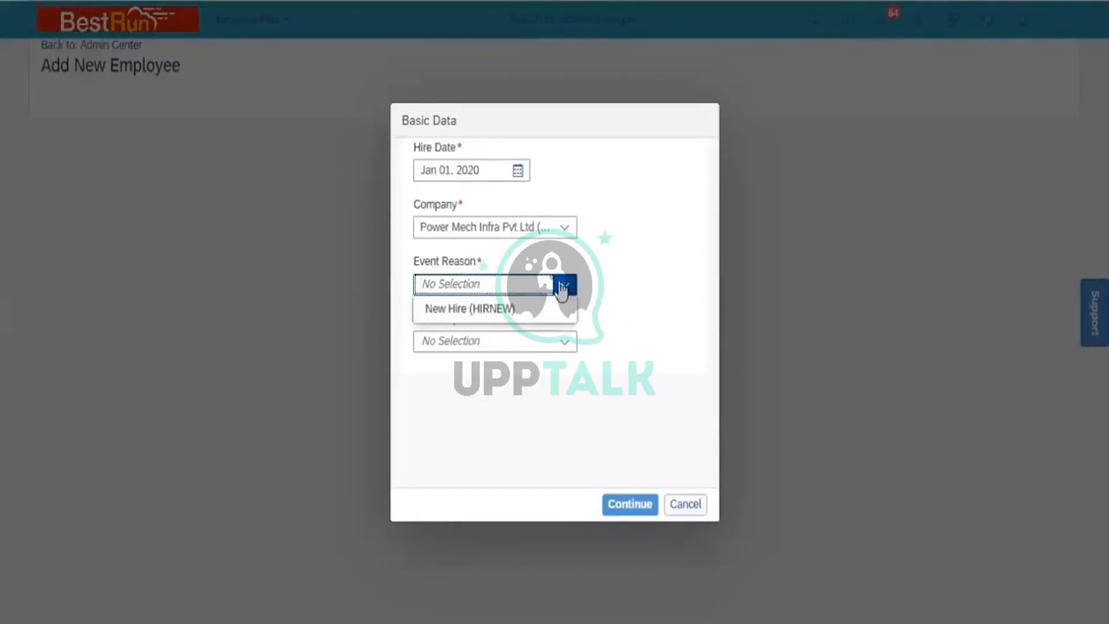
pyautogui.click(502, 312)
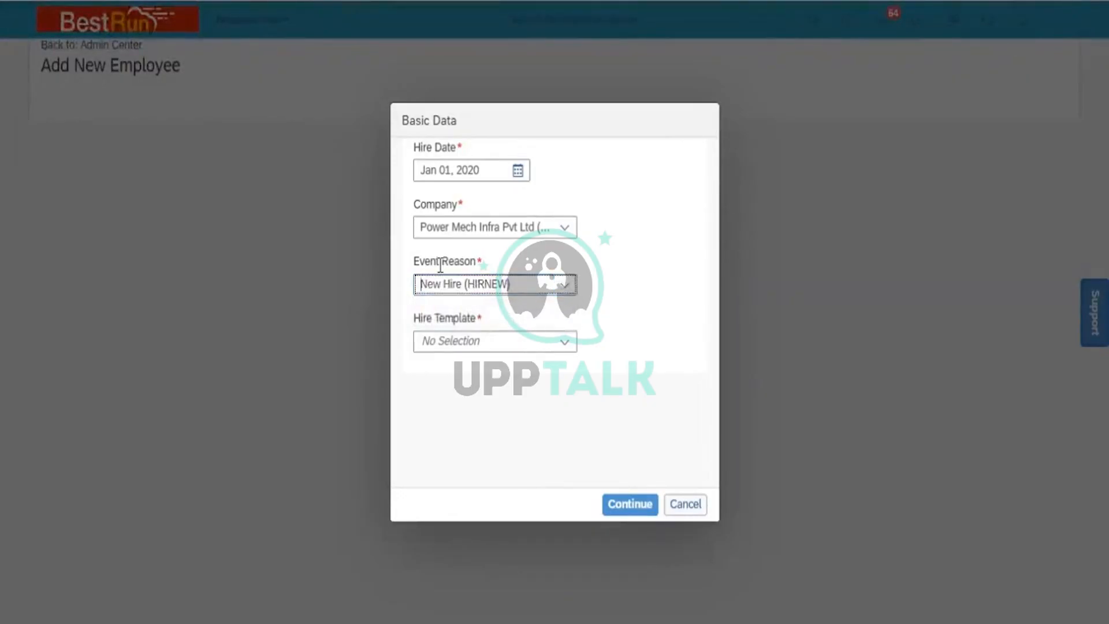
pyautogui.click(564, 343)
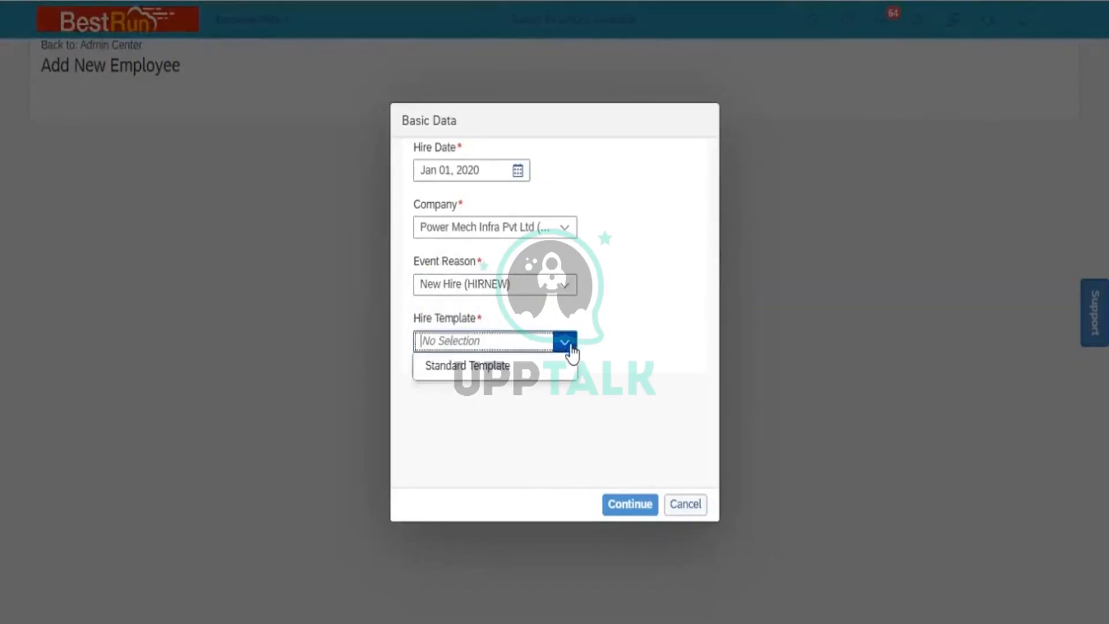
pyautogui.click(536, 374)
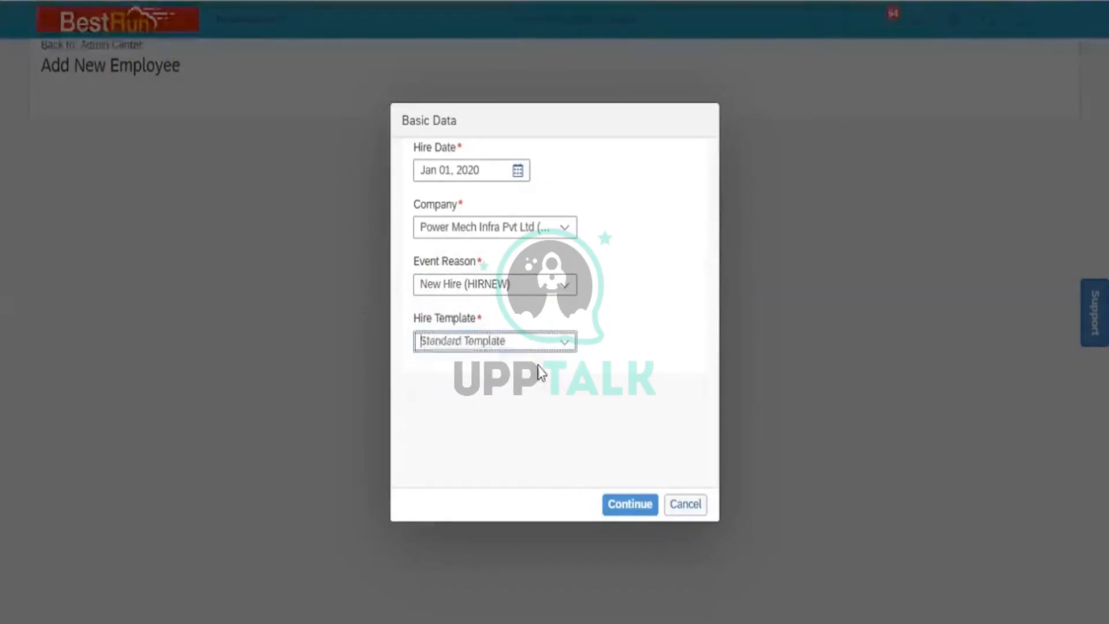
pyautogui.click(619, 503)
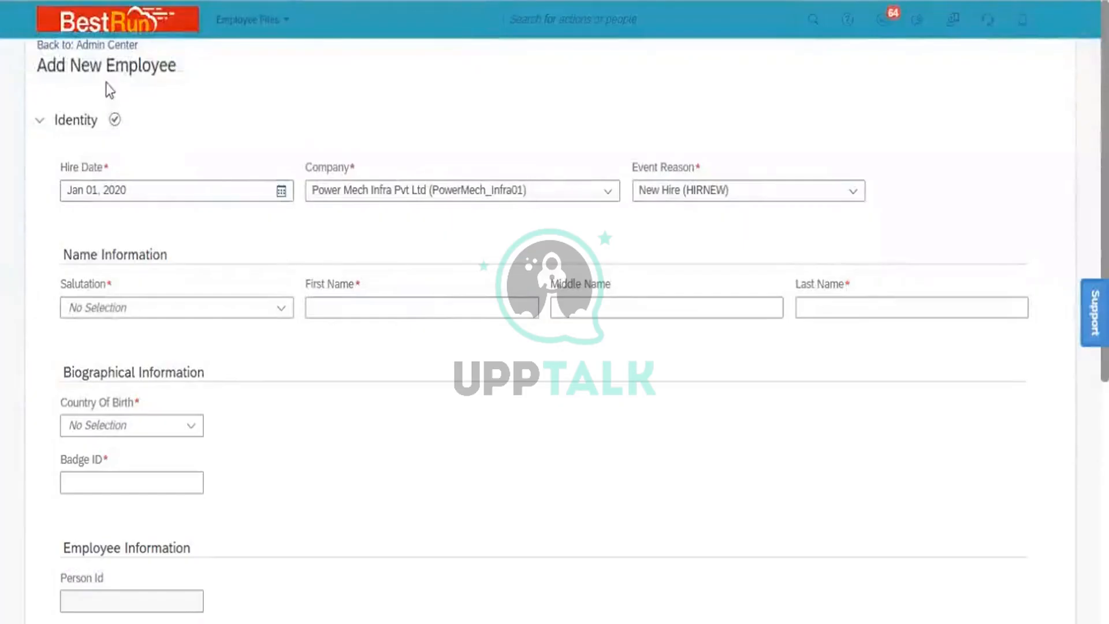
pyautogui.click(38, 120)
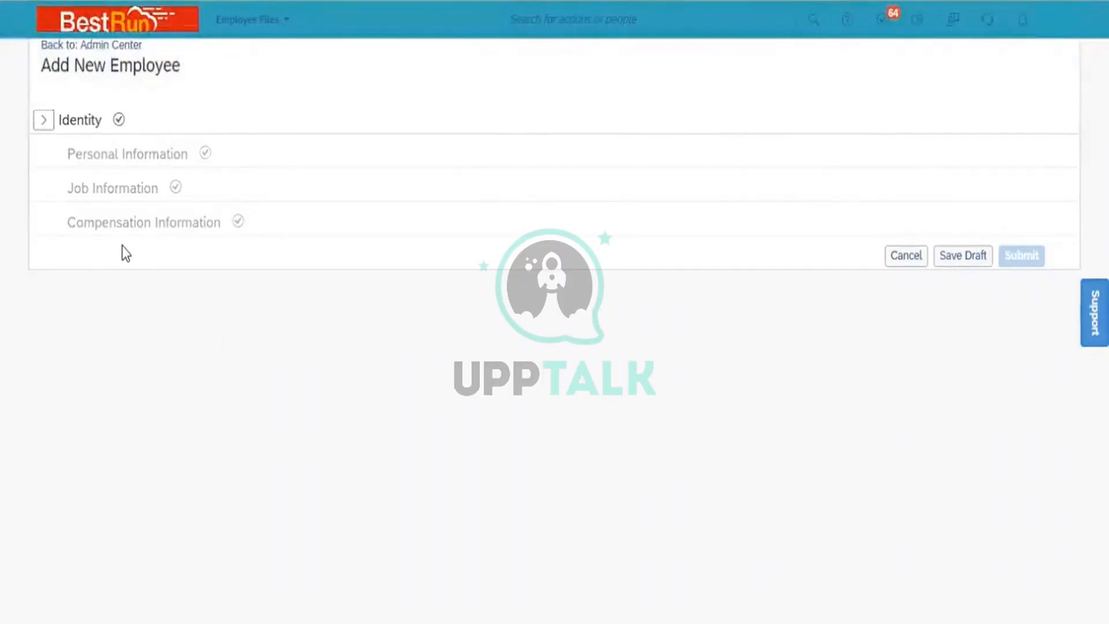
pyautogui.click(40, 123)
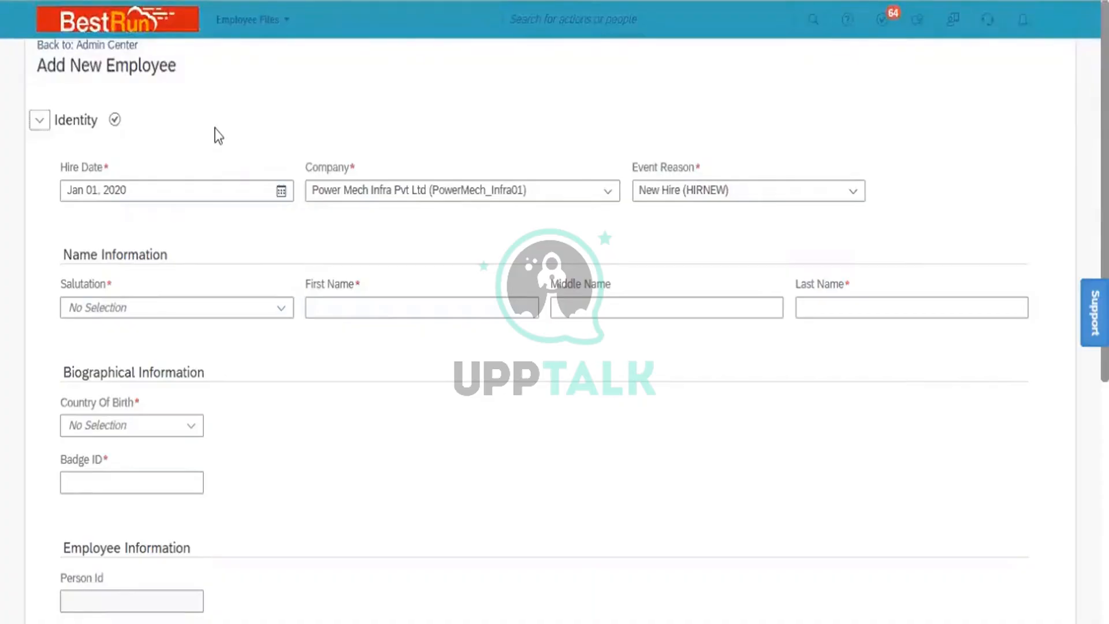
pyautogui.click(454, 469)
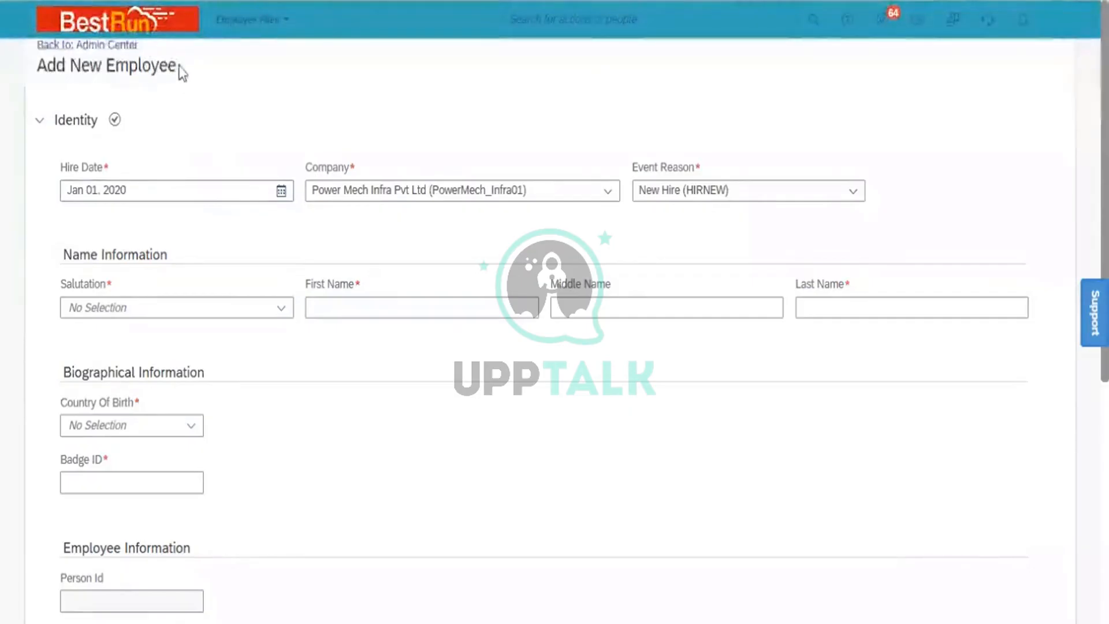
pyautogui.tripleClick(42, 68)
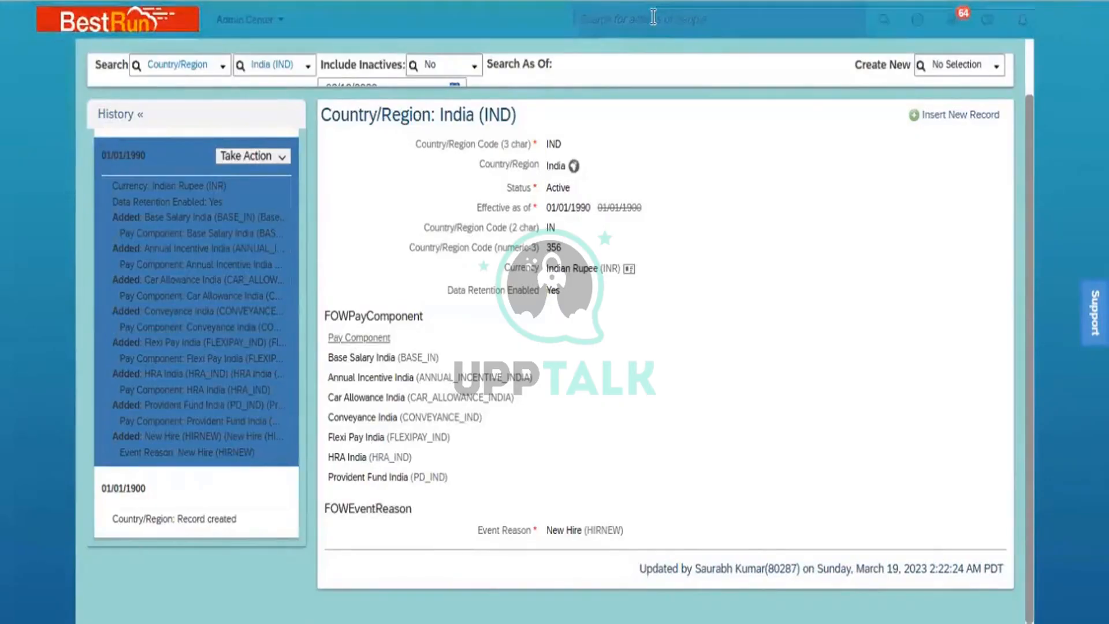
# - Search 'Manage org' and go to Manage Organization, Pay and Job Structures
pyautogui.click(653, 17)
pyautogui.write('M')
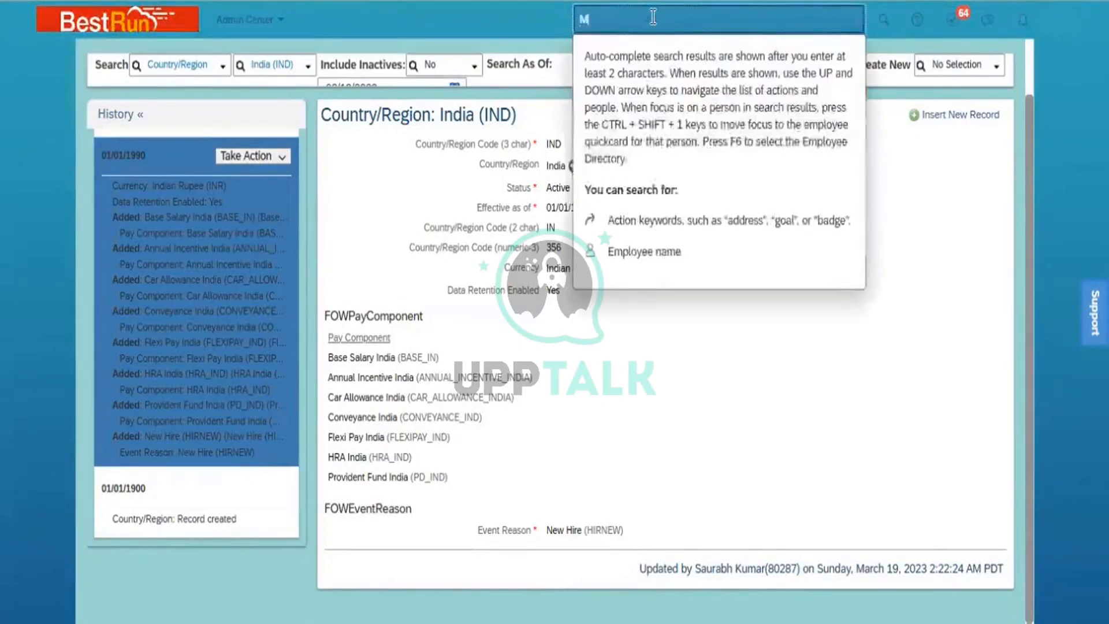
pyautogui.write('anage pr')
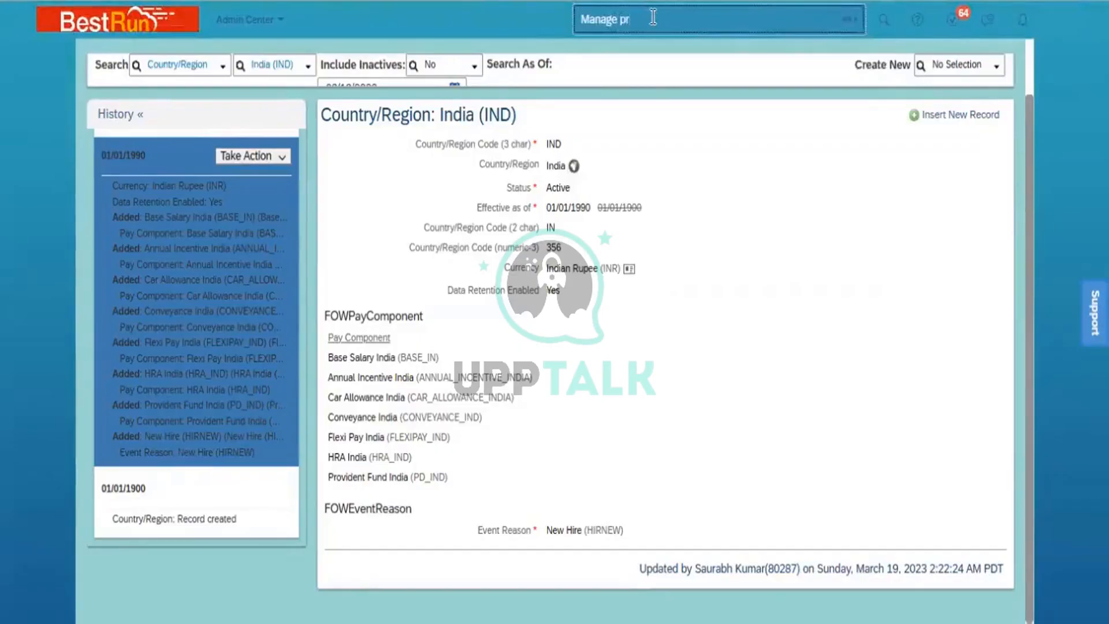
pyautogui.press('BackSpace')
pyautogui.press('BackSpace')
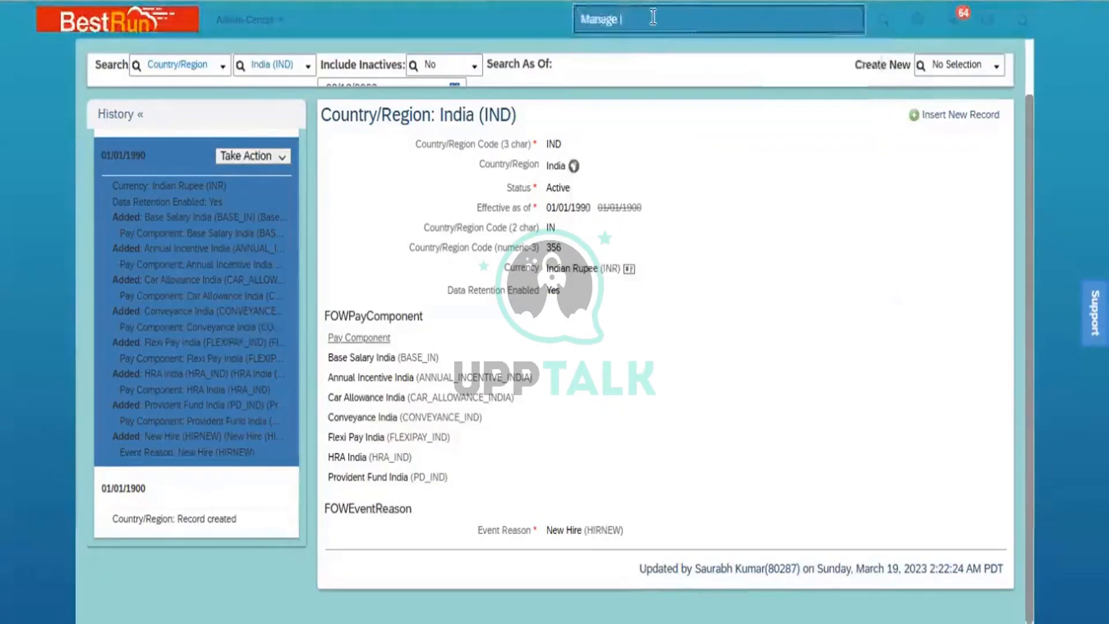
pyautogui.write('org')
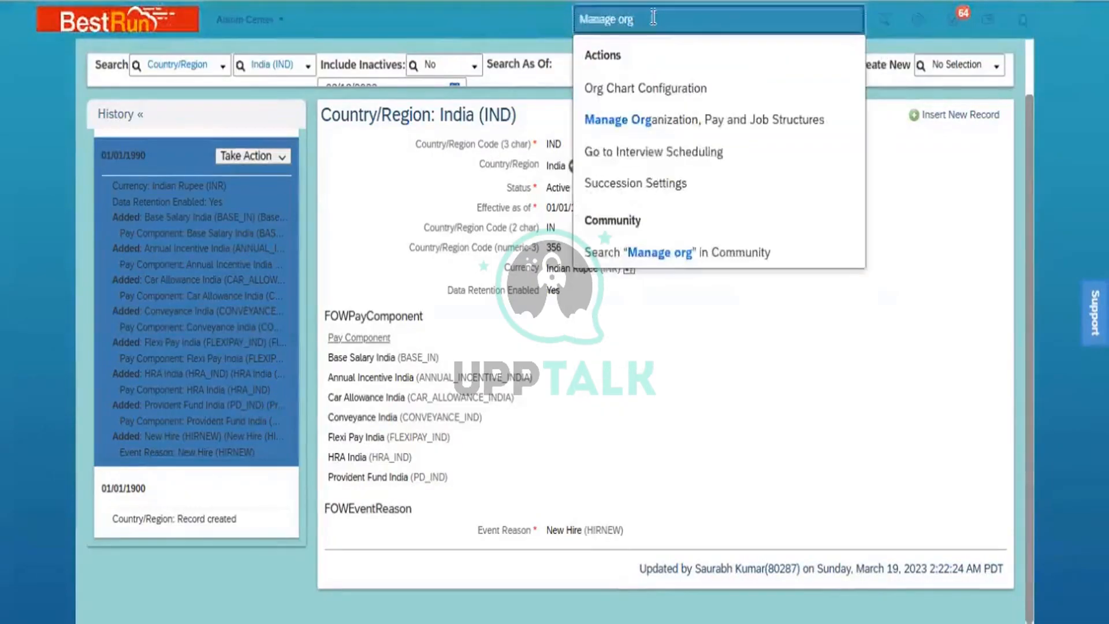
pyautogui.click(663, 119)
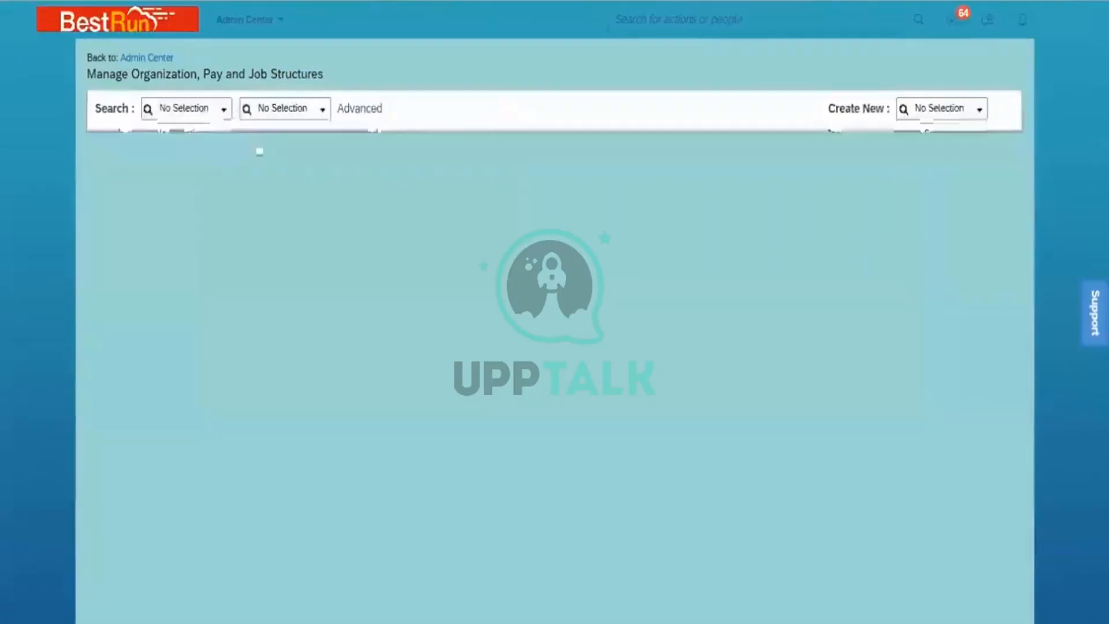
# - Search Event Reason objects for NEW and open the New Hire (HIRNEW) details
pyautogui.click(224, 109)
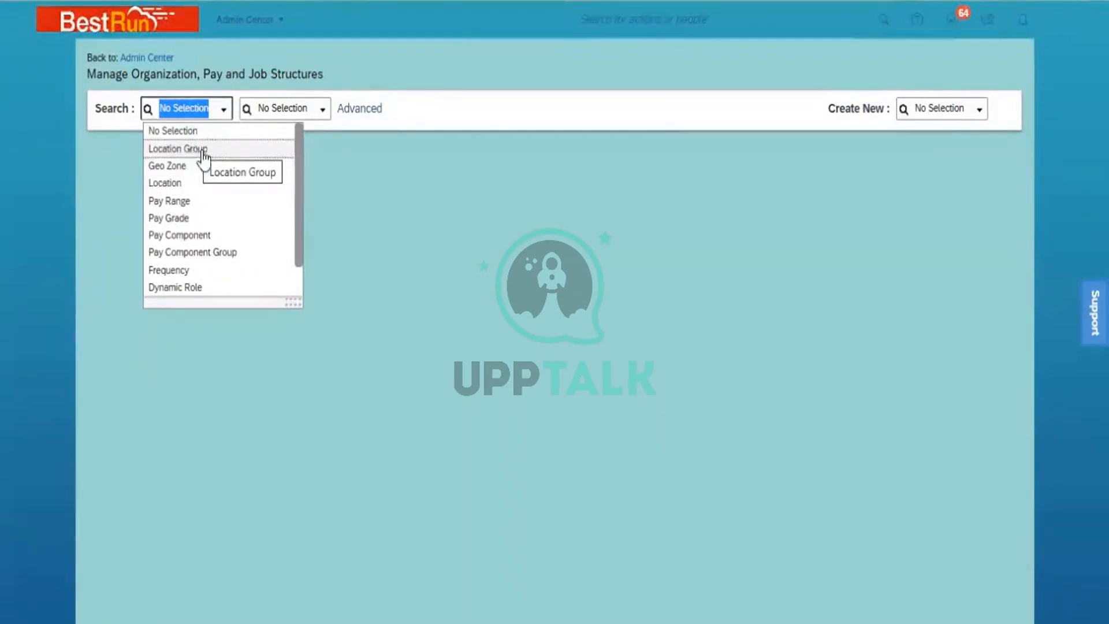
pyautogui.scroll(-1, 283, 292)
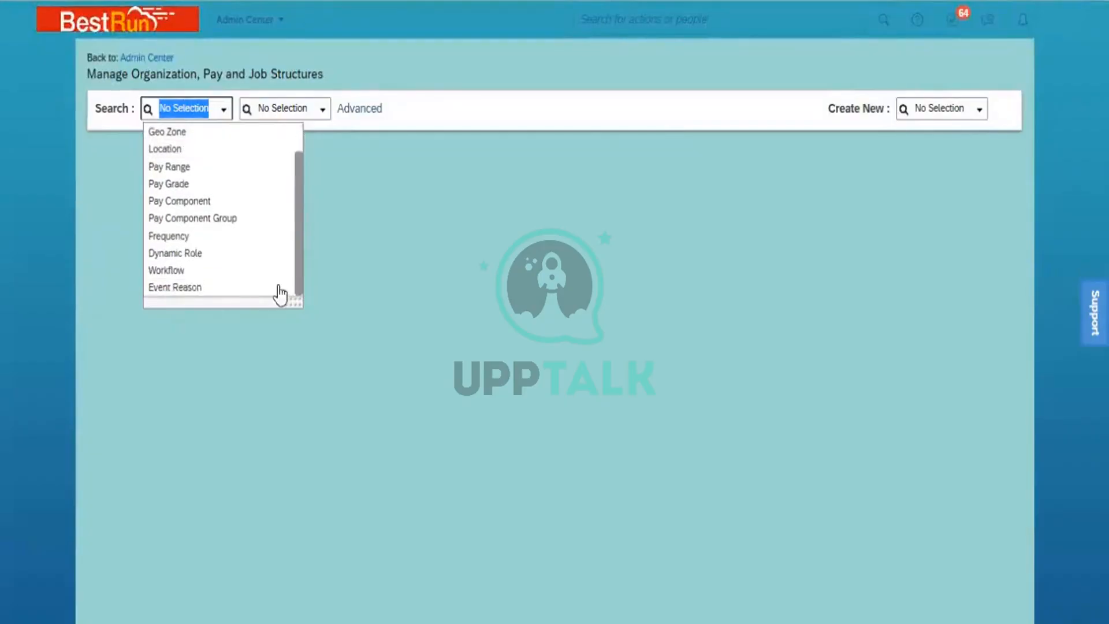
pyautogui.click(176, 289)
pyautogui.click(267, 107)
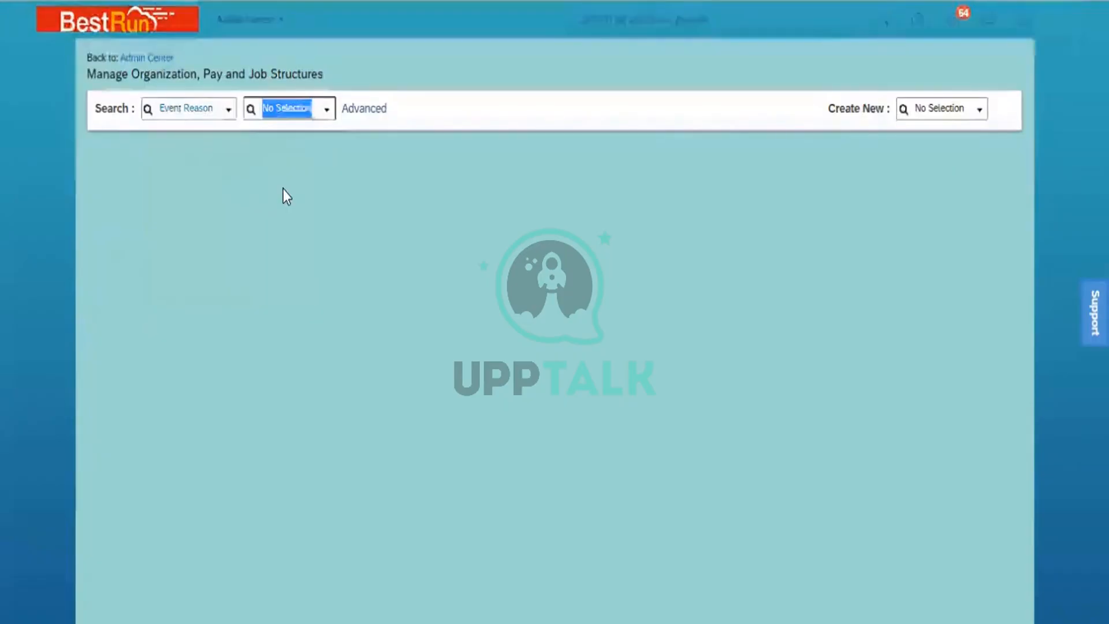
pyautogui.write('NEW')
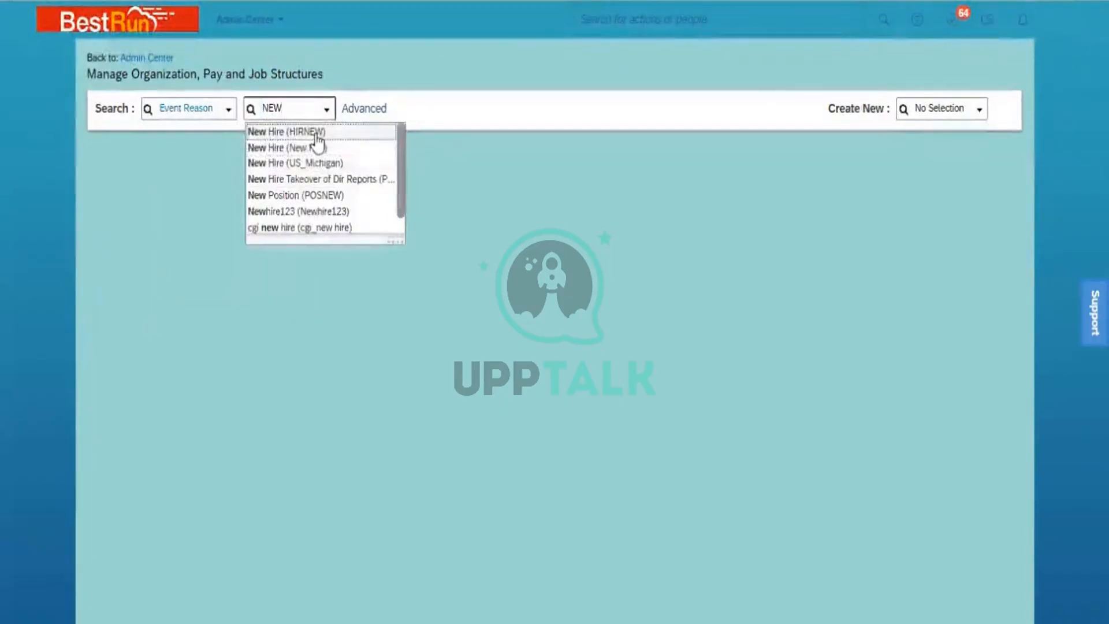
pyautogui.click(317, 134)
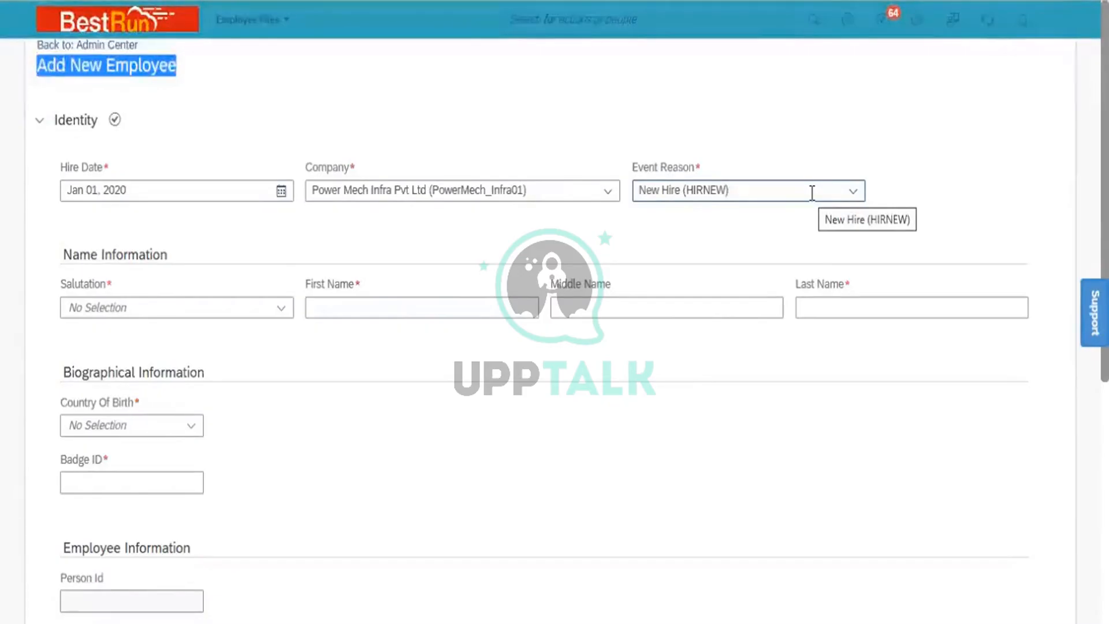
pyautogui.click(102, 188)
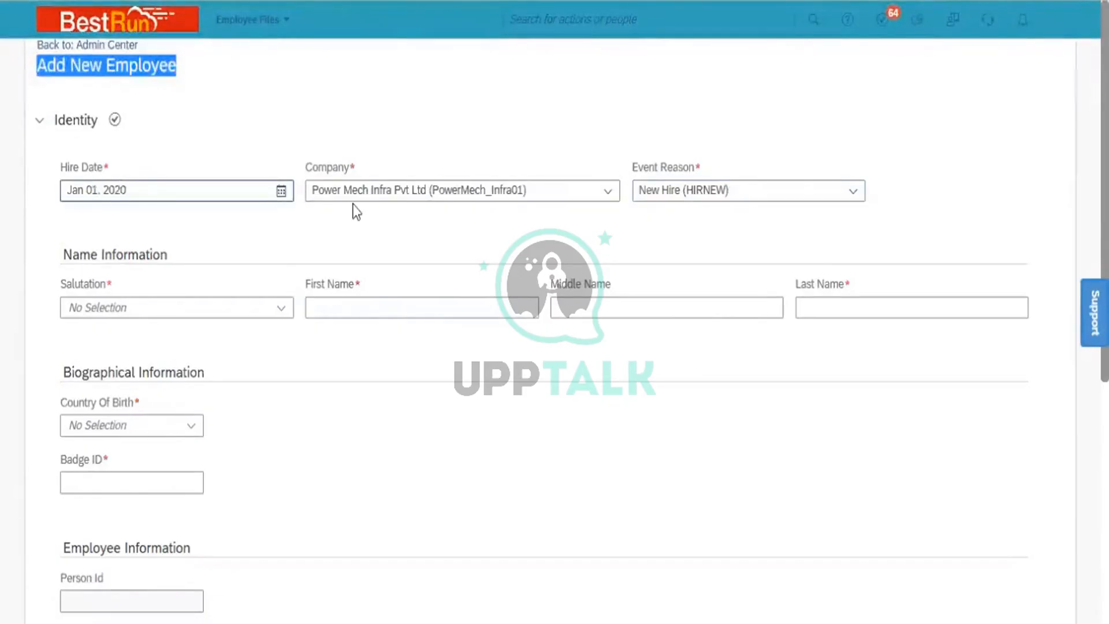
pyautogui.click(721, 184)
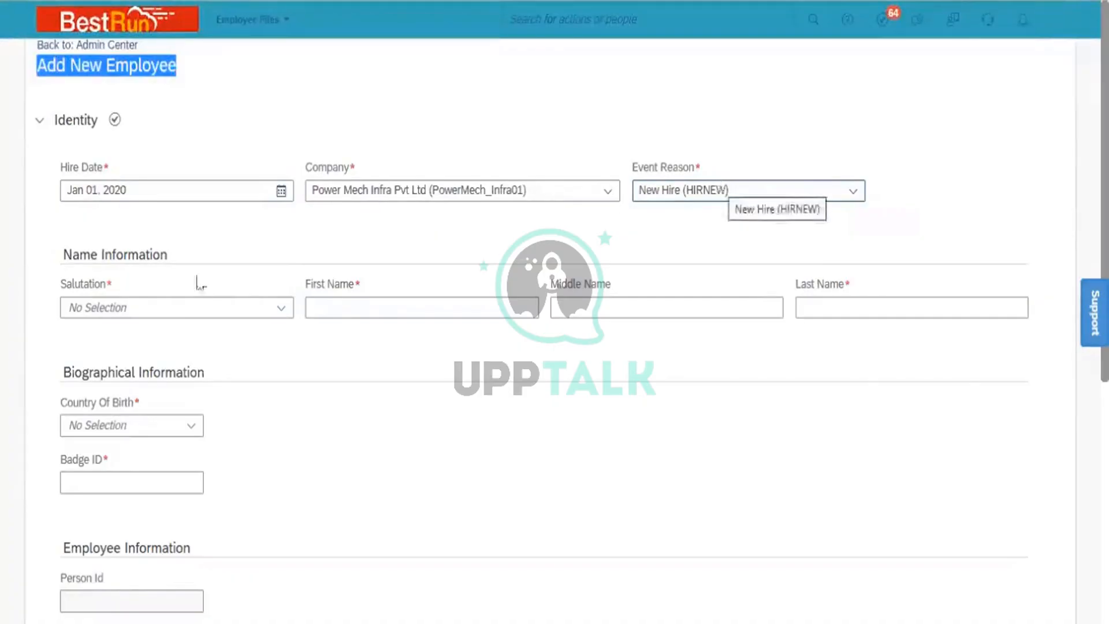
pyautogui.click(132, 302)
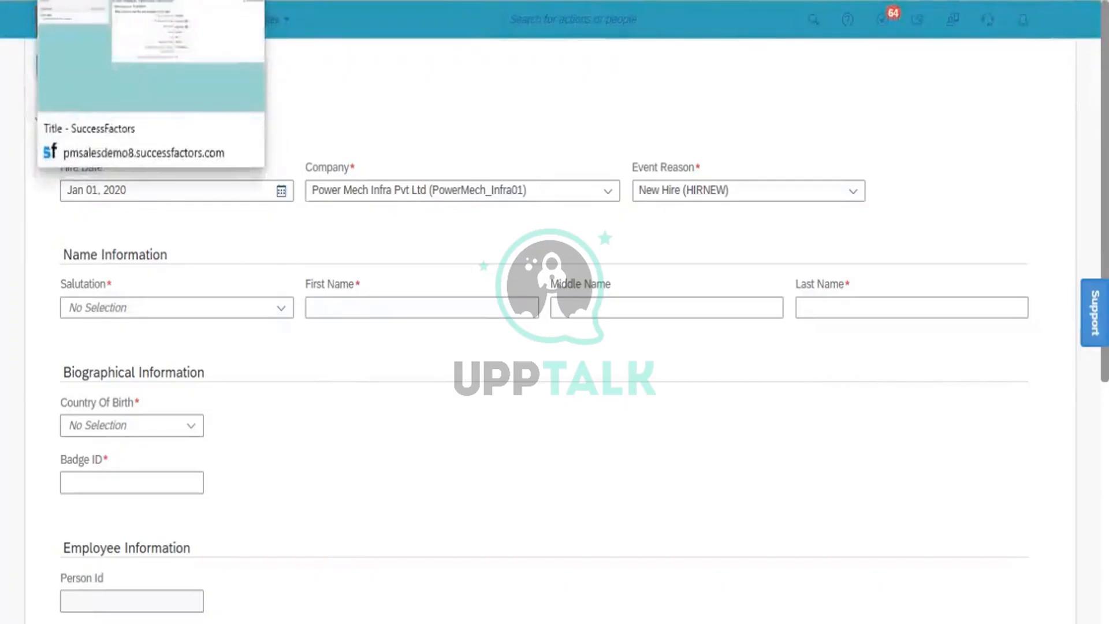
pyautogui.click(407, 111)
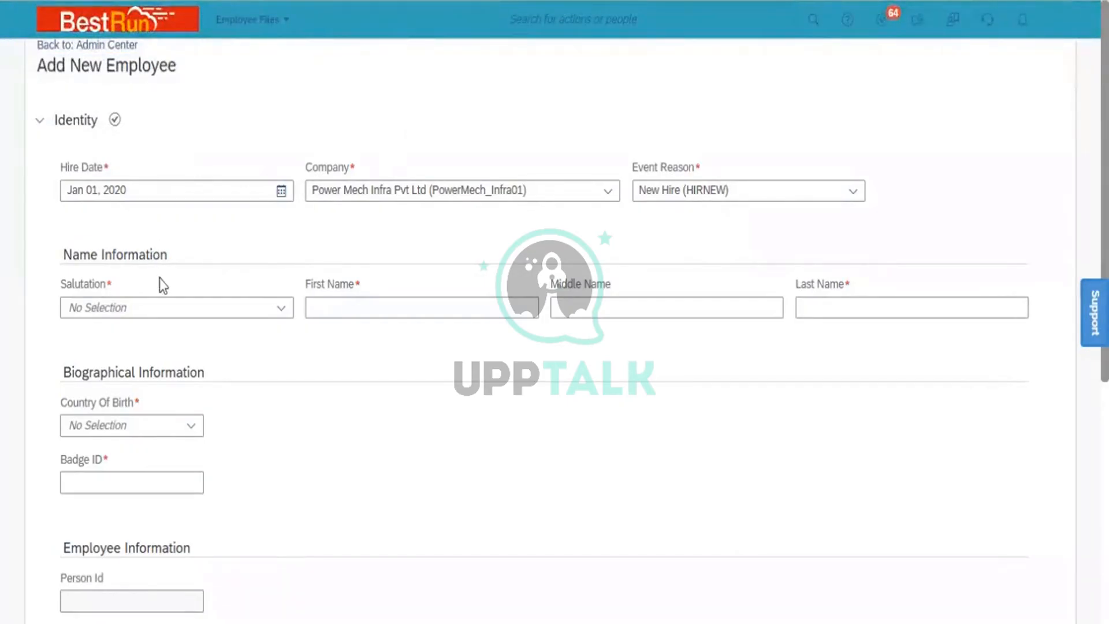
# - Choose Mr. as the salutation and enter the employee's first name
pyautogui.click(283, 312)
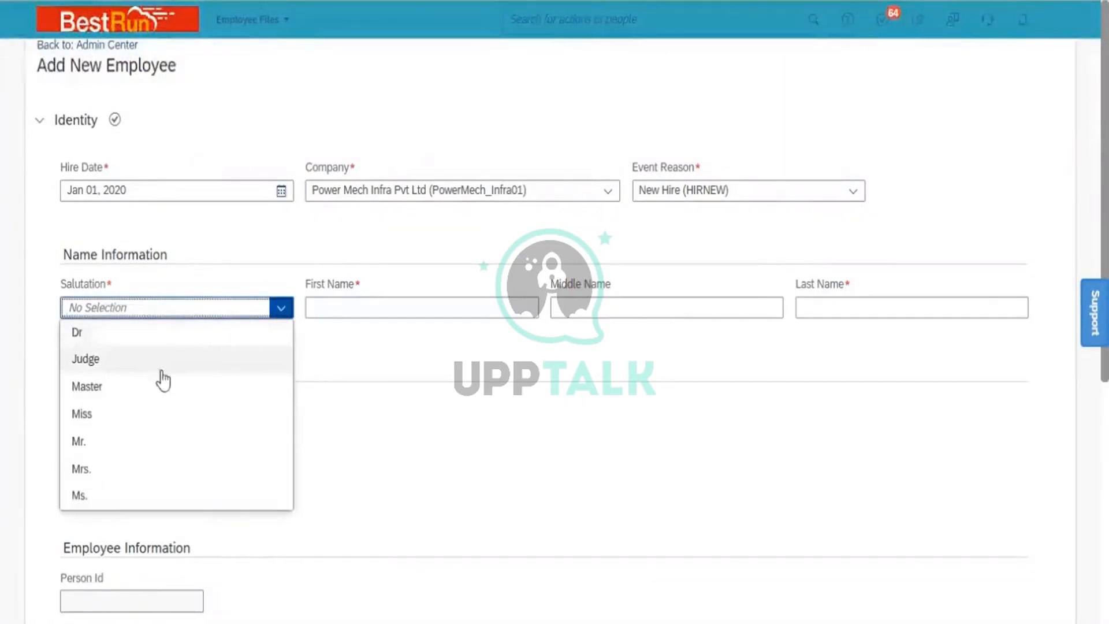
pyautogui.click(132, 441)
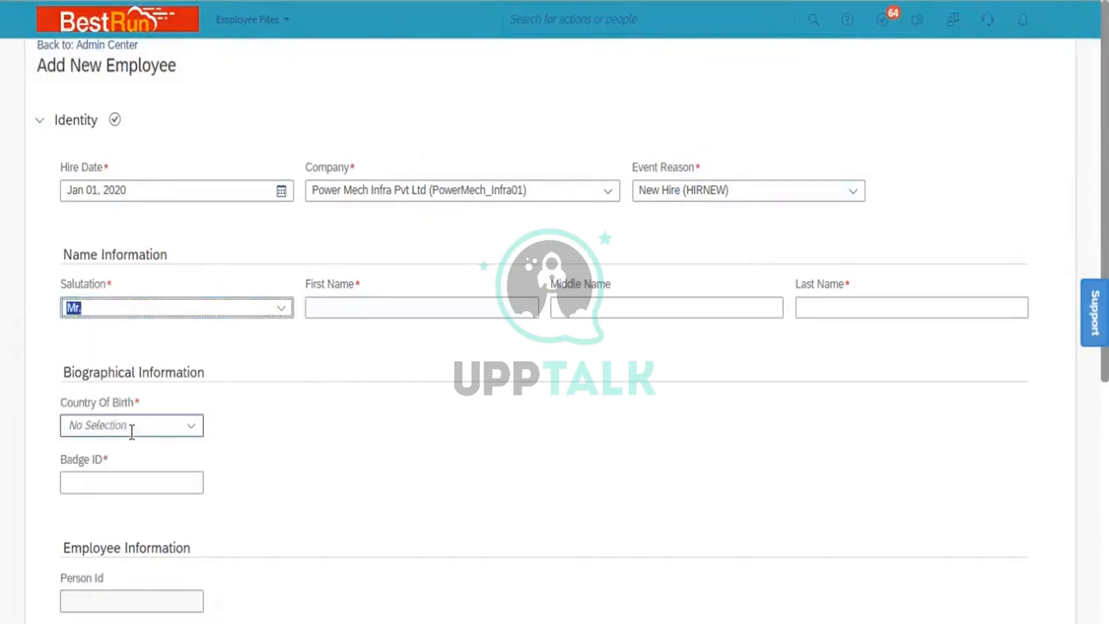
pyautogui.click(362, 307)
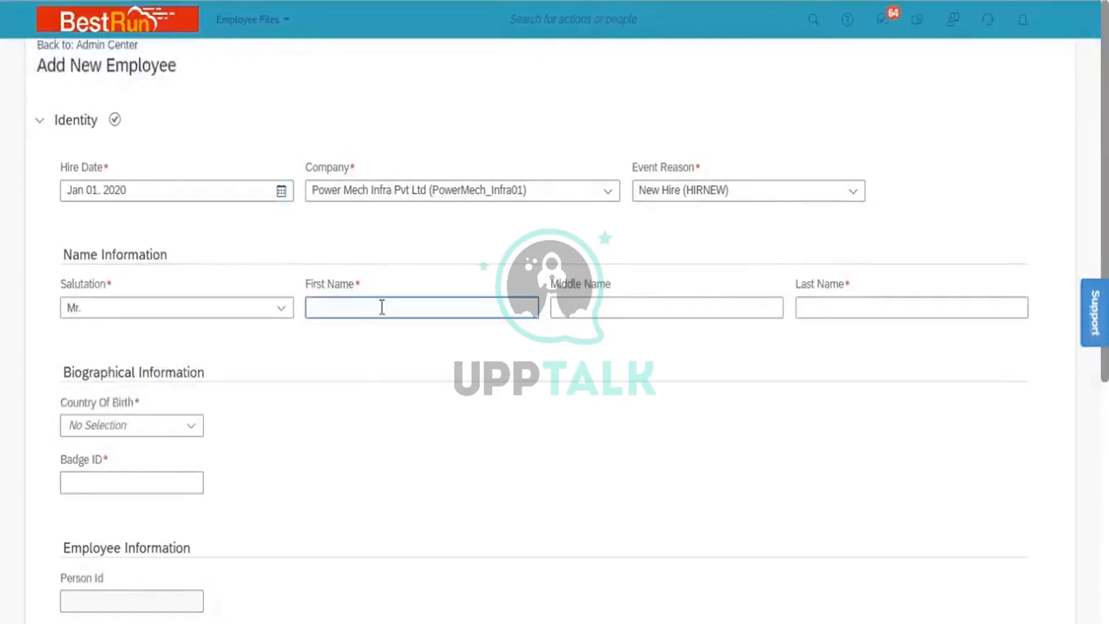
pyautogui.click(384, 308)
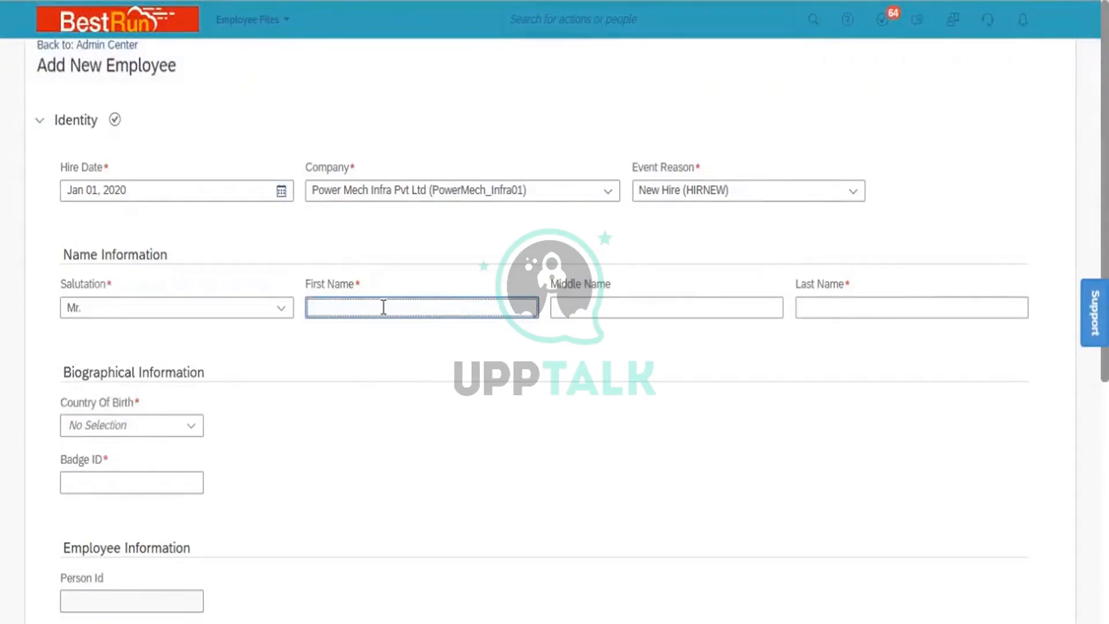
pyautogui.press('Tab')
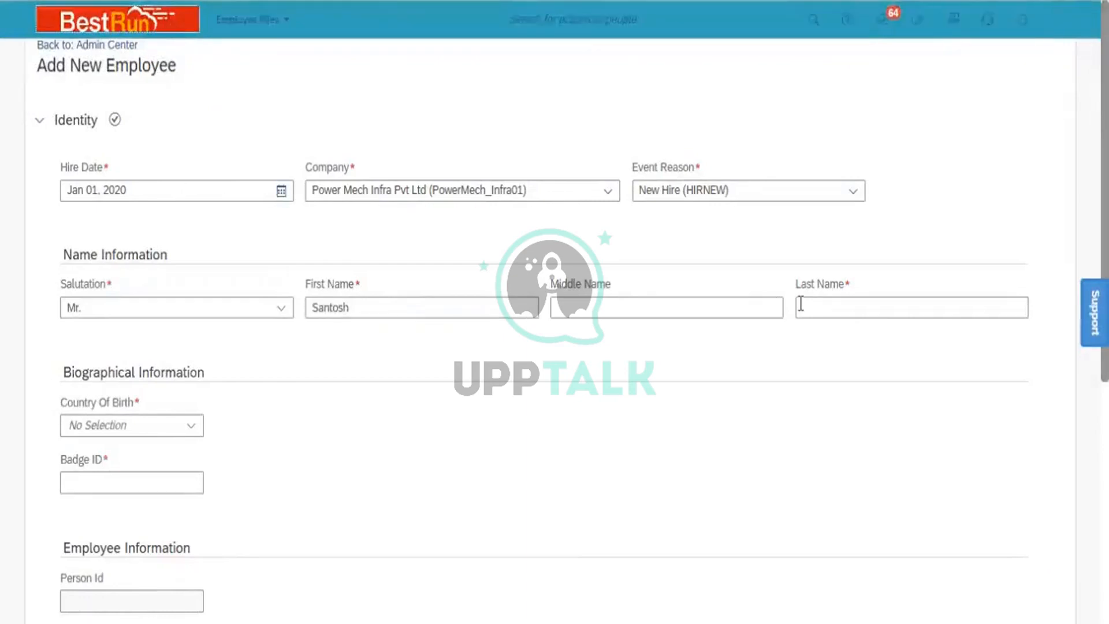
# - Enter the employee's last name in the Last Name field
pyautogui.click(812, 309)
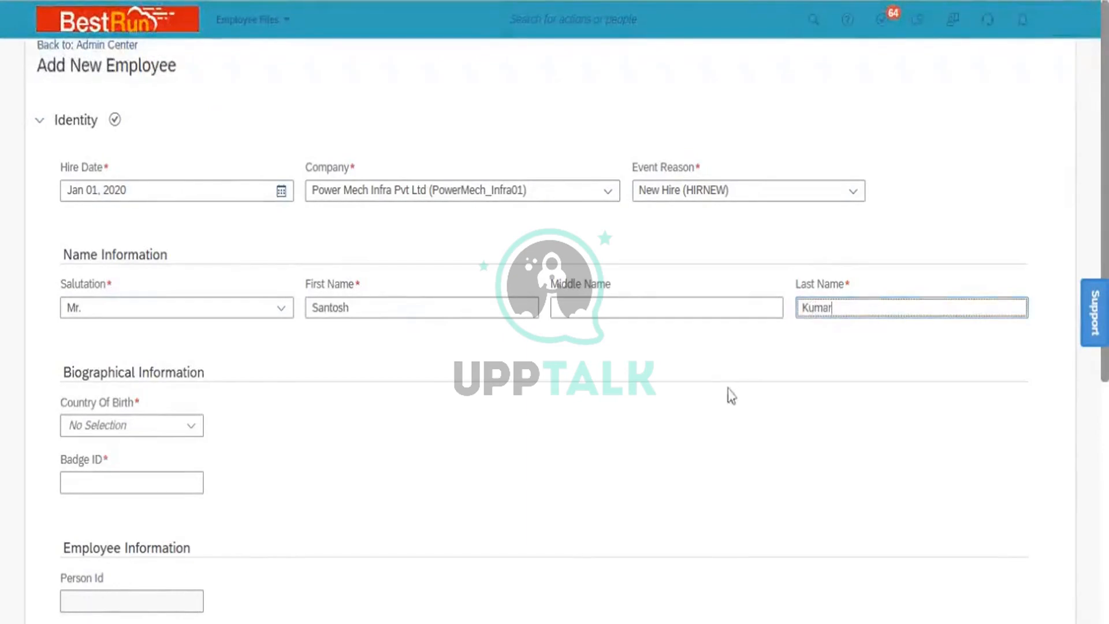
pyautogui.click(413, 357)
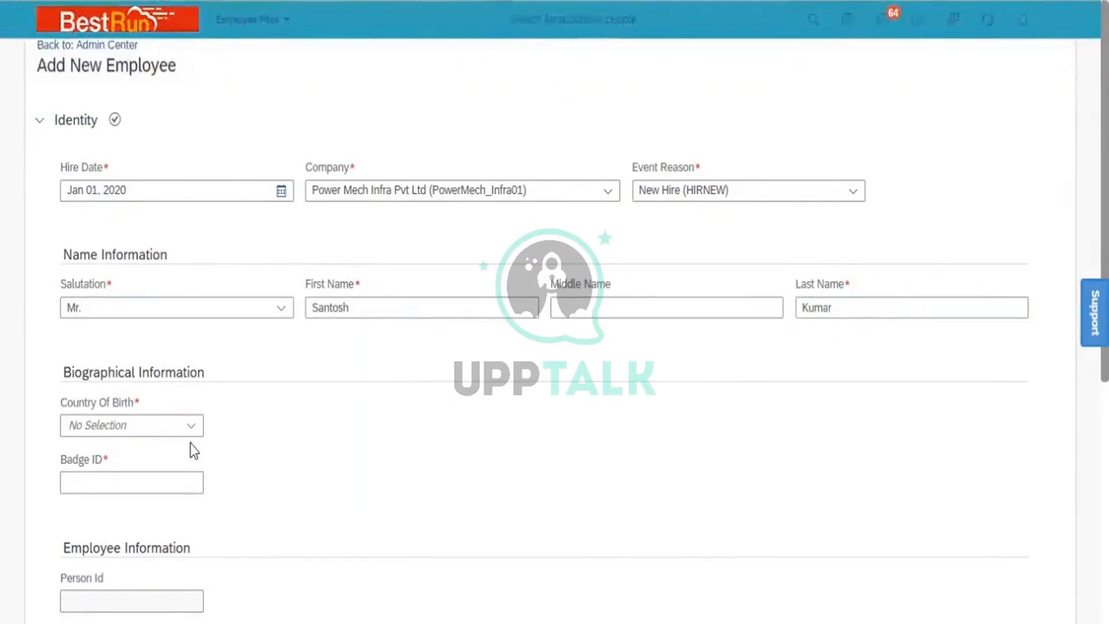
pyautogui.click(150, 426)
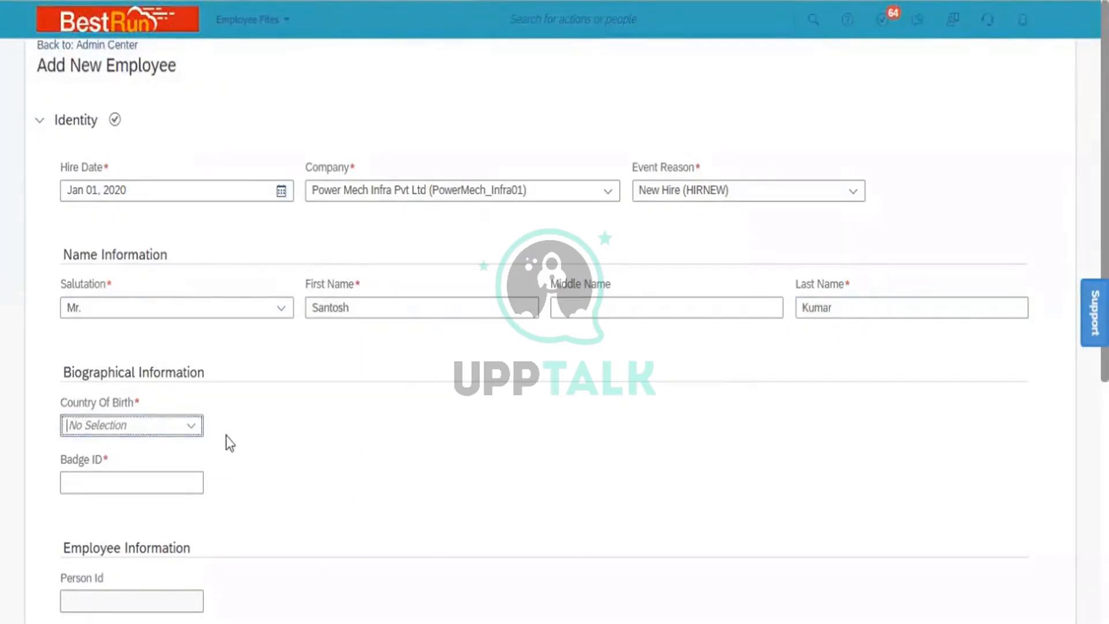
# - Set Country Of Birth to India, dismiss the minimum age error, and enter the badge ID
pyautogui.click(191, 427)
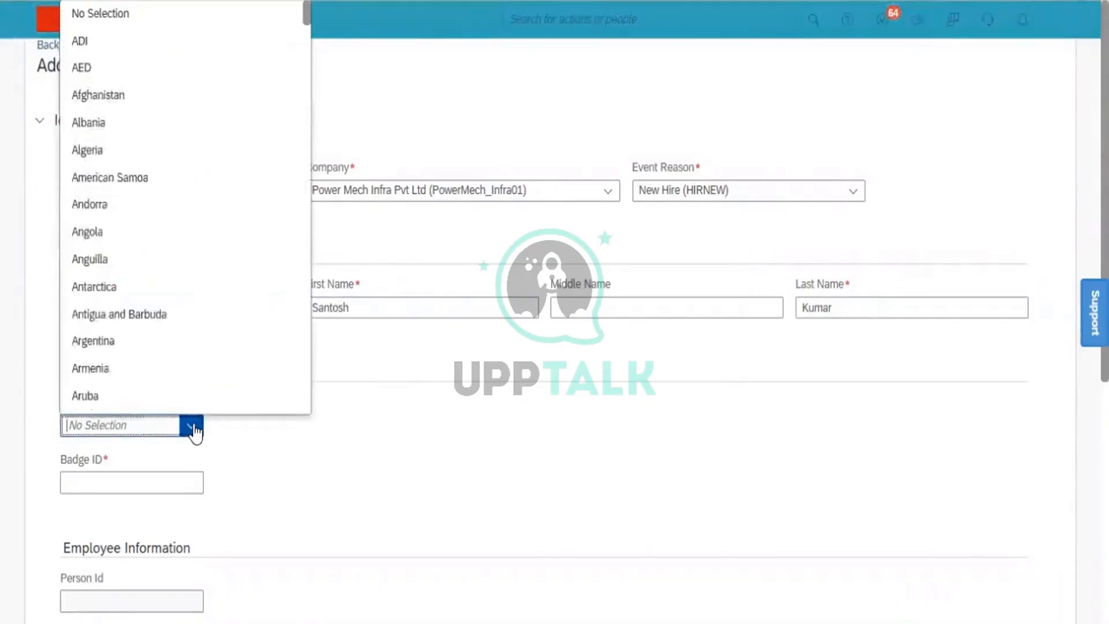
pyautogui.write('Ind')
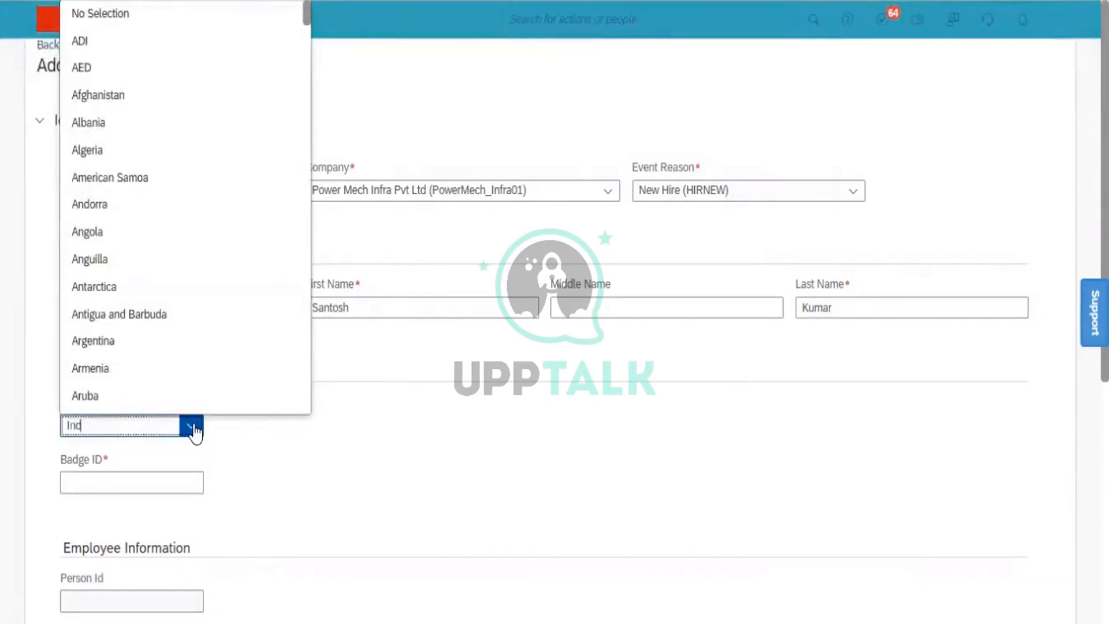
pyautogui.click(114, 484)
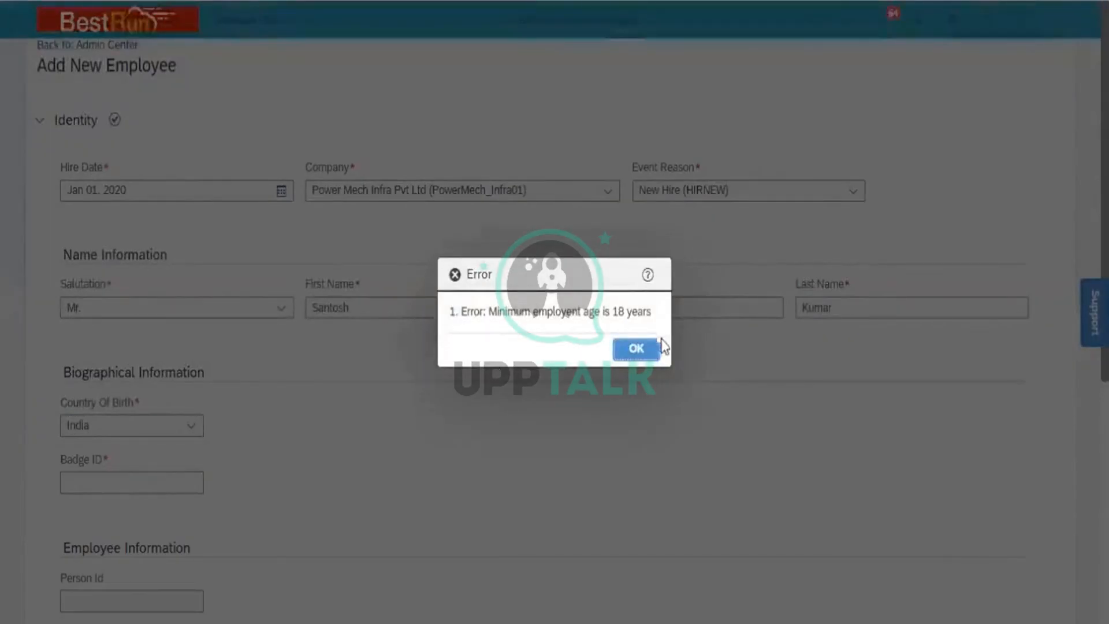
pyautogui.click(640, 350)
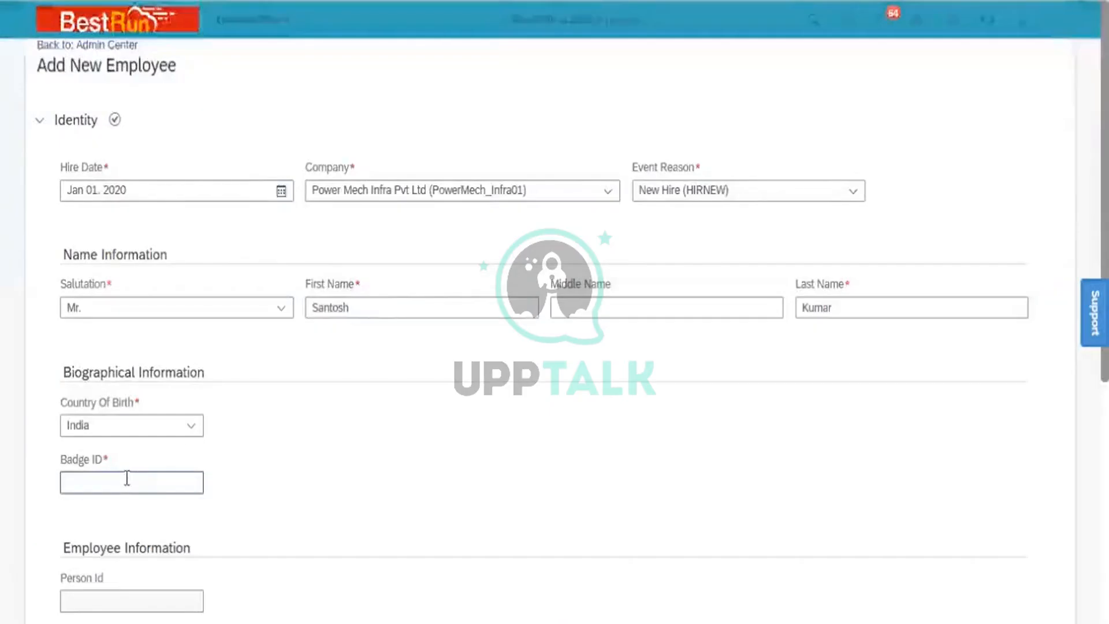
pyautogui.click(121, 482)
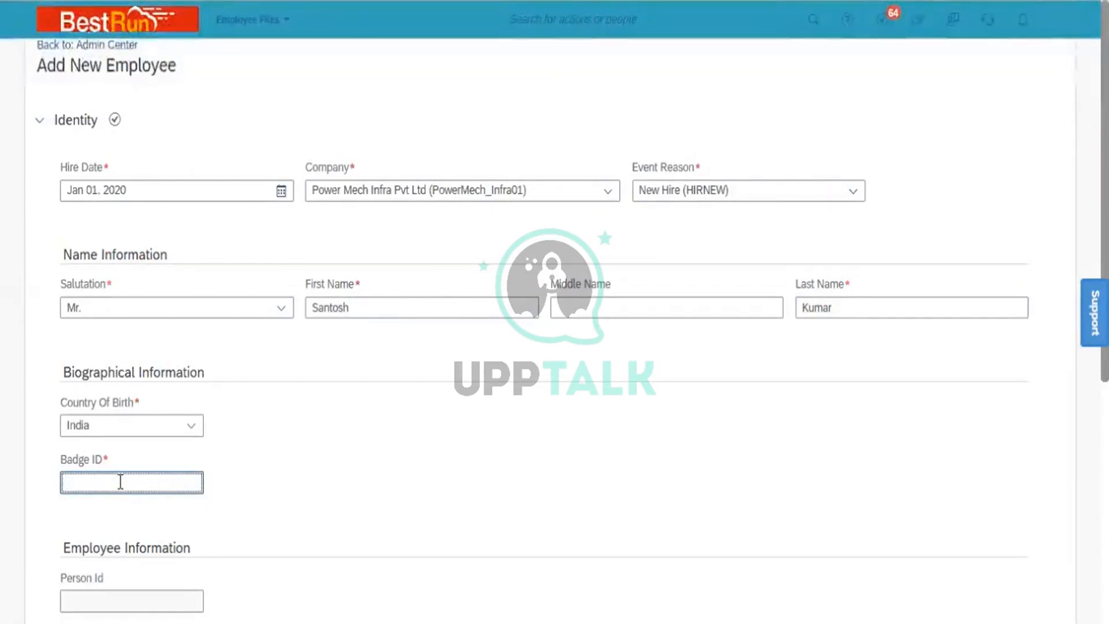
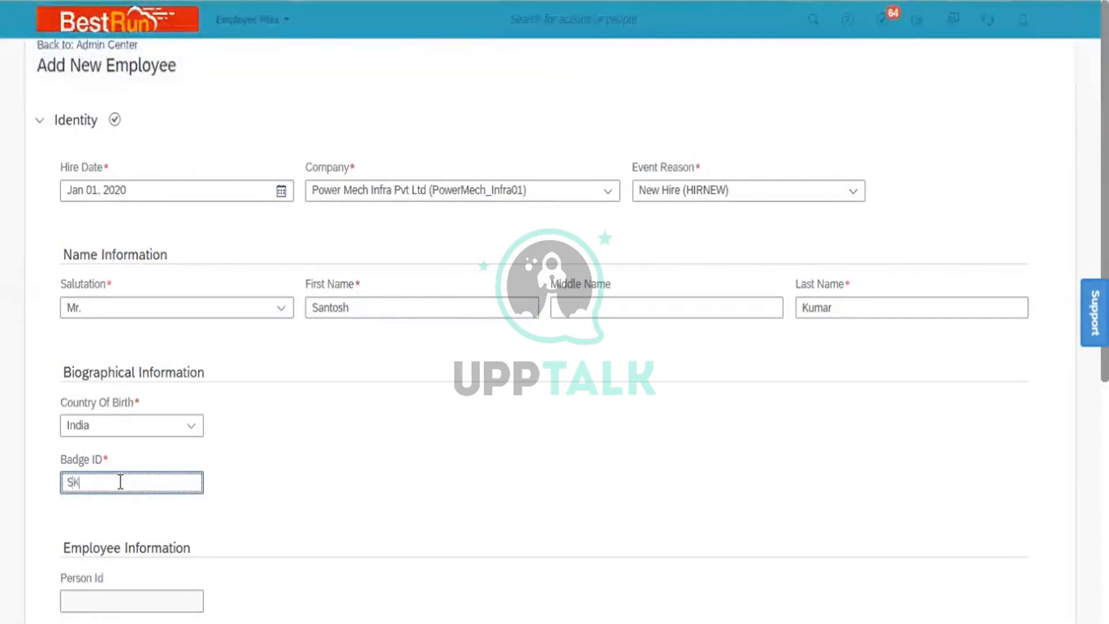
pyautogui.click(317, 478)
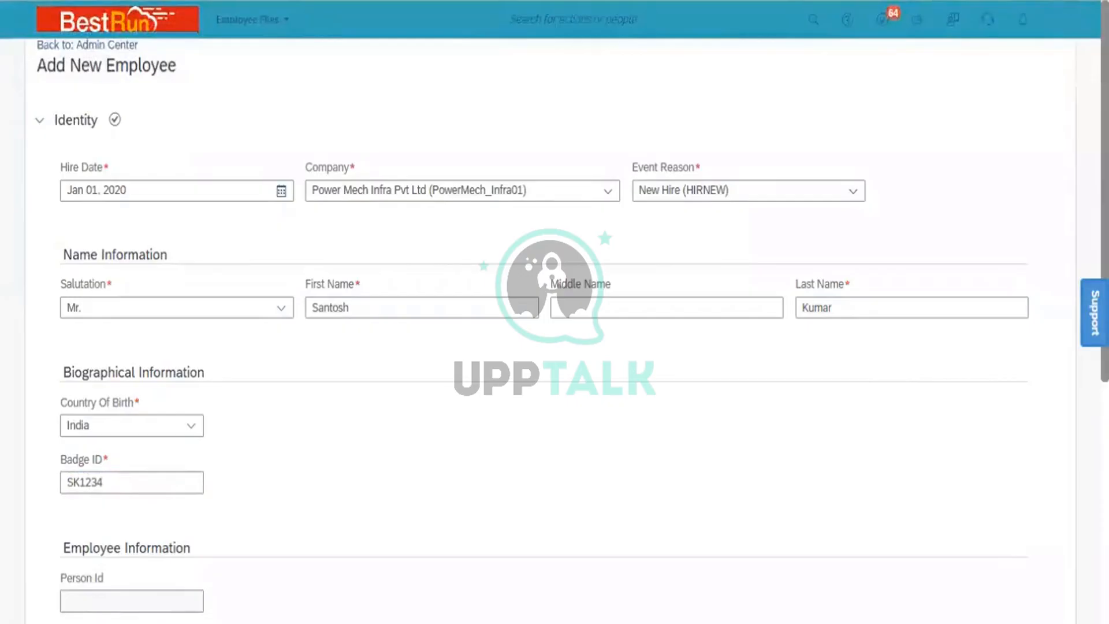
# - Enter the employee's user name and continue past the Identity section
pyautogui.scroll(-5, 572, 395)
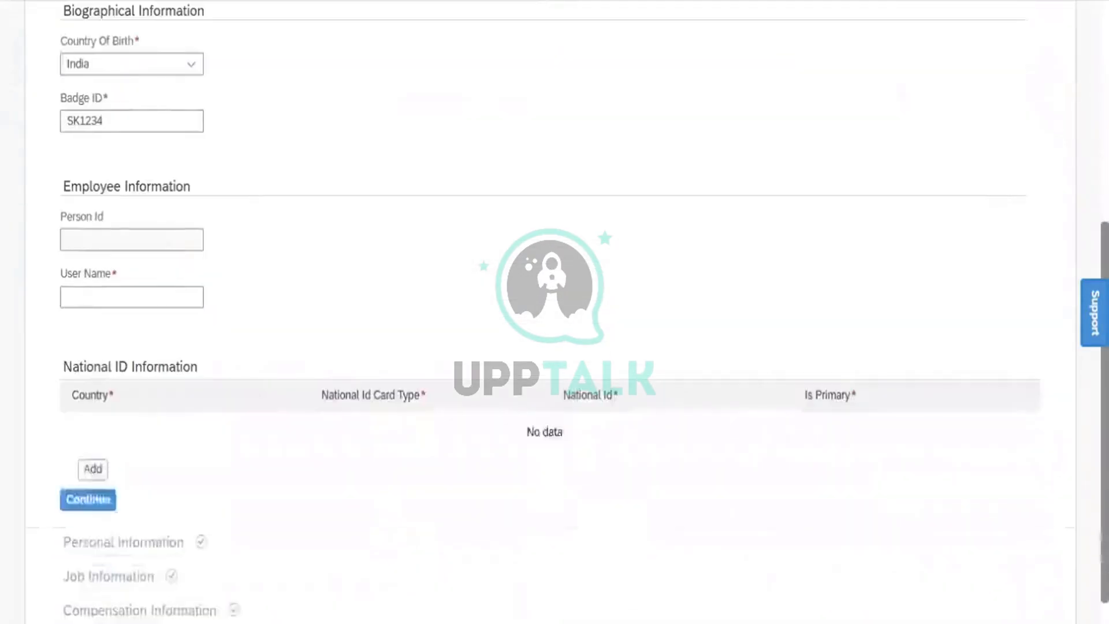
pyautogui.click(140, 296)
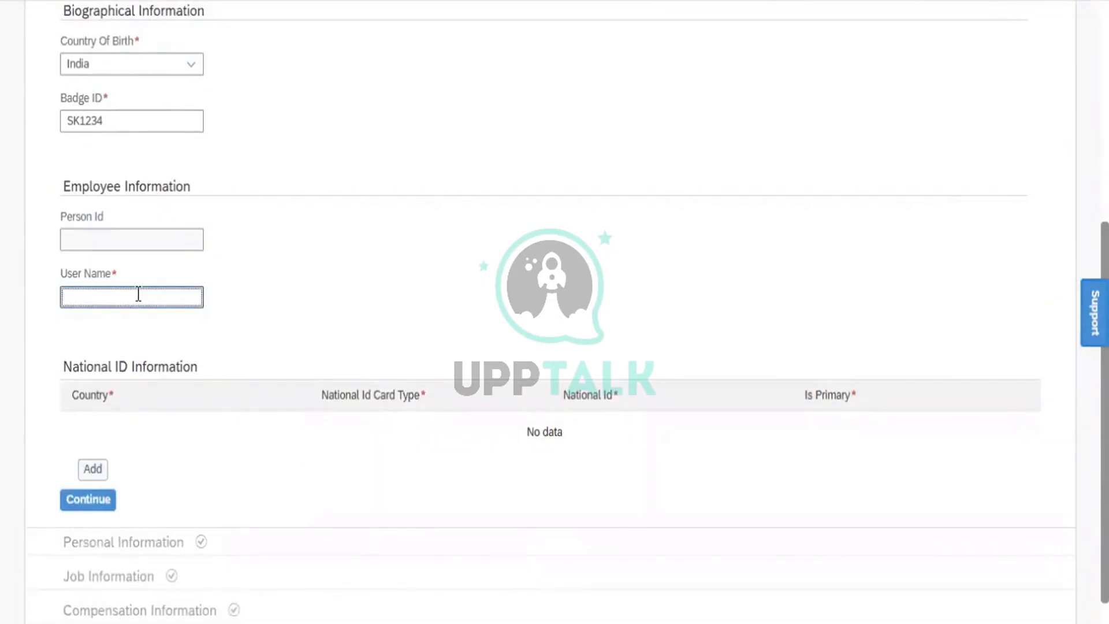
pyautogui.write('santoshk')
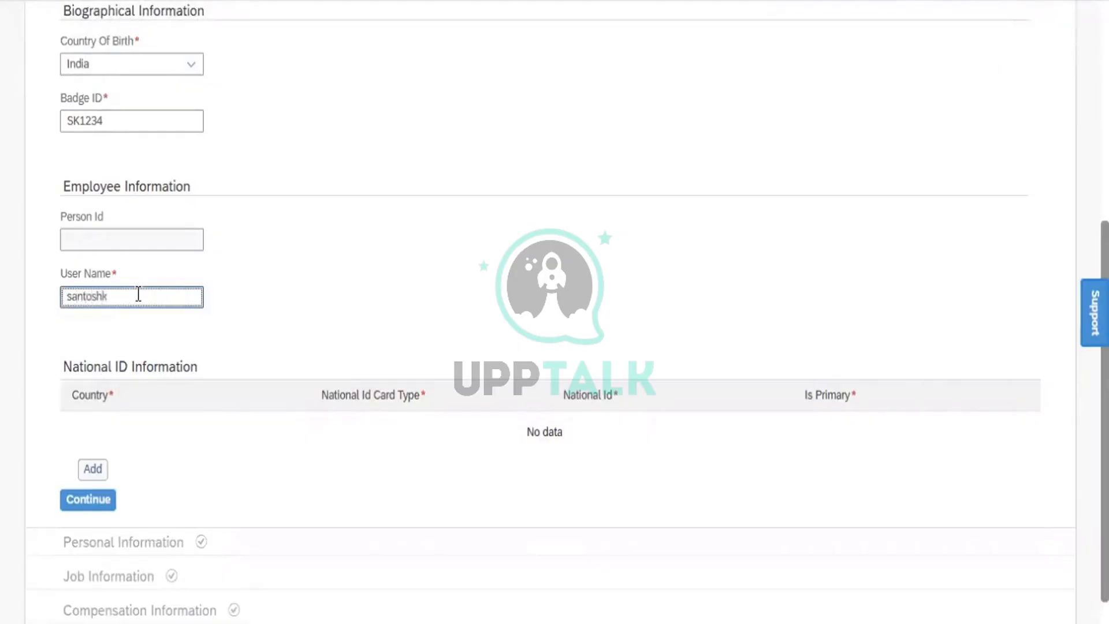
pyautogui.click(297, 298)
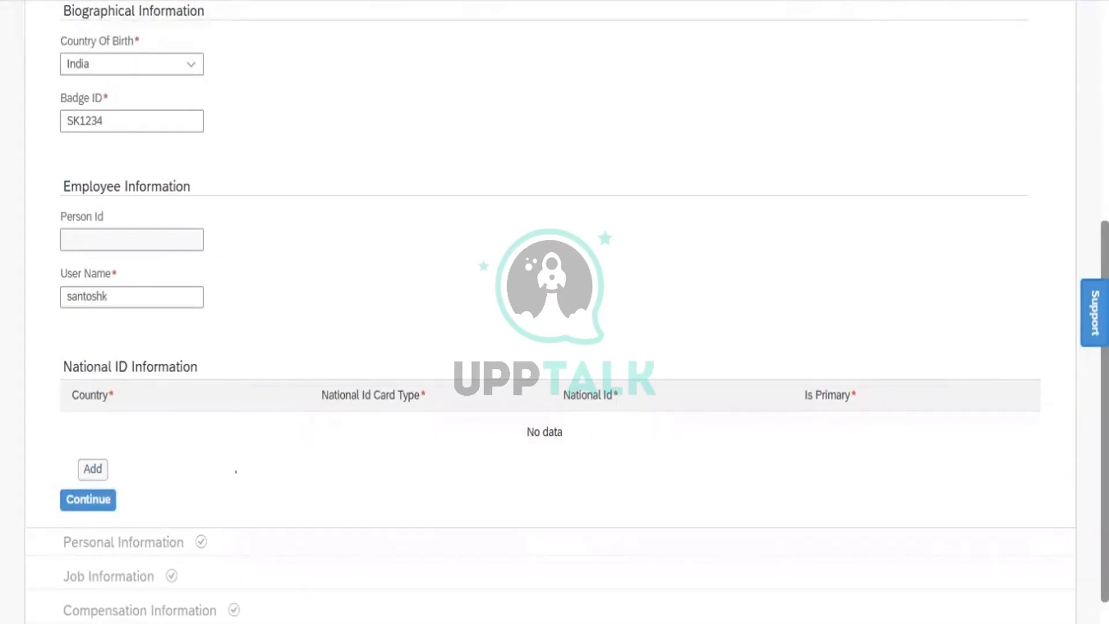
pyautogui.click(89, 501)
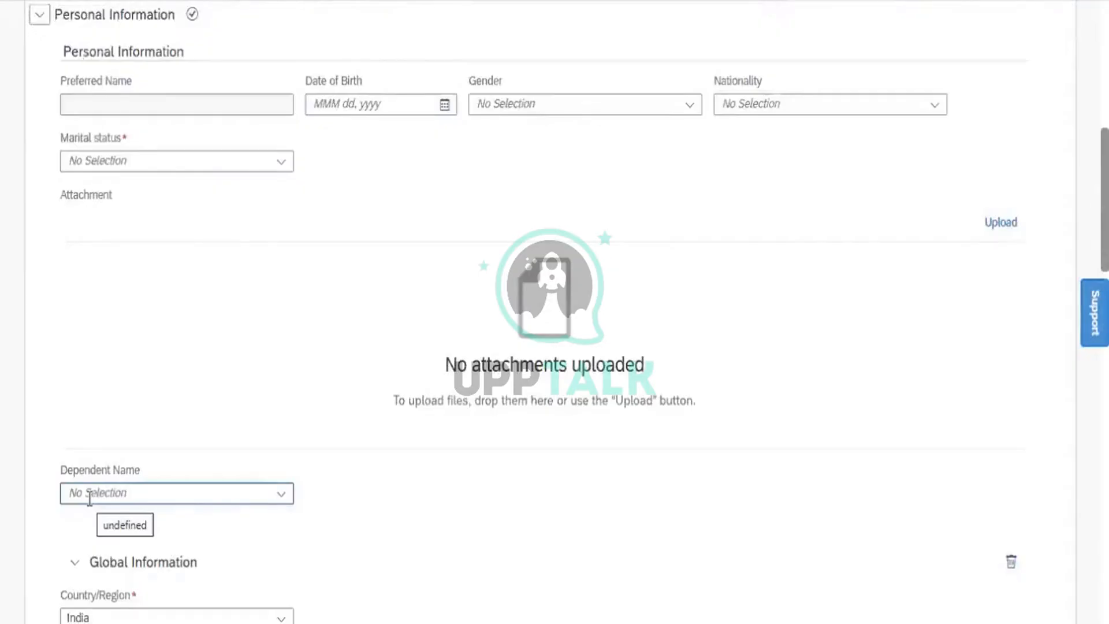
pyautogui.scroll(8, 554, 312)
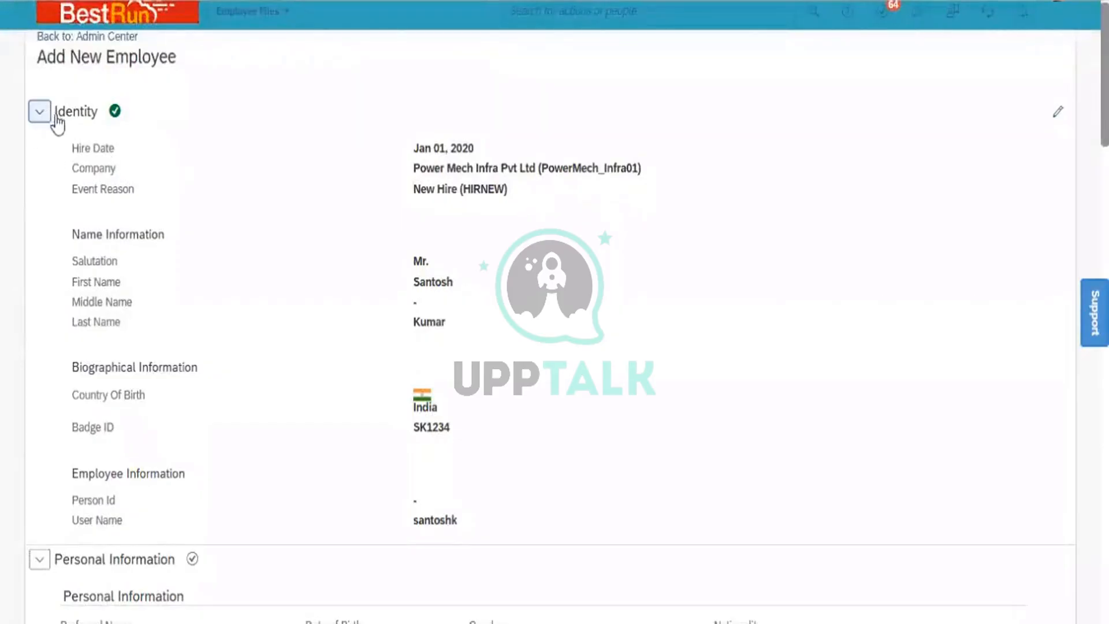
# - Set Date of Birth to Mar 02, 1981 using the calendar
pyautogui.click(37, 116)
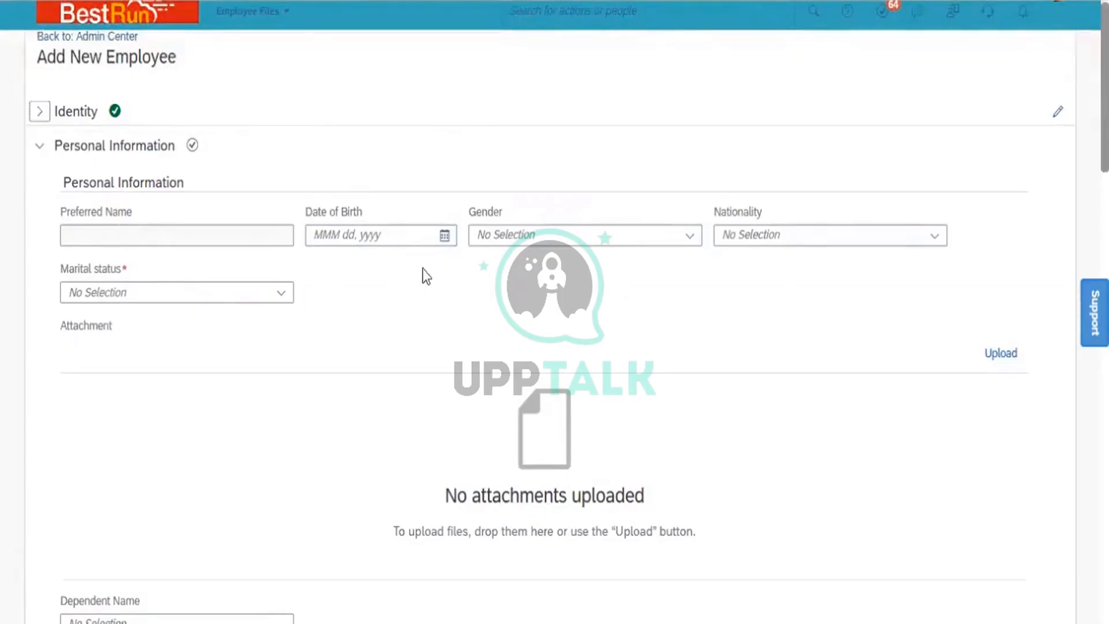
pyautogui.click(445, 236)
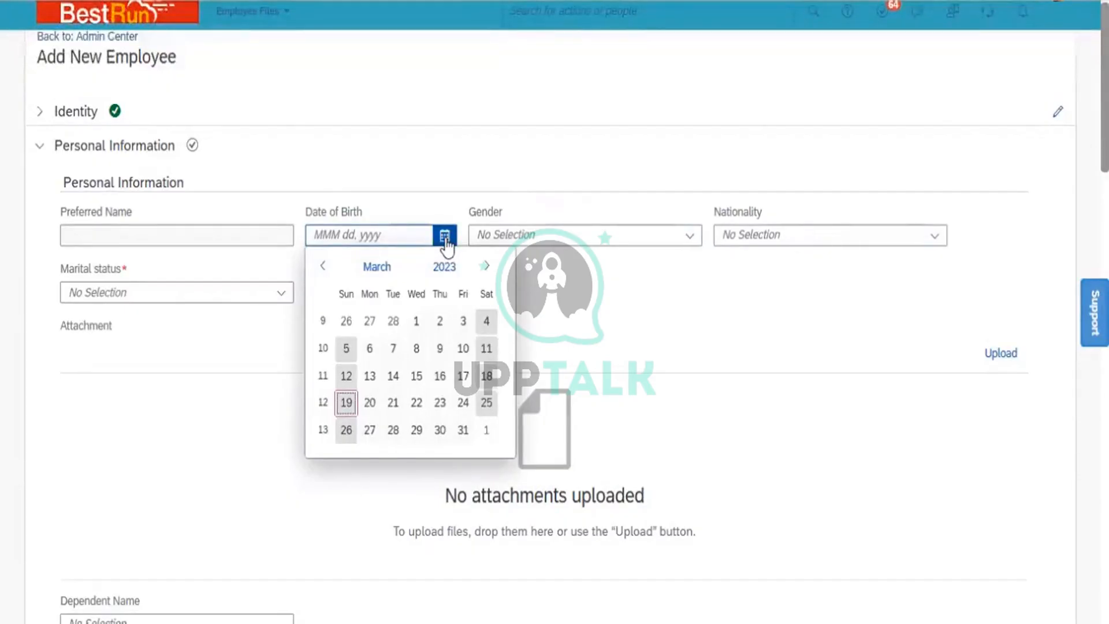
pyautogui.click(448, 271)
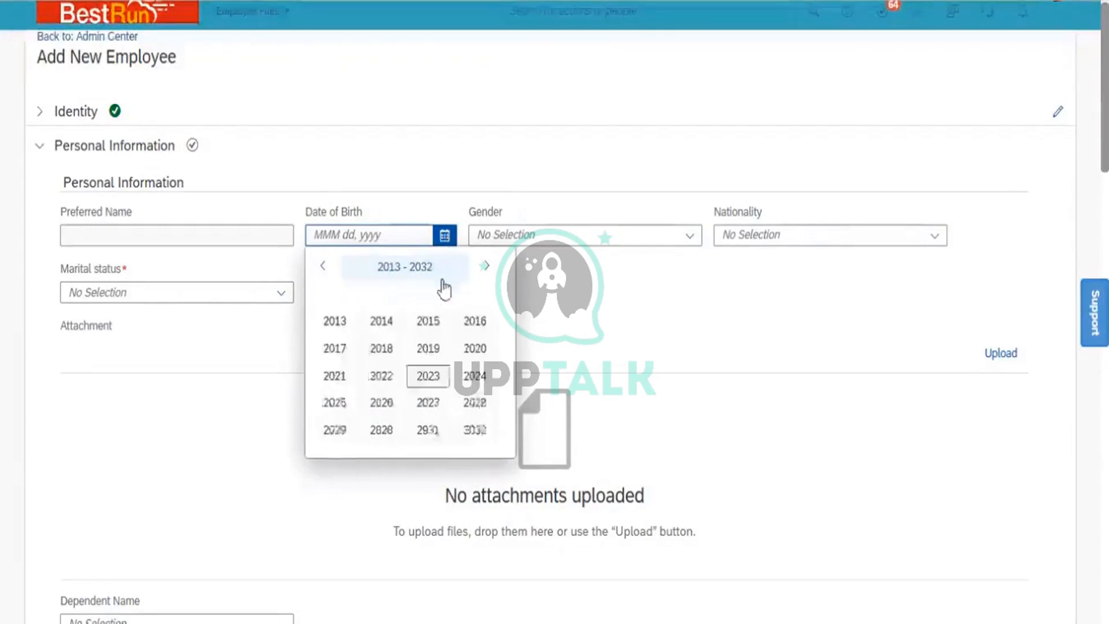
pyautogui.click(324, 269)
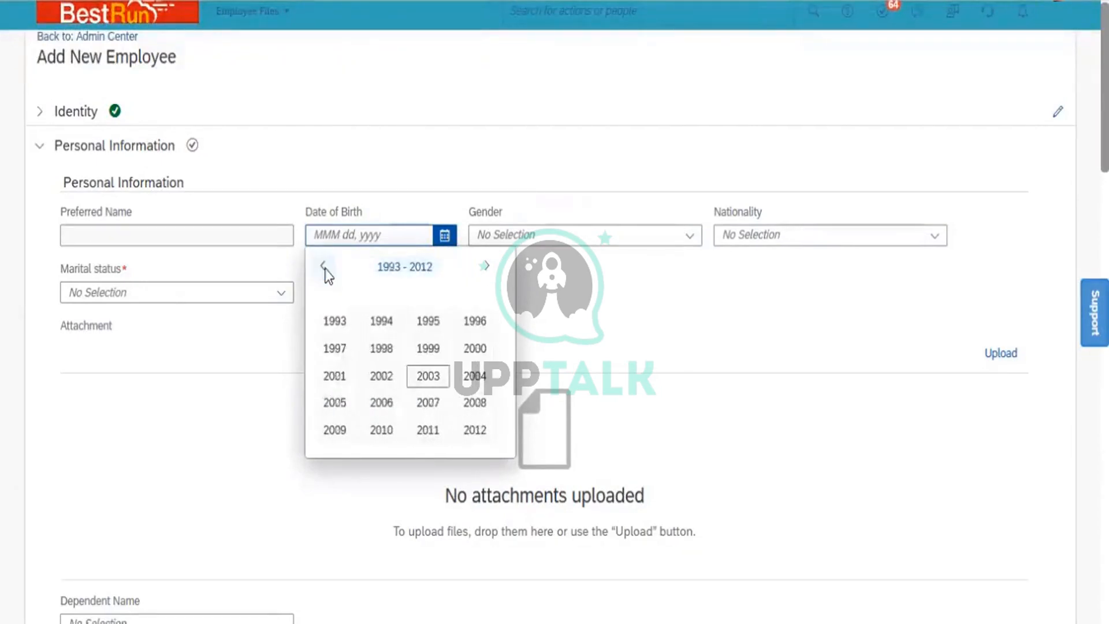
pyautogui.click(325, 268)
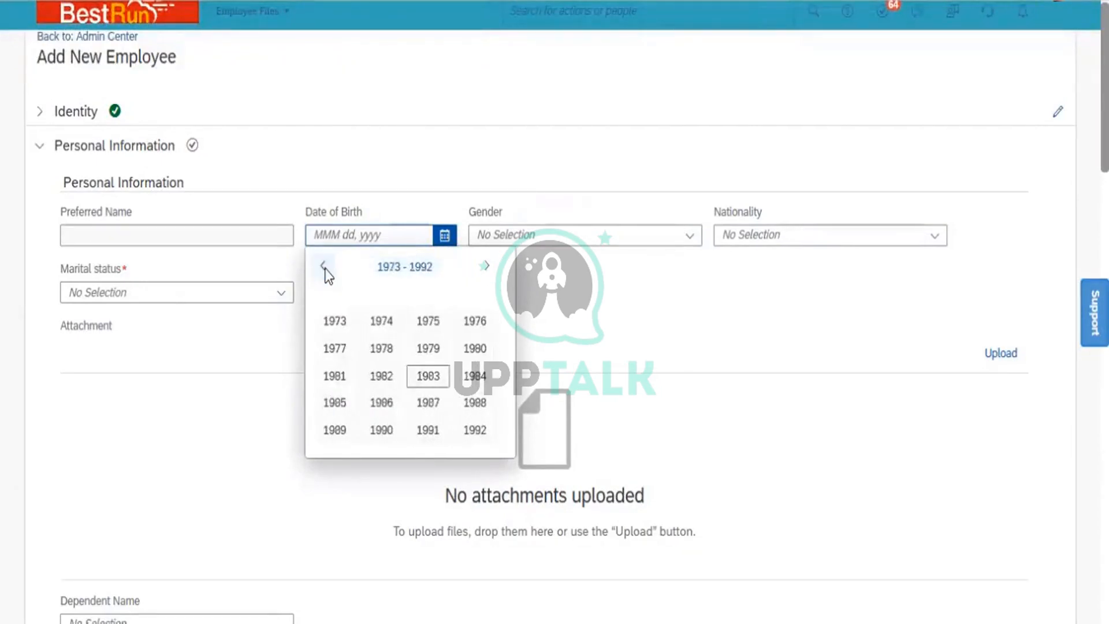
pyautogui.click(336, 377)
pyautogui.click(371, 321)
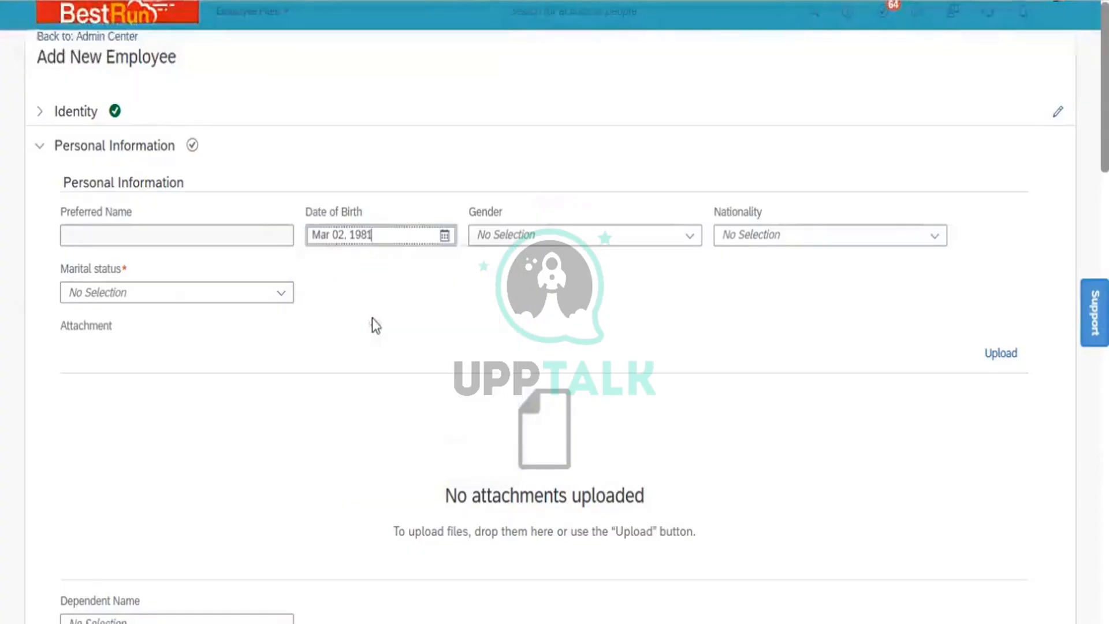
# - Set gender Male, marital status Single and nationality India
pyautogui.click(693, 236)
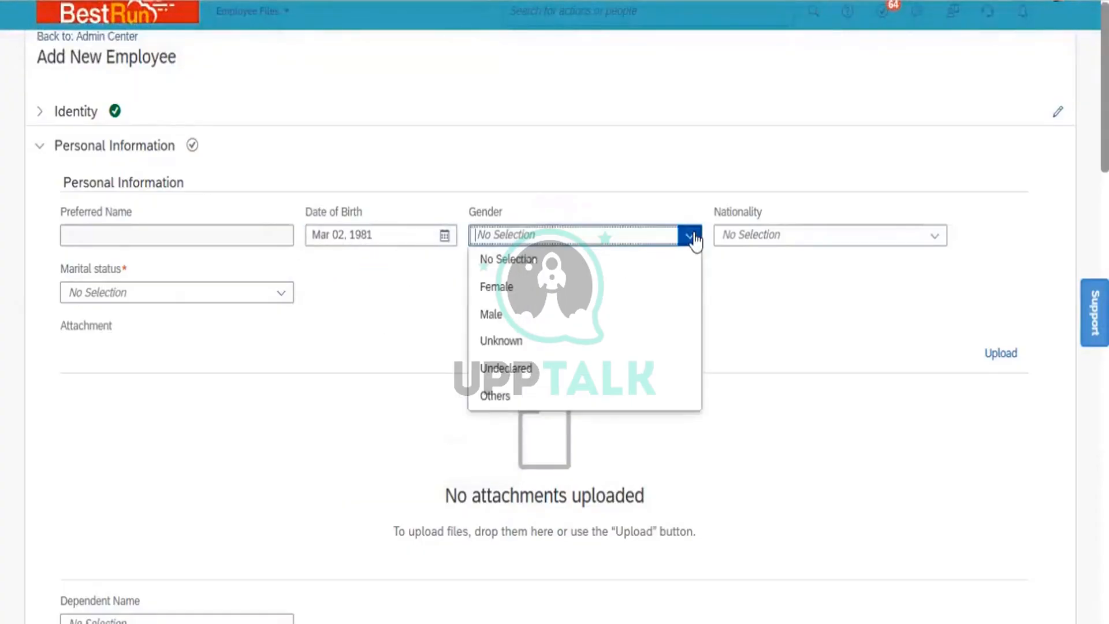
pyautogui.click(533, 322)
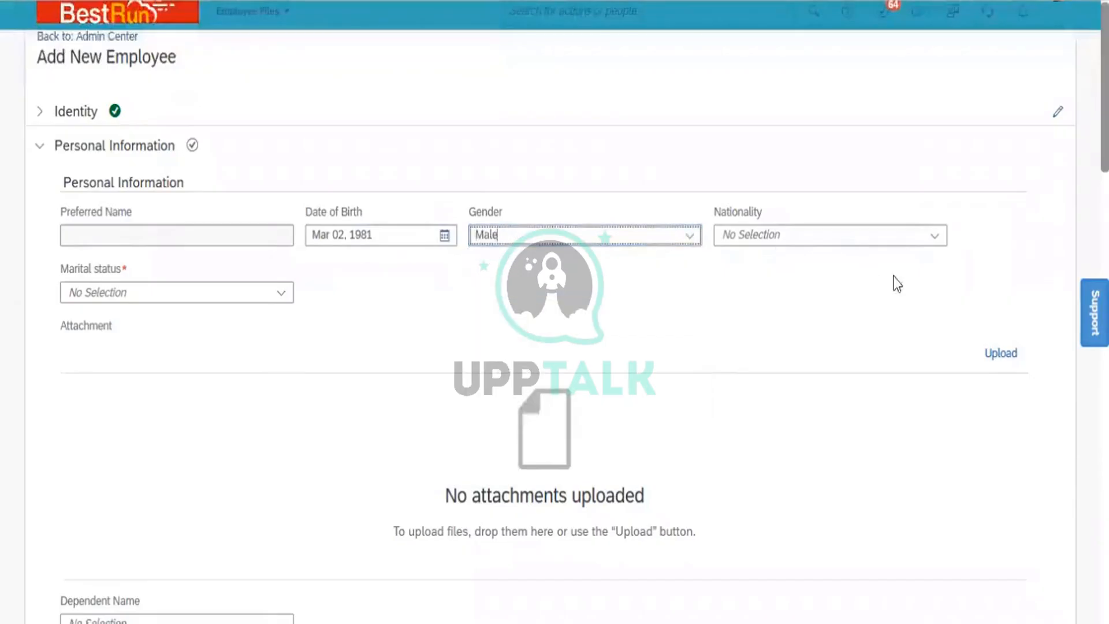
pyautogui.click(280, 297)
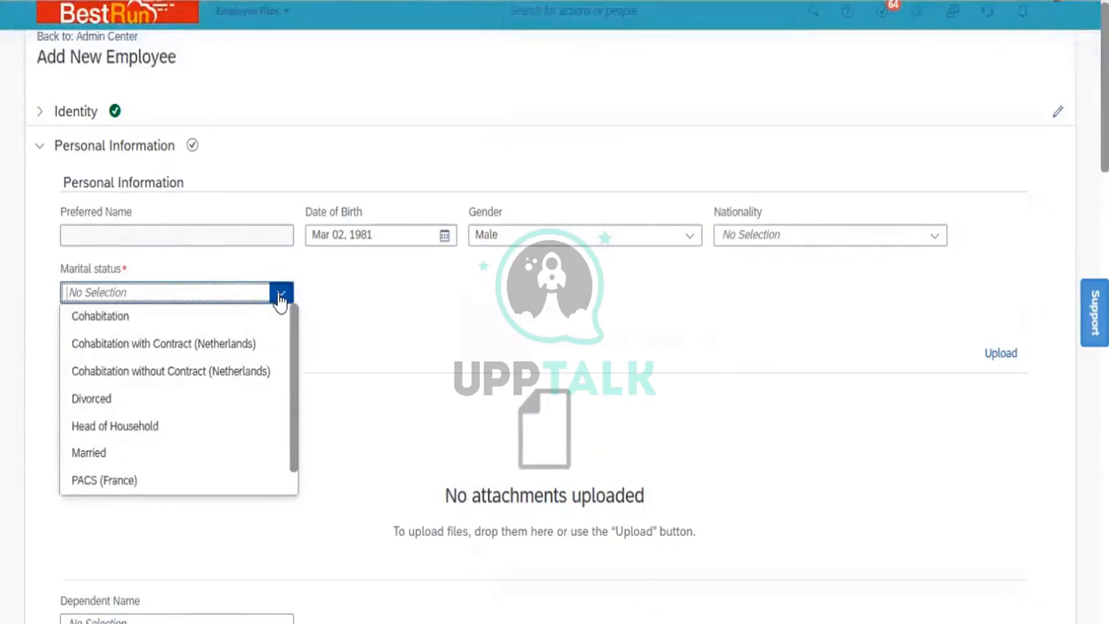
pyautogui.click(295, 485)
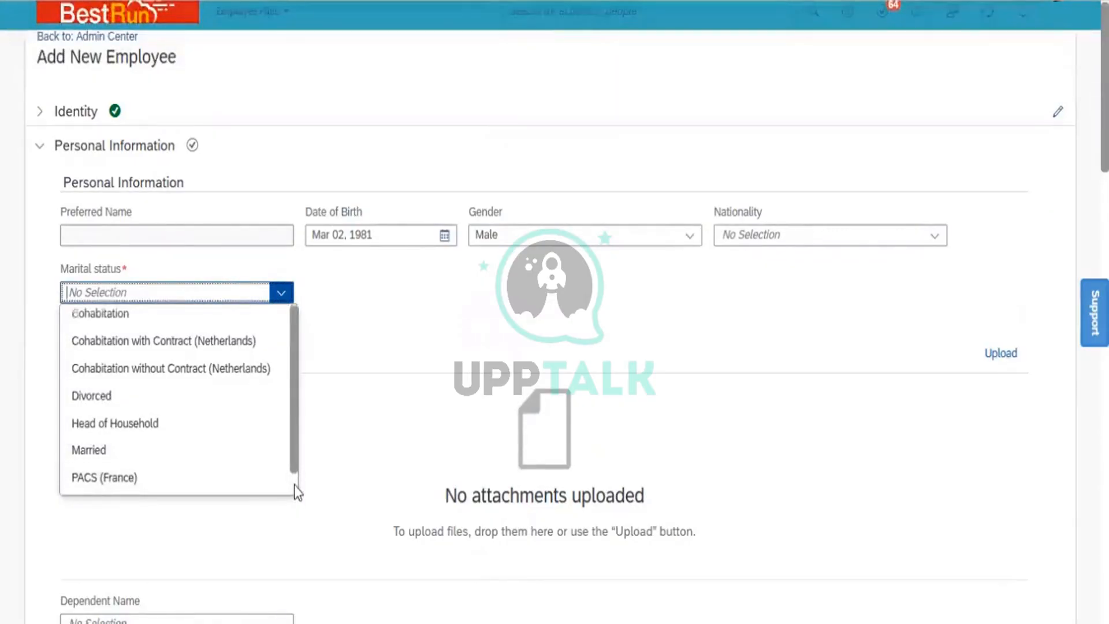
pyautogui.click(295, 481)
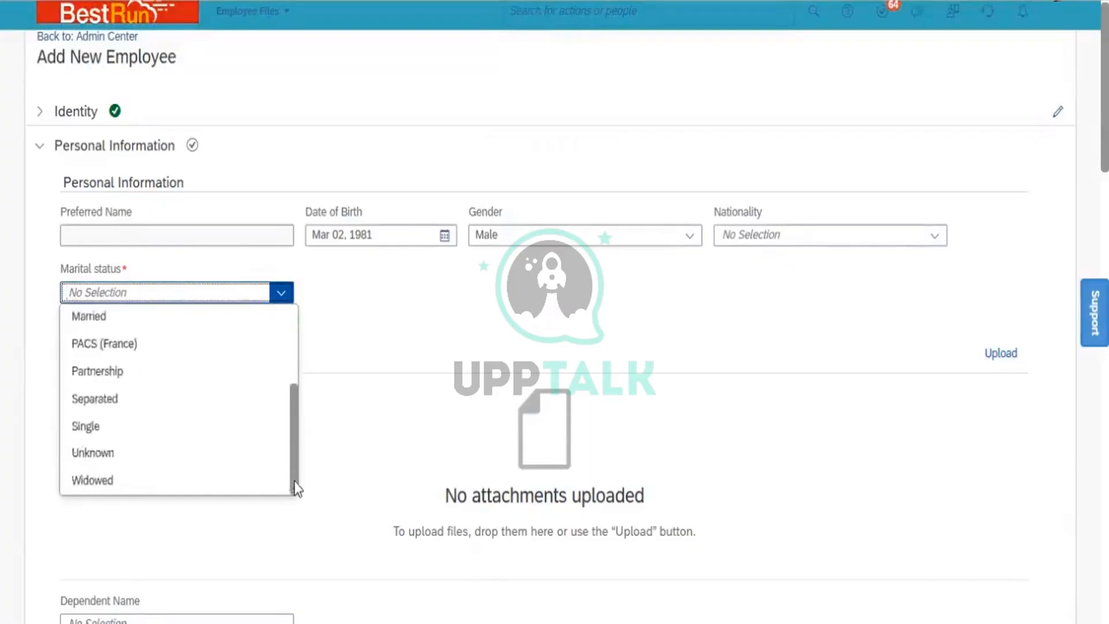
pyautogui.click(135, 430)
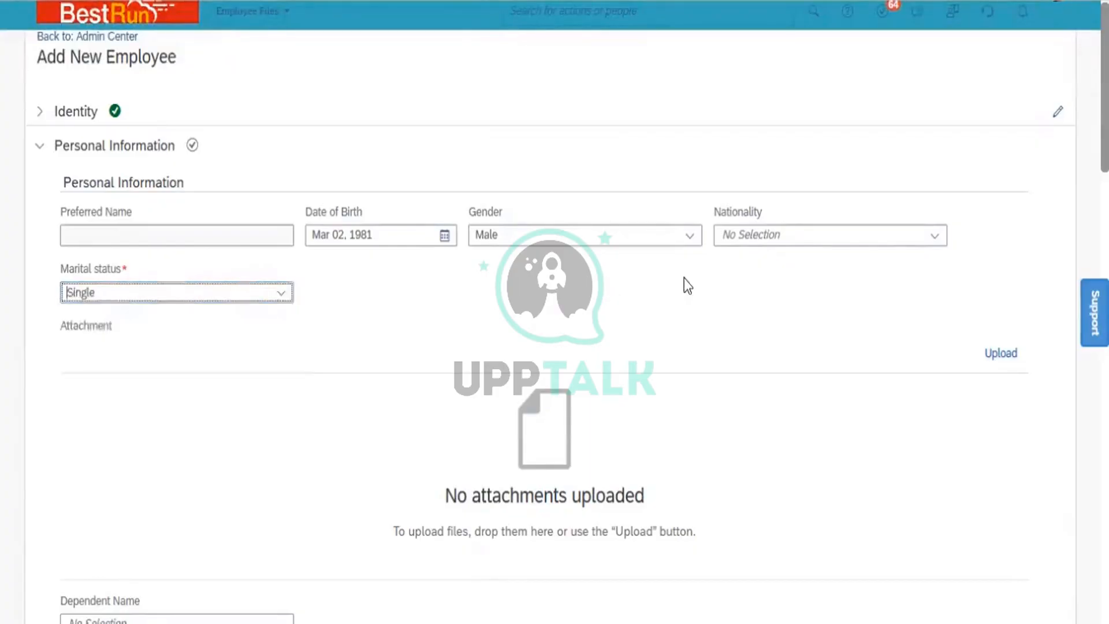
pyautogui.click(854, 234)
pyautogui.write('India')
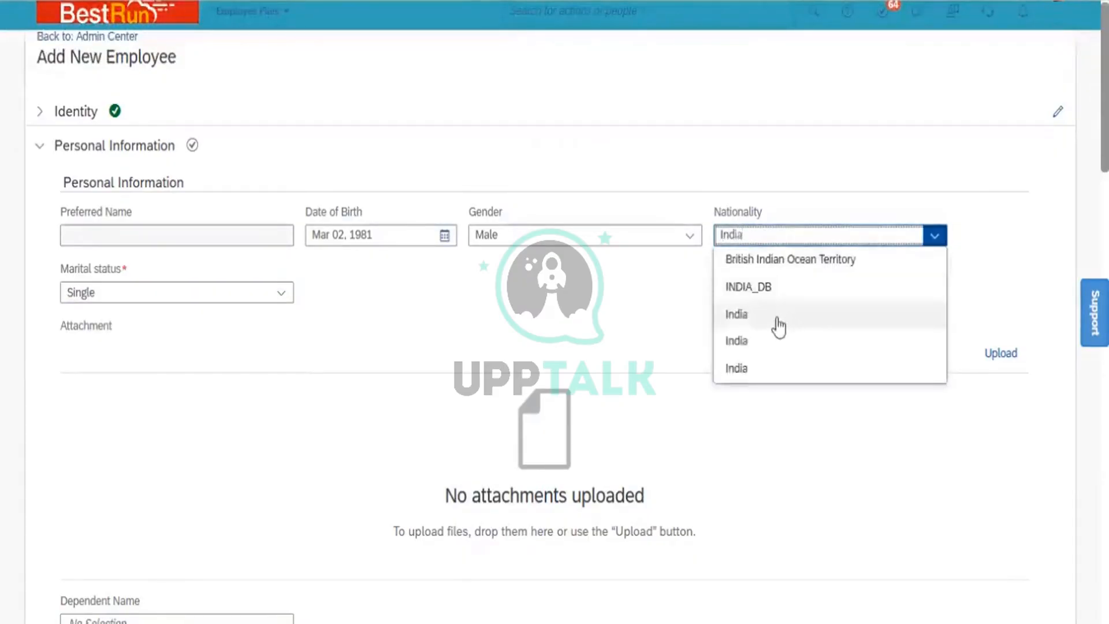
pyautogui.click(776, 318)
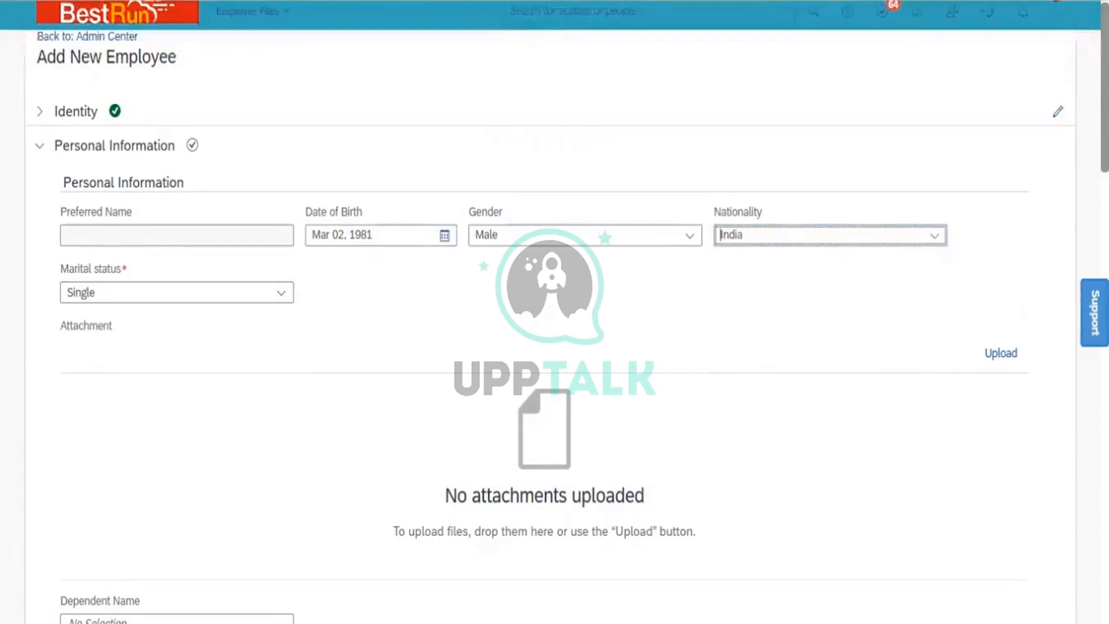
# - Delete the India Global Information entry from Personal Information
pyautogui.scroll(-6, 554, 323)
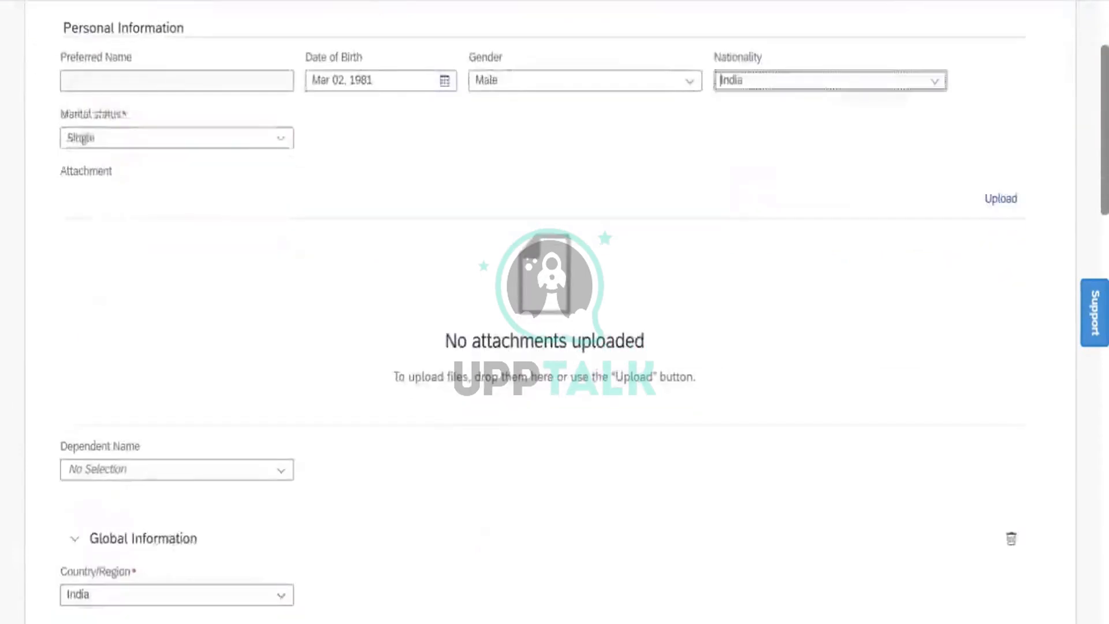
pyautogui.scroll(-1, 555, 324)
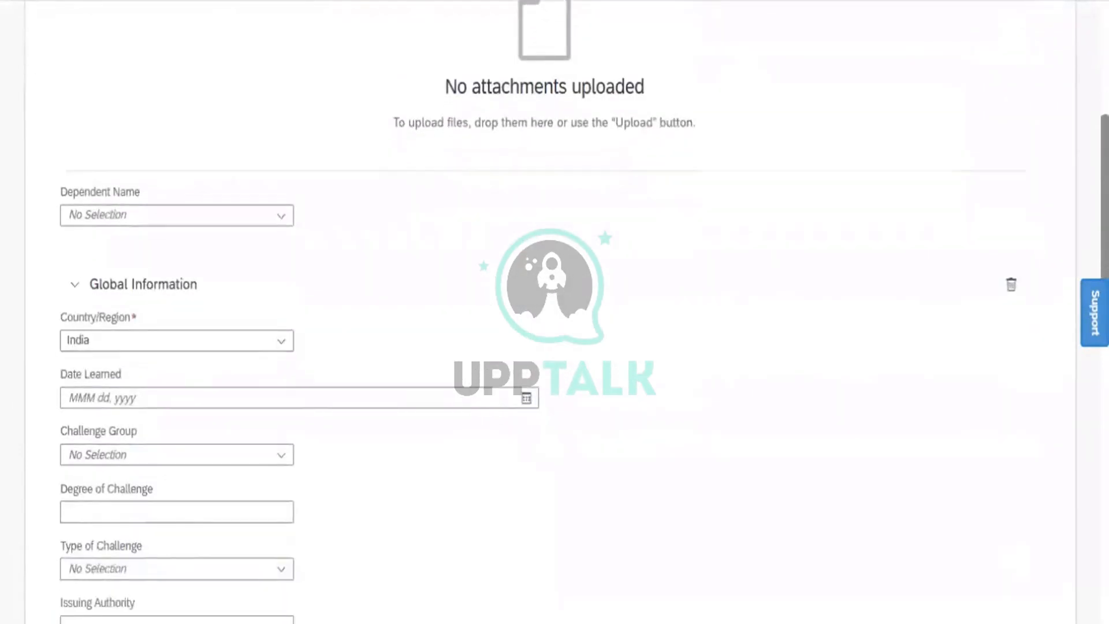
pyautogui.scroll(-2, 554, 324)
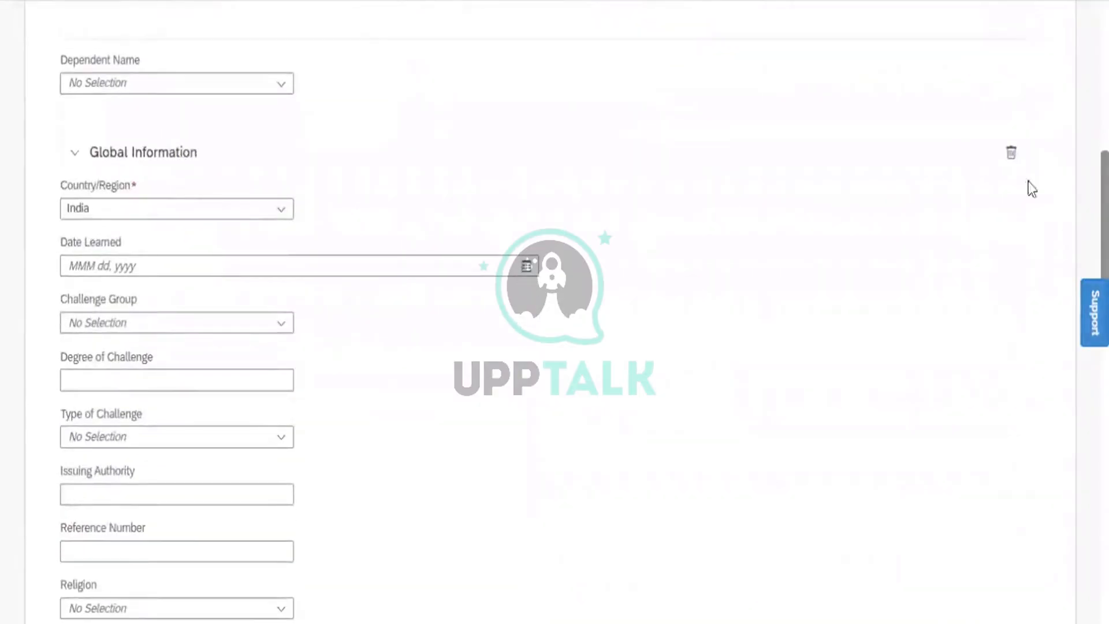
pyautogui.click(1011, 152)
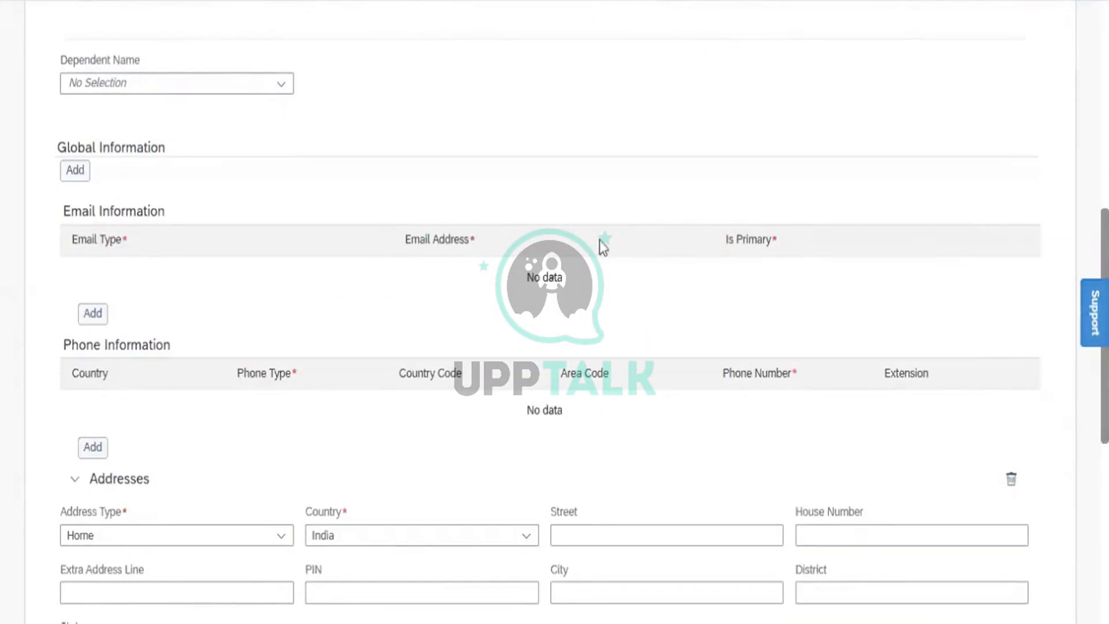
# - Add a Business email row and enter the new employee's e-mail address
pyautogui.click(93, 314)
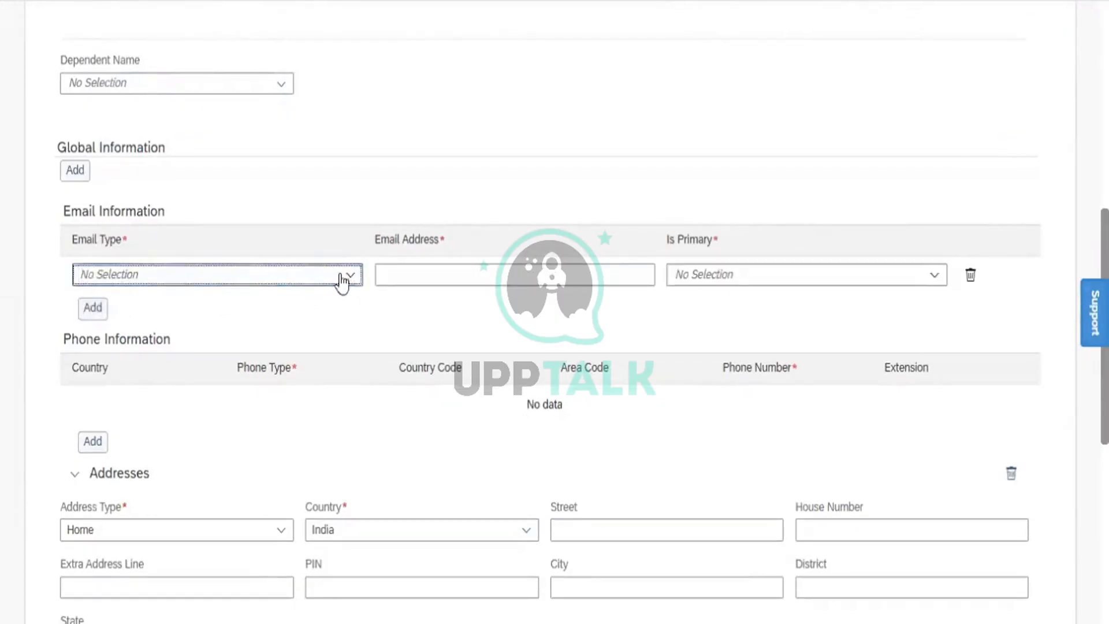
pyautogui.click(350, 276)
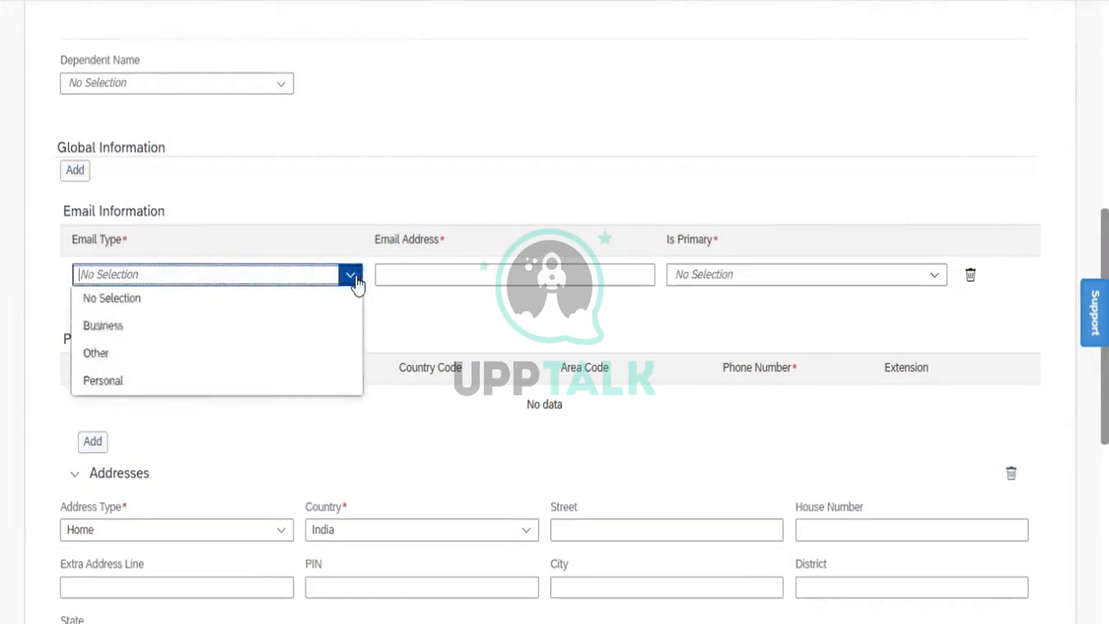
pyautogui.click(210, 337)
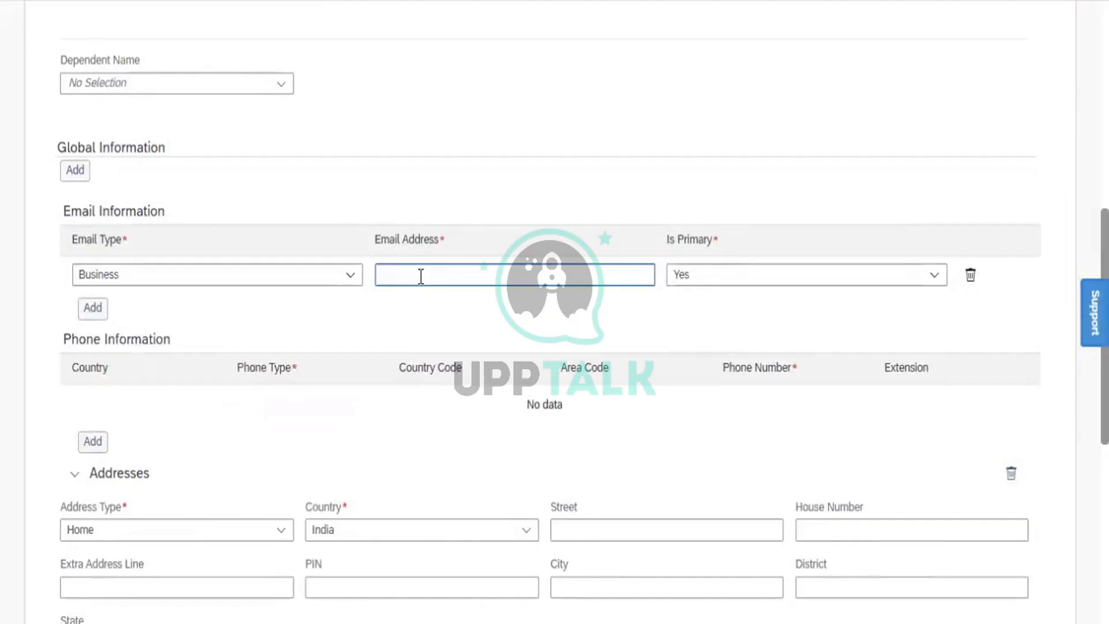
pyautogui.click(421, 276)
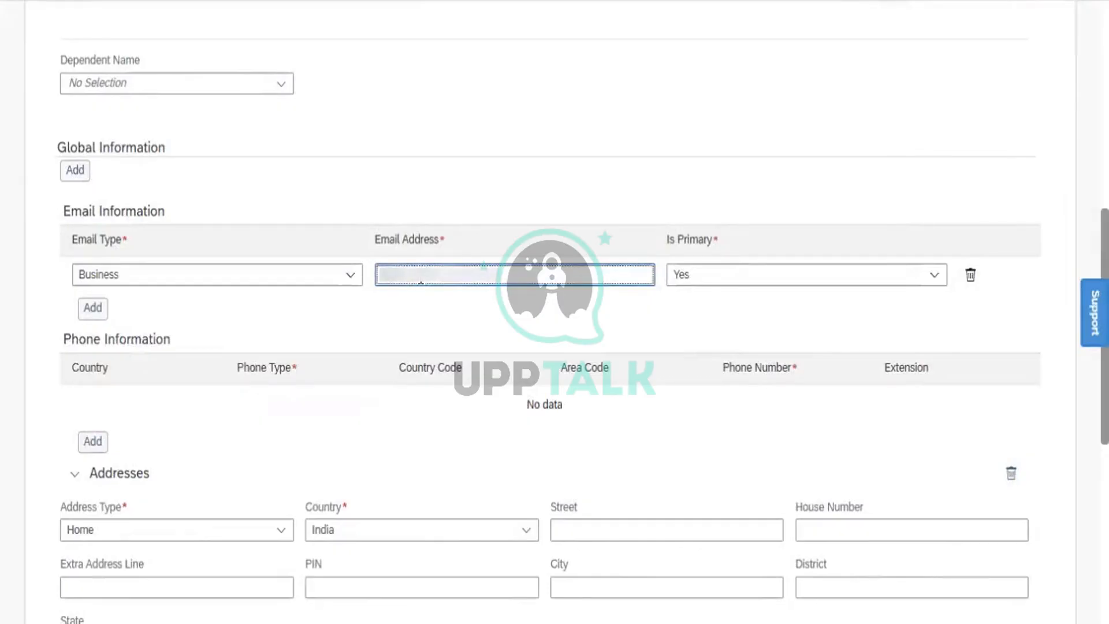
pyautogui.write('*****')
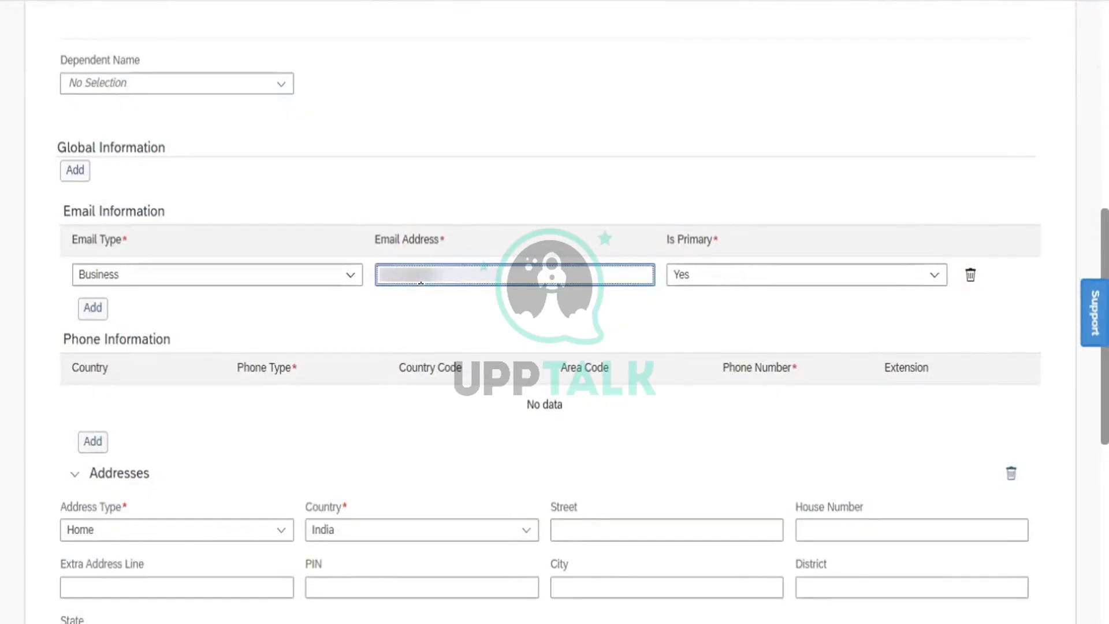
pyautogui.write('***')
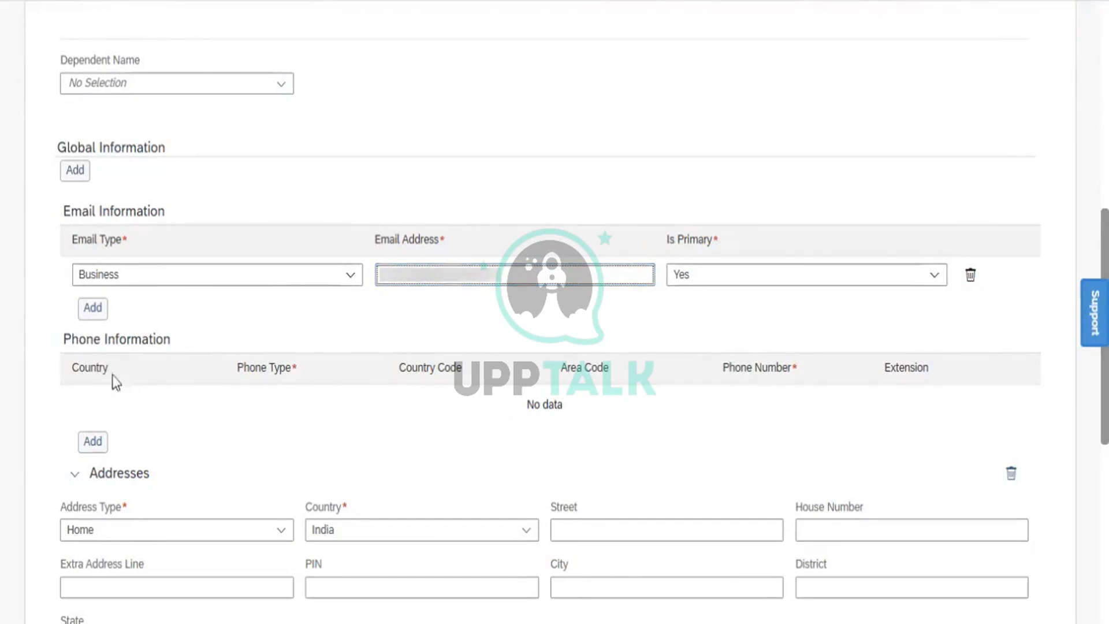
# - Add a phone row with country India and phone type Business
pyautogui.click(94, 441)
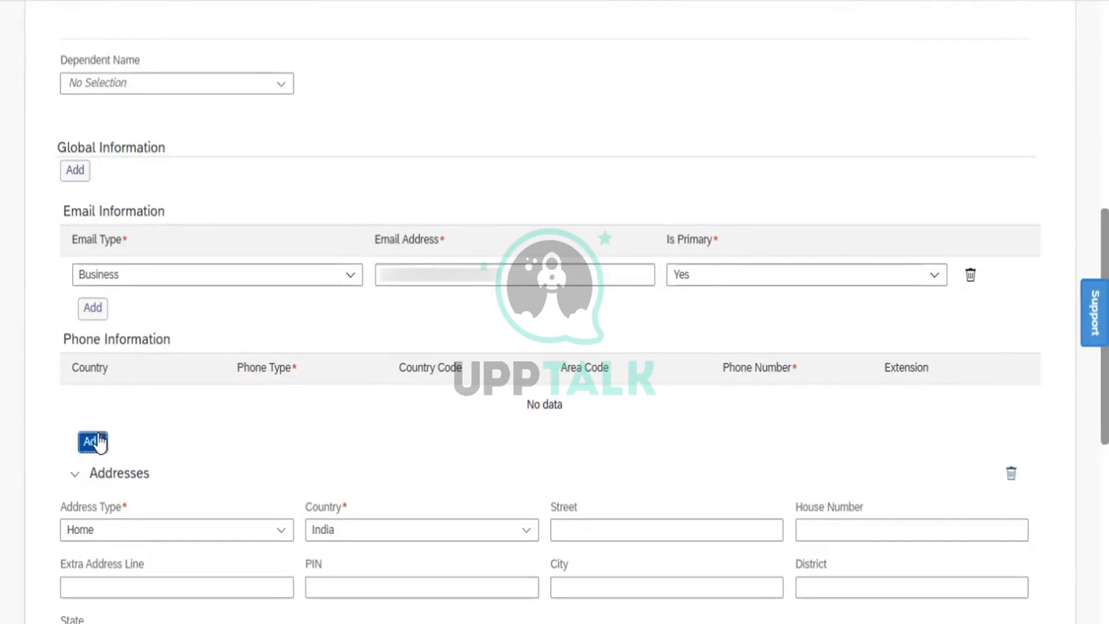
pyautogui.click(215, 404)
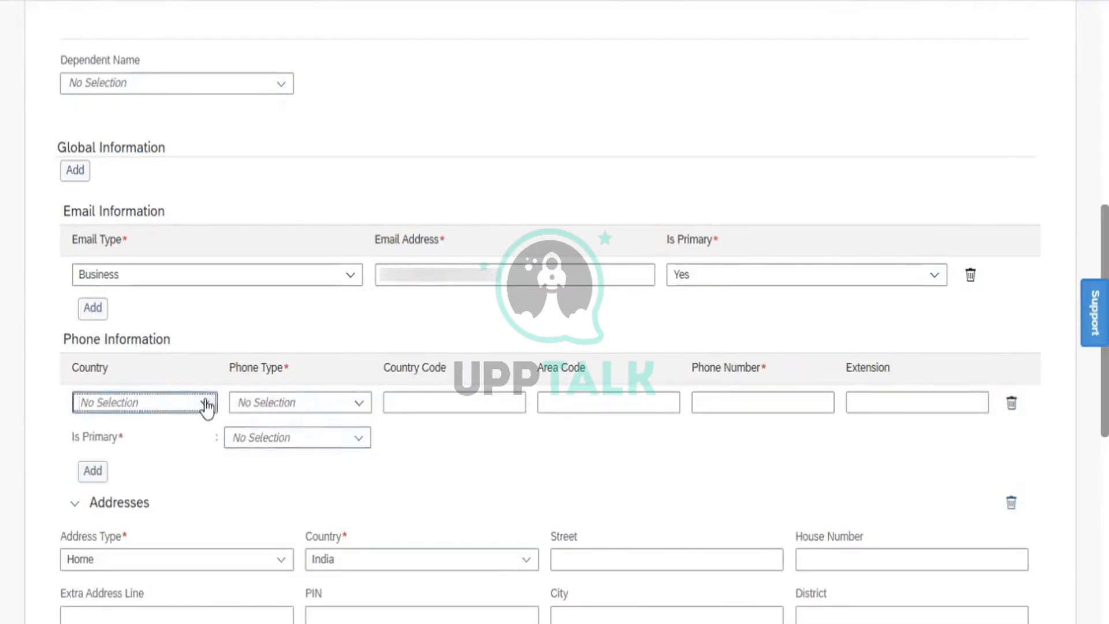
pyautogui.click(207, 403)
pyautogui.write('ind')
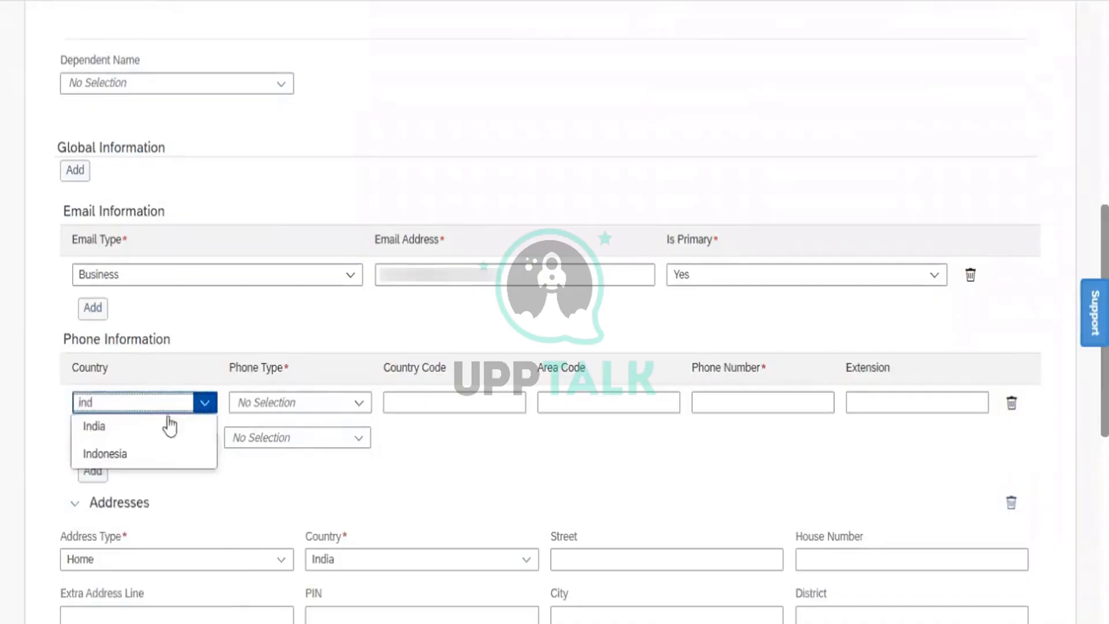
pyautogui.click(157, 425)
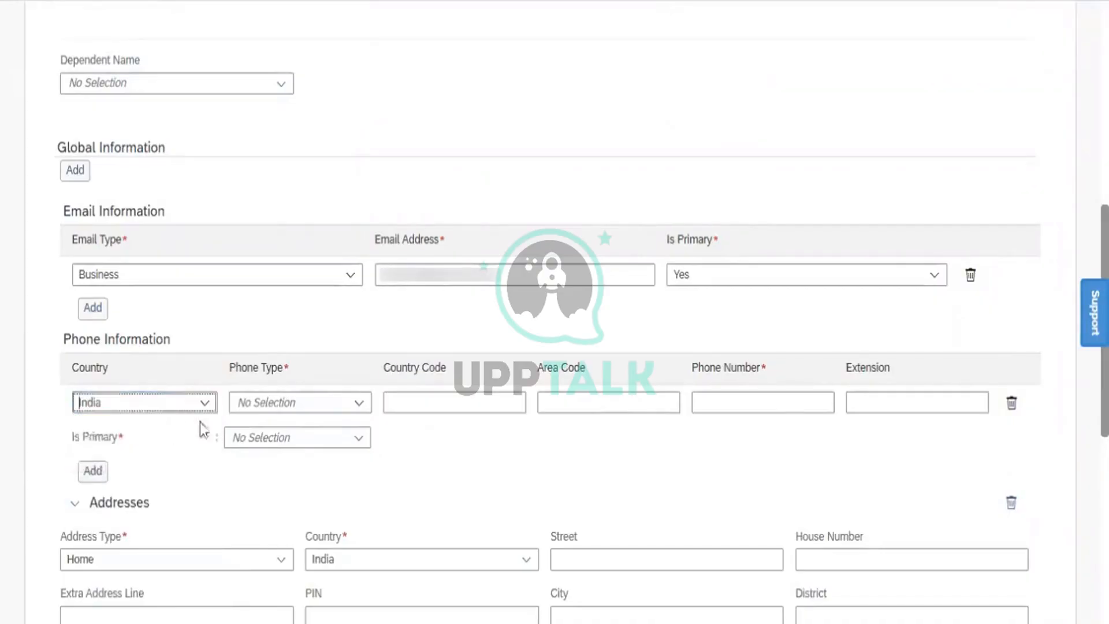
pyautogui.click(357, 403)
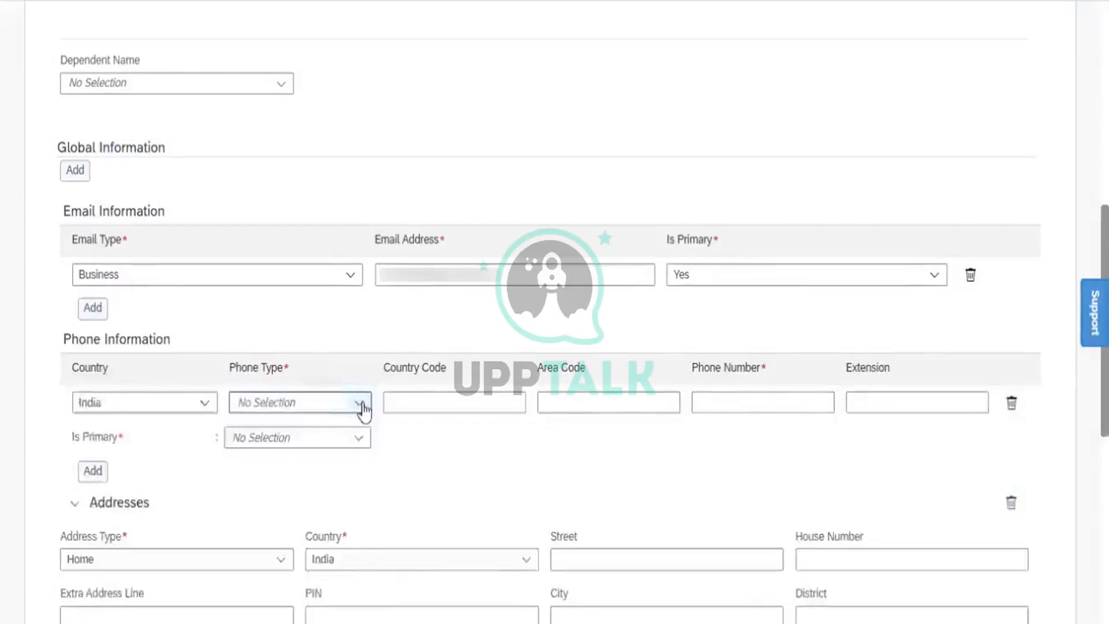
pyautogui.click(359, 404)
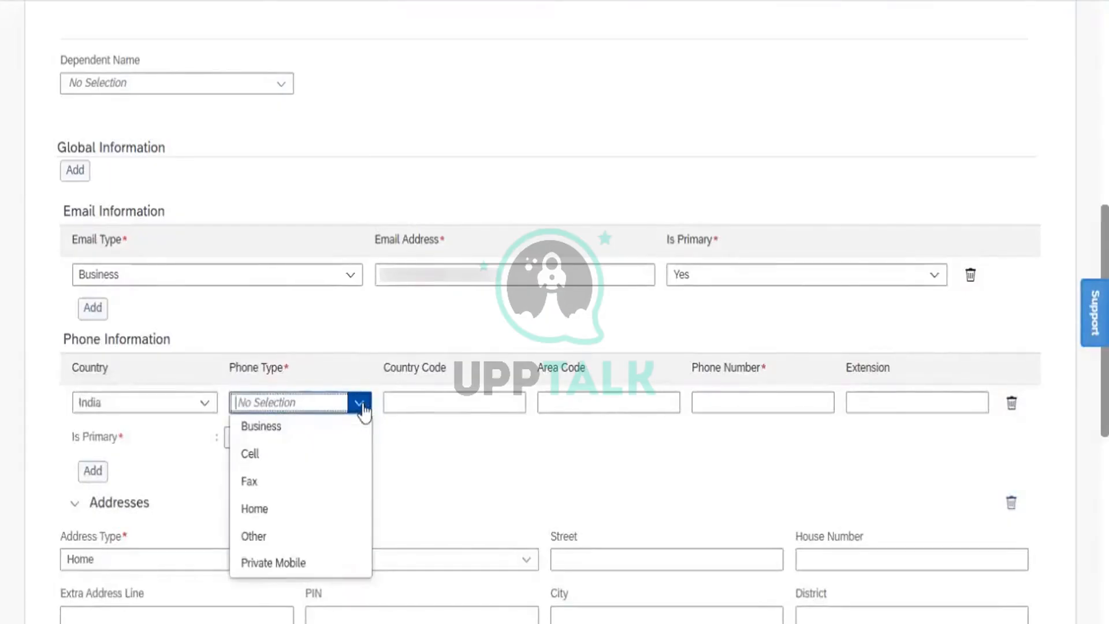
pyautogui.click(318, 431)
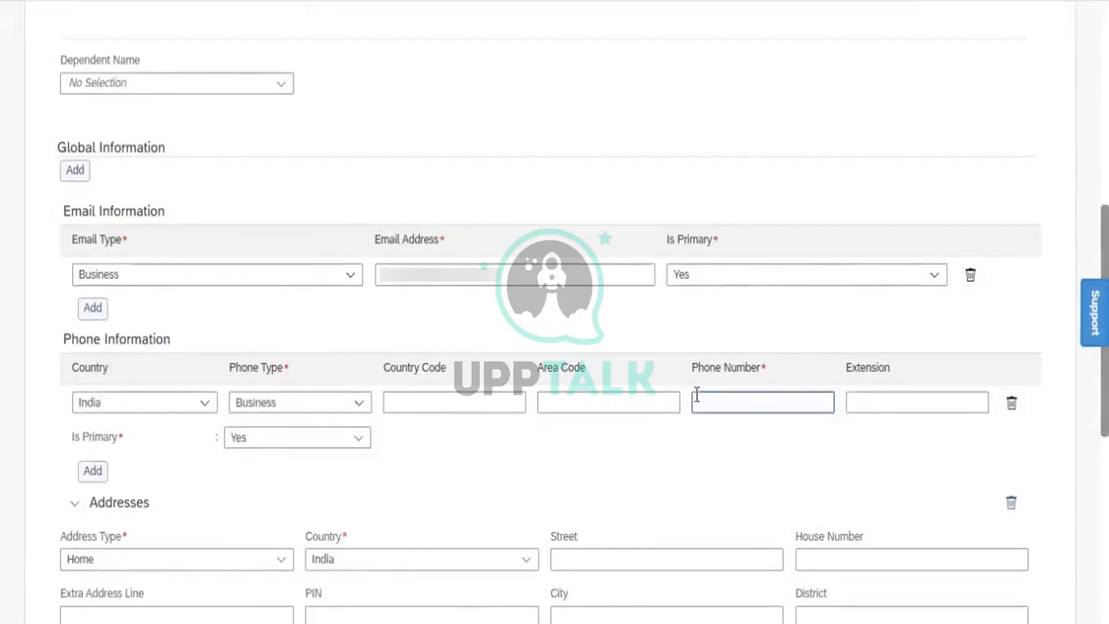
# - Paste the employee's business phone number into the Phone Number field
pyautogui.click(611, 401)
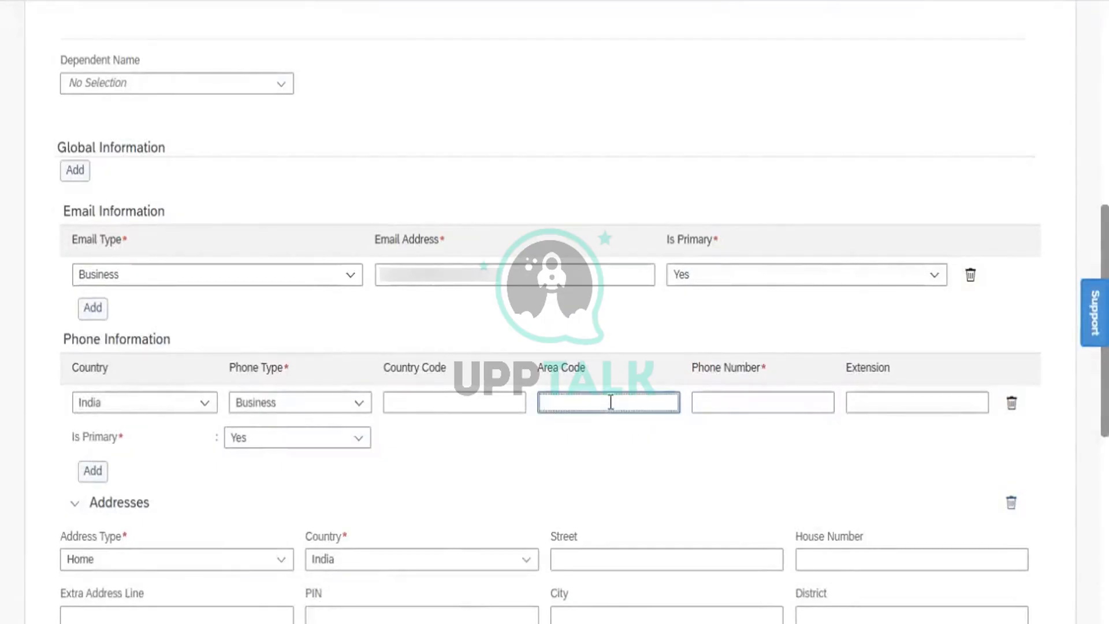
pyautogui.click(723, 409)
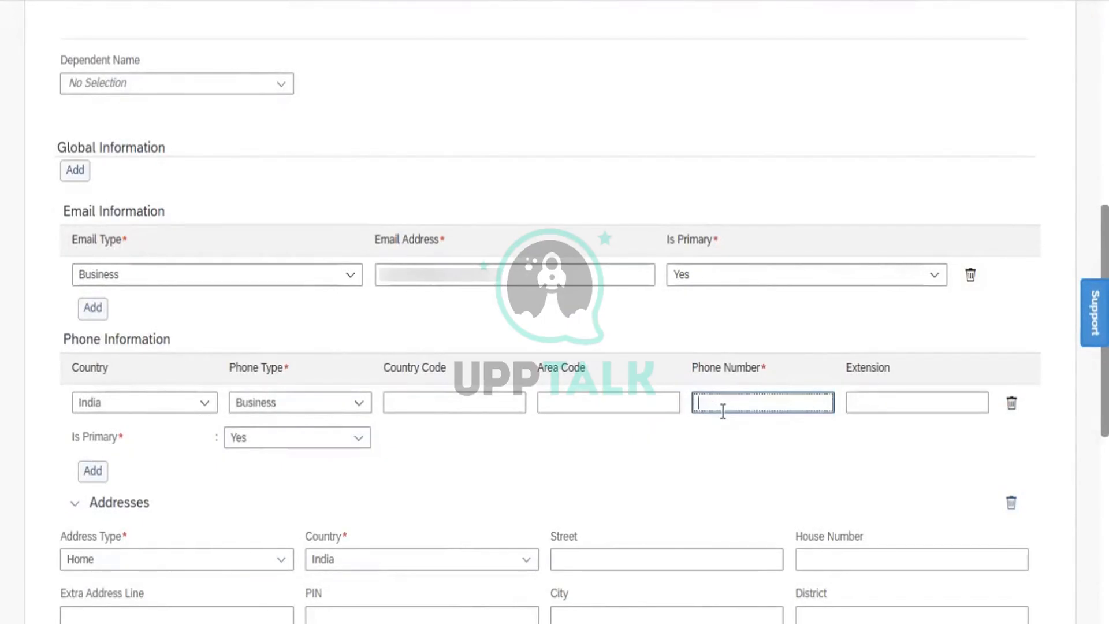
pyautogui.hotkey('ctrl', 'v')
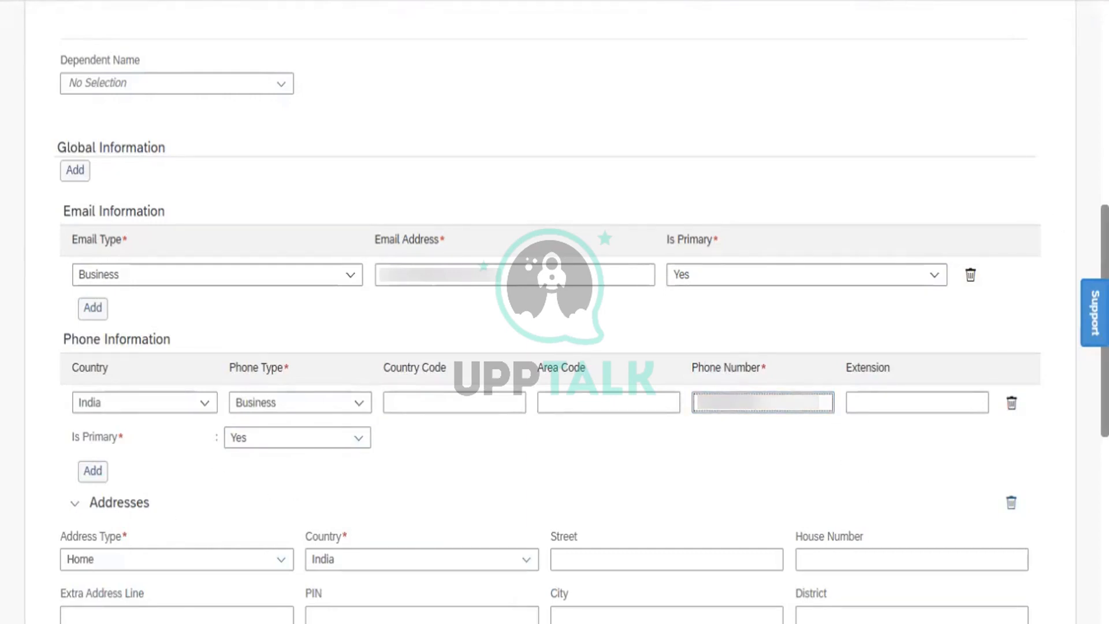
pyautogui.scroll(-7, 554, 312)
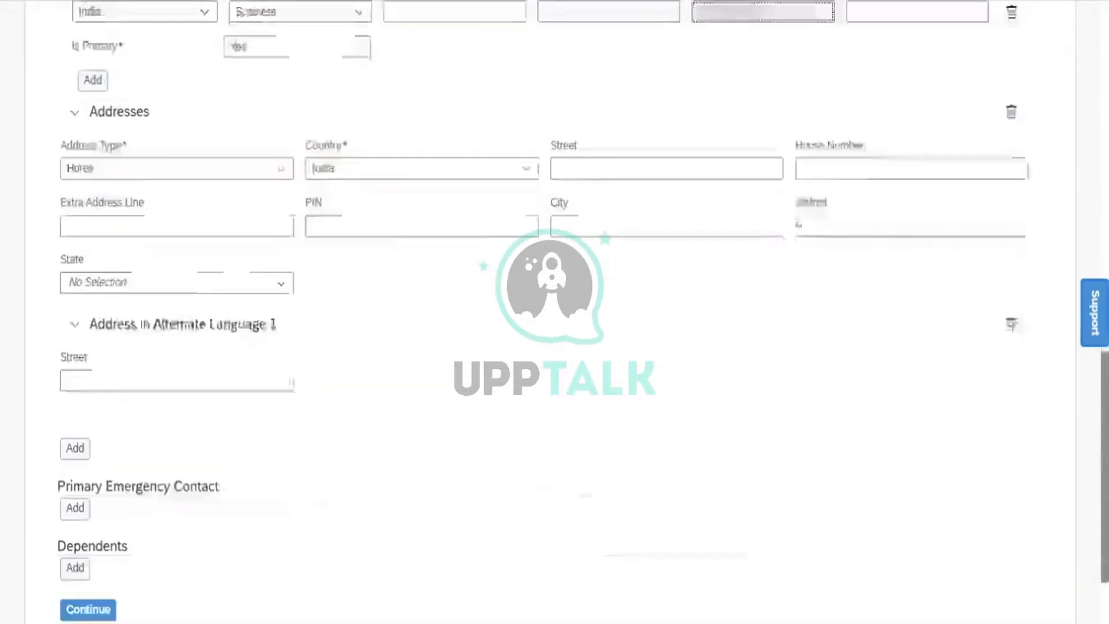
pyautogui.click(578, 141)
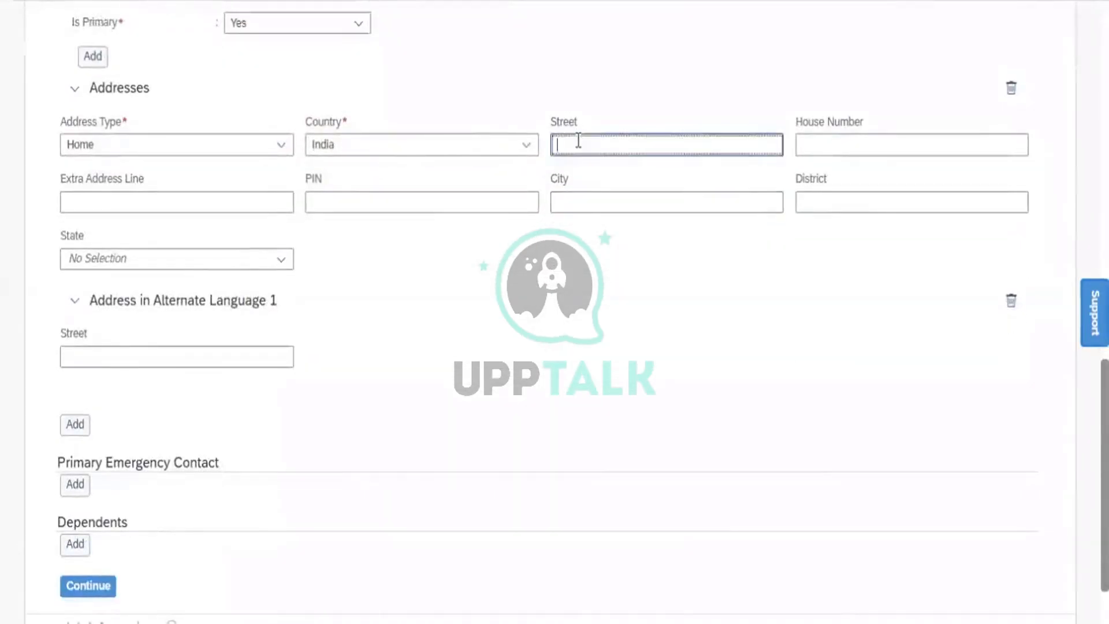
pyautogui.write('13')
pyautogui.click(844, 145)
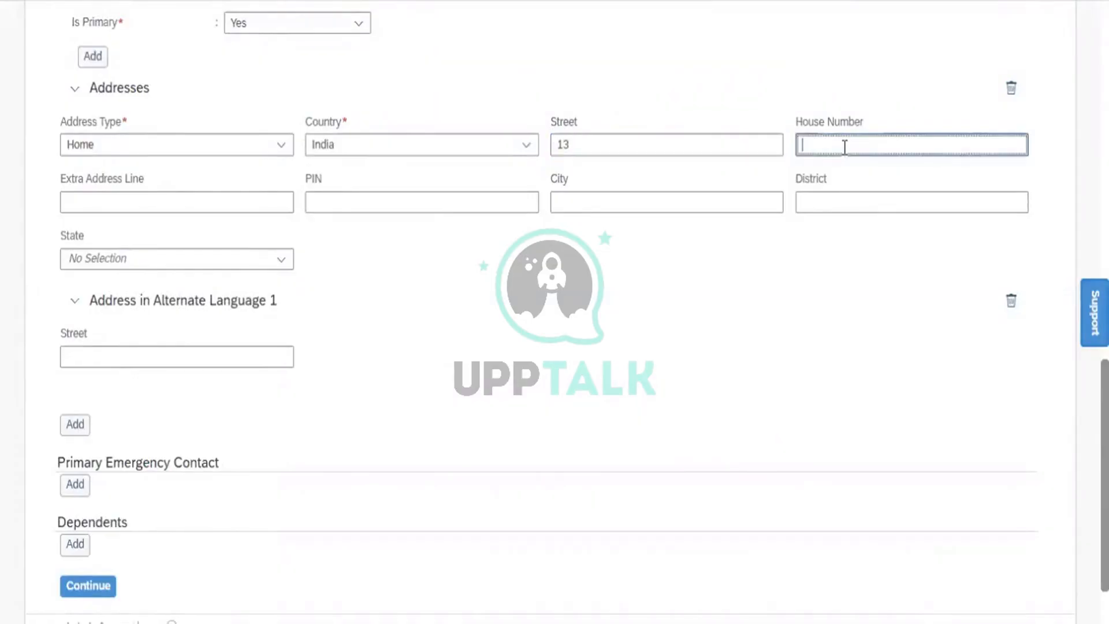
pyautogui.click(435, 199)
pyautogui.write('5000')
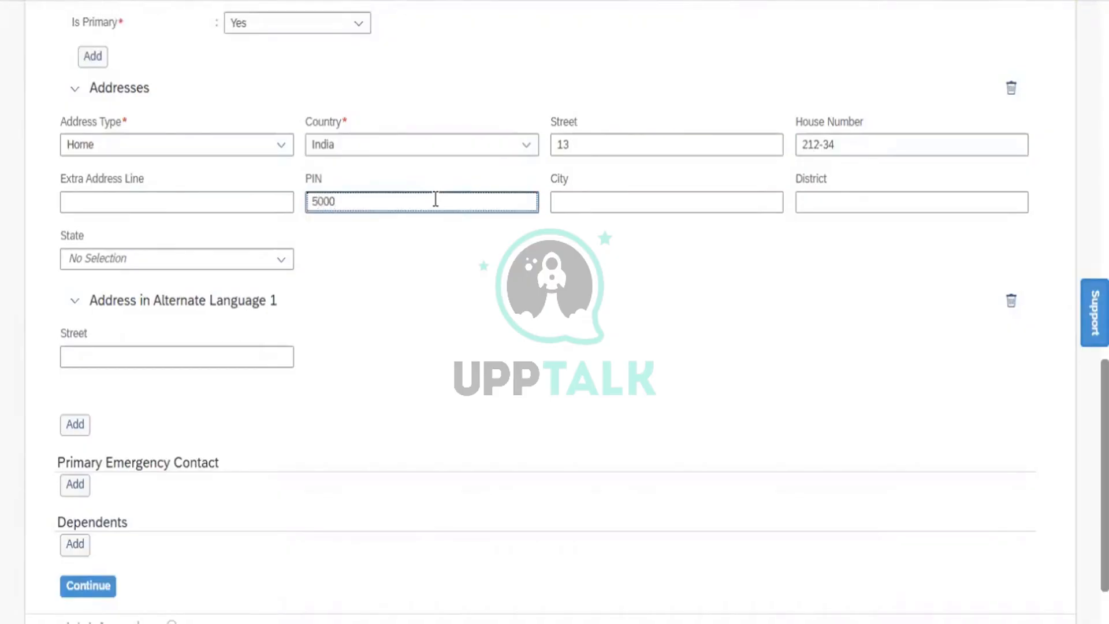
pyautogui.write('14')
# - Set city Hyderabad, district Telangana and state Telangana
pyautogui.click(630, 204)
pyautogui.write('Hyderabad')
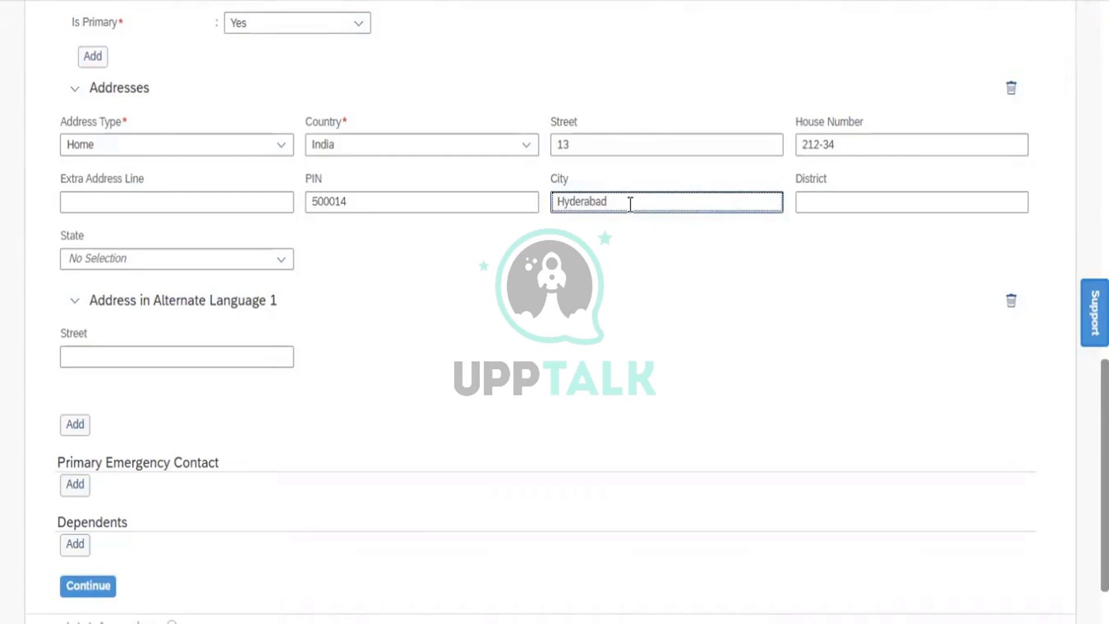
pyautogui.click(829, 198)
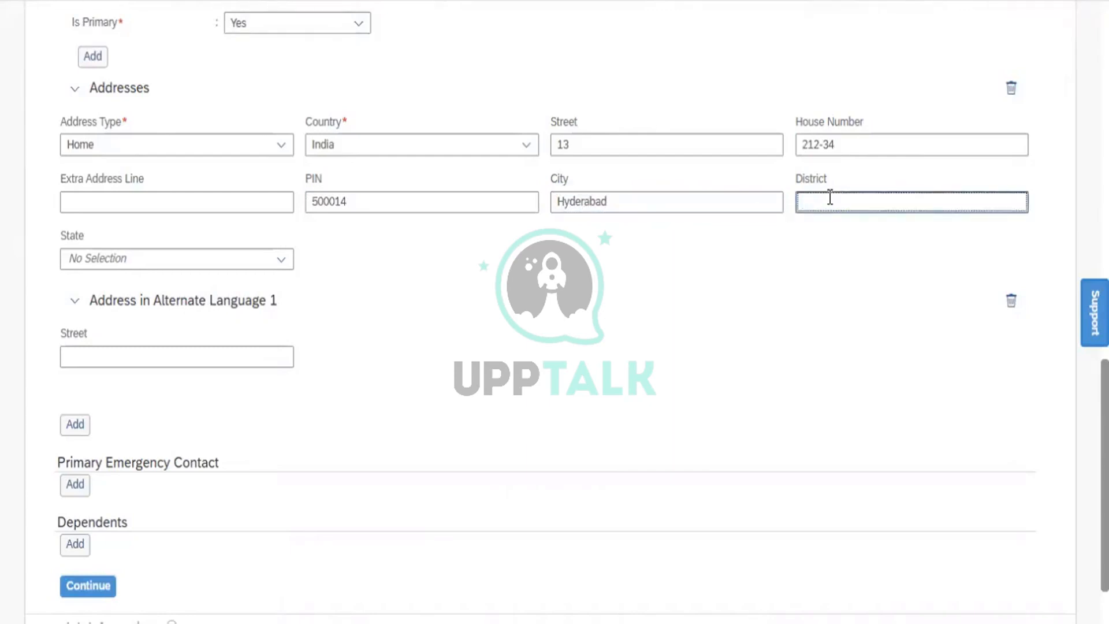
pyautogui.write('Telangana')
pyautogui.click(282, 267)
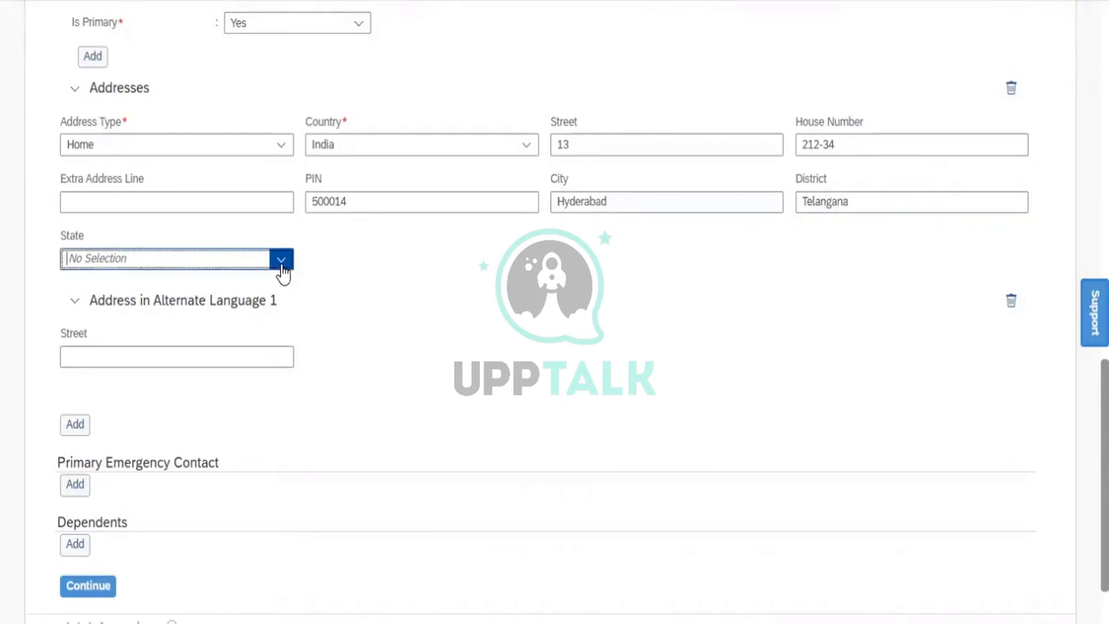
pyautogui.write('Te')
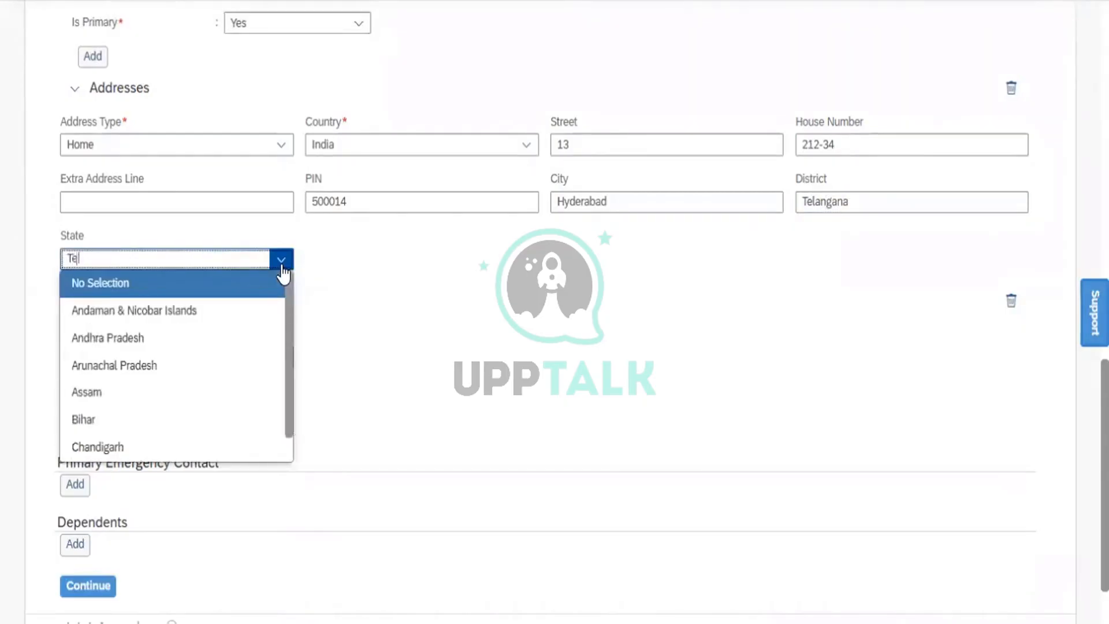
pyautogui.write('l')
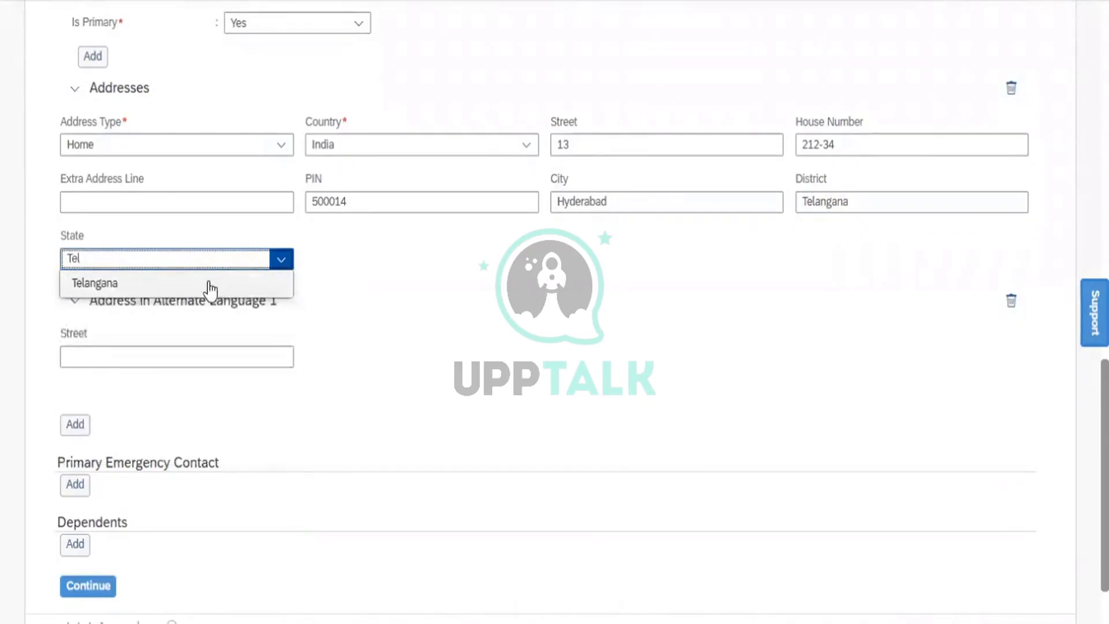
pyautogui.click(211, 288)
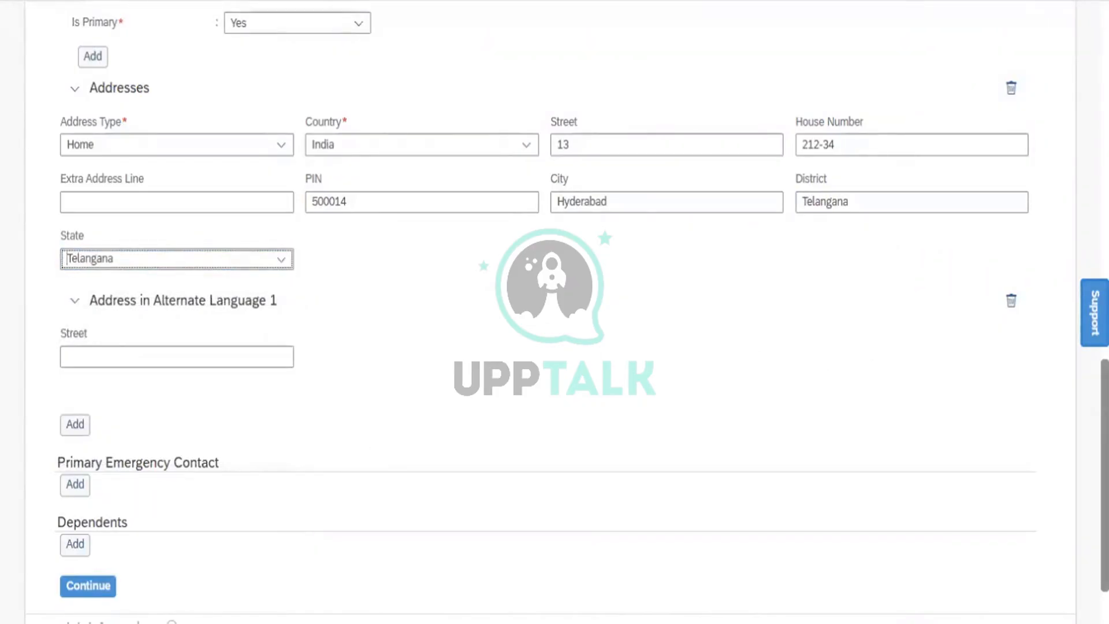
pyautogui.scroll(-2, 555, 312)
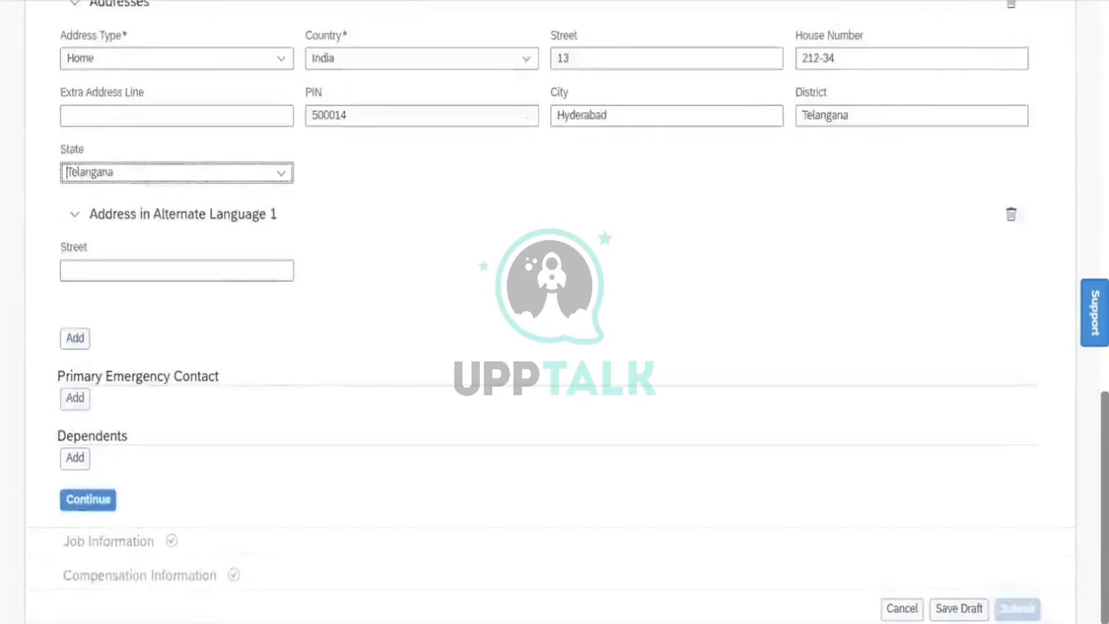
# - Continue past Personal Information and collapse it to show Job Information with Power Mech Infra Pvt Ltd
pyautogui.click(95, 500)
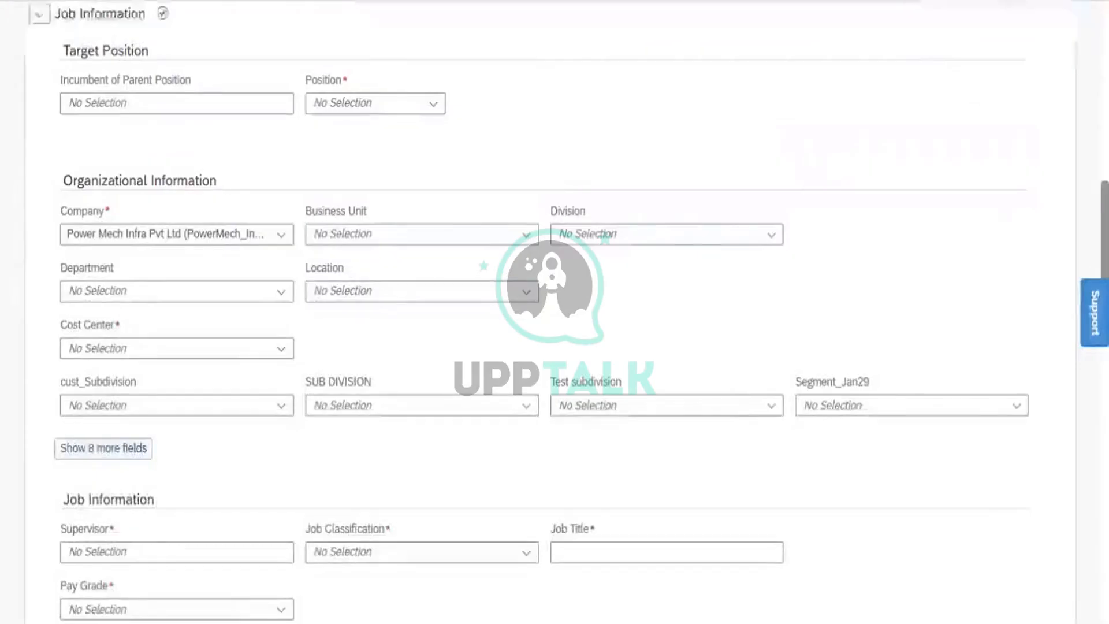
pyautogui.scroll(9, 555, 312)
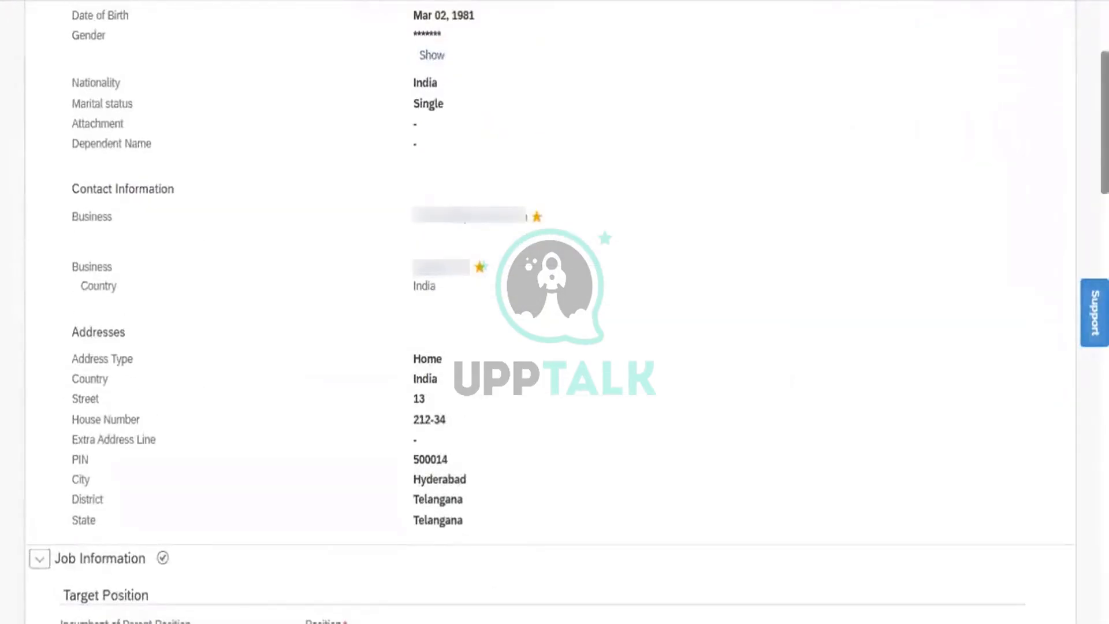
pyautogui.scroll(4, 424, 112)
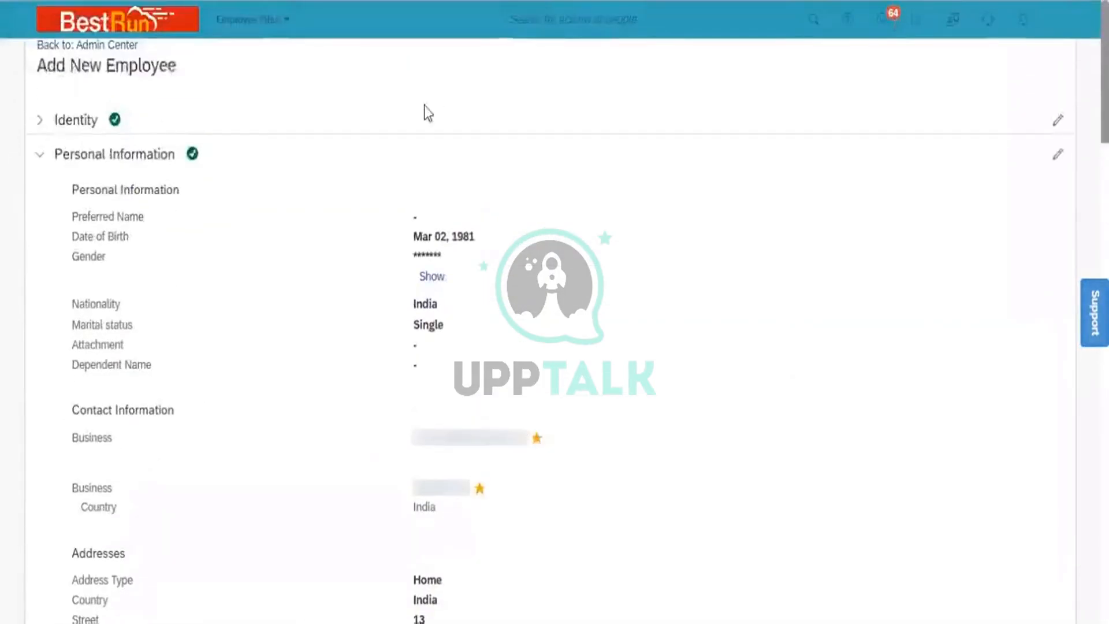
pyautogui.click(39, 154)
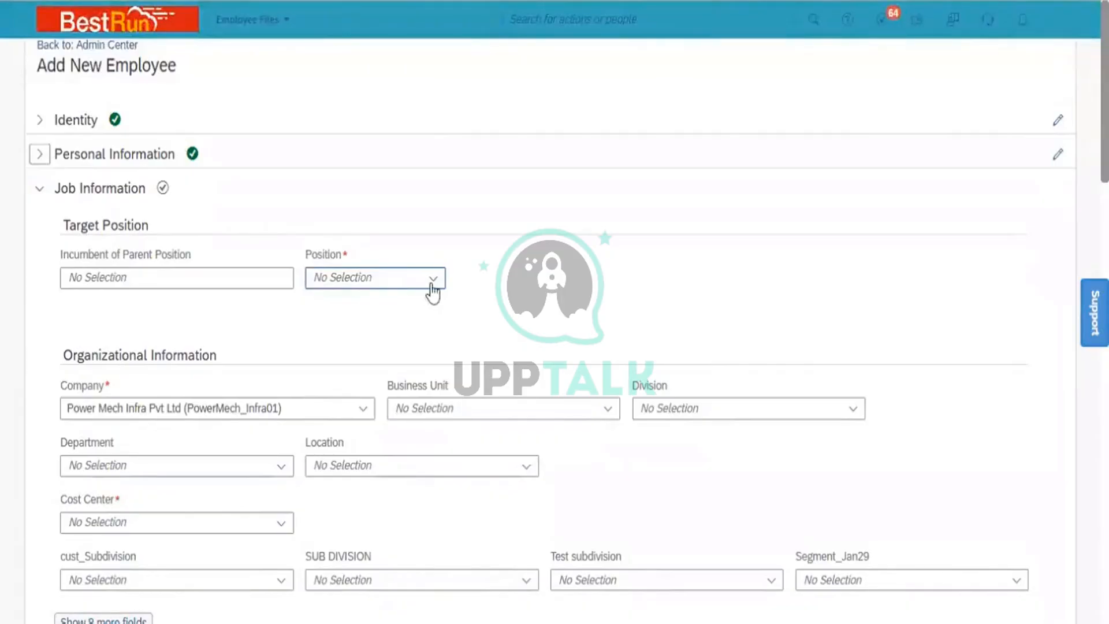
# - Choose position 48 (48) so business unit, department and cost center fill in
pyautogui.click(432, 279)
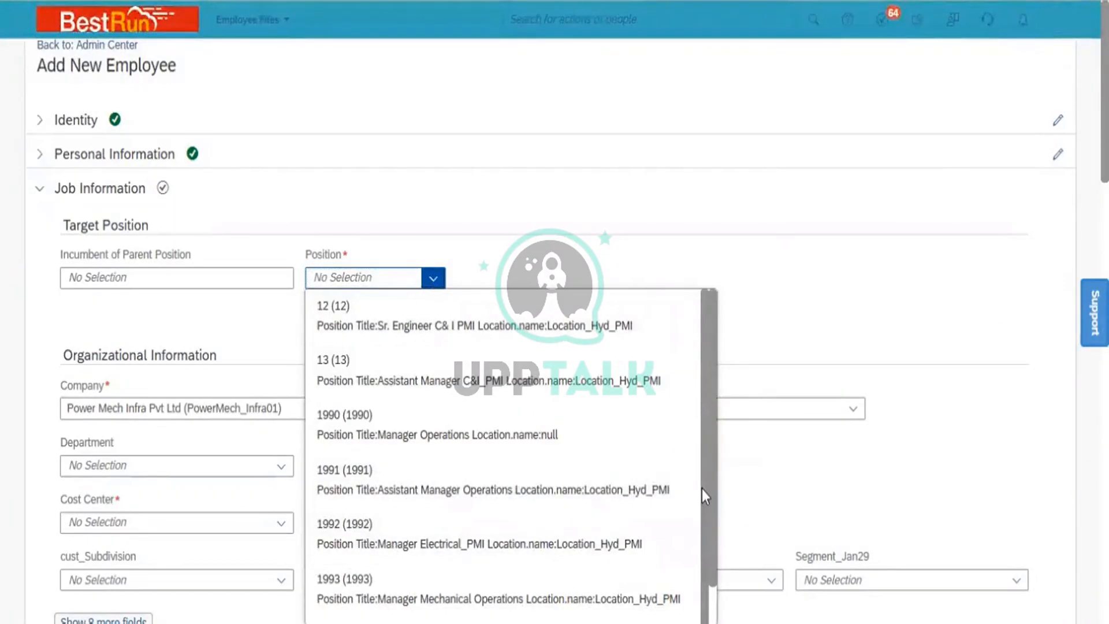
pyautogui.scroll(-2, 695, 546)
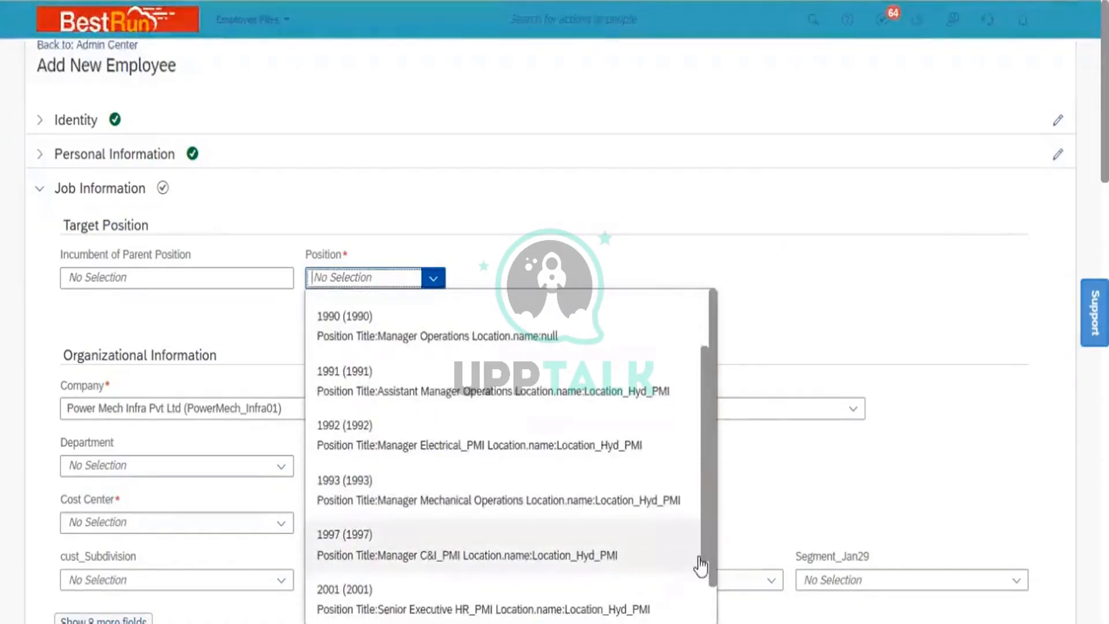
pyautogui.scroll(-1, 712, 553)
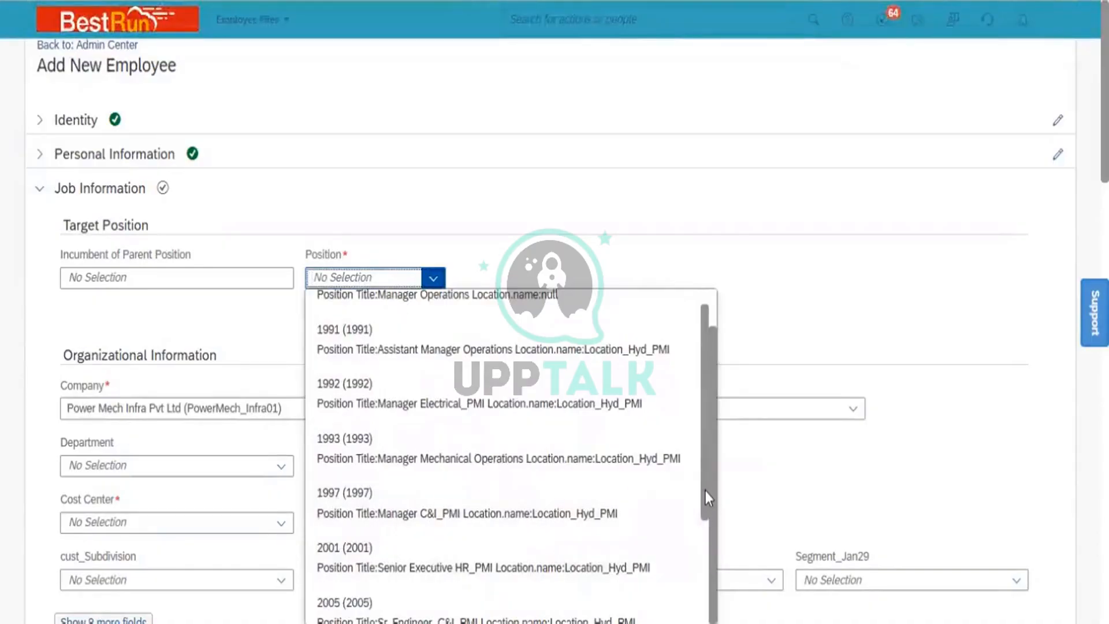
pyautogui.moveTo(706, 491); pyautogui.dragTo(708, 595)
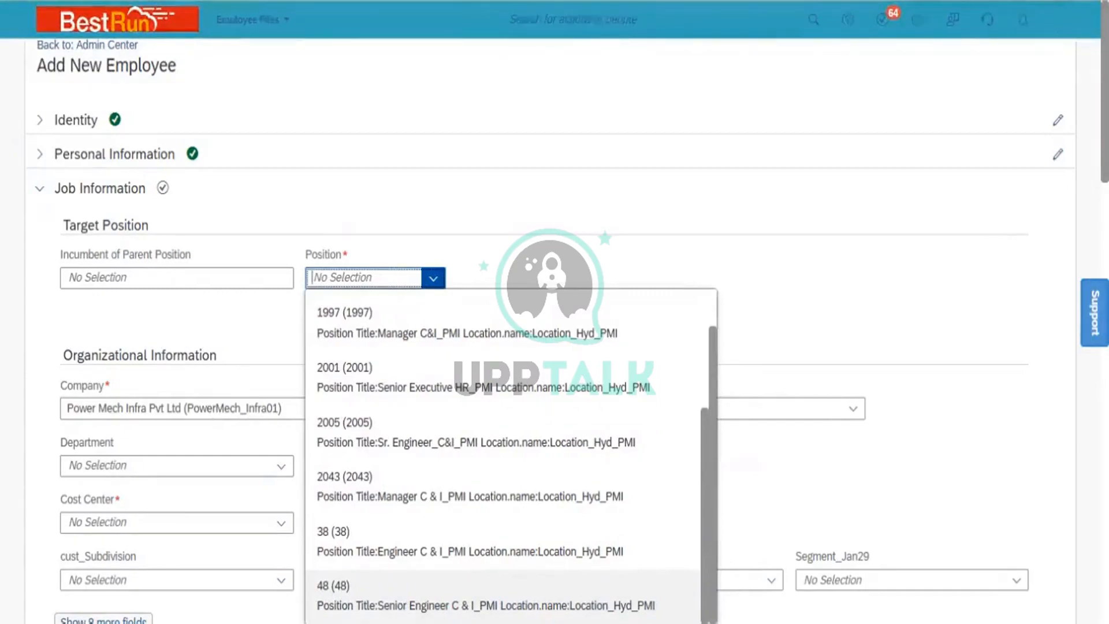
pyautogui.click(486, 596)
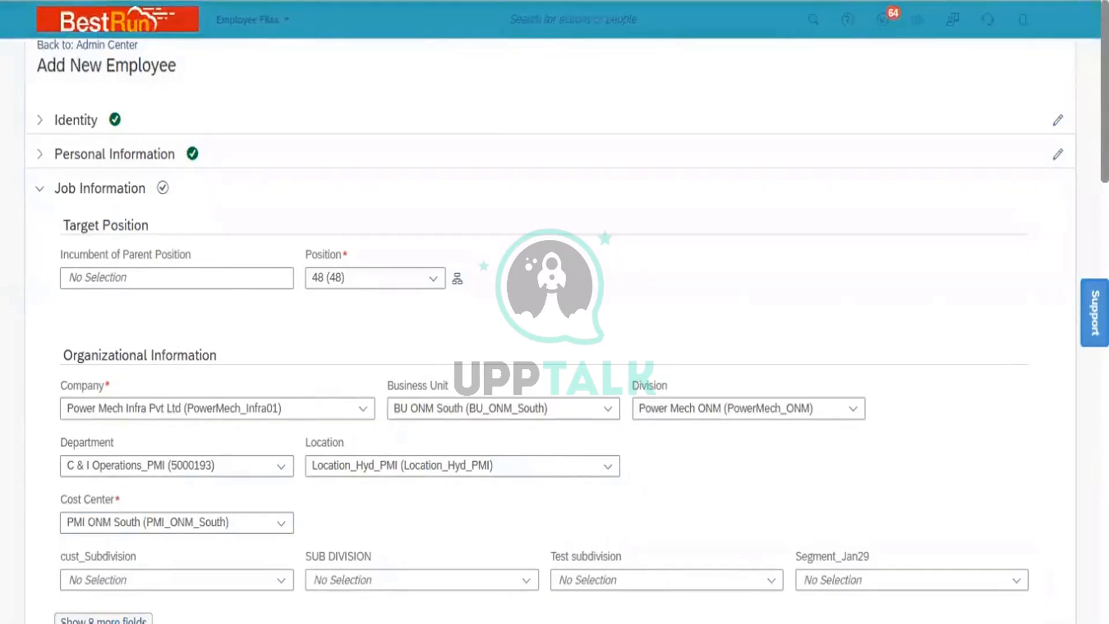
pyautogui.scroll(-4, 555, 312)
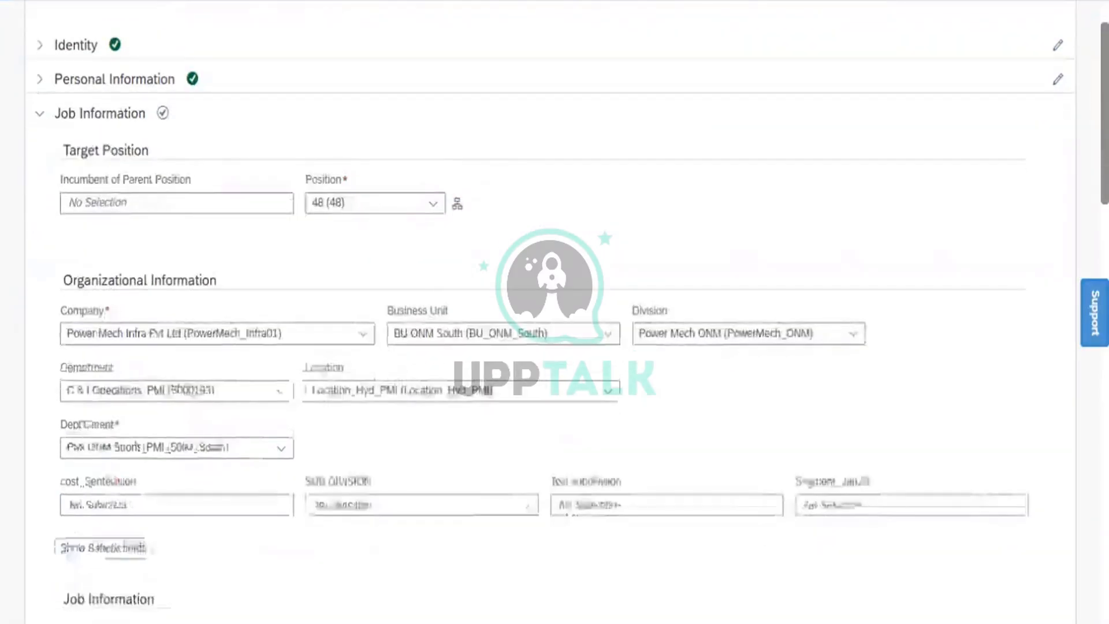
pyautogui.scroll(-3, 555, 312)
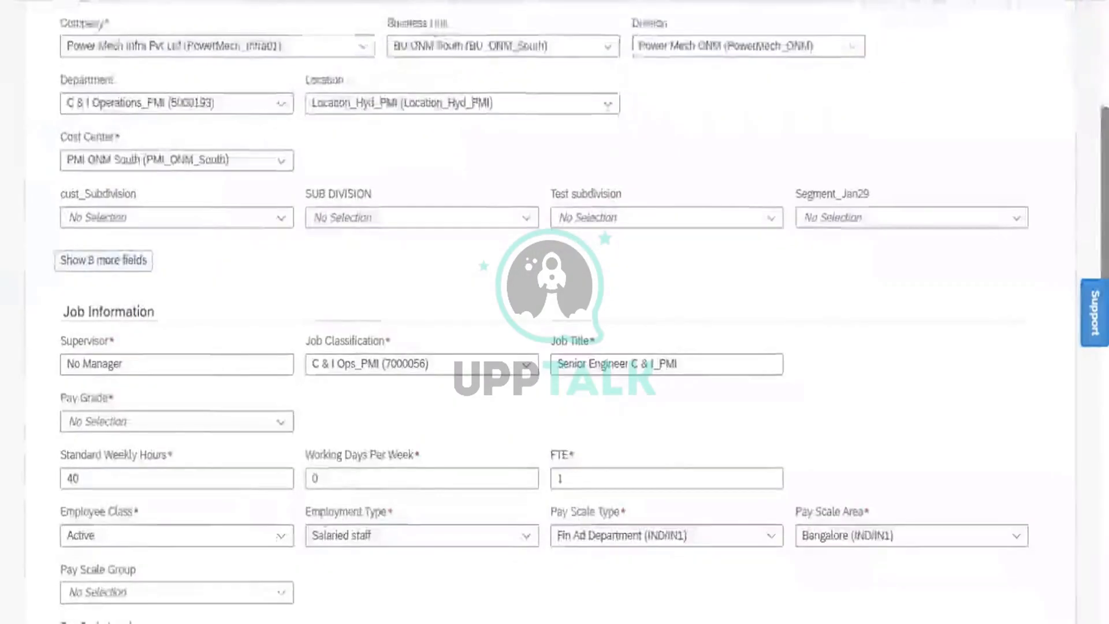
pyautogui.scroll(-2, 555, 312)
pyautogui.scroll(-3, 1077, 353)
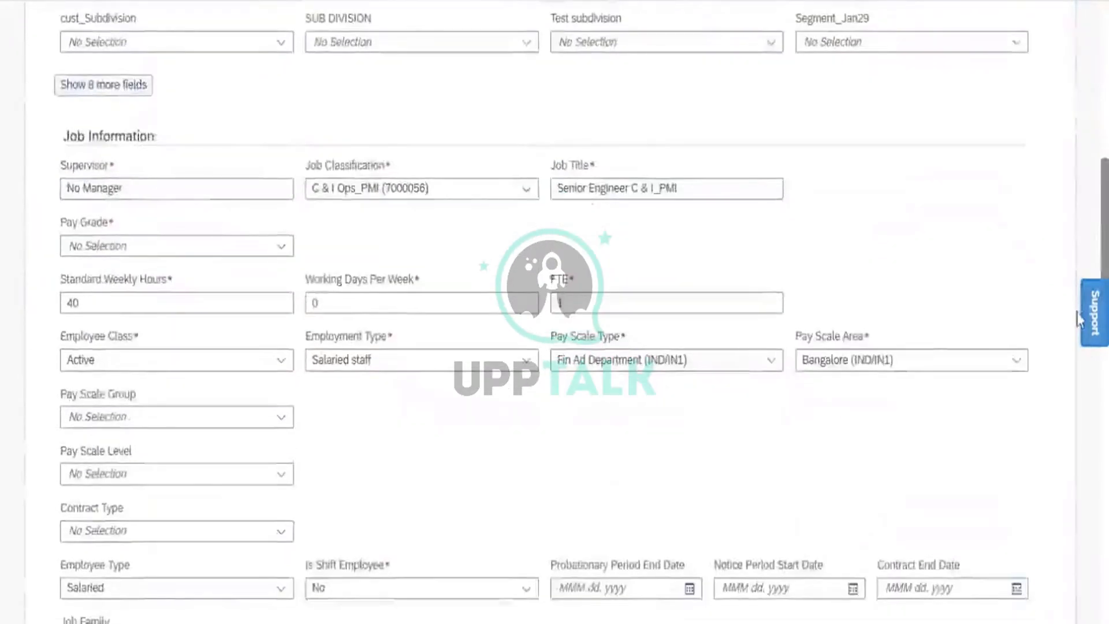
pyautogui.scroll(-4, 1075, 382)
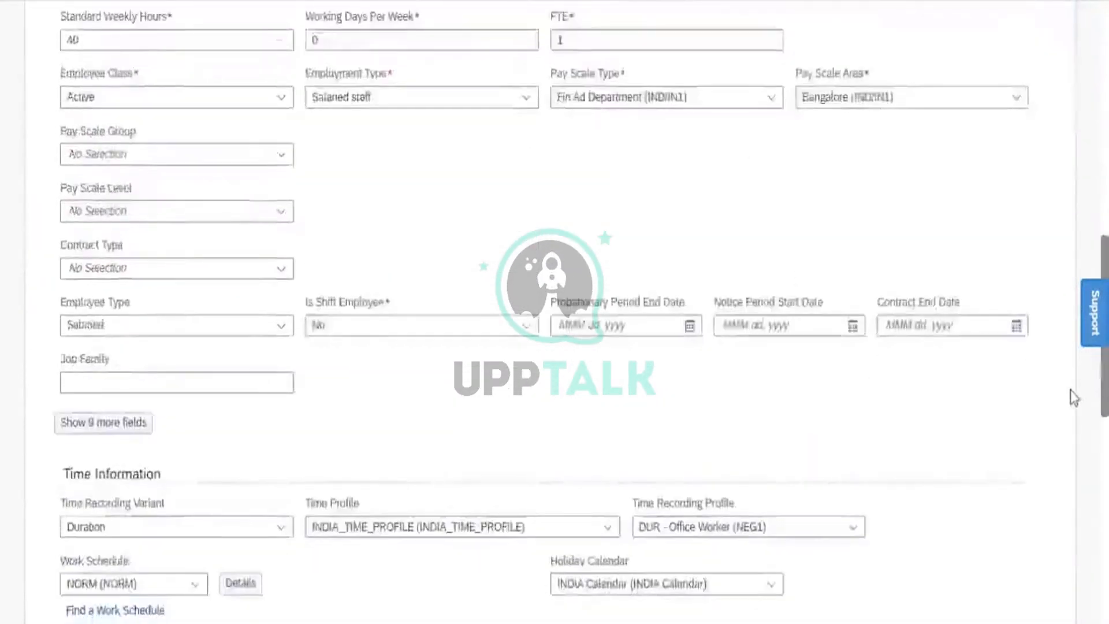
pyautogui.scroll(-1, 1069, 416)
pyautogui.scroll(-6, 1067, 434)
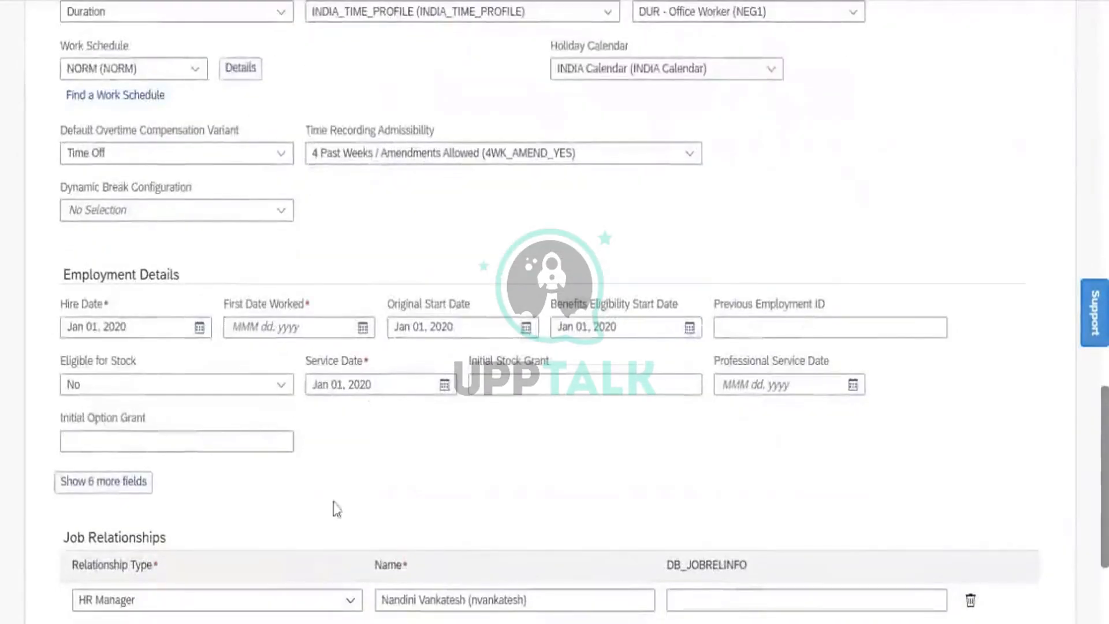
# - Set First Date Worked to Jan 01, 2020 using the date picker
pyautogui.click(363, 328)
pyautogui.click(357, 365)
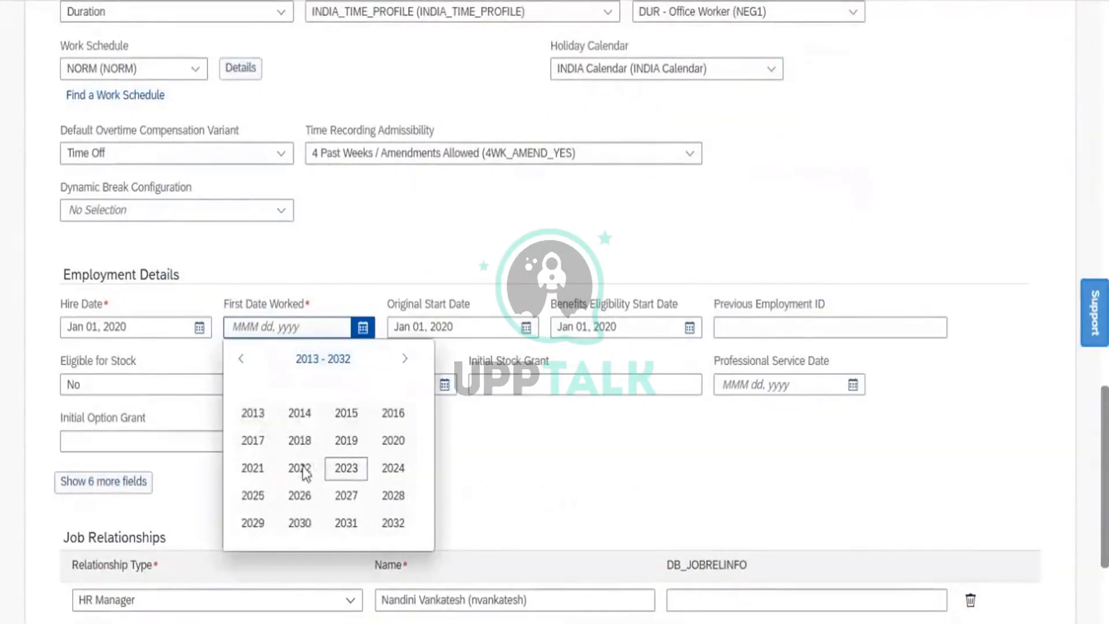
pyautogui.click(393, 442)
pyautogui.click(393, 442)
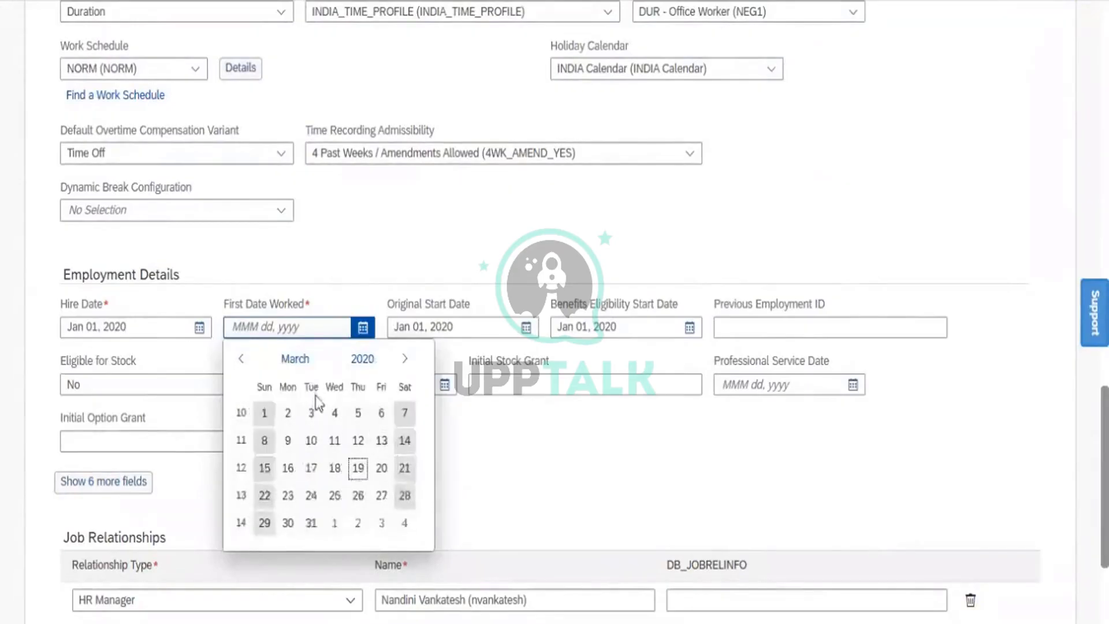
pyautogui.click(286, 367)
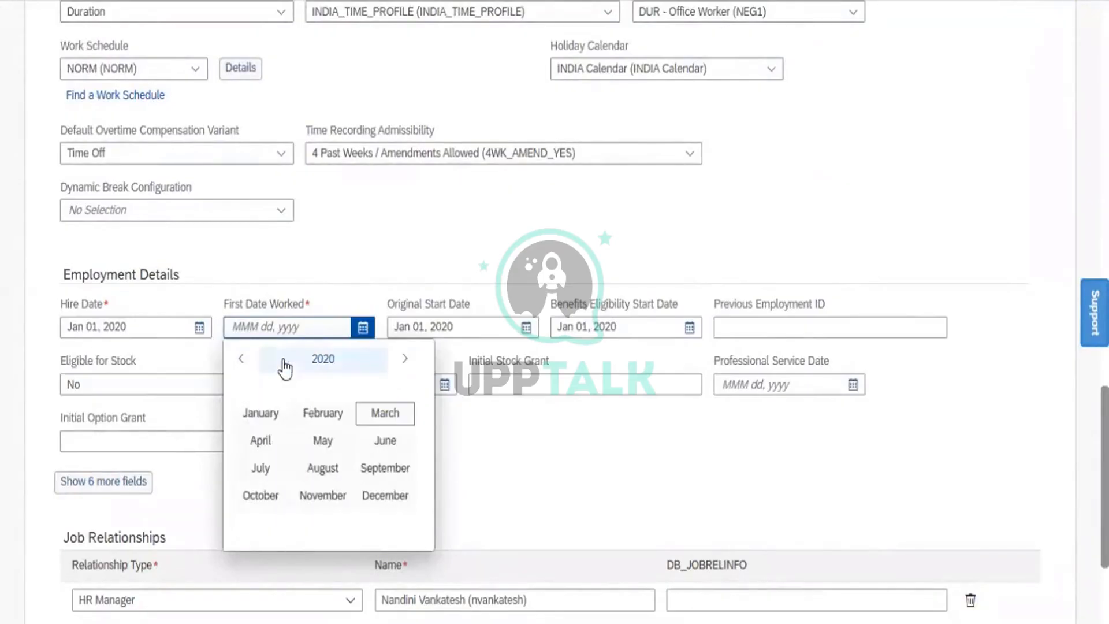
pyautogui.click(261, 414)
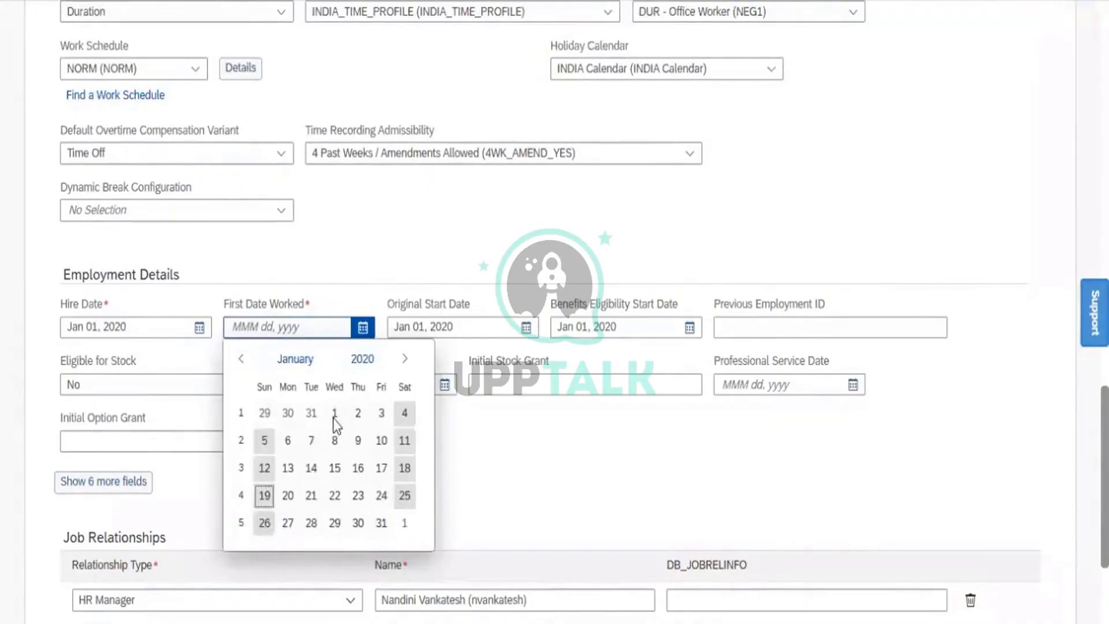
pyautogui.click(334, 413)
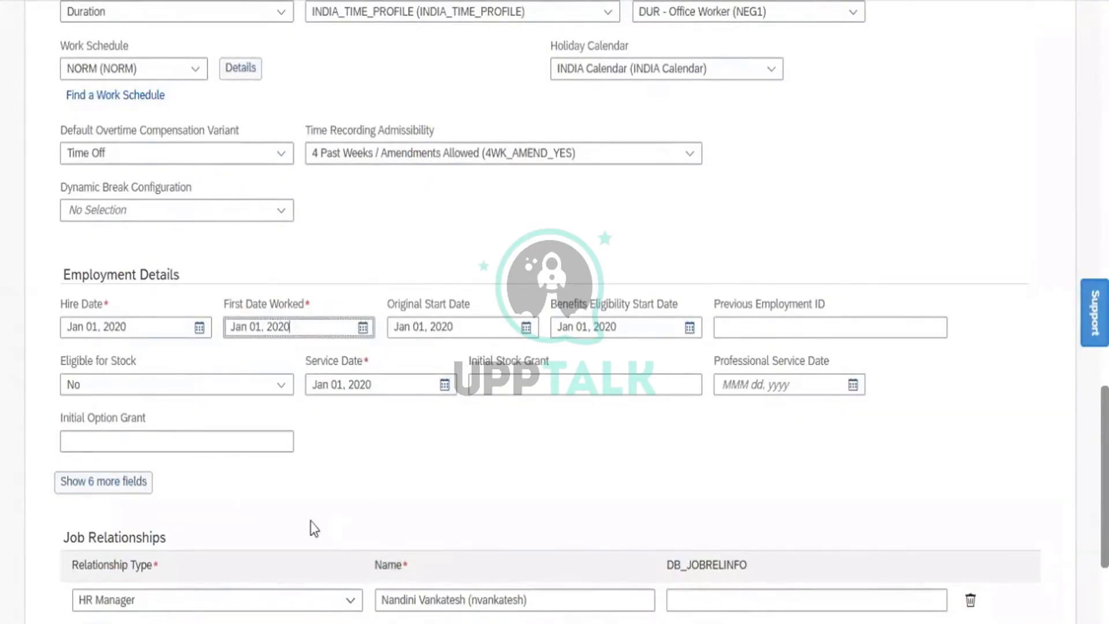
# - Show the 6 extra fields, delete the HR Manager relationship, and try to continue
pyautogui.click(116, 482)
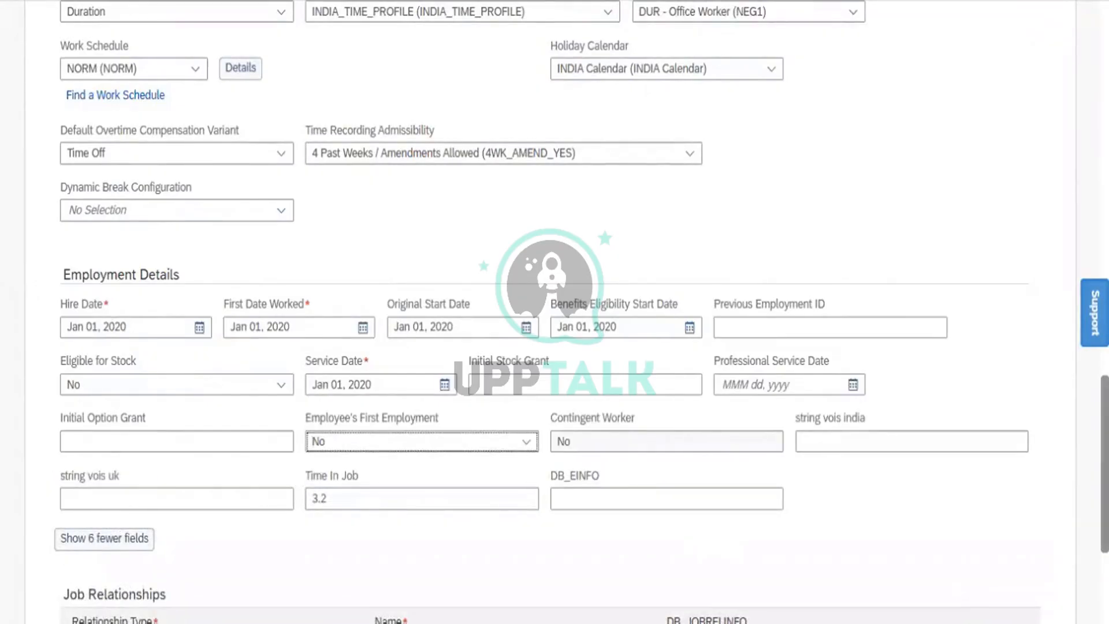
pyautogui.scroll(-4, 555, 312)
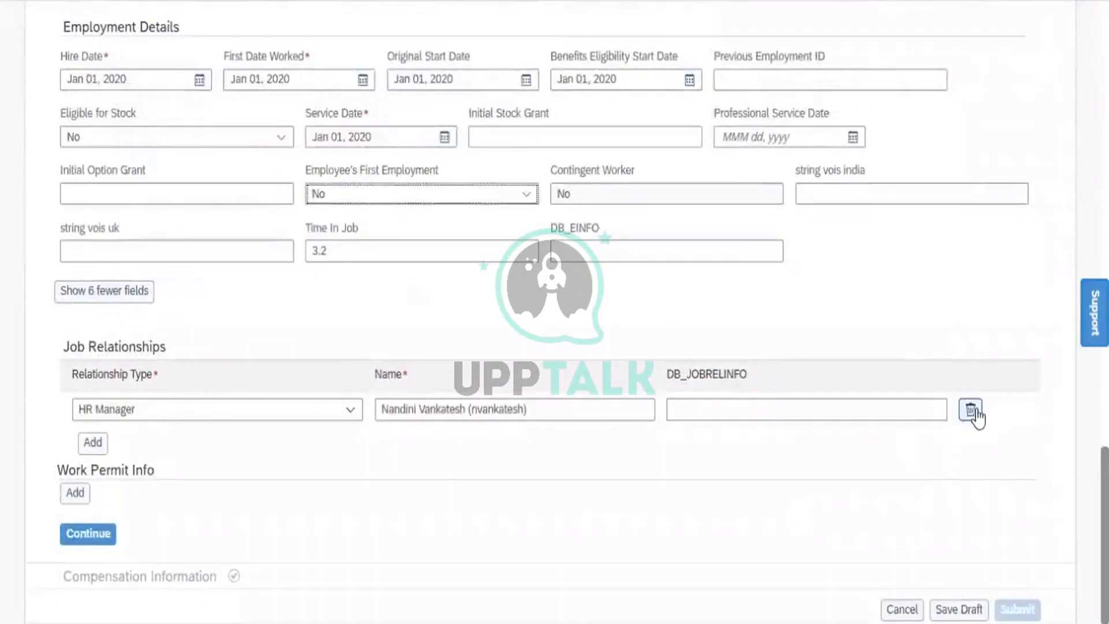
pyautogui.click(973, 411)
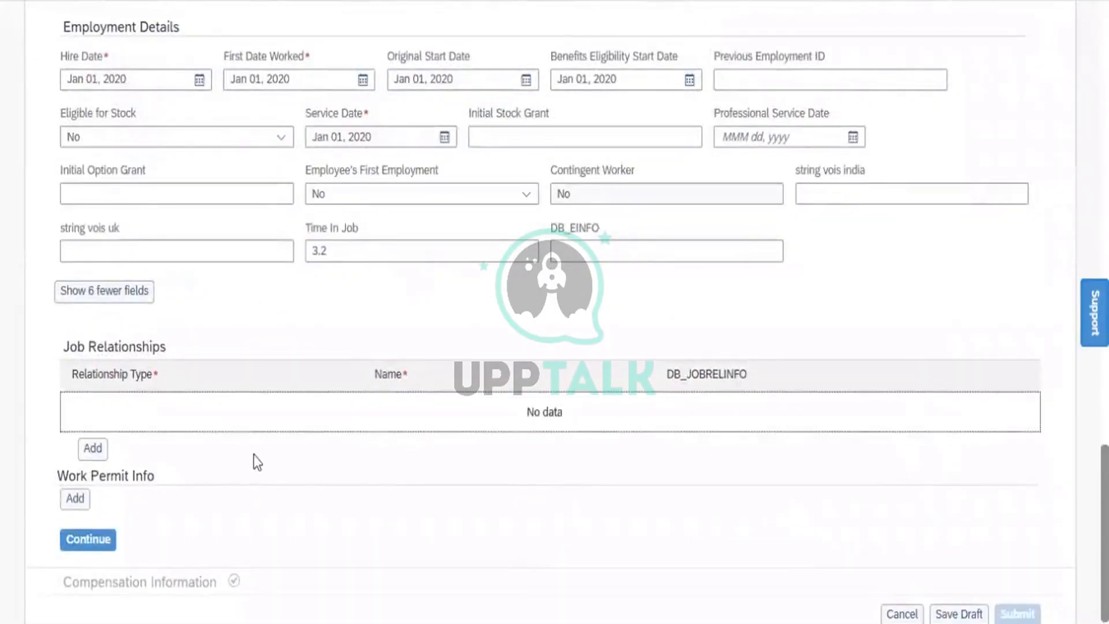
pyautogui.click(73, 544)
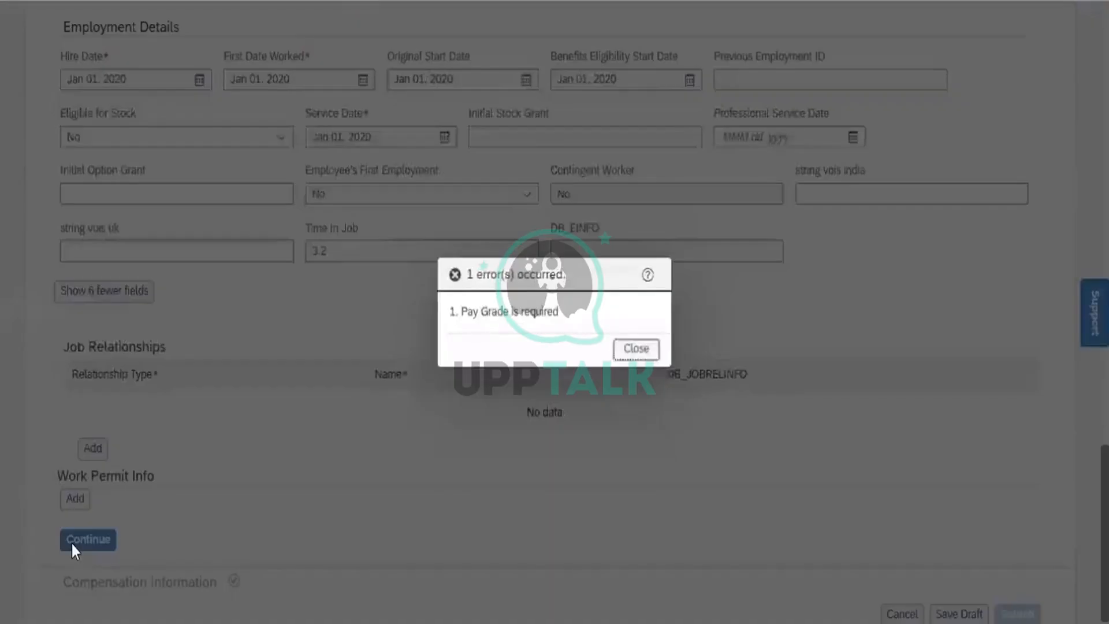
# - Dismiss the error and choose Salary Grade 01 (GR-01) as the Pay Grade
pyautogui.click(626, 356)
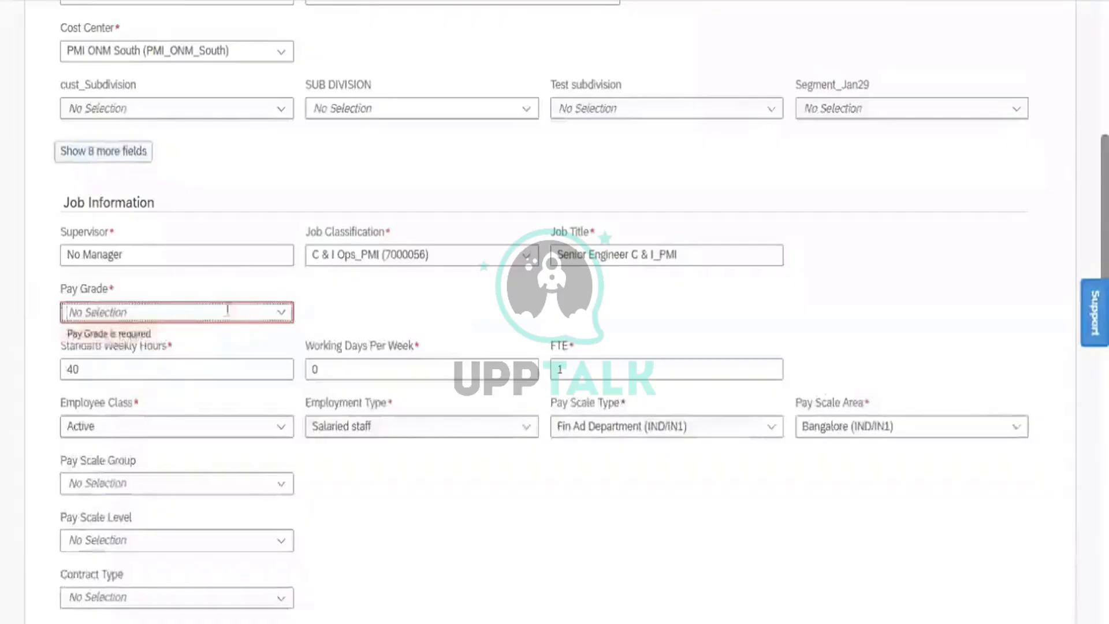
pyautogui.click(282, 313)
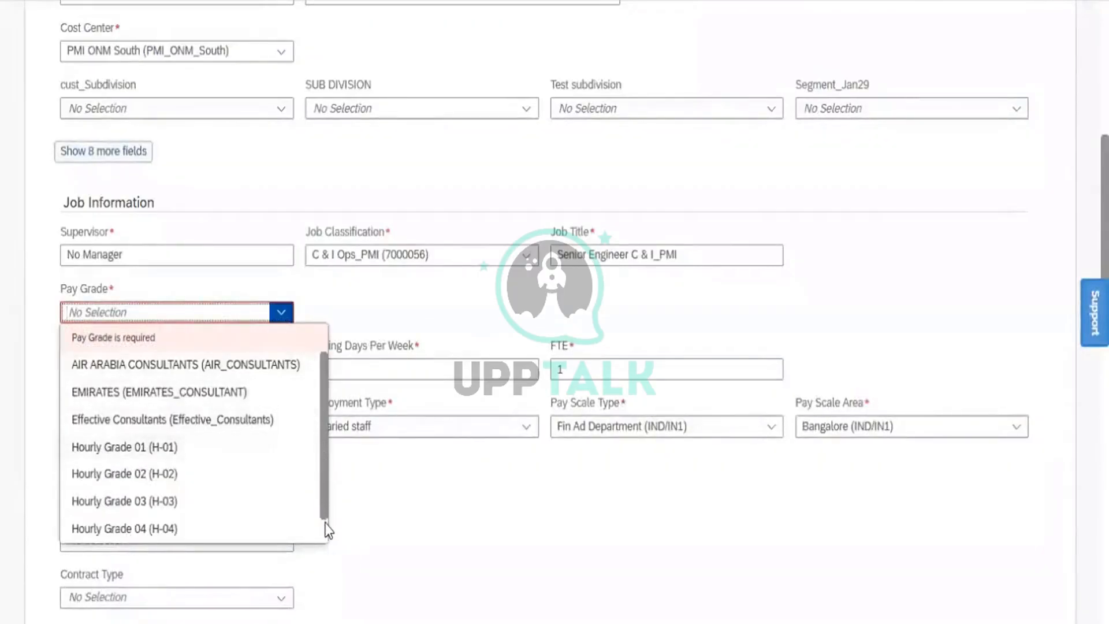
pyautogui.scroll(-1, 325, 526)
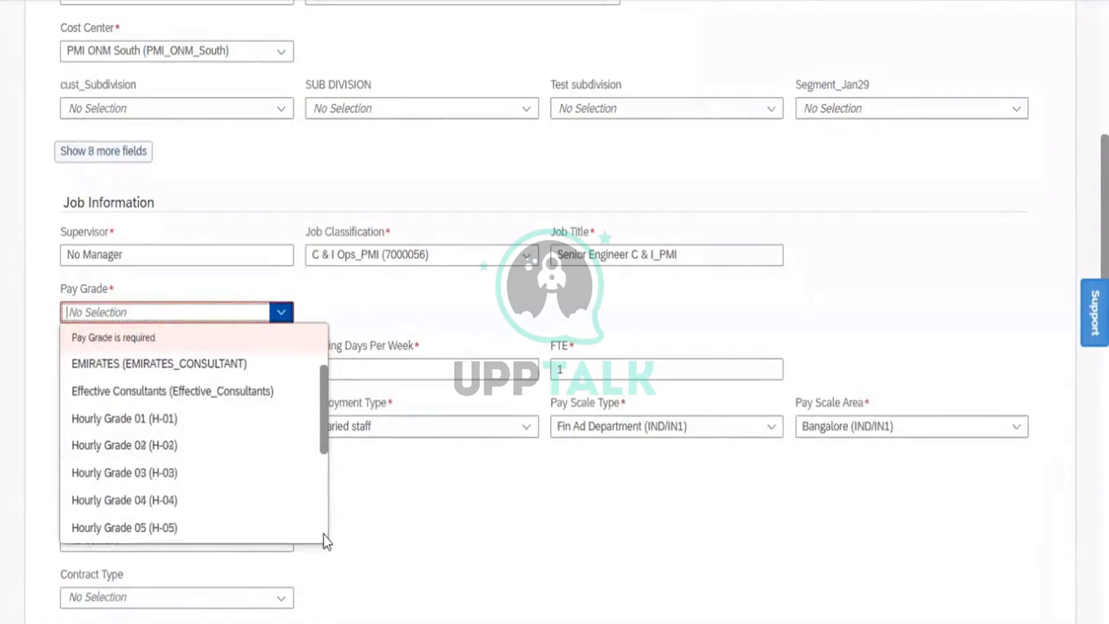
pyautogui.scroll(-5, 326, 535)
pyautogui.scroll(-1, 327, 542)
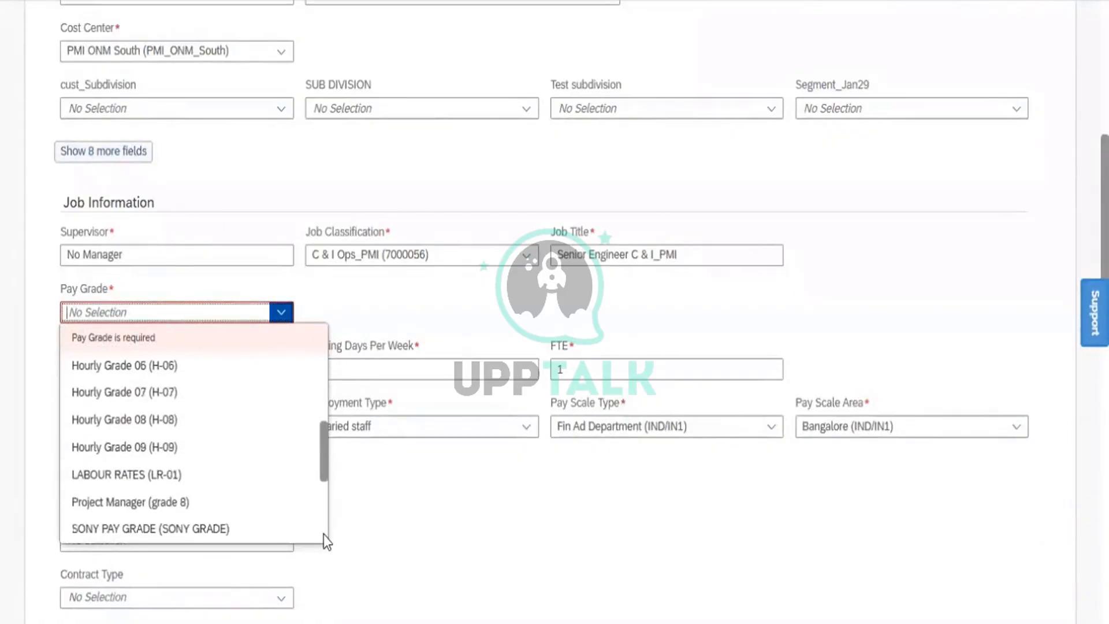
pyautogui.scroll(-3, 327, 542)
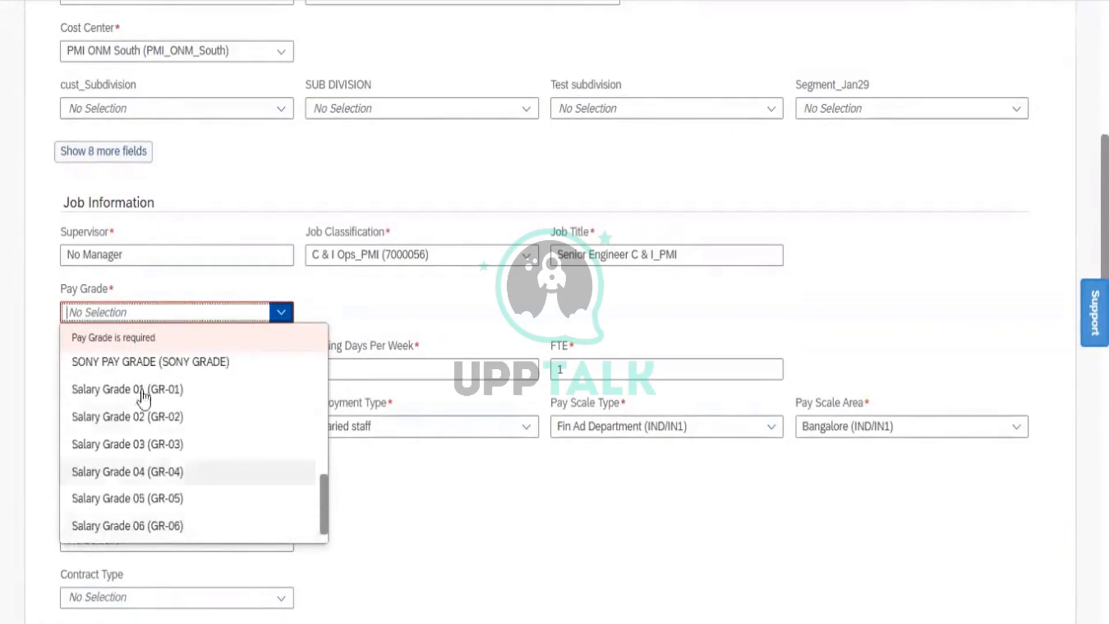
pyautogui.click(117, 391)
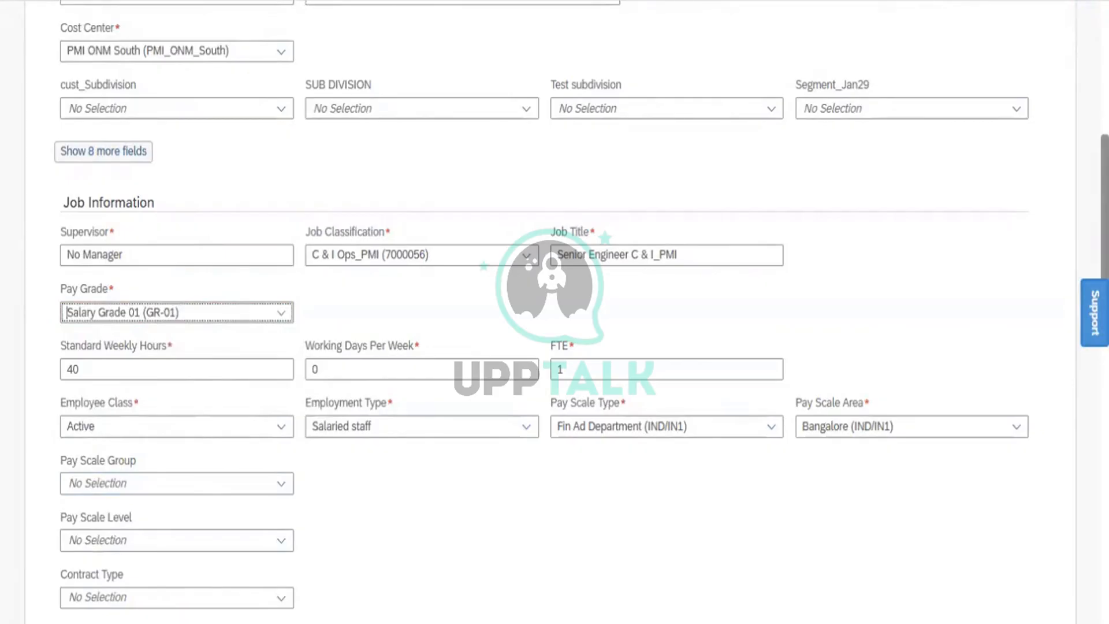
pyautogui.scroll(-20, 555, 312)
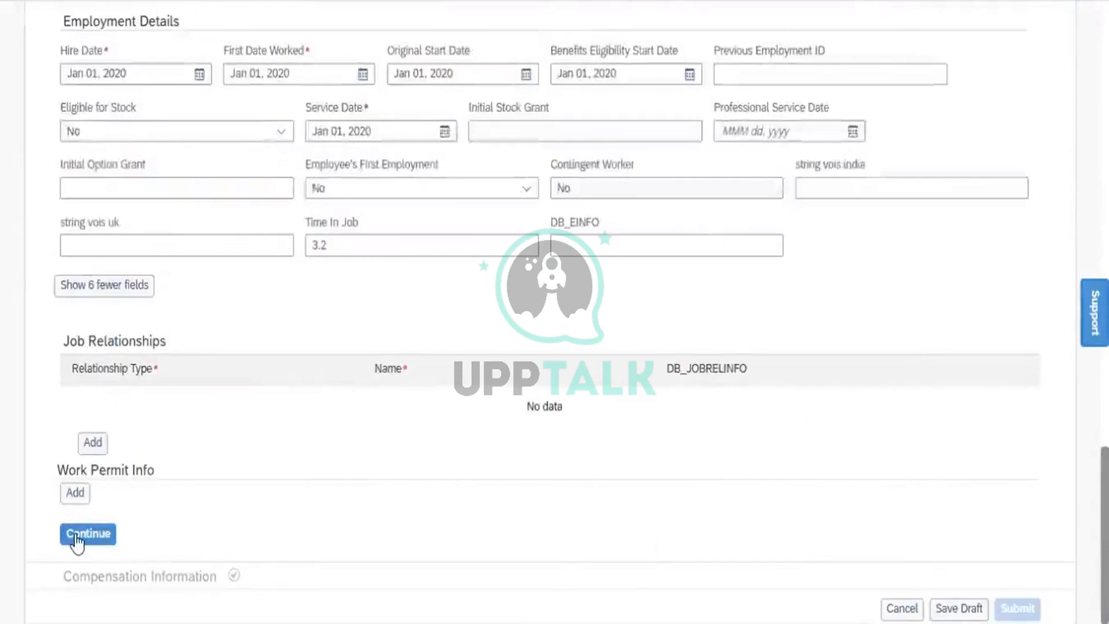
# - Continue past Job Information and collapse it to reveal Compensation Information
pyautogui.click(75, 537)
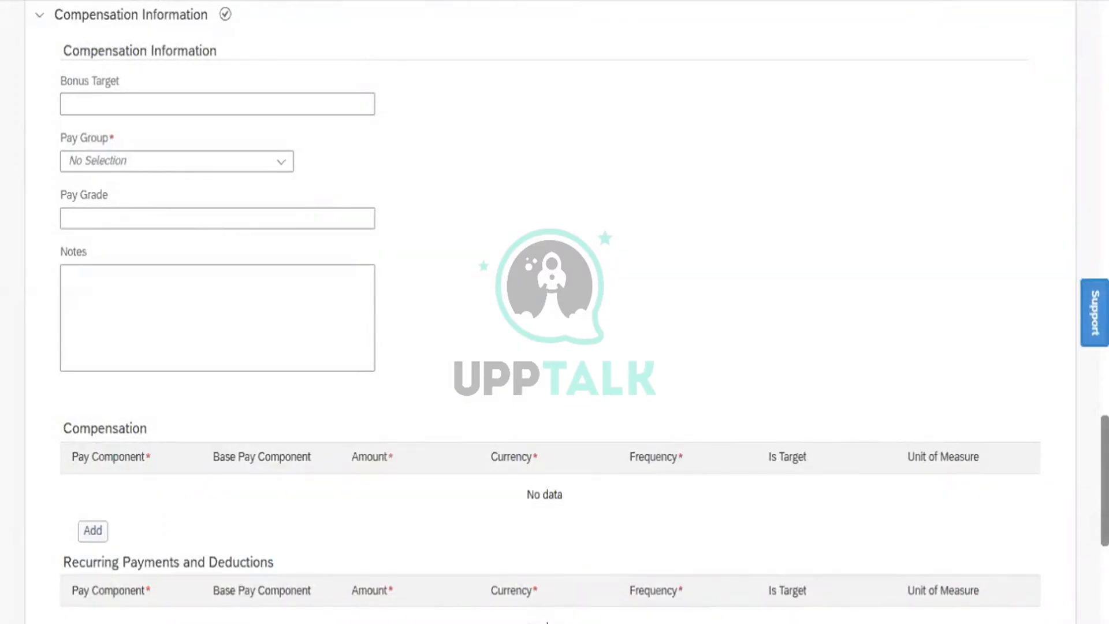
pyautogui.scroll(20, 267, 132)
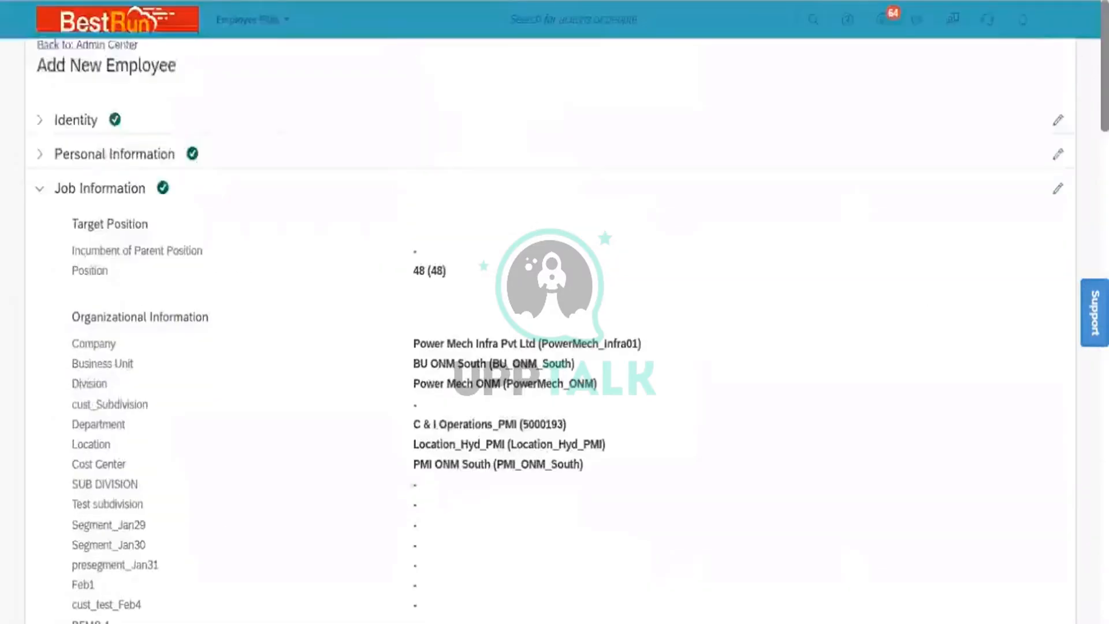
pyautogui.click(37, 191)
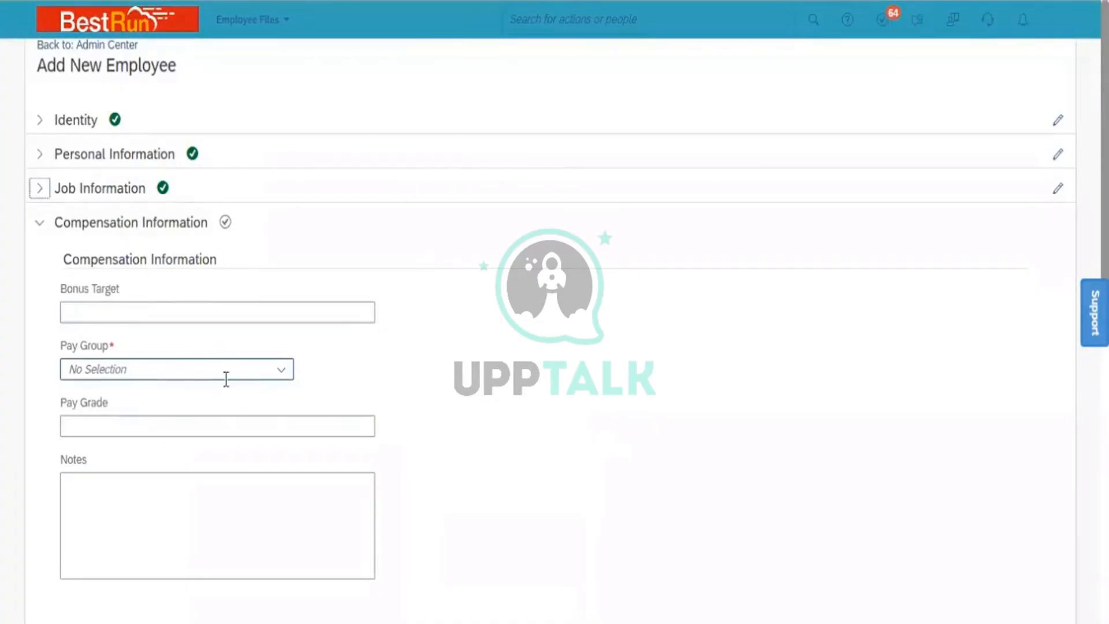
# - Search N6 and pick India Monthly (N6) as the Pay Group, then scroll to Submit
pyautogui.click(242, 369)
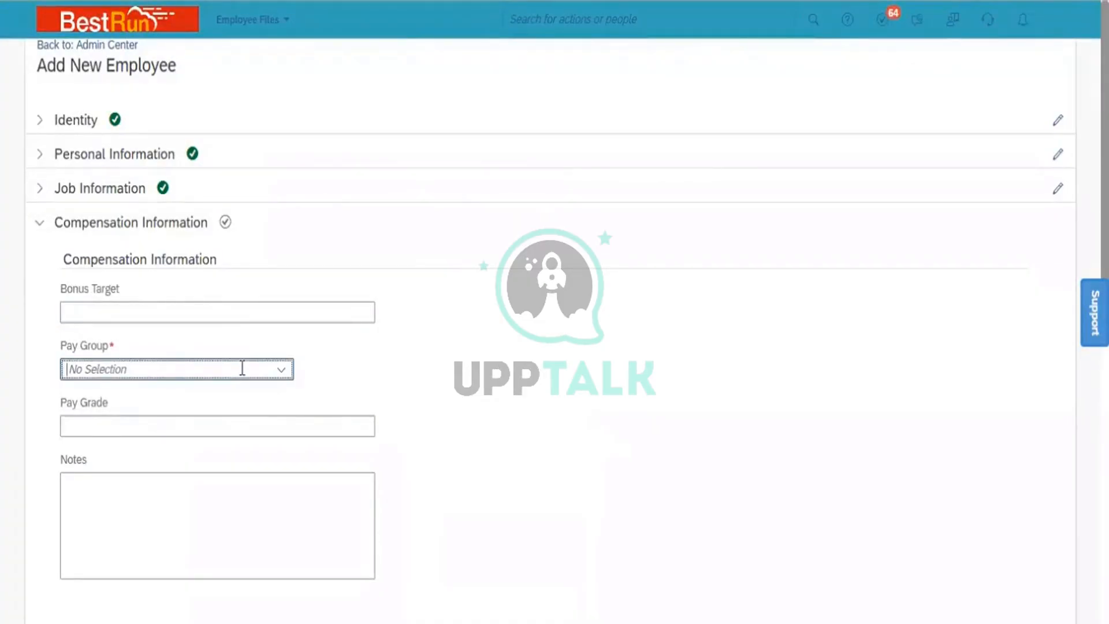
pyautogui.write('N6')
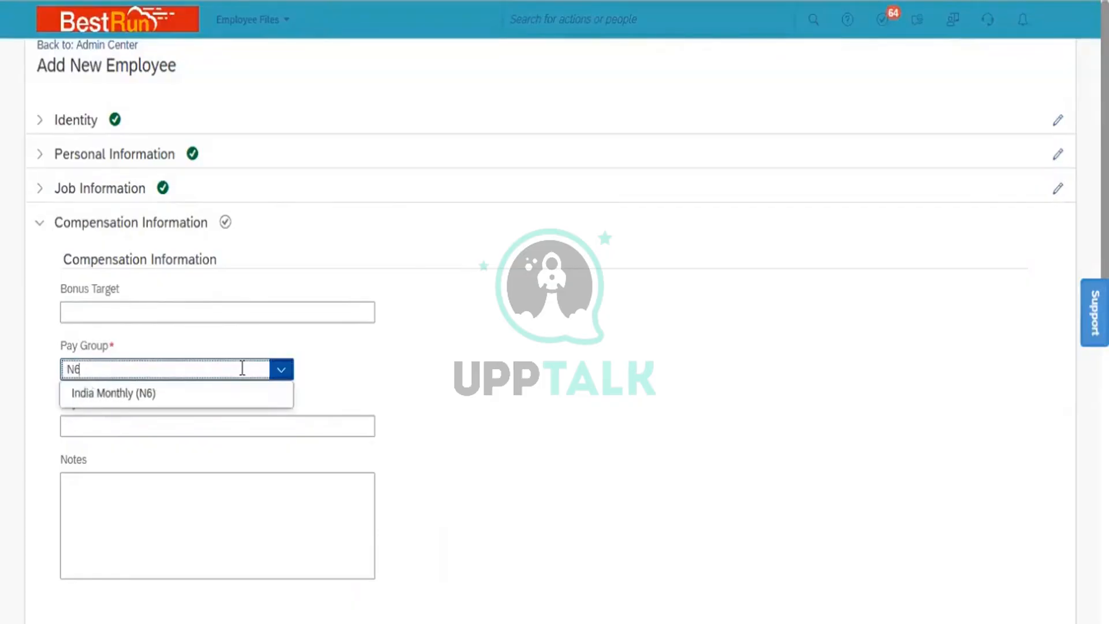
pyautogui.click(191, 393)
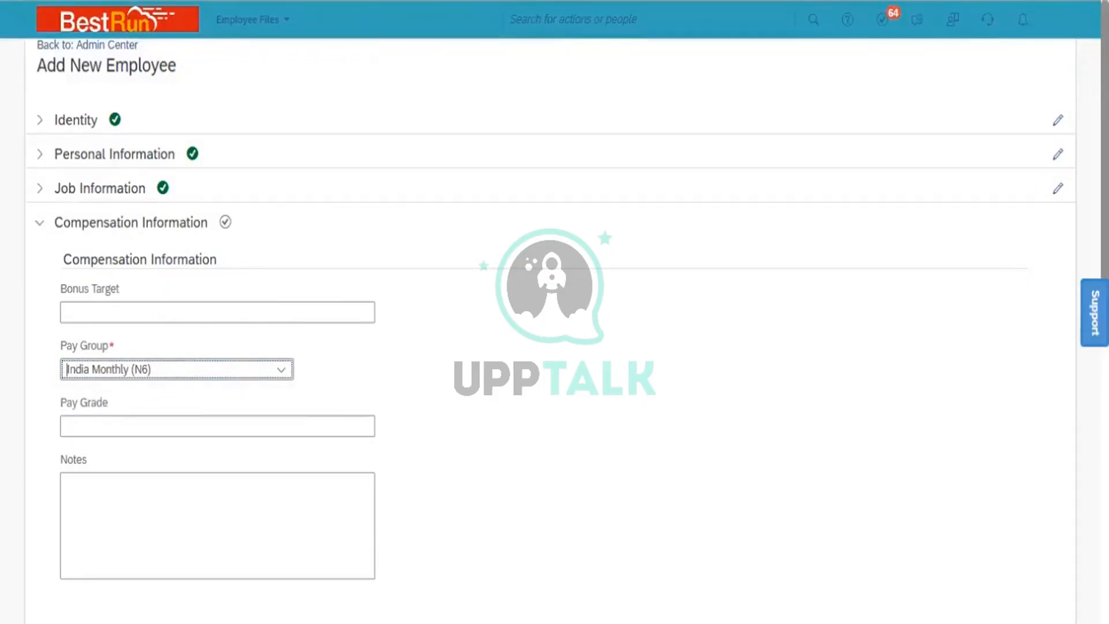
pyautogui.scroll(-10, 958, 586)
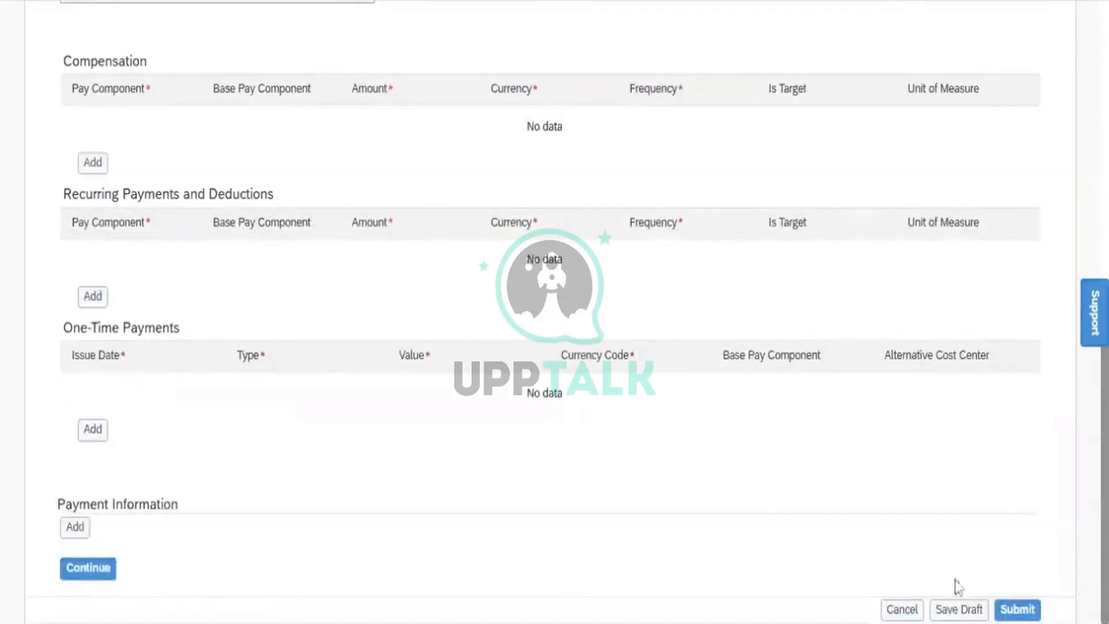
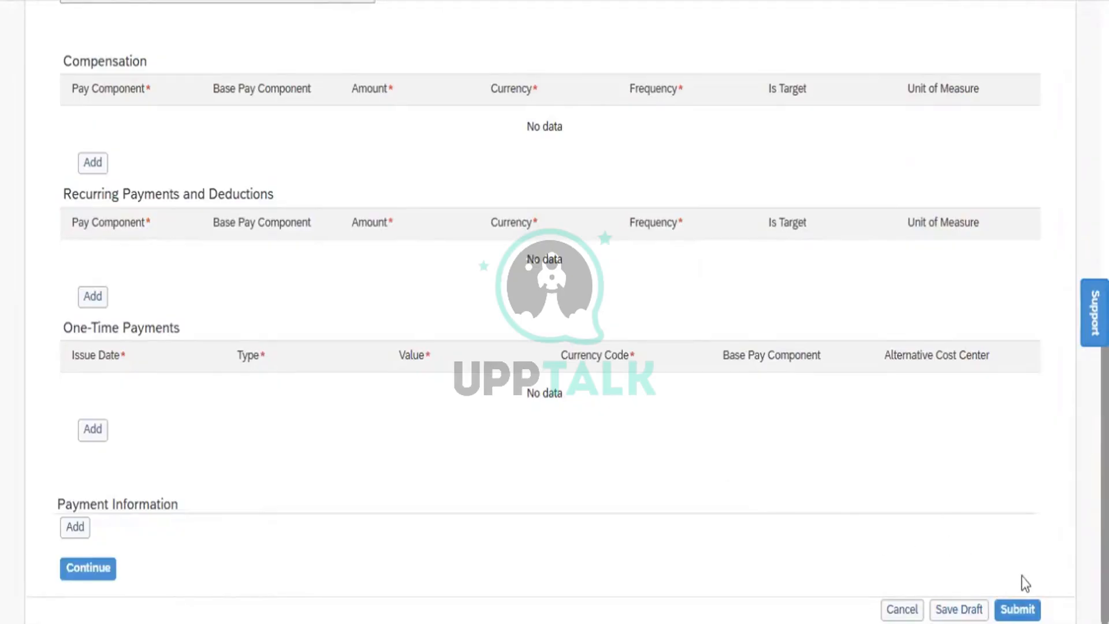
# - Submit the new employee's hire record and confirm the 01/01/2020 hire date
pyautogui.click(1018, 610)
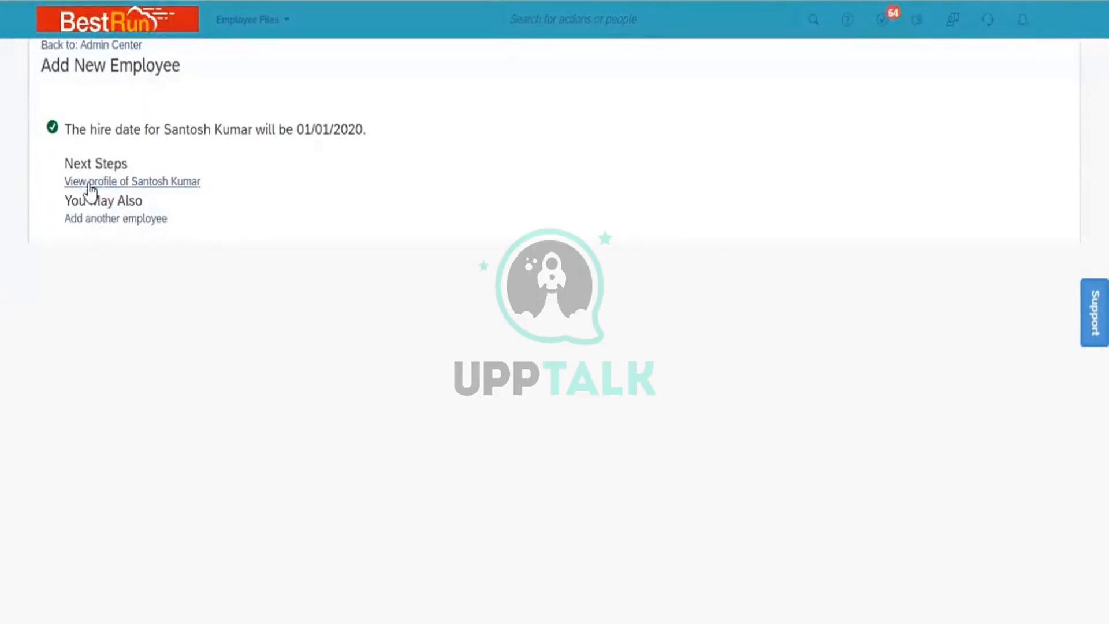
# - Open the new hire's profile and review its Personal Information and Employment sections
pyautogui.click(162, 182)
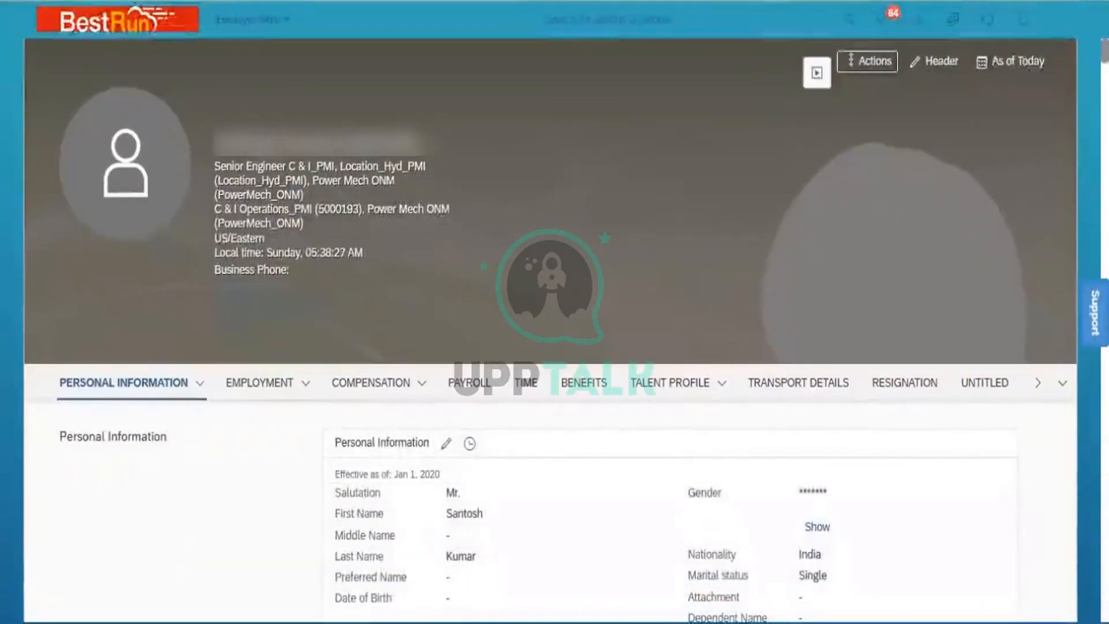
pyautogui.scroll(-5, 549, 347)
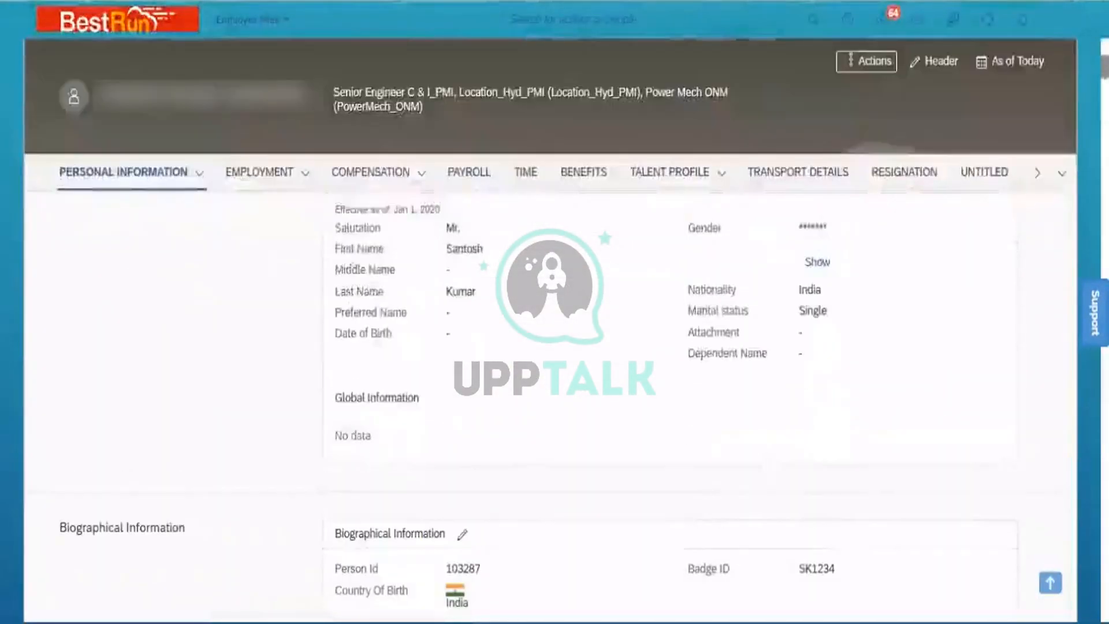
pyautogui.scroll(-5, 549, 346)
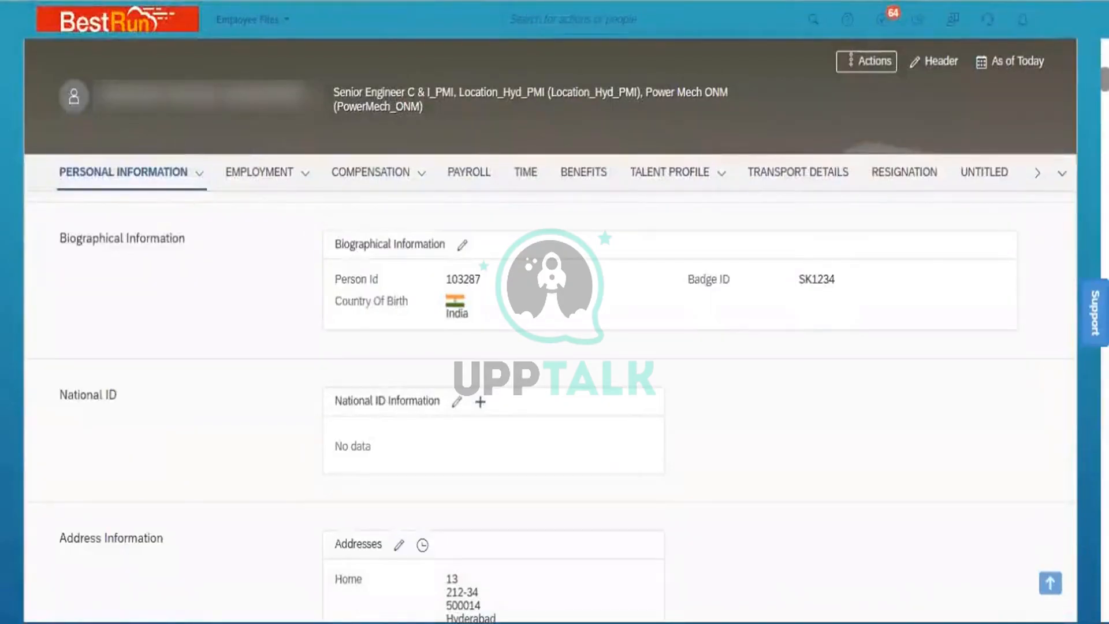
pyautogui.scroll(-3, 549, 346)
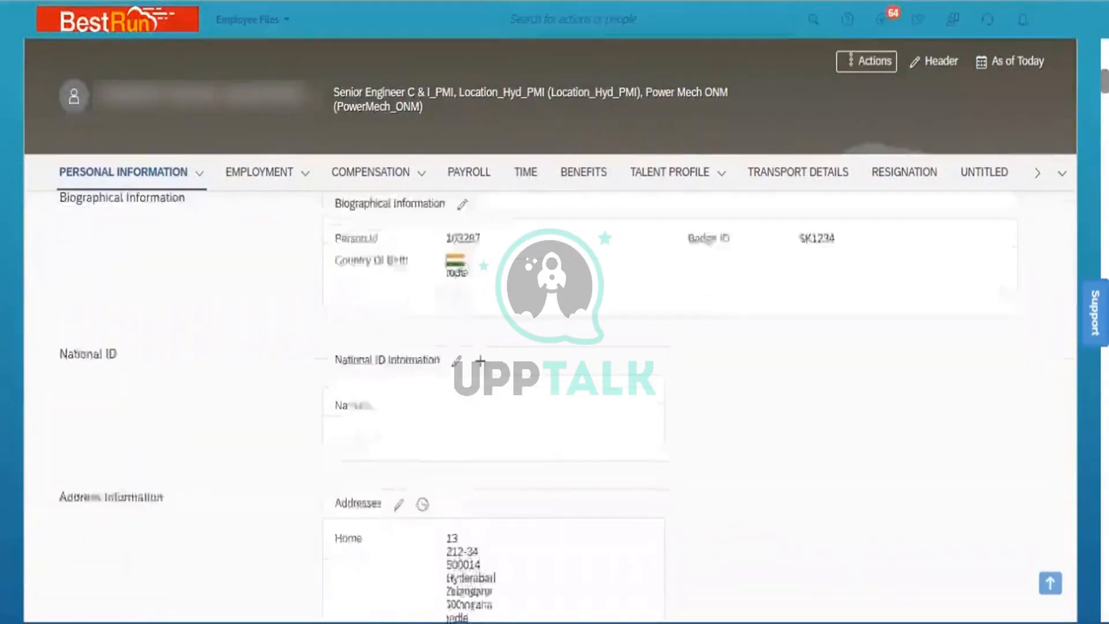
pyautogui.scroll(-2, 549, 347)
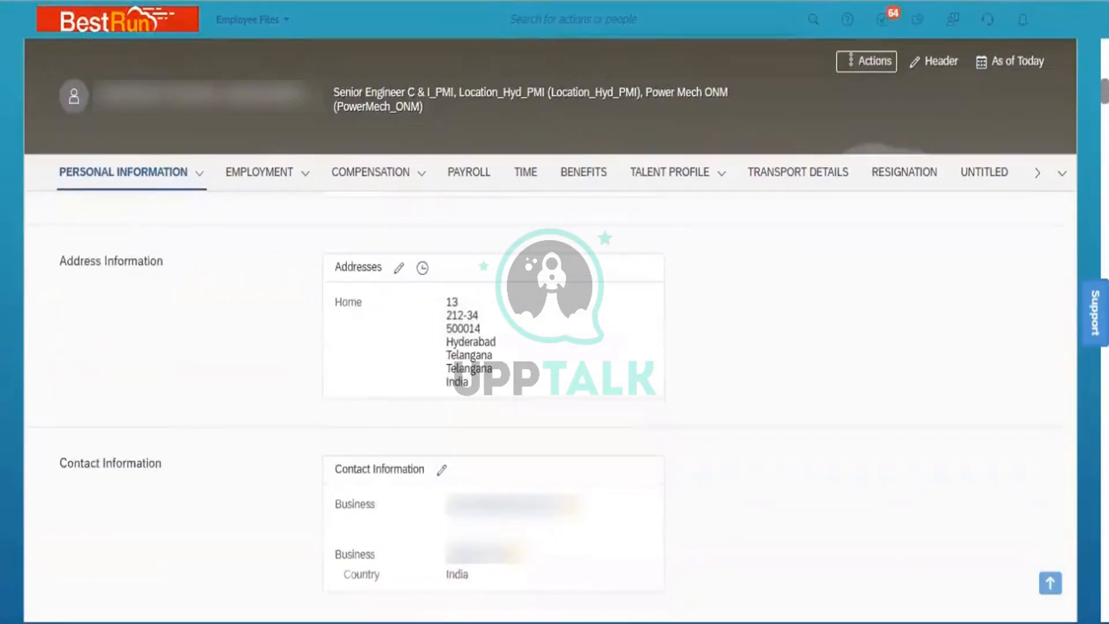
pyautogui.scroll(-2, 549, 347)
pyautogui.scroll(-2, 549, 347)
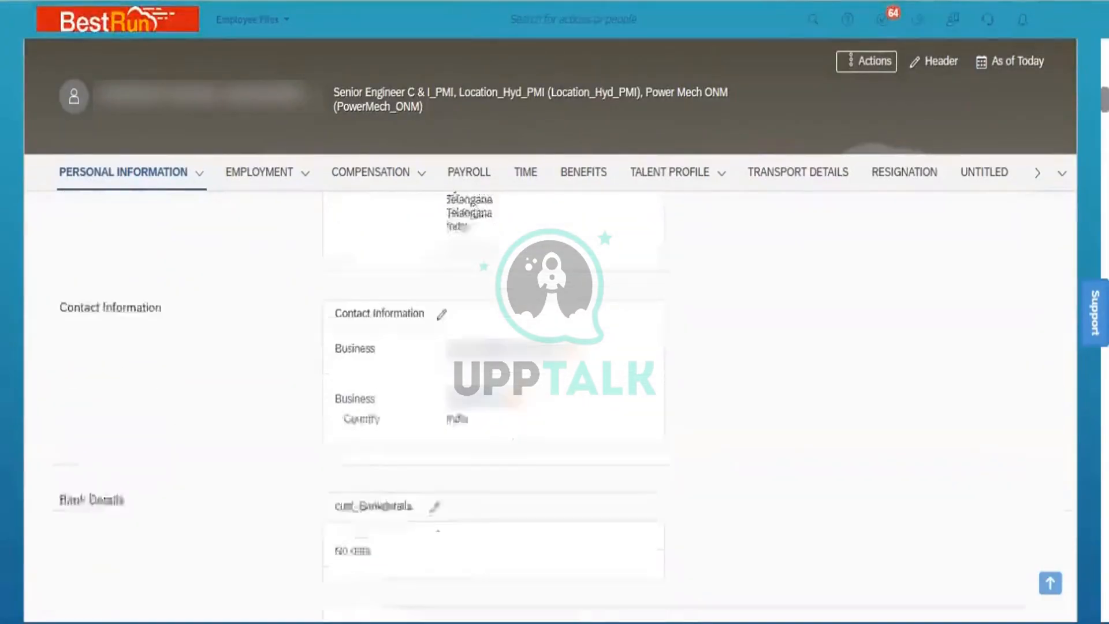
pyautogui.scroll(-2, 549, 346)
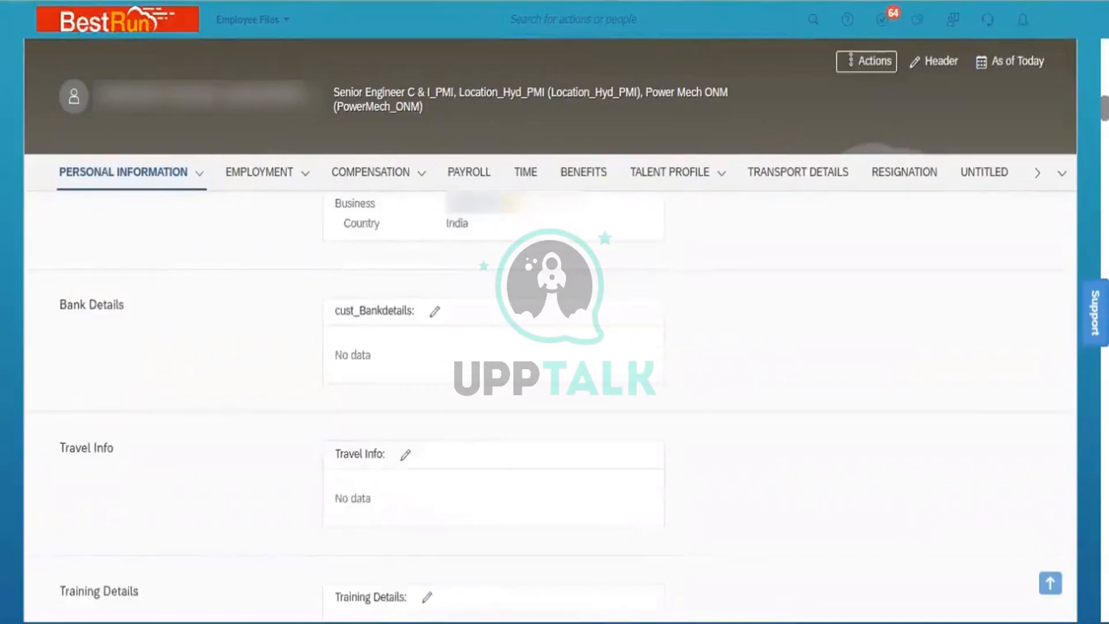
pyautogui.scroll(-2, 549, 346)
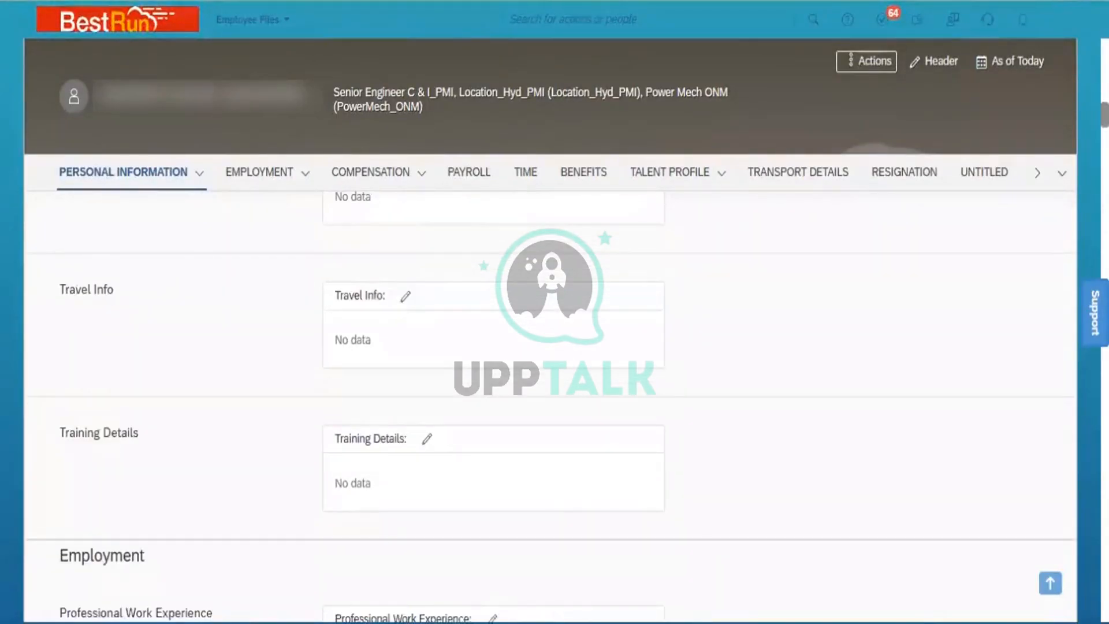
pyautogui.scroll(-7, 549, 347)
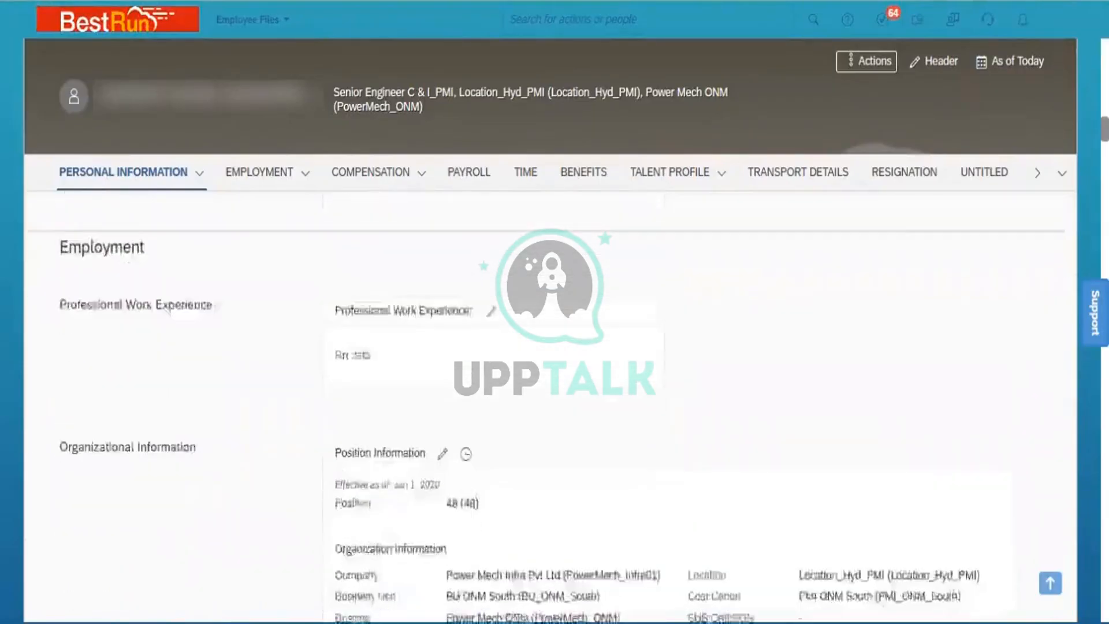
pyautogui.scroll(-5, 542, 393)
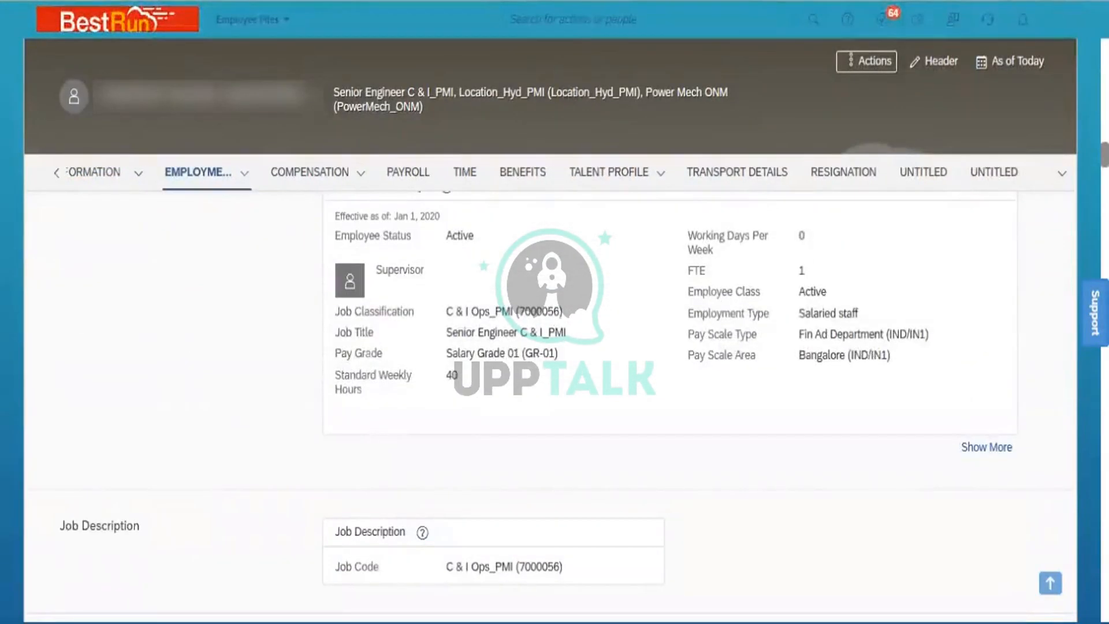
pyautogui.scroll(-3, 555, 405)
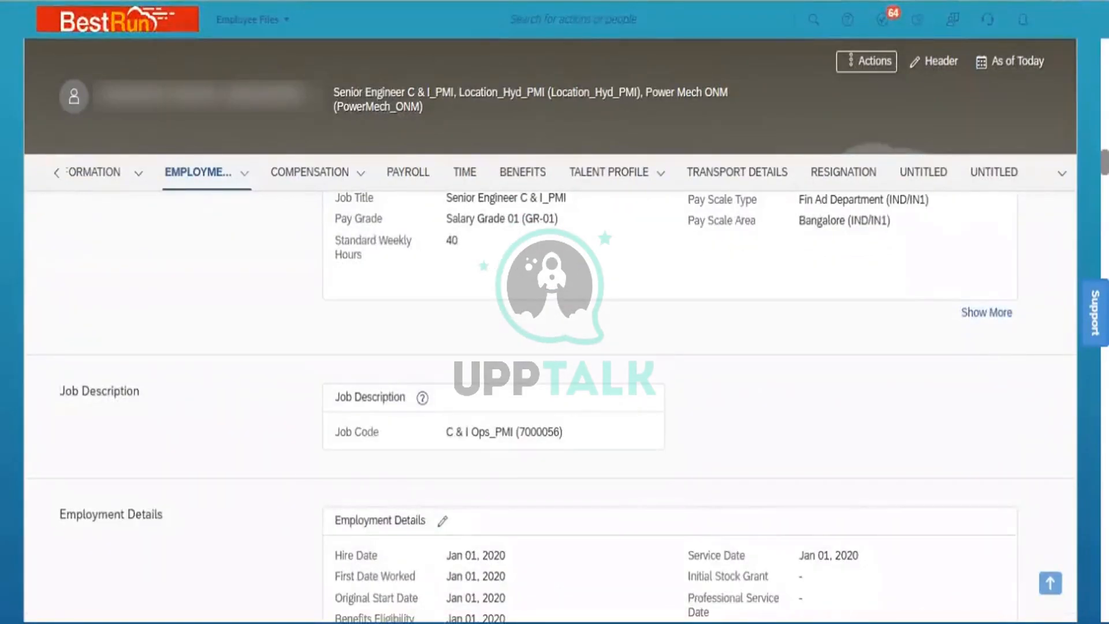
pyautogui.scroll(-4, 555, 405)
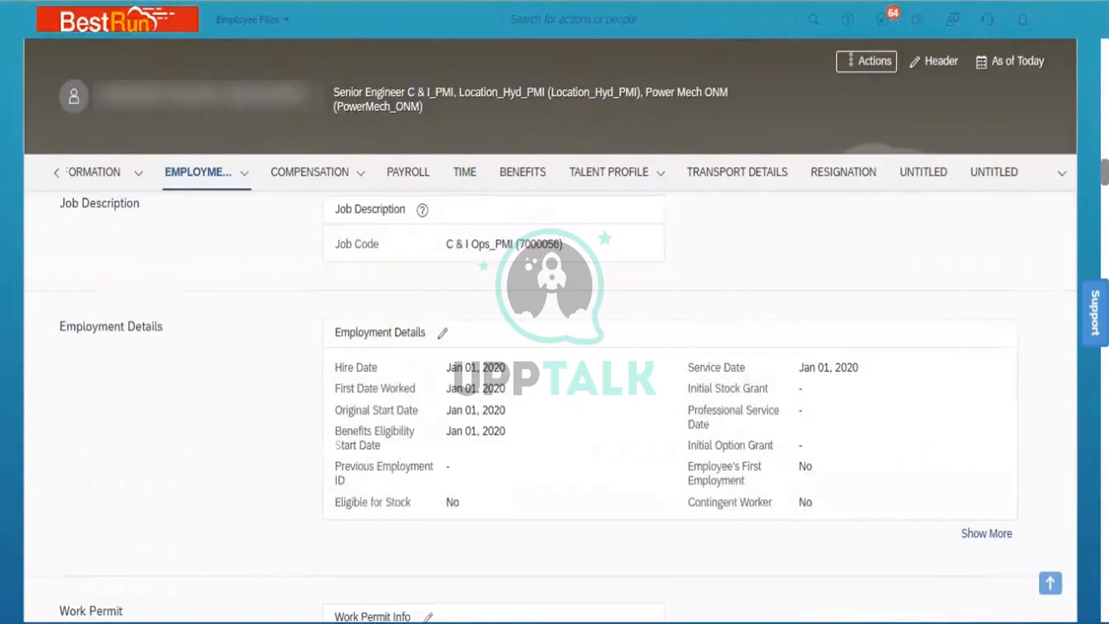
pyautogui.scroll(-8, 554, 404)
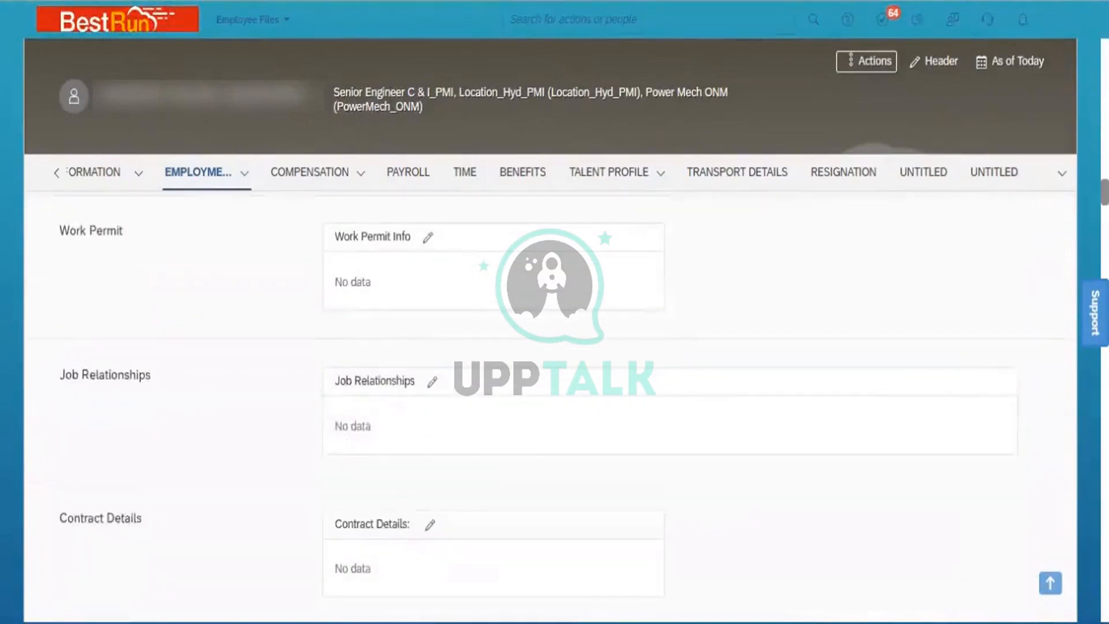
pyautogui.scroll(-8, 555, 405)
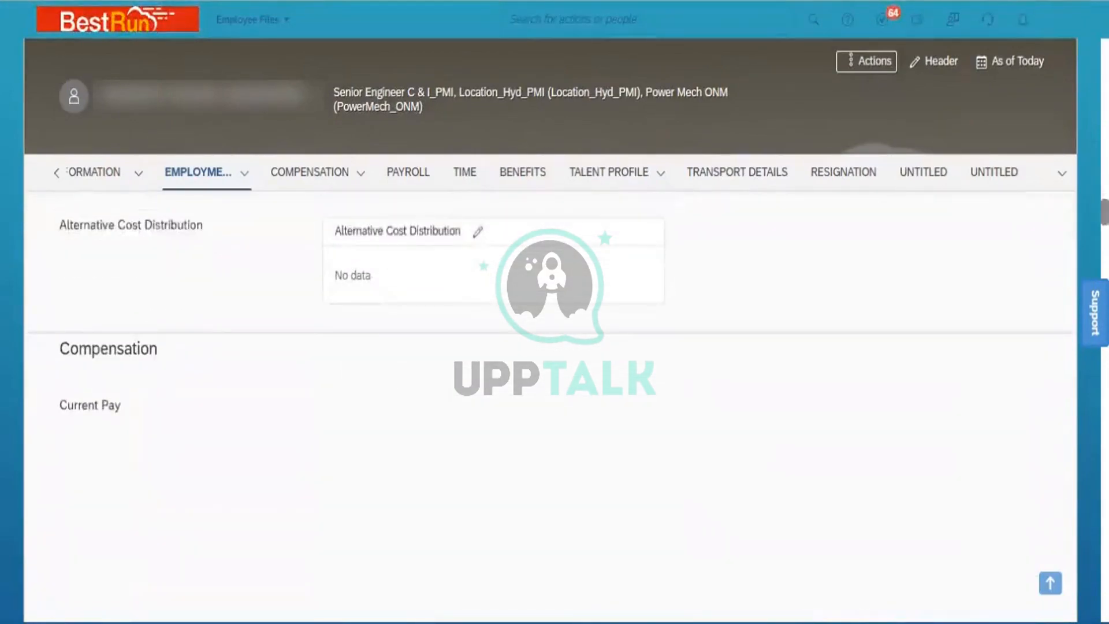
pyautogui.scroll(20, 554, 404)
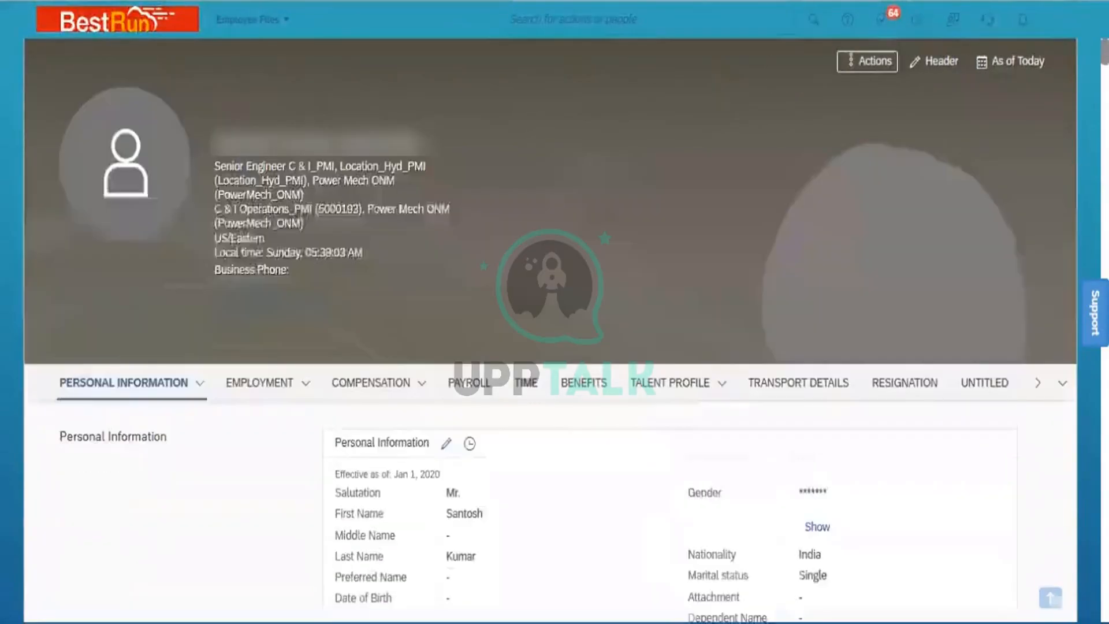
# - Jump to the Senior Engineer C & I_PMI's Org Chart from the profile's Actions menu
pyautogui.click(873, 62)
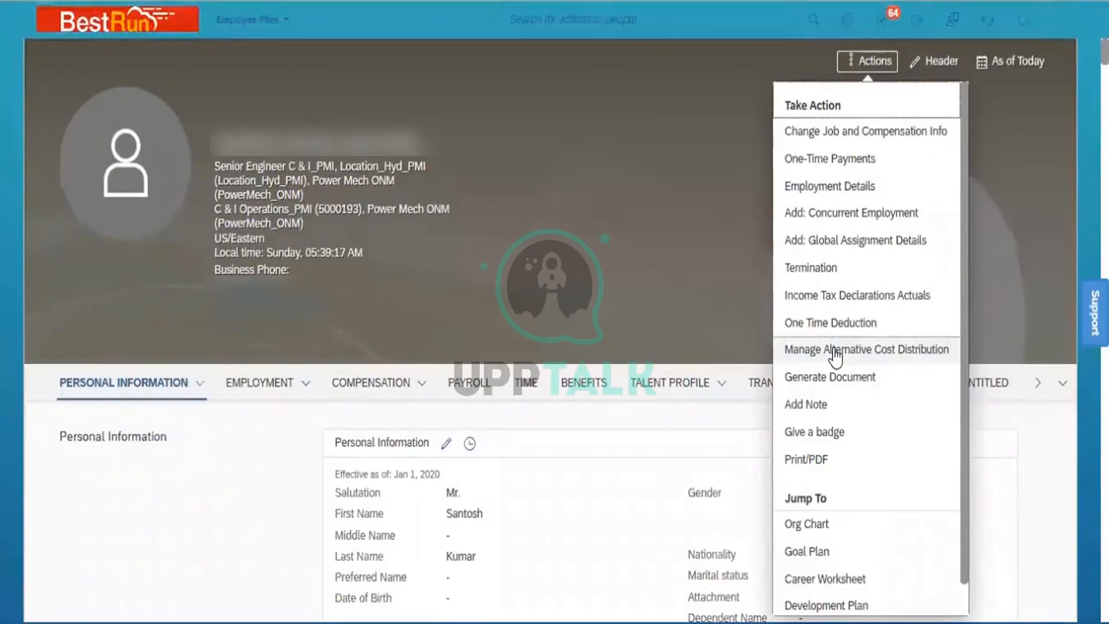
pyautogui.click(720, 428)
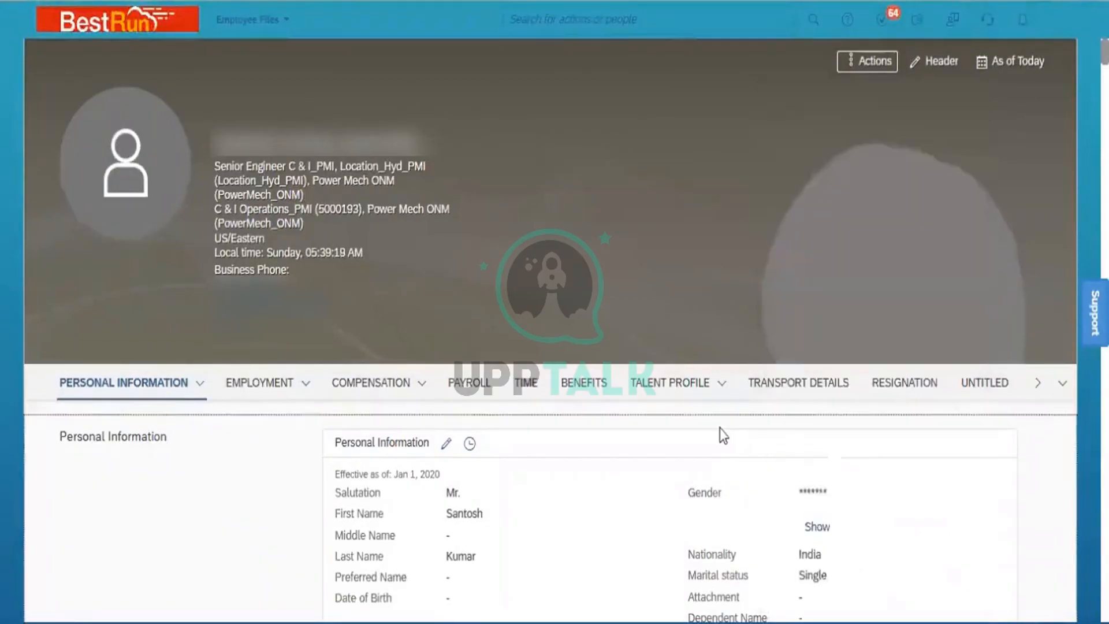
pyautogui.click(715, 383)
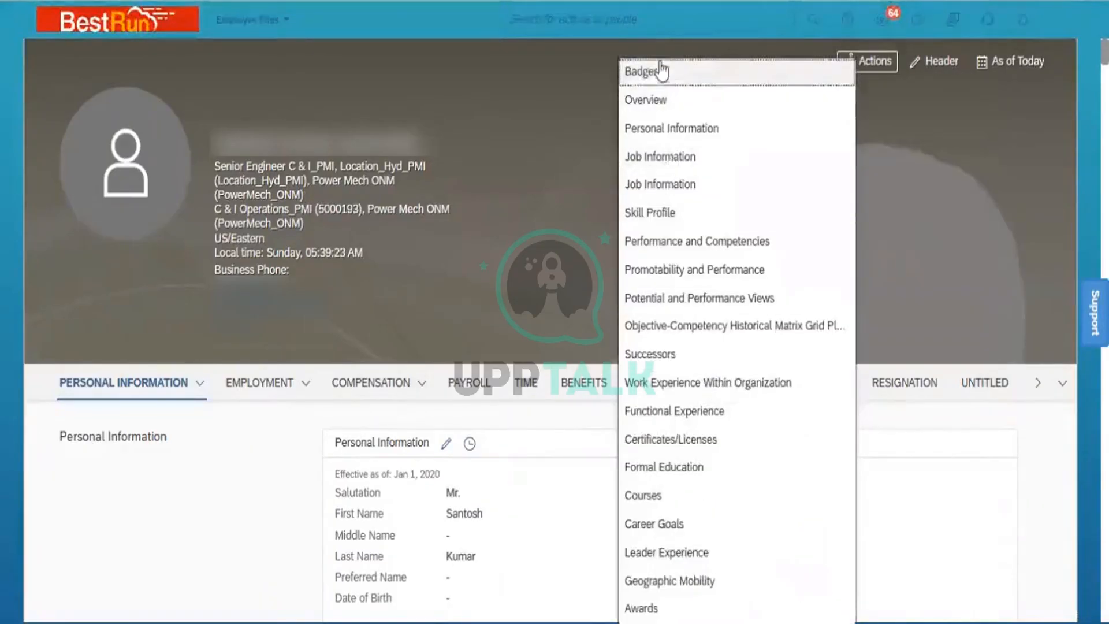
pyautogui.click(563, 428)
pyautogui.click(872, 66)
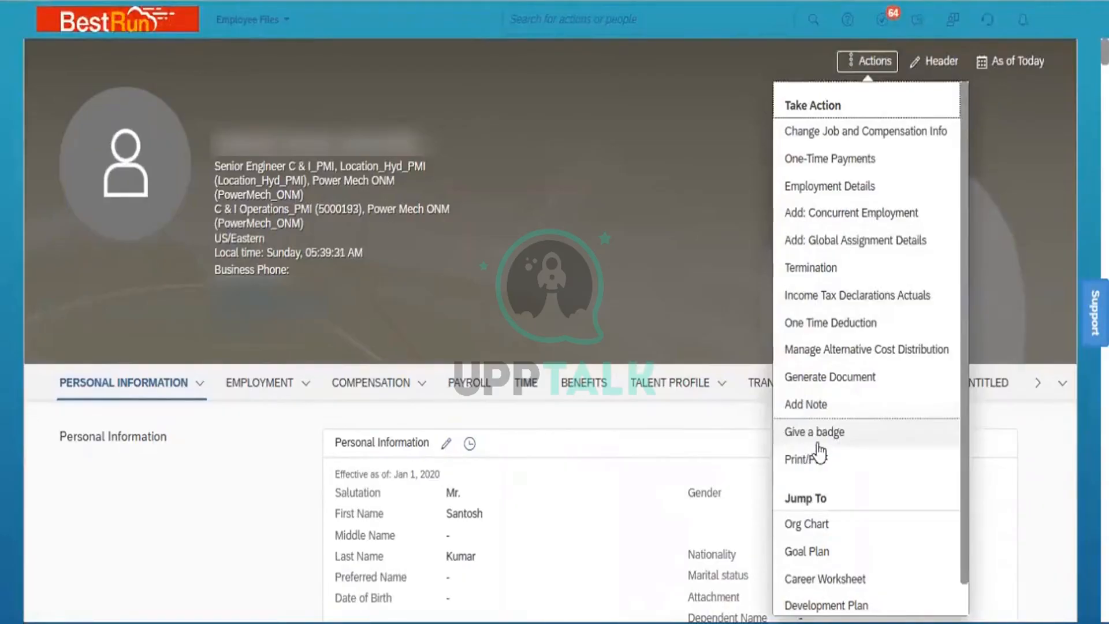
pyautogui.click(699, 428)
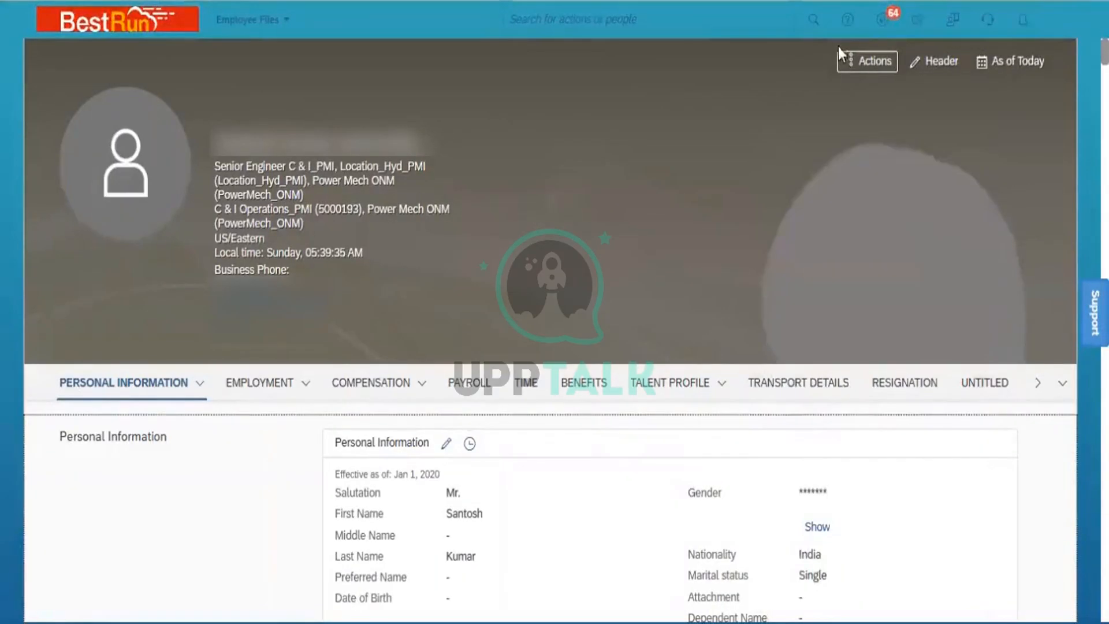
pyautogui.click(866, 61)
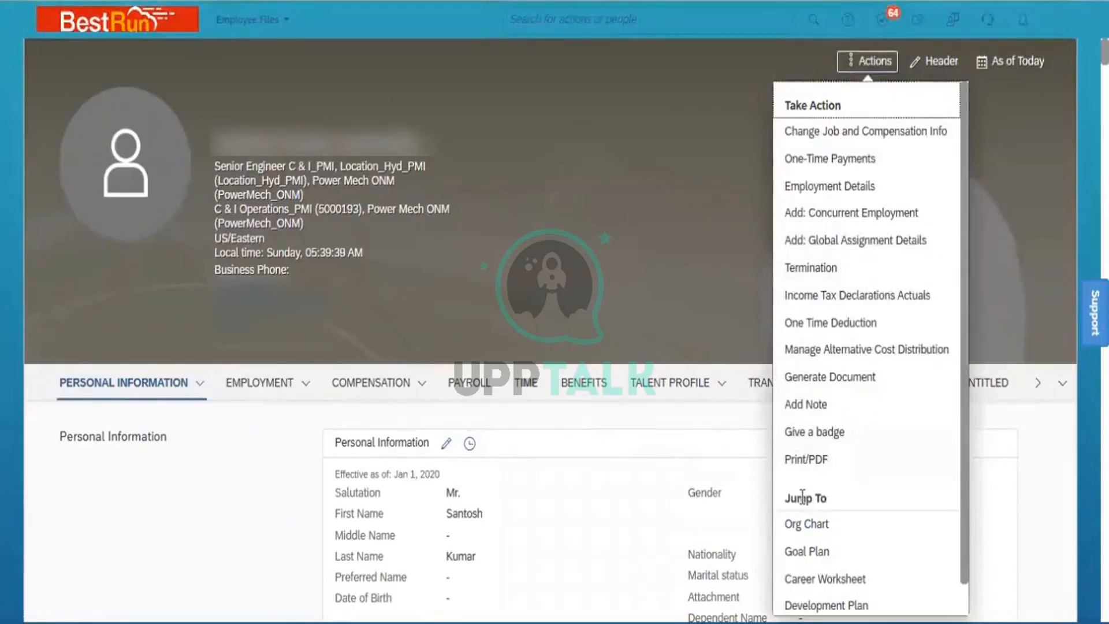
pyautogui.click(806, 524)
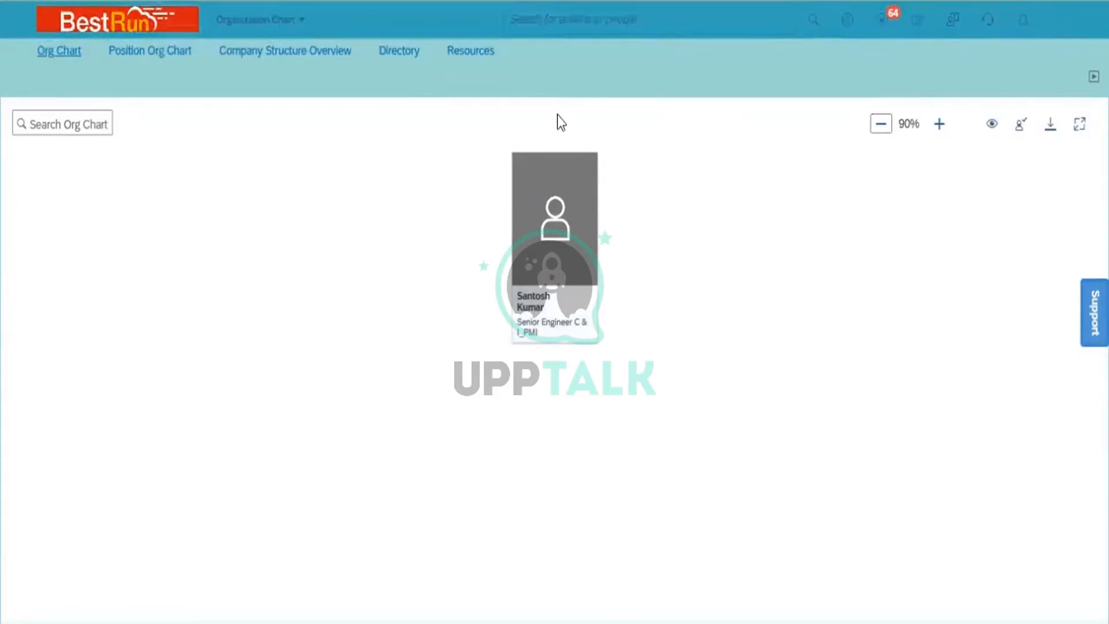
# - Search for the SVP Operations & Maintenance by name and open their employee profile
pyautogui.click(585, 26)
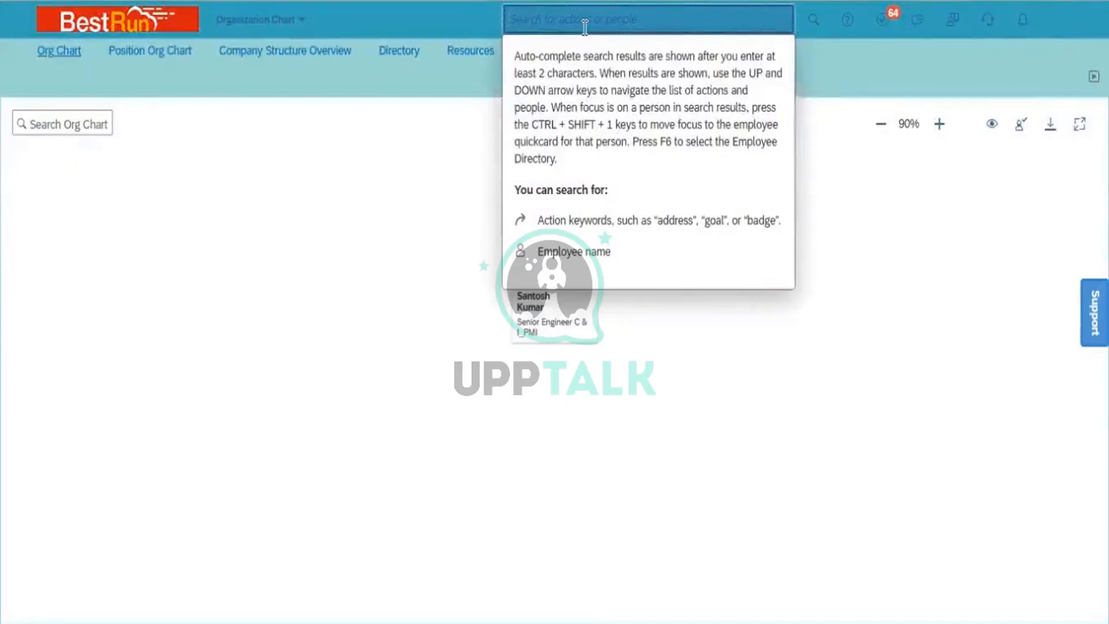
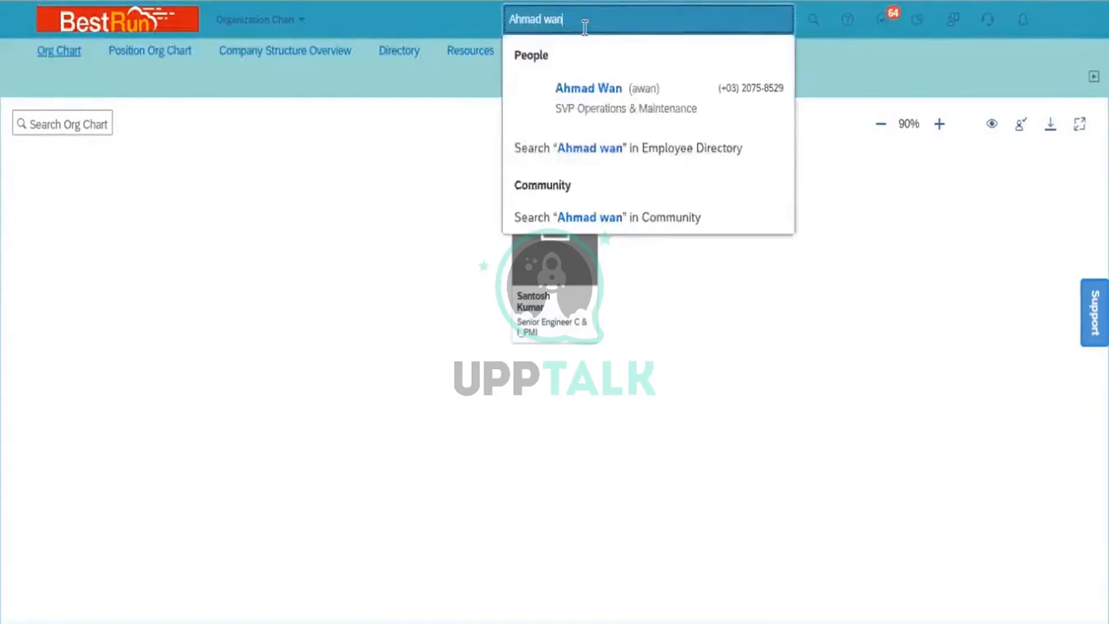
pyautogui.click(620, 110)
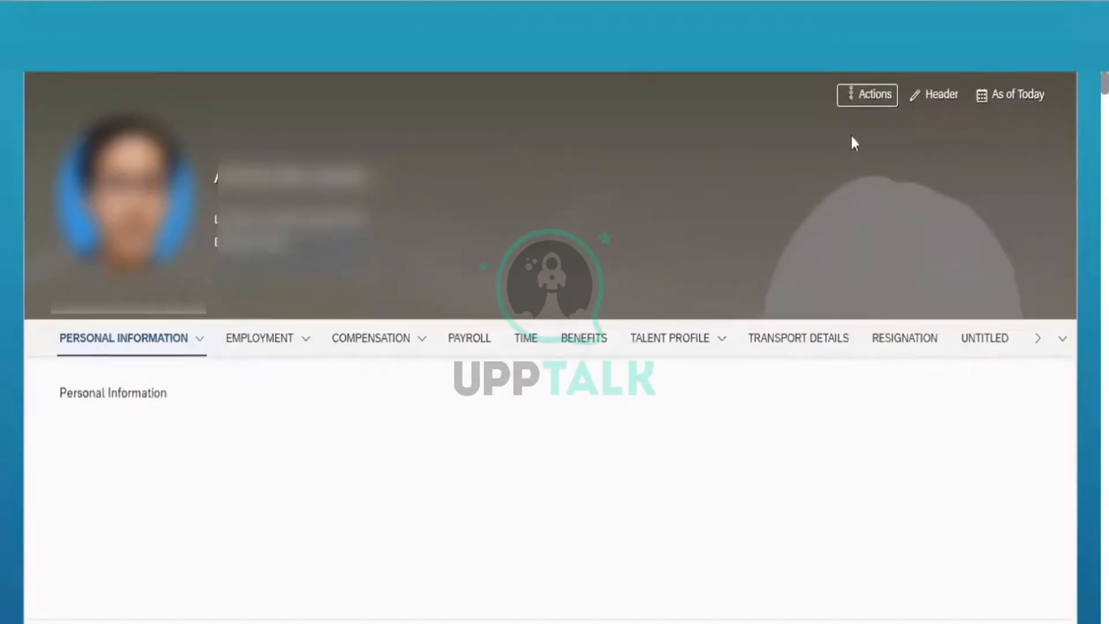
# - Move the org chart up one level to show the President SEA with five direct reports
pyautogui.click(877, 95)
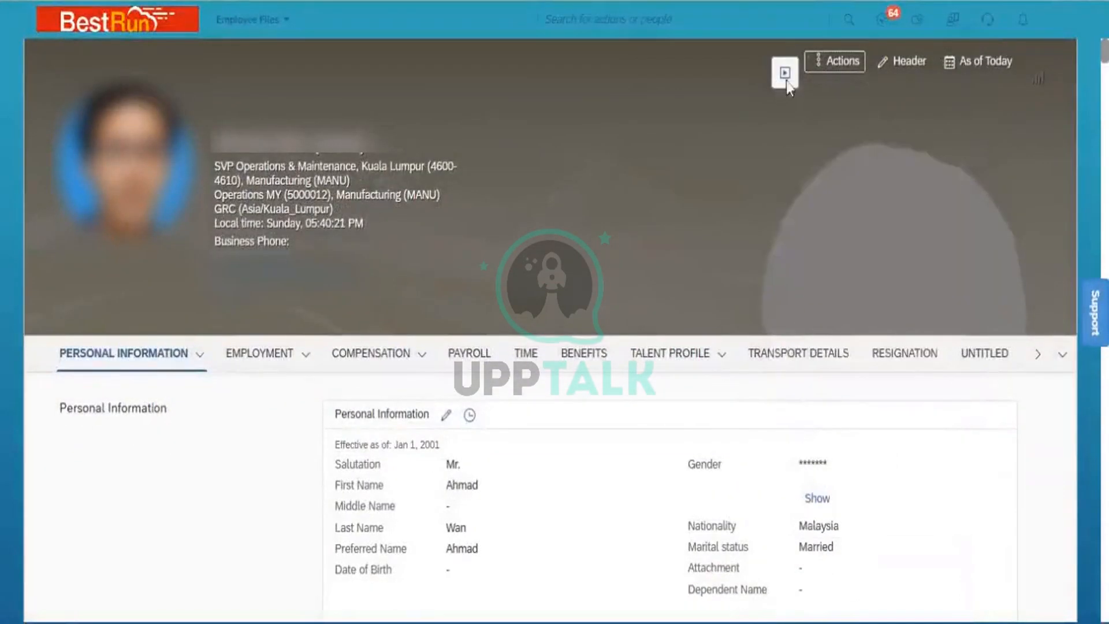
pyautogui.click(836, 64)
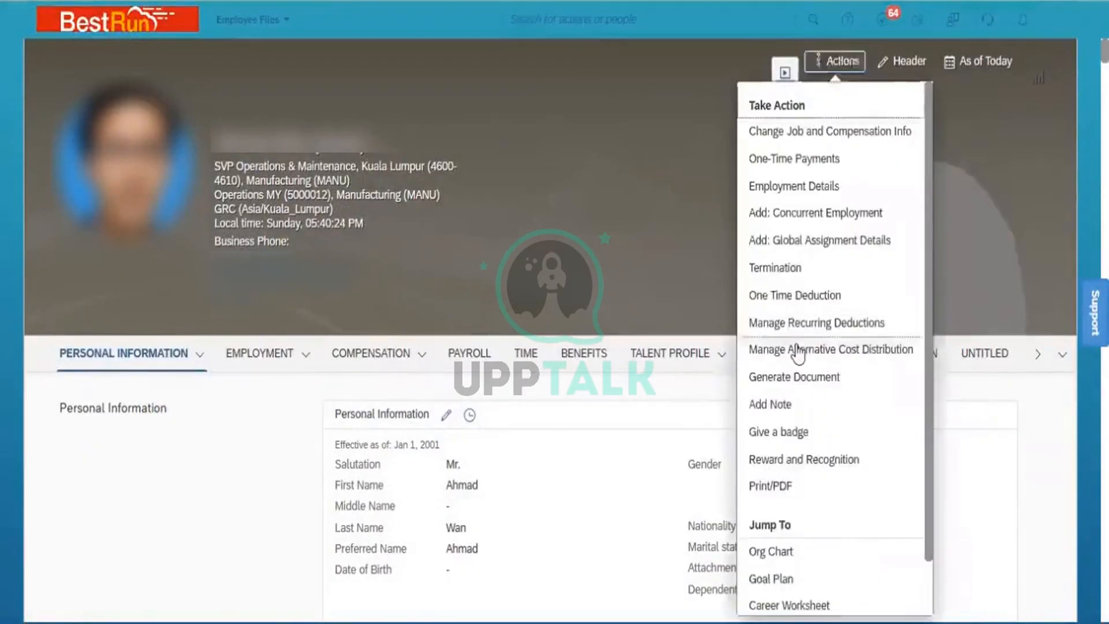
pyautogui.click(568, 525)
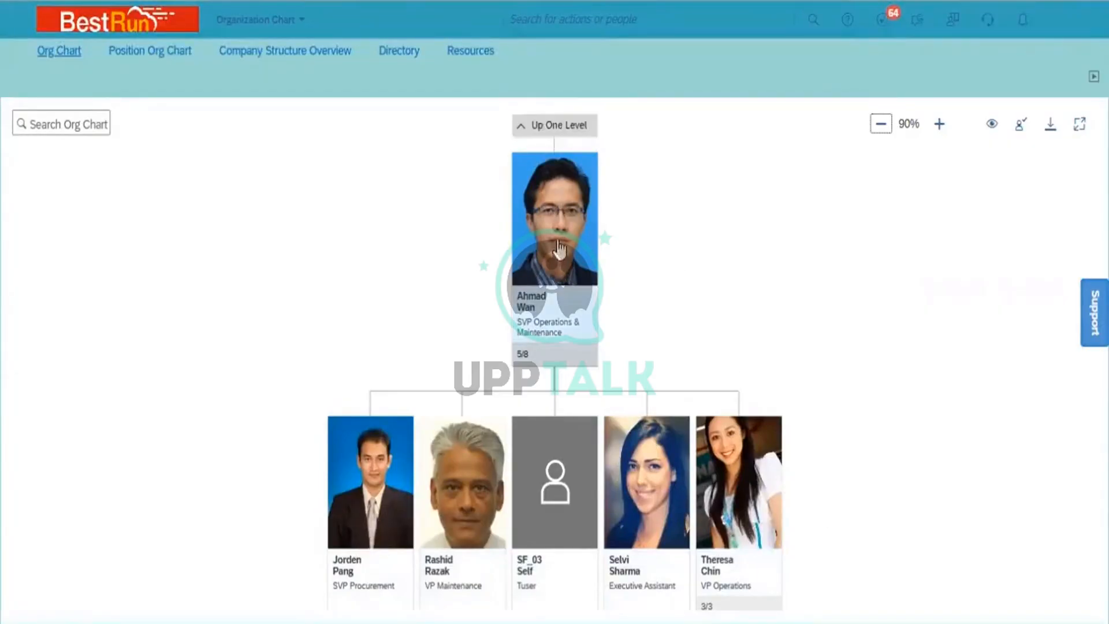
pyautogui.click(556, 126)
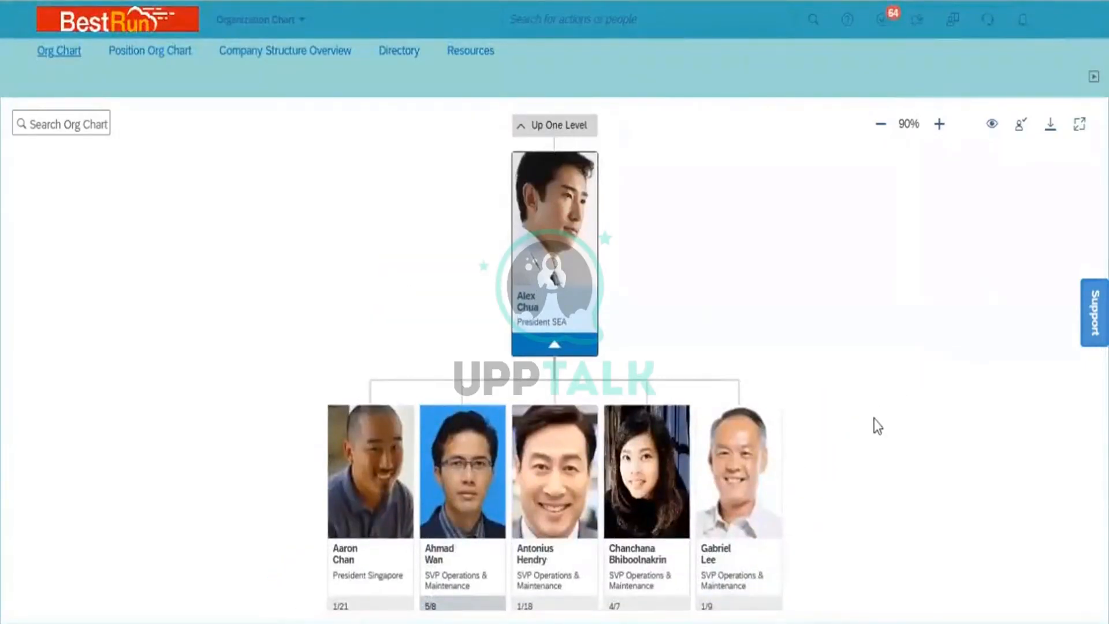
pyautogui.moveTo(879, 371); pyautogui.dragTo(860, 415)
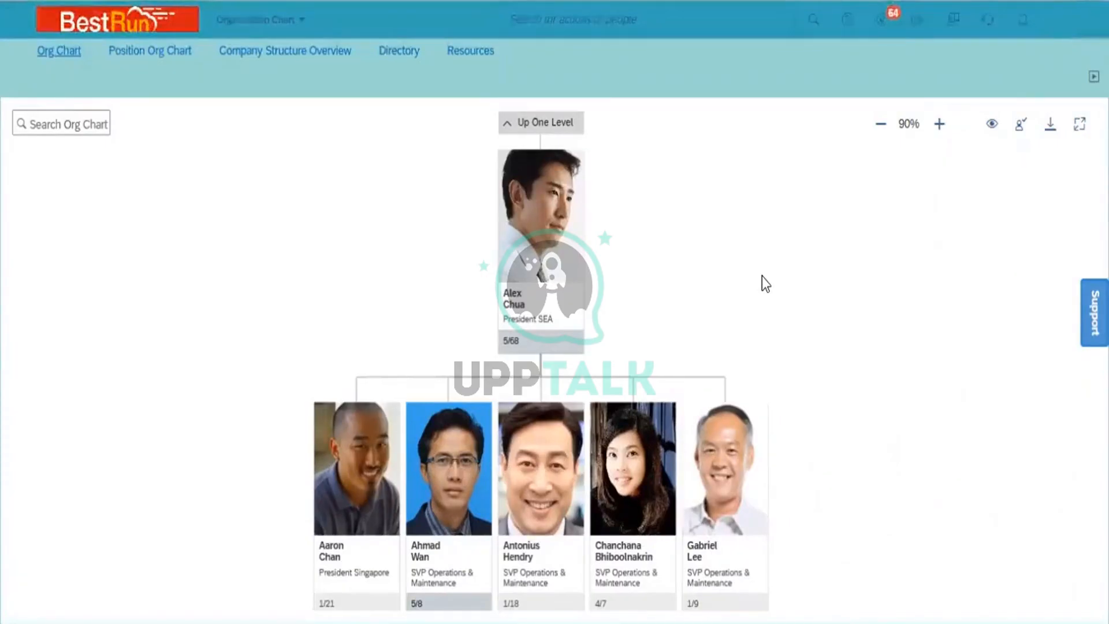
# - Search for the Senior Engineer C & I_PMI new hire by name and open their profile
pyautogui.click(551, 17)
pyautogui.write('Sari')
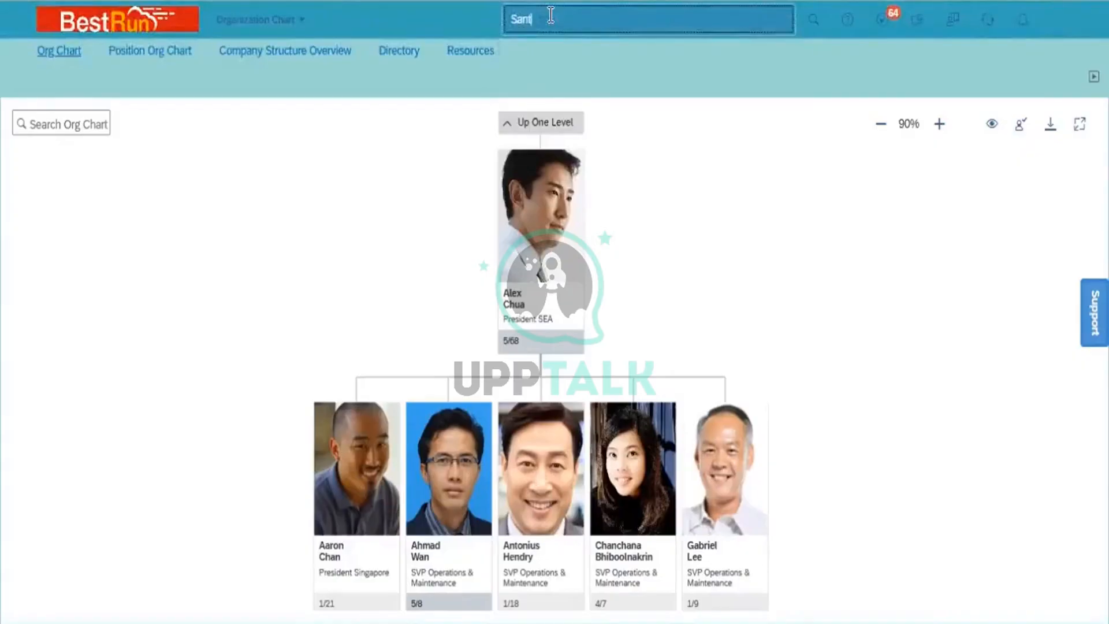
pyautogui.write('osh')
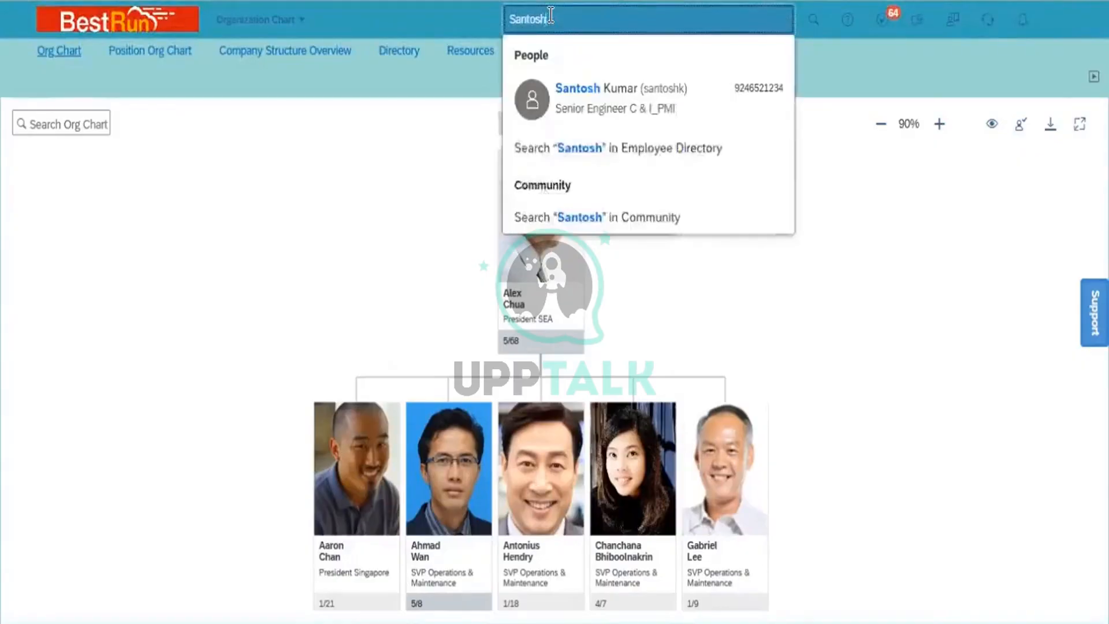
pyautogui.moveTo(608, 114)
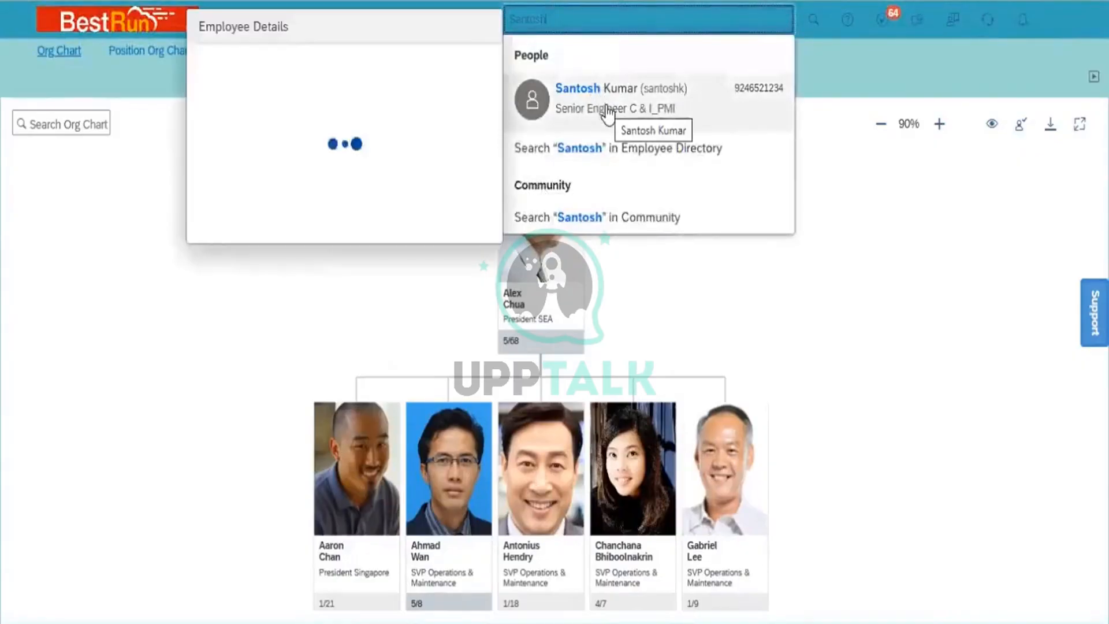
pyautogui.click(608, 114)
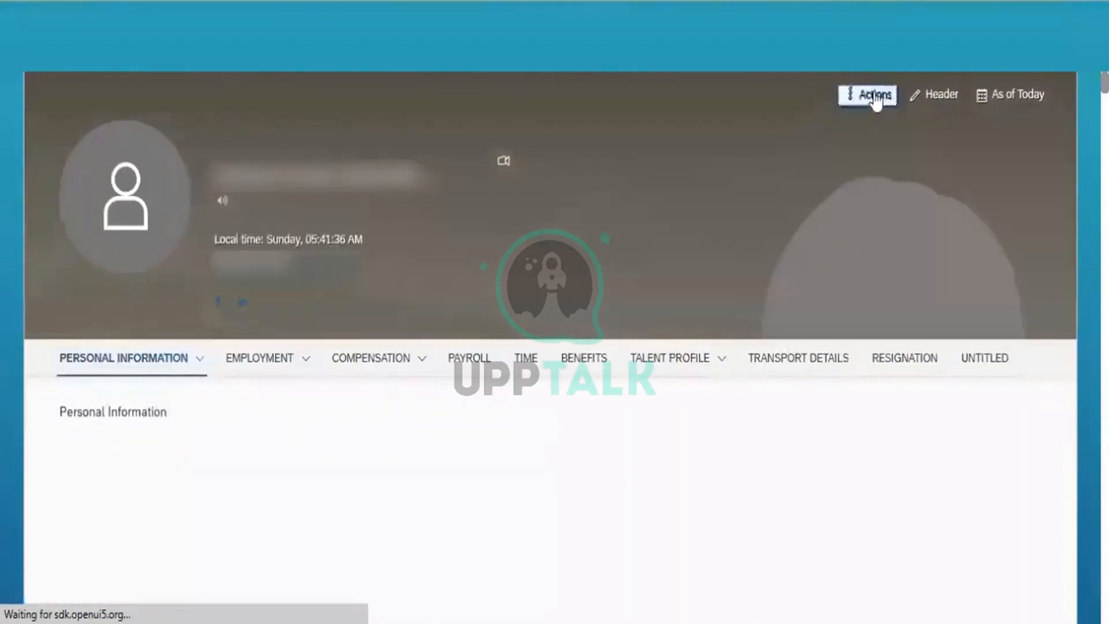
# - Choose Change Job and Compensation Info from the employee's Actions menu
pyautogui.click(876, 99)
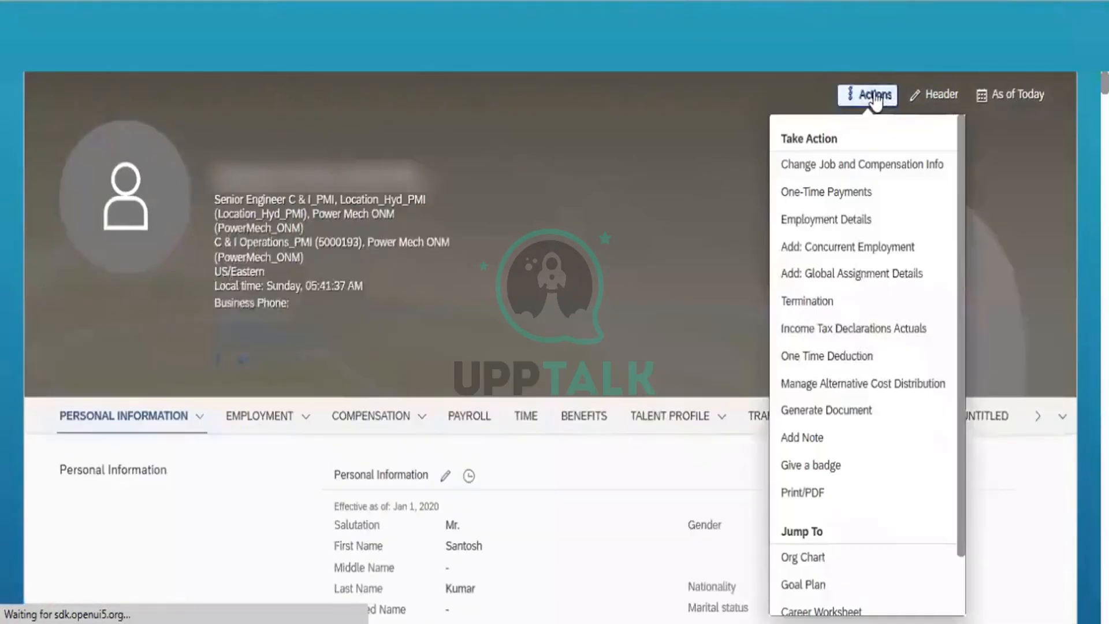
pyautogui.click(835, 166)
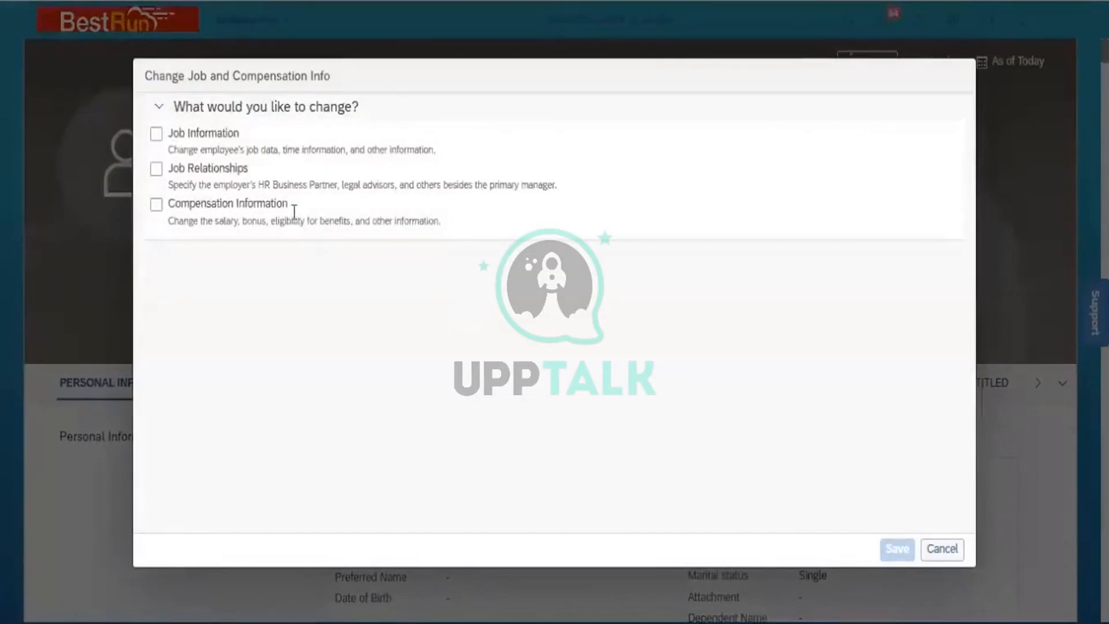
# - Select Job Information for change, effective Jan 01, 2023
pyautogui.click(155, 135)
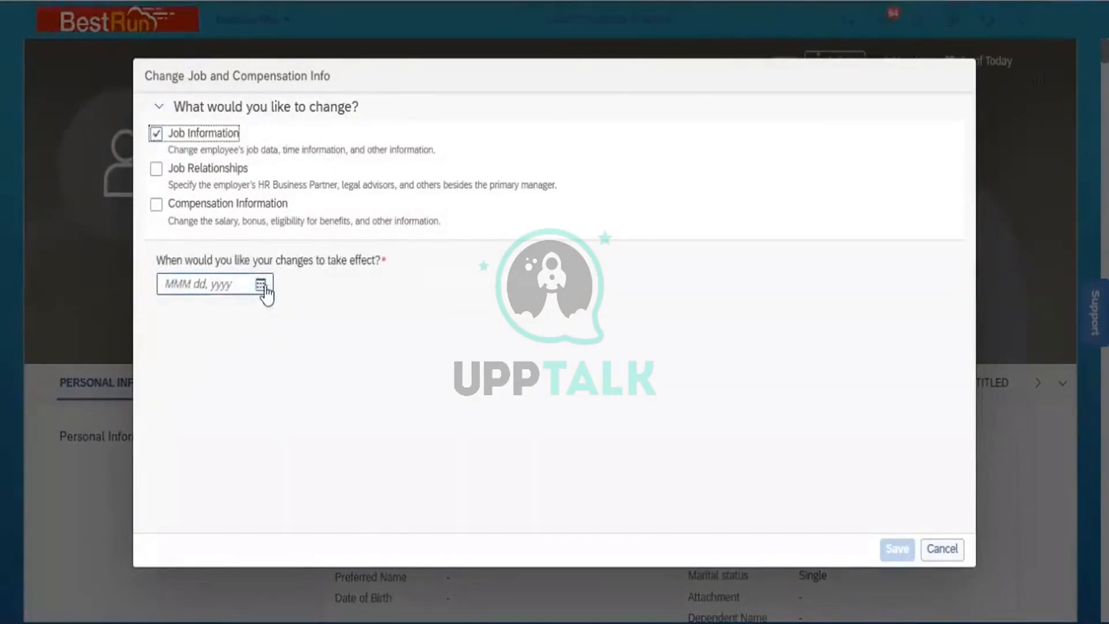
pyautogui.click(264, 289)
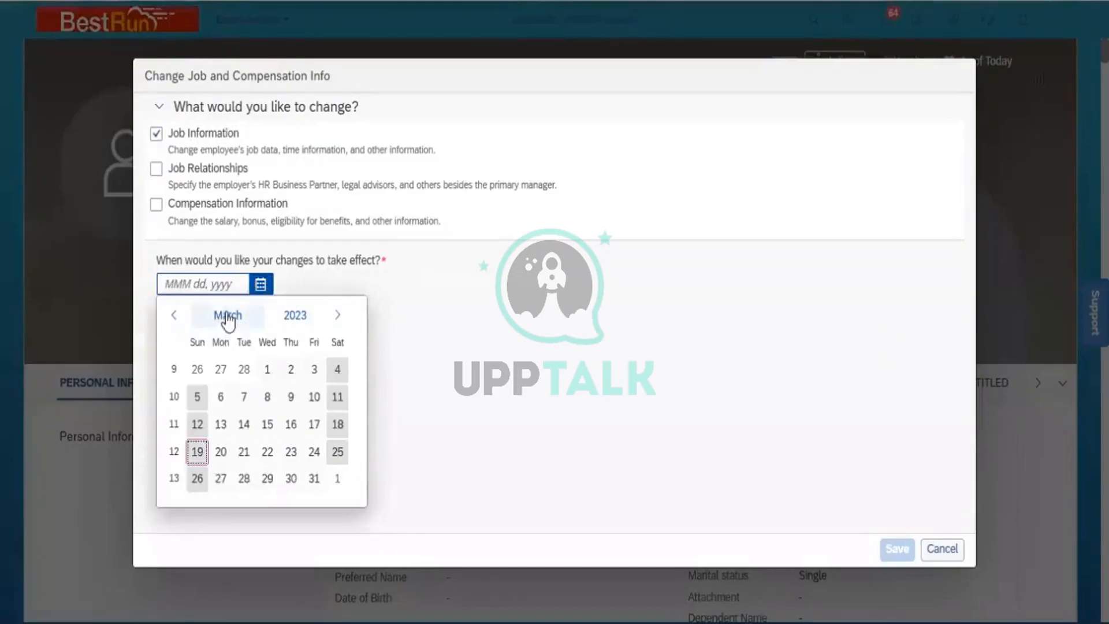
pyautogui.click(226, 317)
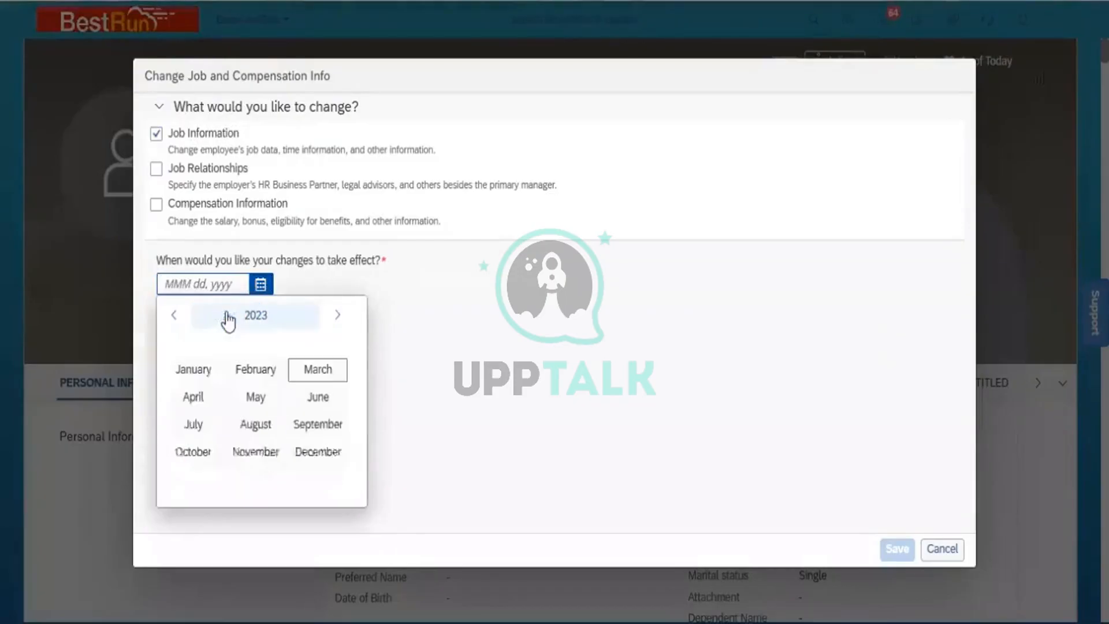
pyautogui.click(199, 369)
pyautogui.click(202, 373)
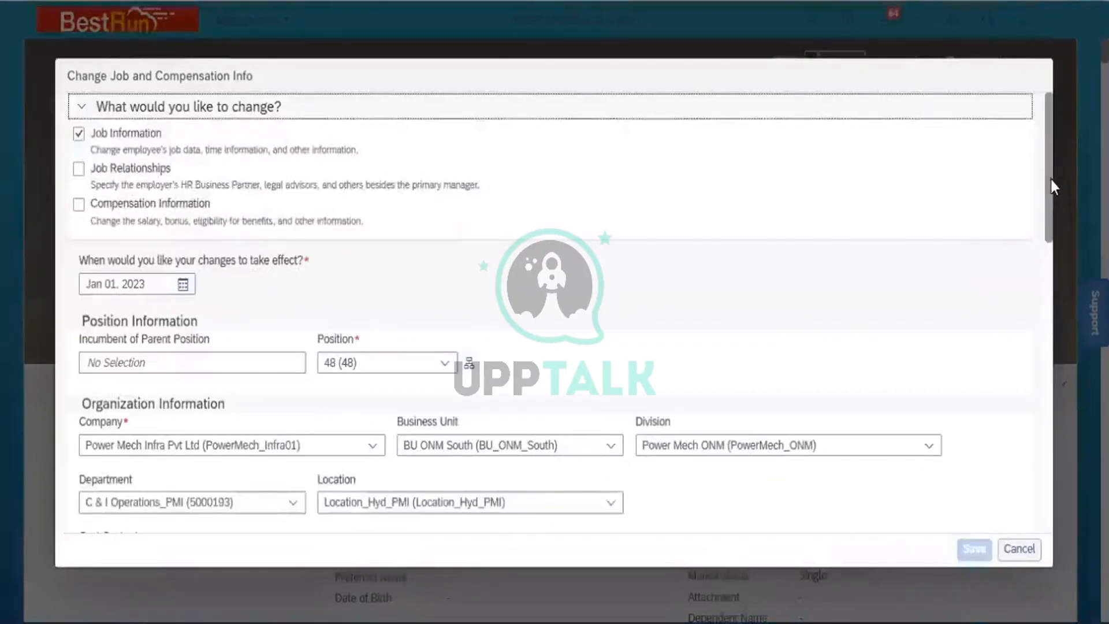
# - Replace No Manager with the SVP Operations & Maintenance as supervisor and save
pyautogui.moveTo(1051, 179); pyautogui.dragTo(1045, 310)
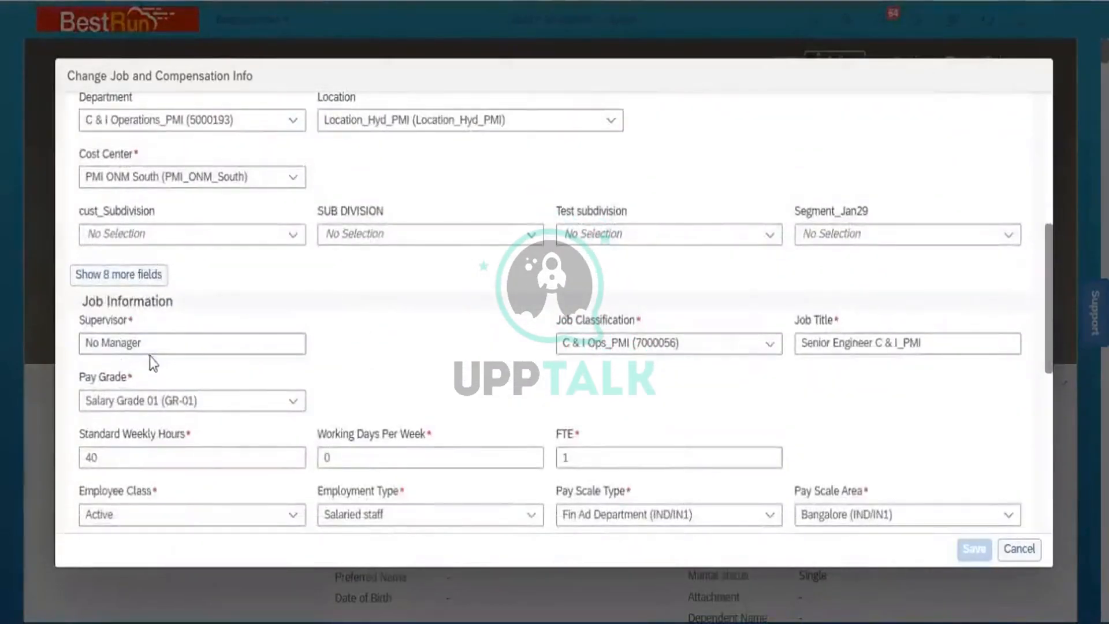
pyautogui.click(154, 342)
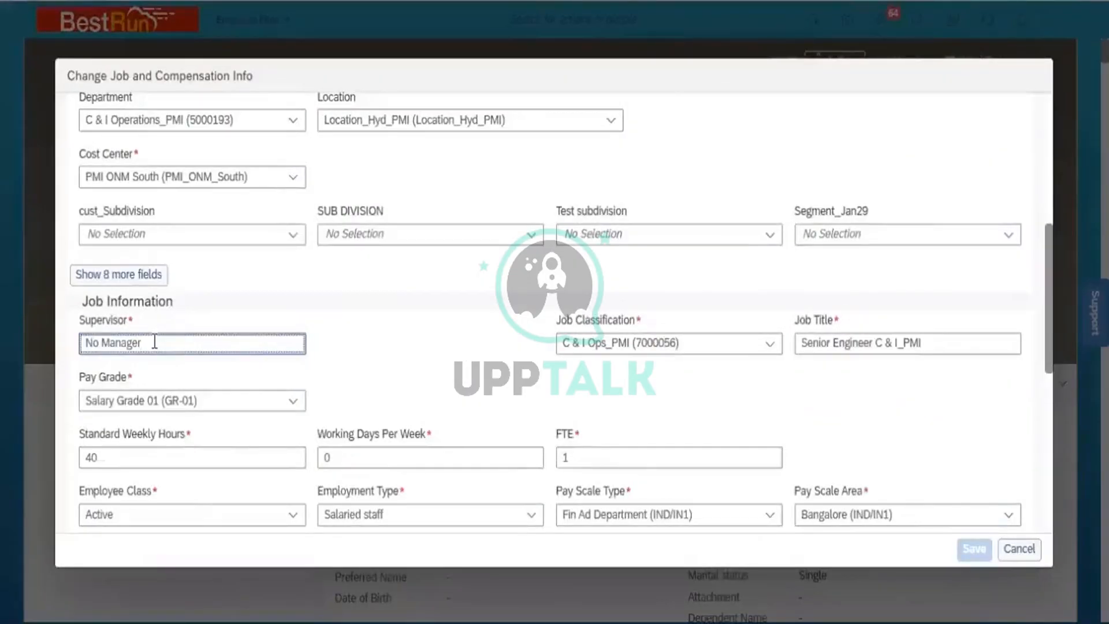
pyautogui.hotkey('shift', 'Left')
pyautogui.hotkey('shift', 'Left')
pyautogui.hotkey('shift', 'Left')
pyautogui.hotkey('shift', 'Left')
pyautogui.hotkey('shift', 'Left')
pyautogui.hotkey('shift', 'Left')
pyautogui.hotkey('shift', 'Left')
pyautogui.hotkey('shift', 'Left')
pyautogui.hotkey('shift', 'Left')
pyautogui.hotkey('shift', 'Left')
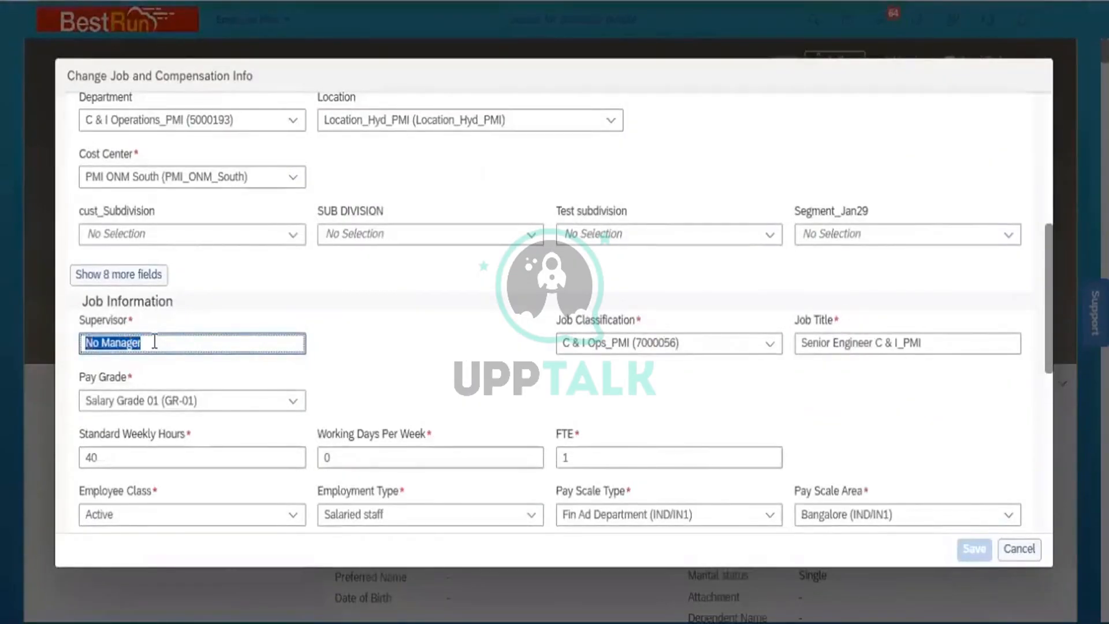
pyautogui.write('Ahmad')
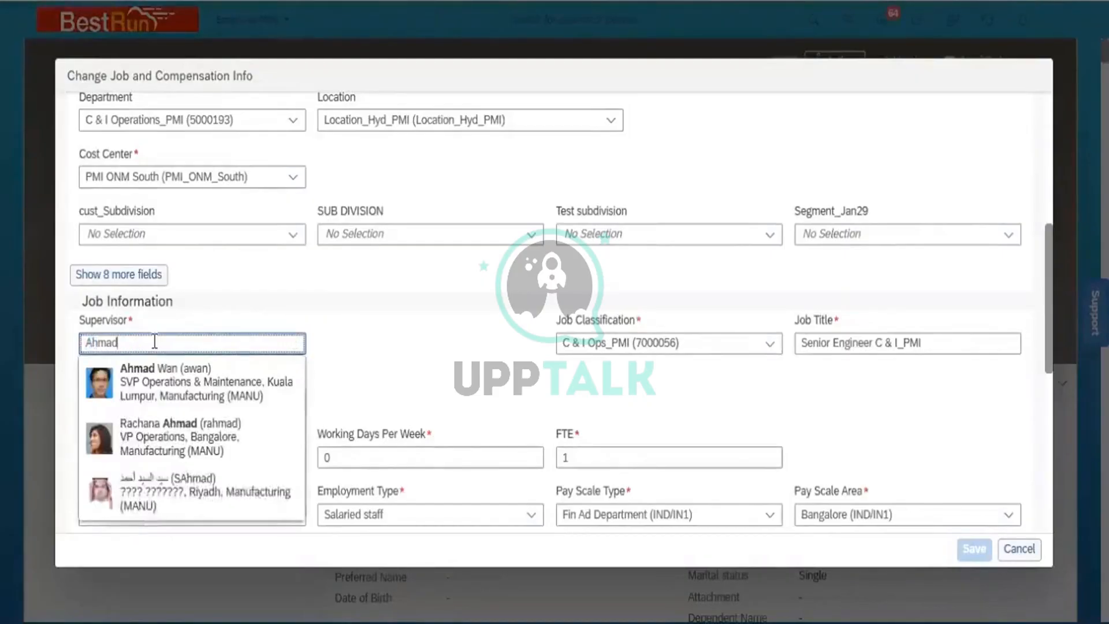
pyautogui.click(168, 376)
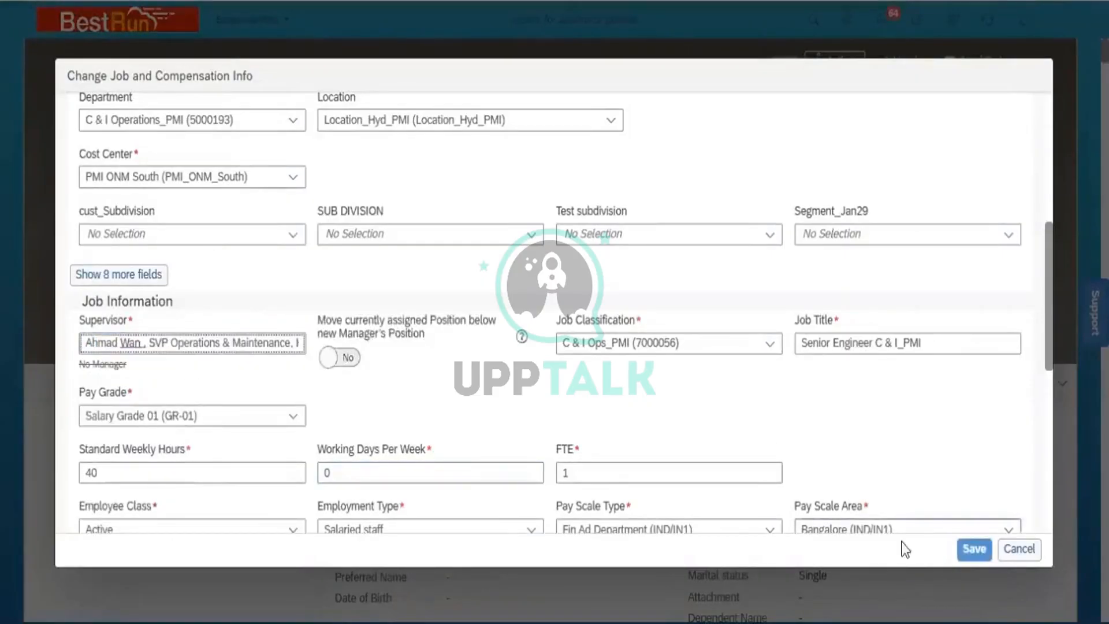
pyautogui.click(974, 549)
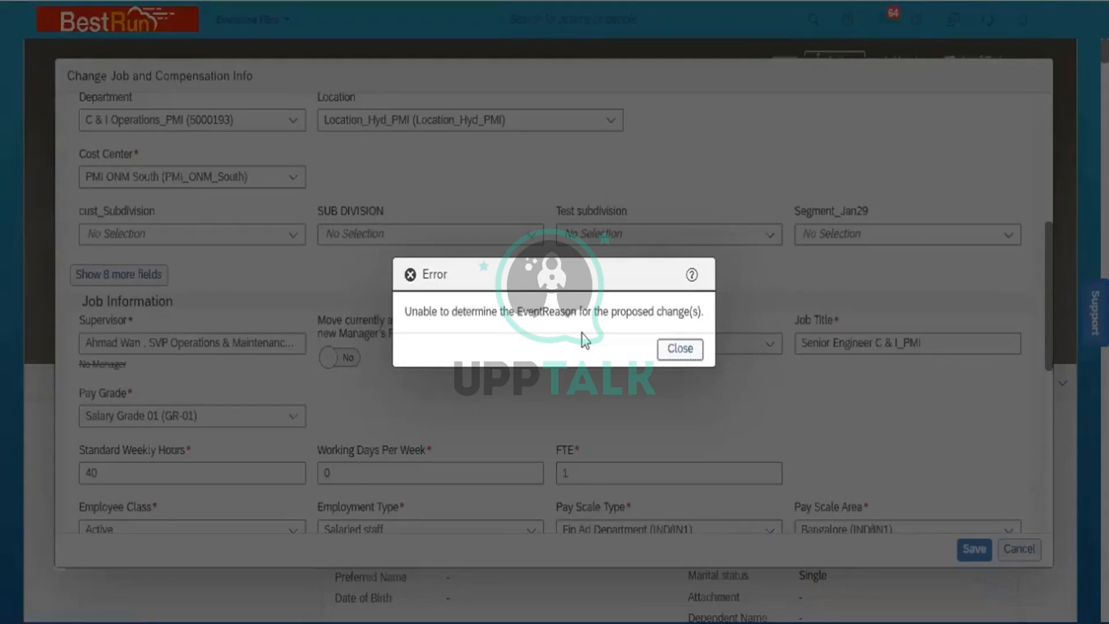
# - Close the EventReason error and cancel the job change without saving
pyautogui.click(676, 349)
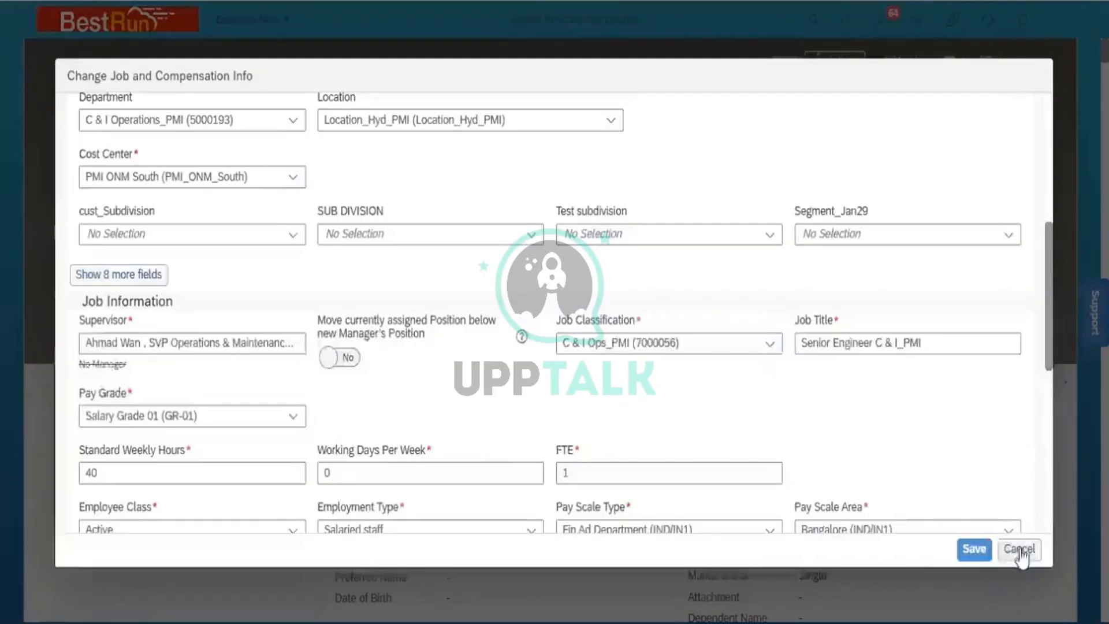
pyautogui.click(1020, 549)
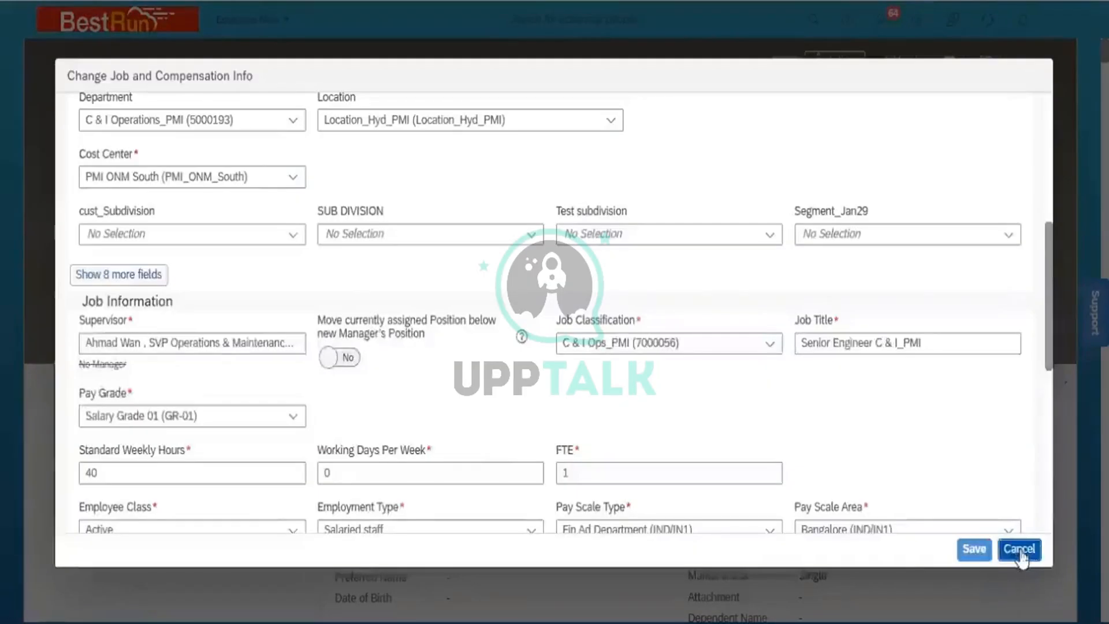
pyautogui.click(595, 349)
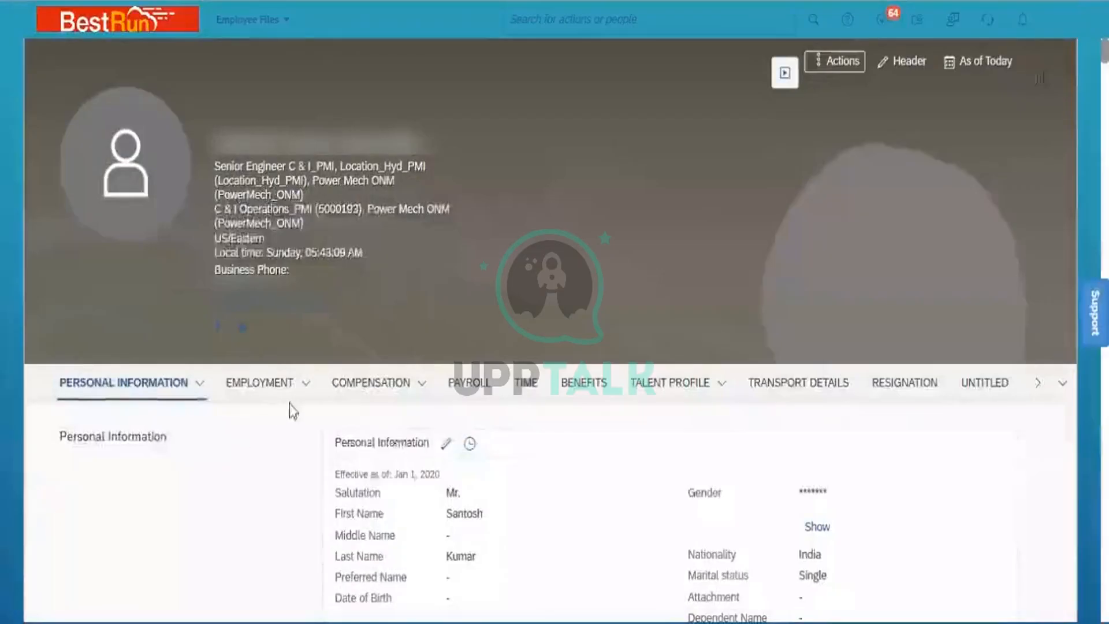
# - Go to the employee's Job Information under Employment and start editing the record
pyautogui.moveTo(304, 391)
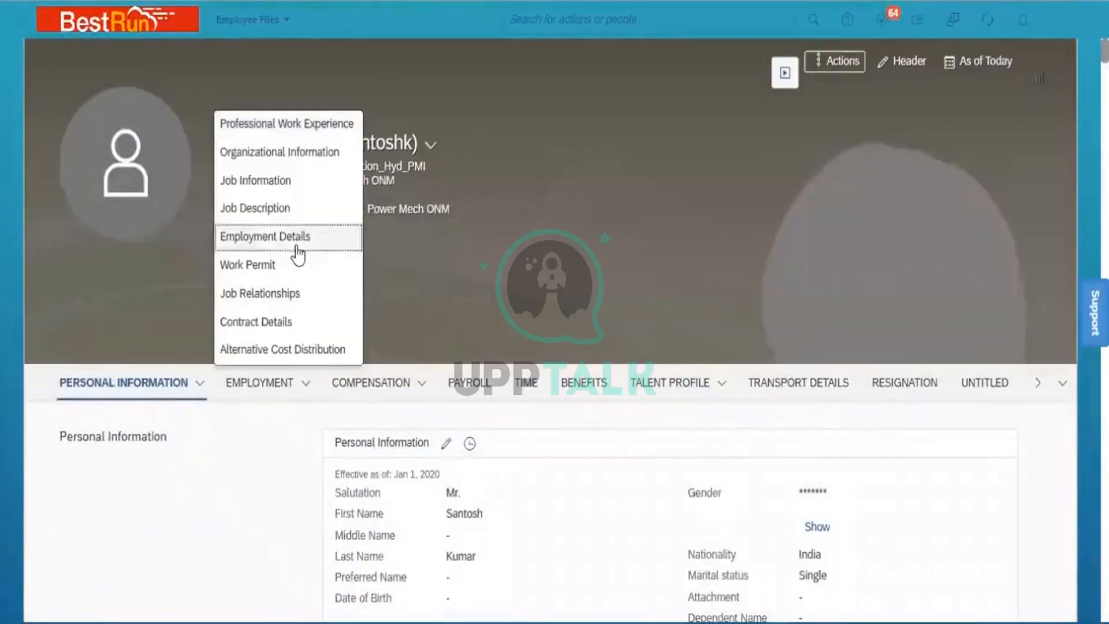
pyautogui.click(260, 181)
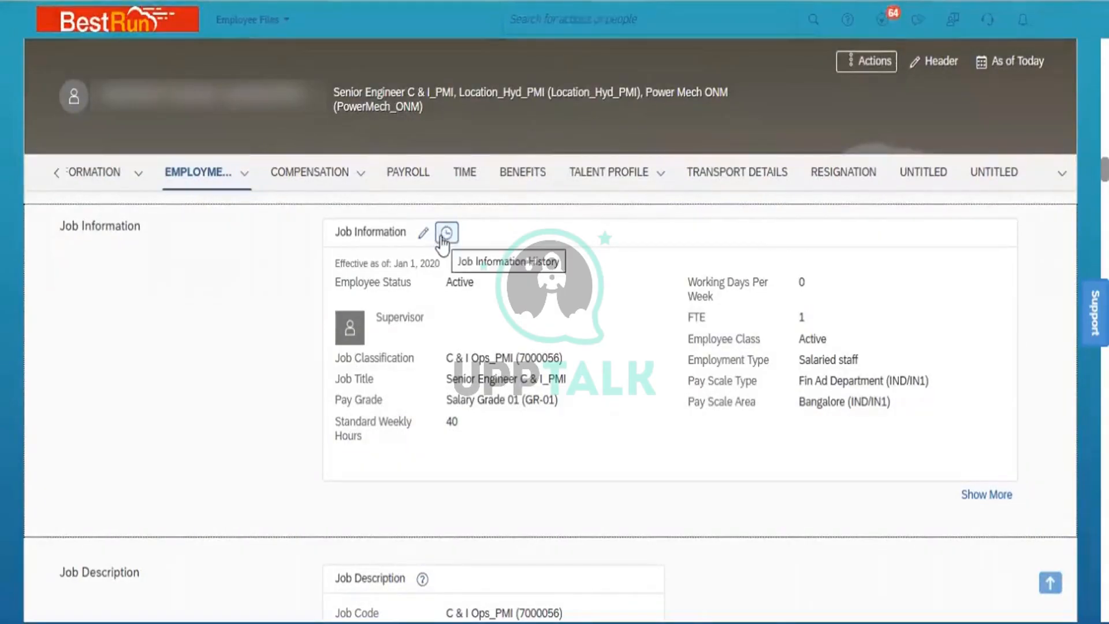
pyautogui.click(422, 234)
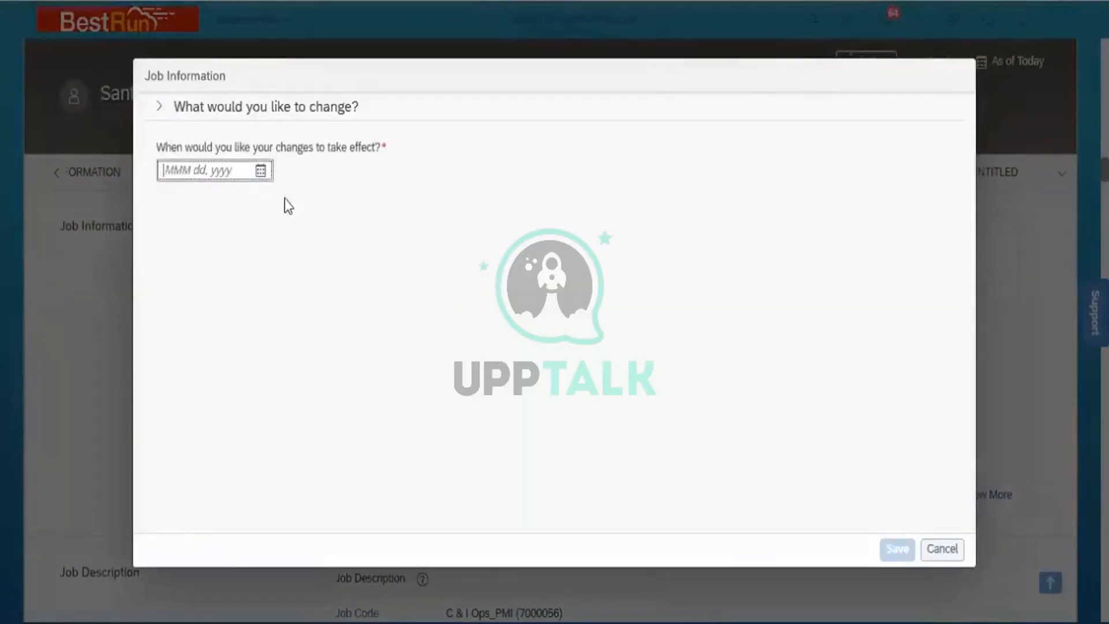
# - Pick Jan 02, 2023 as the effective date in the calendar
pyautogui.click(261, 172)
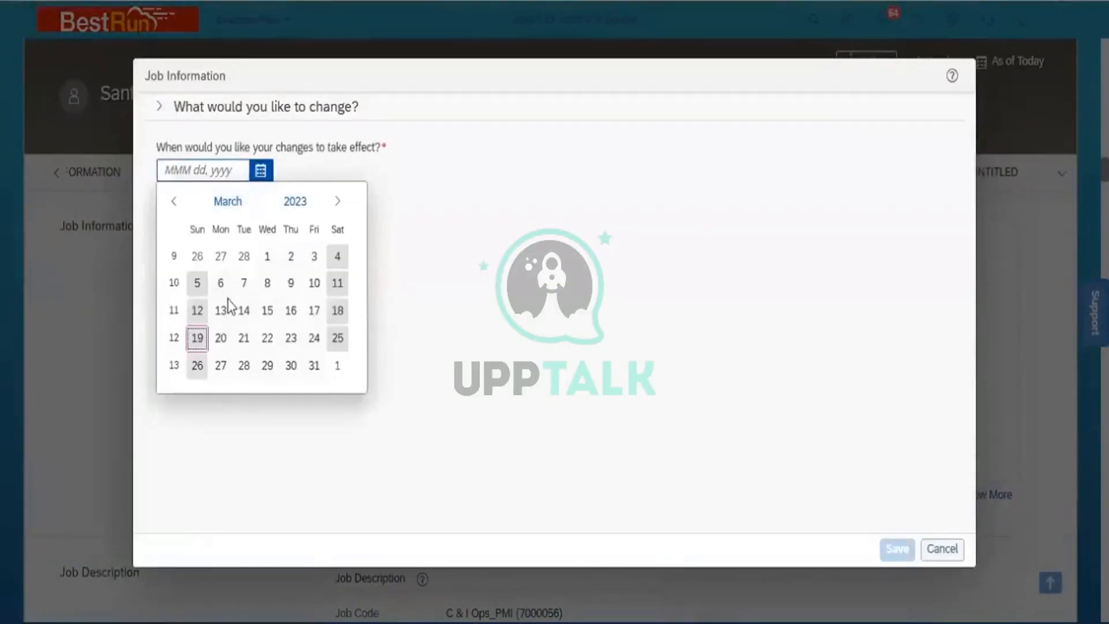
pyautogui.click(228, 203)
pyautogui.click(195, 257)
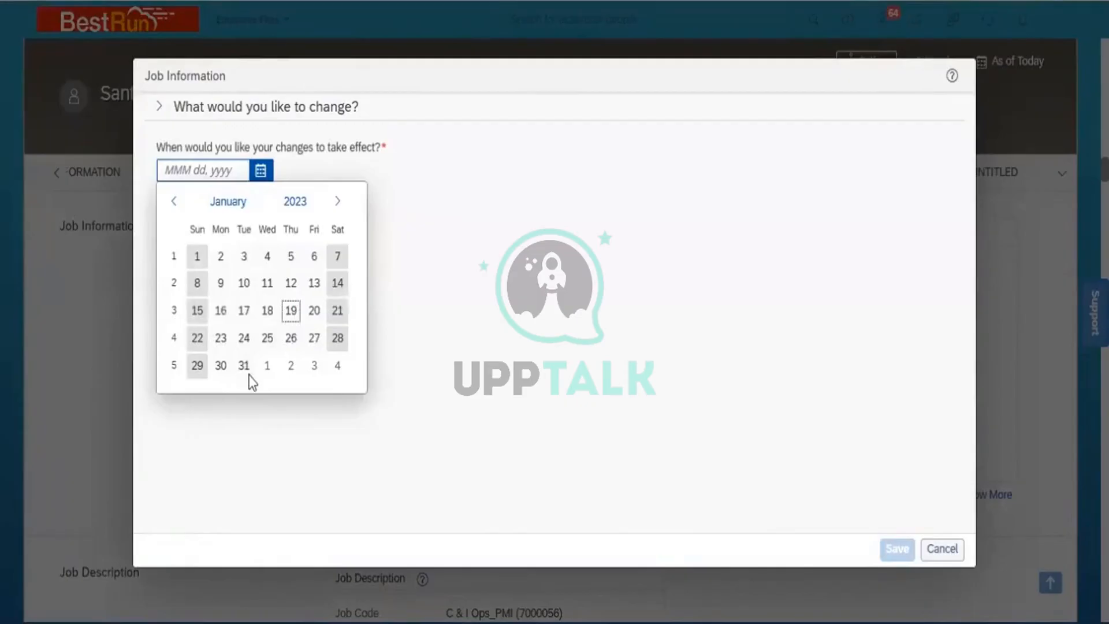
pyautogui.click(220, 257)
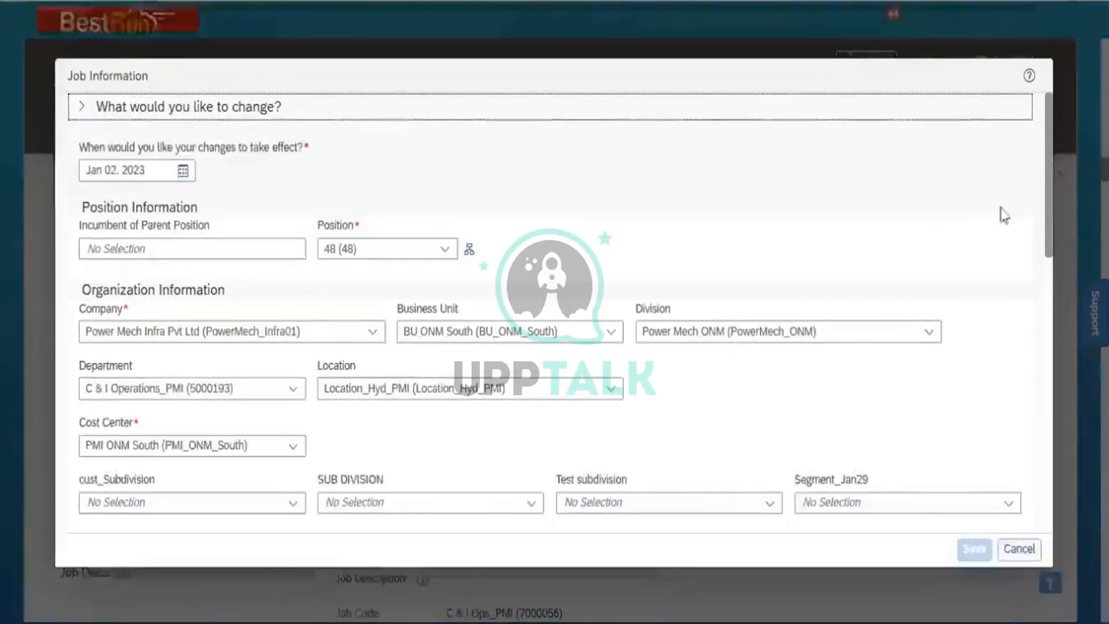
# - Replace No Manager with the SVP Operations & Maintenance as supervisor and save, which raises the EventReason error
pyautogui.click(1048, 193)
pyautogui.moveTo(1049, 193); pyautogui.dragTo(1051, 346)
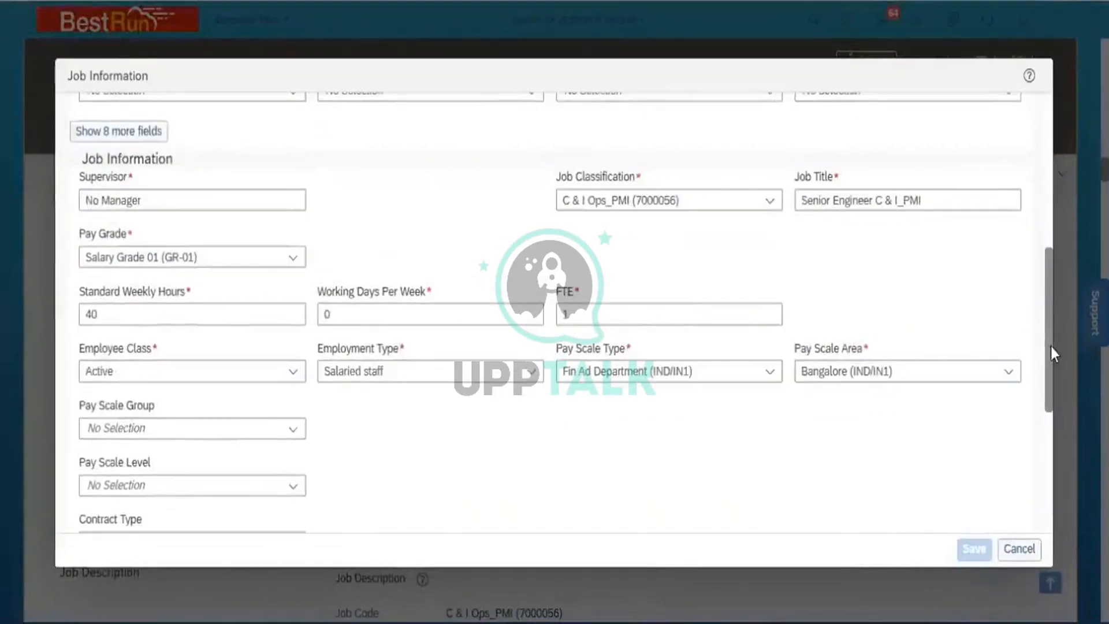
pyautogui.click(199, 199)
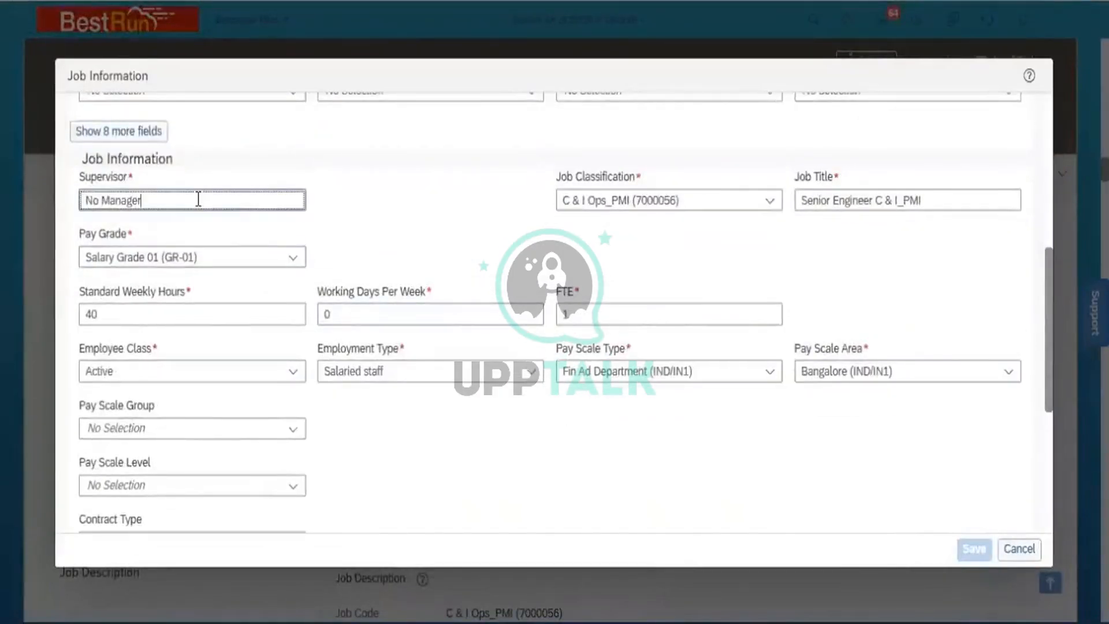
pyautogui.hotkey('shift', 'Left')
pyautogui.hotkey('shift', 'Left')
pyautogui.hotkey('shift', 'Left')
pyautogui.hotkey('shift', 'Left')
pyautogui.hotkey('shift', 'Left')
pyautogui.hotkey('shift', 'Left')
pyautogui.hotkey('shift', 'Left')
pyautogui.hotkey('shift', 'Left')
pyautogui.hotkey('shift', 'Left')
pyautogui.hotkey('shift', 'Left')
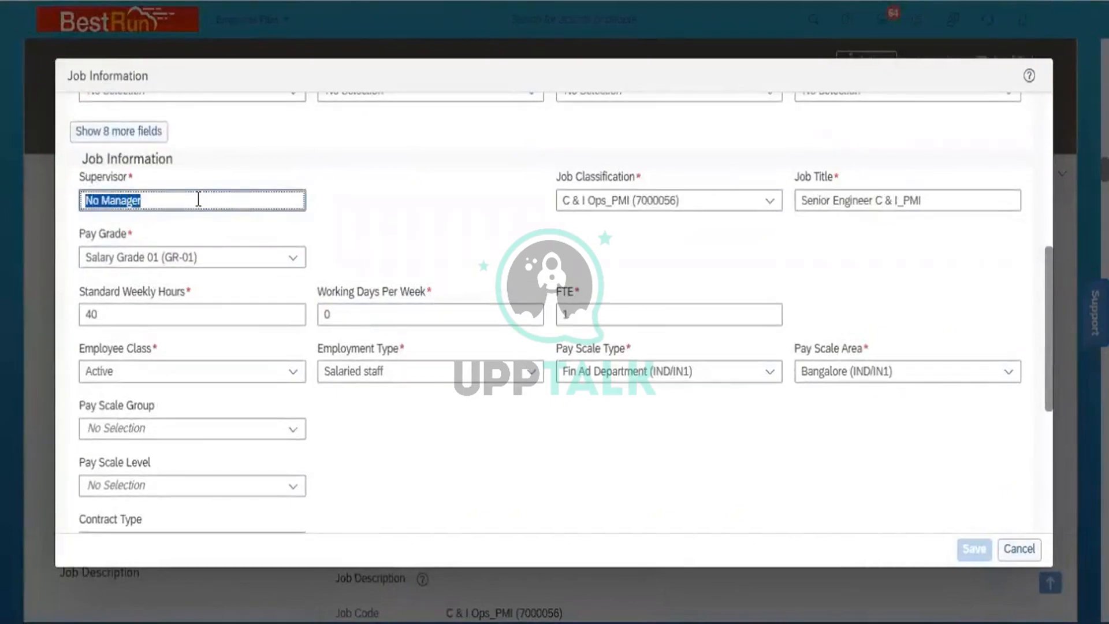
pyautogui.write('Ahm')
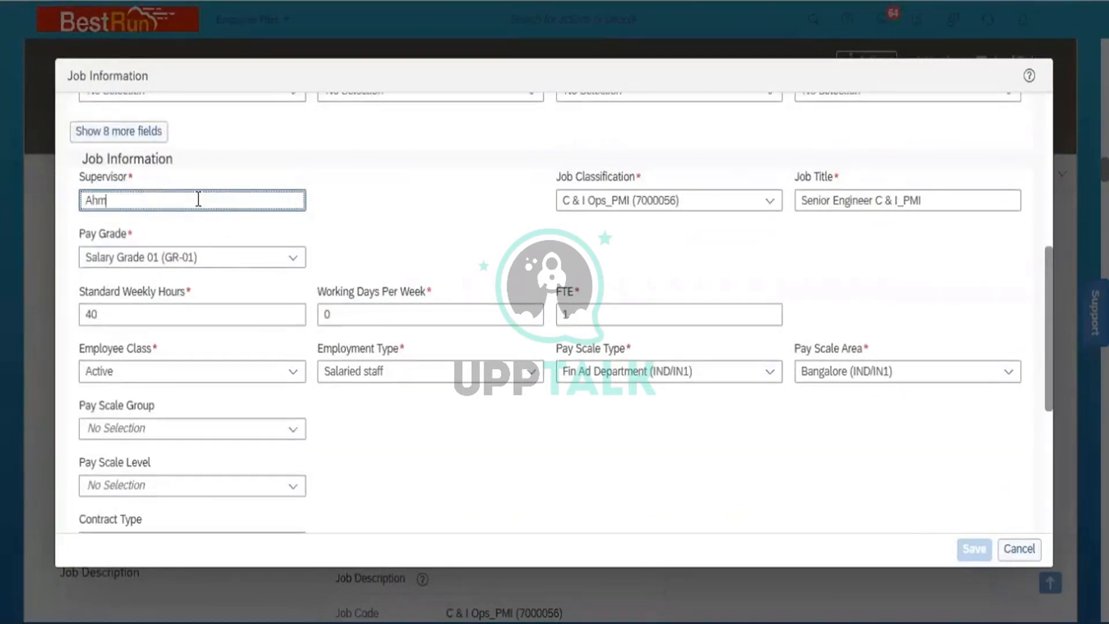
pyautogui.write('ad')
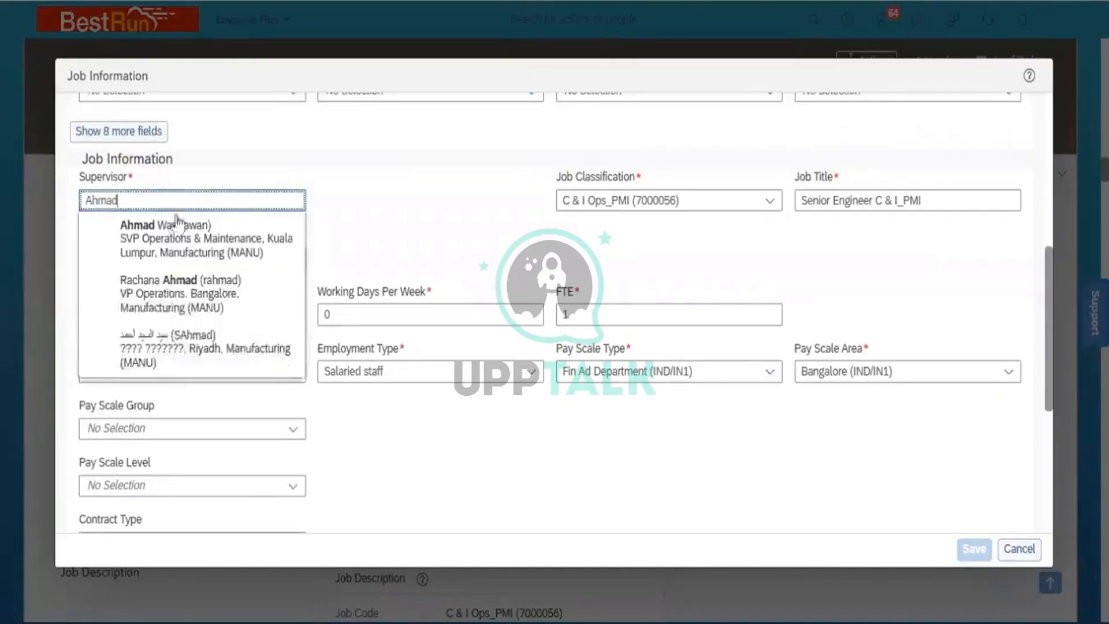
pyautogui.click(167, 234)
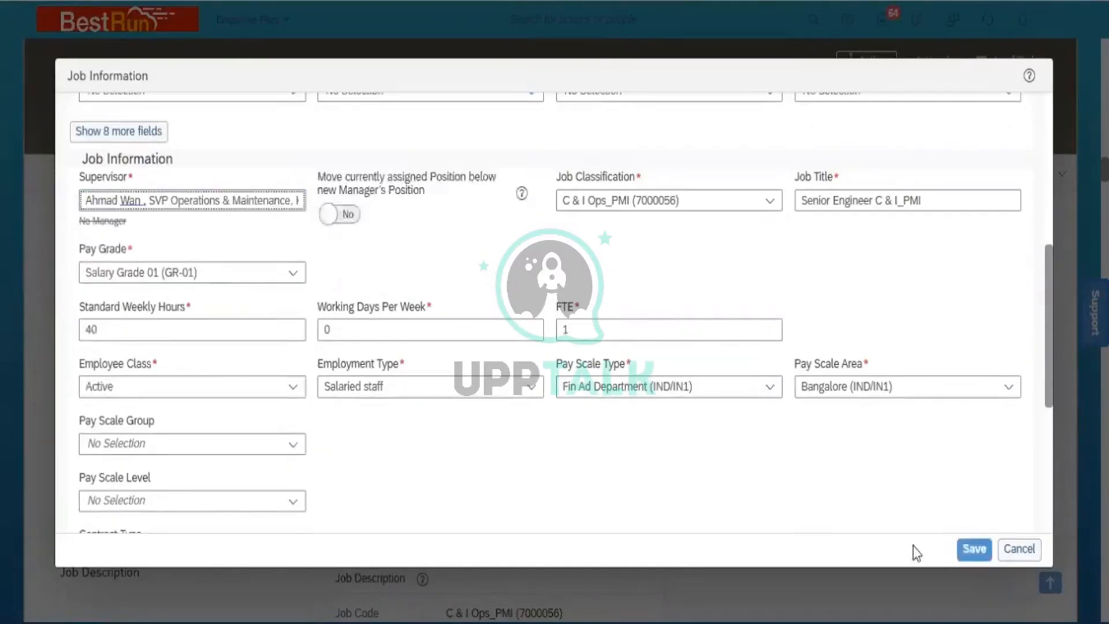
pyautogui.click(972, 550)
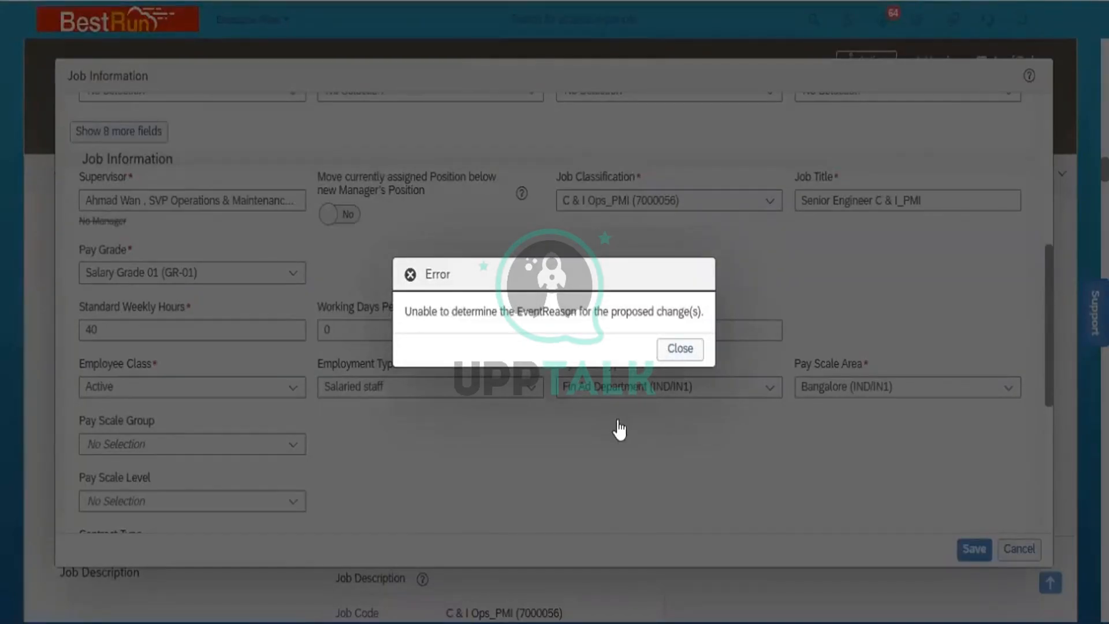
# - Close the EventReason error and scroll back to the top of the form
pyautogui.click(680, 349)
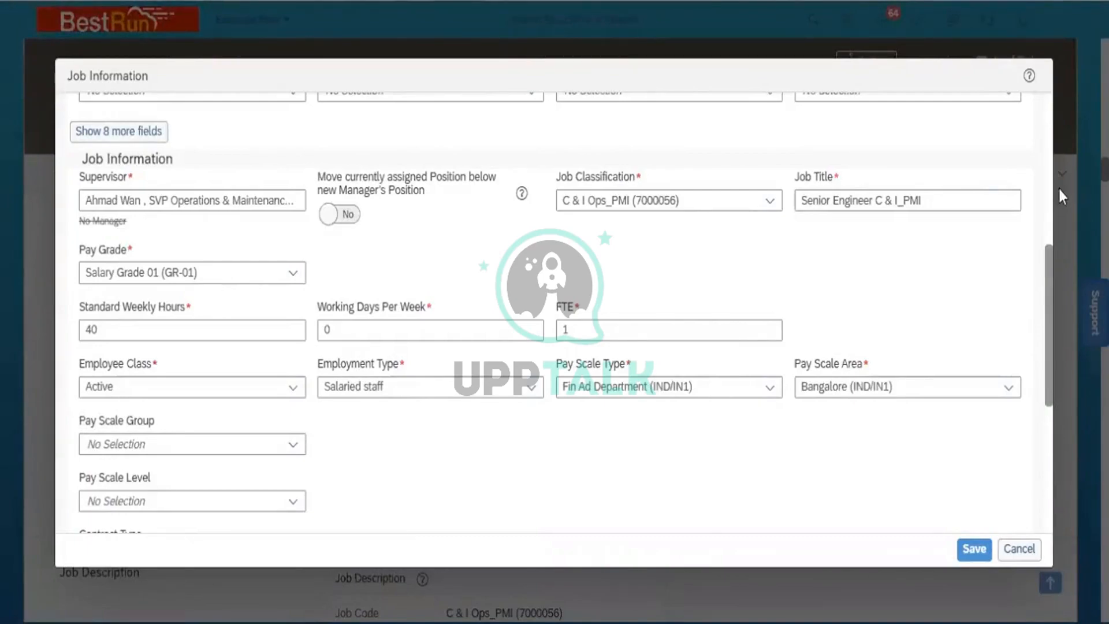
pyautogui.scroll(6, 1049, 141)
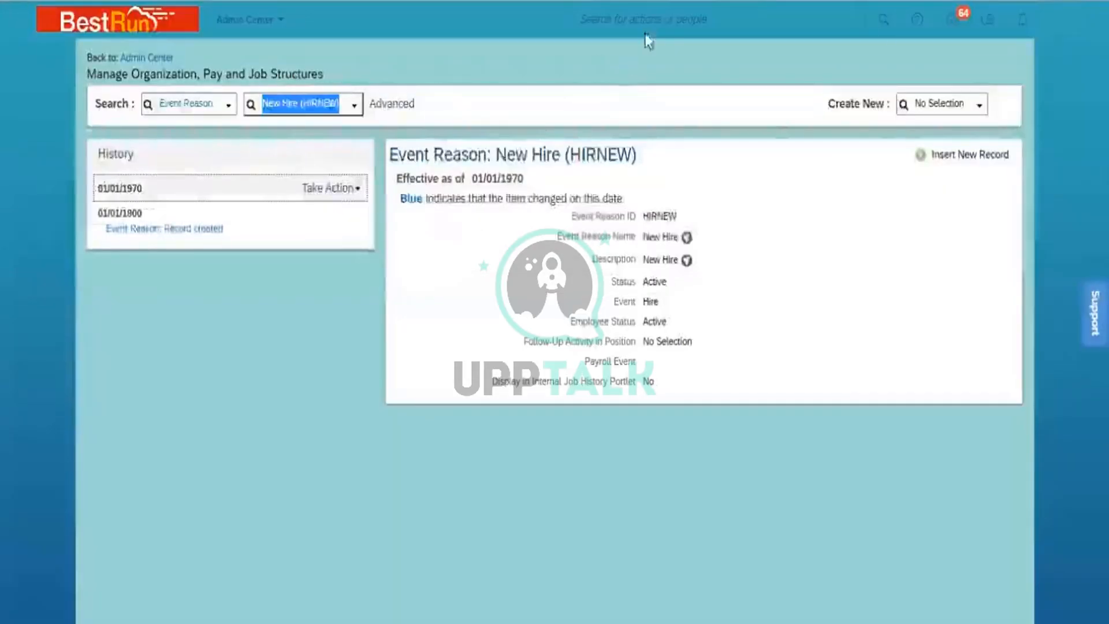
# - Search for 'Manage data' and open the Manage Data tool
pyautogui.click(647, 20)
pyautogui.write('Manag')
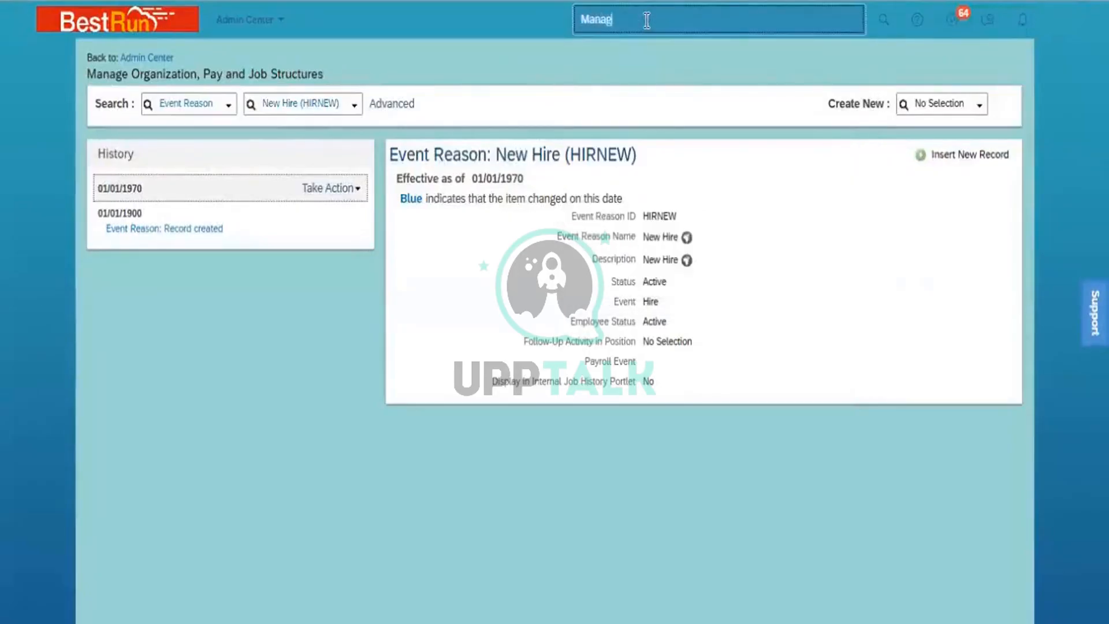
pyautogui.write('e data')
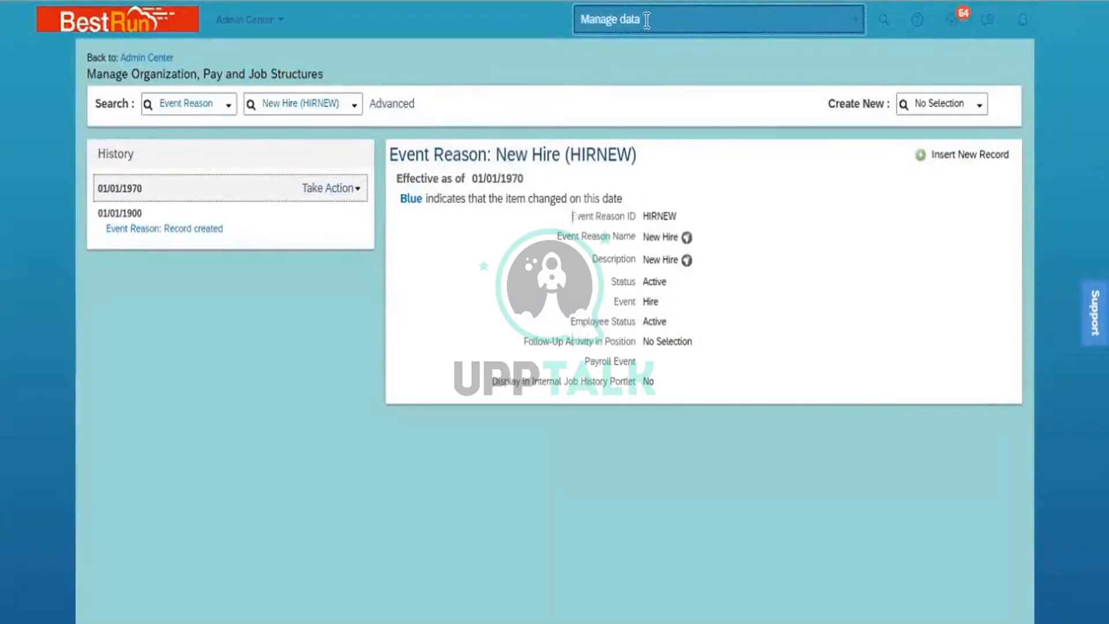
pyautogui.click(623, 120)
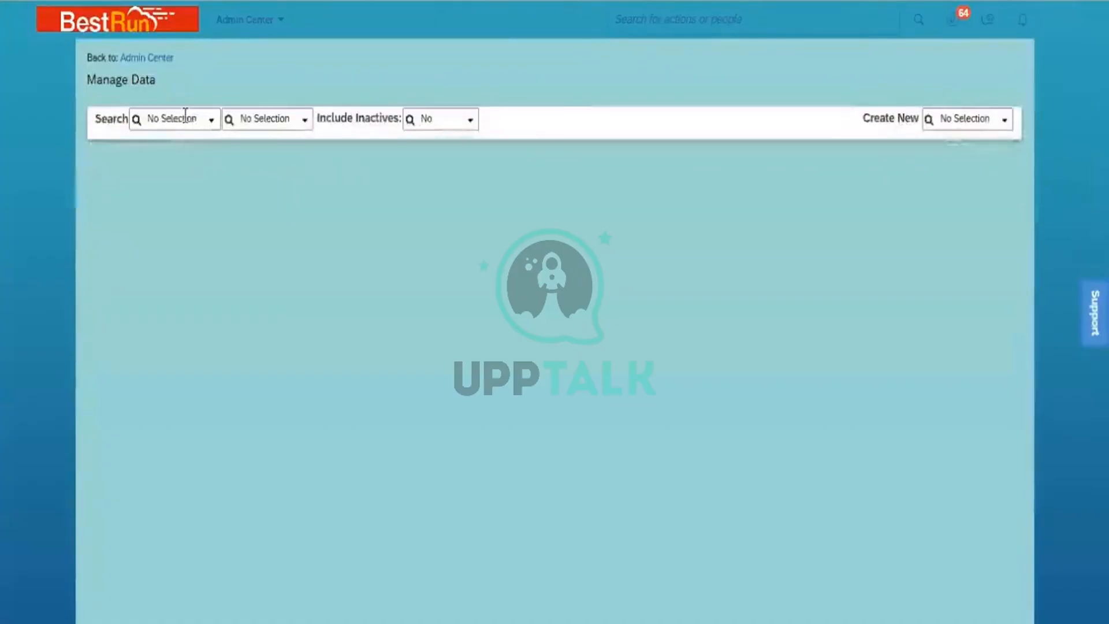
# - Load the Country/Region record India (IND) and show actions for its 01/01/1990 record
pyautogui.click(186, 115)
pyautogui.write('country')
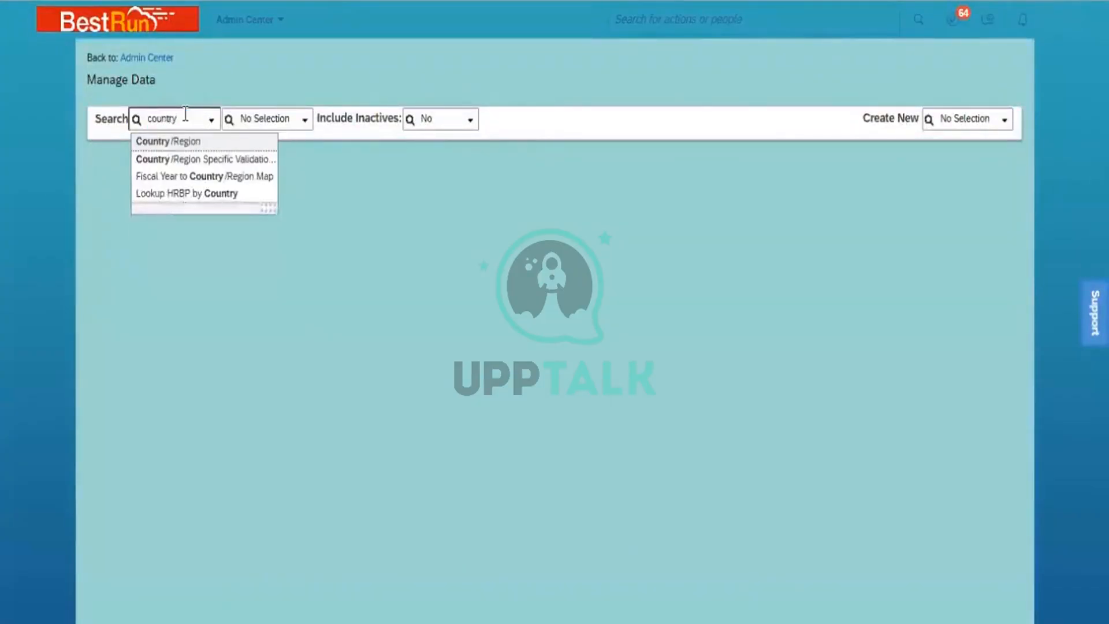
pyautogui.click(201, 143)
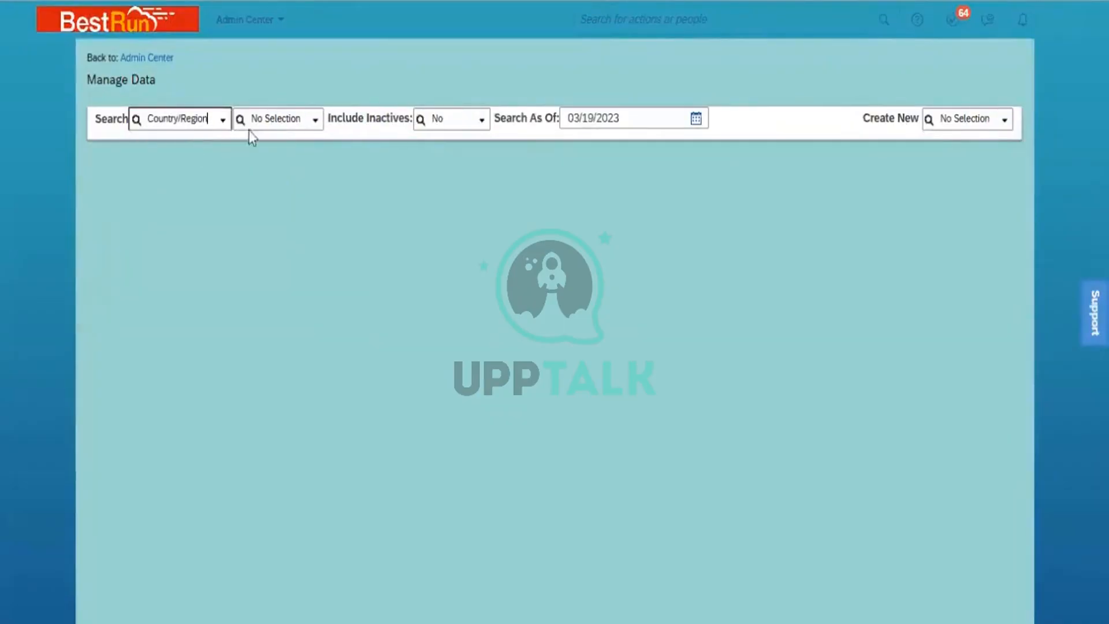
pyautogui.click(282, 118)
pyautogui.write('IND')
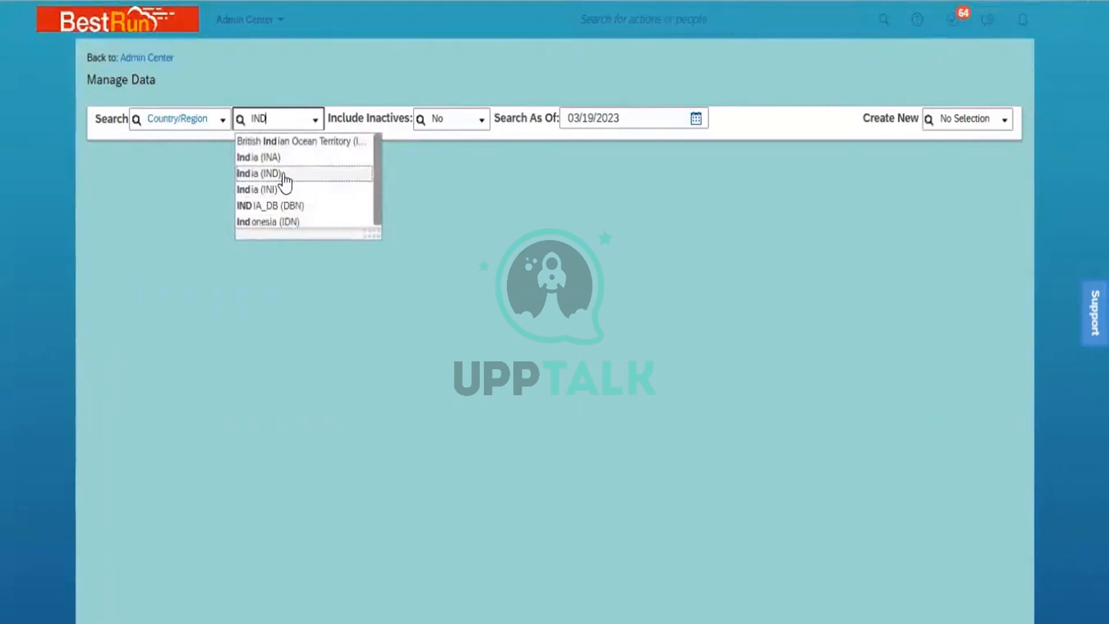
pyautogui.click(286, 175)
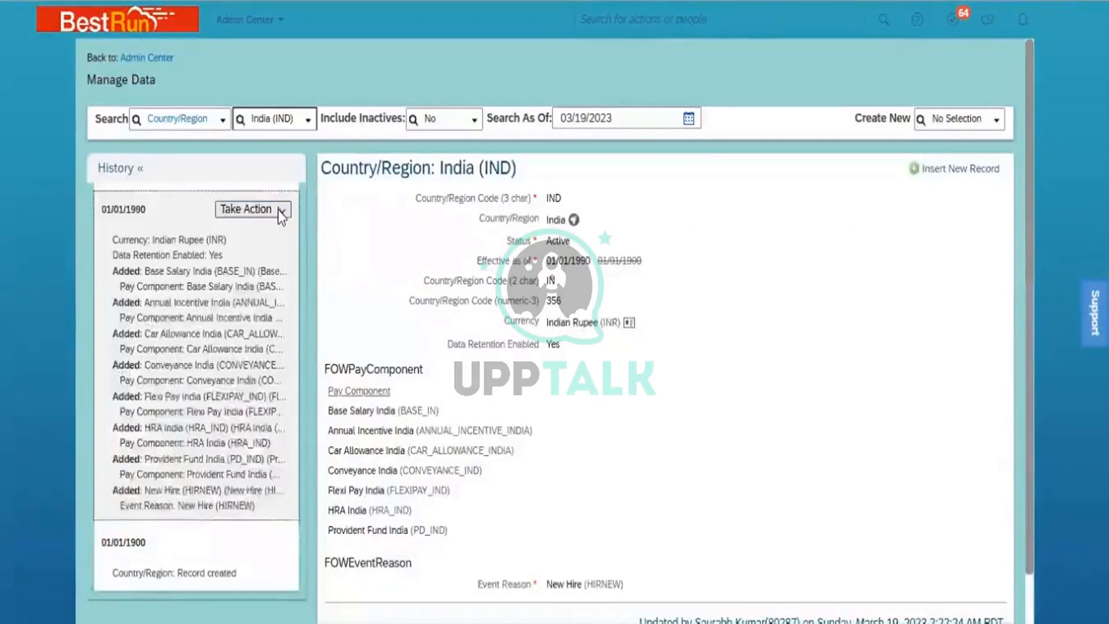
pyautogui.click(278, 212)
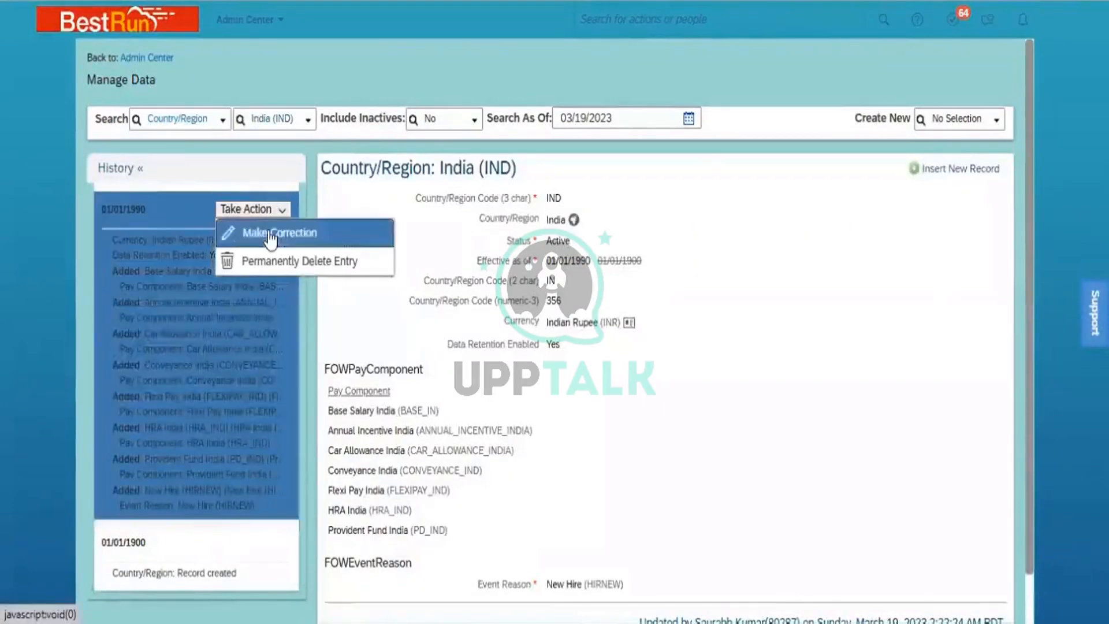
# - Correct the India record, replacing the New Hire event reason with Data Change (DATACHG)
pyautogui.click(270, 234)
pyautogui.scroll(-5, 1028, 481)
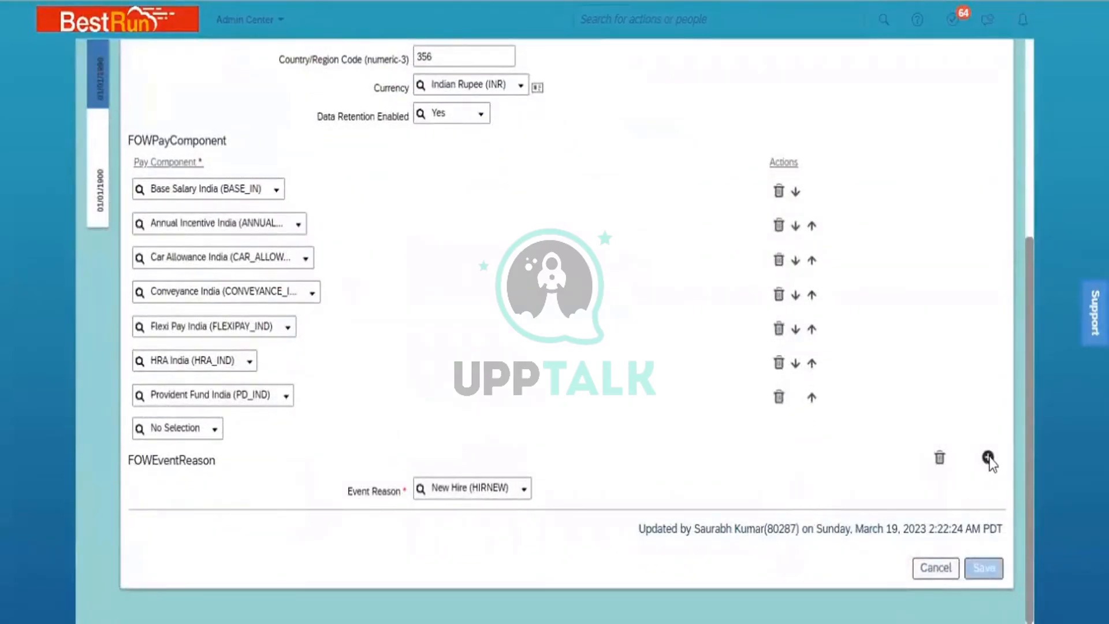
pyautogui.click(988, 459)
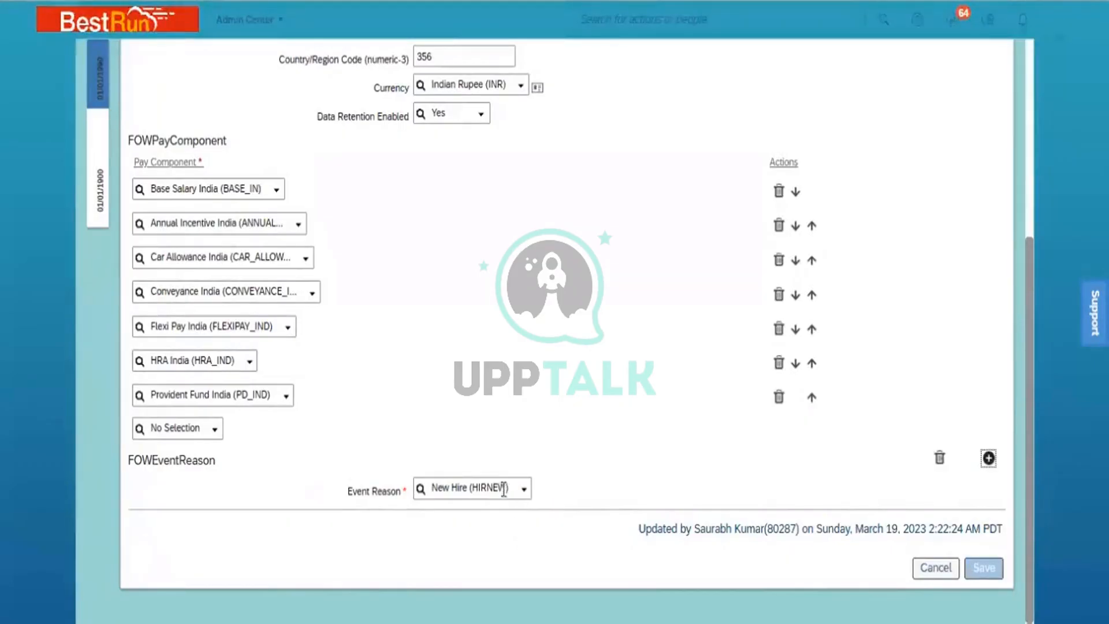
pyautogui.click(501, 488)
pyautogui.click(502, 488)
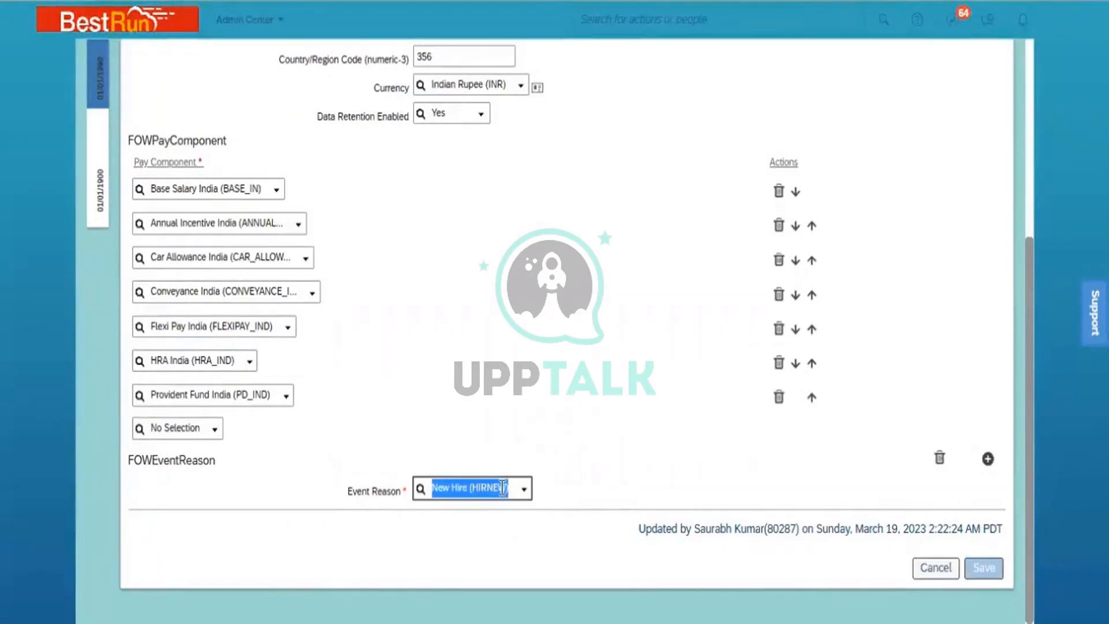
pyautogui.write('data')
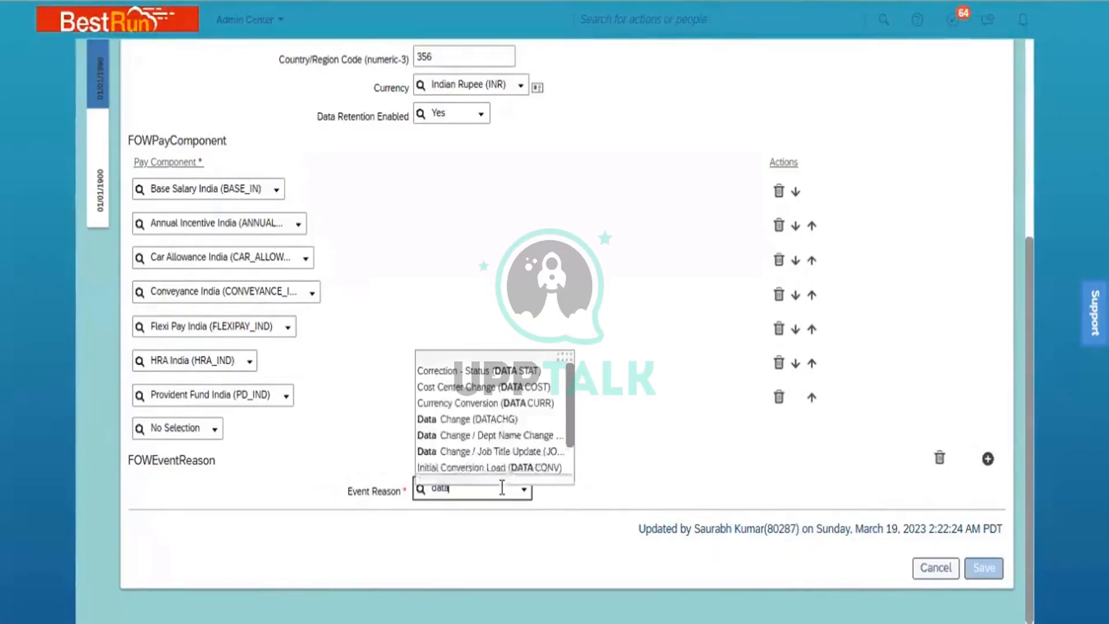
pyautogui.click(500, 425)
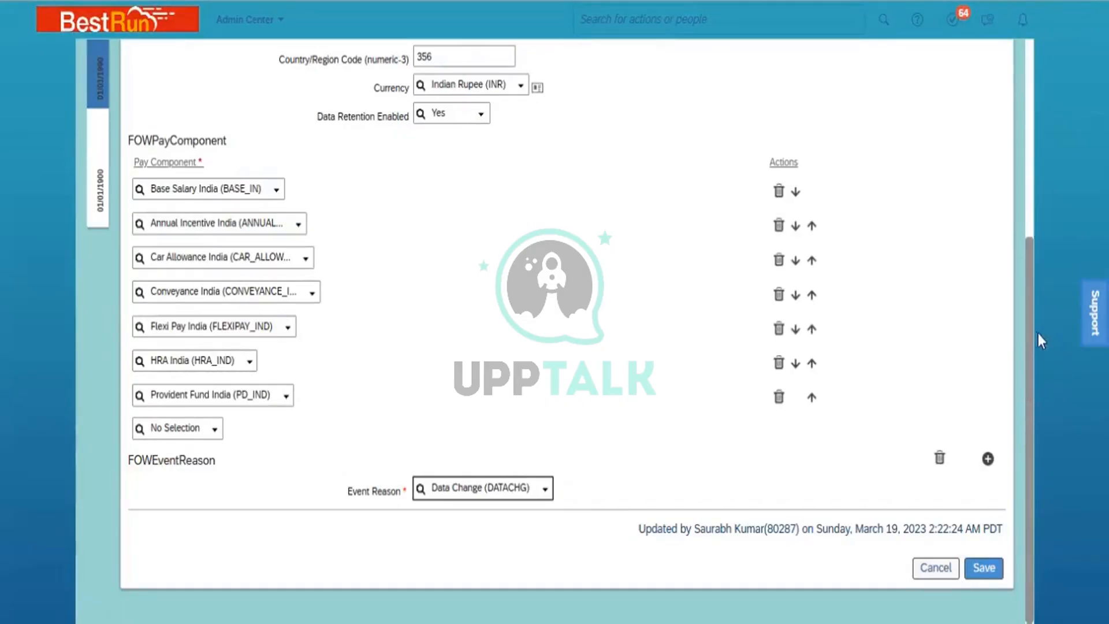
pyautogui.moveTo(1028, 335); pyautogui.dragTo(1035, 151)
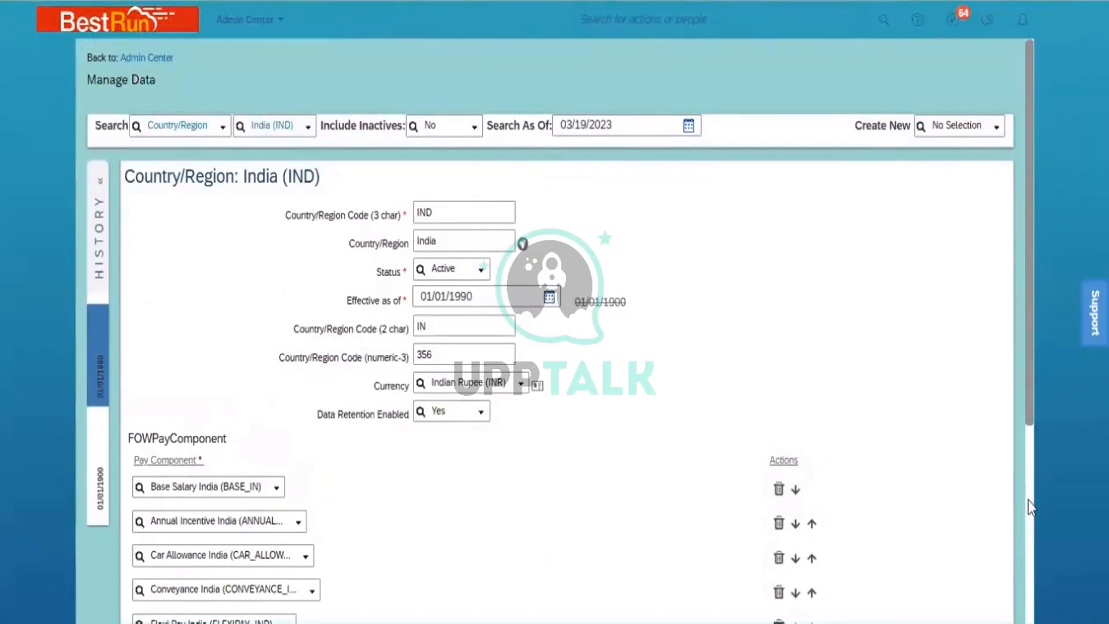
pyautogui.scroll(-5, 1029, 500)
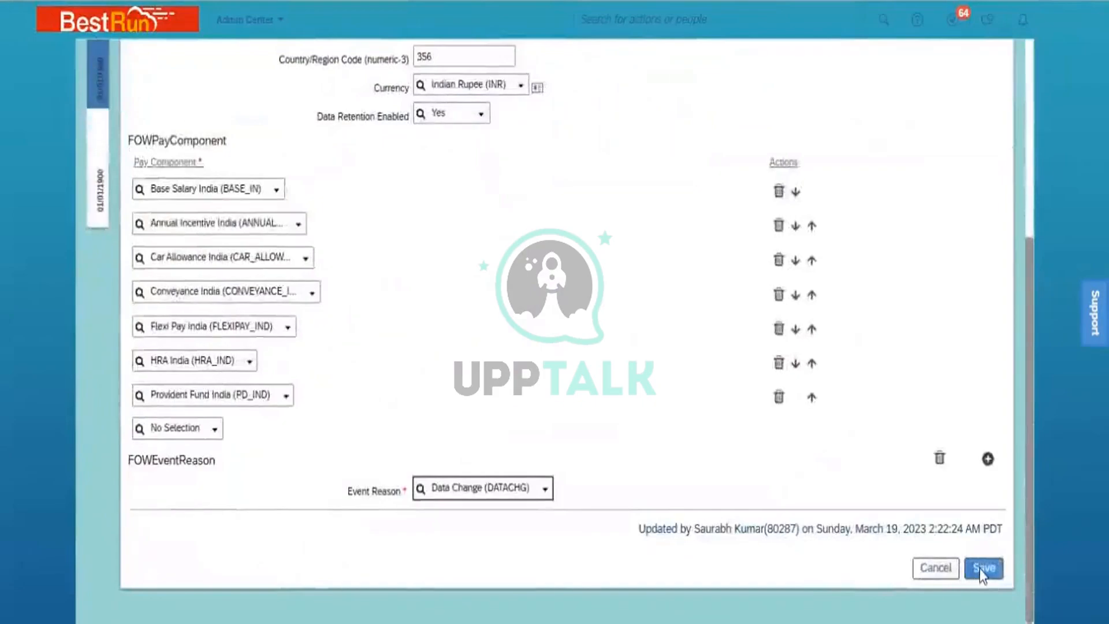
# - Save the India record, then retry saving the supervisor change in Job Information
pyautogui.click(982, 570)
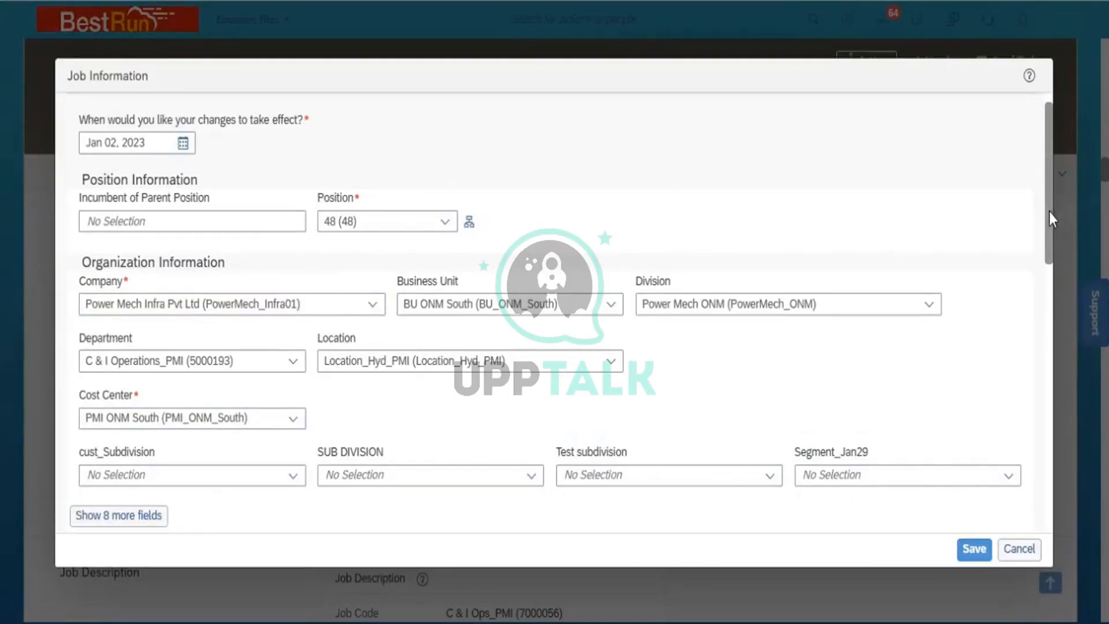
pyautogui.moveTo(1049, 212); pyautogui.dragTo(1066, 359)
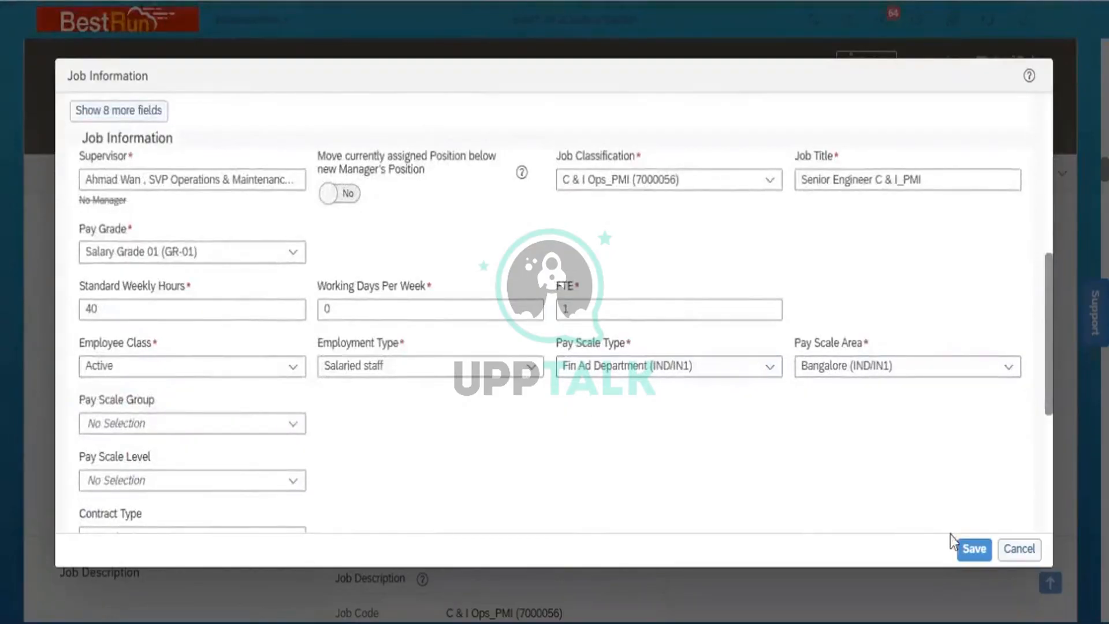
pyautogui.click(969, 551)
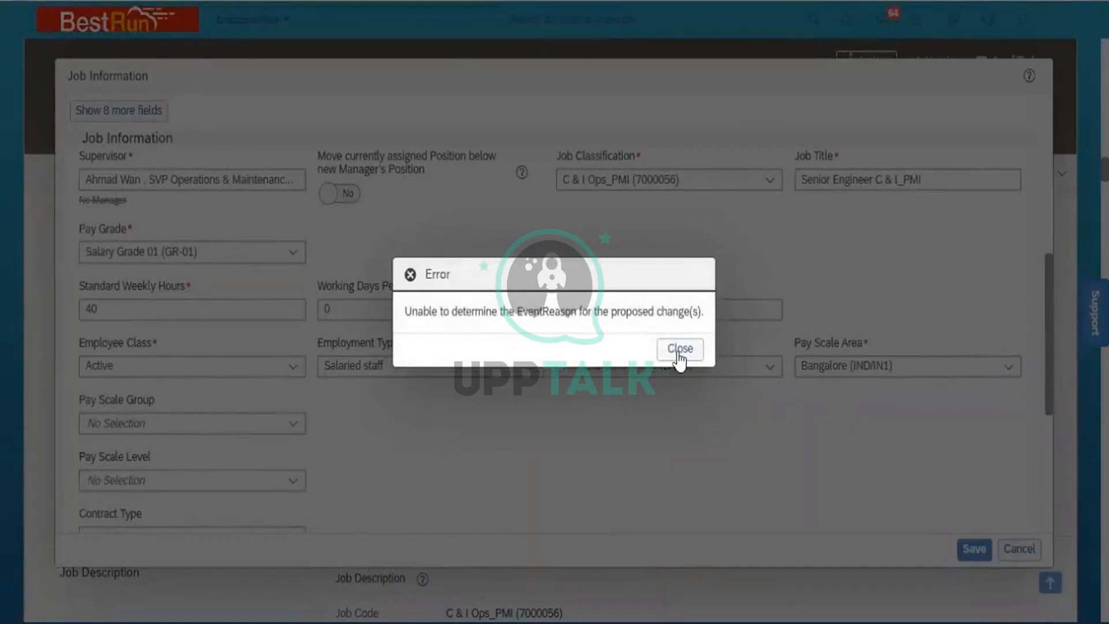
# - Close the EventReason error and cancel the Job Information edit without saving
pyautogui.click(679, 350)
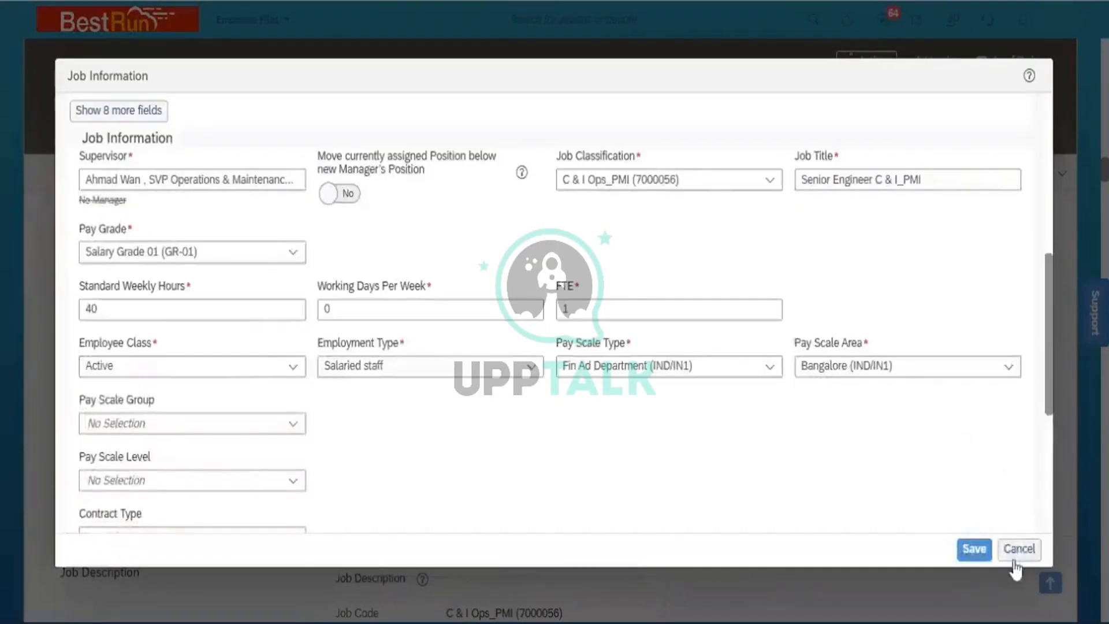
pyautogui.click(1019, 549)
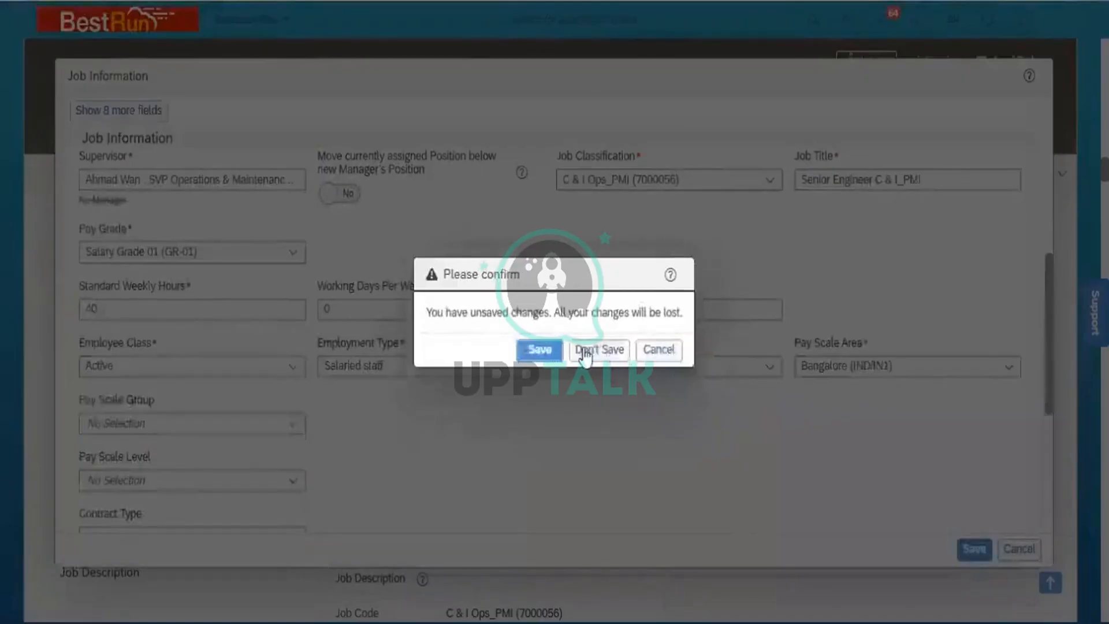
pyautogui.click(585, 351)
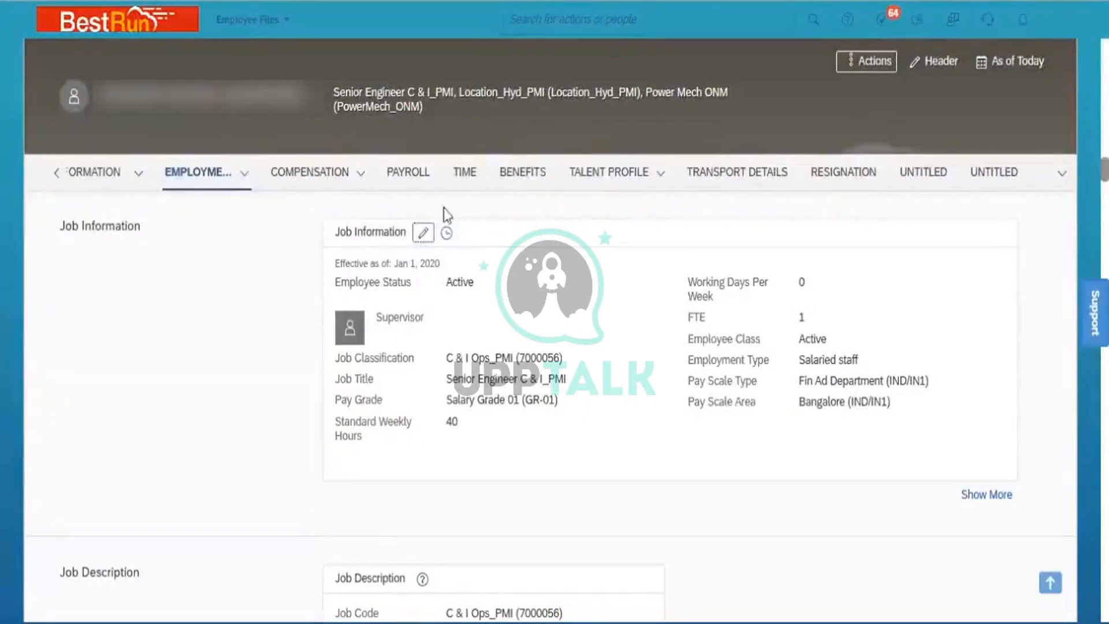
# - Edit Job Information again with the effective date set to Jan 02, 2023
pyautogui.click(425, 234)
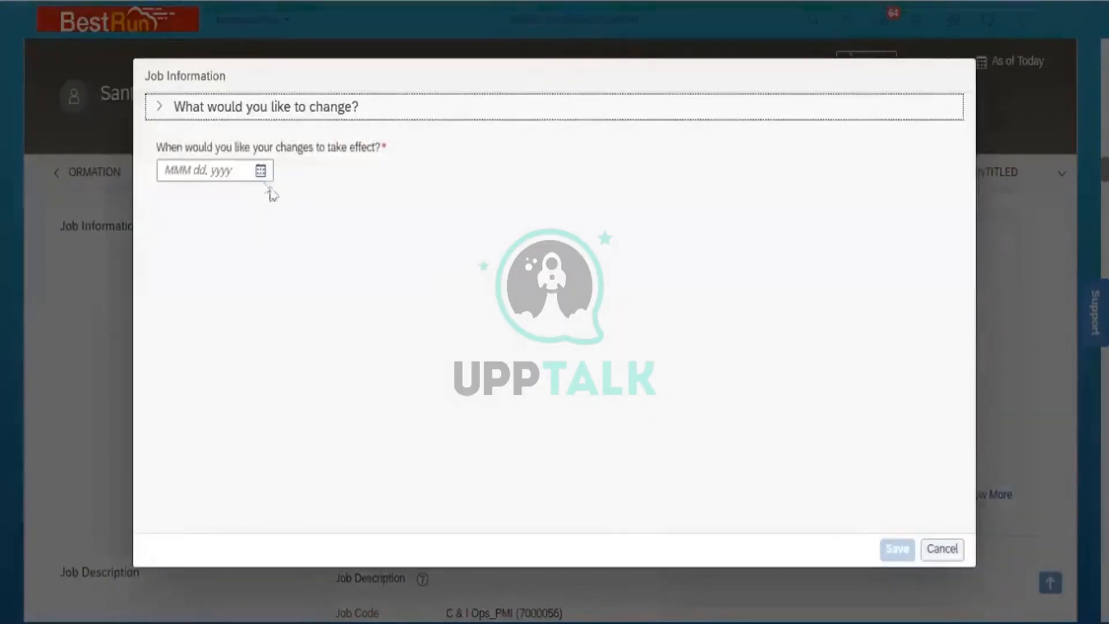
pyautogui.click(261, 170)
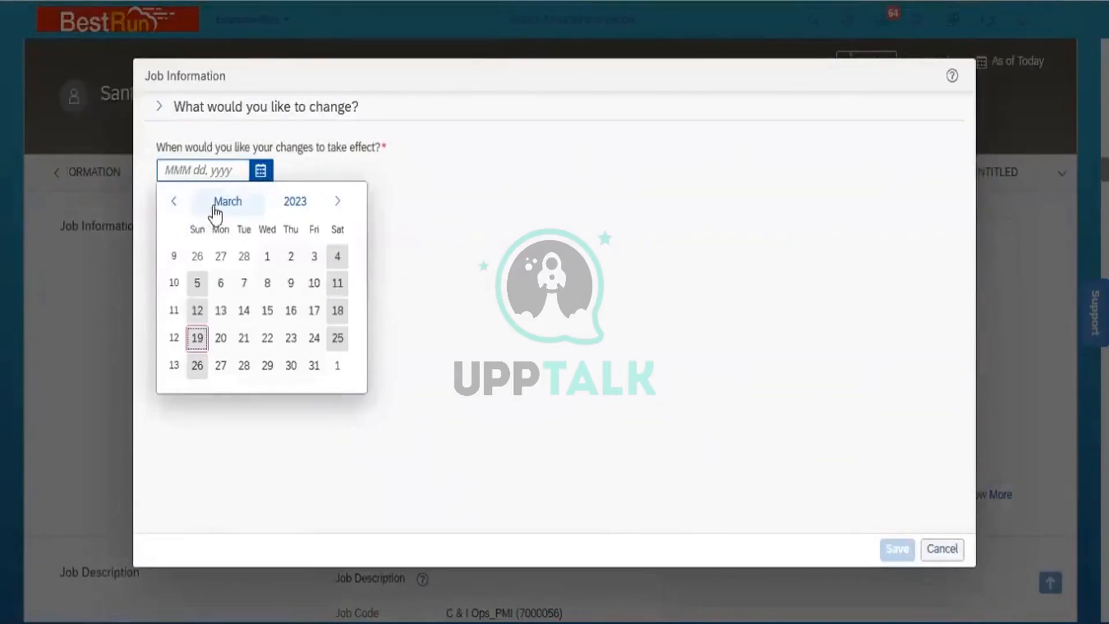
pyautogui.click(215, 212)
pyautogui.click(199, 260)
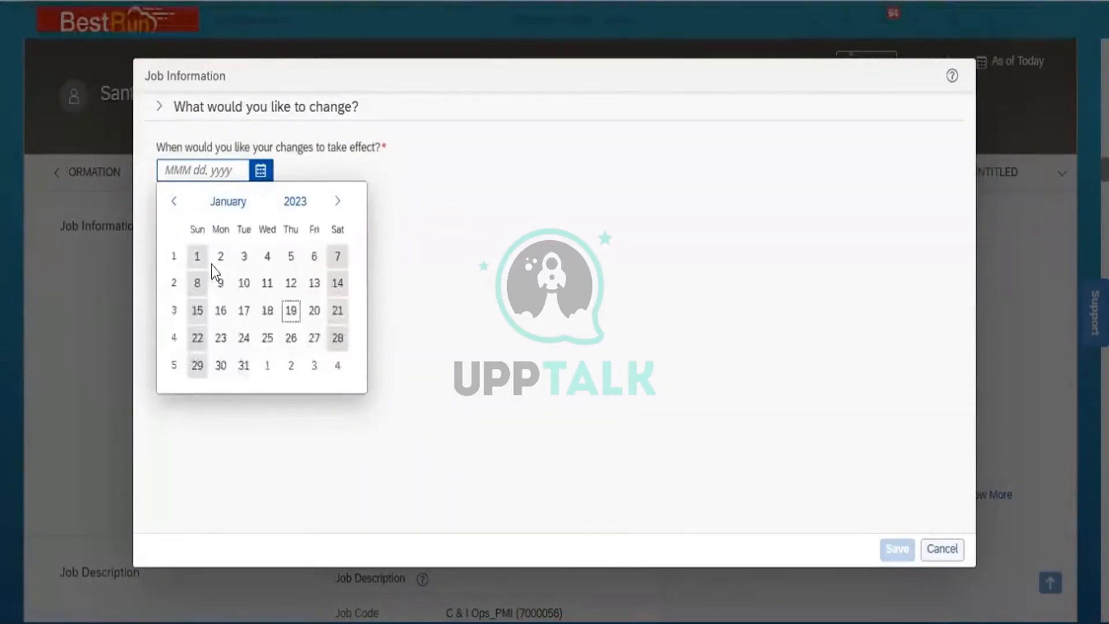
pyautogui.click(220, 256)
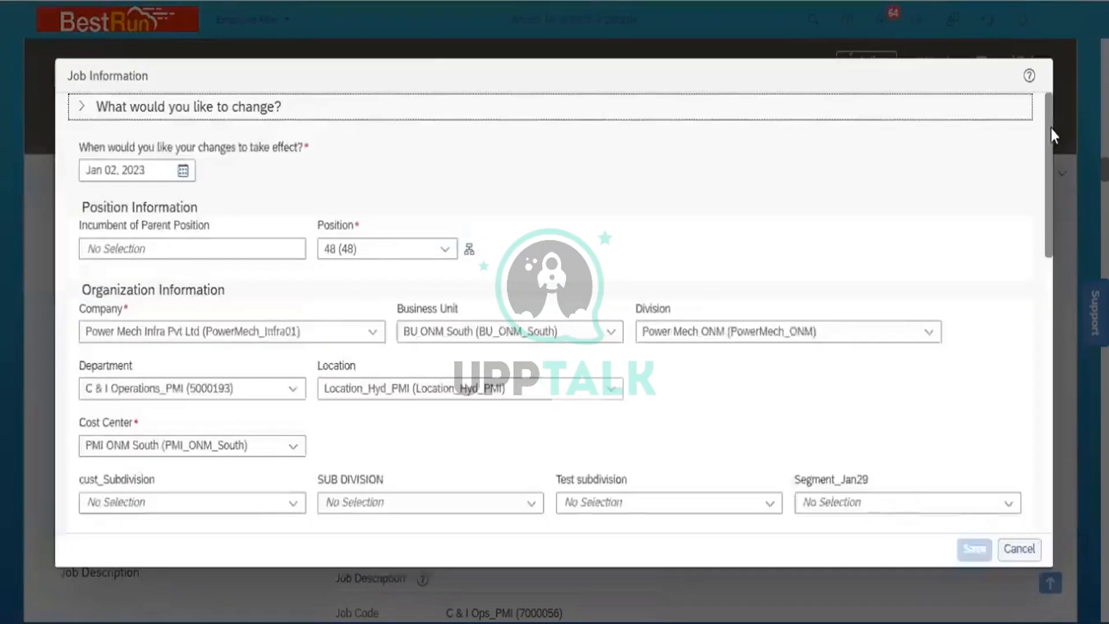
pyautogui.moveTo(1051, 129); pyautogui.dragTo(1055, 244)
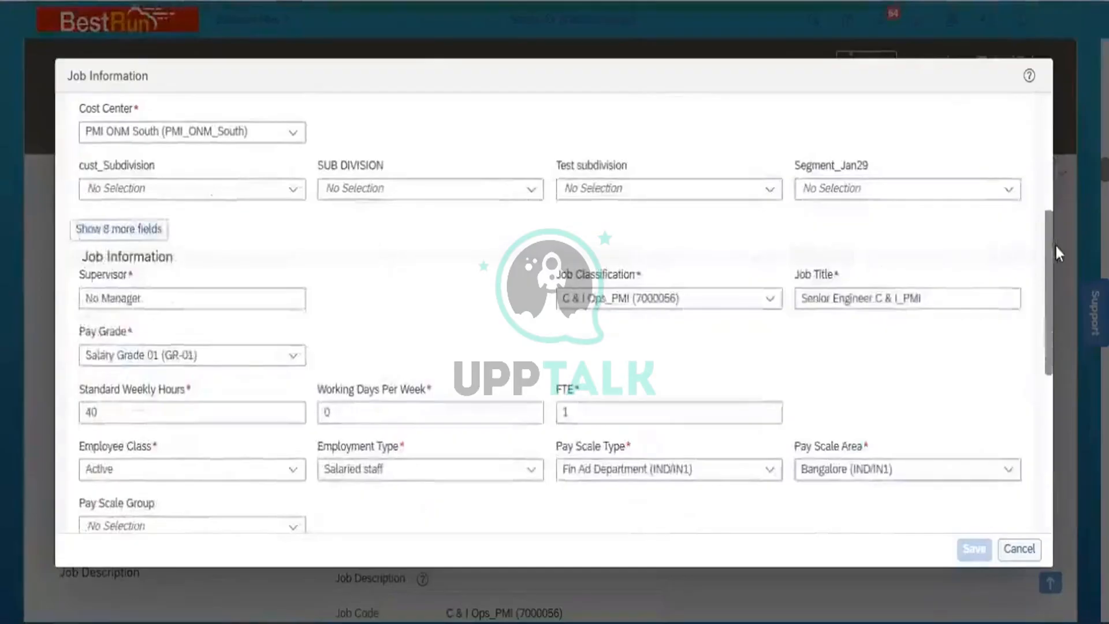
# - Set the SVP Operations & Maintenance as supervisor, set Move Position to Yes, and save
pyautogui.click(174, 299)
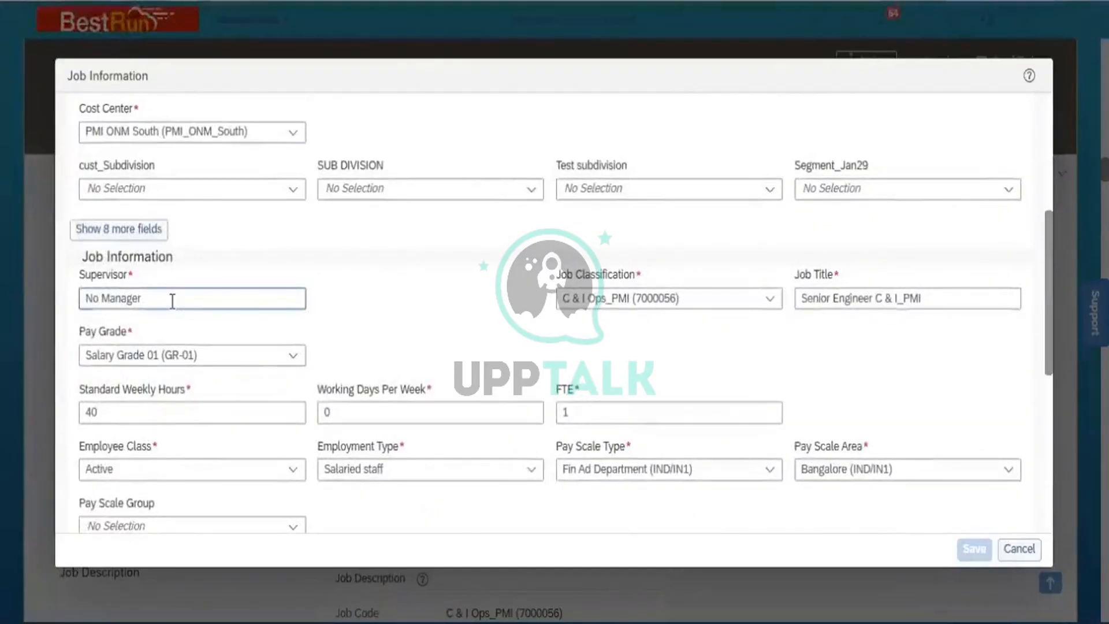
pyautogui.tripleClick(172, 300)
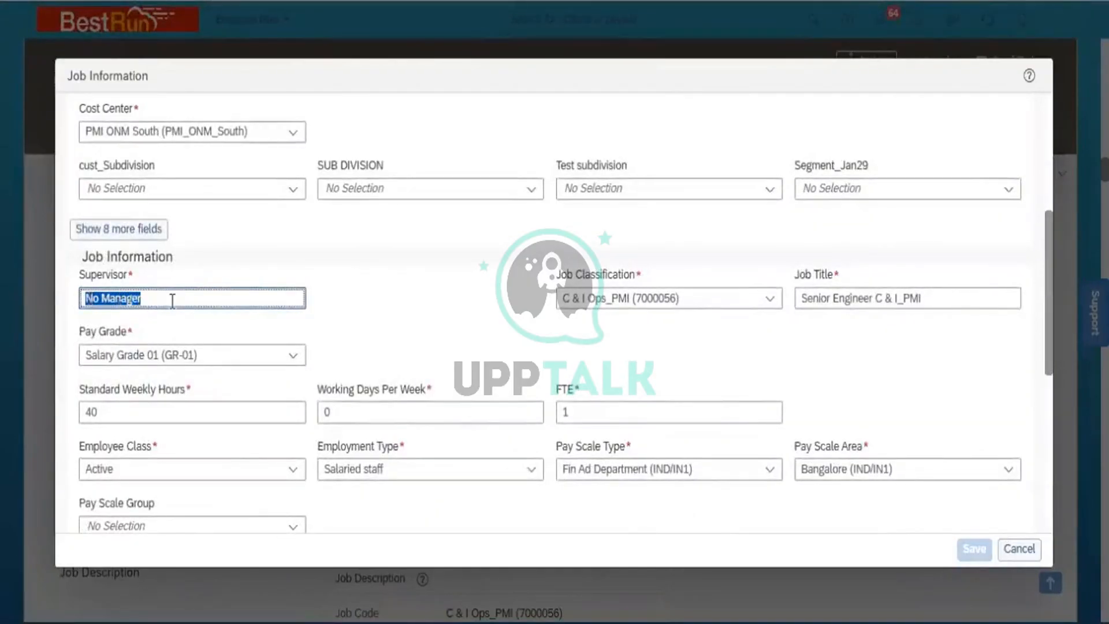
pyautogui.write('Ahma')
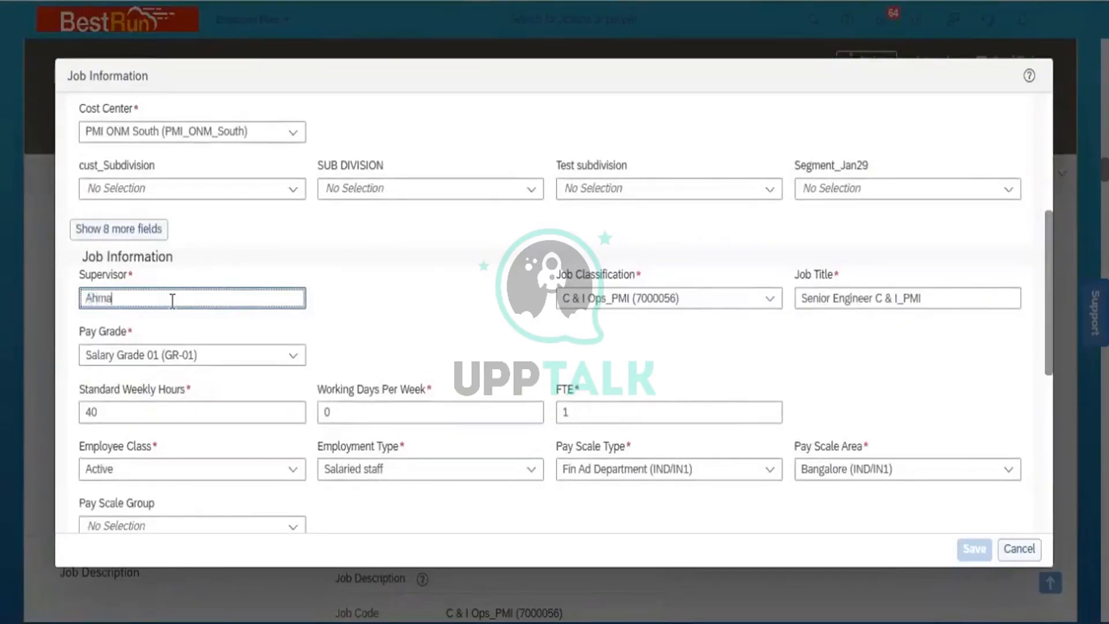
pyautogui.write('d')
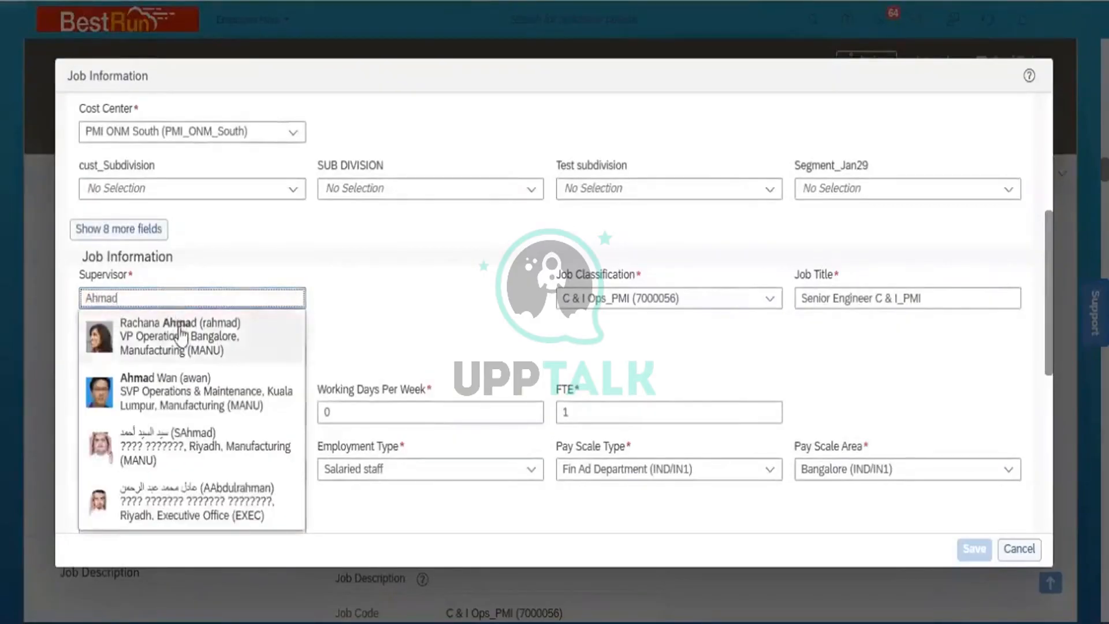
pyautogui.click(189, 389)
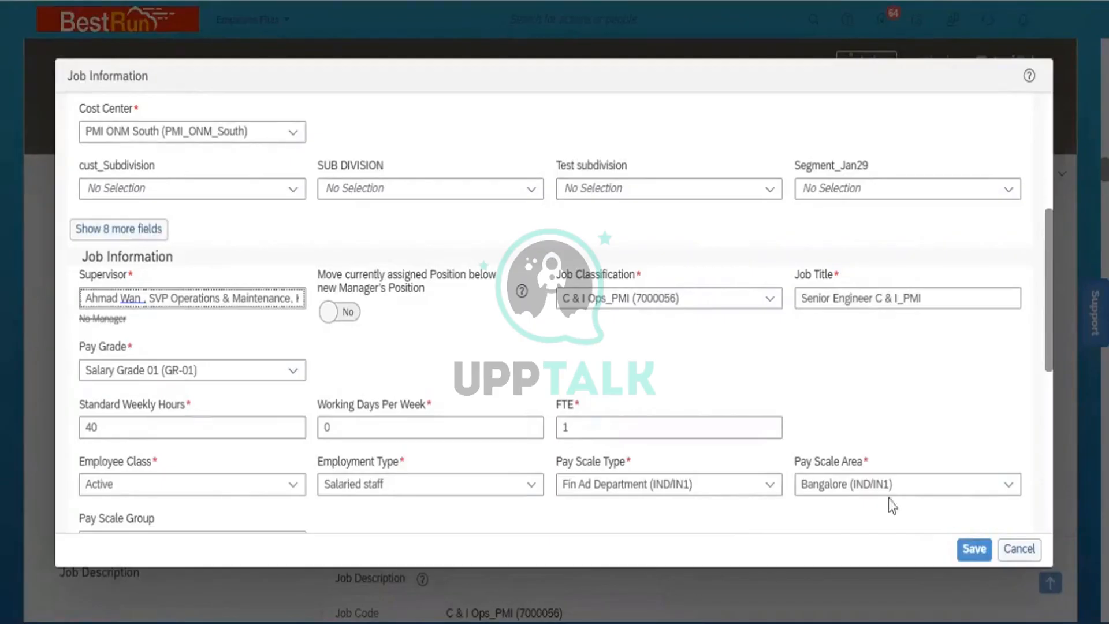
pyautogui.click(350, 312)
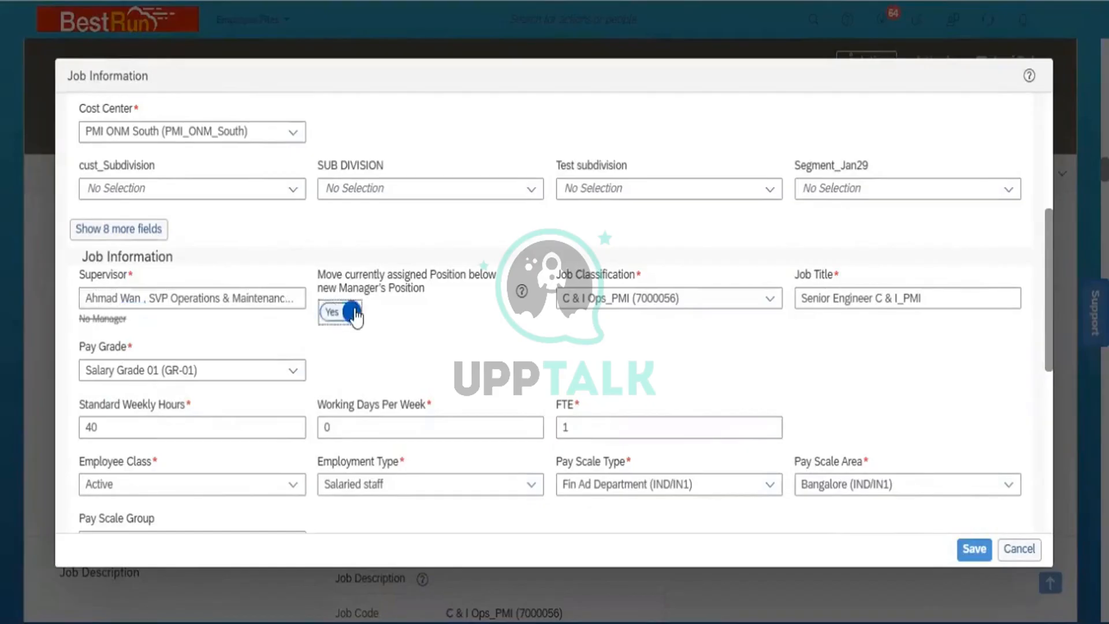
pyautogui.click(974, 550)
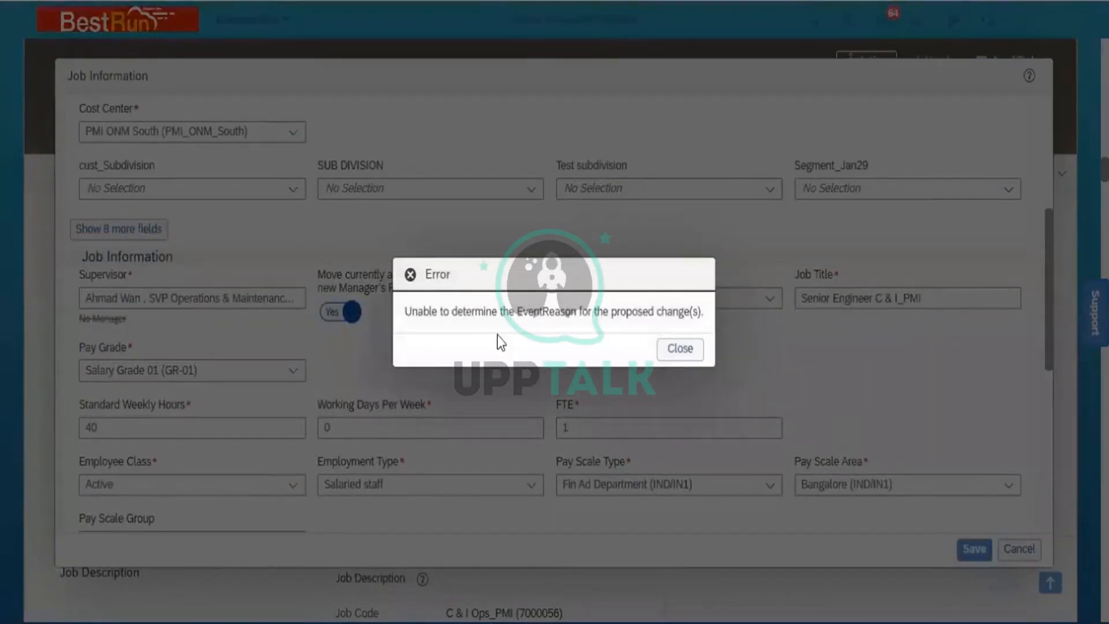
# - Close the EventReason error and cancel the edit, discarding unsaved changes
pyautogui.click(691, 351)
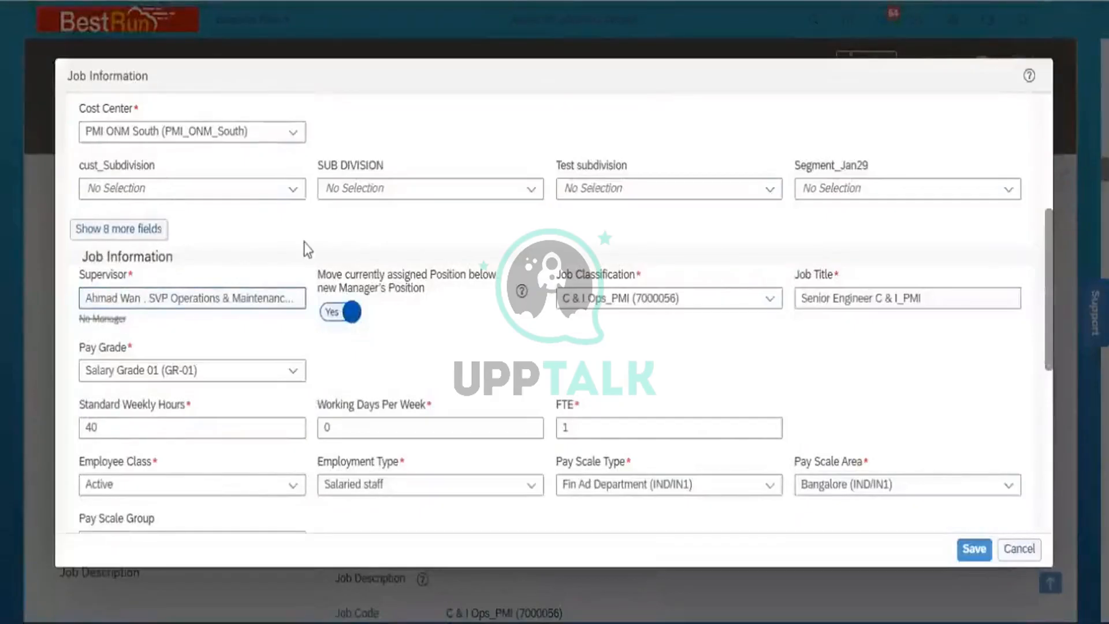
pyautogui.click(1024, 553)
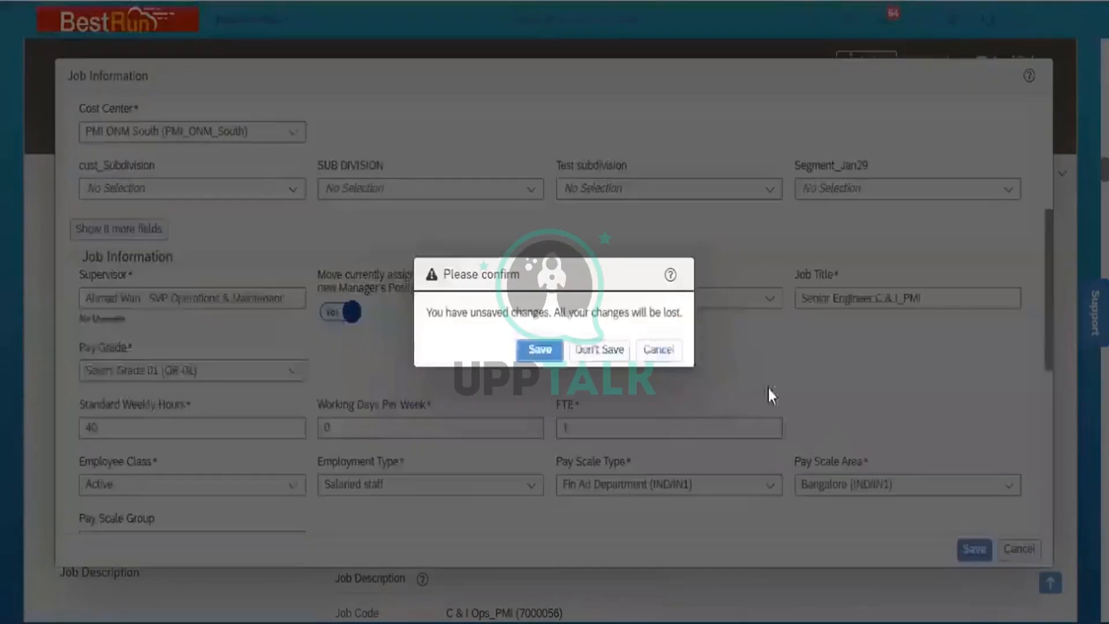
pyautogui.click(605, 351)
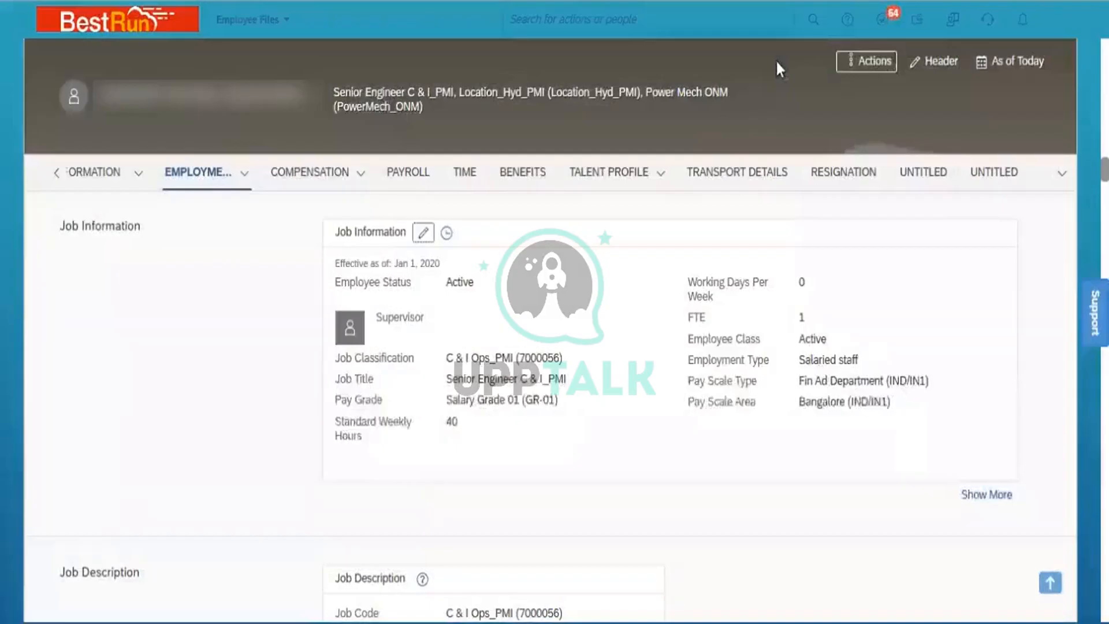
# - Jump to the employee's Org Chart from the Actions menu in the employee header
pyautogui.click(871, 74)
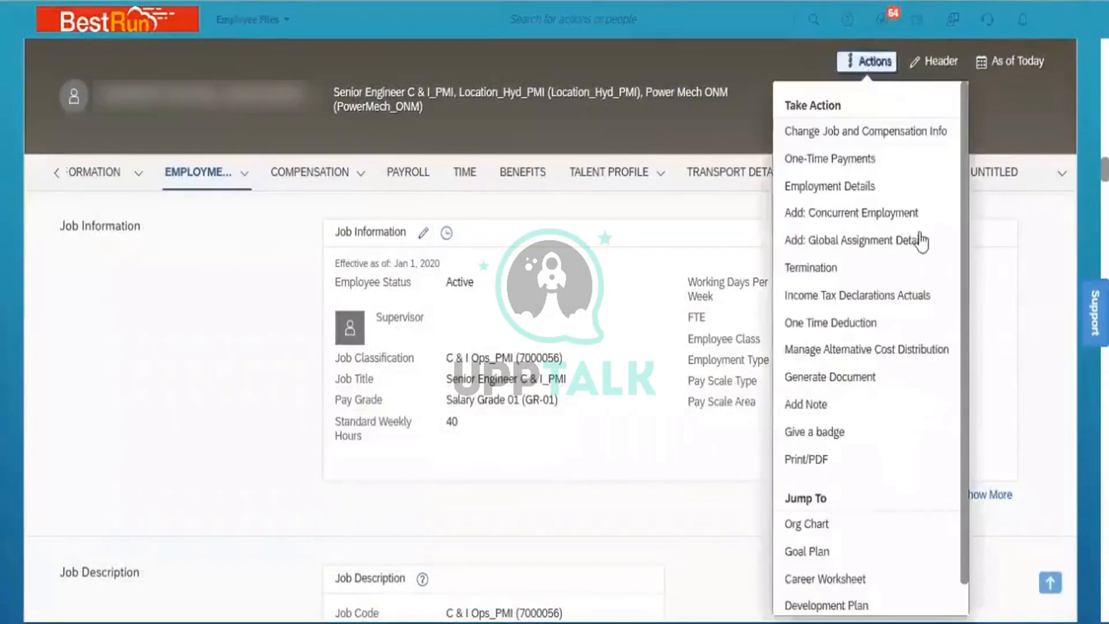
pyautogui.click(837, 531)
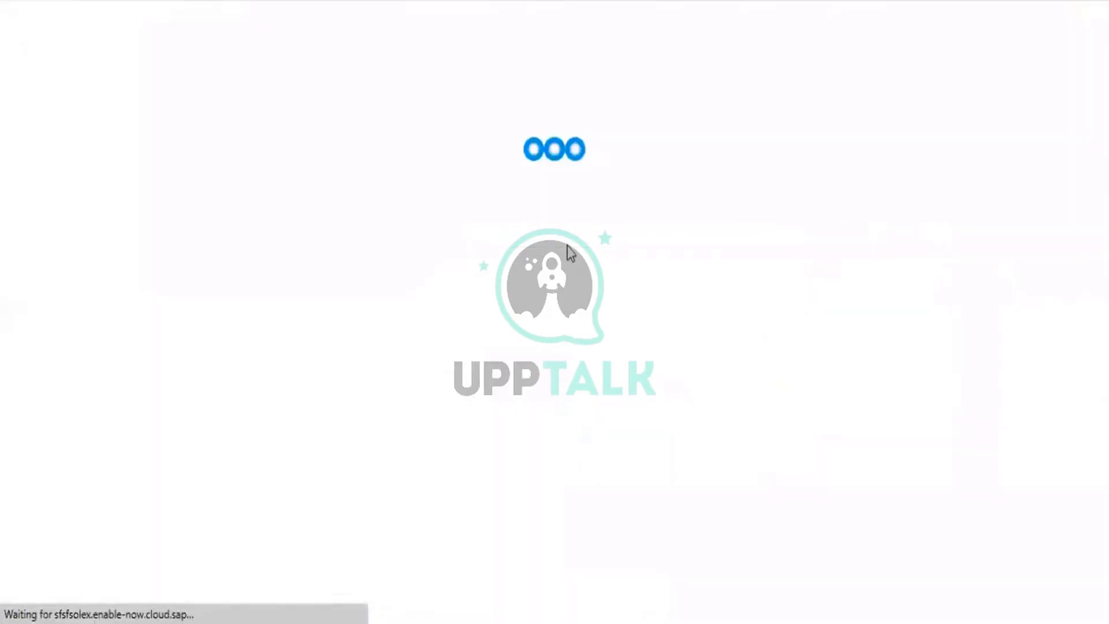